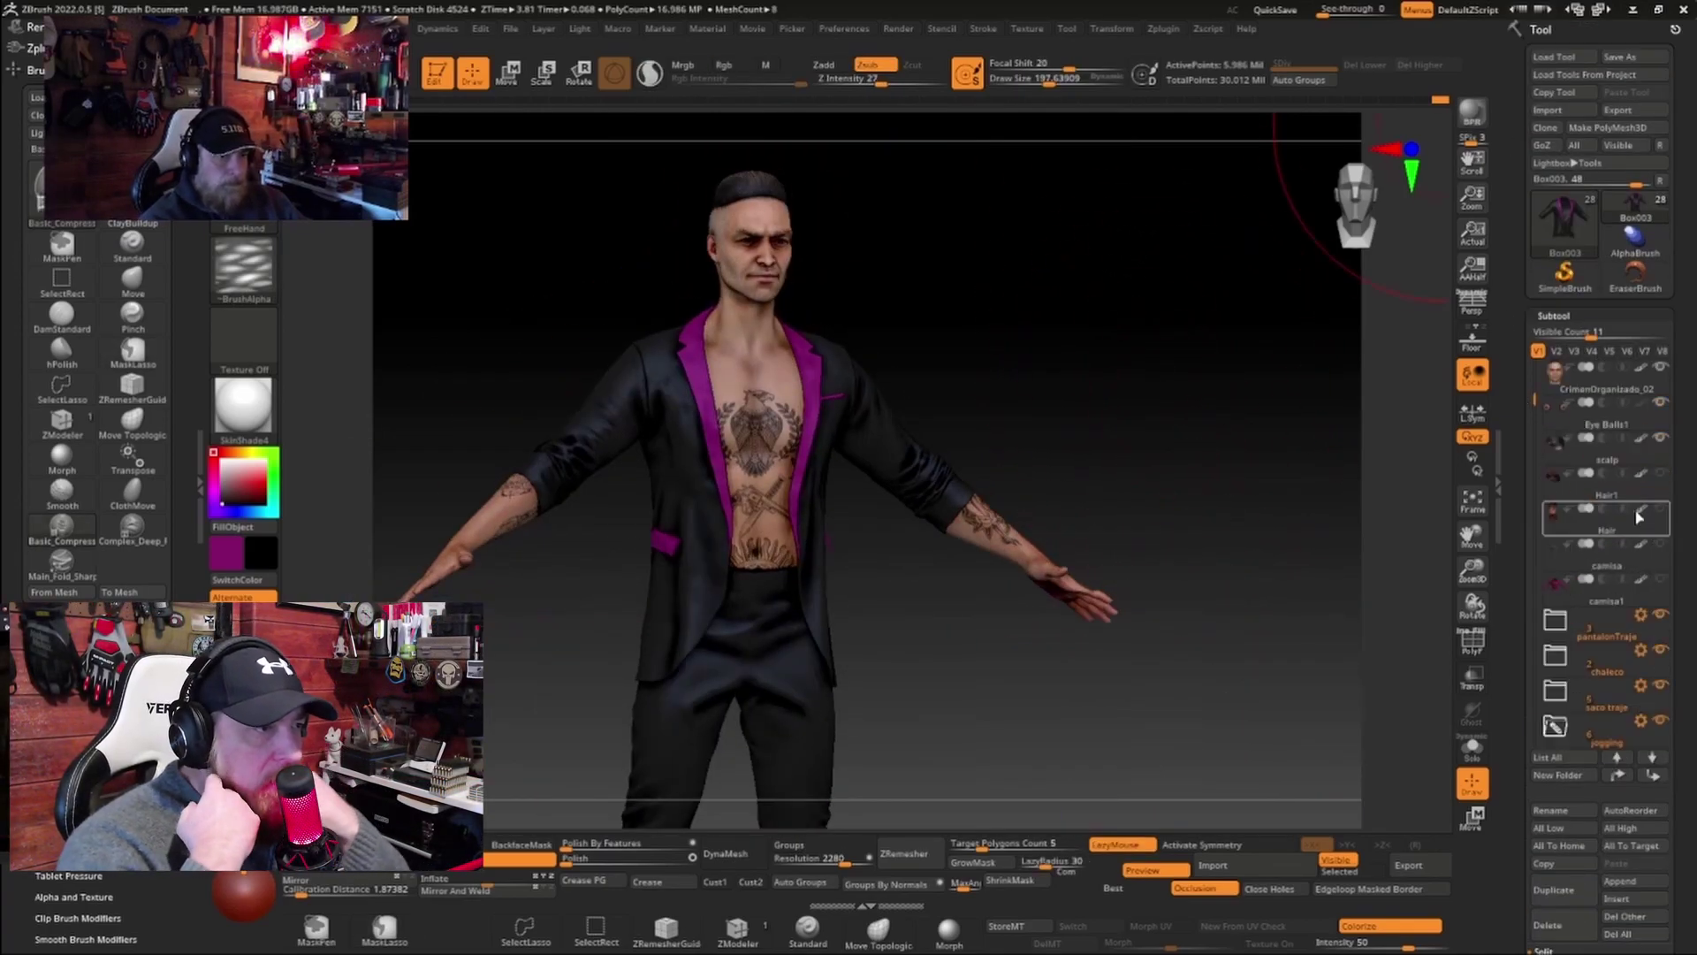
# Step: Make the Hair subtool visible again and bring up the Tool > Visibility options
pyautogui.click(1640, 515)
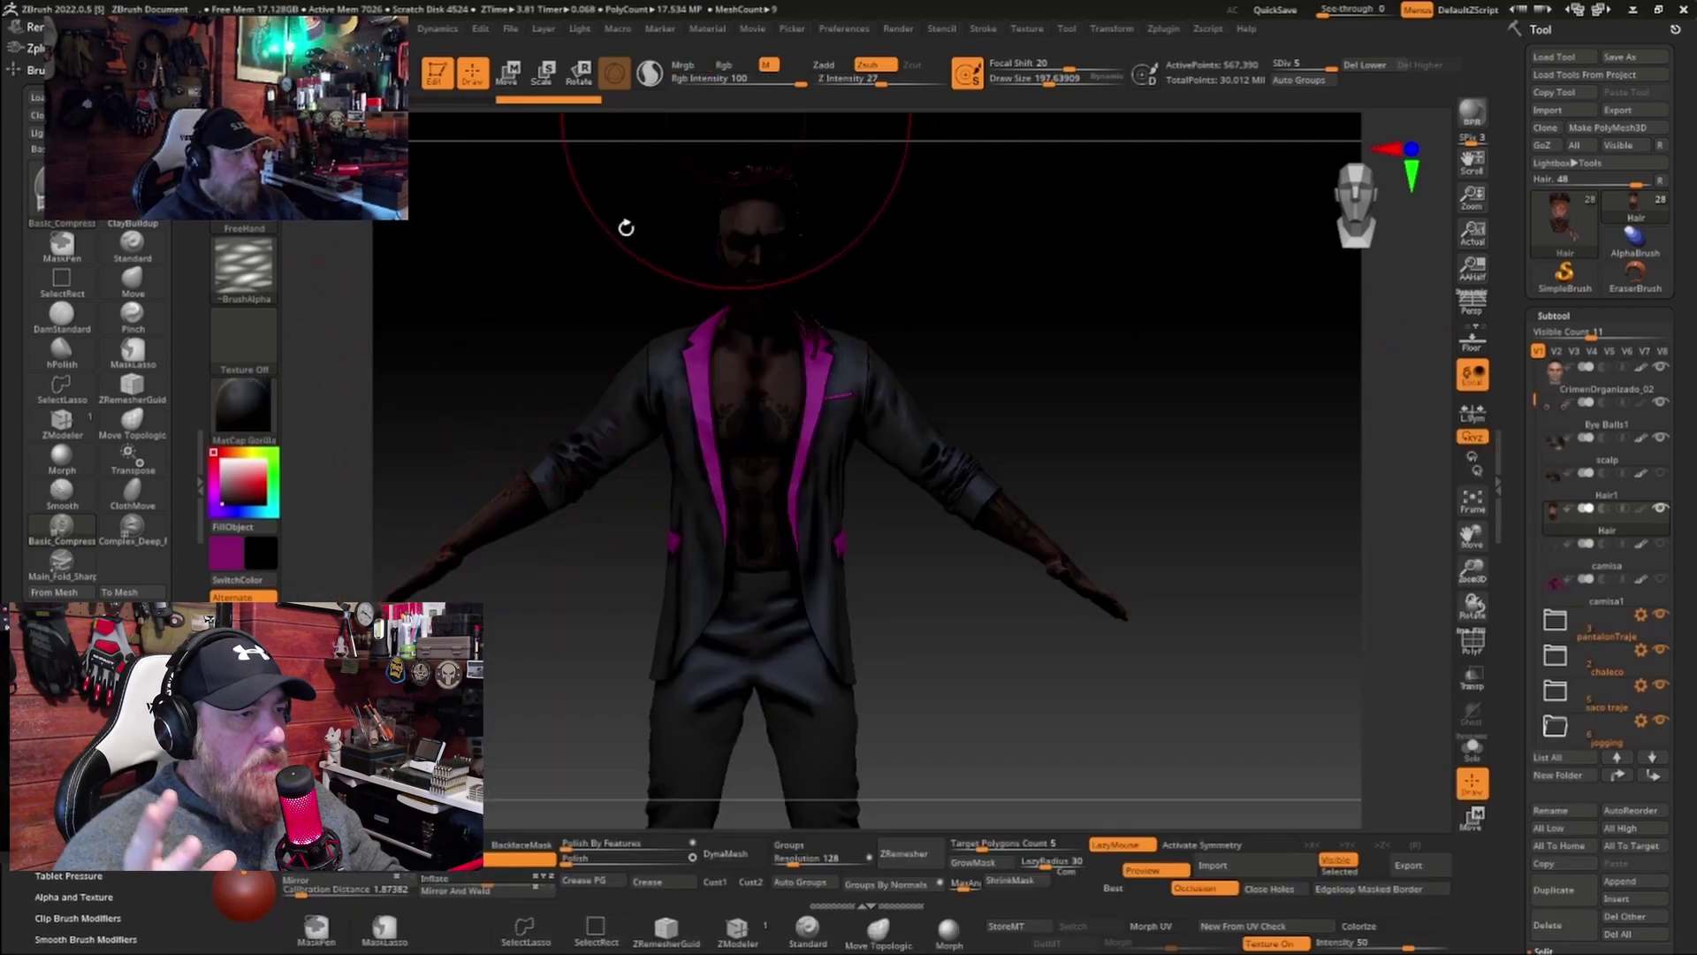
pyautogui.click(1553, 316)
pyautogui.click(1555, 283)
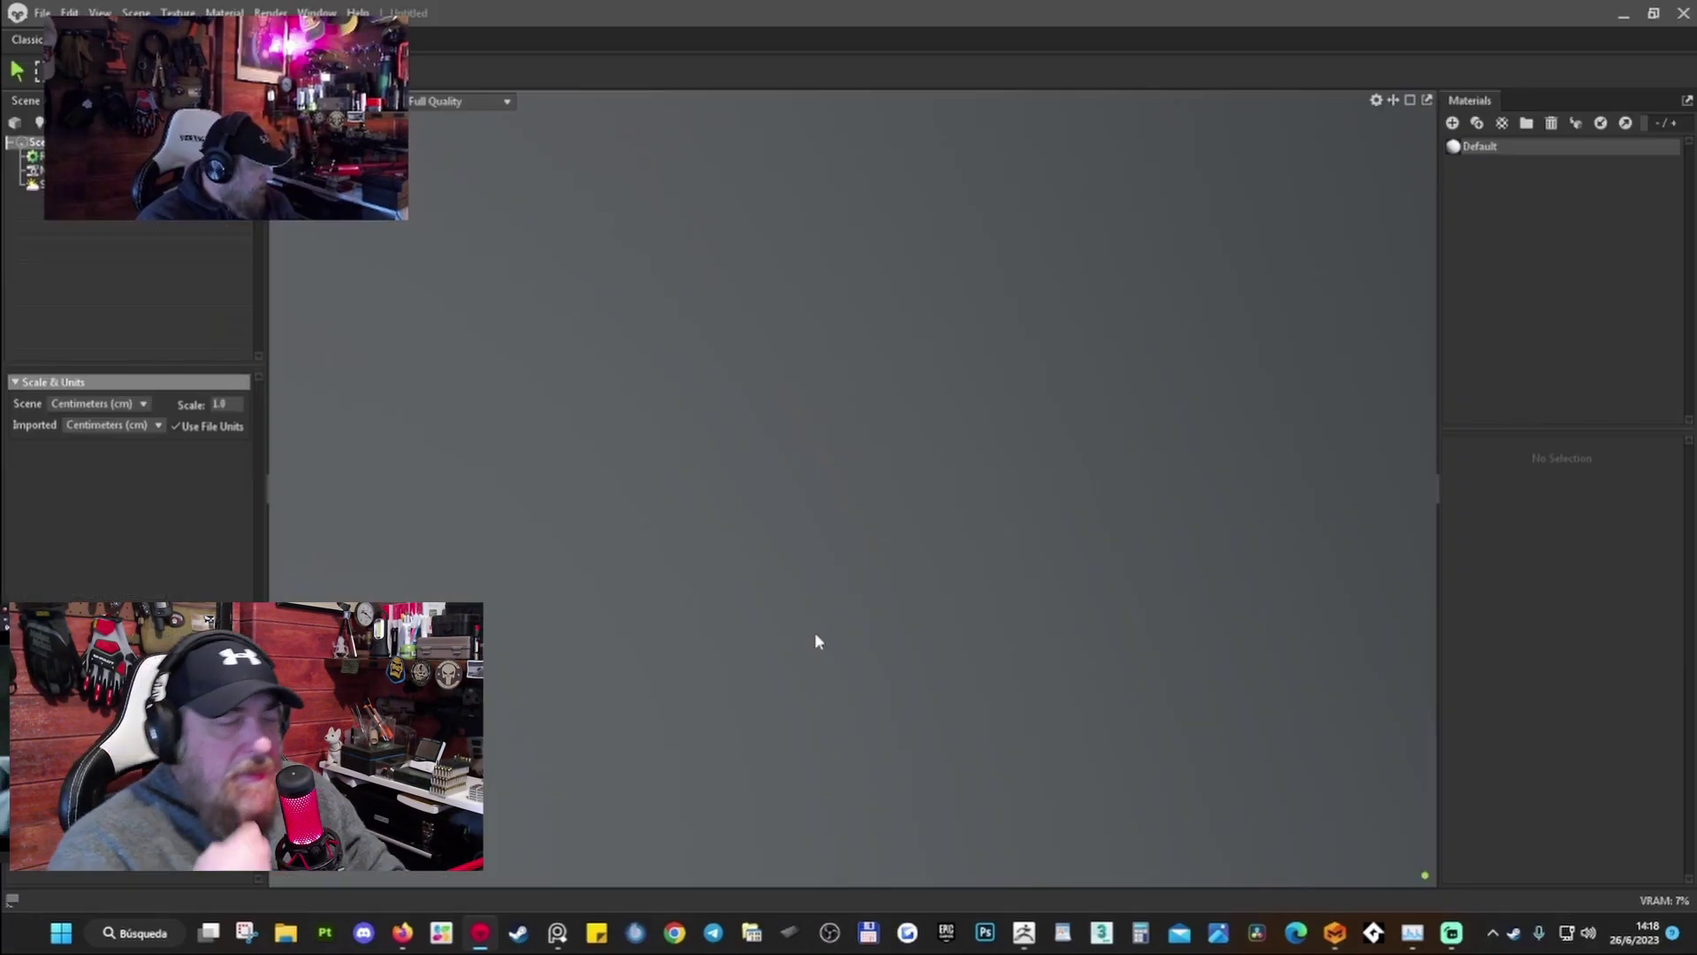
# Step: Dismiss the news popup and load a scene from File > Recent Scenes
pyautogui.click(814, 633)
pyautogui.click(42, 13)
pyautogui.click(449, 66)
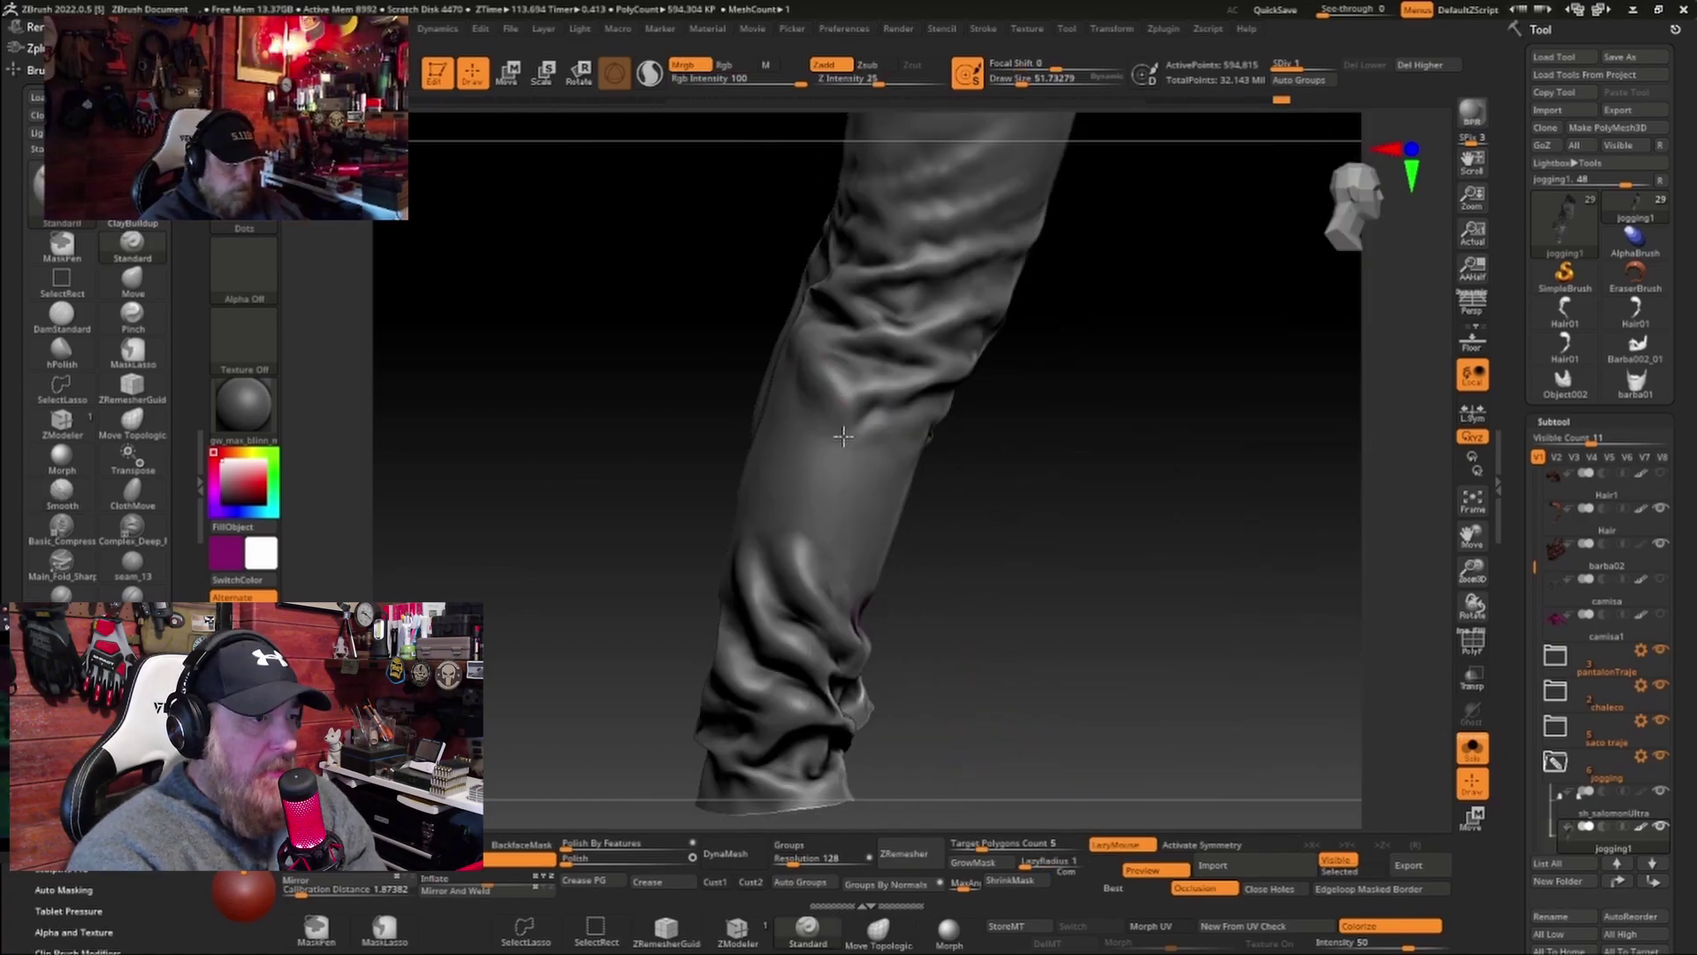
# Step: Orbit around the trouser legs to inspect the wrinkles on the backs of the thighs
pyautogui.moveTo(1150, 469); pyautogui.dragTo(1042, 564, button='right')
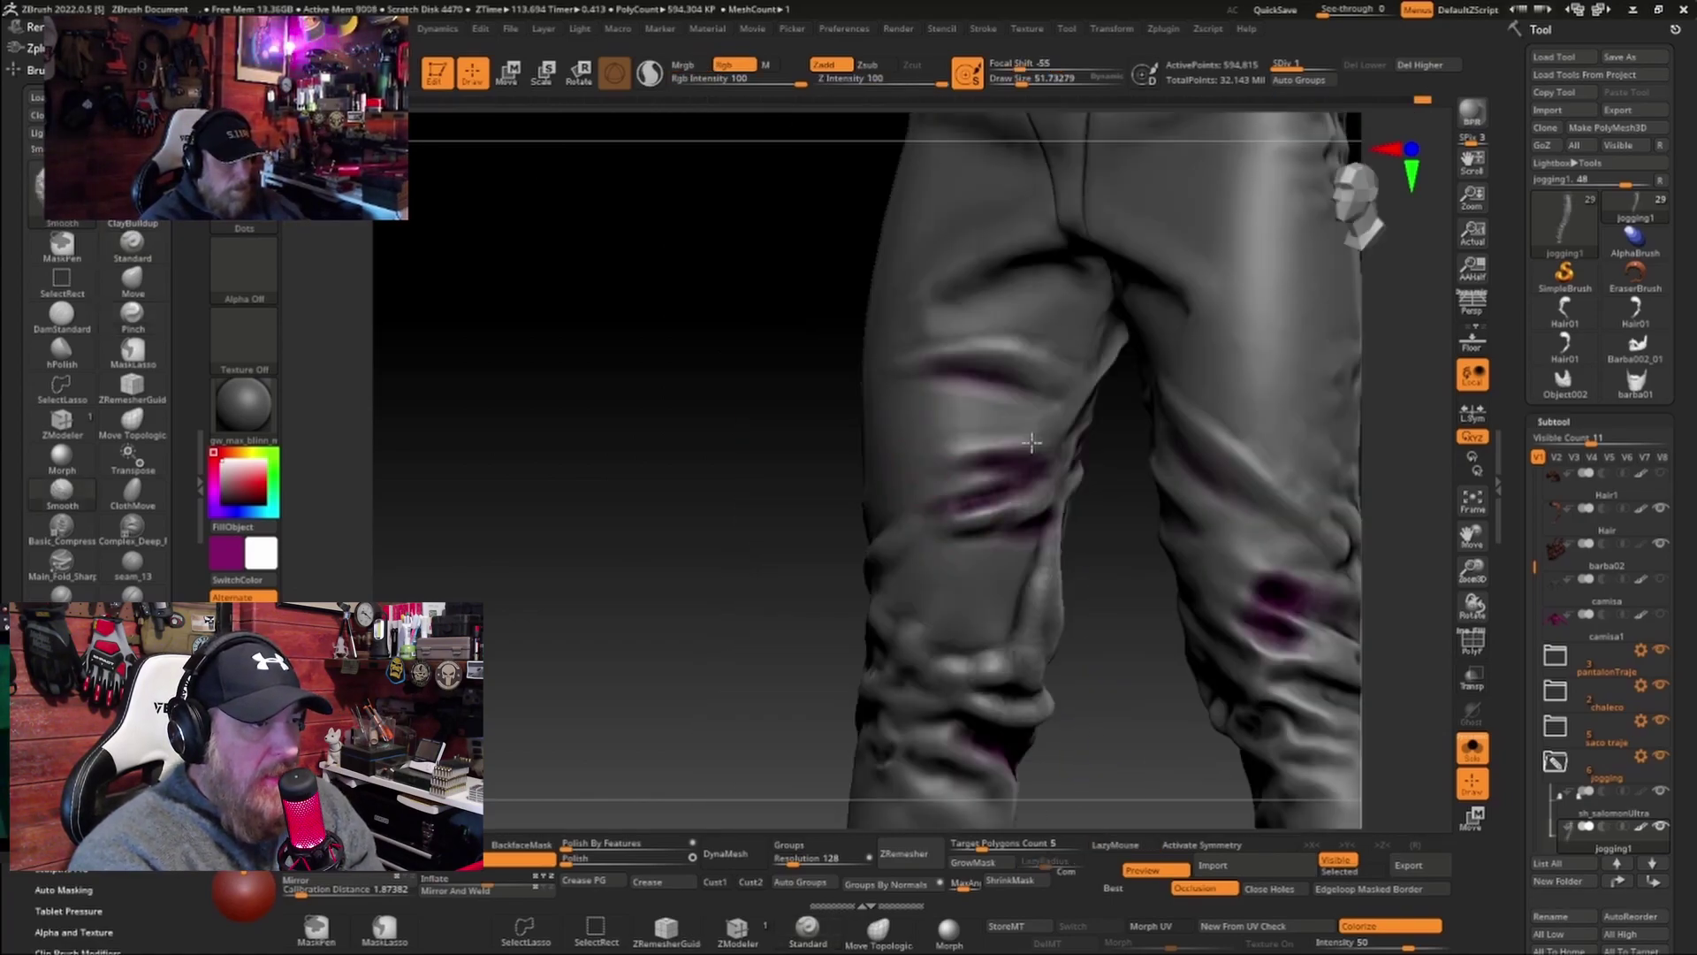
pyautogui.moveTo(1080, 638); pyautogui.dragTo(1318, 395, button='right')
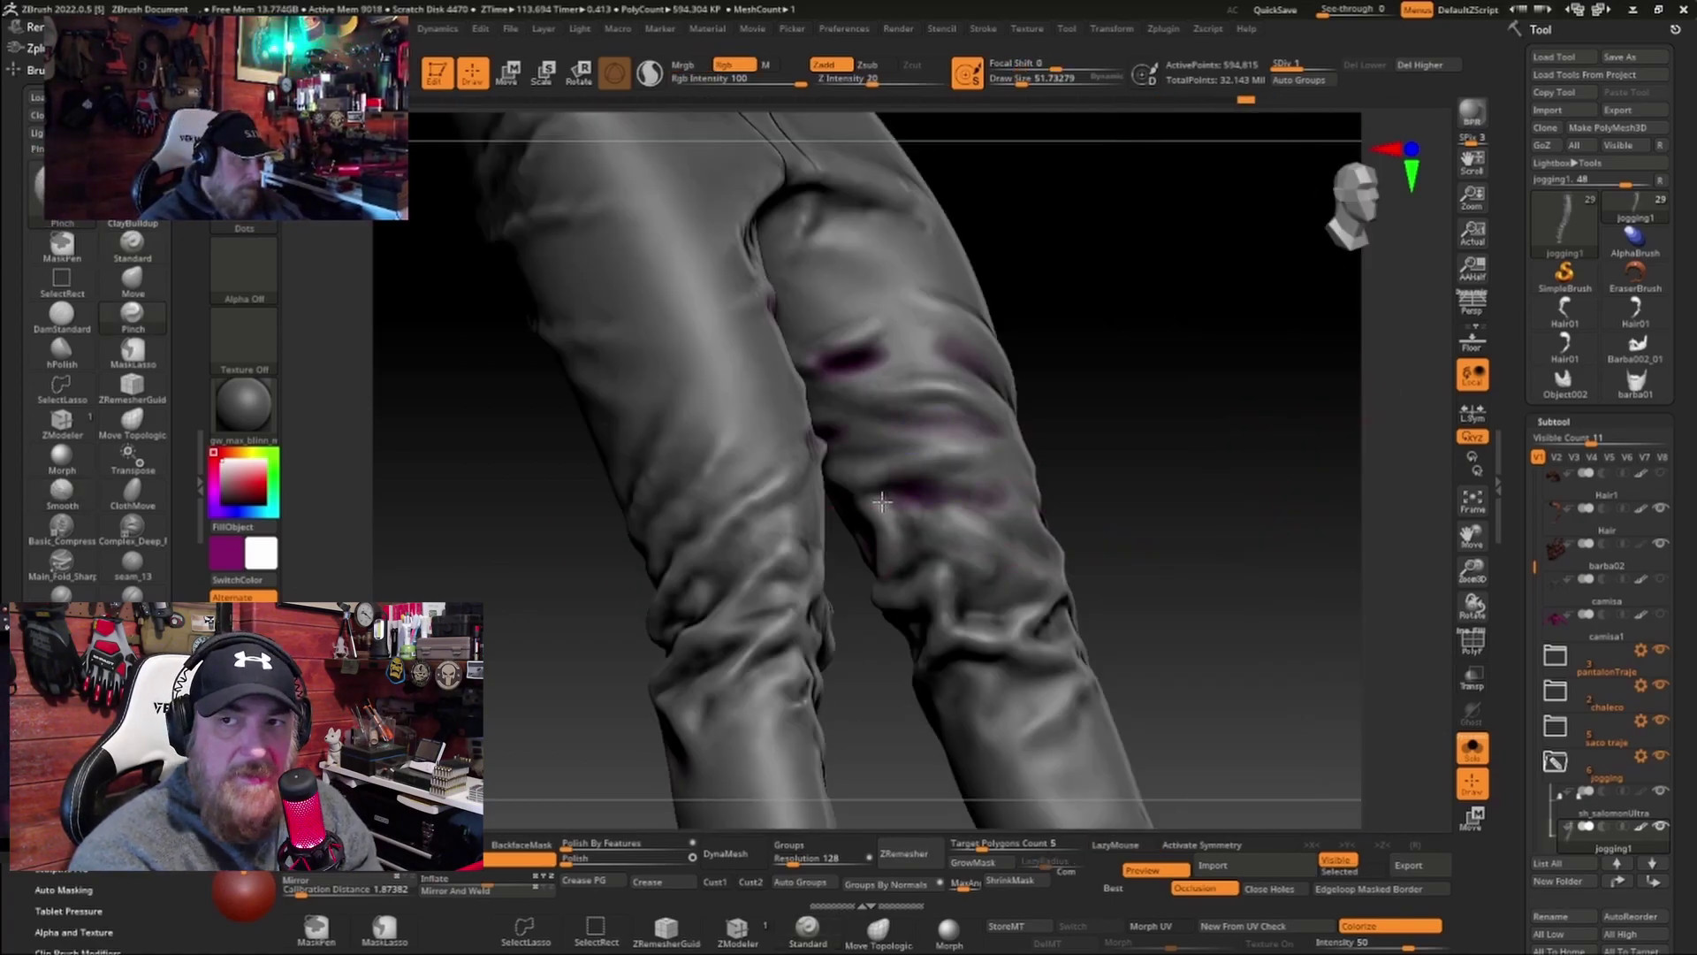
pyautogui.moveTo(1149, 442)
pyautogui.mouseDown(button='right')
pyautogui.moveTo(1031, 347)
pyautogui.moveTo(882, 484)
pyautogui.moveTo(985, 446)
pyautogui.moveTo(1181, 430)
pyautogui.mouseUp(button='right')
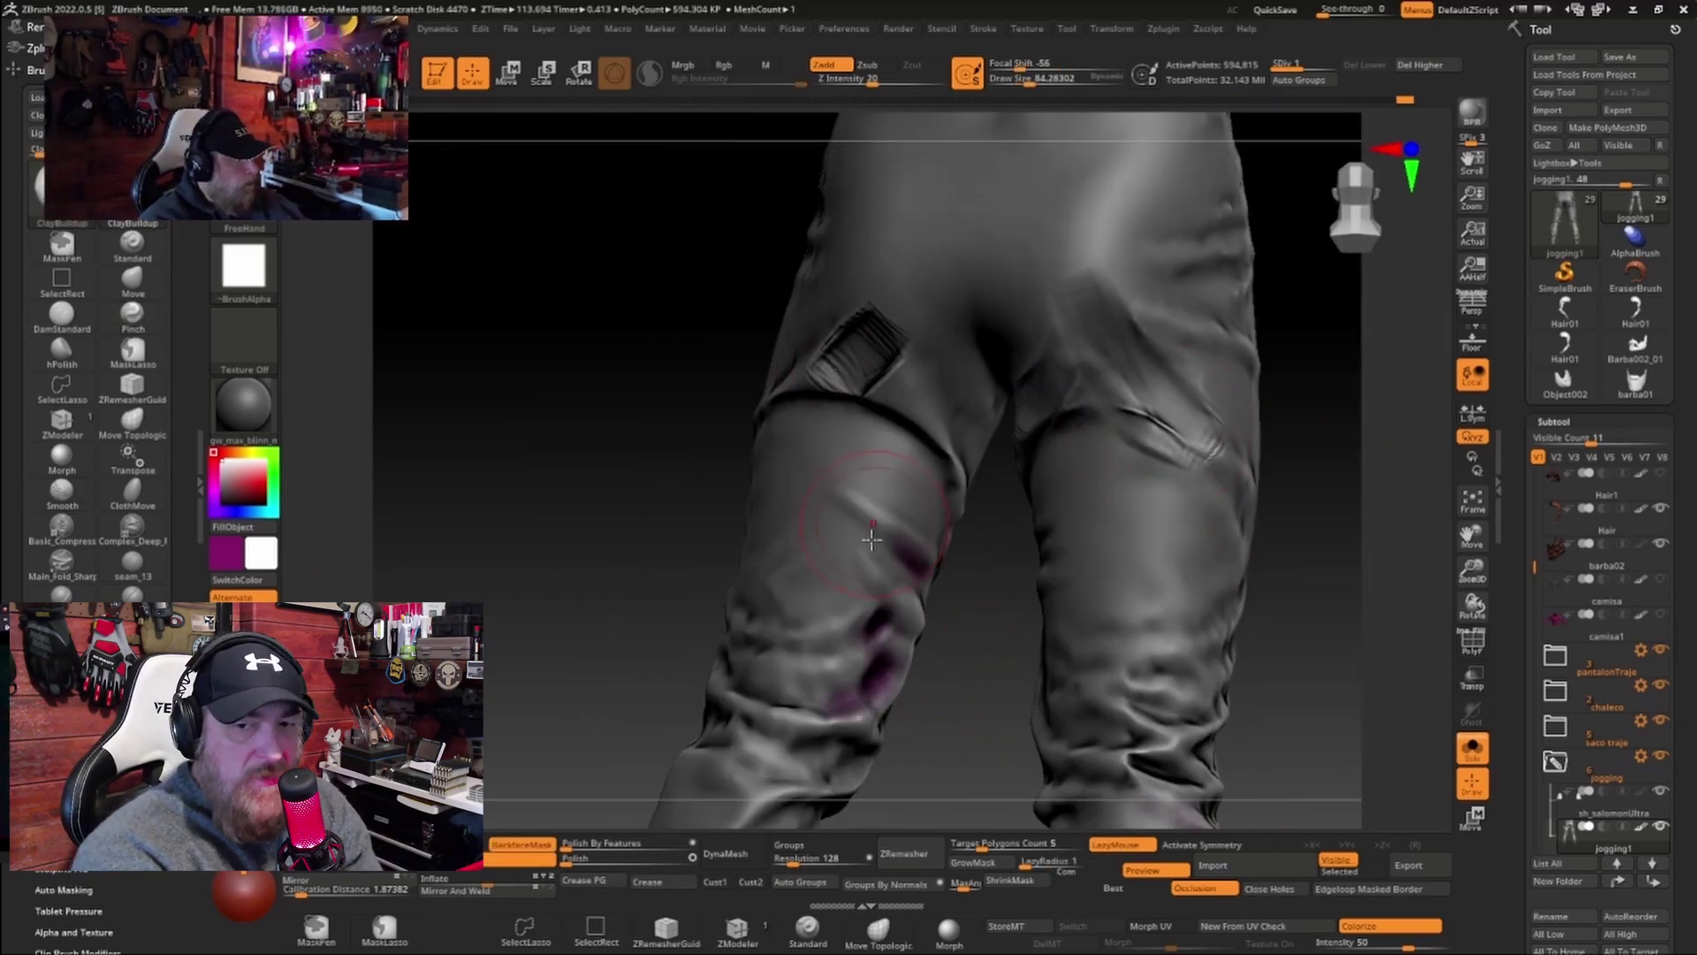
pyautogui.moveTo(872, 538); pyautogui.dragTo(1049, 399, button='right')
pyautogui.moveTo(857, 337); pyautogui.dragTo(1014, 510, button='right')
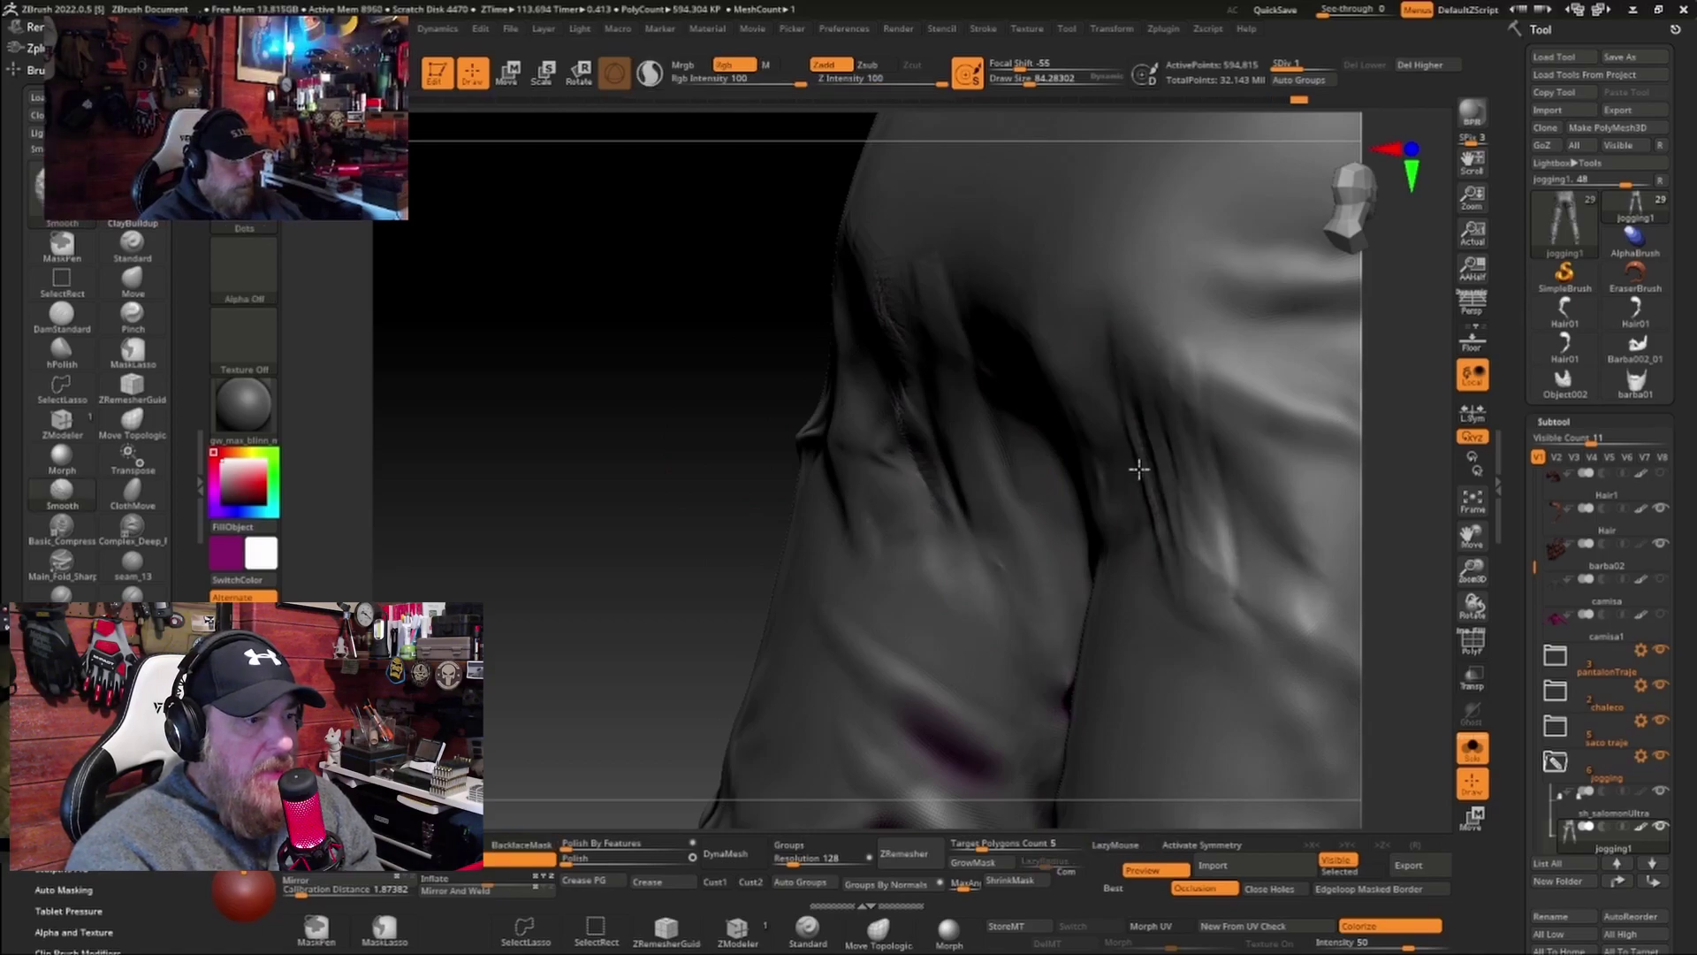
pyautogui.moveTo(1138, 469); pyautogui.dragTo(534, 509, button='right')
pyautogui.keyDown('alt'); pyautogui.moveTo(1222, 423); pyautogui.dragTo(743, 906, button='right'); pyautogui.keyUp('alt')
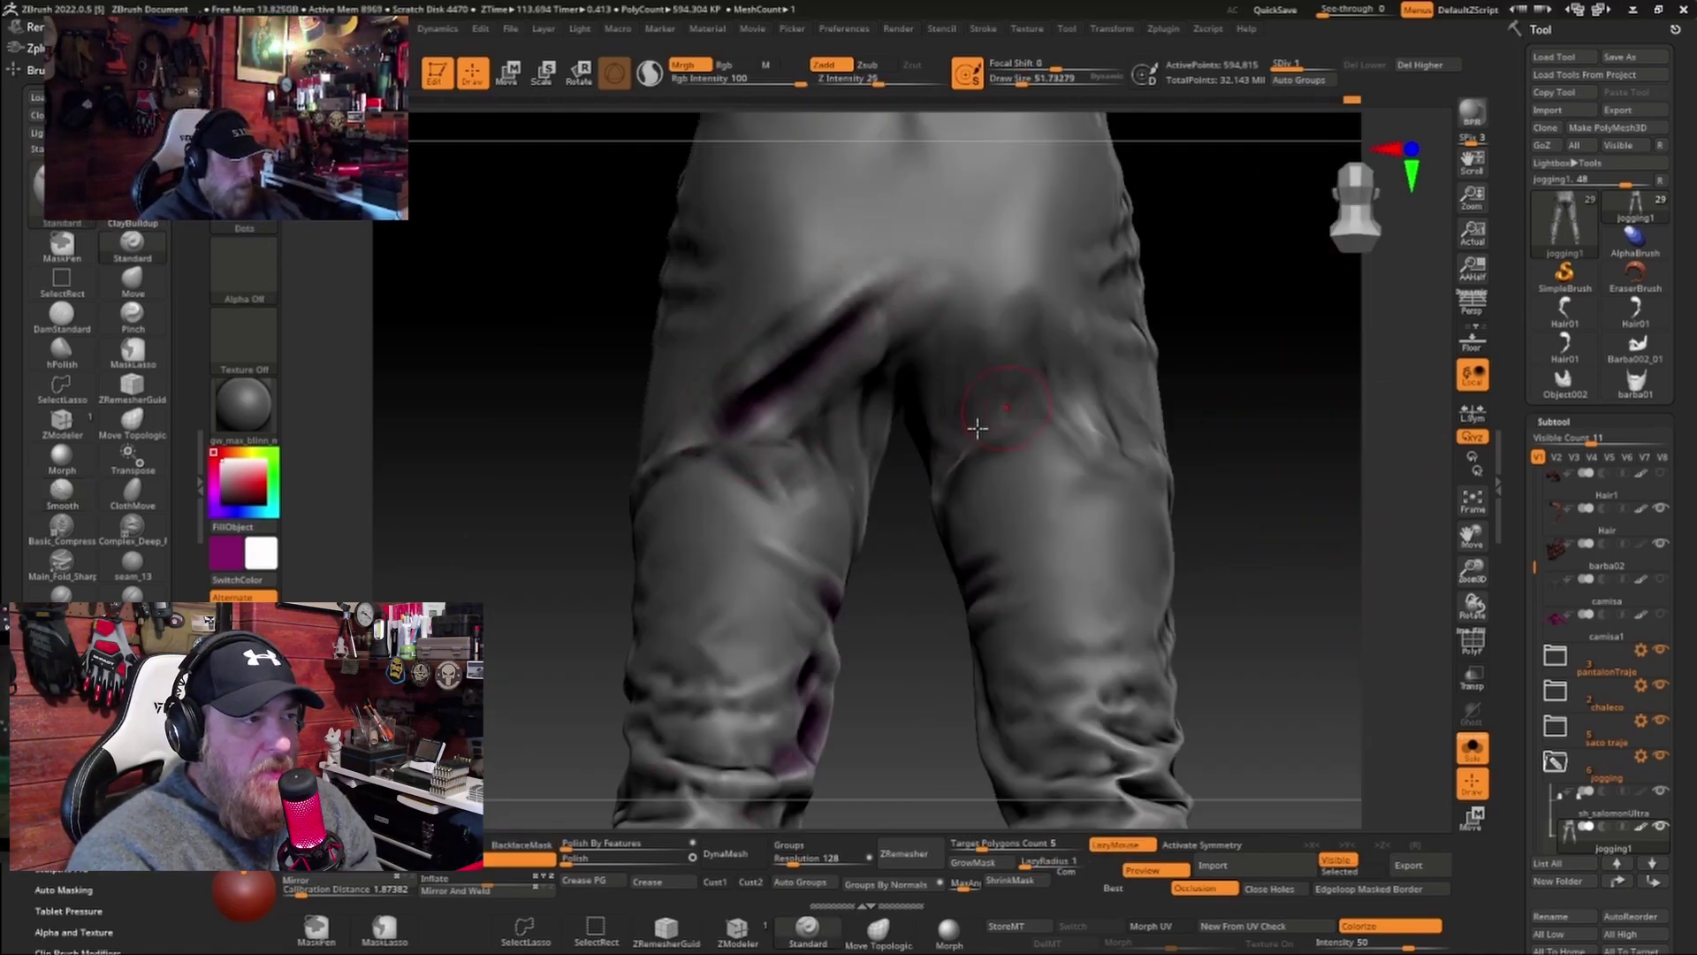
pyautogui.keyDown('alt'); pyautogui.moveTo(509, 489); pyautogui.dragTo(1204, 512, button='right'); pyautogui.keyUp('alt')
pyautogui.moveTo(1073, 470)
pyautogui.mouseDown(button='right')
pyautogui.moveTo(1046, 488)
pyautogui.moveTo(1144, 477)
pyautogui.moveTo(843, 528)
pyautogui.mouseUp(button='right')
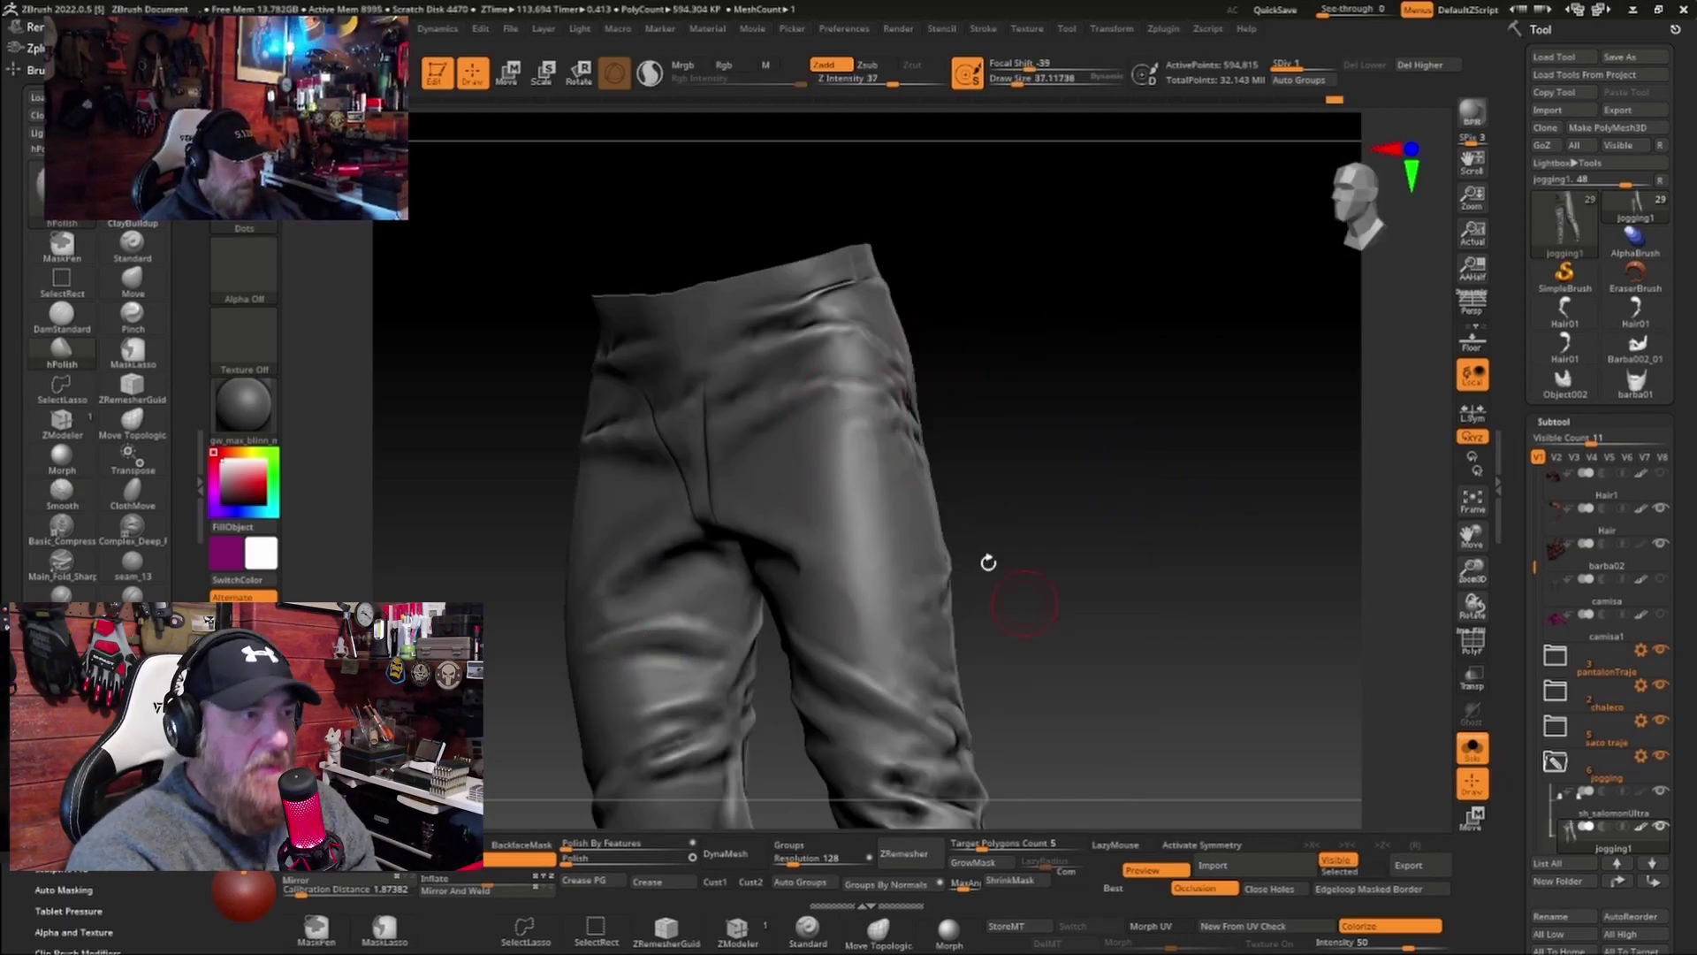
pyautogui.moveTo(989, 562)
pyautogui.mouseDown(button='right')
pyautogui.moveTo(1057, 492)
pyautogui.moveTo(846, 571)
pyautogui.moveTo(1003, 427)
pyautogui.moveTo(981, 371)
pyautogui.mouseUp(button='right')
# Step: Try the Fold_Push brush from the Lightbox and zoom in on the trousers
pyautogui.press(',')
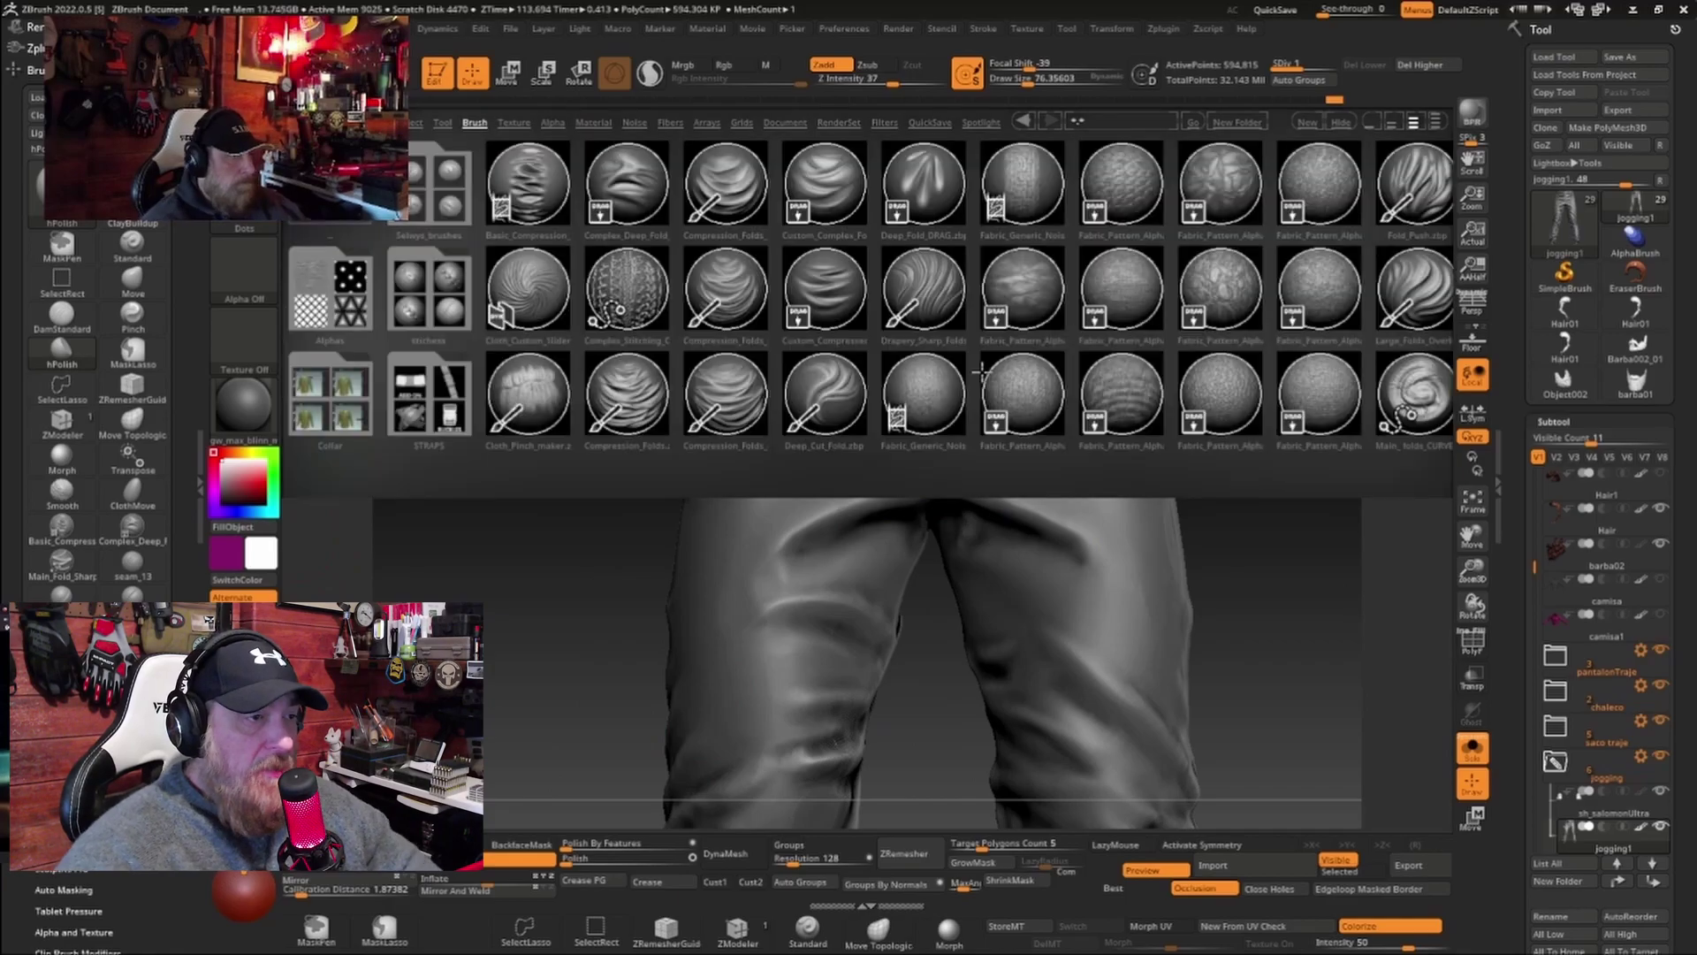
pyautogui.press(',')
# Step: Load the Sewings stitching brush from the Lightbox and frame the trouser fabric
pyautogui.press(',')
pyautogui.click(785, 321)
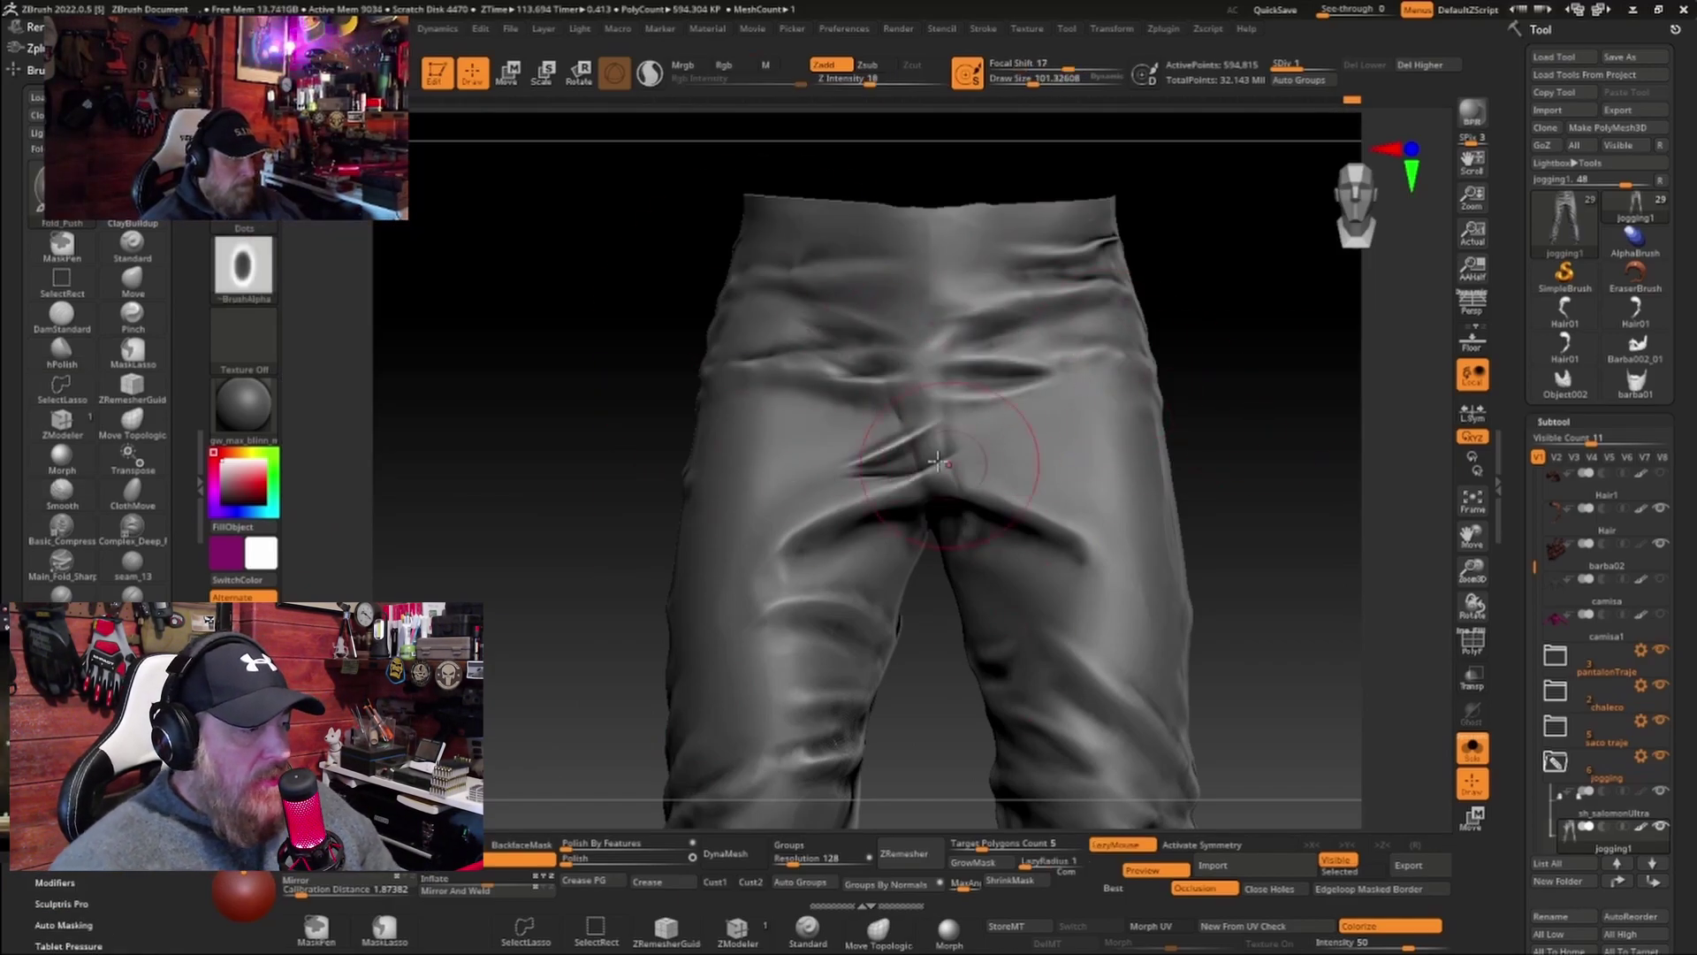
pyautogui.hotkey('ctrl', 'shift', 's')
pyautogui.keyDown('alt'); pyautogui.moveTo(921, 197); pyautogui.dragTo(921, 495, button='right'); pyautogui.keyUp('alt')
pyautogui.press(',')
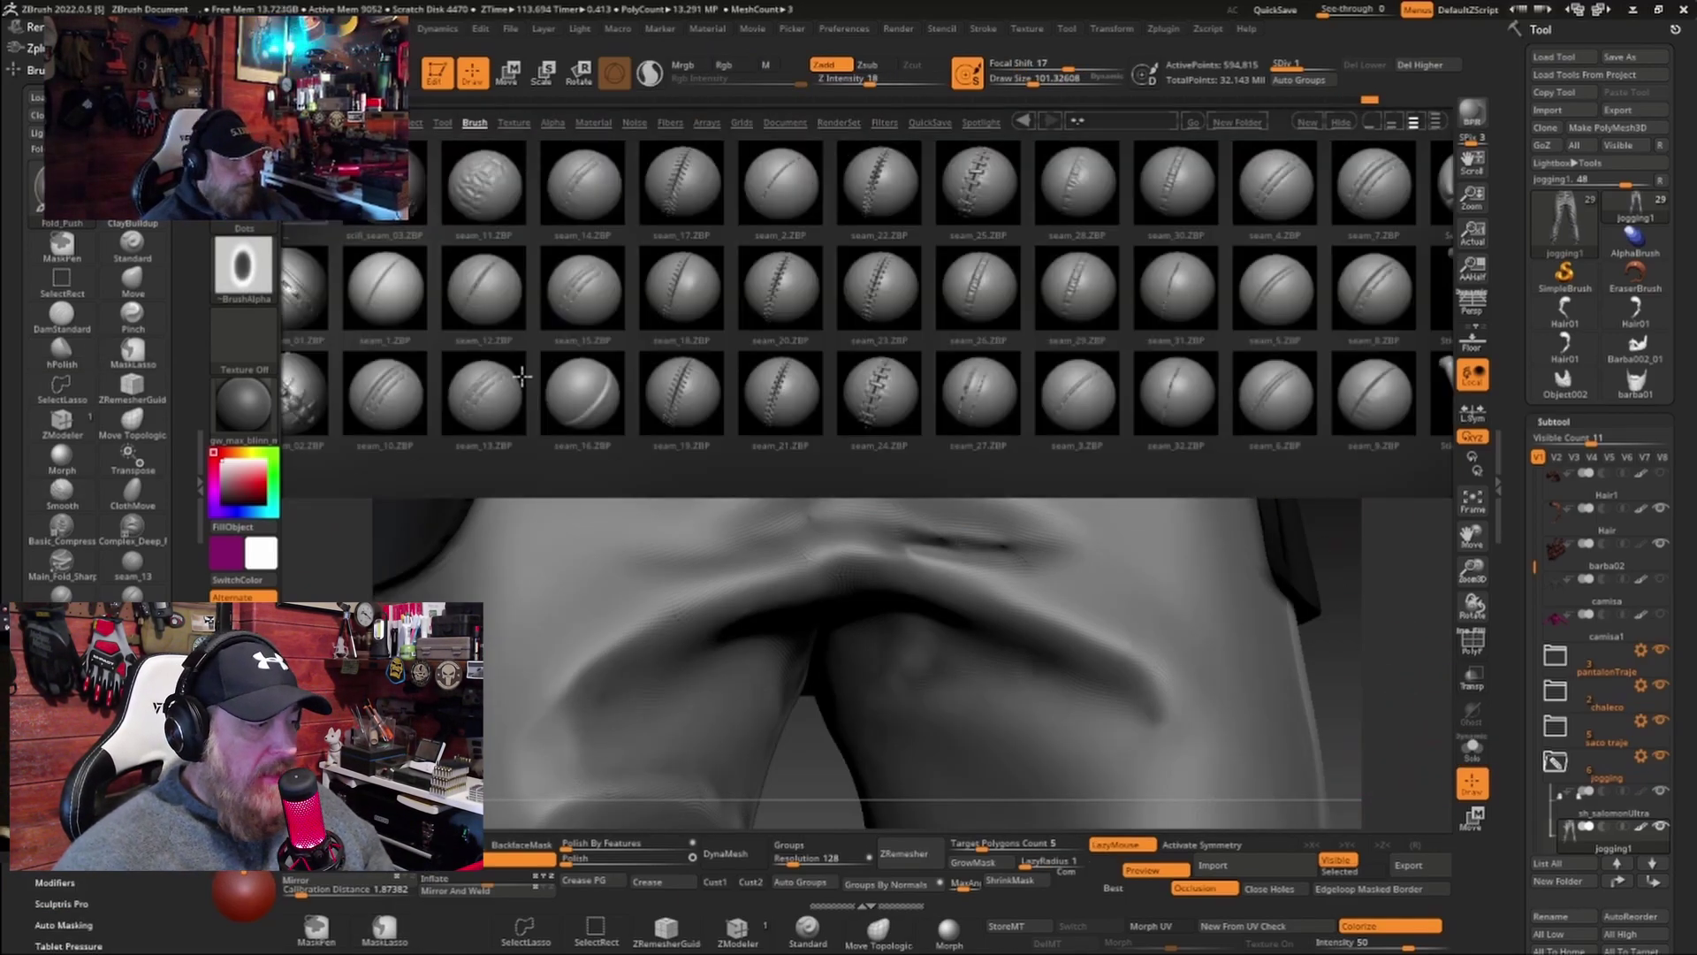
pyautogui.doubleClick(1189, 181)
pyautogui.press('d')
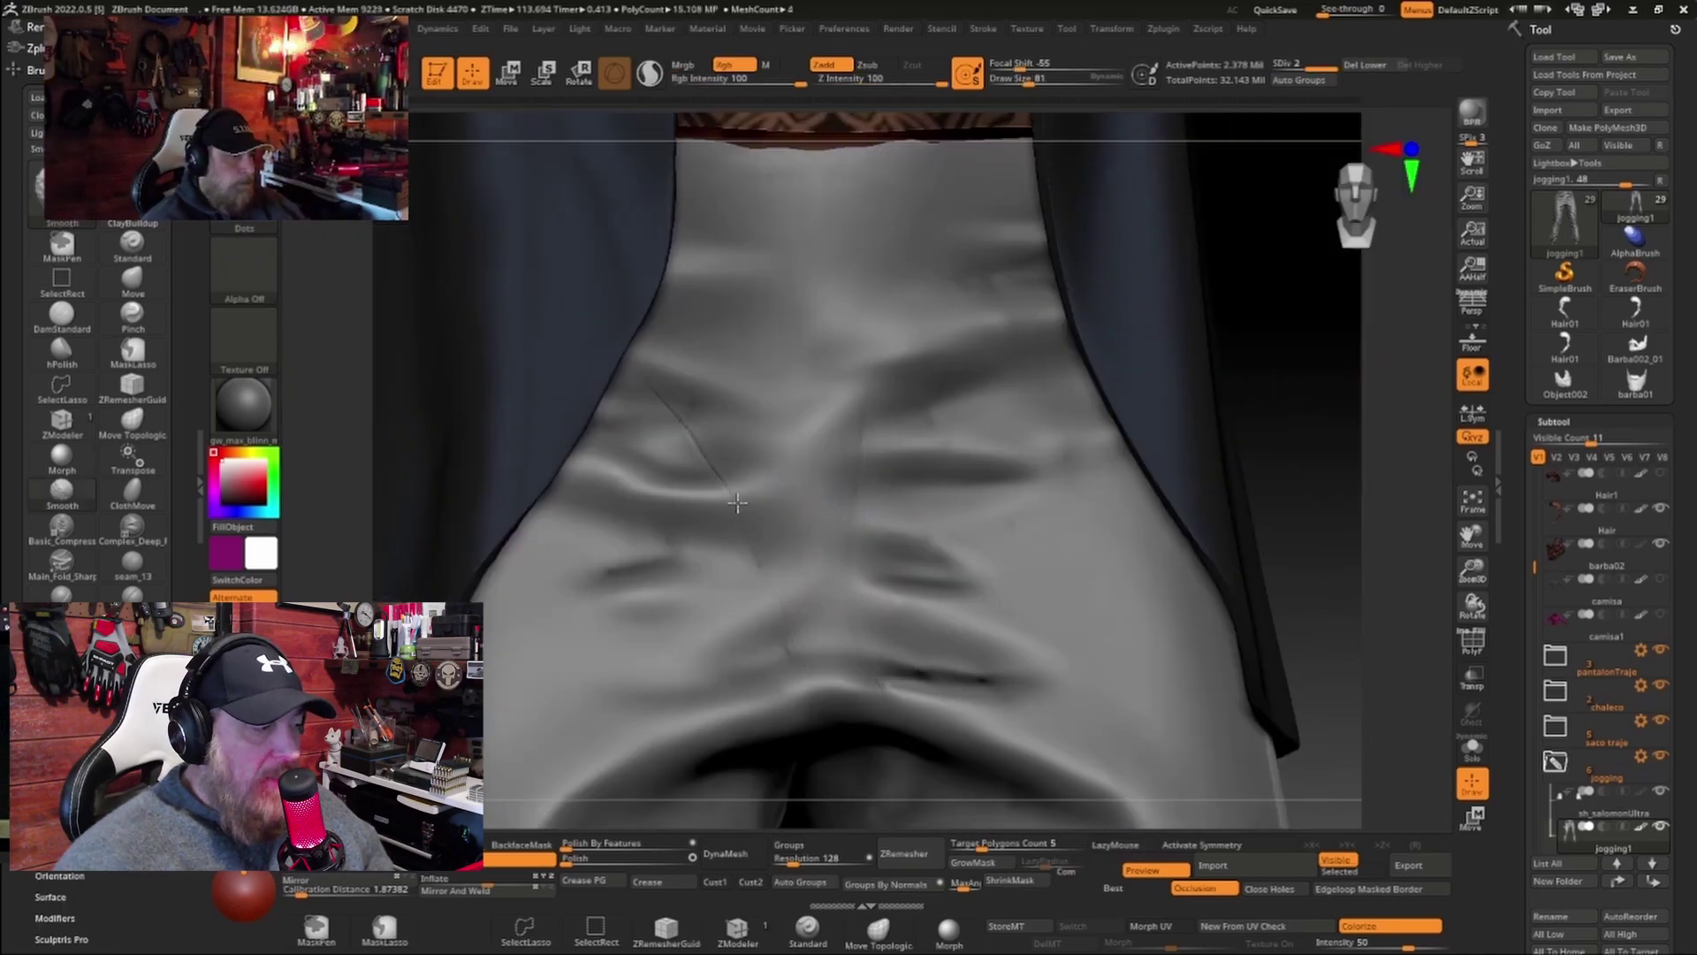
pyautogui.keyDown('alt'); pyautogui.moveTo(984, 354); pyautogui.dragTo(984, 26, button='right'); pyautogui.keyUp('alt')
pyautogui.moveTo(964, 203); pyautogui.dragTo(943, 378, button='right')
# Step: Swap to a different seam brush and isolate the trousers up close
pyautogui.press(',')
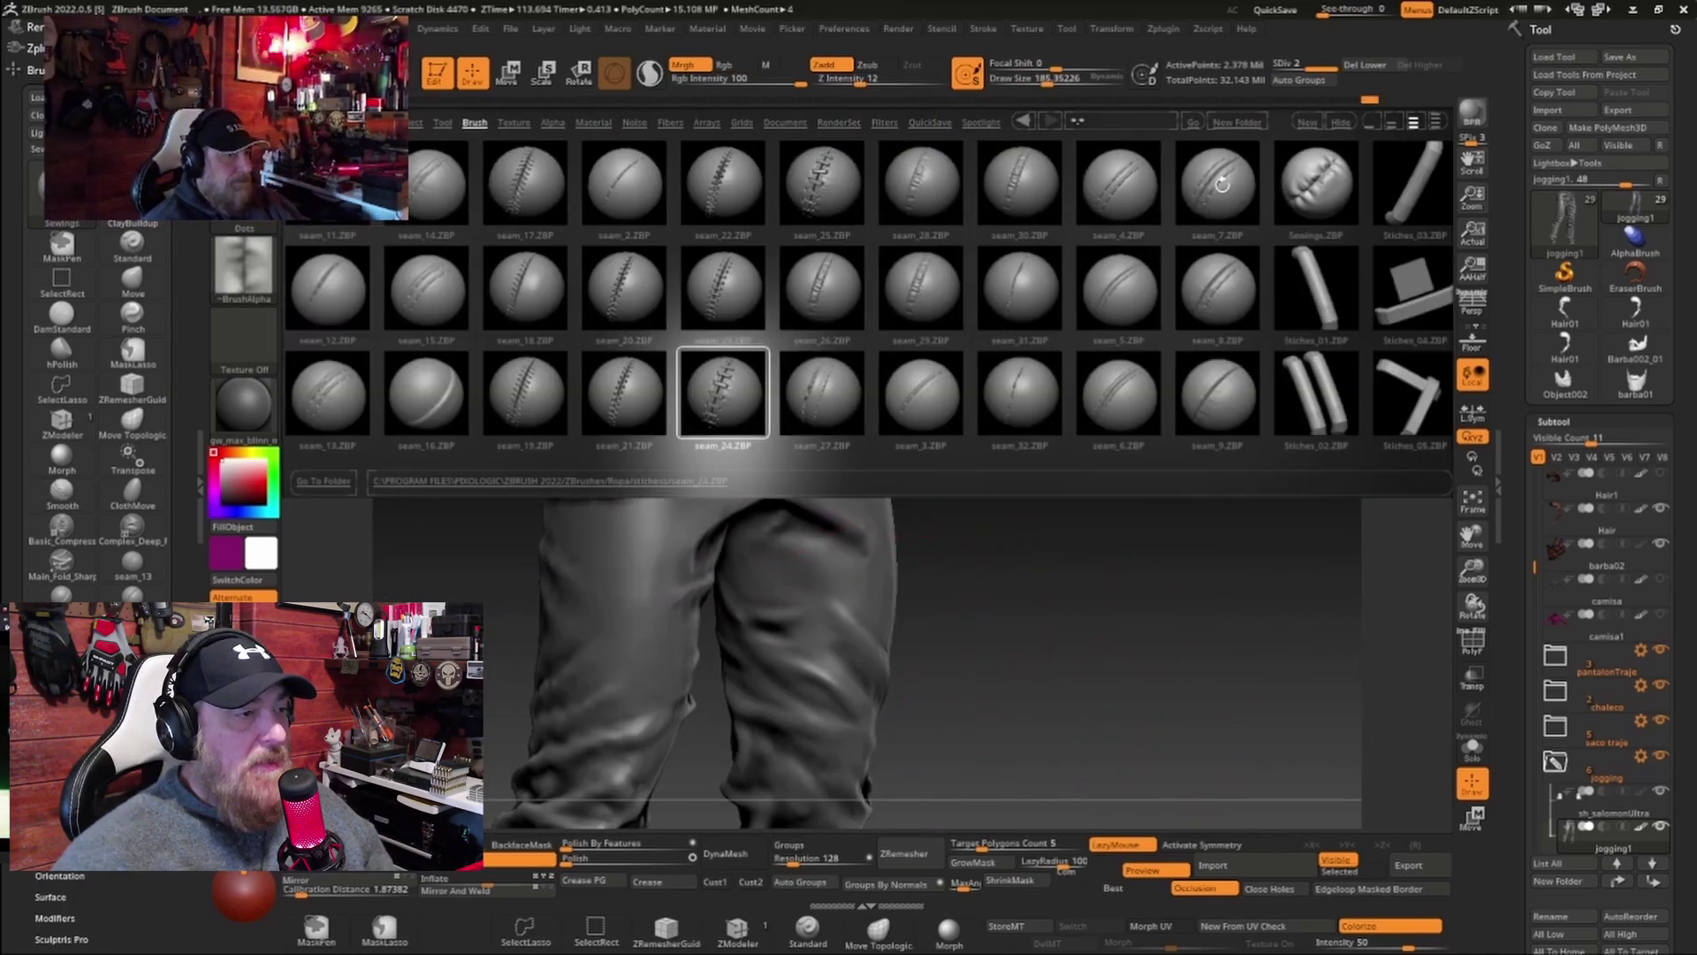
pyautogui.doubleClick(822, 329)
pyautogui.moveTo(1040, 506); pyautogui.dragTo(1198, 523, button='right')
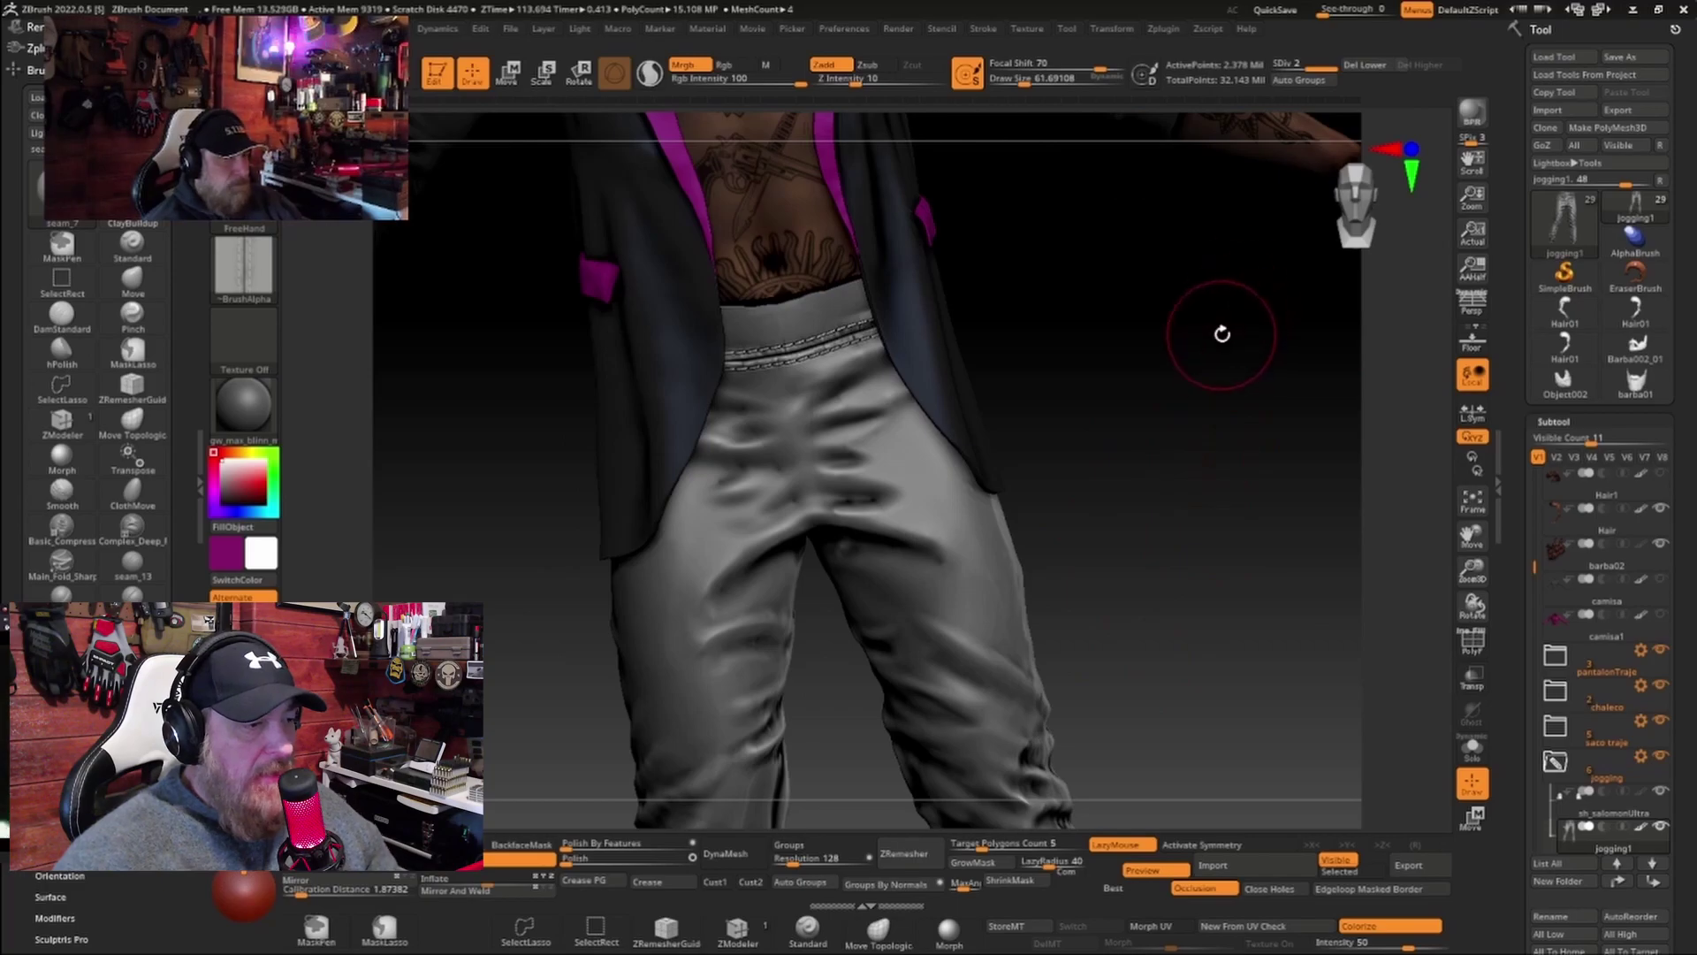
pyautogui.moveTo(720, 360)
pyautogui.keyDown('alt'); pyautogui.mouseDown(button='right')
pyautogui.moveTo(842, 160)
pyautogui.moveTo(701, 569)
pyautogui.moveTo(864, 333)
pyautogui.moveTo(625, 686)
pyautogui.moveTo(1172, 287)
pyautogui.moveTo(1251, 525)
pyautogui.mouseUp(button='right'); pyautogui.keyUp('alt')
# Step: Select the belt subtool and hide the abrigo coat to reveal the belt
pyautogui.scroll(-5, 1532, 520)
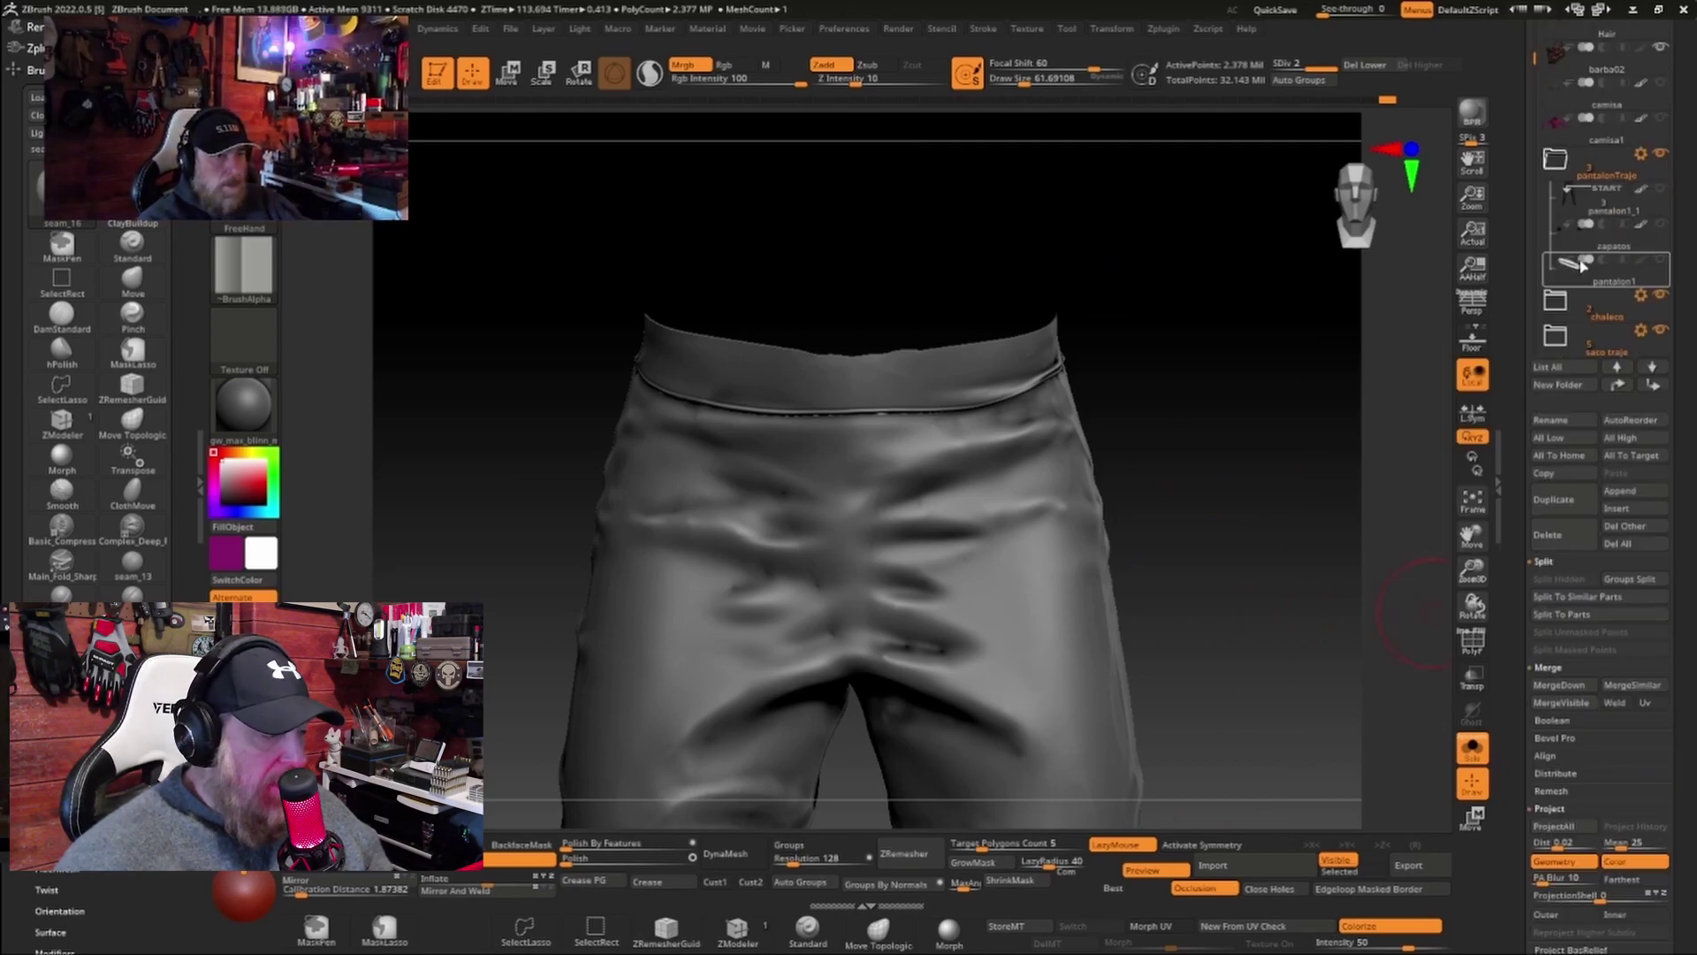
pyautogui.click(1472, 747)
pyautogui.press('w')
pyautogui.keyDown('alt'); pyautogui.moveTo(1196, 614); pyautogui.dragTo(674, 598, button='right'); pyautogui.keyUp('alt')
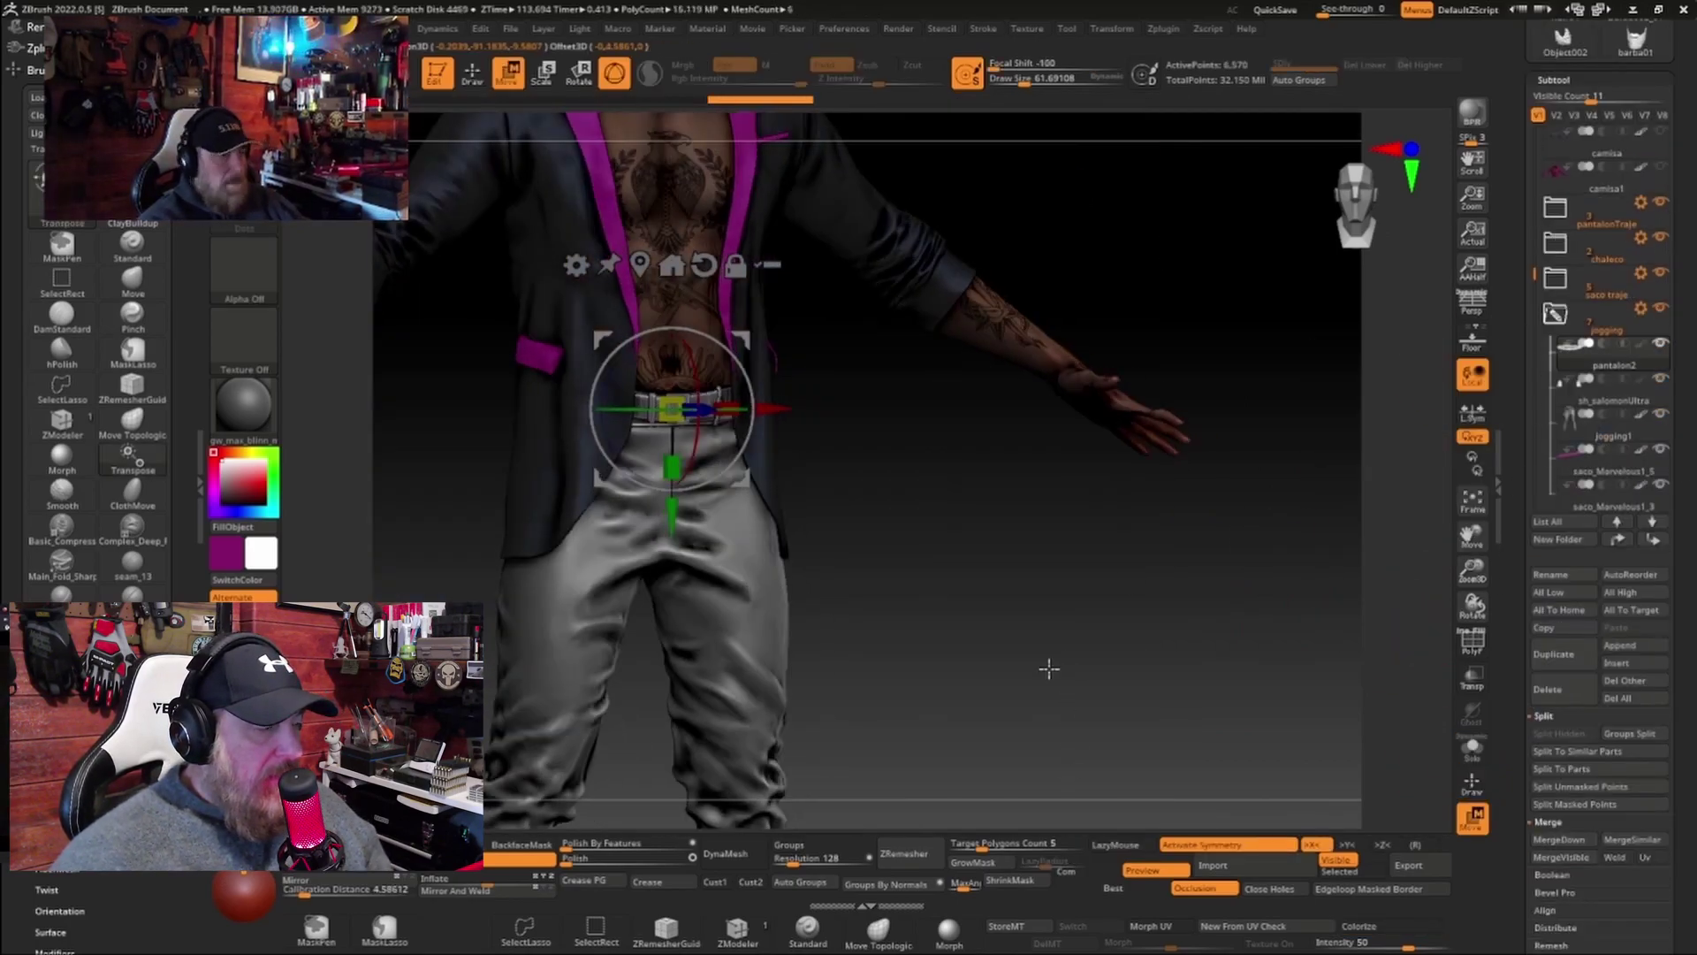
pyautogui.scroll(-4, 1644, 415)
pyautogui.click(1659, 448)
pyautogui.moveTo(1611, 398)
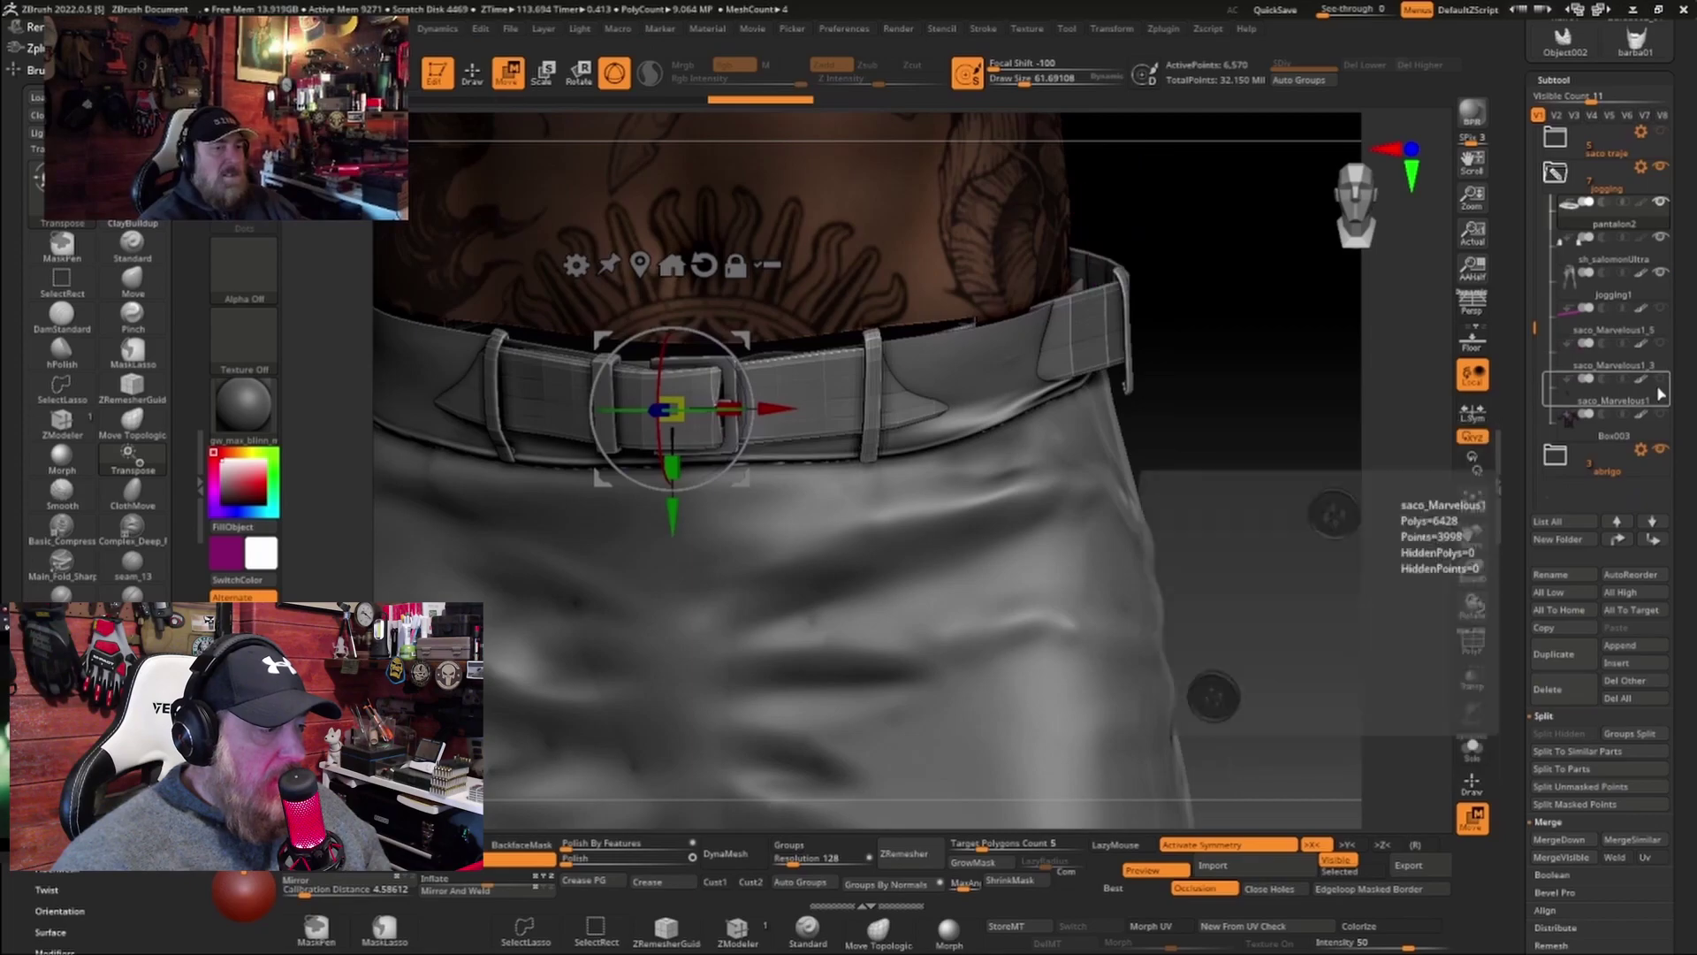
# Step: Solo the belt to inspect it from the front, then show the other subtools again
pyautogui.moveTo(1185, 292)
pyautogui.mouseDown(button='right')
pyautogui.moveTo(1152, 396)
pyautogui.moveTo(1144, 540)
pyautogui.mouseUp(button='right')
pyautogui.press('q')
pyautogui.hotkey('alt', 's')
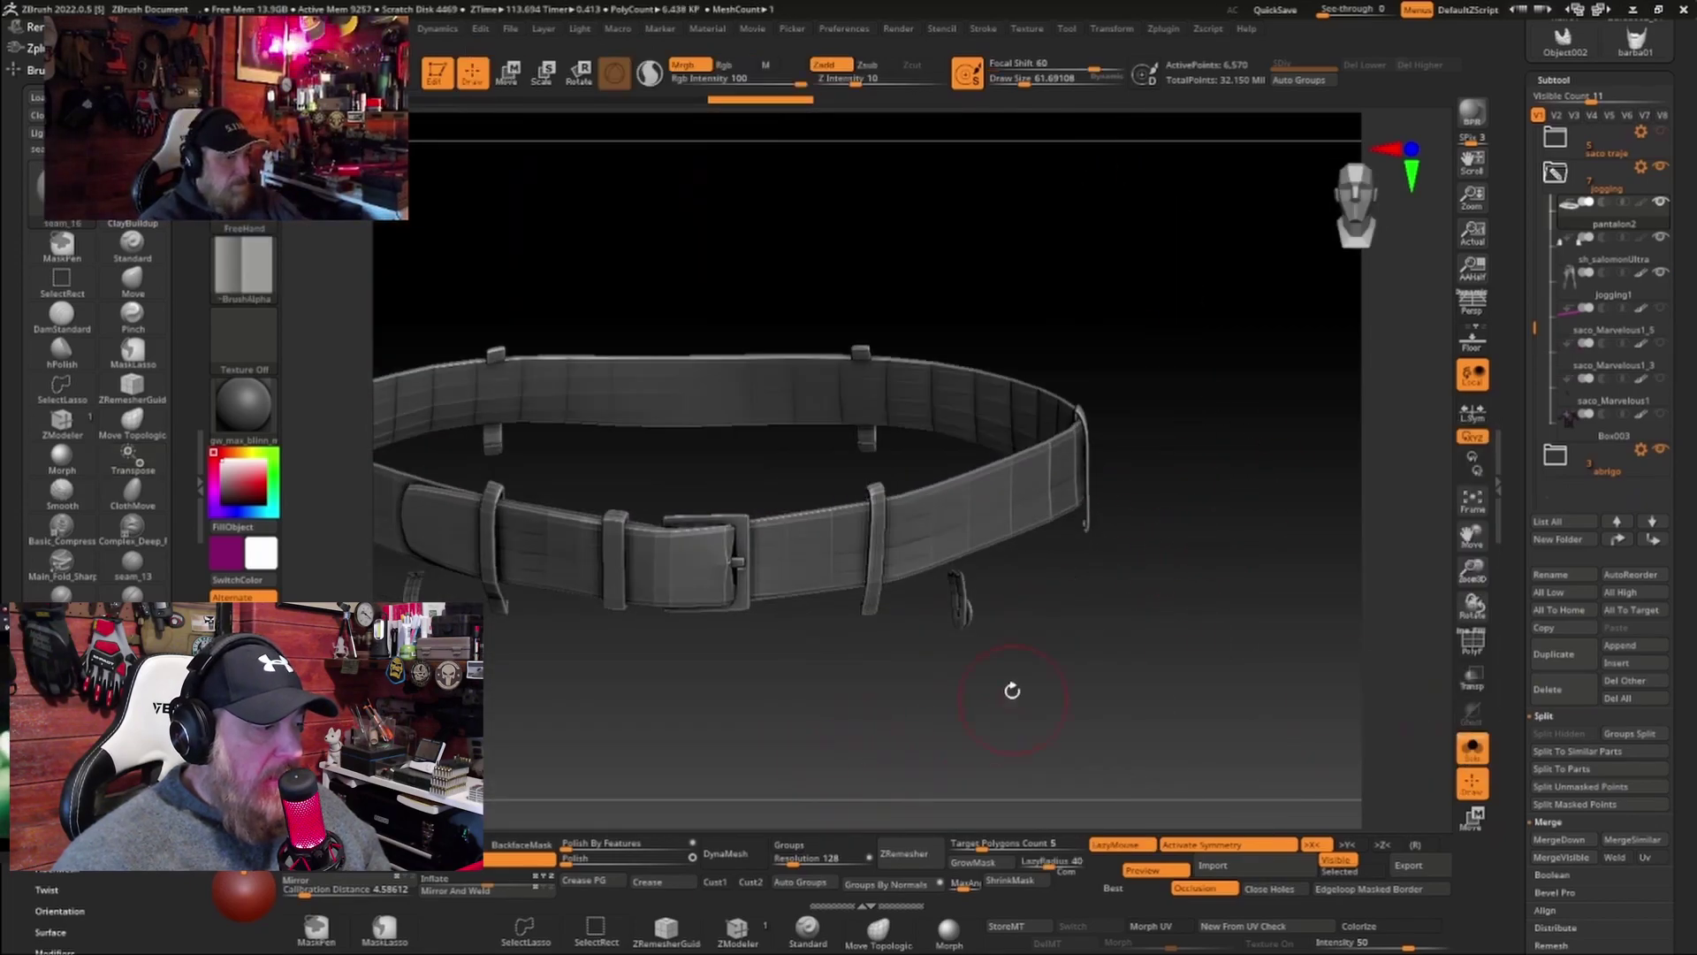
pyautogui.moveTo(1012, 689); pyautogui.dragTo(807, 725, button='right')
pyautogui.moveTo(1258, 560)
pyautogui.mouseDown(button='right')
pyautogui.moveTo(1205, 682)
pyautogui.moveTo(1325, 617)
pyautogui.mouseUp(button='right')
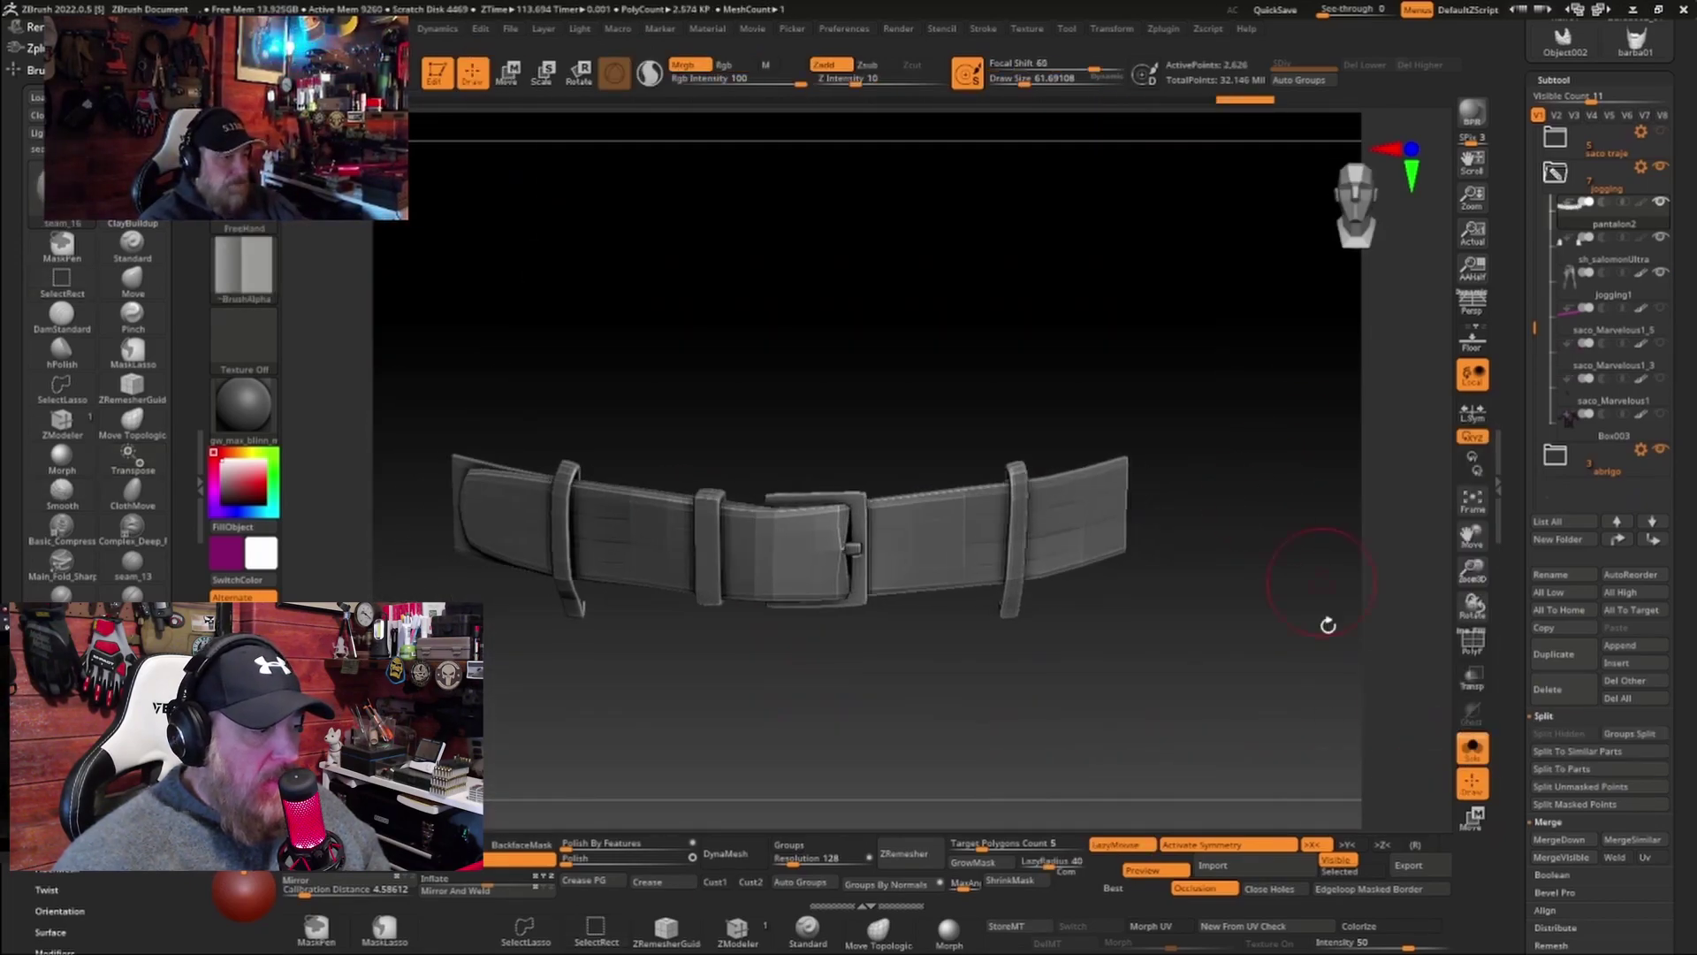
pyautogui.hotkey('alt', 's')
pyautogui.moveTo(1314, 542); pyautogui.dragTo(1220, 319, button='right')
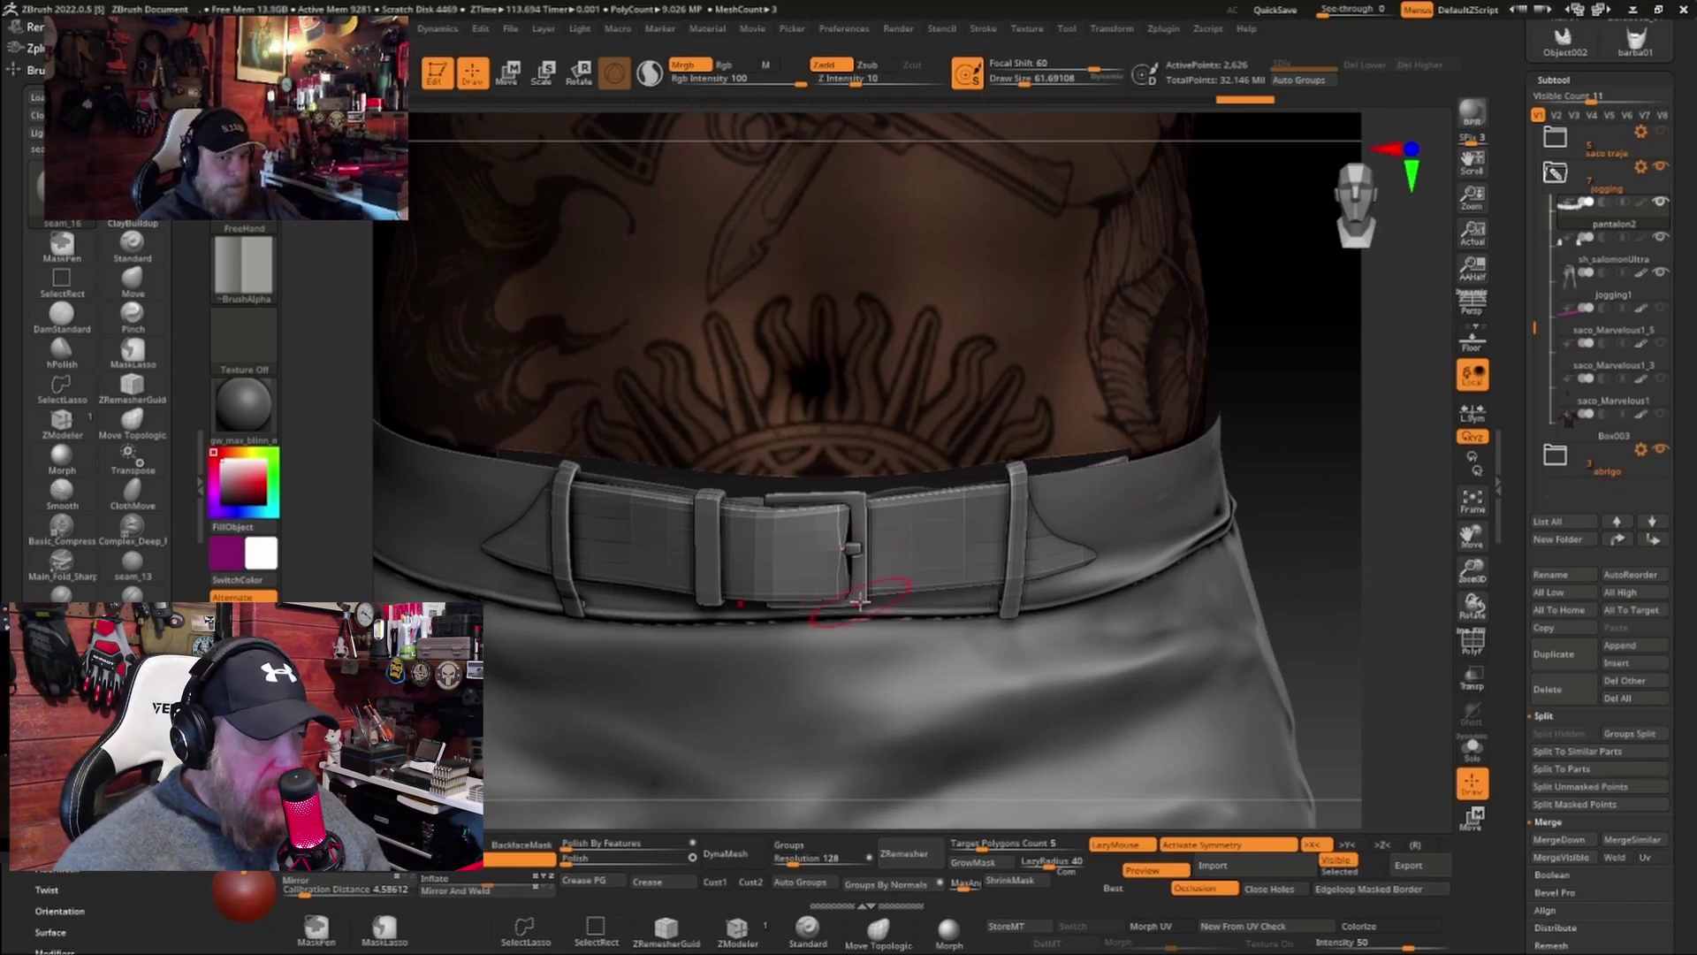
# Step: Pick the Move brush, then select the trousers and isolate their waistband
pyautogui.press('b')
pyautogui.press('m')
pyautogui.press('v')
pyautogui.moveTo(550, 512)
pyautogui.mouseDown(button='right')
pyautogui.moveTo(909, 577)
pyautogui.moveTo(1287, 503)
pyautogui.moveTo(1211, 191)
pyautogui.moveTo(1186, 405)
pyautogui.moveTo(1144, 493)
pyautogui.moveTo(1303, 315)
pyautogui.moveTo(841, 390)
pyautogui.moveTo(1279, 680)
pyautogui.moveTo(1215, 525)
pyautogui.moveTo(1433, 442)
pyautogui.mouseUp(button='right')
pyautogui.keyDown('alt'); pyautogui.click(1186, 405); pyautogui.keyUp('alt')
pyautogui.hotkey('alt', 's')
# Step: Inspect the isolated waistband band as a thin horizontal ring, hiding one layer
pyautogui.scroll(-5, 1560, 522)
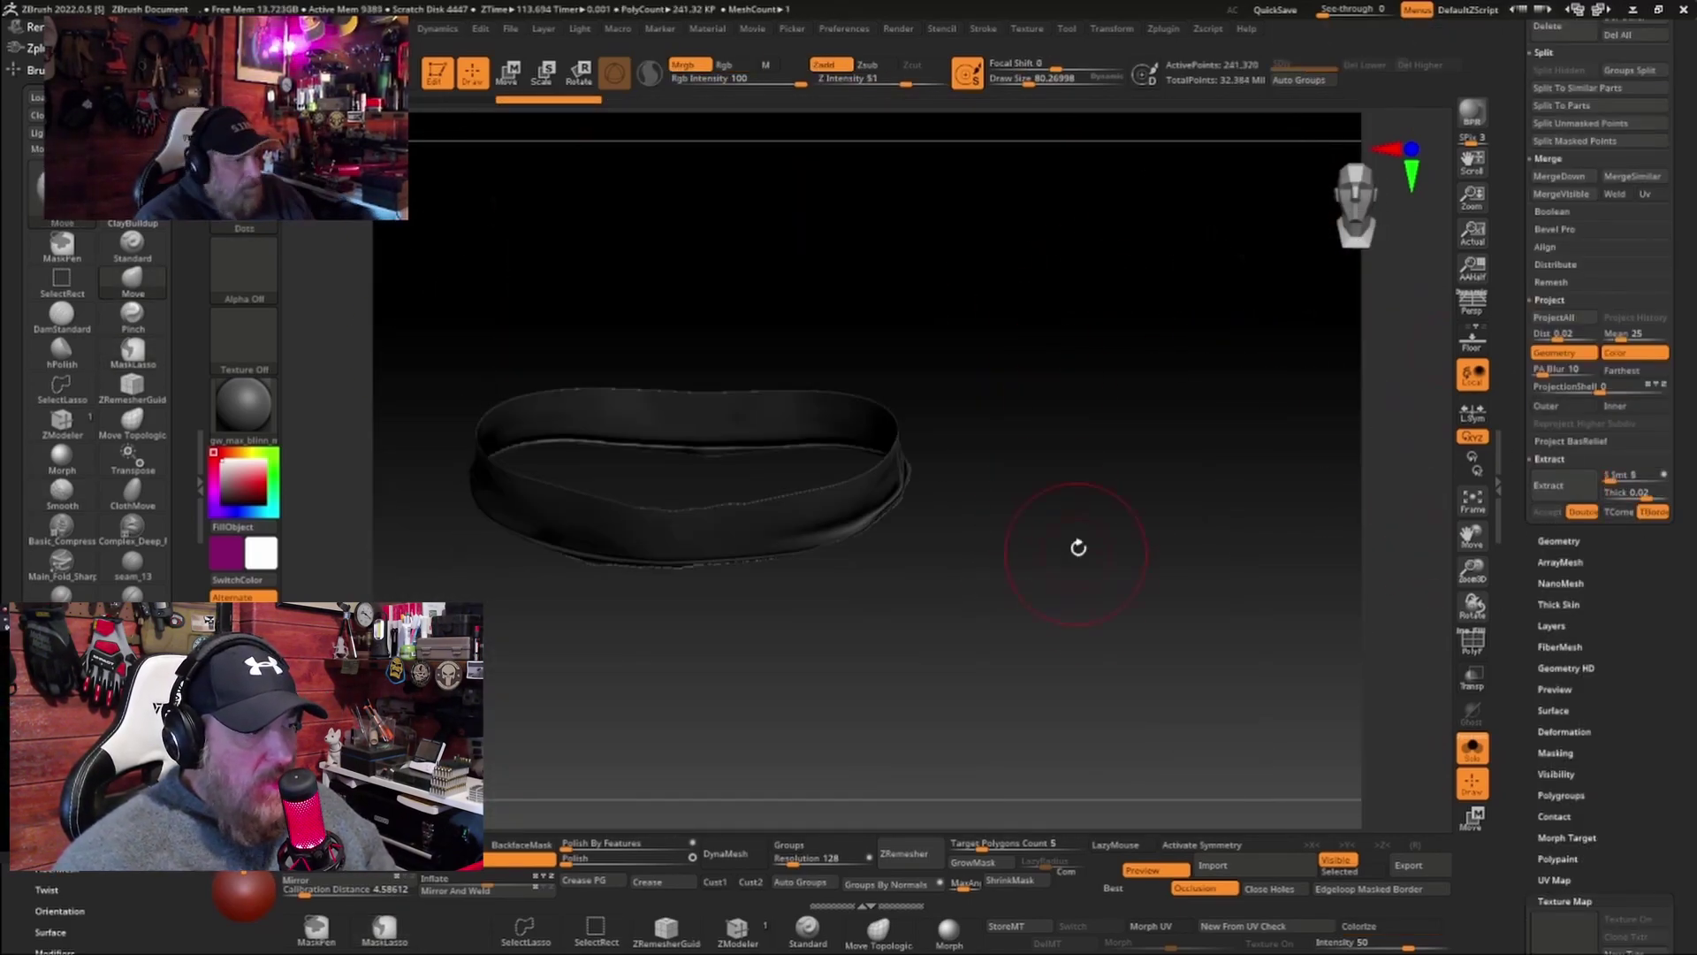
pyautogui.moveTo(1079, 549)
pyautogui.mouseDown(button='right')
pyautogui.moveTo(1178, 474)
pyautogui.moveTo(949, 698)
pyautogui.moveTo(1099, 459)
pyautogui.moveTo(956, 284)
pyautogui.moveTo(954, 258)
pyautogui.moveTo(1006, 608)
pyautogui.moveTo(981, 625)
pyautogui.moveTo(777, 398)
pyautogui.mouseUp(button='right')
pyautogui.keyDown('ctrl'); pyautogui.keyDown('shift'); pyautogui.click(778, 398); pyautogui.keyUp('shift'); pyautogui.keyUp('ctrl')
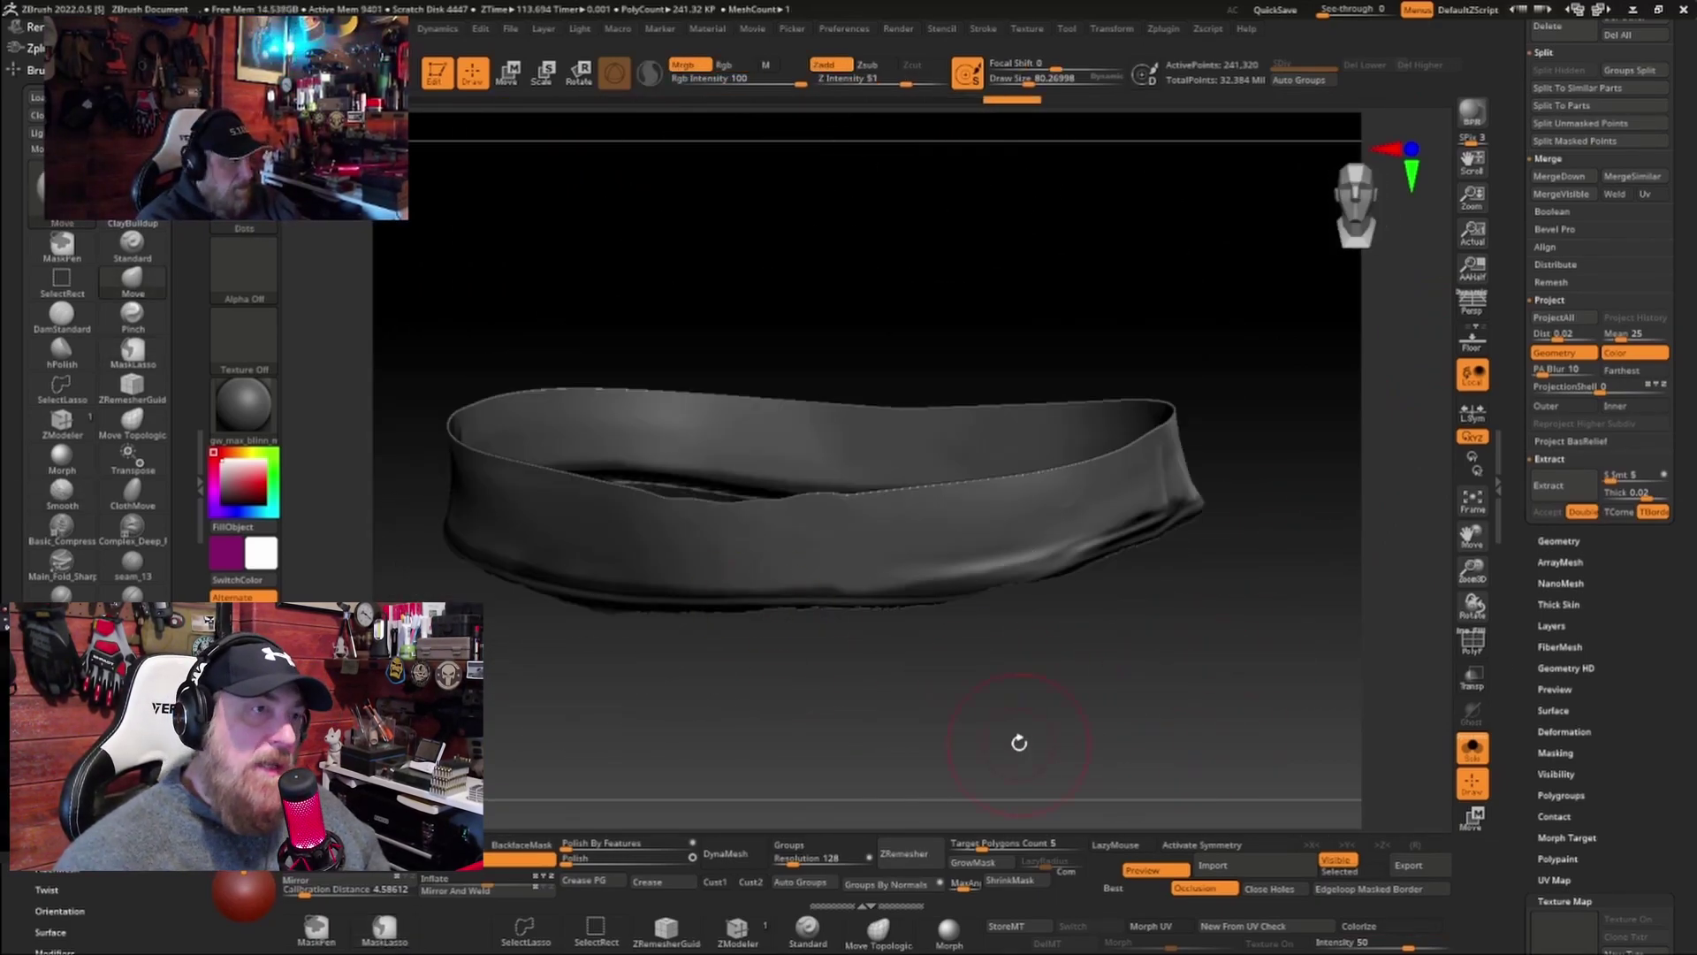
pyautogui.moveTo(1016, 742)
pyautogui.mouseDown(button='right')
pyautogui.moveTo(669, 689)
pyautogui.moveTo(969, 800)
pyautogui.mouseUp(button='right')
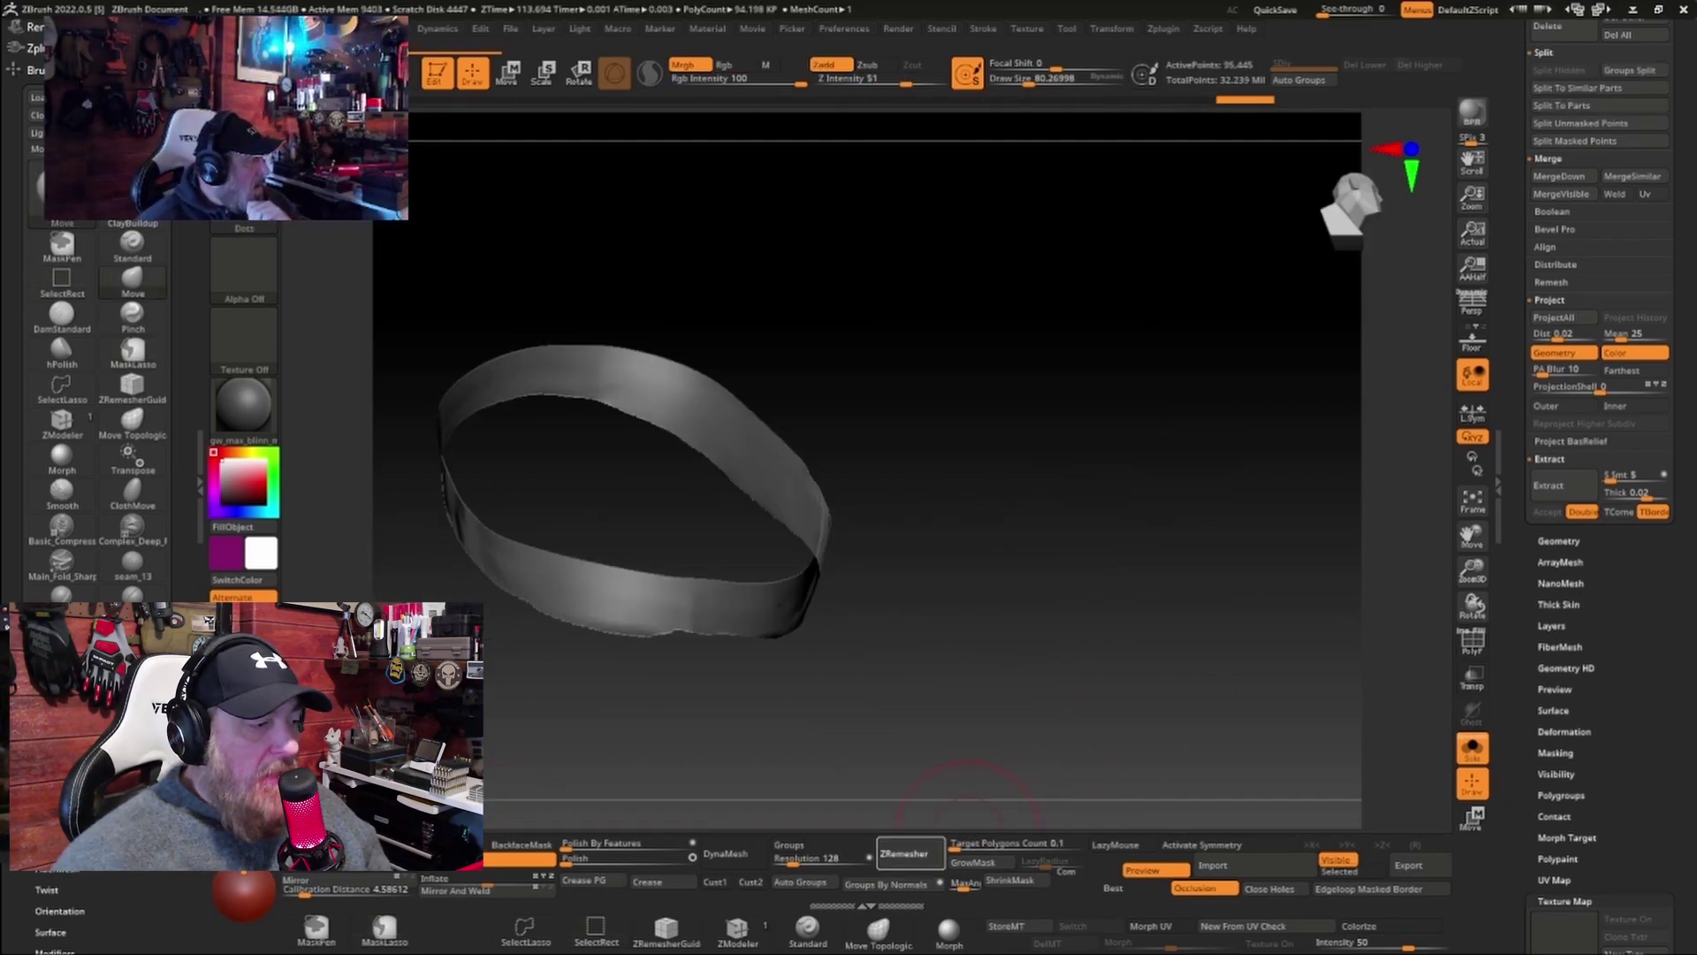
pyautogui.moveTo(965, 330)
pyautogui.mouseDown(button='right')
pyautogui.moveTo(1091, 527)
pyautogui.moveTo(814, 724)
pyautogui.moveTo(1154, 661)
pyautogui.mouseUp(button='right')
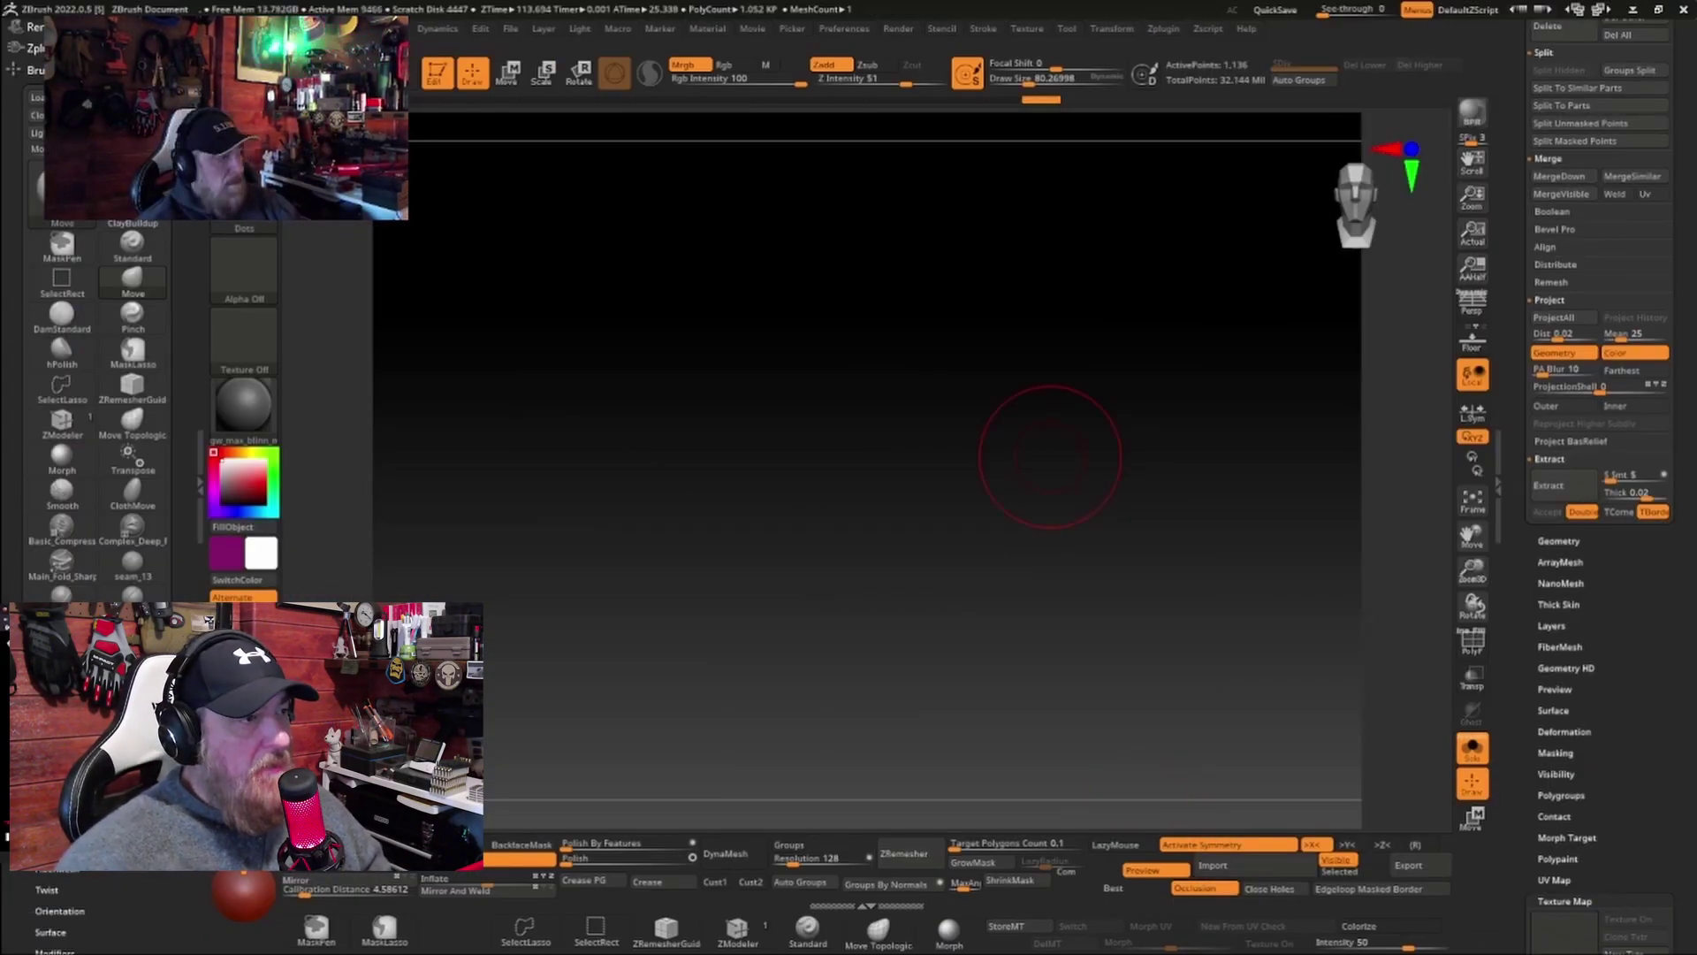
# Step: Step through undo/redo until the 460-point low-poly waistband ring remains
pyautogui.hotkey('ctrl', 'z')
pyautogui.moveTo(1118, 645); pyautogui.dragTo(1020, 492, button='right')
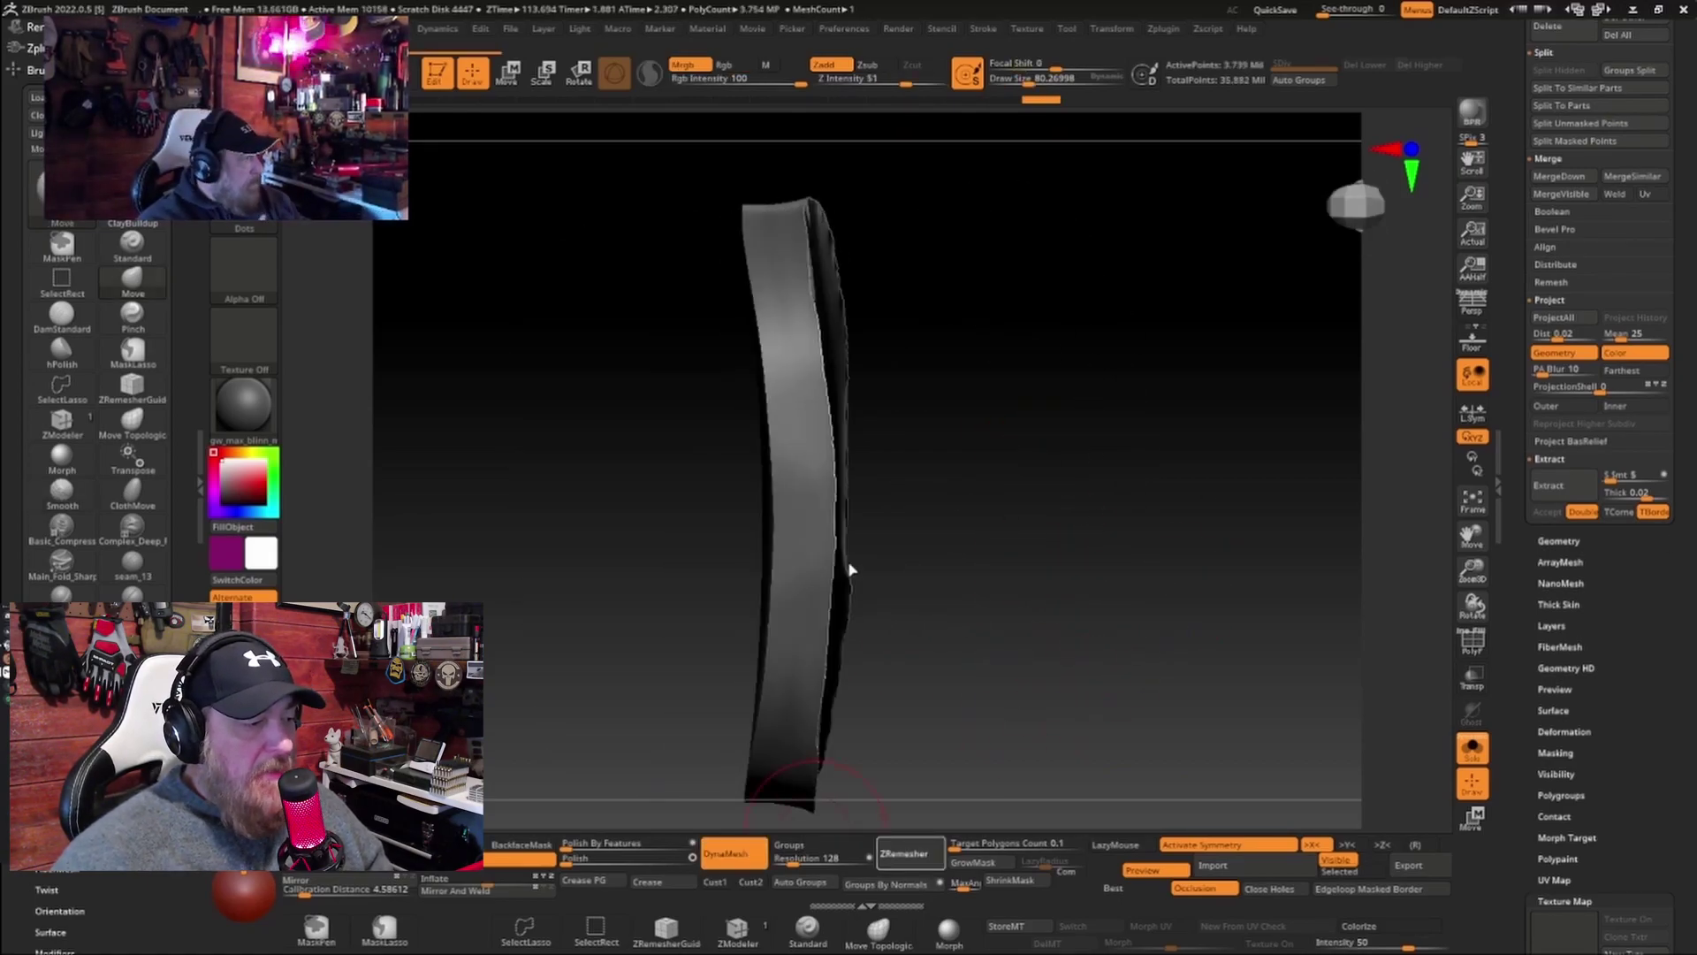
pyautogui.moveTo(1036, 389); pyautogui.dragTo(1199, 648)
pyautogui.hotkey('ctrl', 'shift', 'z')
pyautogui.hotkey('ctrl', 'shift', 'z')
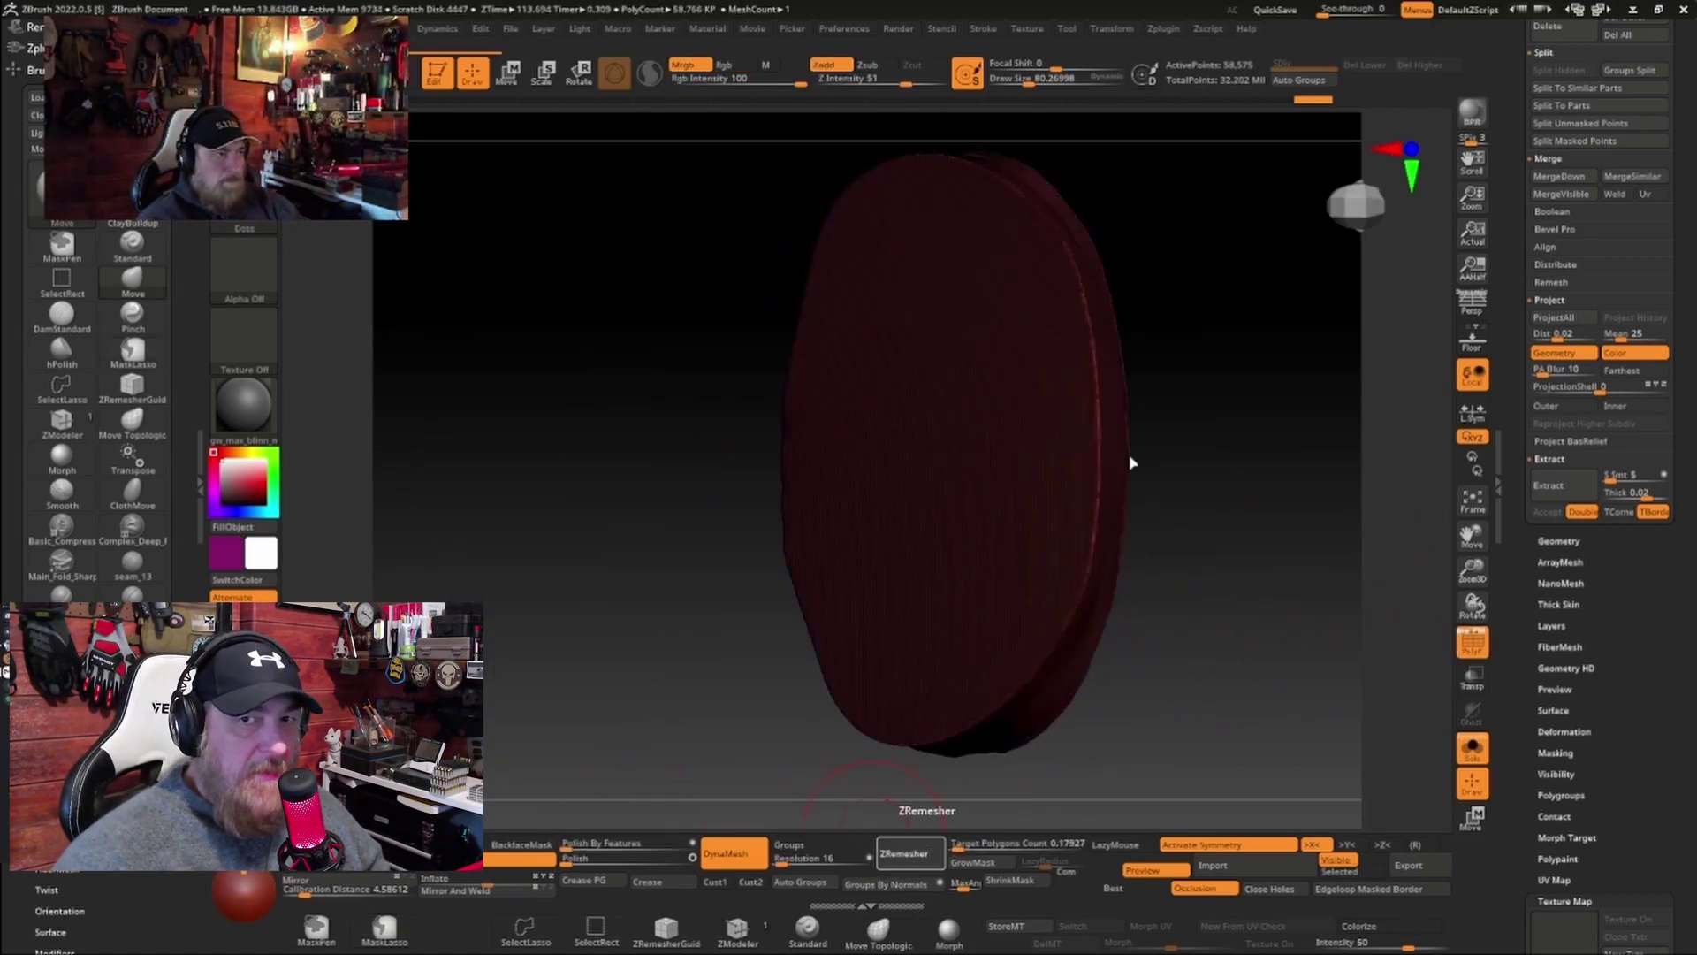
pyautogui.hotkey('ctrl', 'z')
pyautogui.hotkey('ctrl', 'z')
pyautogui.hotkey('ctrl', 'z')
pyautogui.hotkey('ctrl', 'z')
pyautogui.hotkey('ctrl', 'z')
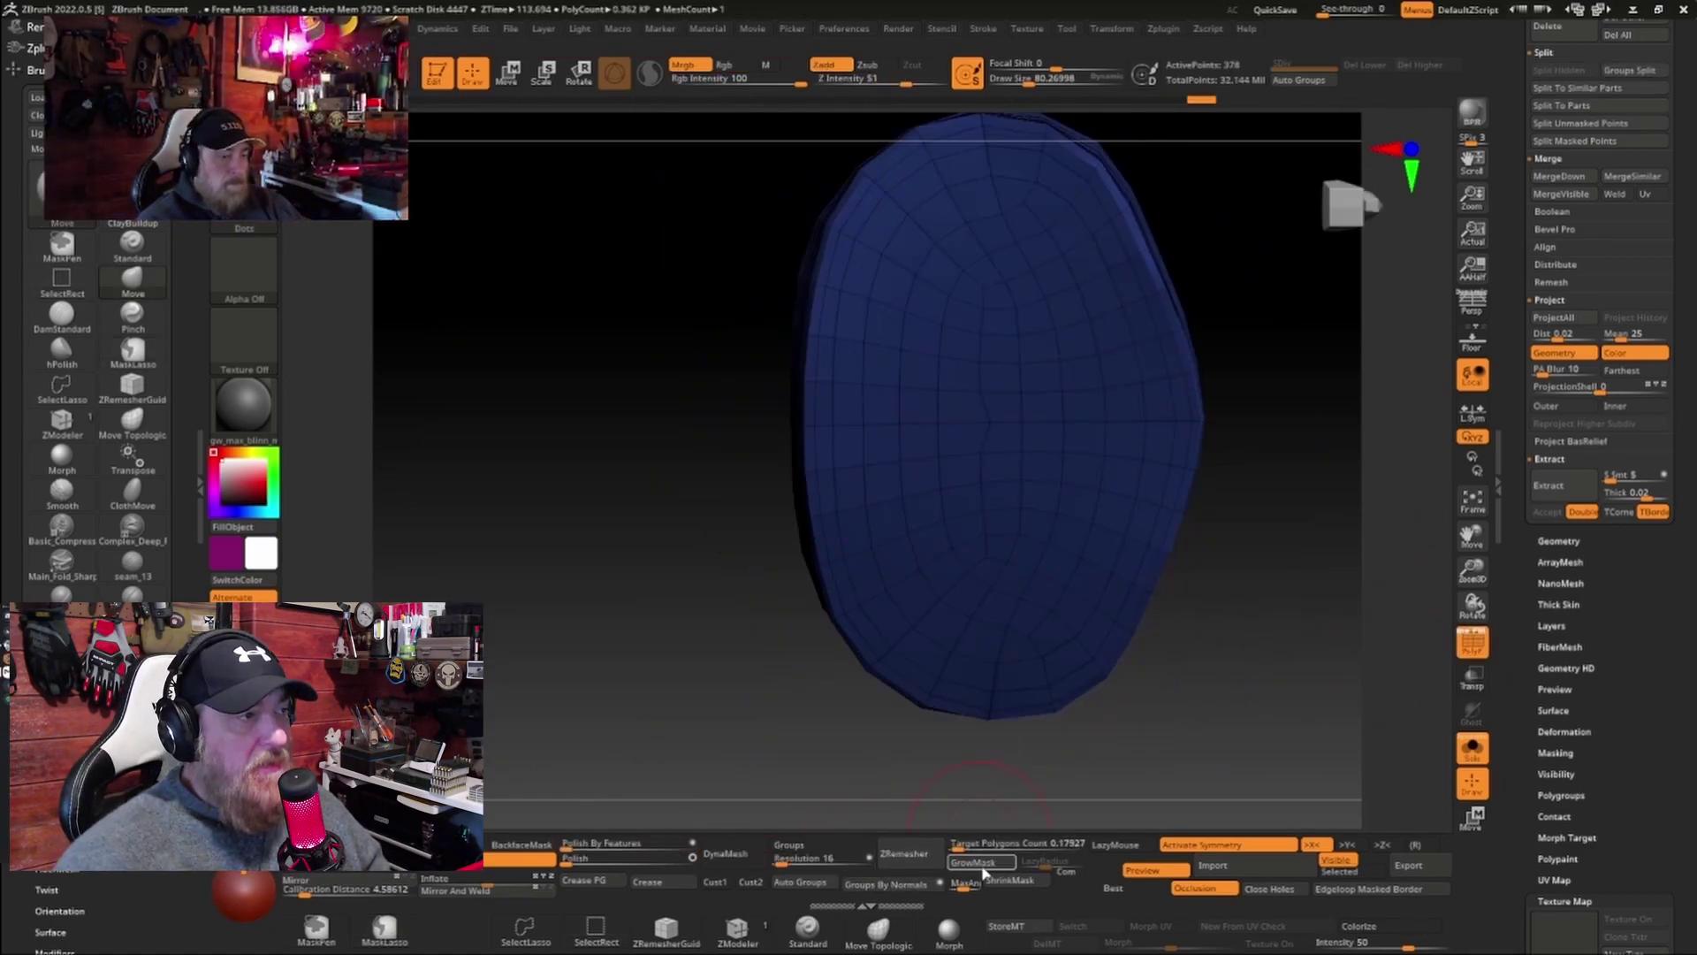
pyautogui.hotkey('ctrl', 'z')
pyautogui.hotkey('ctrl', 'z')
pyautogui.hotkey('ctrl', 'z')
pyautogui.hotkey('ctrl', 'z')
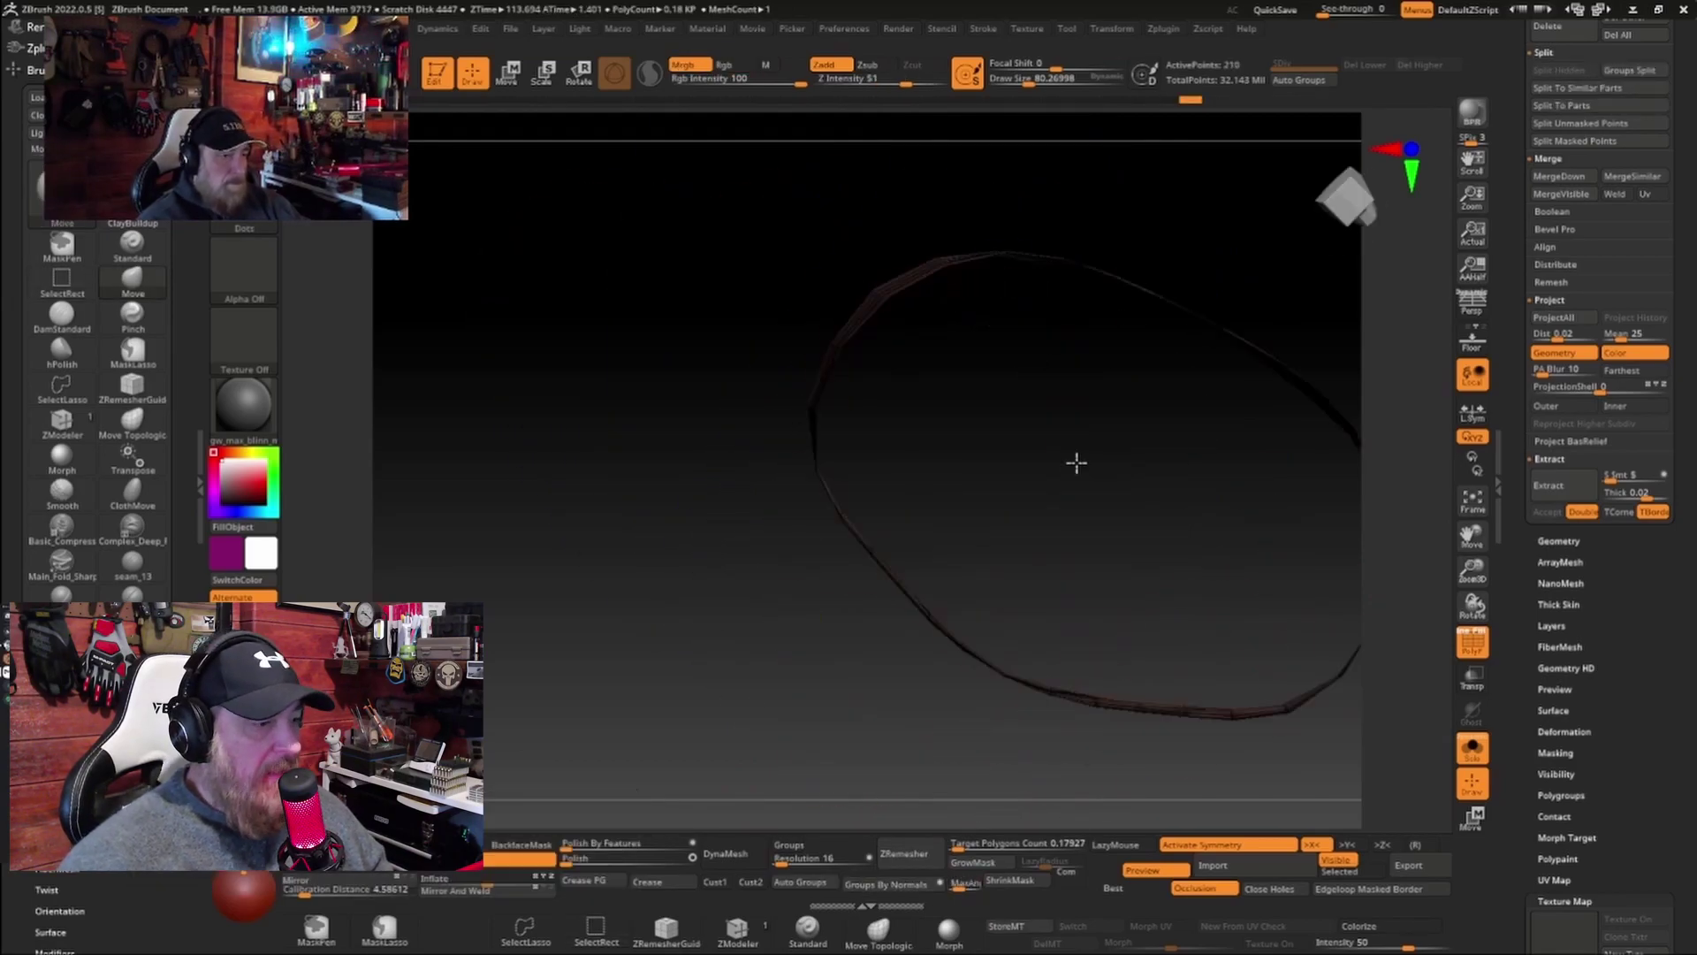
pyautogui.hotkey('ctrl', 'z')
pyautogui.hotkey('ctrl', 'shift', 'z')
pyautogui.hotkey('ctrl', 'shift', 'z')
# Step: Redo to show the band around the waist and compare neighbouring history states
pyautogui.scroll(-5, 1573, 575)
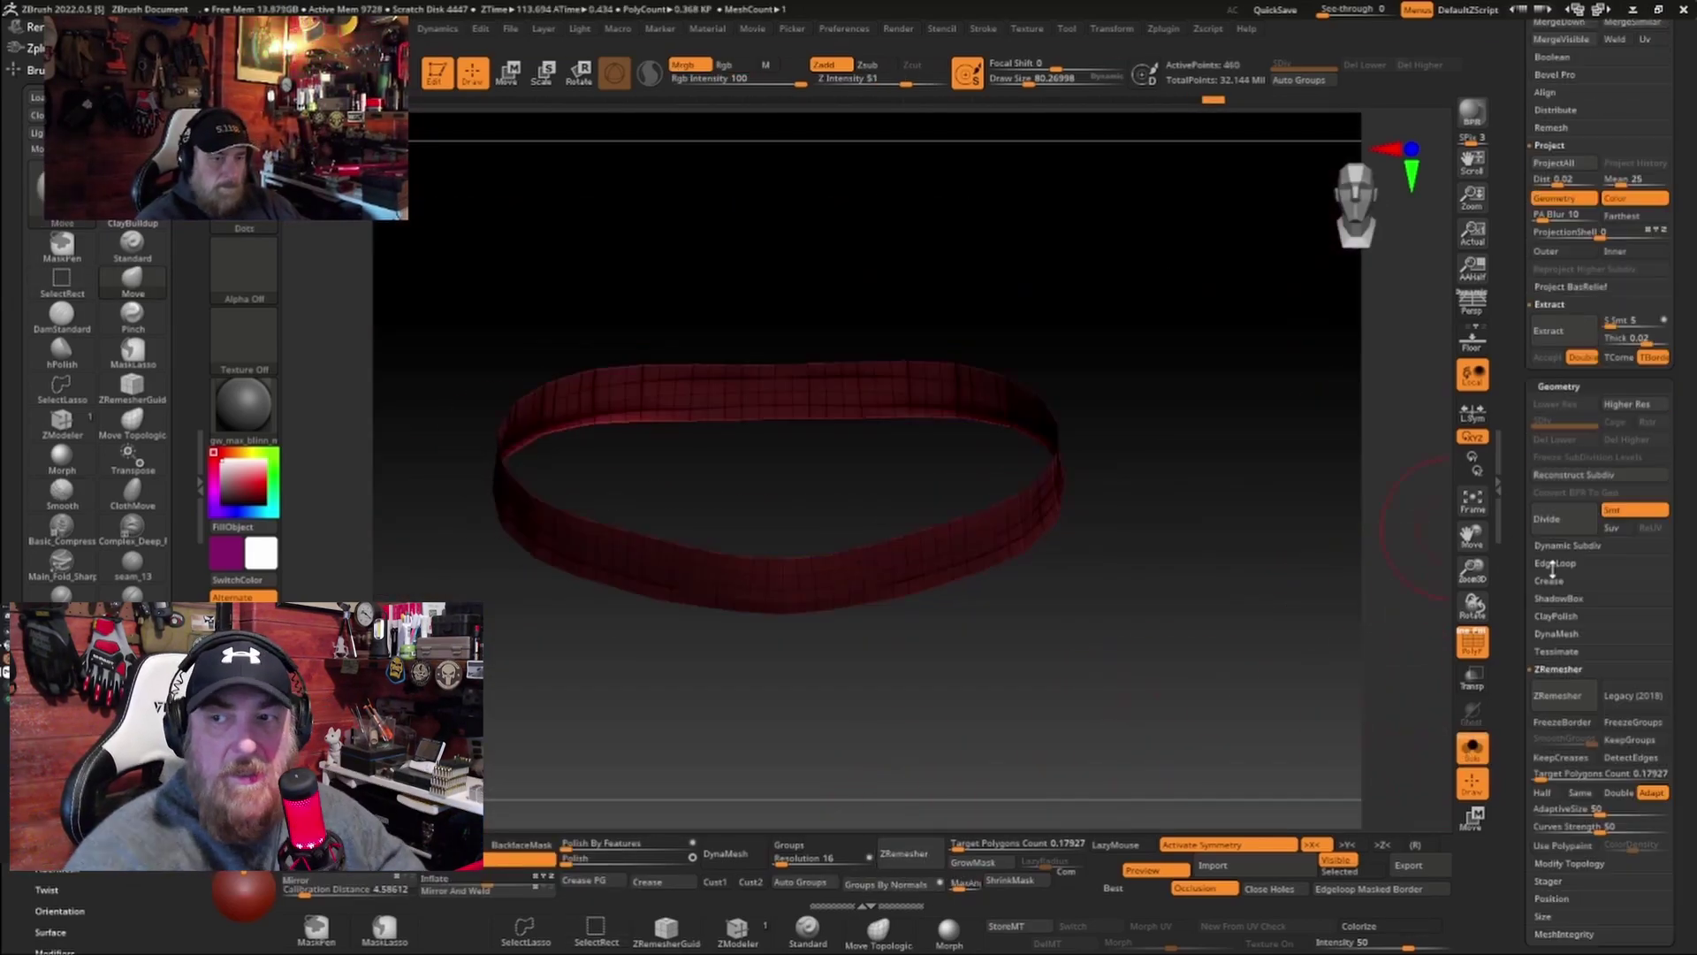
pyautogui.scroll(-5, 1529, 585)
pyautogui.hotkey('ctrl', 'shift', 'z')
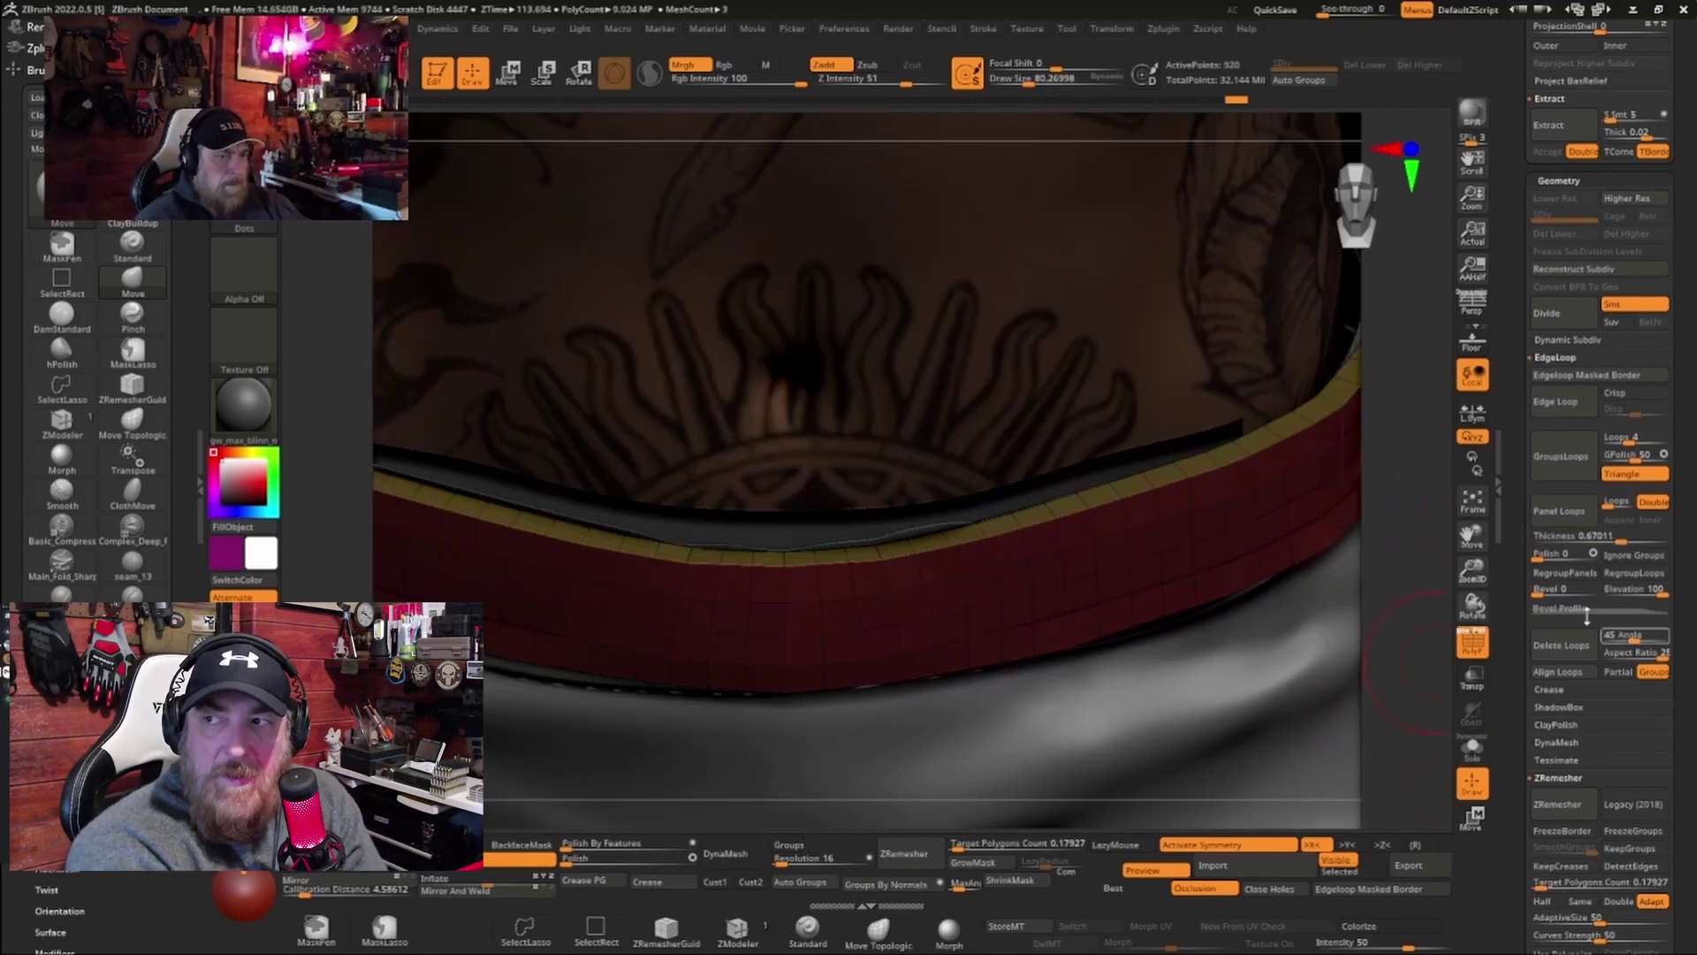
pyautogui.hotkey('ctrl', 'shift', 'z')
pyautogui.hotkey('ctrl', 'shift', 'z')
pyautogui.hotkey('ctrl', 'z')
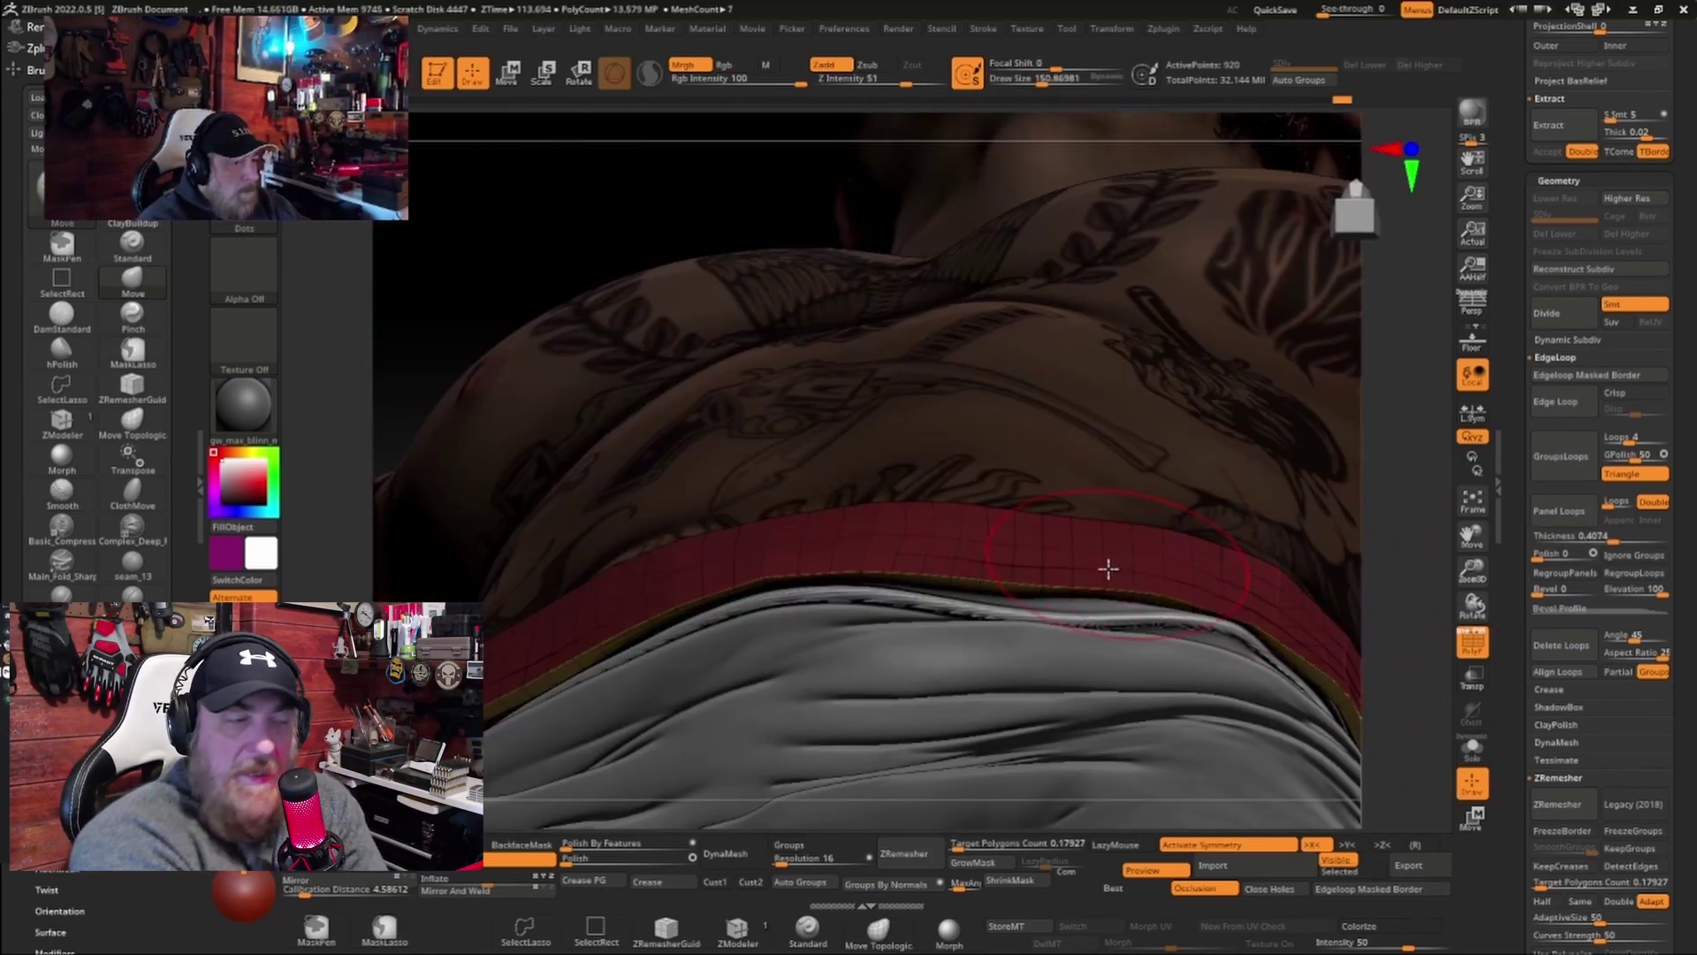
pyautogui.hotkey('ctrl', 'shift', 'z')
pyautogui.hotkey('ctrl', 'shift', 'z')
pyautogui.hotkey('ctrl', 'shift', 'z')
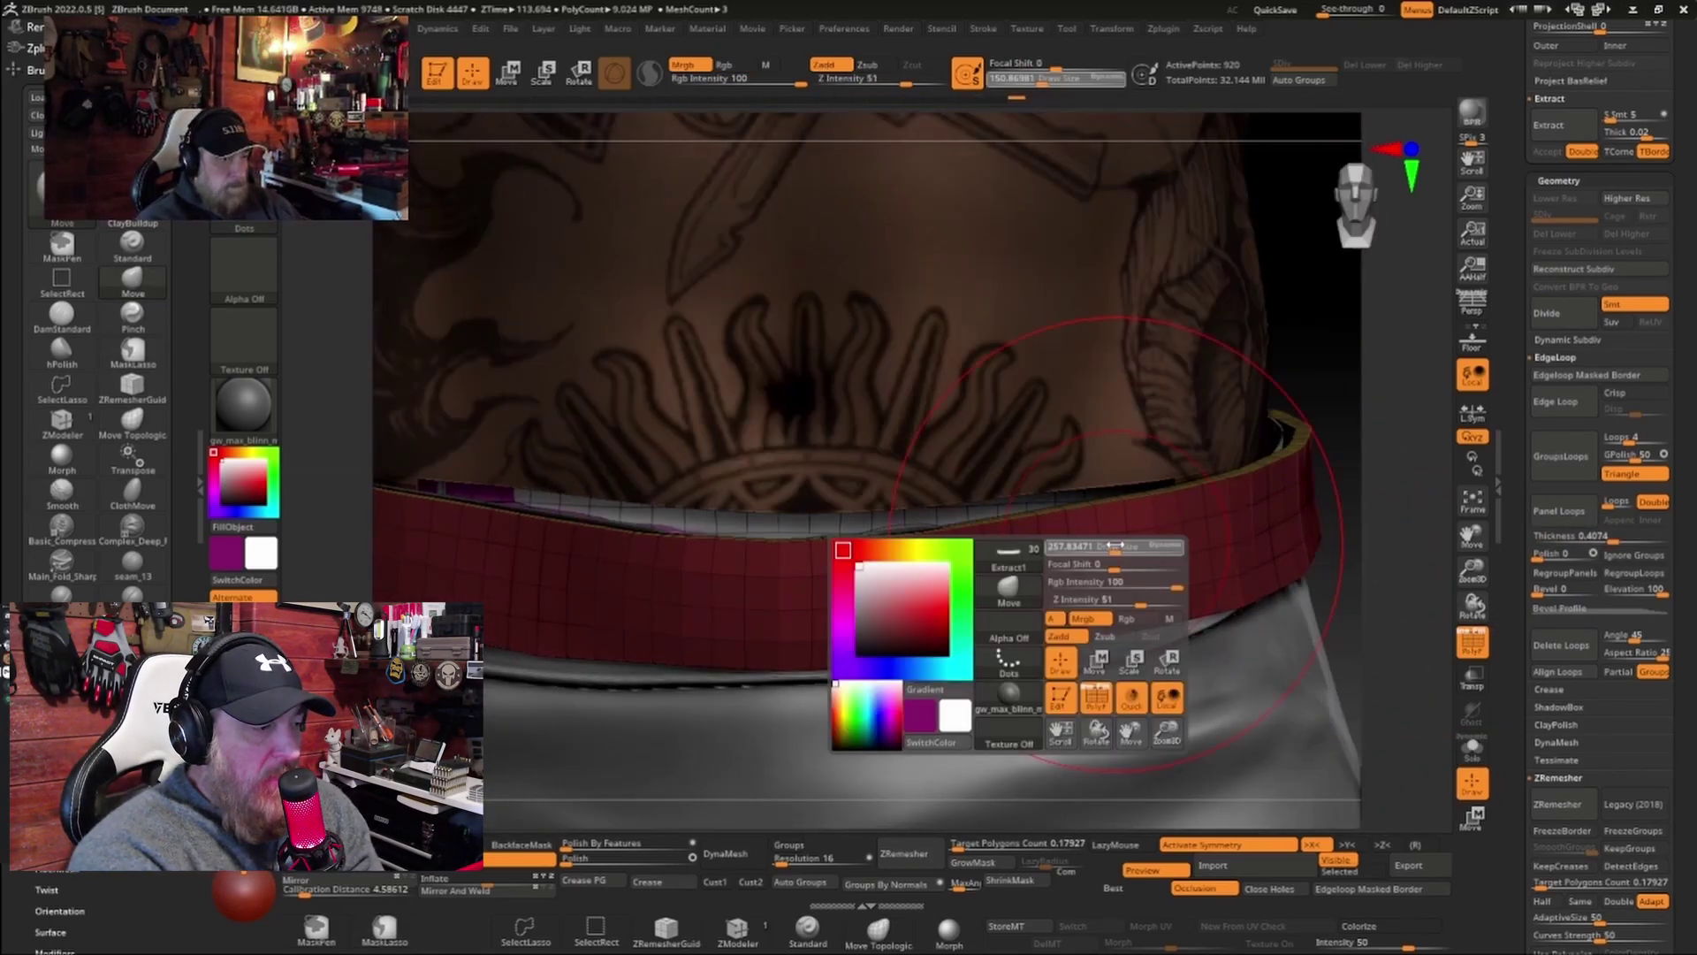
pyautogui.hotkey('ctrl', 'shift', 'z')
pyautogui.hotkey('ctrl', 'shift', 'z')
pyautogui.hotkey('ctrl', 'shift', 'z')
# Step: Step back to the grey waistband version, then forward to the latest wrinkled-shirt sculpt
pyautogui.hotkey('ctrl', 'z')
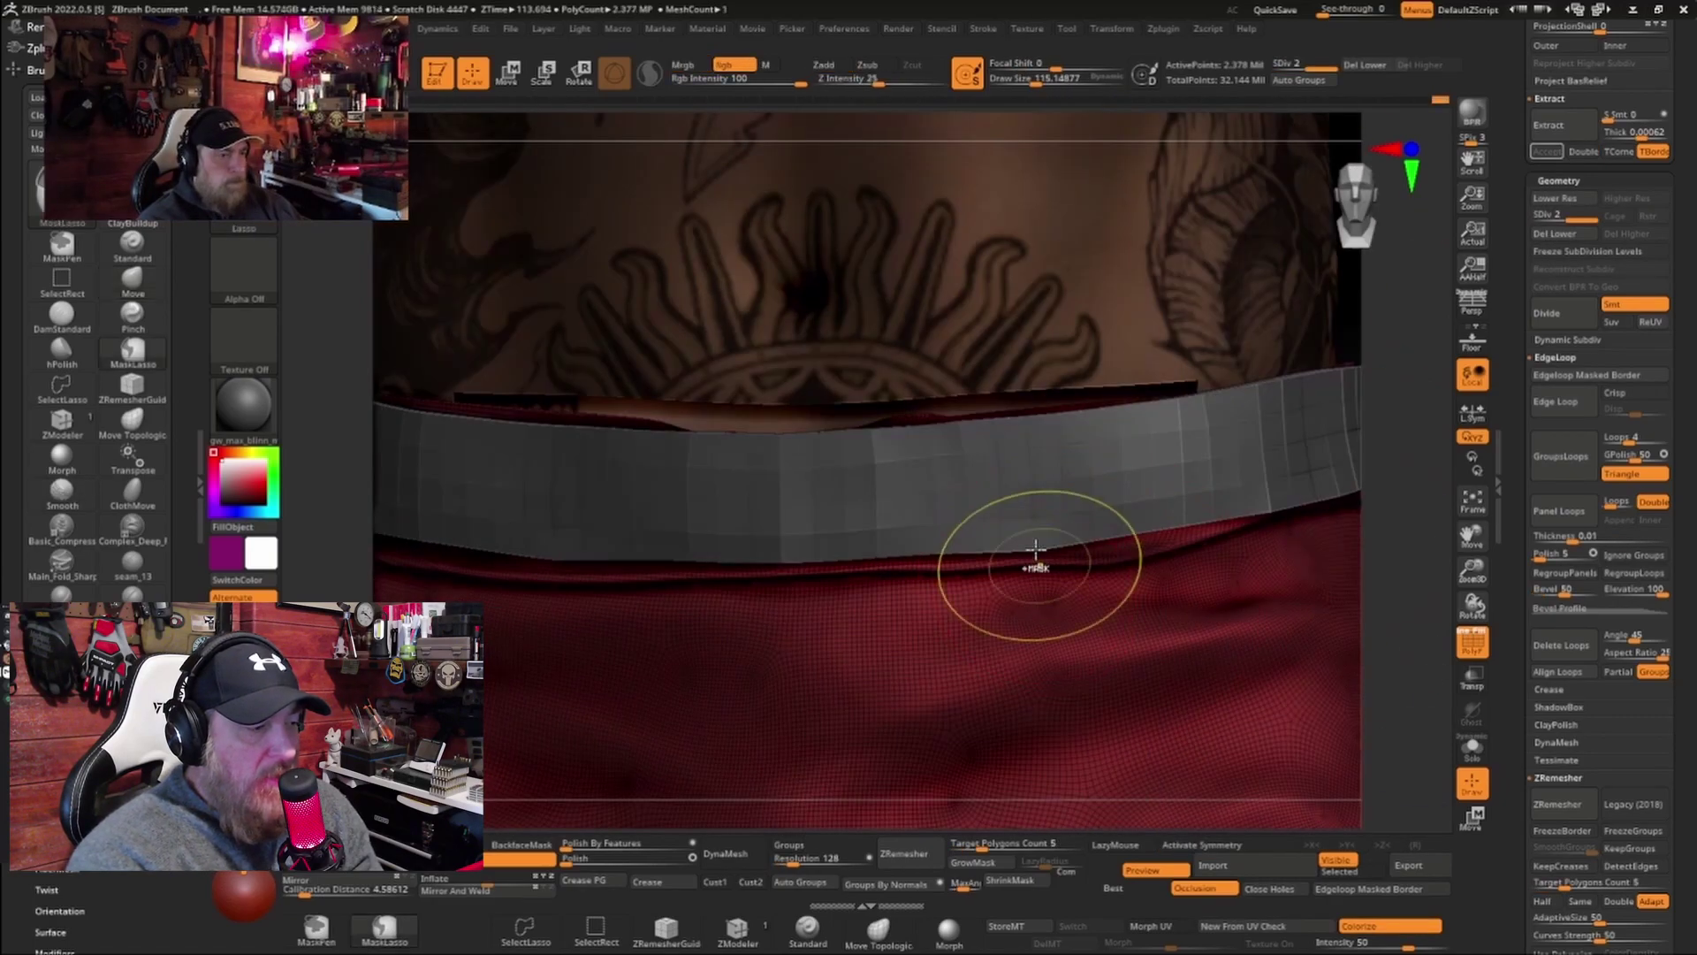
pyautogui.hotkey('ctrl', 'z')
pyautogui.hotkey('ctrl', 'z')
pyautogui.hotkey('ctrl', 'z')
pyautogui.hotkey('ctrl', 'z')
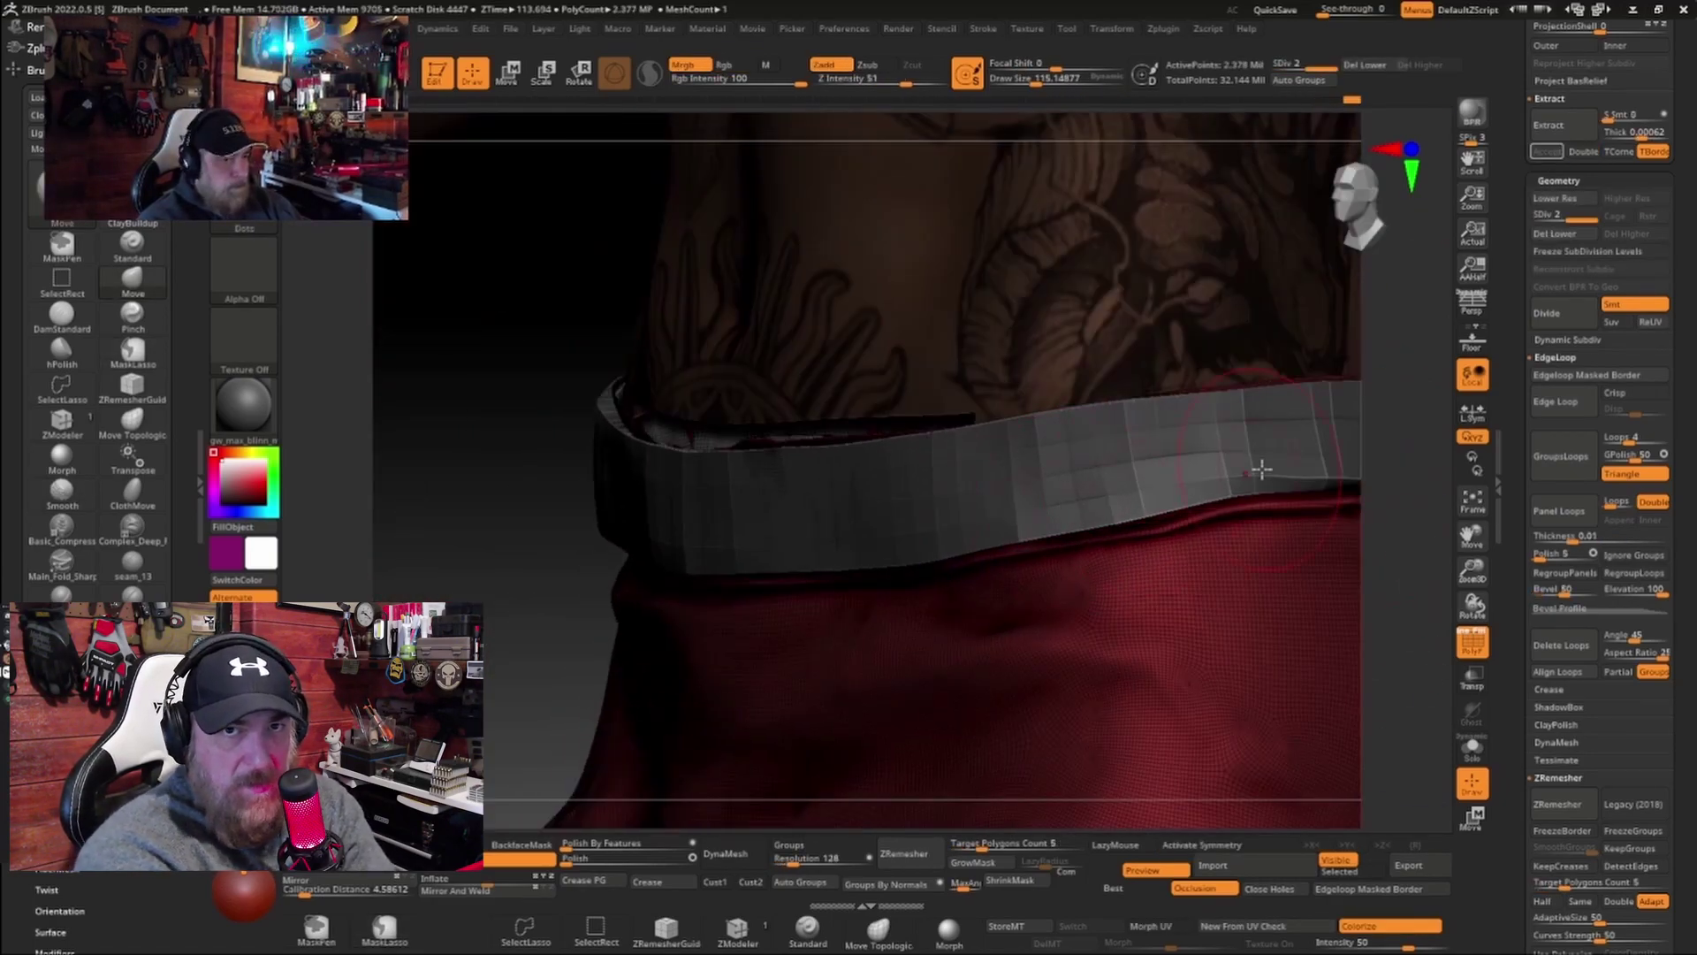
pyautogui.hotkey('ctrl', 'z')
pyautogui.hotkey('ctrl', 'shift', 'z')
pyautogui.hotkey('ctrl', 'shift', 'z')
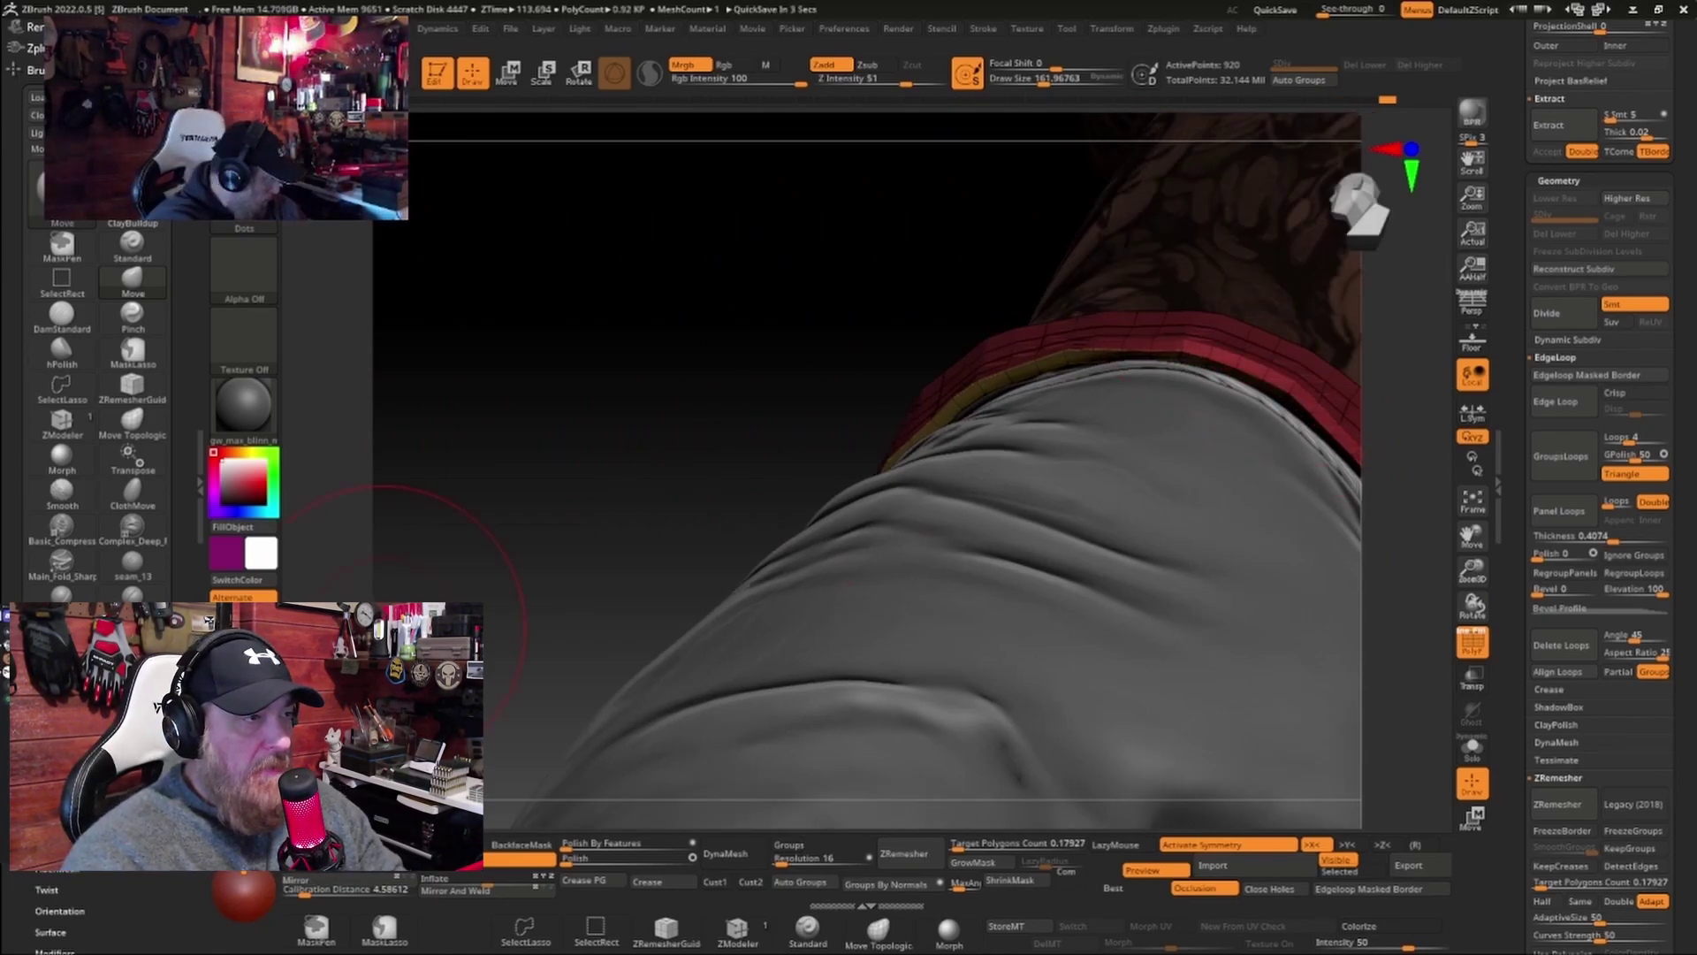
pyautogui.hotkey('ctrl', 'z')
pyautogui.hotkey('ctrl', 'z')
pyautogui.hotkey('ctrl', 'z')
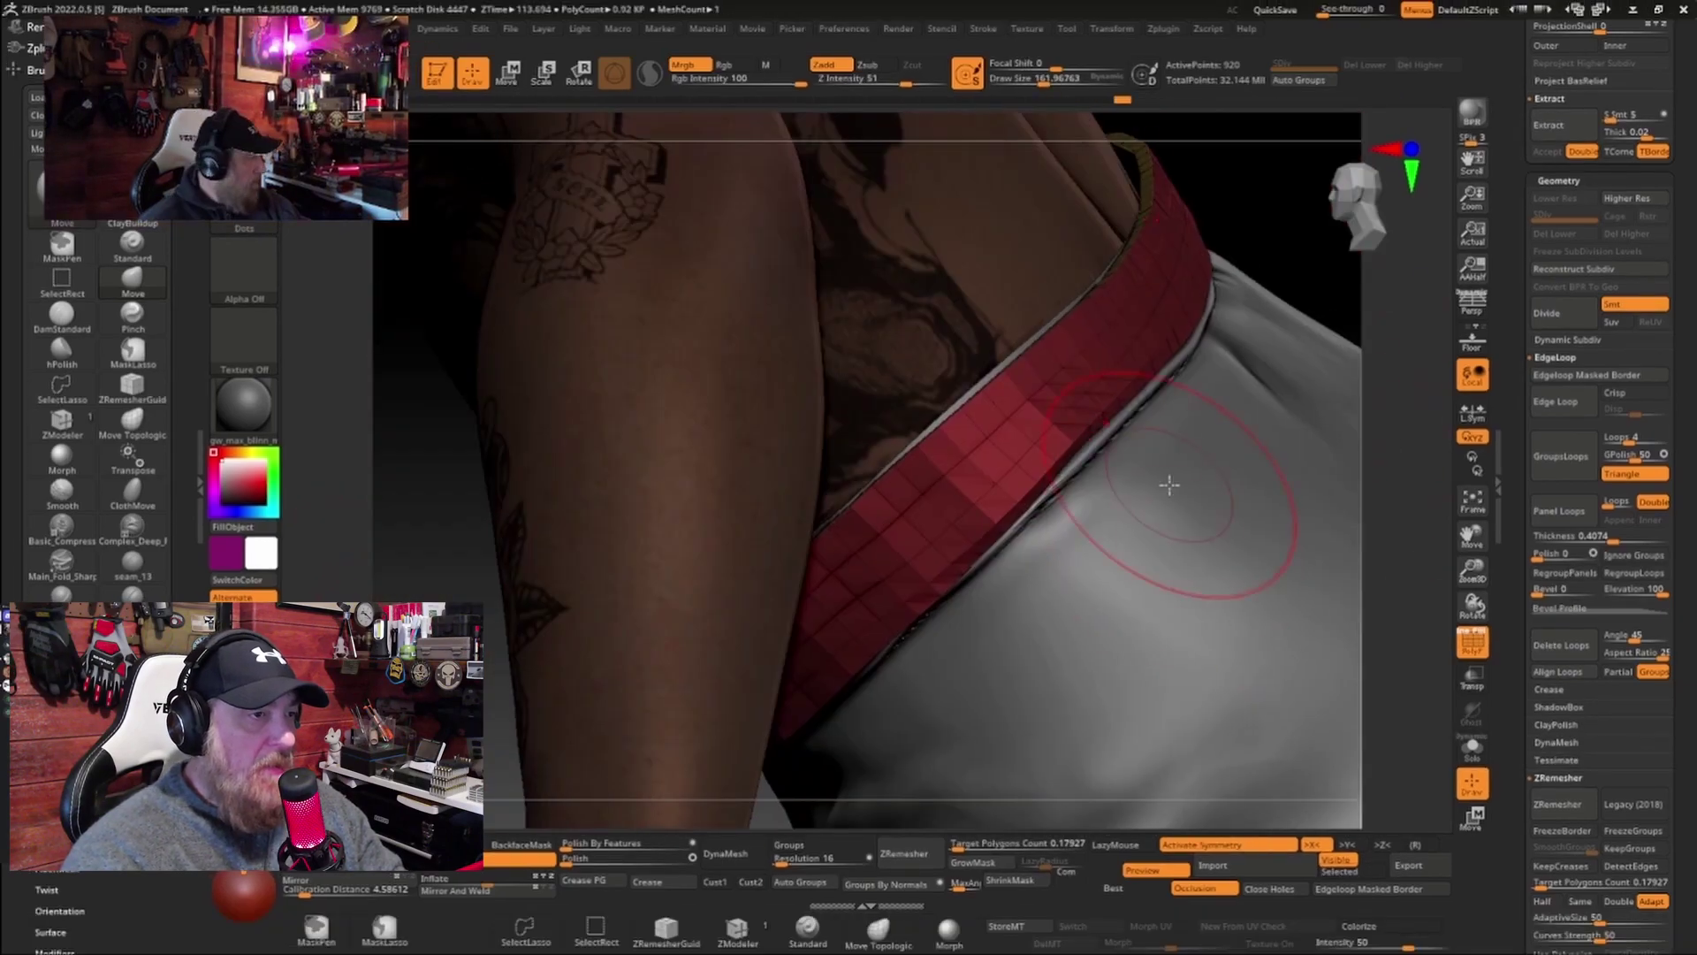
pyautogui.hotkey('ctrl', 'shift', 'z')
pyautogui.hotkey('ctrl', 'shift', 'z')
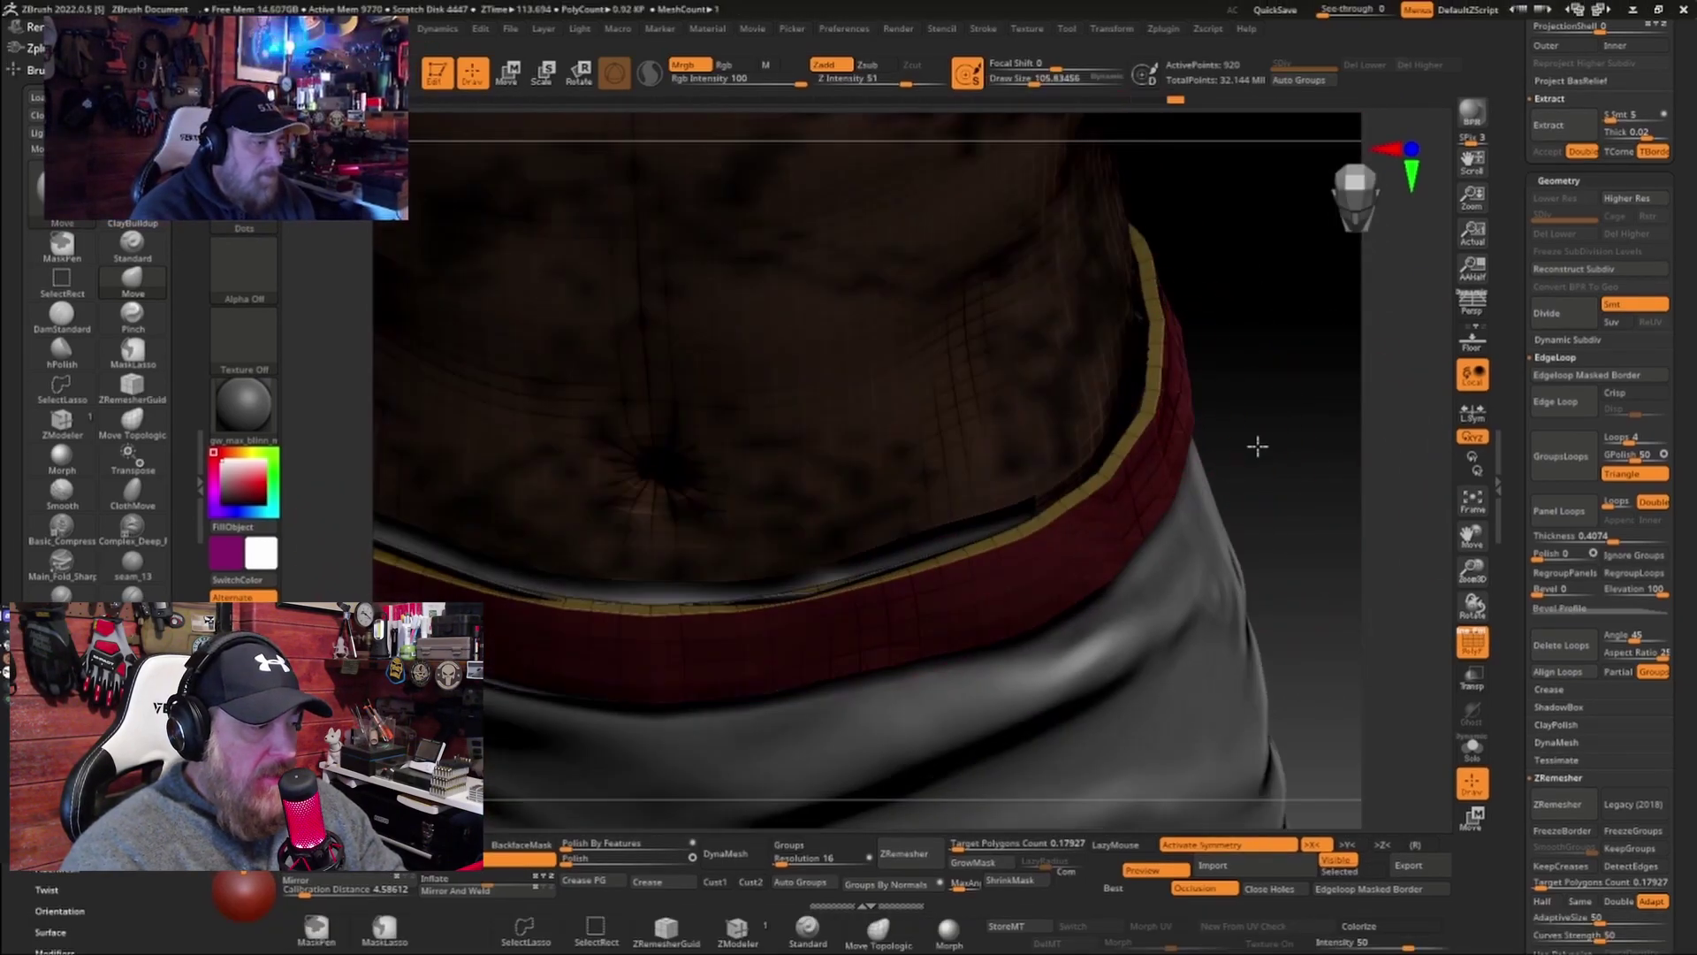
pyautogui.hotkey('ctrl', 'shift', 'z')
pyautogui.hotkey('ctrl', 'shift', 'z')
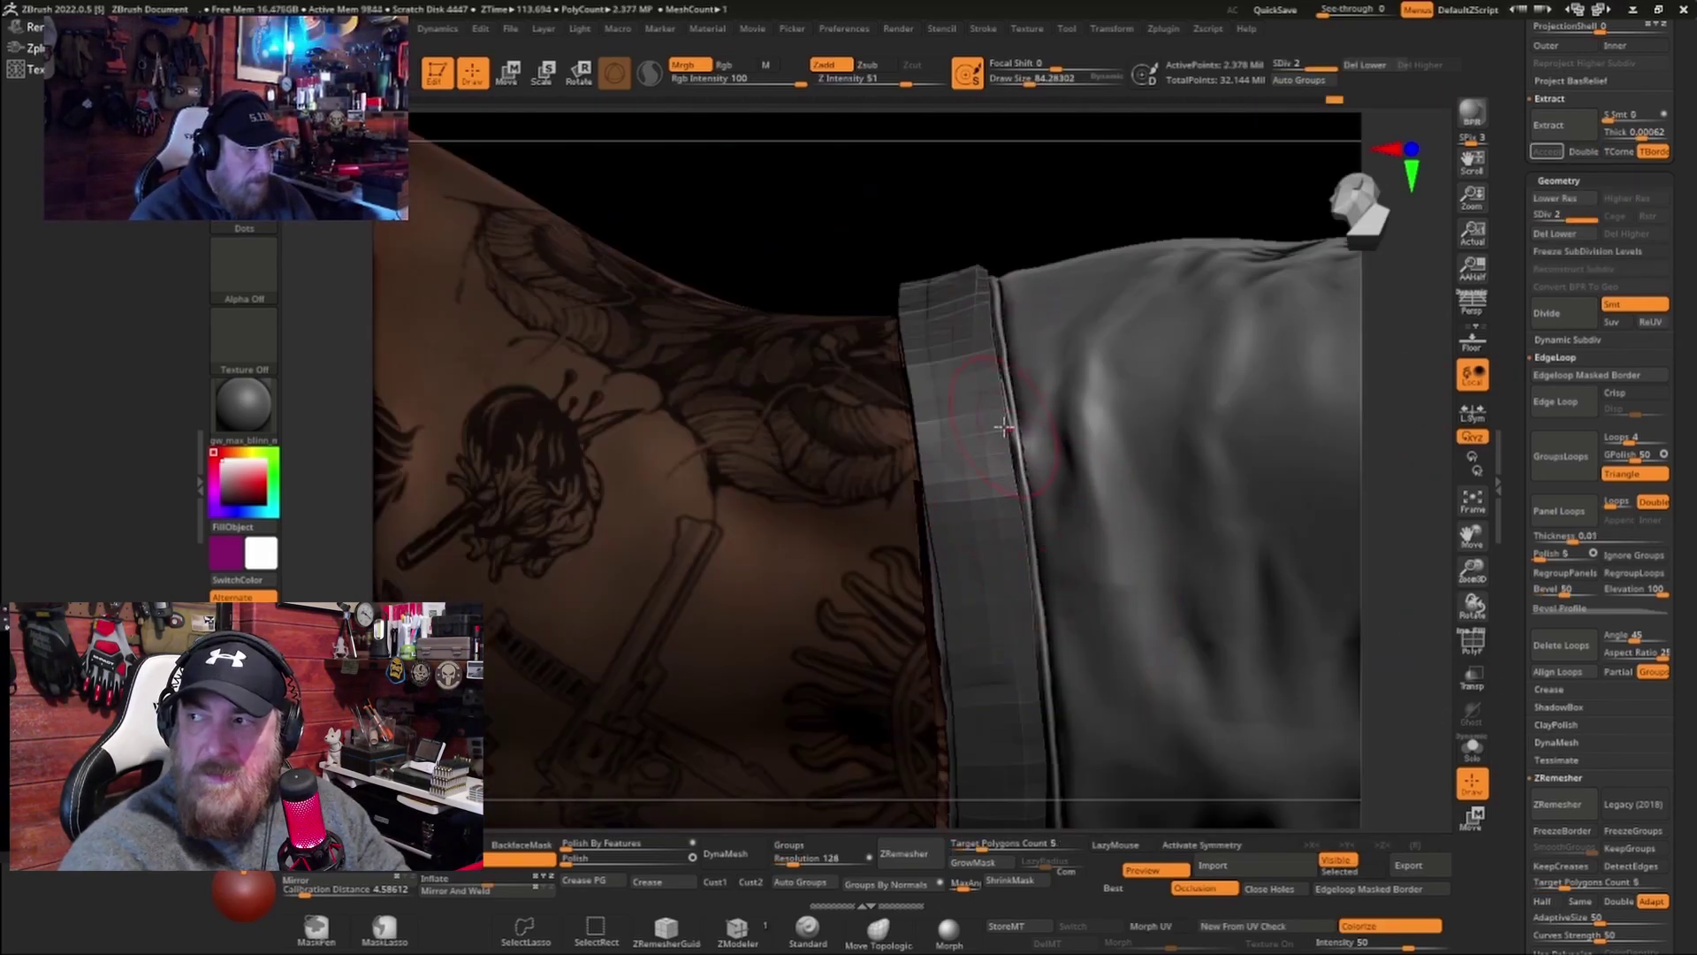
# Step: Frame the thin strip, lay it horizontal, then repeat it as stacked copies on the belt
pyautogui.moveTo(1005, 427); pyautogui.dragTo(957, 463, button='right')
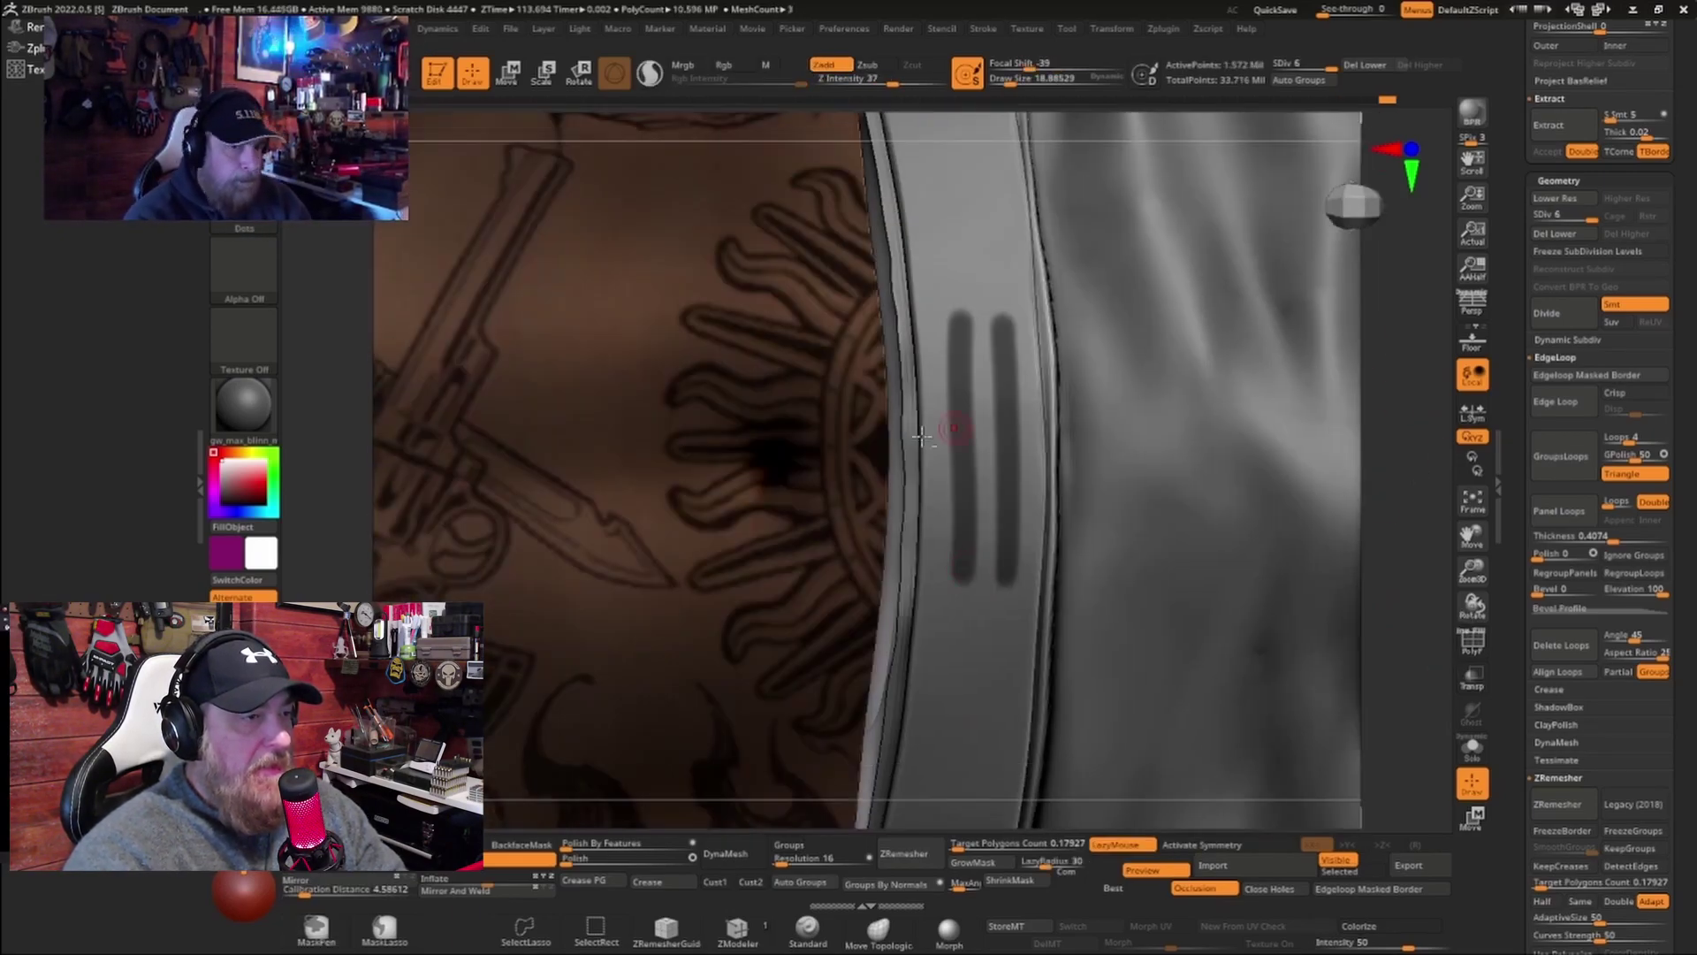
pyautogui.scroll(-1, 1591, 155)
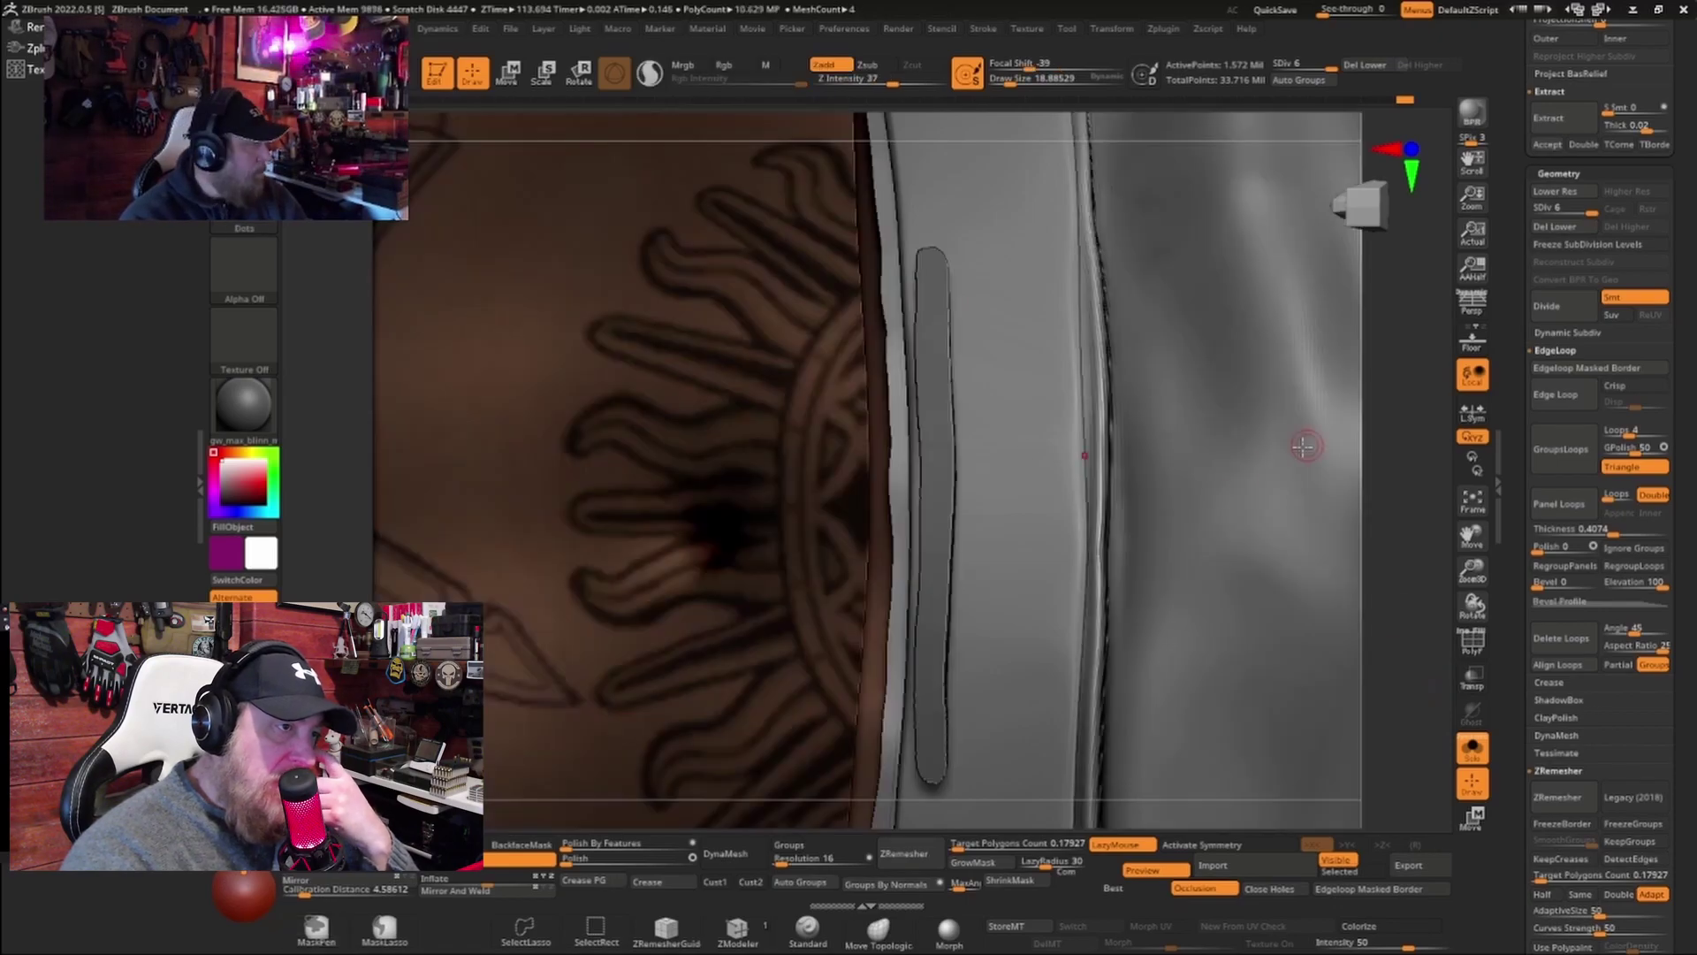
pyautogui.scroll(3, 1616, 508)
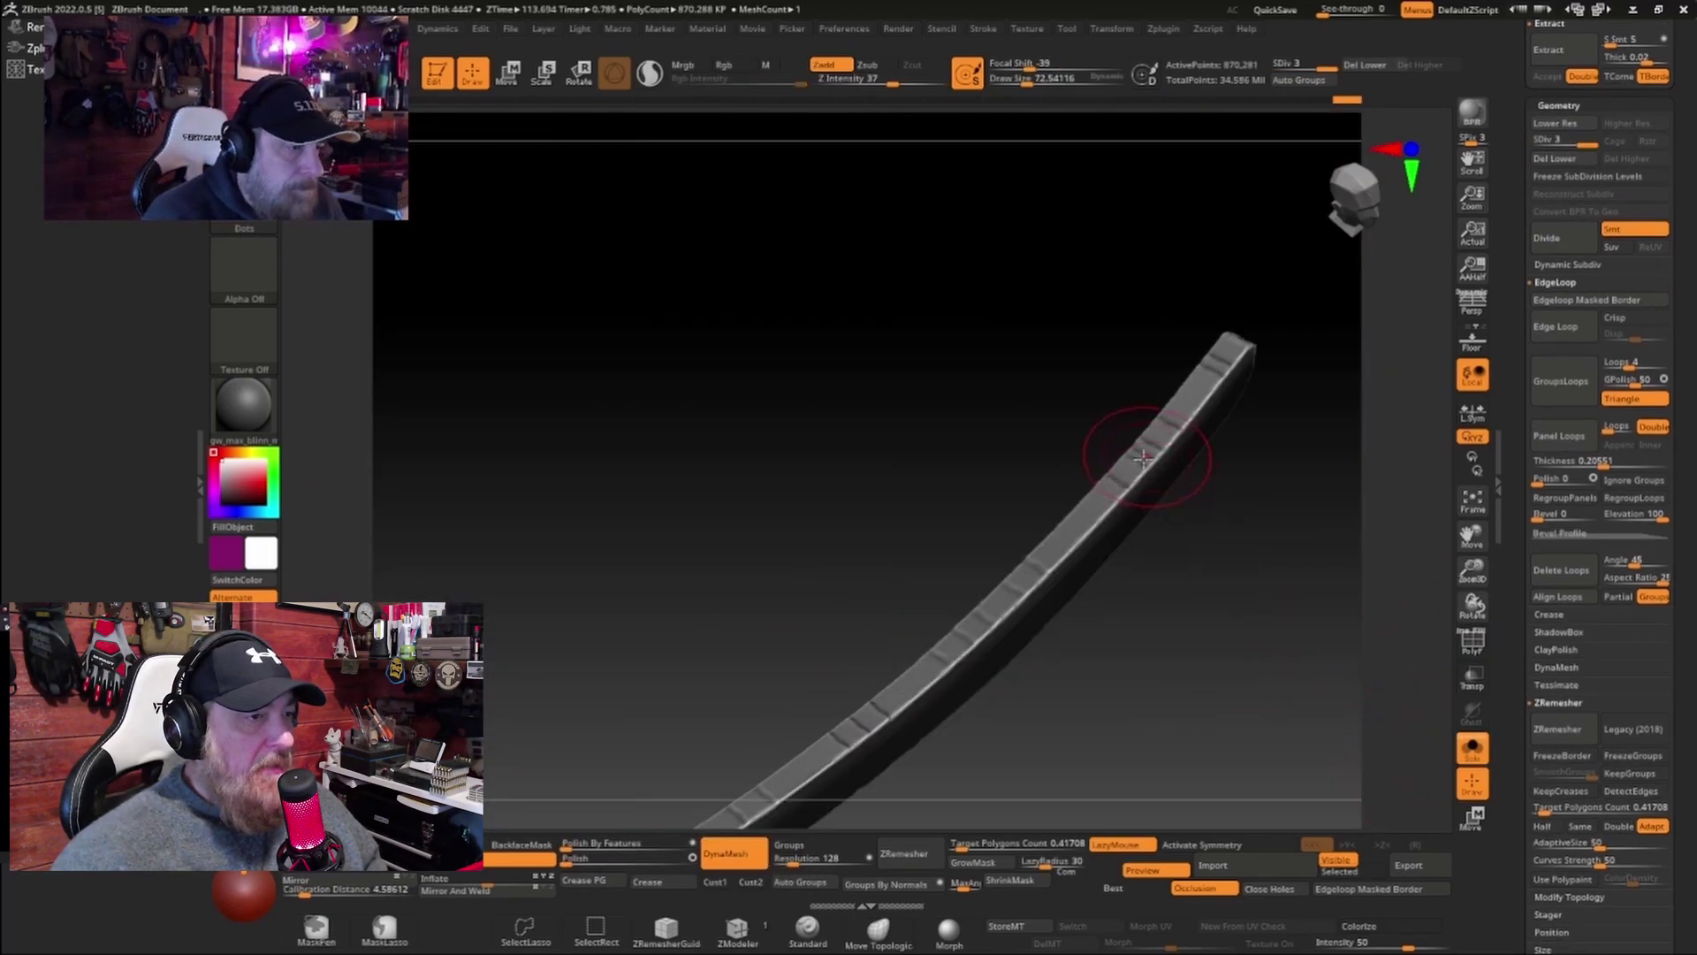
pyautogui.press('f')
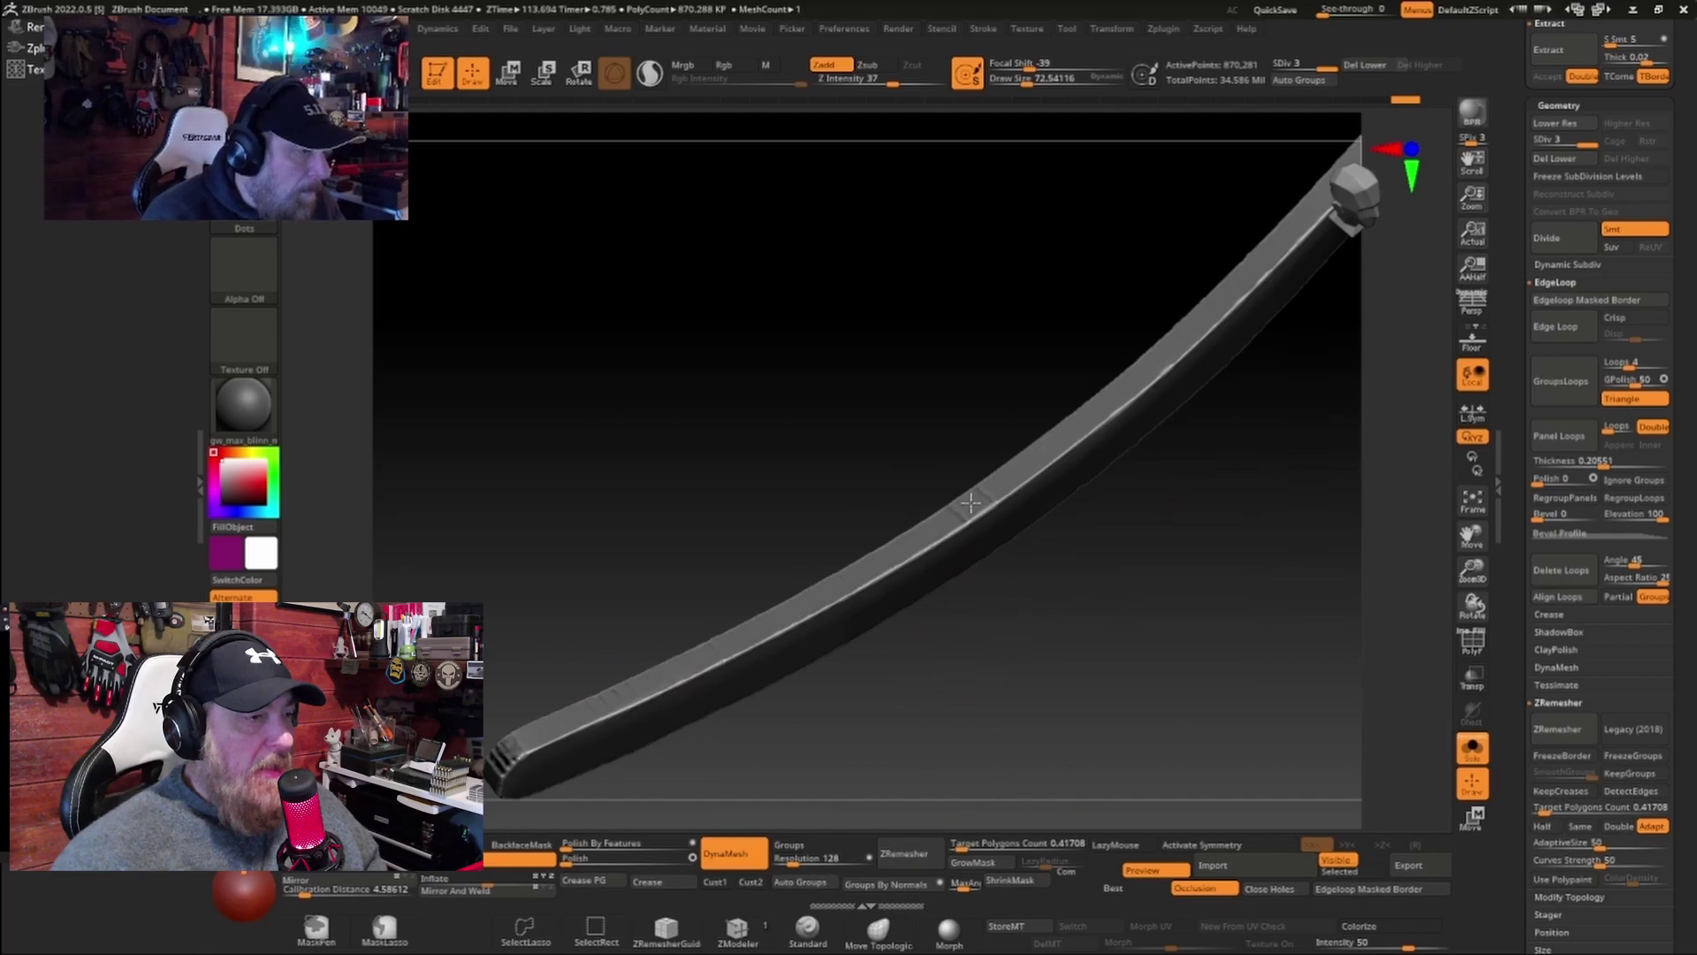
pyautogui.moveTo(970, 502); pyautogui.dragTo(712, 708, button='right')
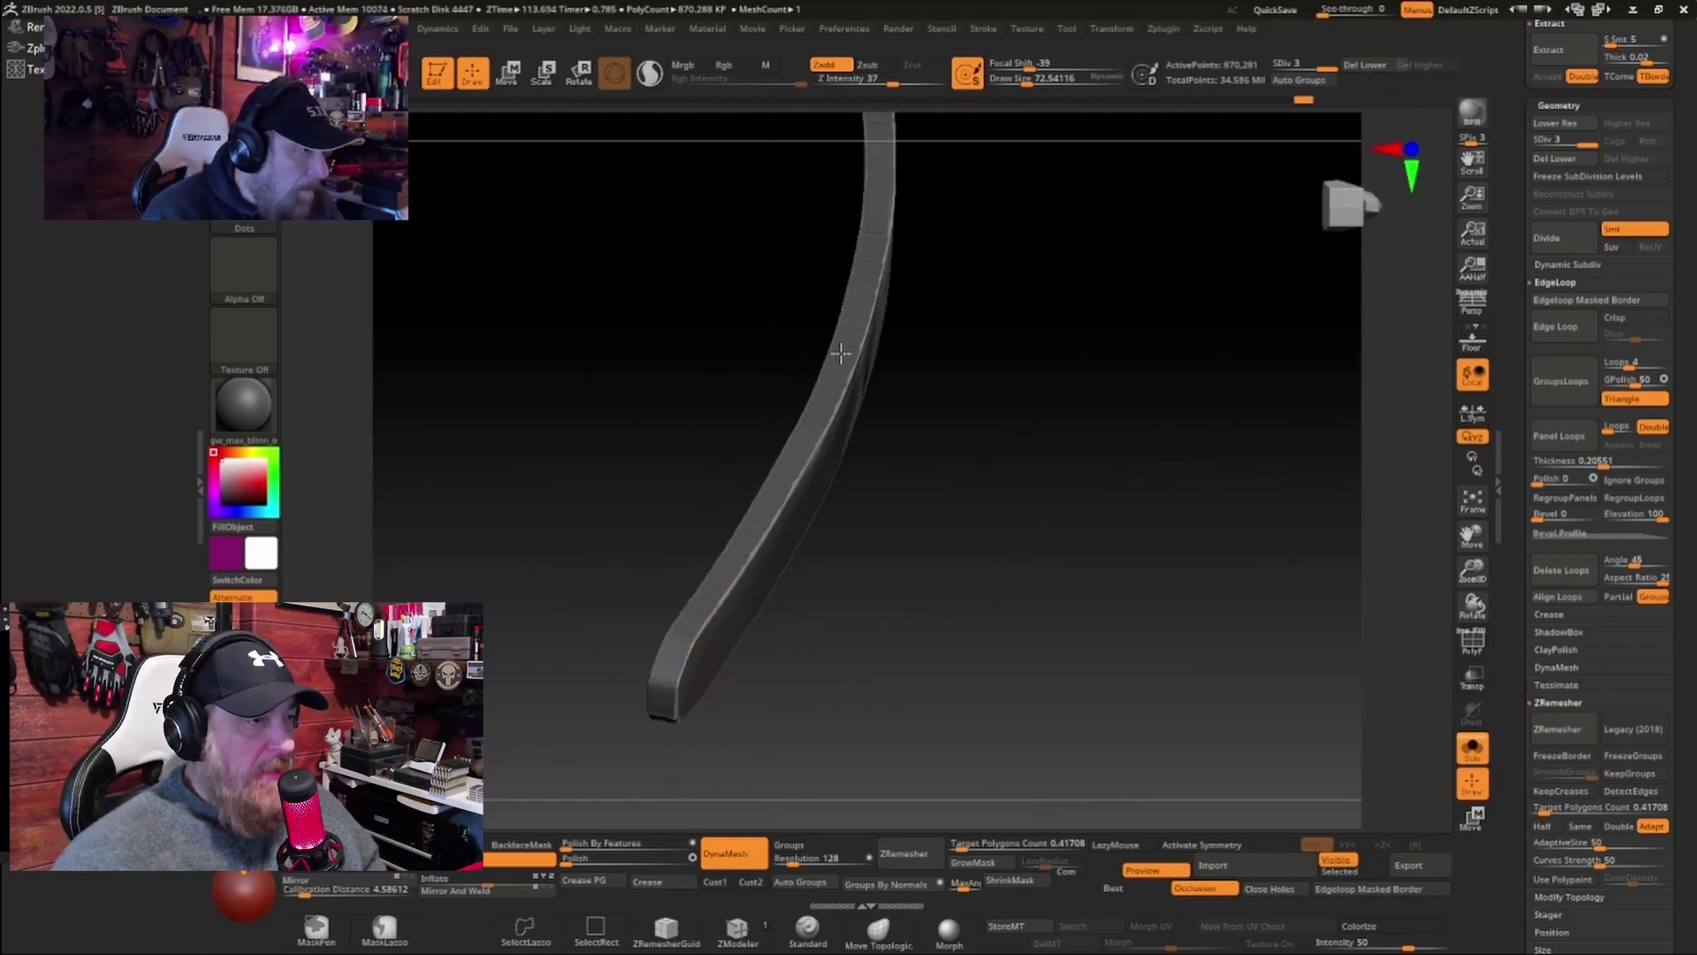
pyautogui.moveTo(433, 456)
pyautogui.mouseDown(button='right')
pyautogui.moveTo(799, 527)
pyautogui.moveTo(1136, 406)
pyautogui.moveTo(872, 519)
pyautogui.moveTo(975, 362)
pyautogui.moveTo(1401, 497)
pyautogui.mouseUp(button='right')
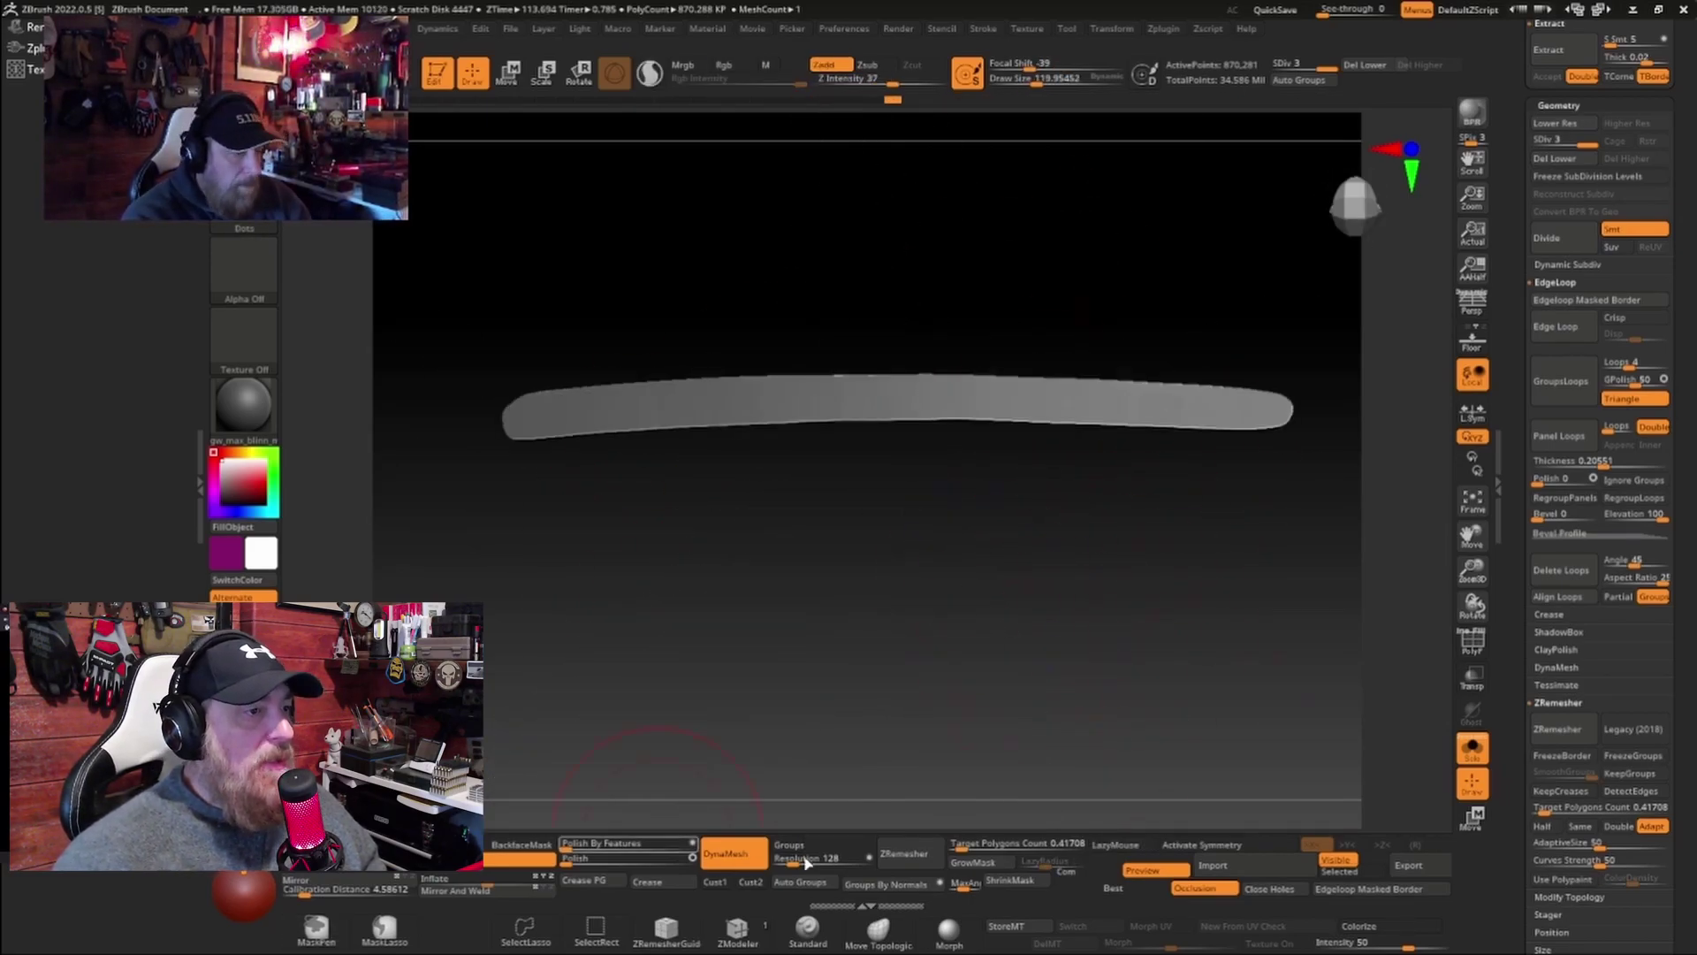
pyautogui.hotkey('ctrl', 'shift', 's')
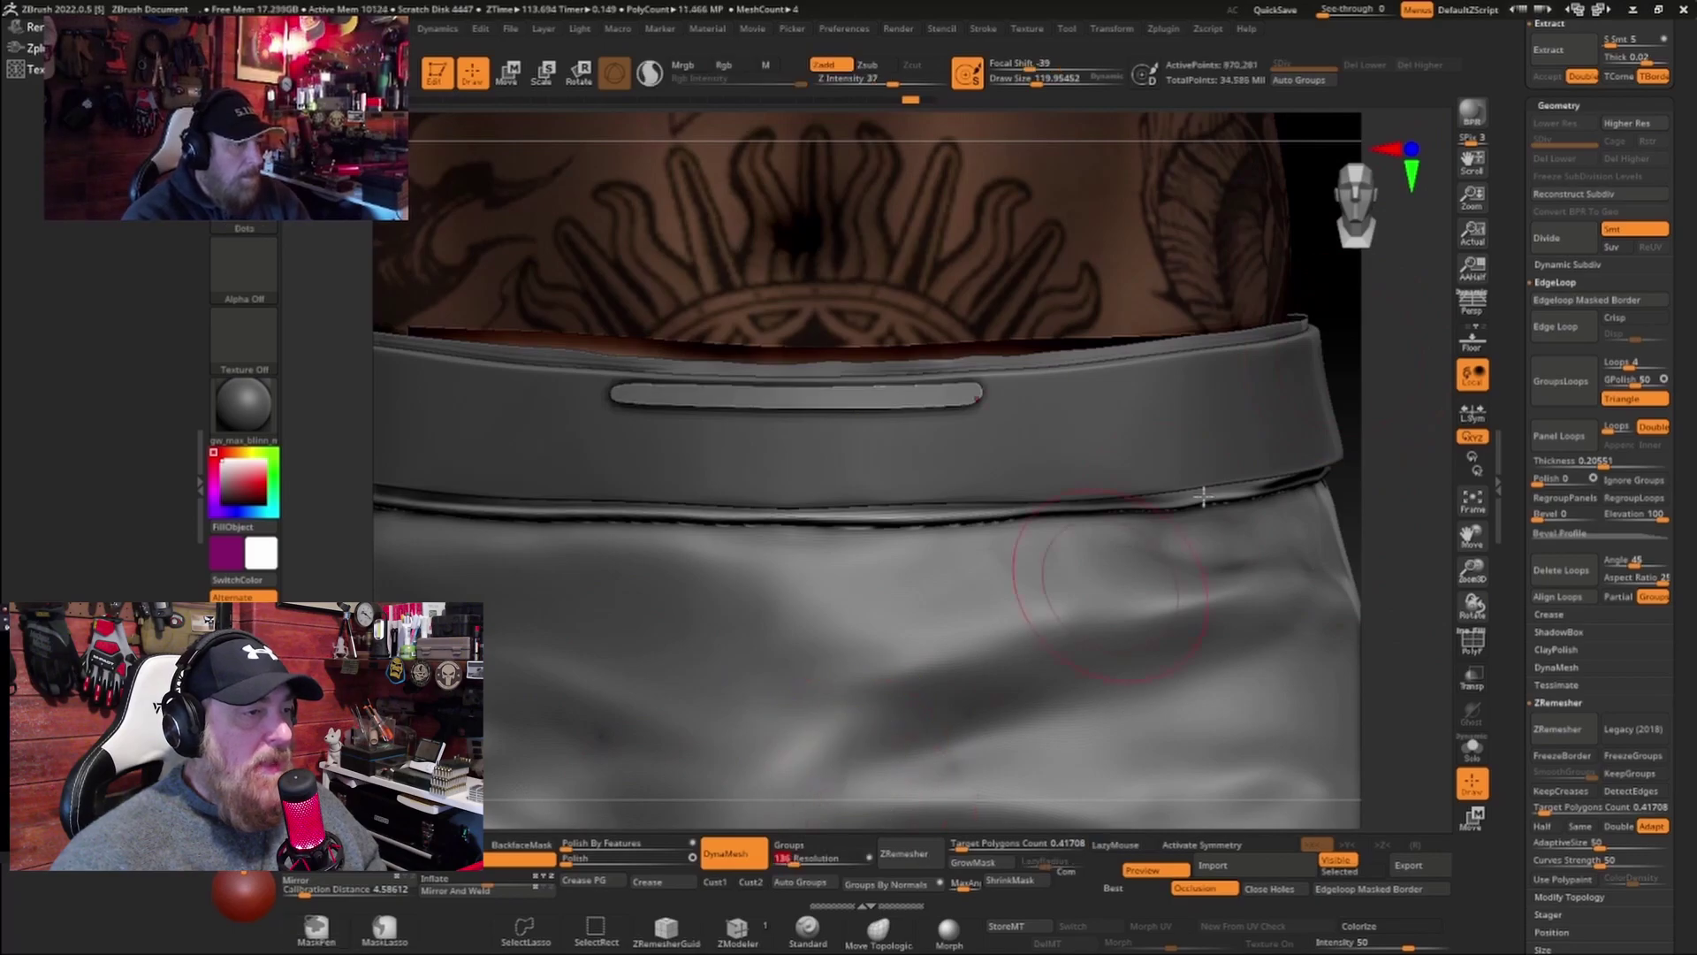
pyautogui.moveTo(1317, 477); pyautogui.dragTo(1297, 486, button='right')
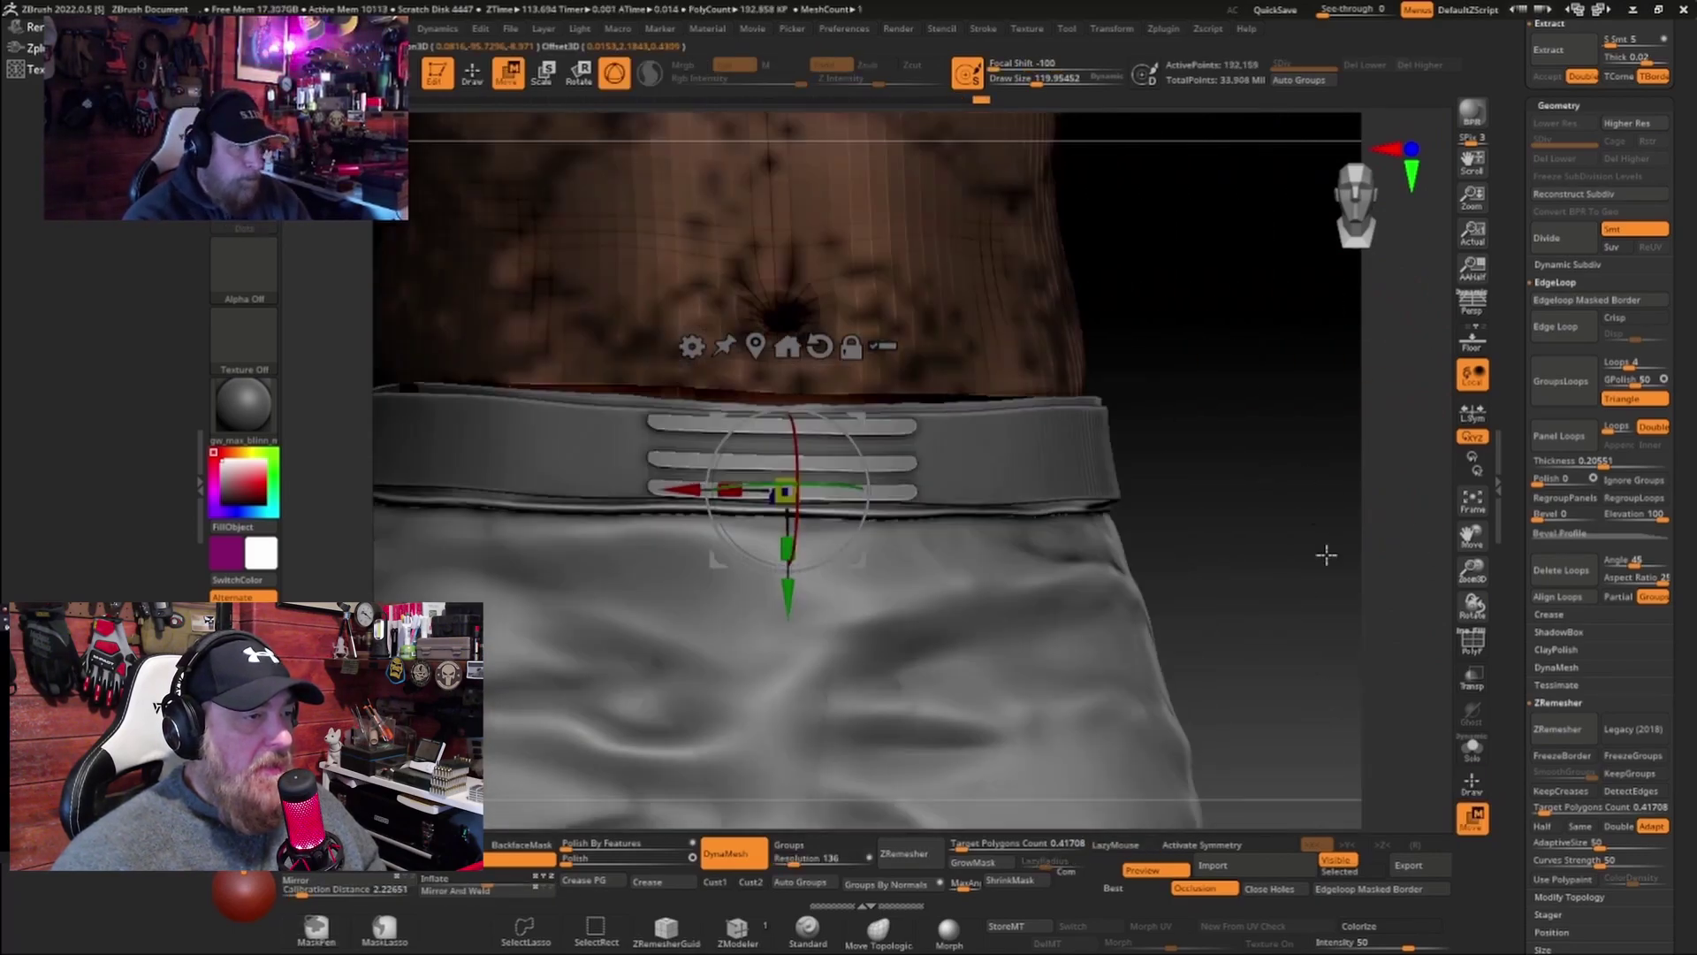
pyautogui.keyDown('alt'); pyautogui.moveTo(1325, 549); pyautogui.dragTo(1261, 436, button='right'); pyautogui.keyUp('alt')
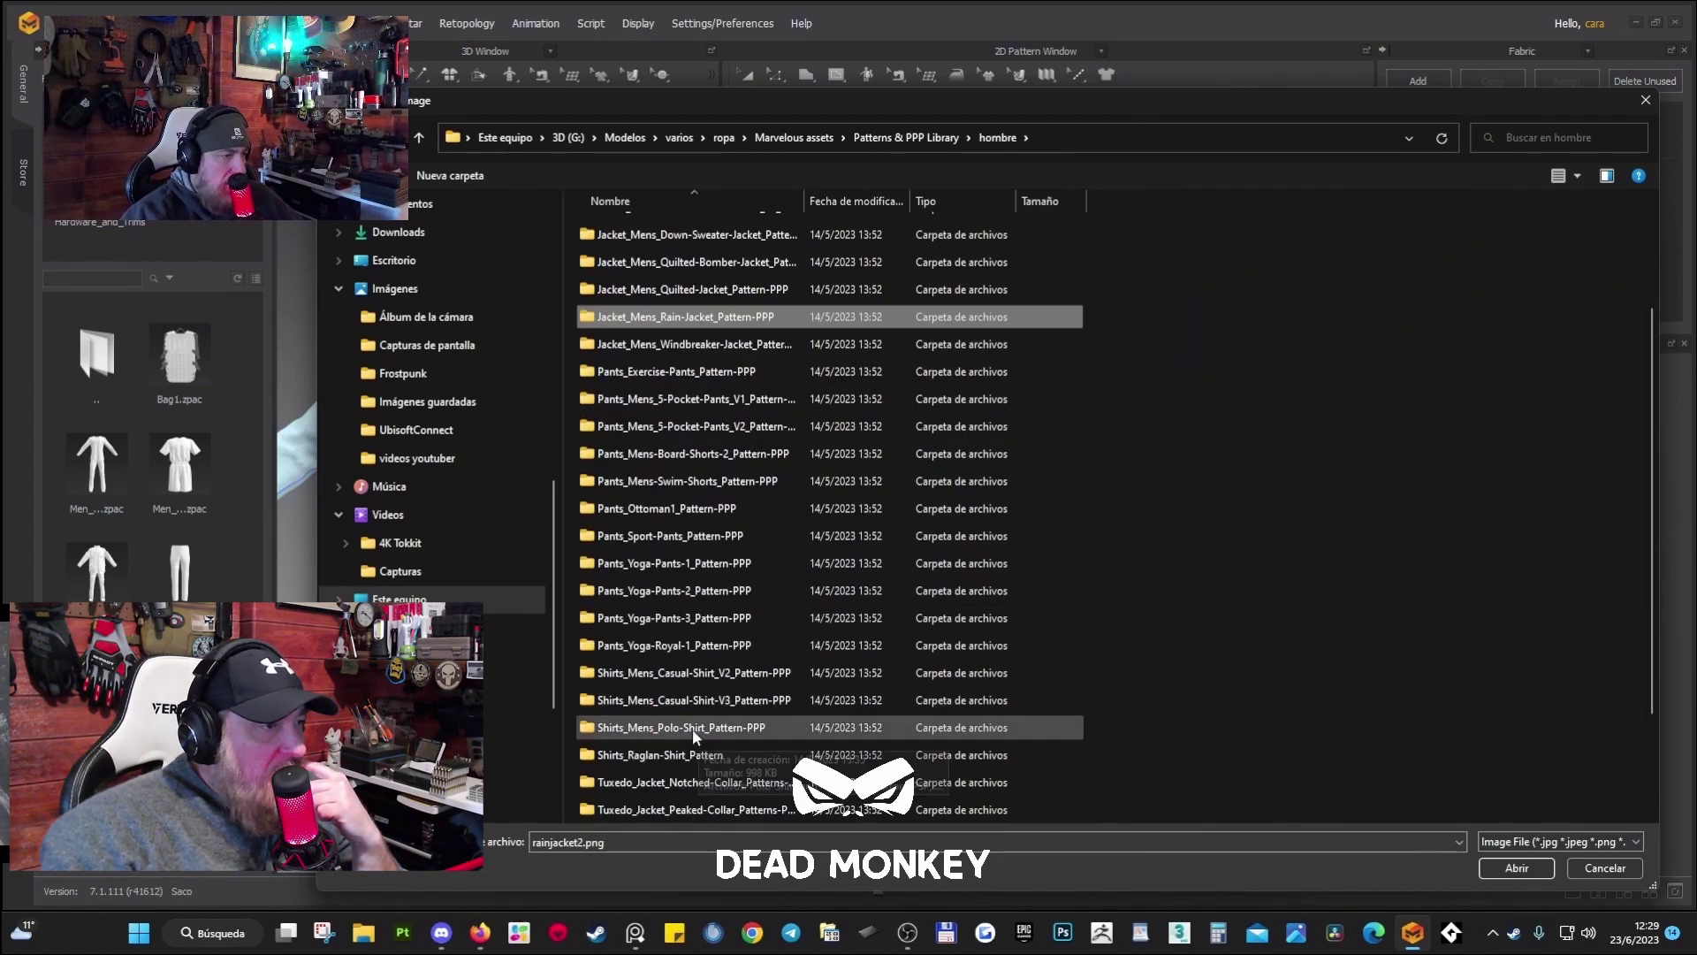
# Step: Load pattern_lengths.jpg as the 2D background image and enlarge it to scale
pyautogui.doubleClick(692, 729)
pyautogui.doubleClick(645, 644)
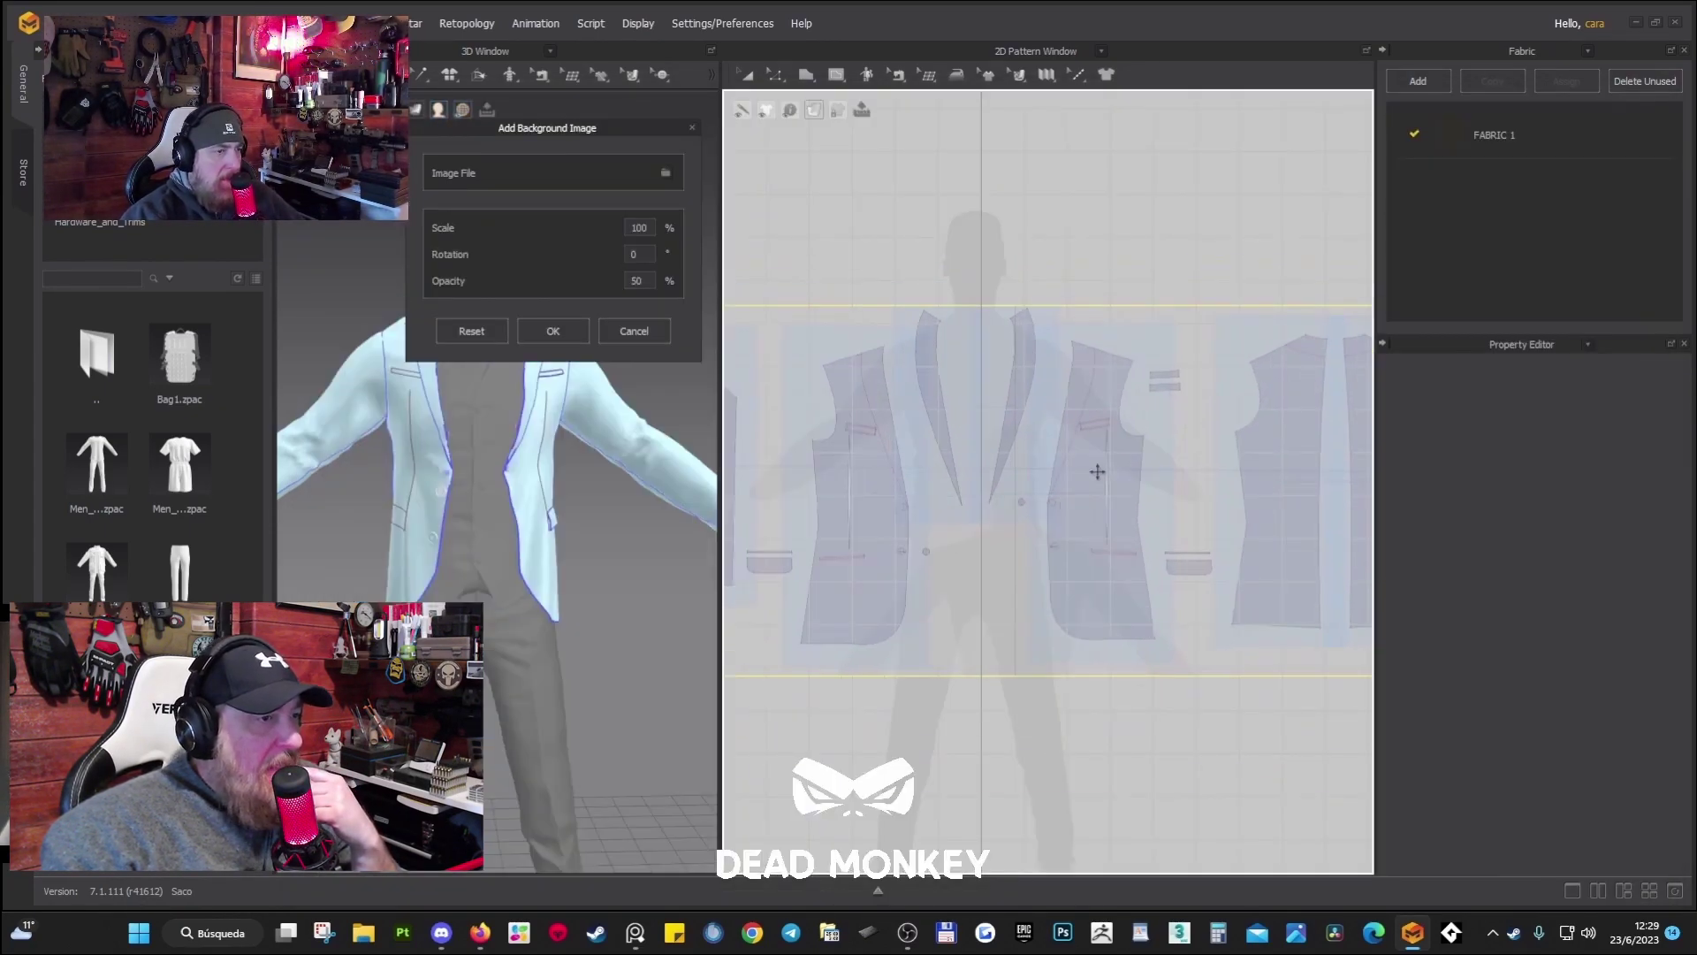
pyautogui.moveTo(645, 227); pyautogui.dragTo(1056, 569)
pyautogui.write('1')
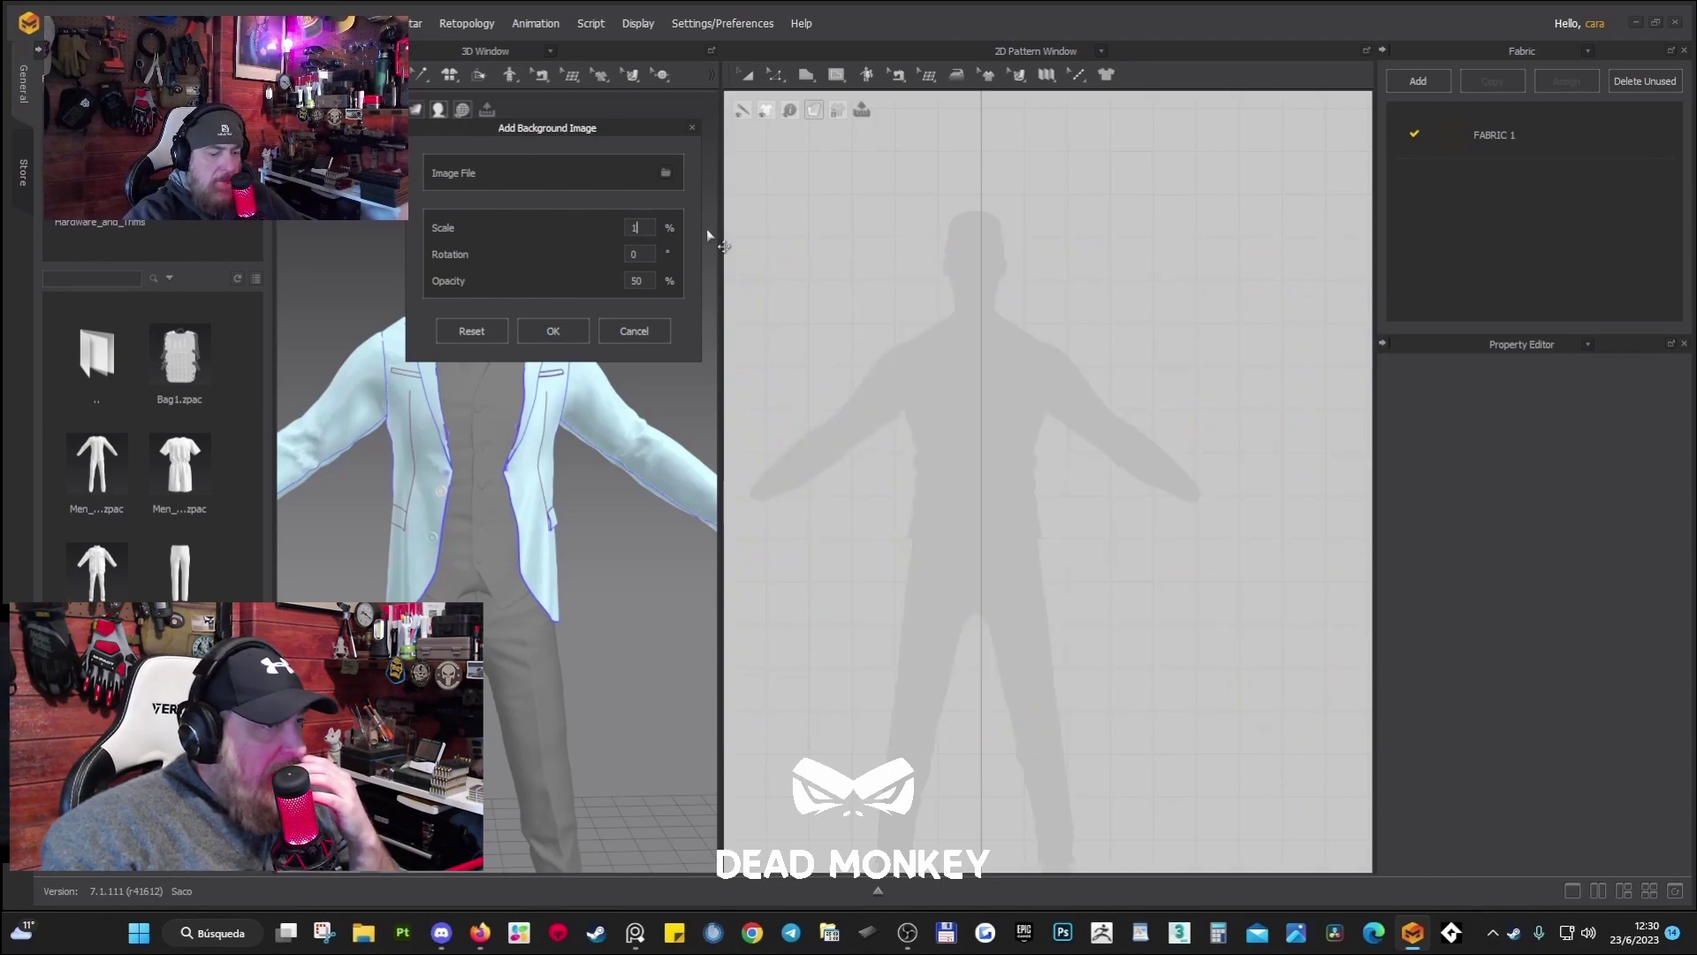
pyautogui.press('Return')
pyautogui.rightClick(995, 456)
pyautogui.click(1061, 674)
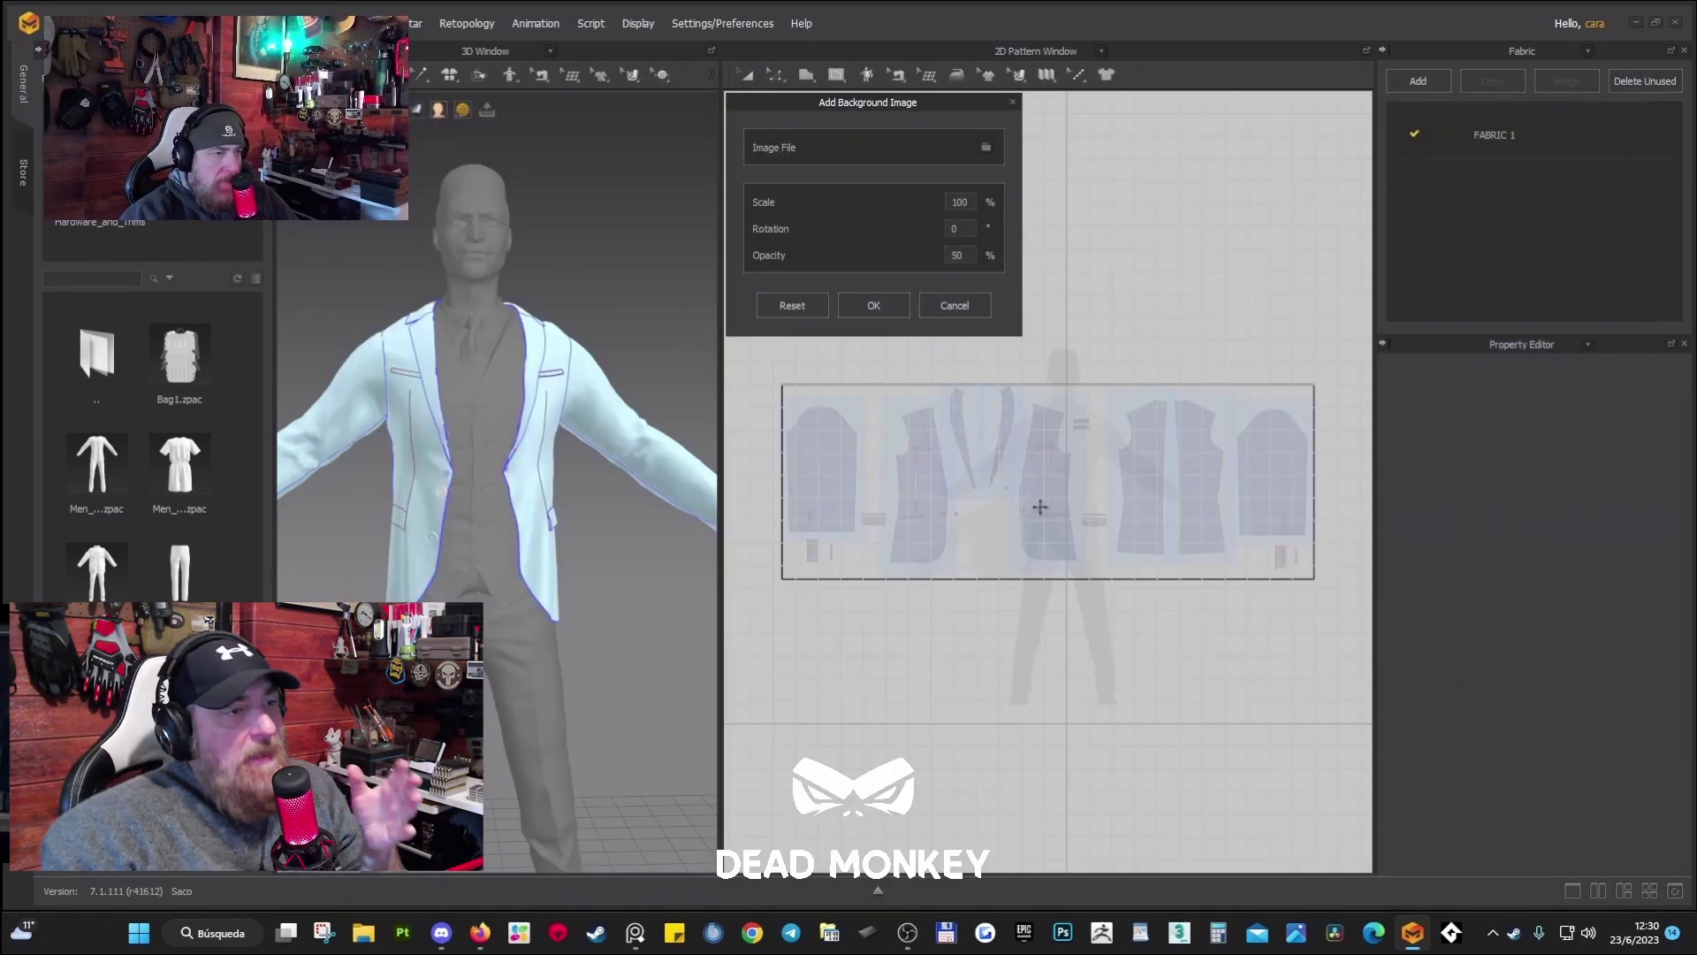
pyautogui.press('Return')
pyautogui.scroll(5, 1143, 504)
# Step: Trace a new front panel over the reference with the Polygon tool
pyautogui.click(747, 74)
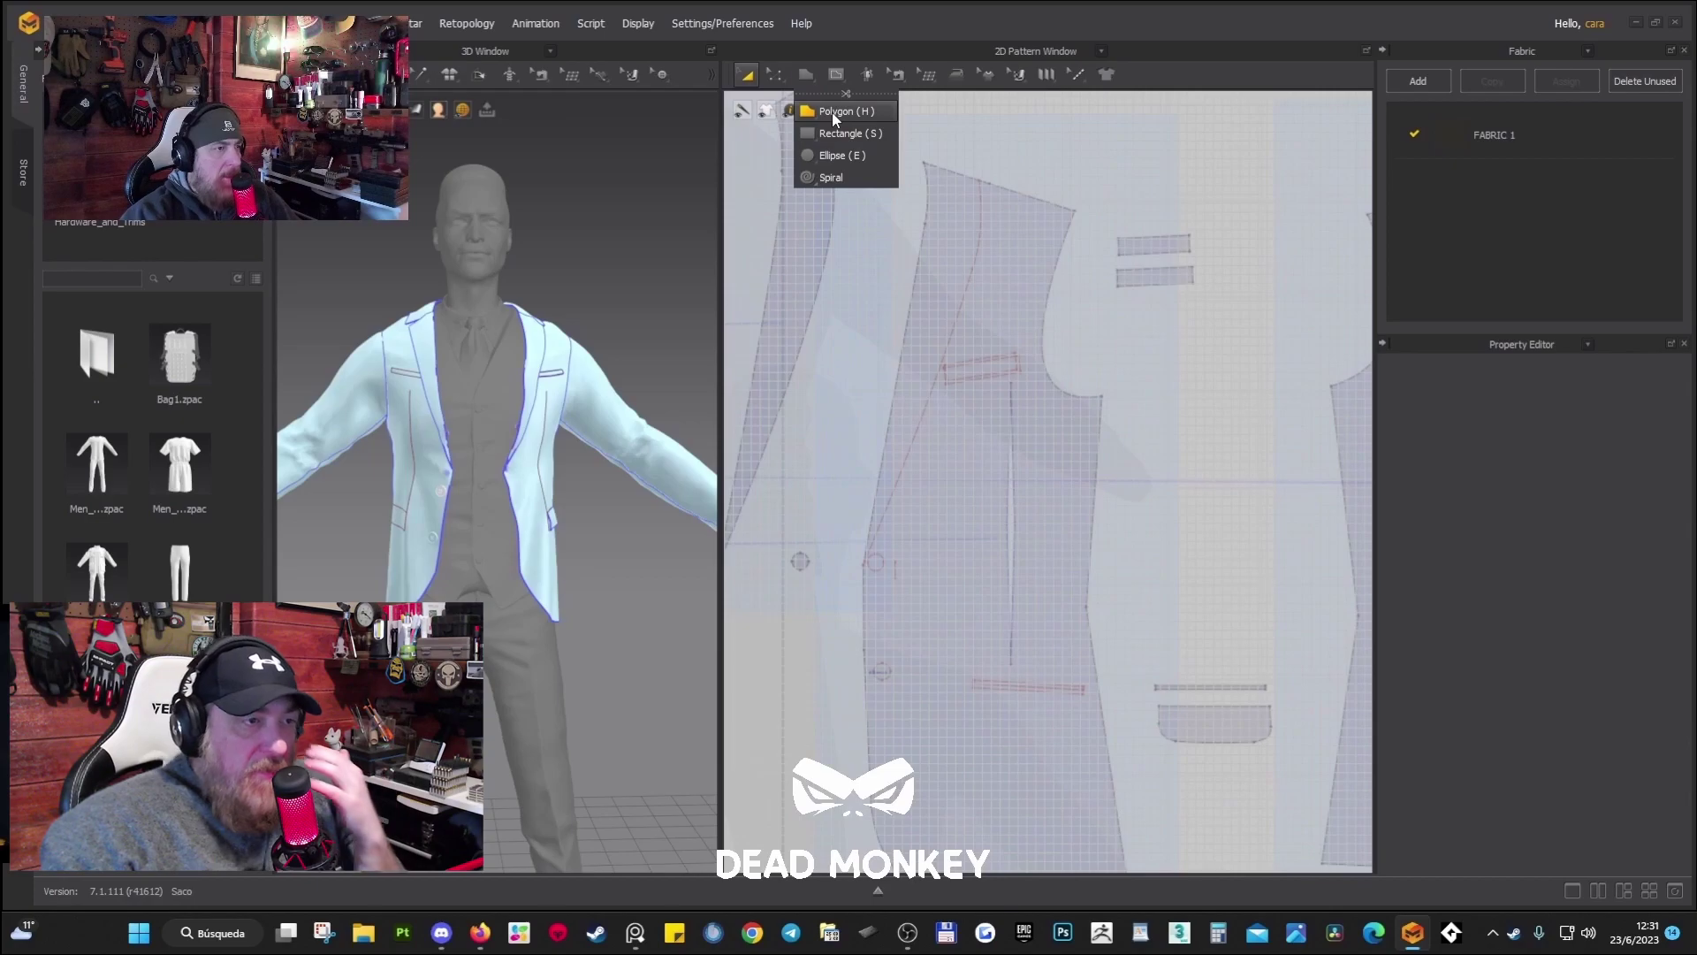
pyautogui.click(1106, 395)
pyautogui.moveTo(1106, 395); pyautogui.dragTo(1079, 138, button='middle')
pyautogui.click(1054, 338)
pyautogui.click(1104, 631)
pyautogui.click(967, 631)
pyautogui.doubleClick(893, 395)
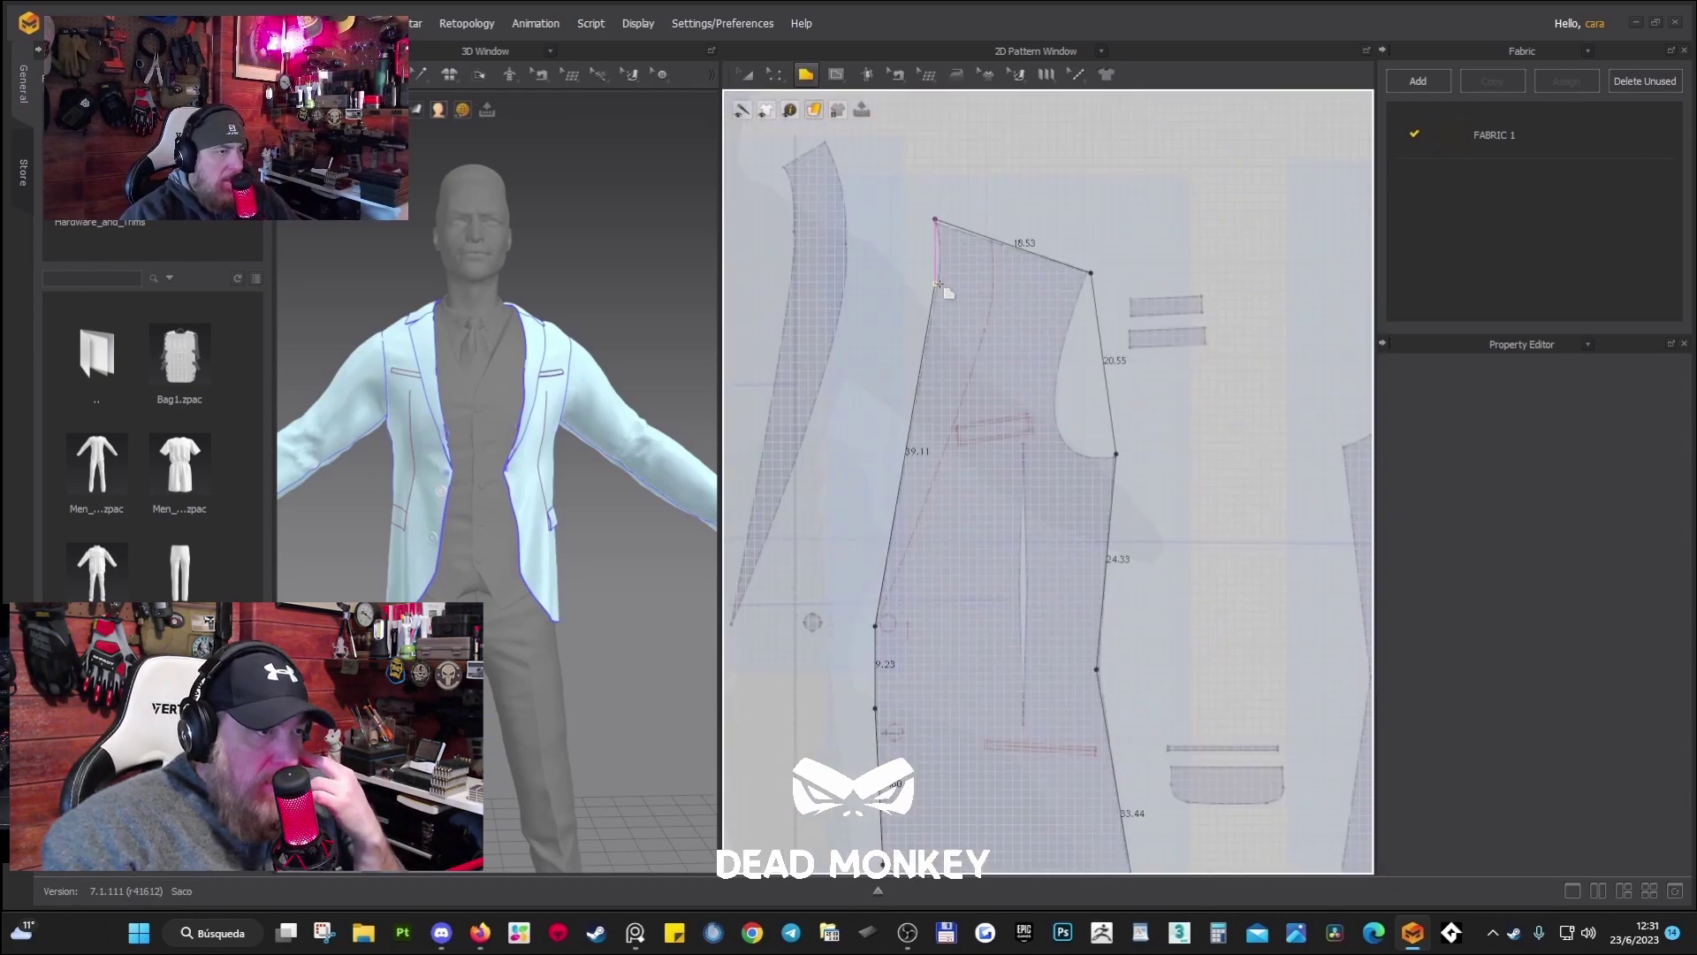
# Step: Make the new panel translucent, check FABRIC 1 properties and run the simulation
pyautogui.click(814, 109)
pyautogui.click(851, 150)
pyautogui.click(1494, 134)
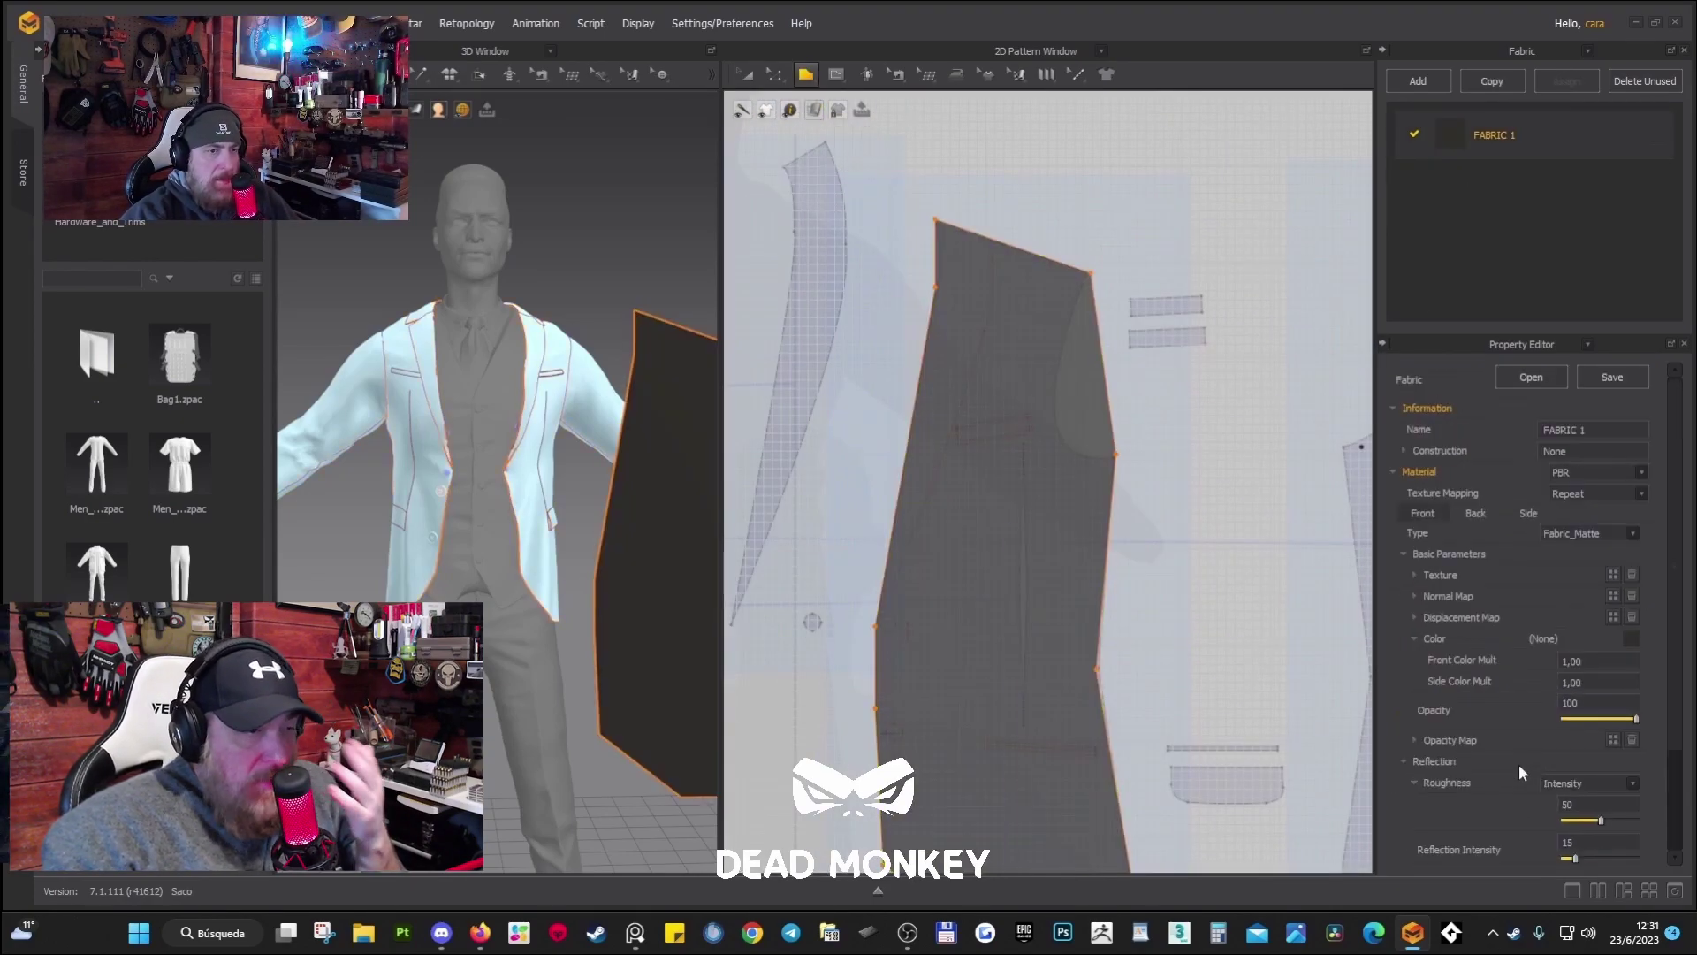
pyautogui.press('space')
pyautogui.scroll(-3, 931, 654)
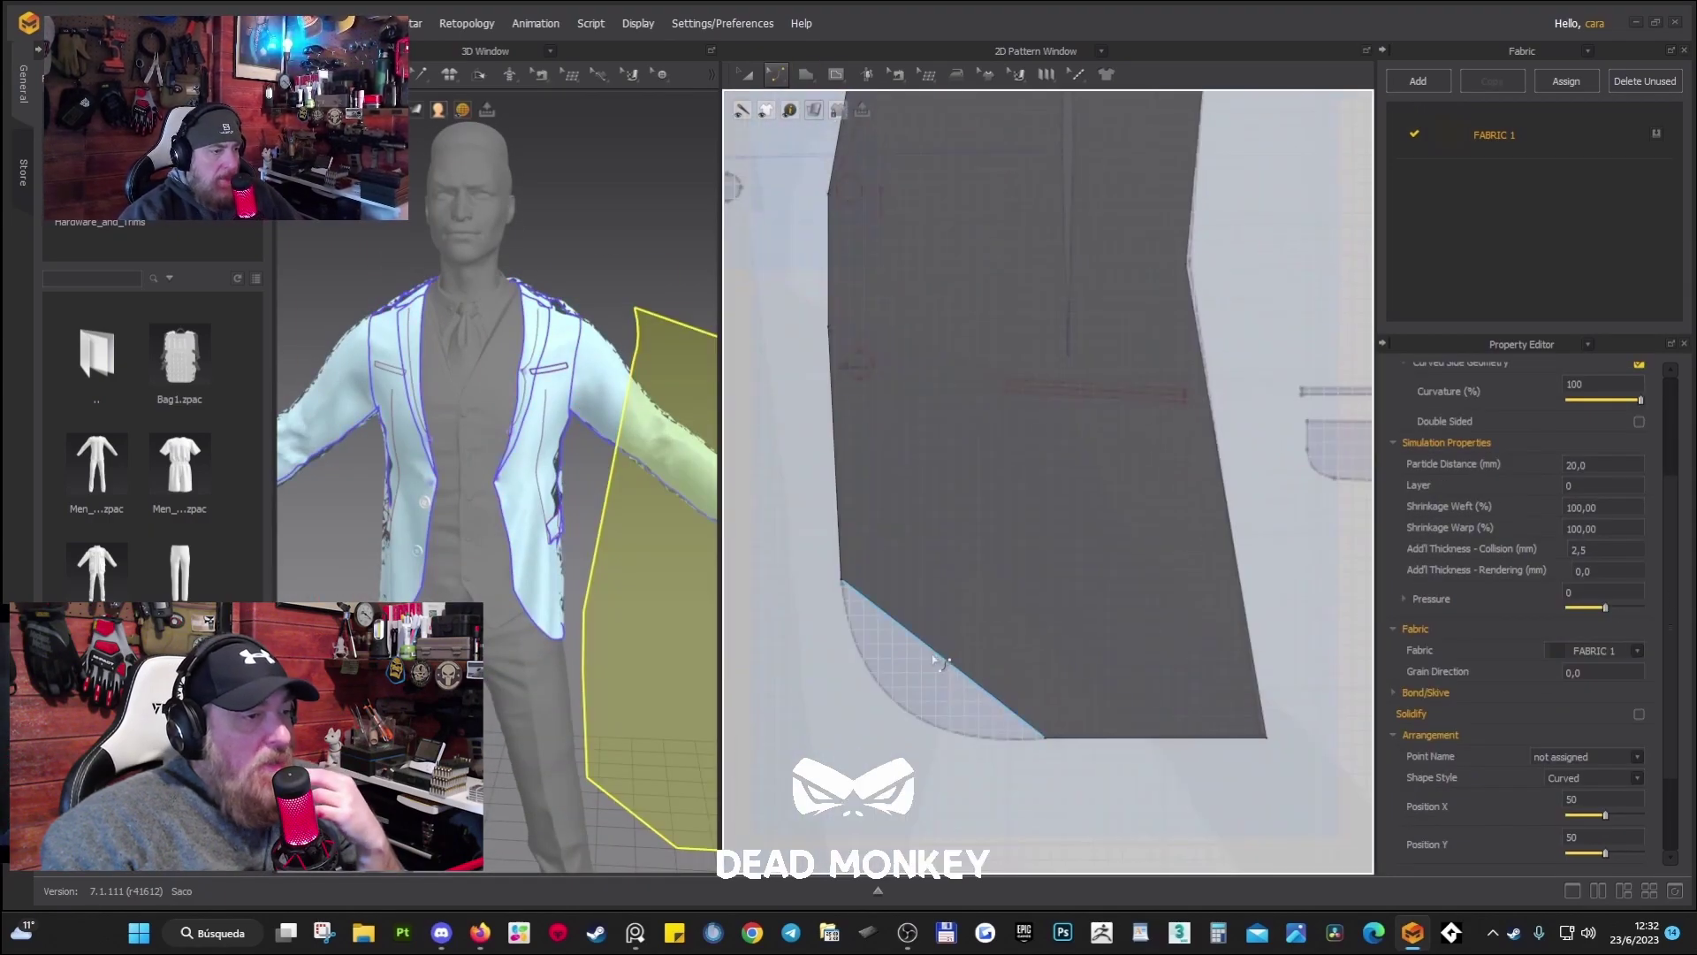
pyautogui.scroll(-3, 931, 654)
# Step: Select the new front panel and then the narrow lapel piece
pyautogui.click(600, 330)
pyautogui.scroll(2, 926, 309)
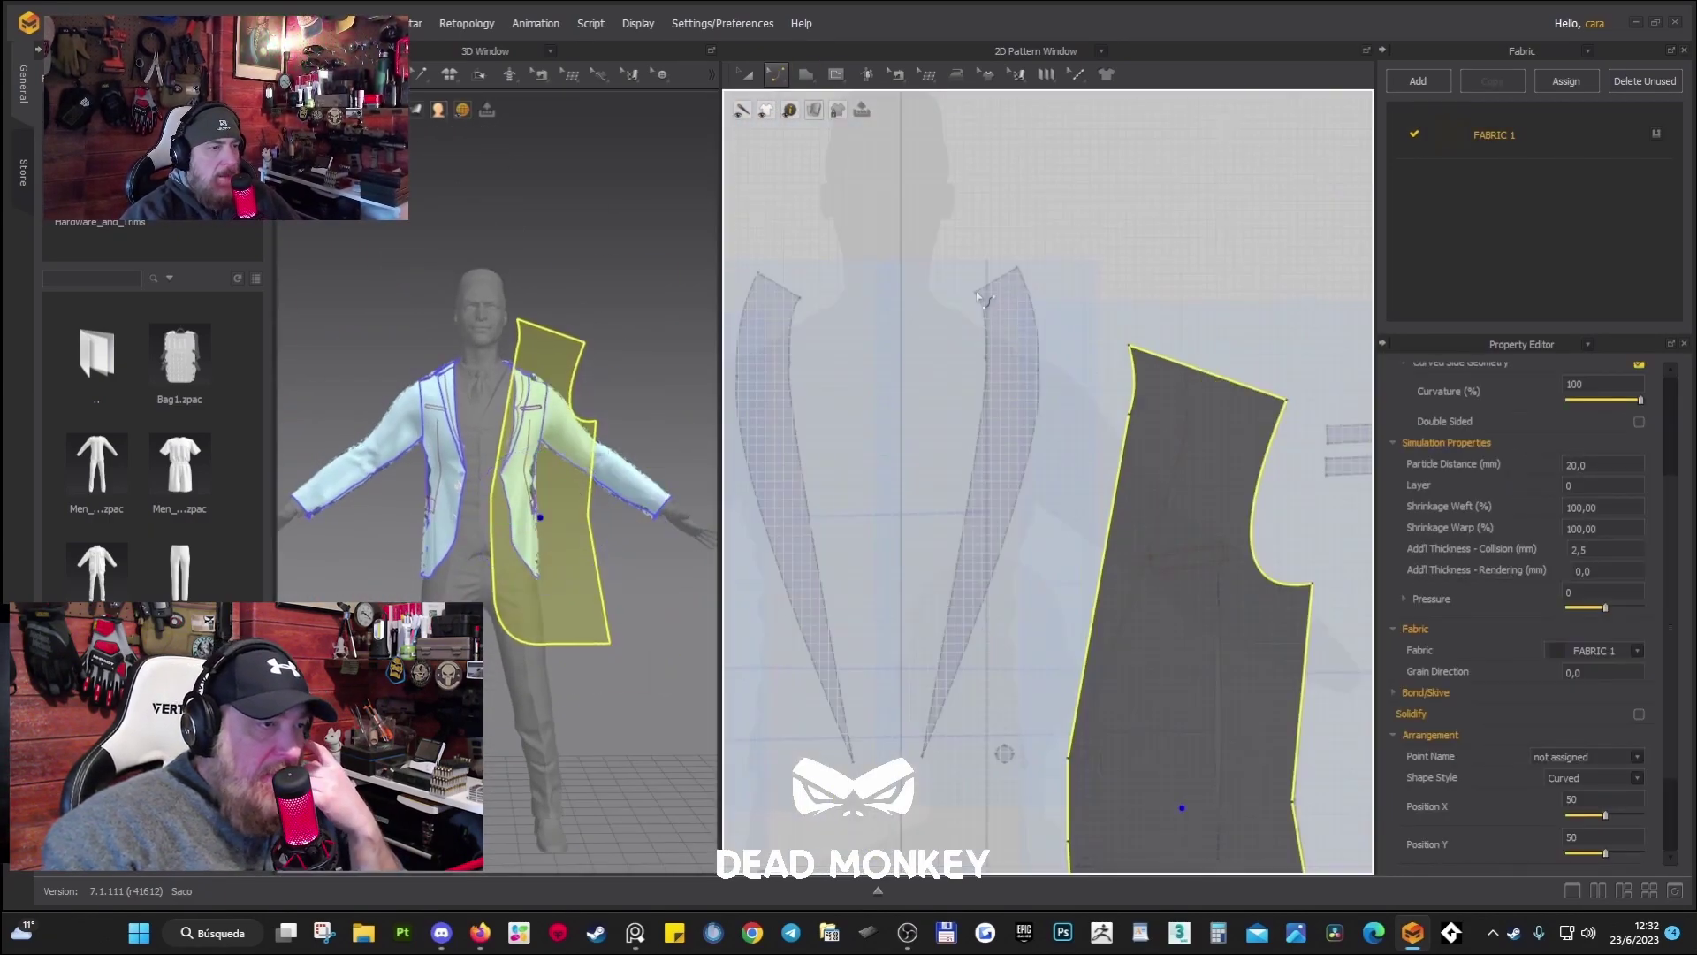
pyautogui.scroll(2, 926, 309)
pyautogui.scroll(2, 927, 309)
pyautogui.click(927, 311)
pyautogui.scroll(2, 927, 311)
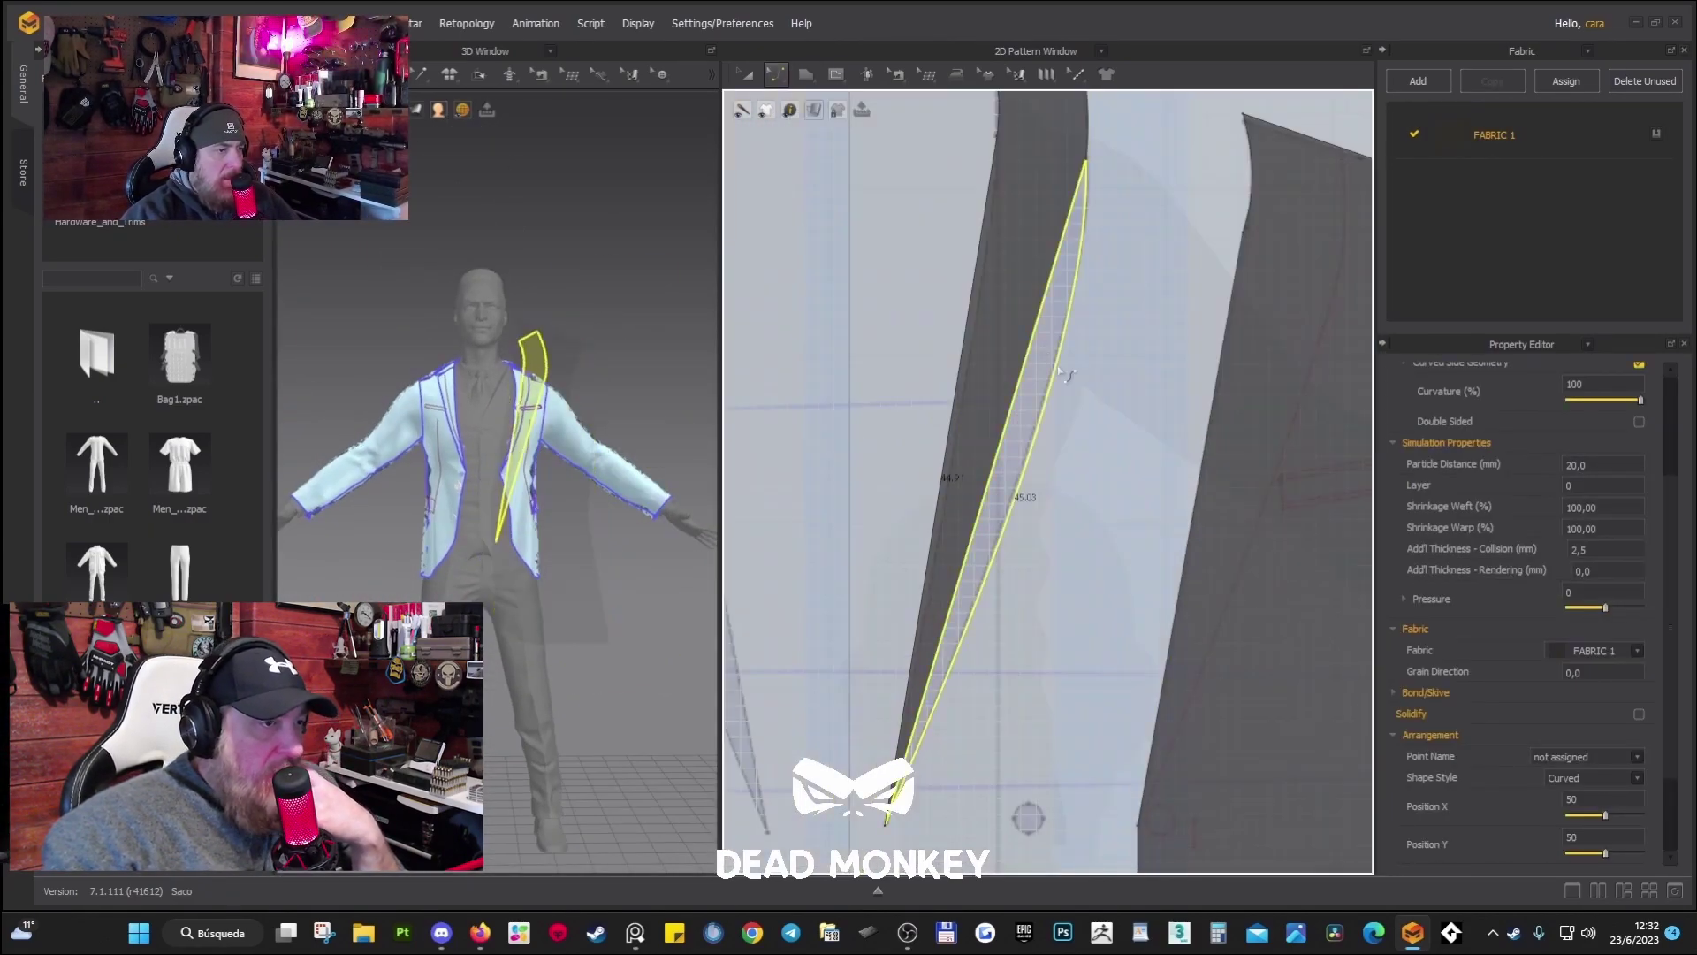
pyautogui.scroll(3, 808, 622)
# Step: Straighten the curved shoulder line with Delete All Curve Points
pyautogui.rightClick(1140, 126)
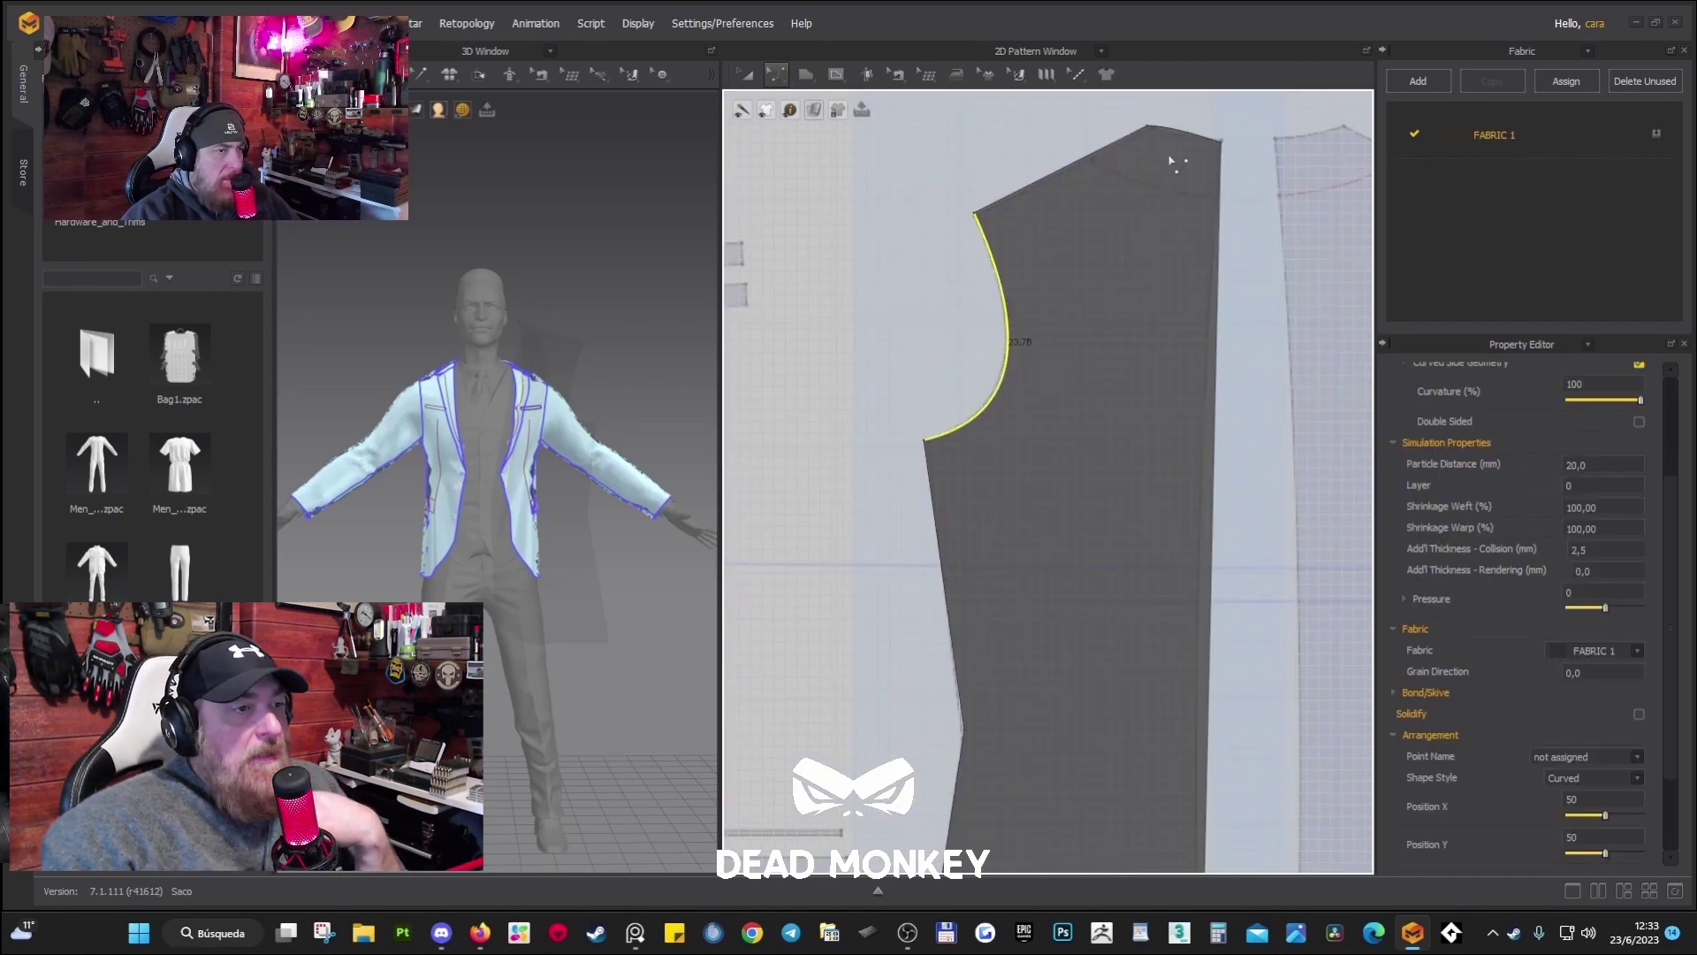
pyautogui.rightClick(1111, 416)
pyautogui.click(1217, 504)
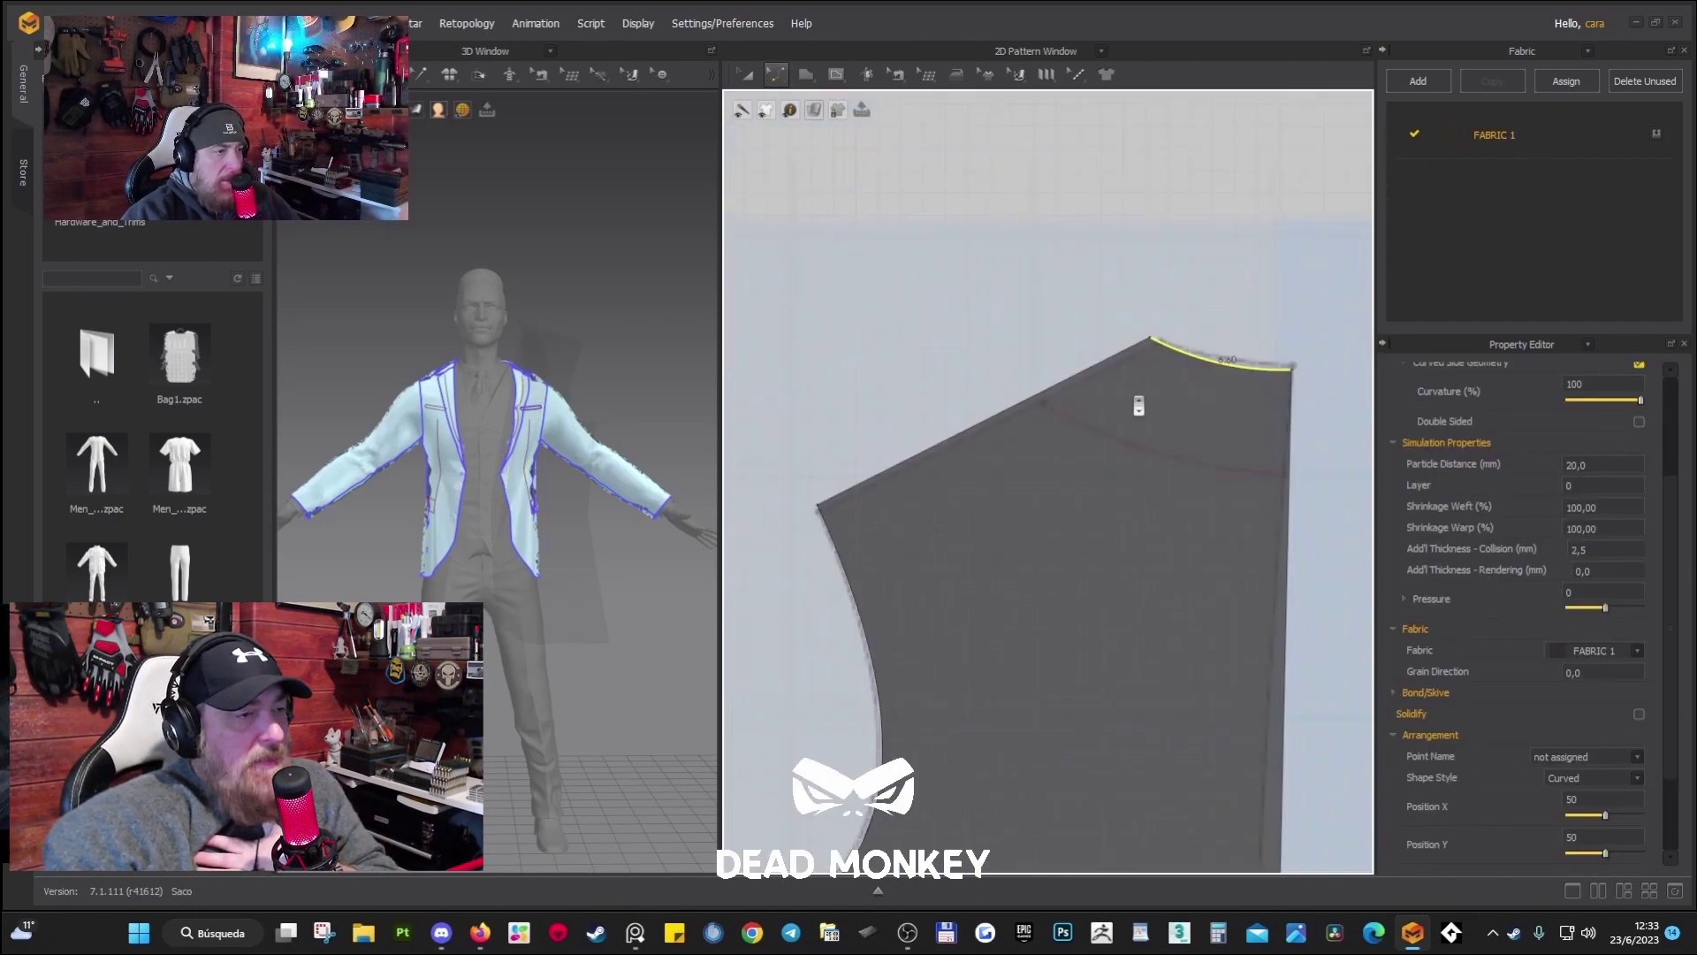
pyautogui.scroll(-5, 1060, 601)
pyautogui.press('a')
pyautogui.scroll(-3, 972, 583)
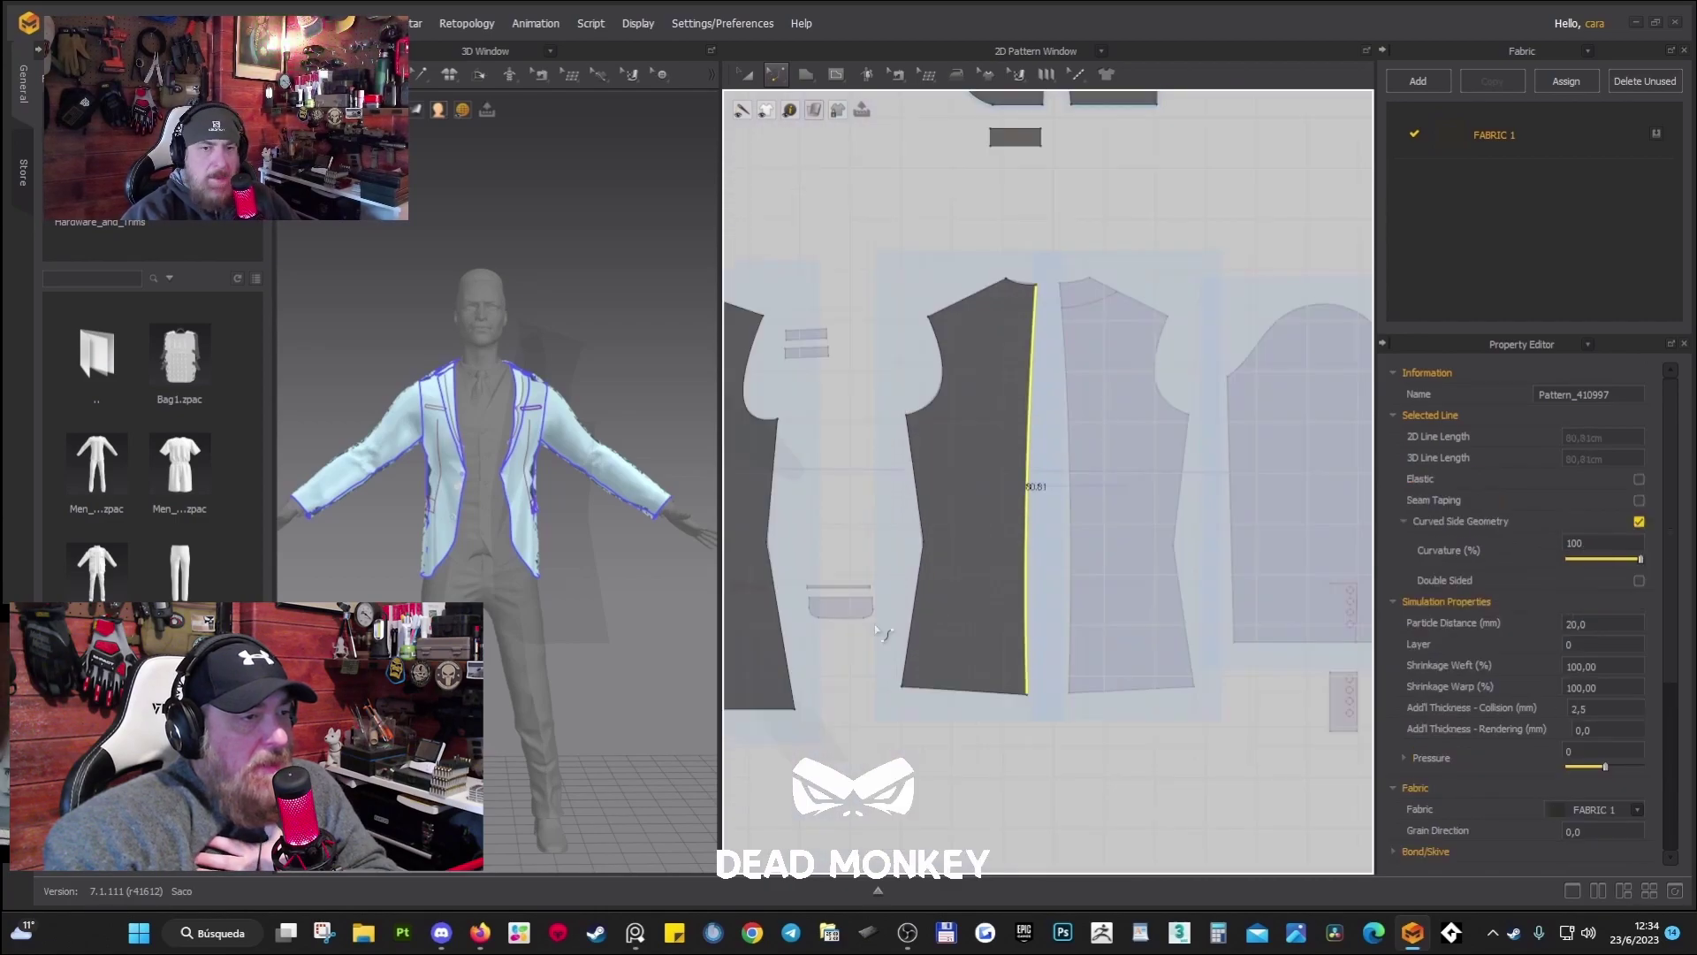
pyautogui.scroll(-3, 873, 624)
pyautogui.scroll(5, 1034, 576)
# Step: Select all pieces, then pick the sleeve piece's curved edges for point editing
pyautogui.hotkey('ctrl', 'a')
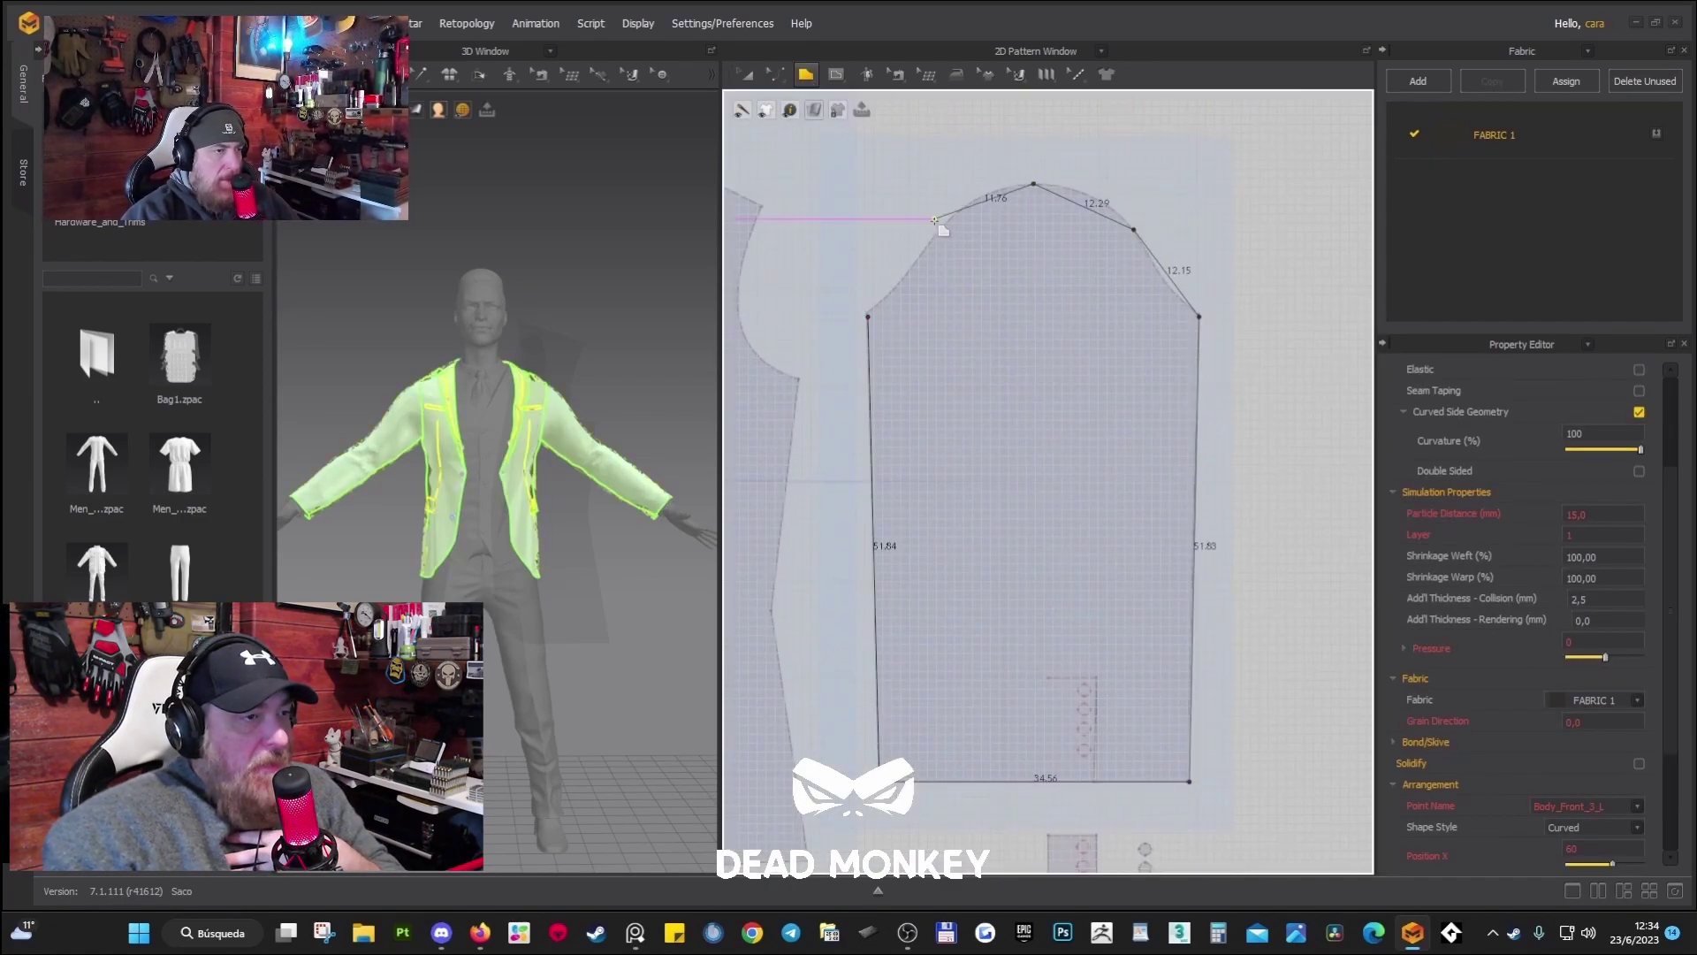
pyautogui.click(937, 221)
pyautogui.press('z')
pyautogui.scroll(5, 884, 248)
pyautogui.scroll(-2, 756, 659)
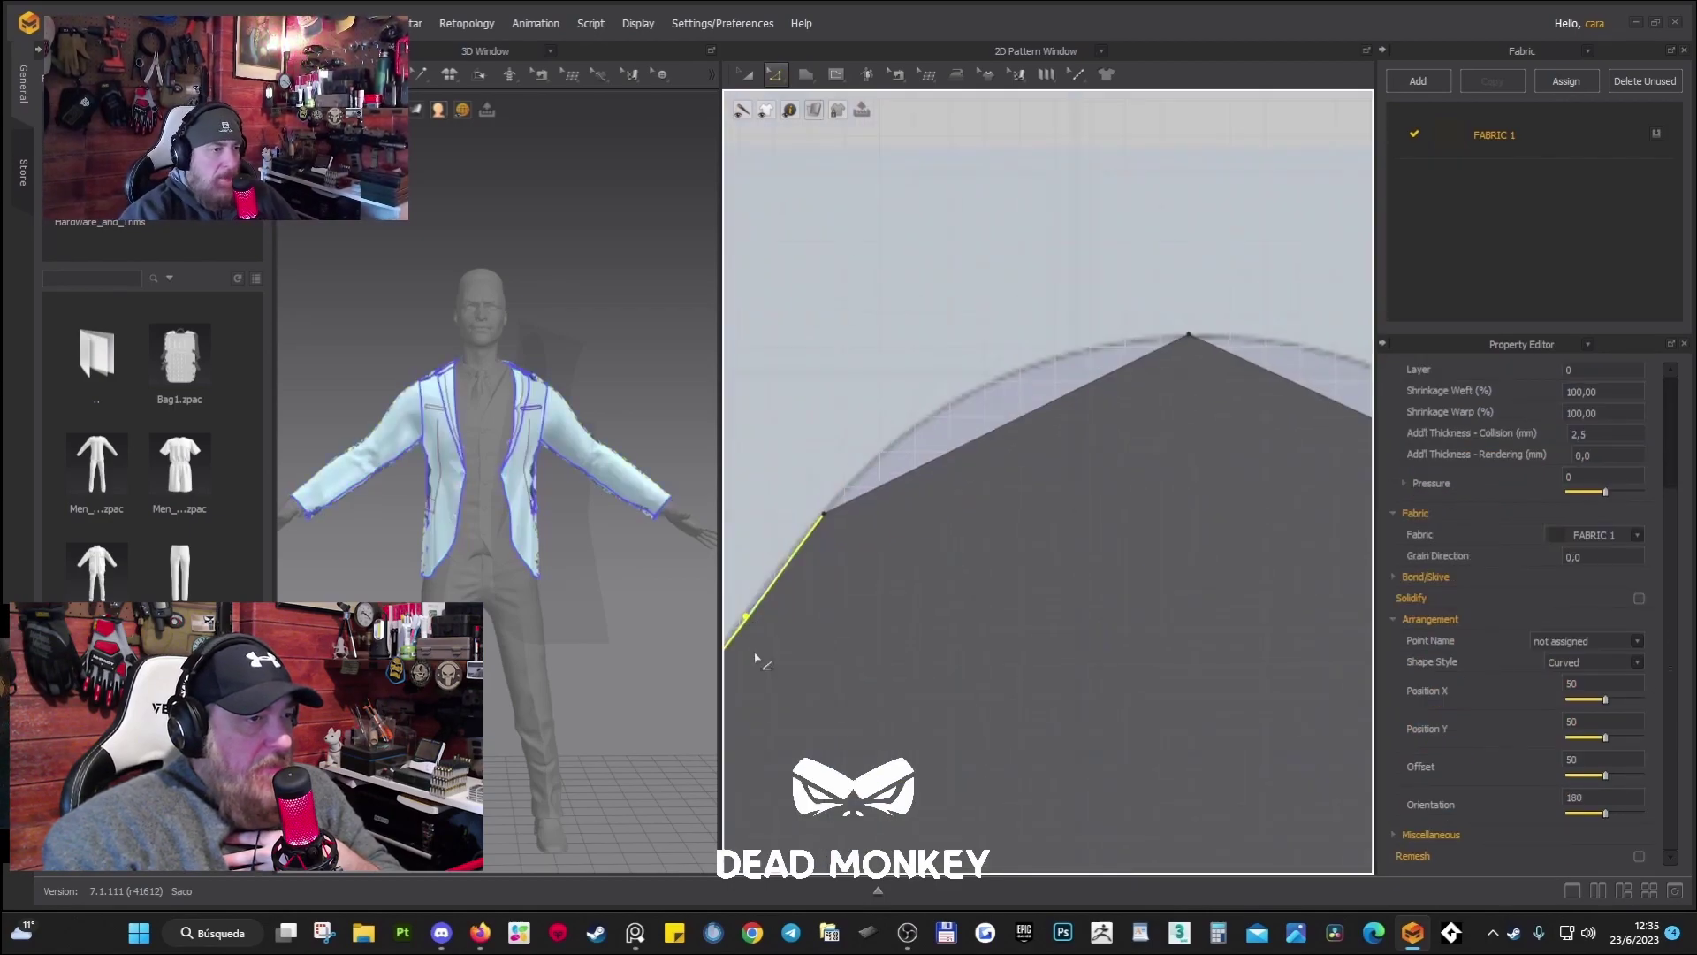
pyautogui.scroll(-3, 1079, 644)
pyautogui.scroll(-2, 1223, 485)
pyautogui.click(1069, 569)
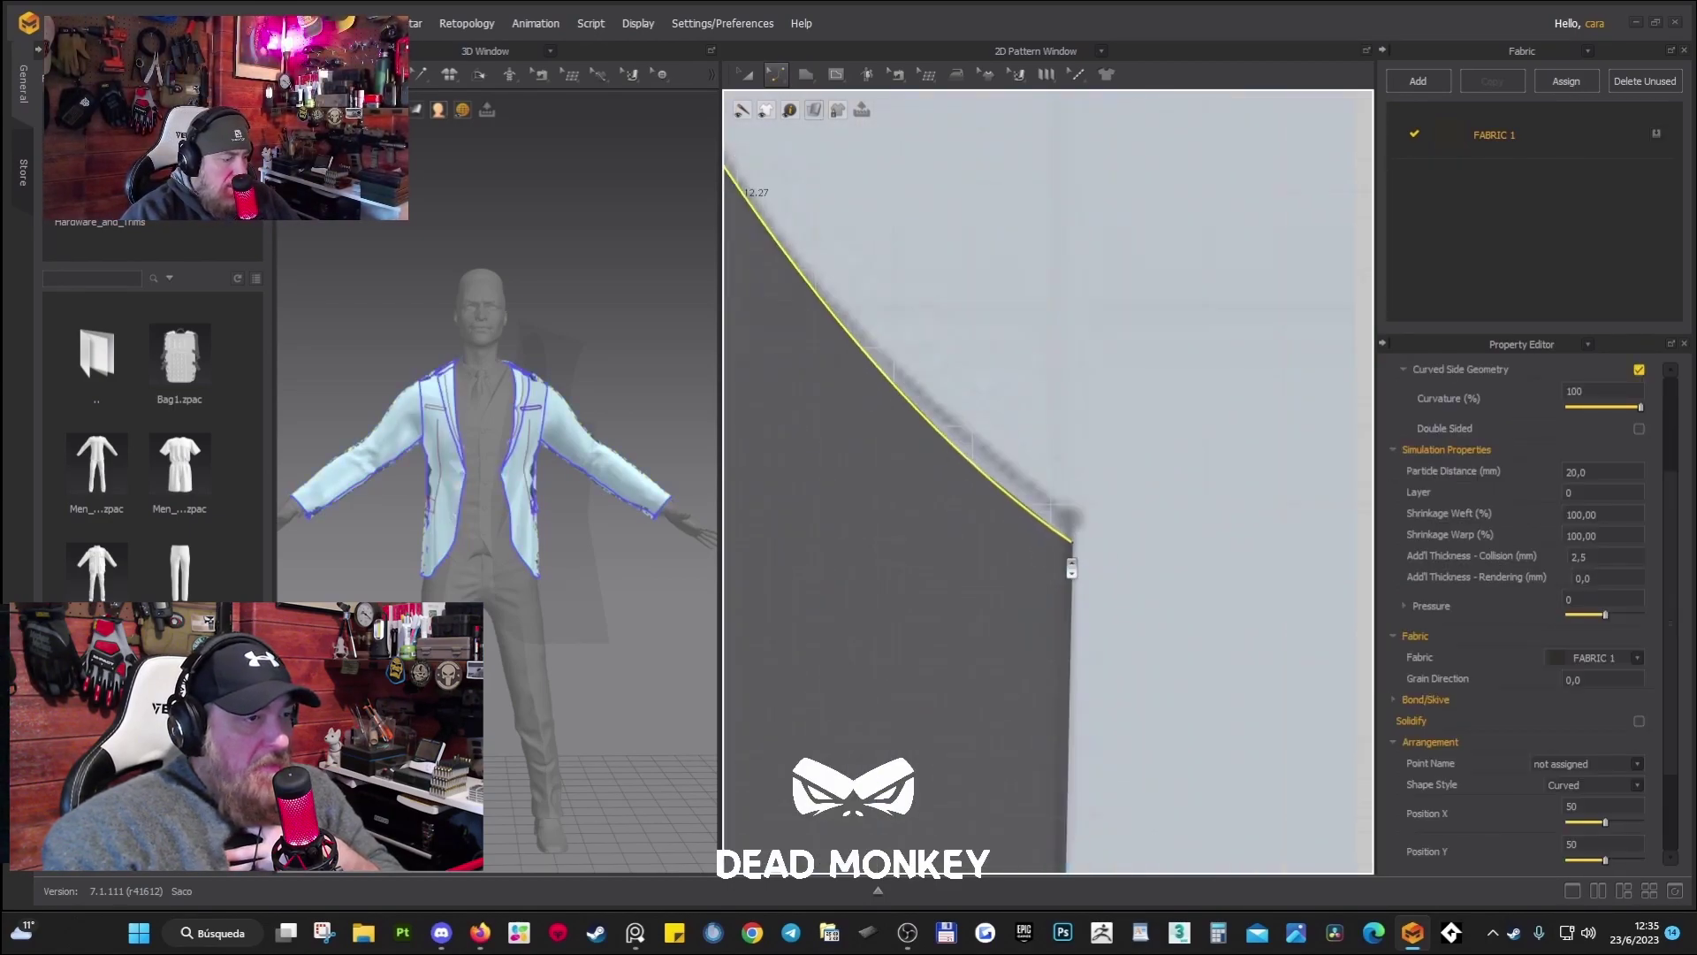
pyautogui.scroll(3, 1069, 568)
pyautogui.scroll(-4, 1228, 658)
# Step: Create a sewn symmetric copy of the front jacket panel and select the right front panel
pyautogui.rightClick(964, 415)
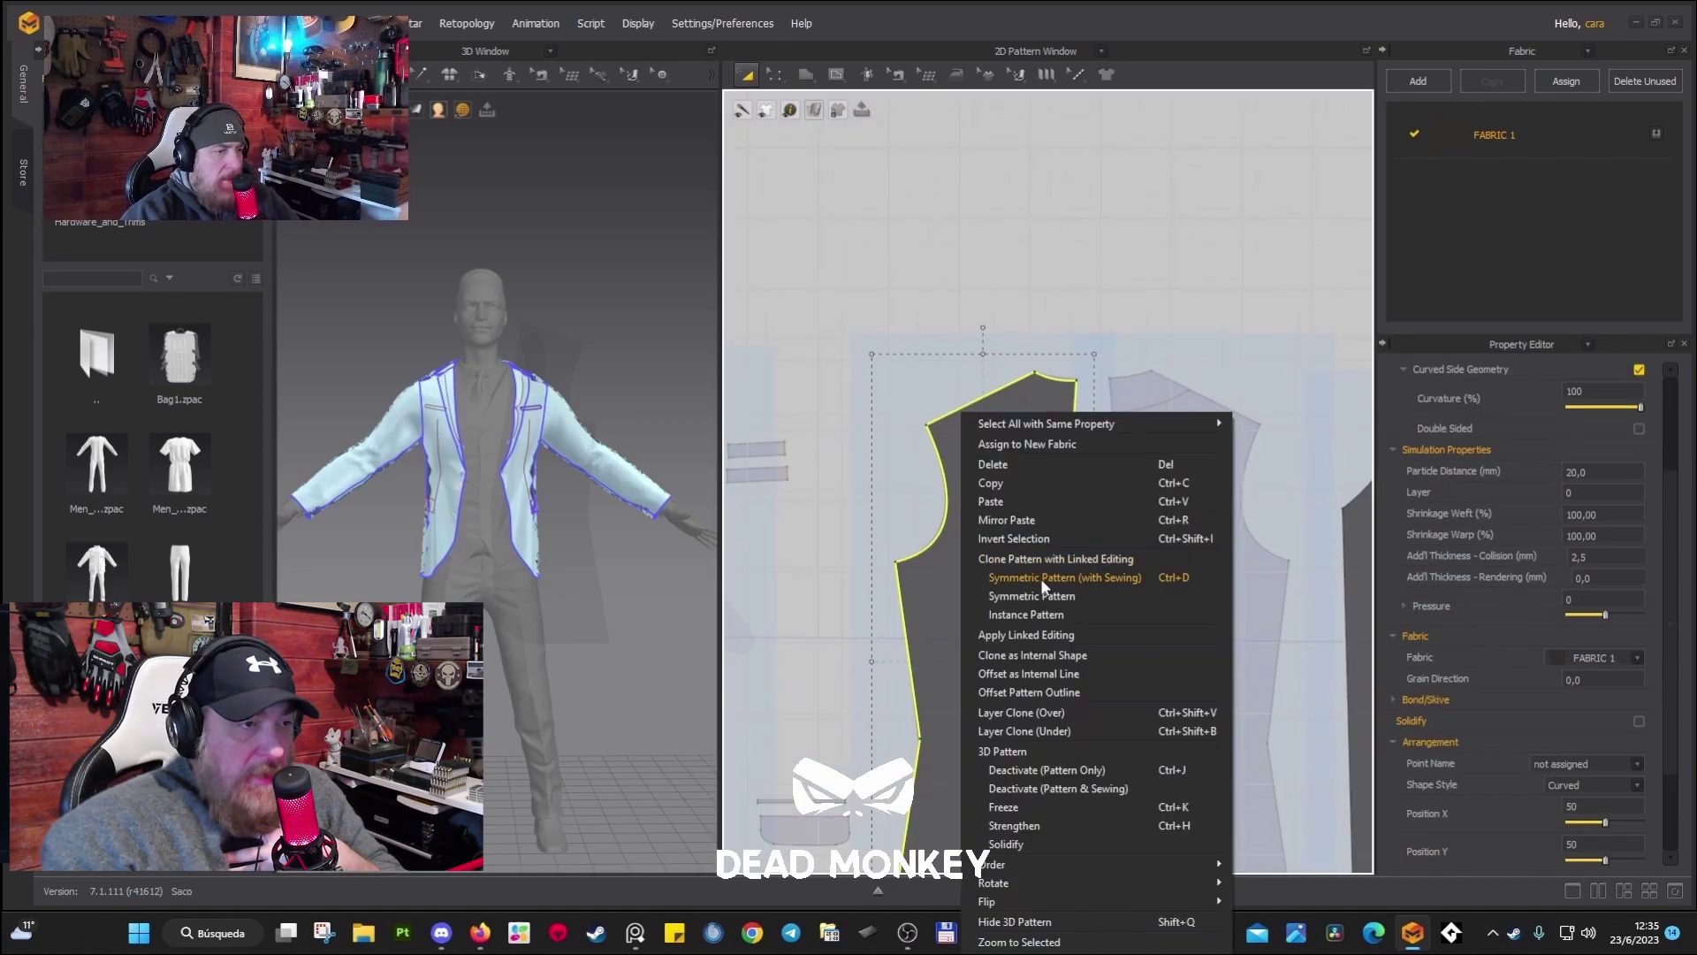
pyautogui.click(805, 74)
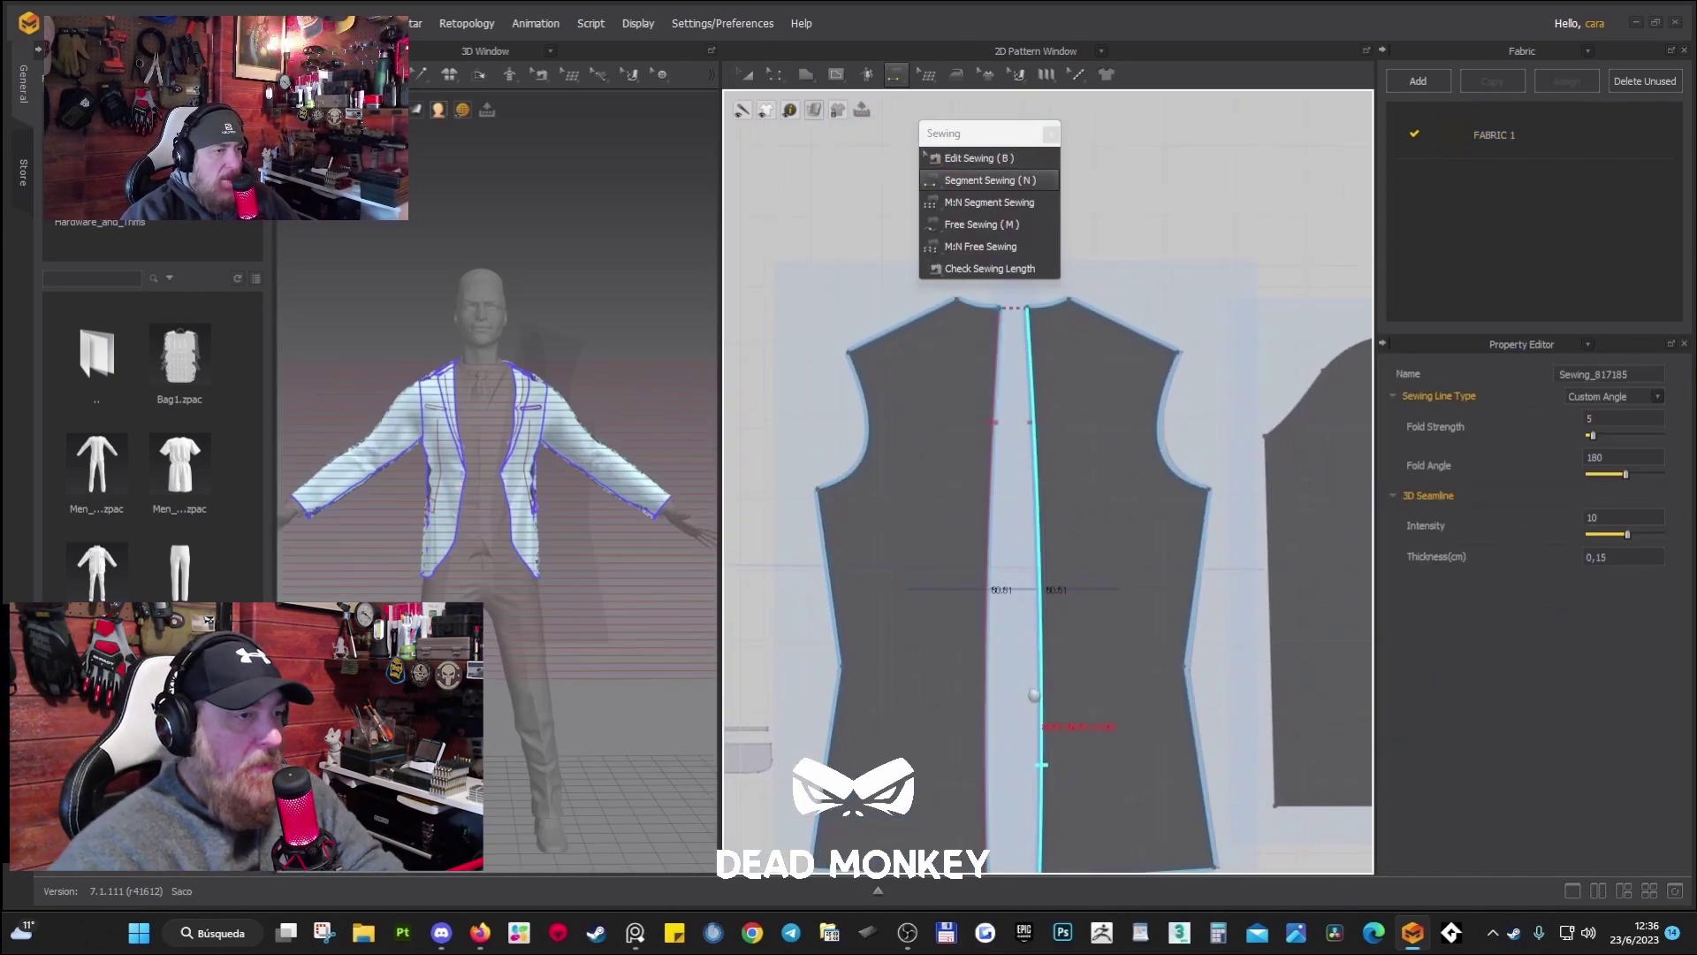
pyautogui.press('2')
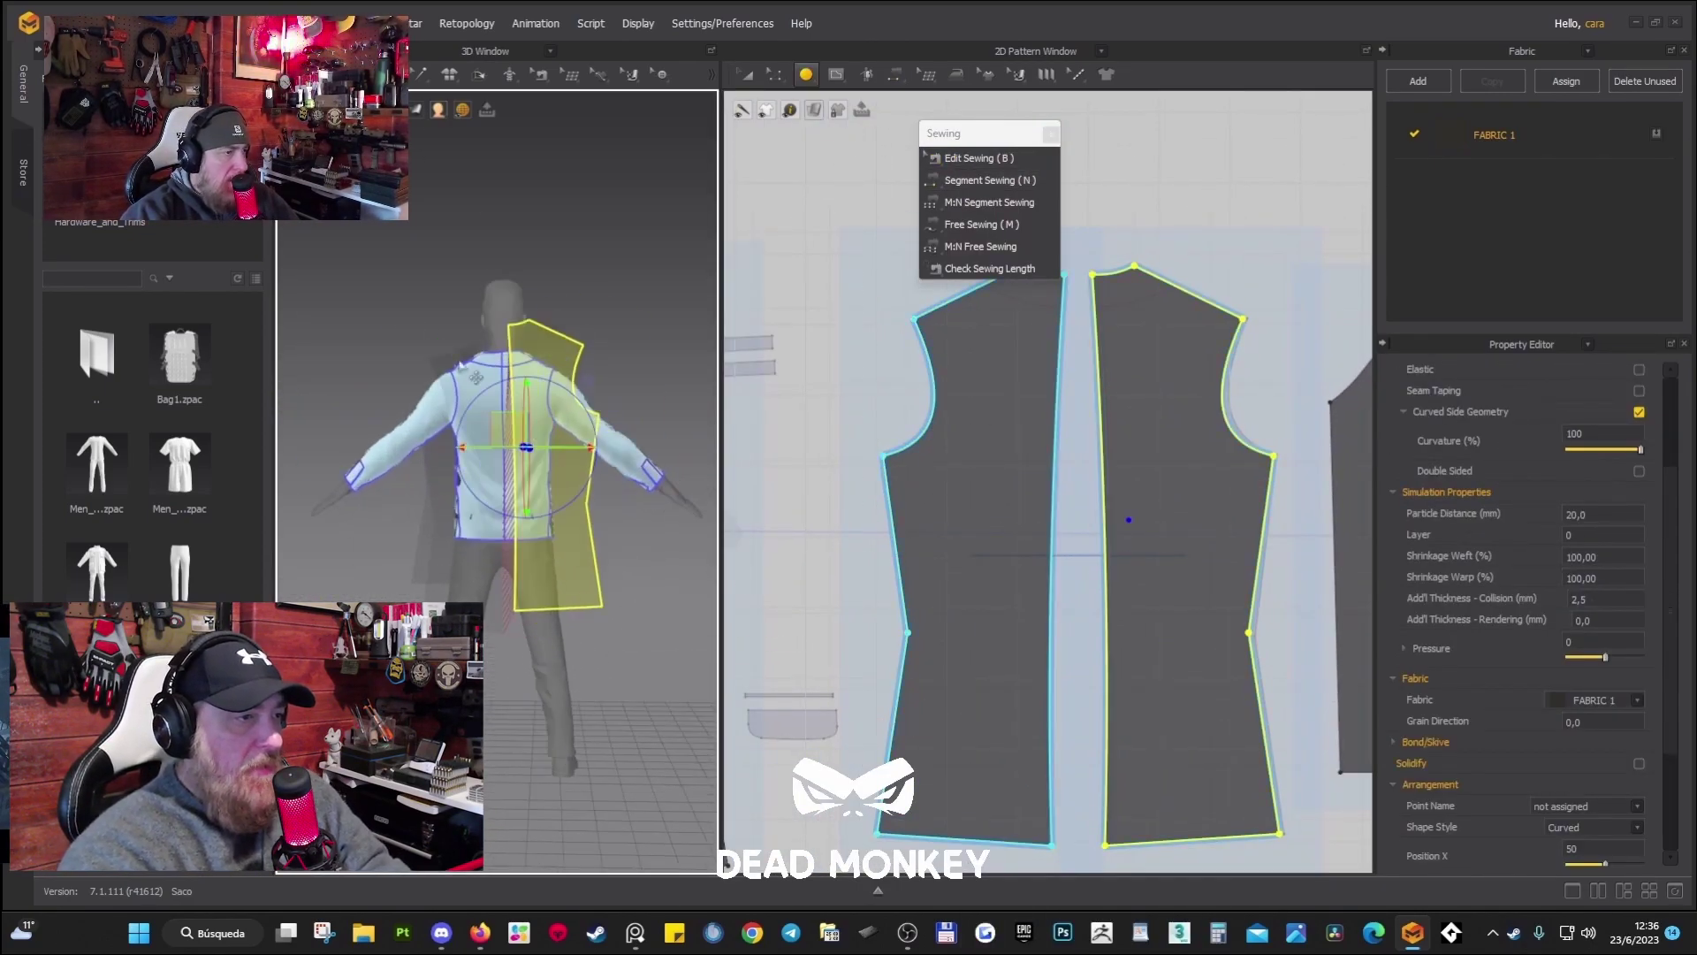
pyautogui.press('z')
pyautogui.click(537, 546)
pyautogui.press('8')
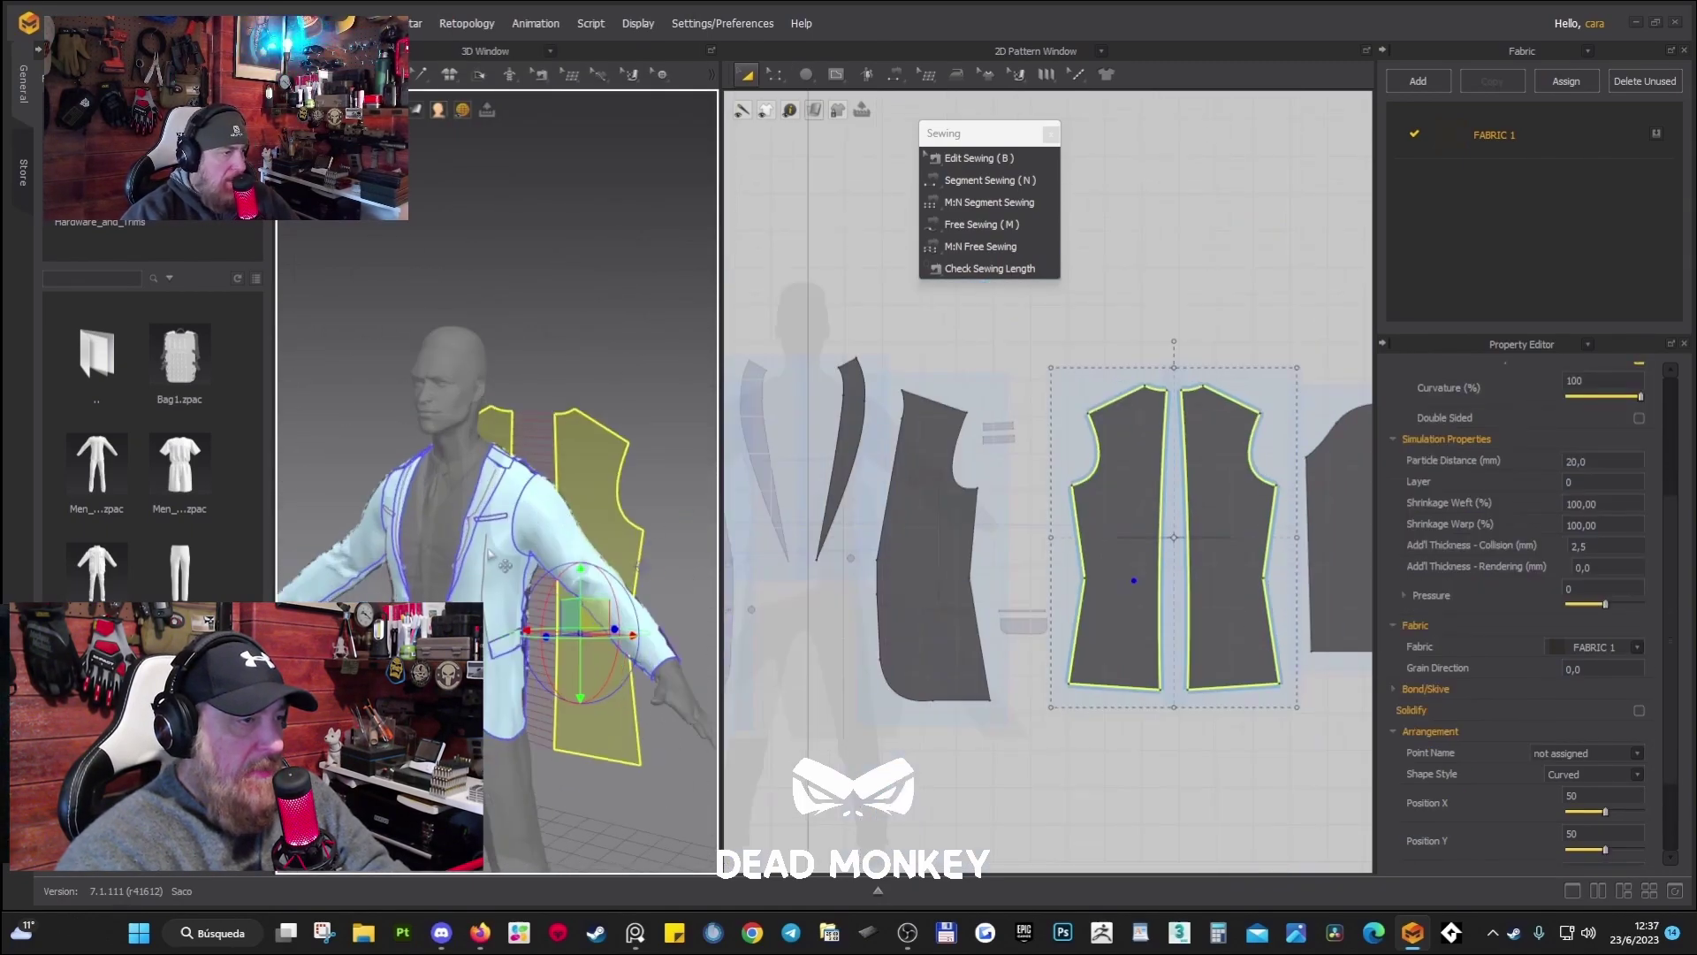
pyautogui.click(1513, 148)
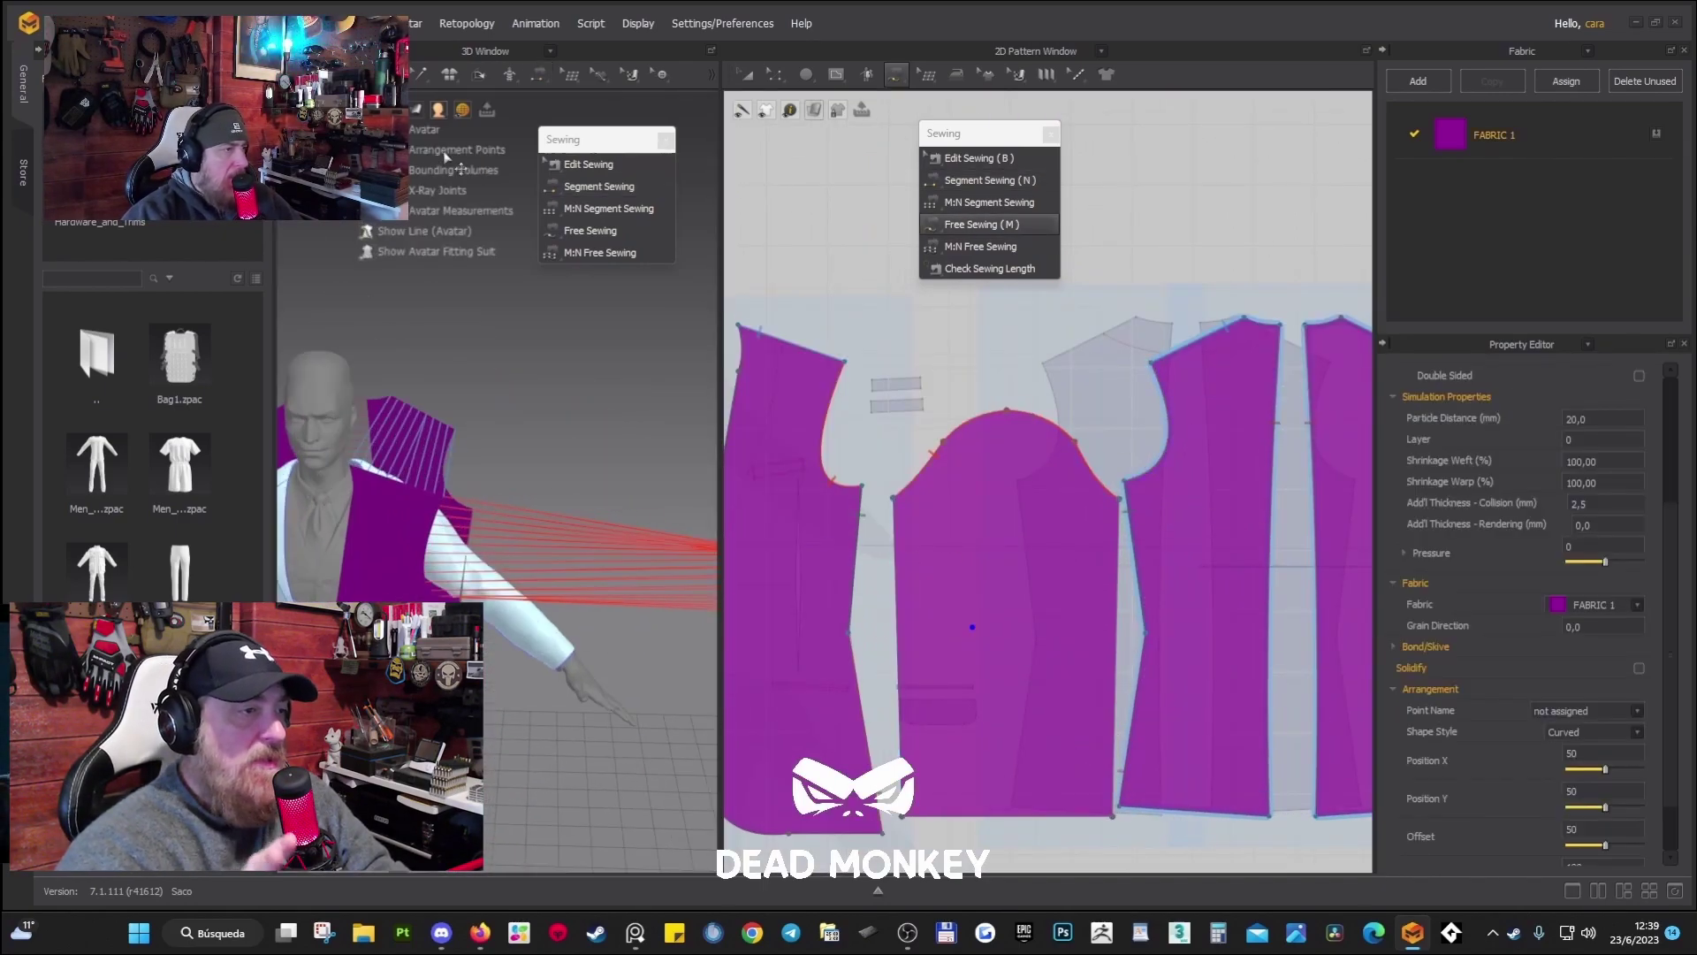
# Step: Place the sleeve on the left outer-arm point and inspect the armhole seam line
pyautogui.click(446, 152)
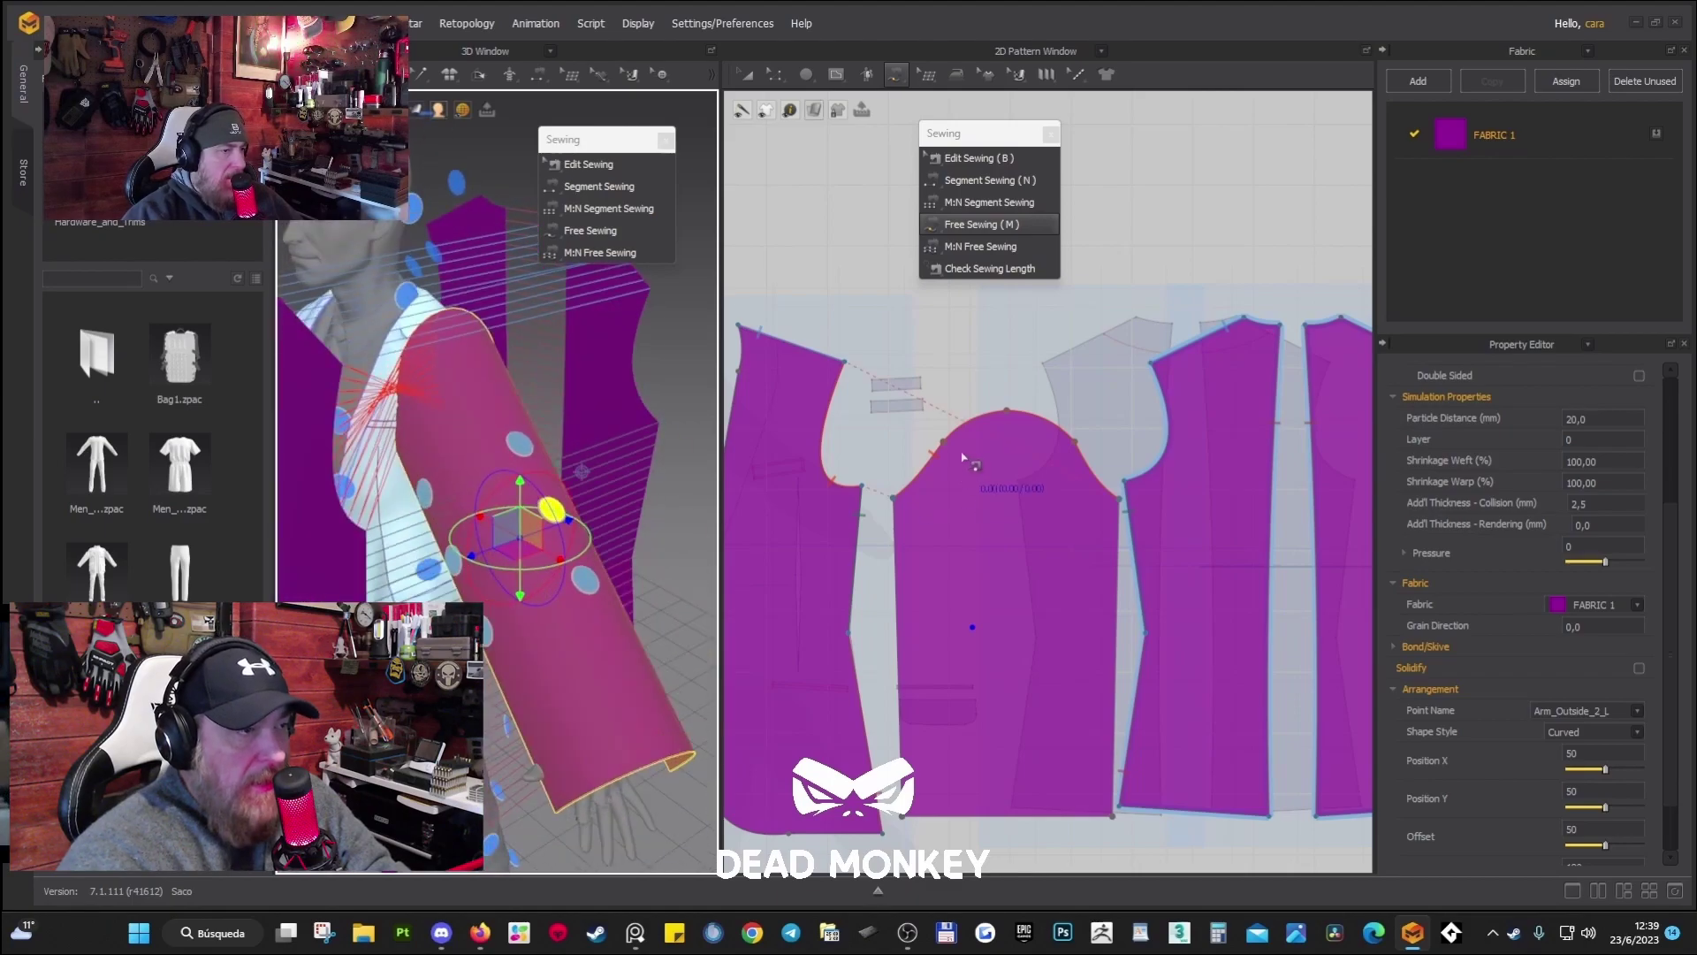
pyautogui.press('b')
pyautogui.click(930, 453)
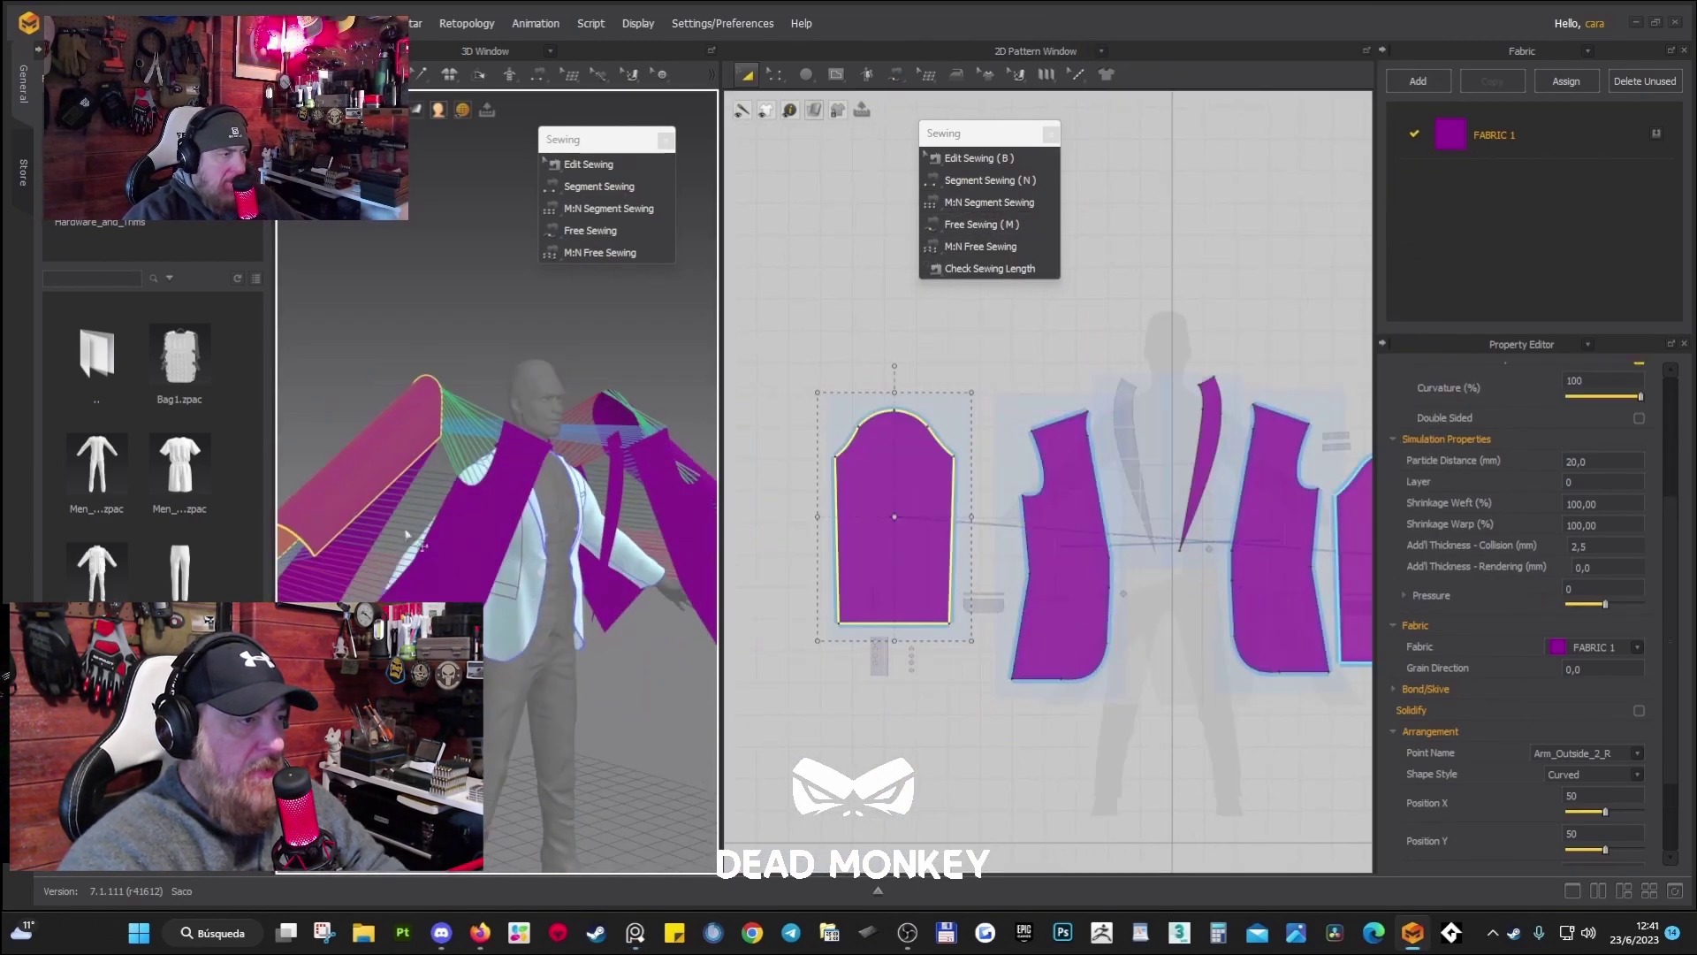
pyautogui.click(1124, 354)
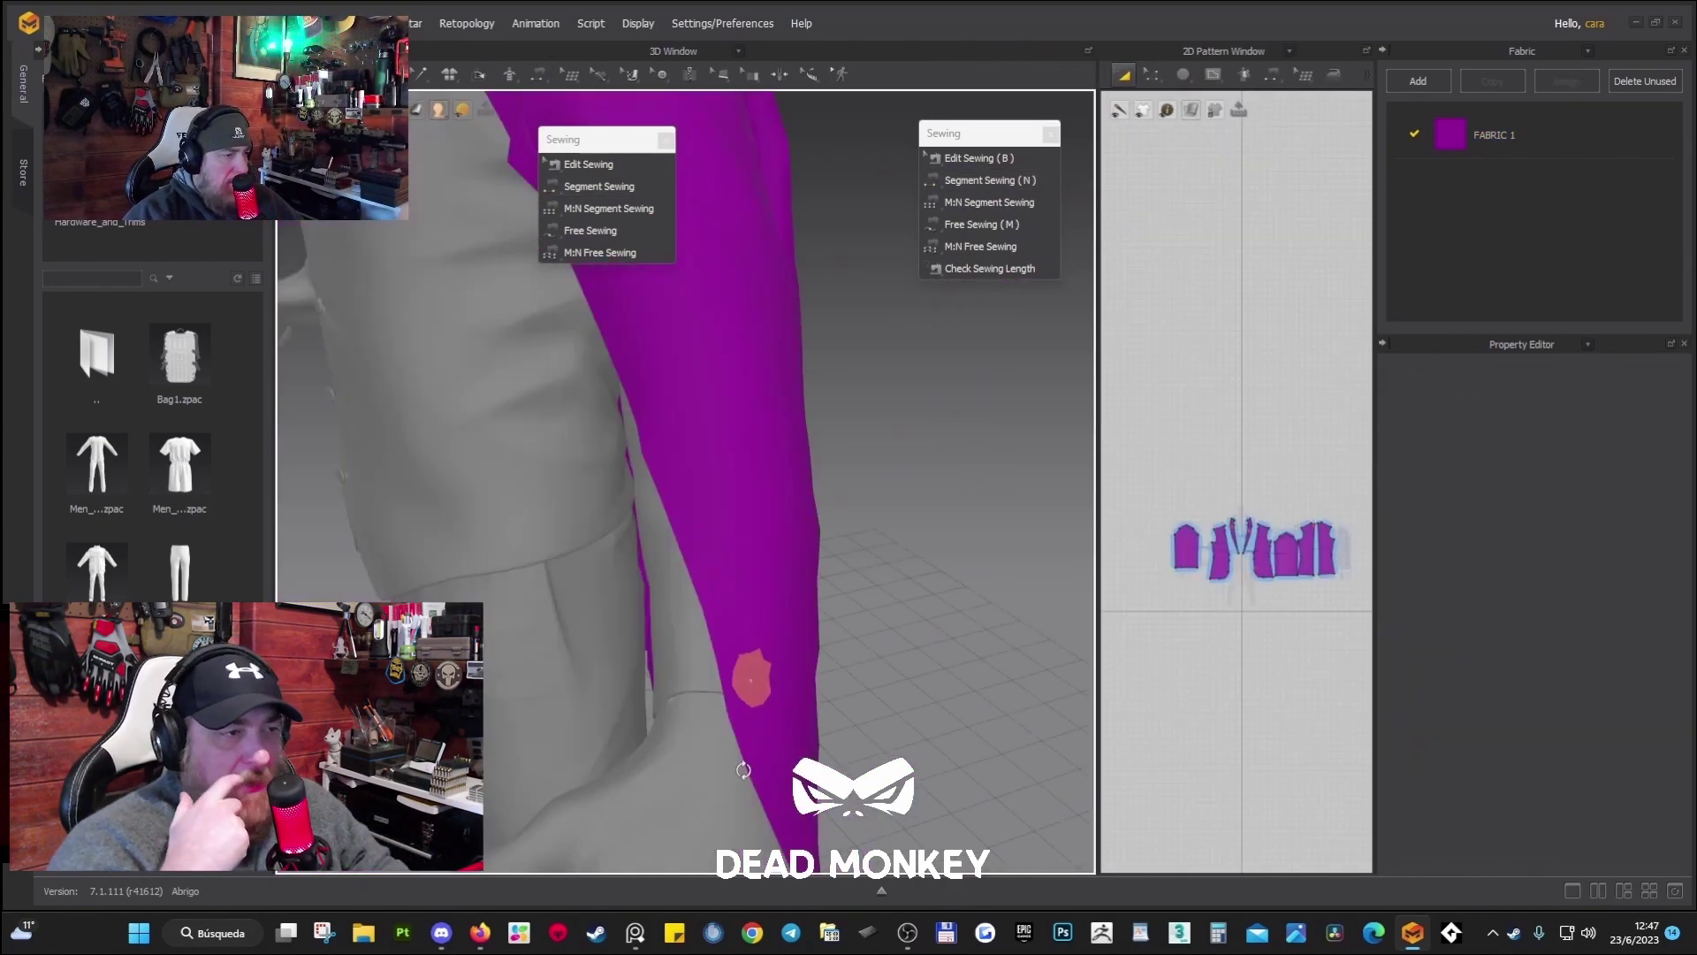
# Step: Orbit around the draped purple jacket to inspect the twisted forearm, then select the sleeve
pyautogui.click(662, 607)
pyautogui.moveTo(661, 607); pyautogui.dragTo(566, 610, button='right')
pyautogui.scroll(-5, 565, 601)
pyautogui.scroll(6, 529, 621)
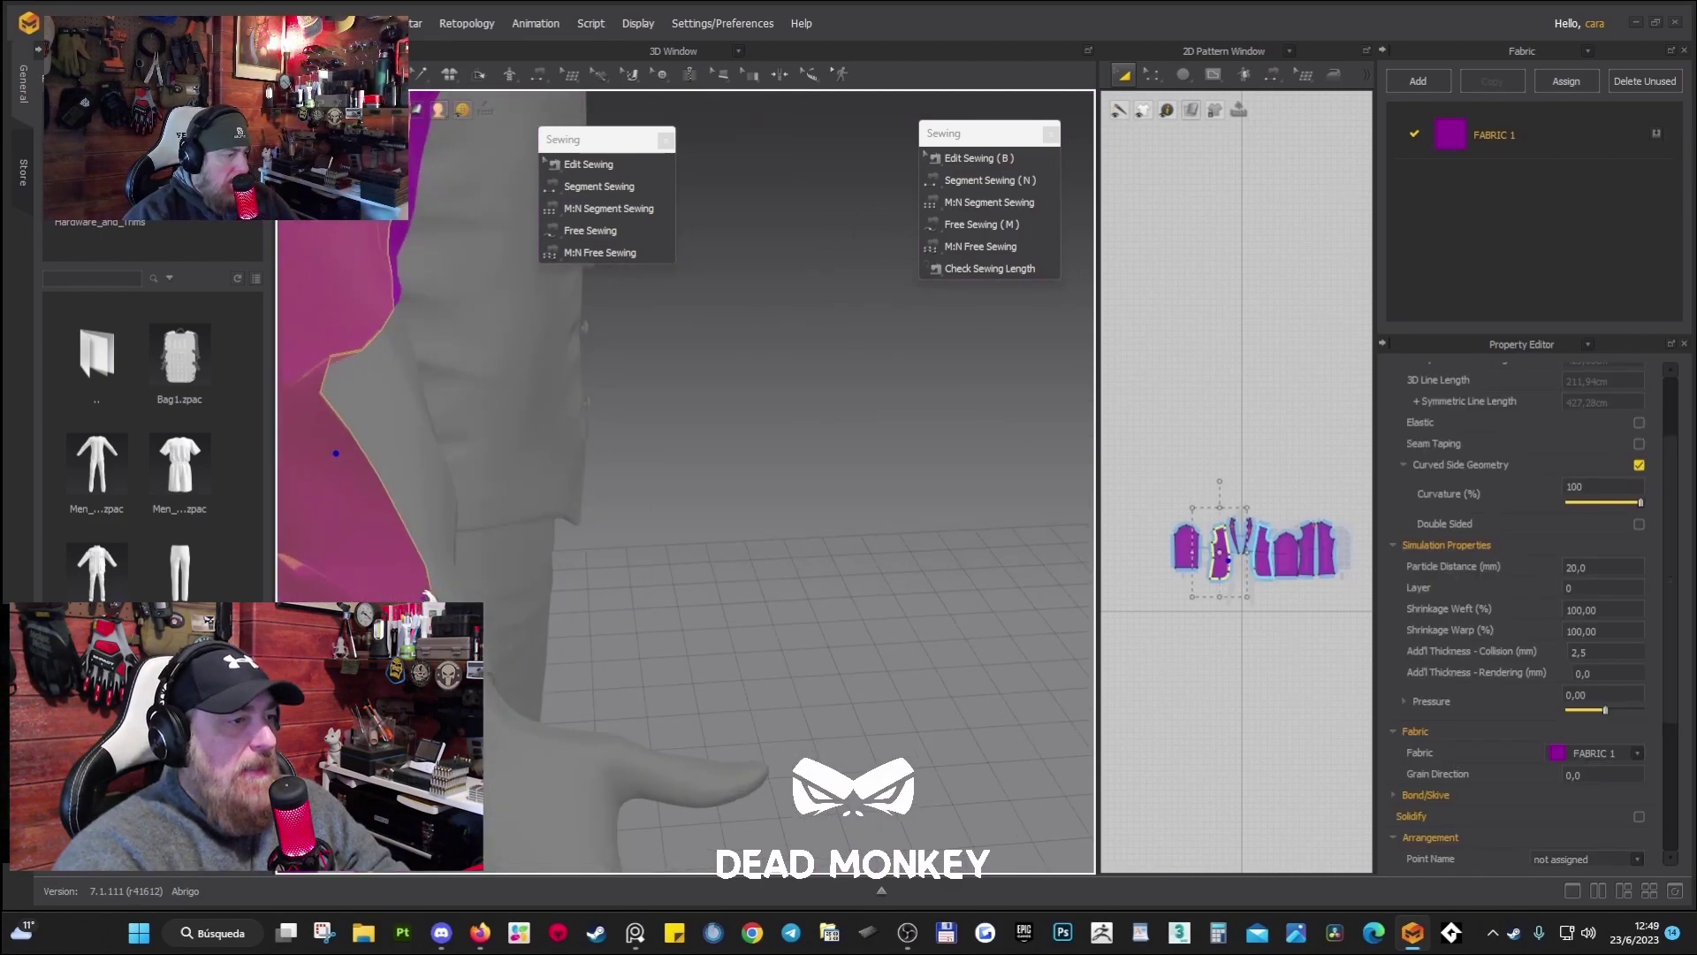
pyautogui.moveTo(566, 610)
pyautogui.mouseDown(button='right')
pyautogui.moveTo(786, 493)
pyautogui.moveTo(807, 456)
pyautogui.moveTo(802, 544)
pyautogui.moveTo(606, 465)
pyautogui.moveTo(353, 406)
pyautogui.mouseUp(button='right')
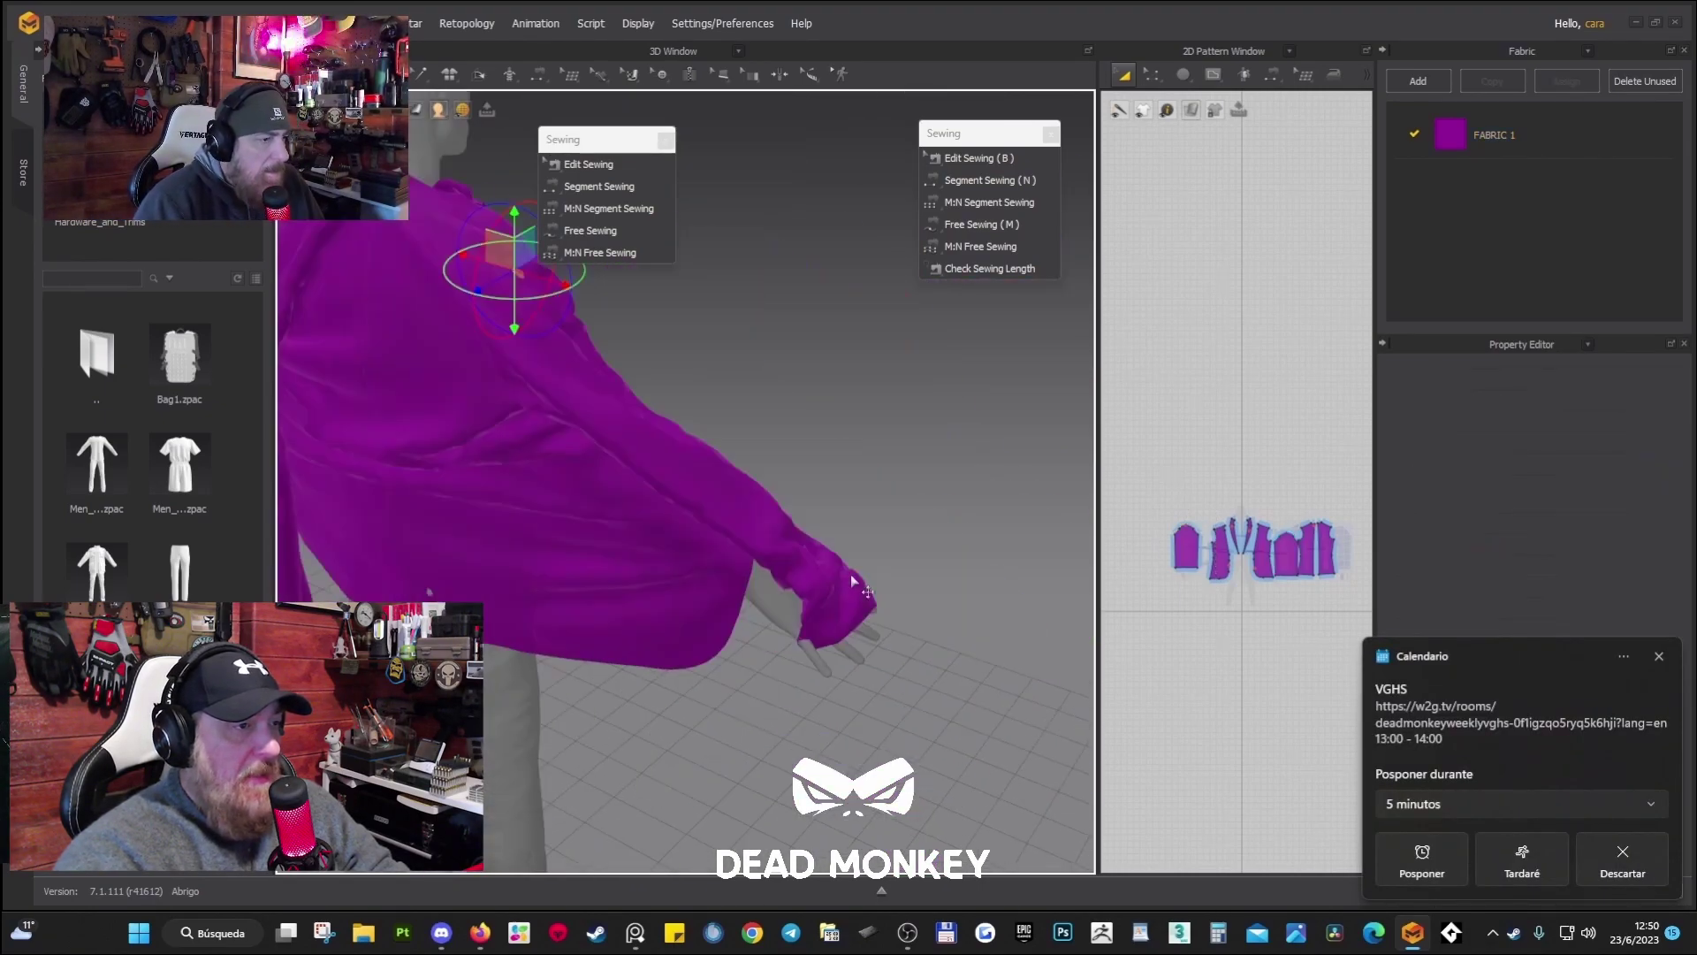
pyautogui.moveTo(353, 406); pyautogui.dragTo(630, 550, button='right')
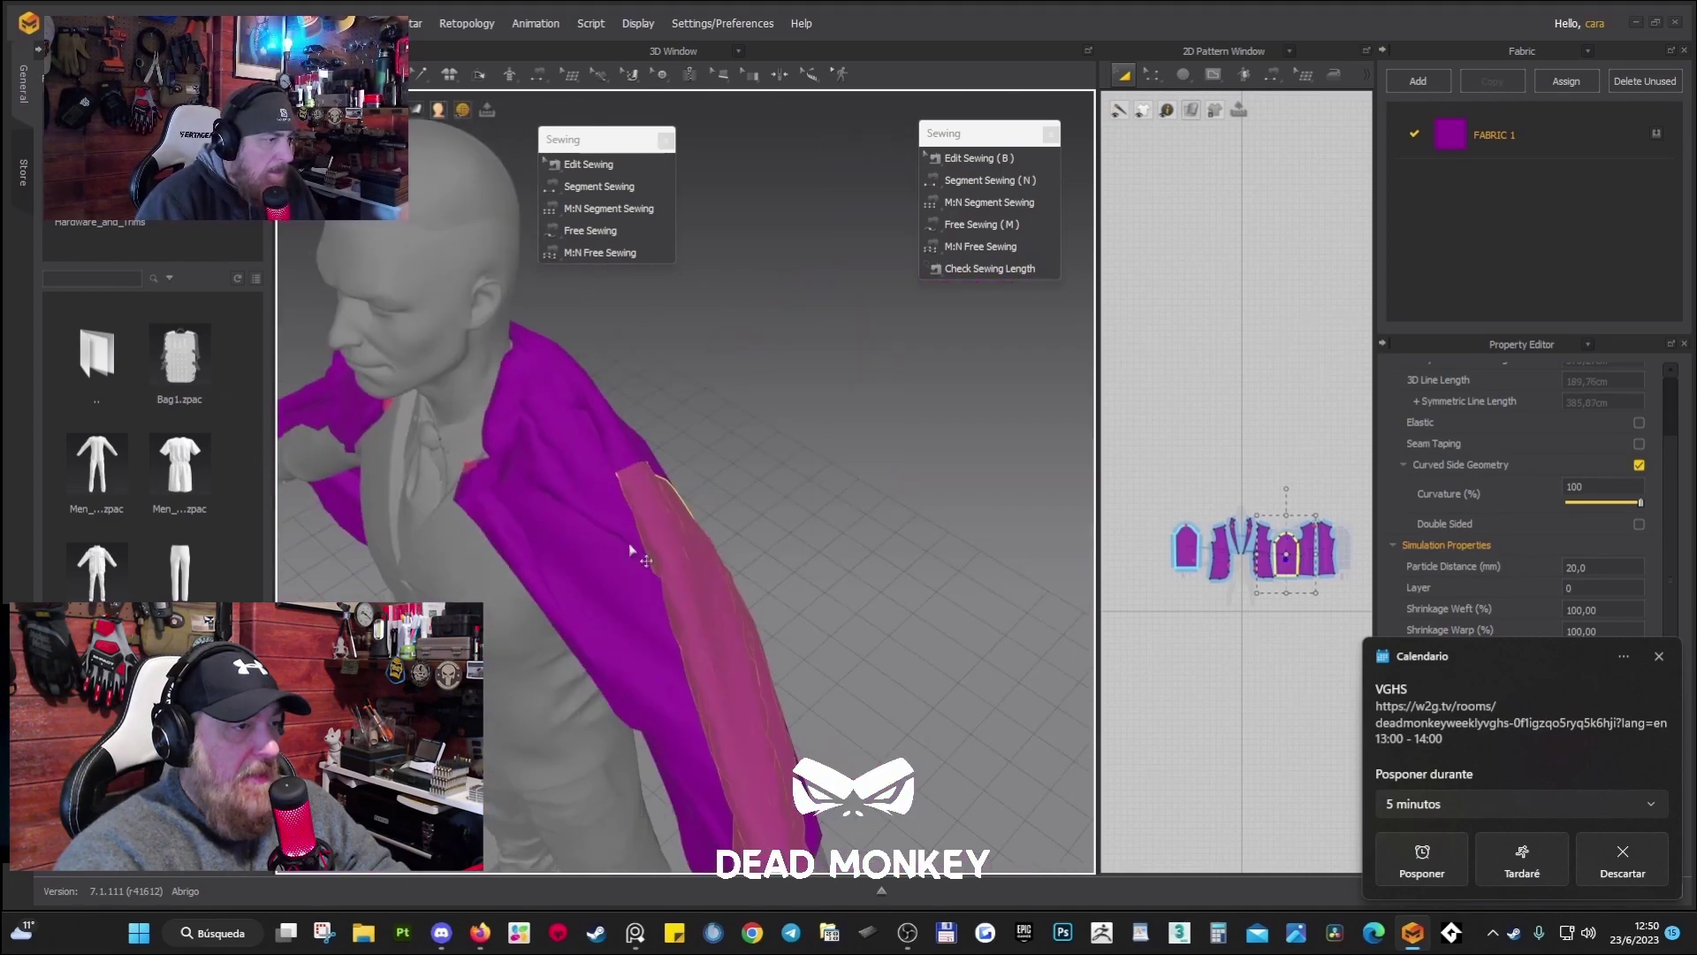
pyautogui.moveTo(692, 729); pyautogui.dragTo(928, 692, button='right')
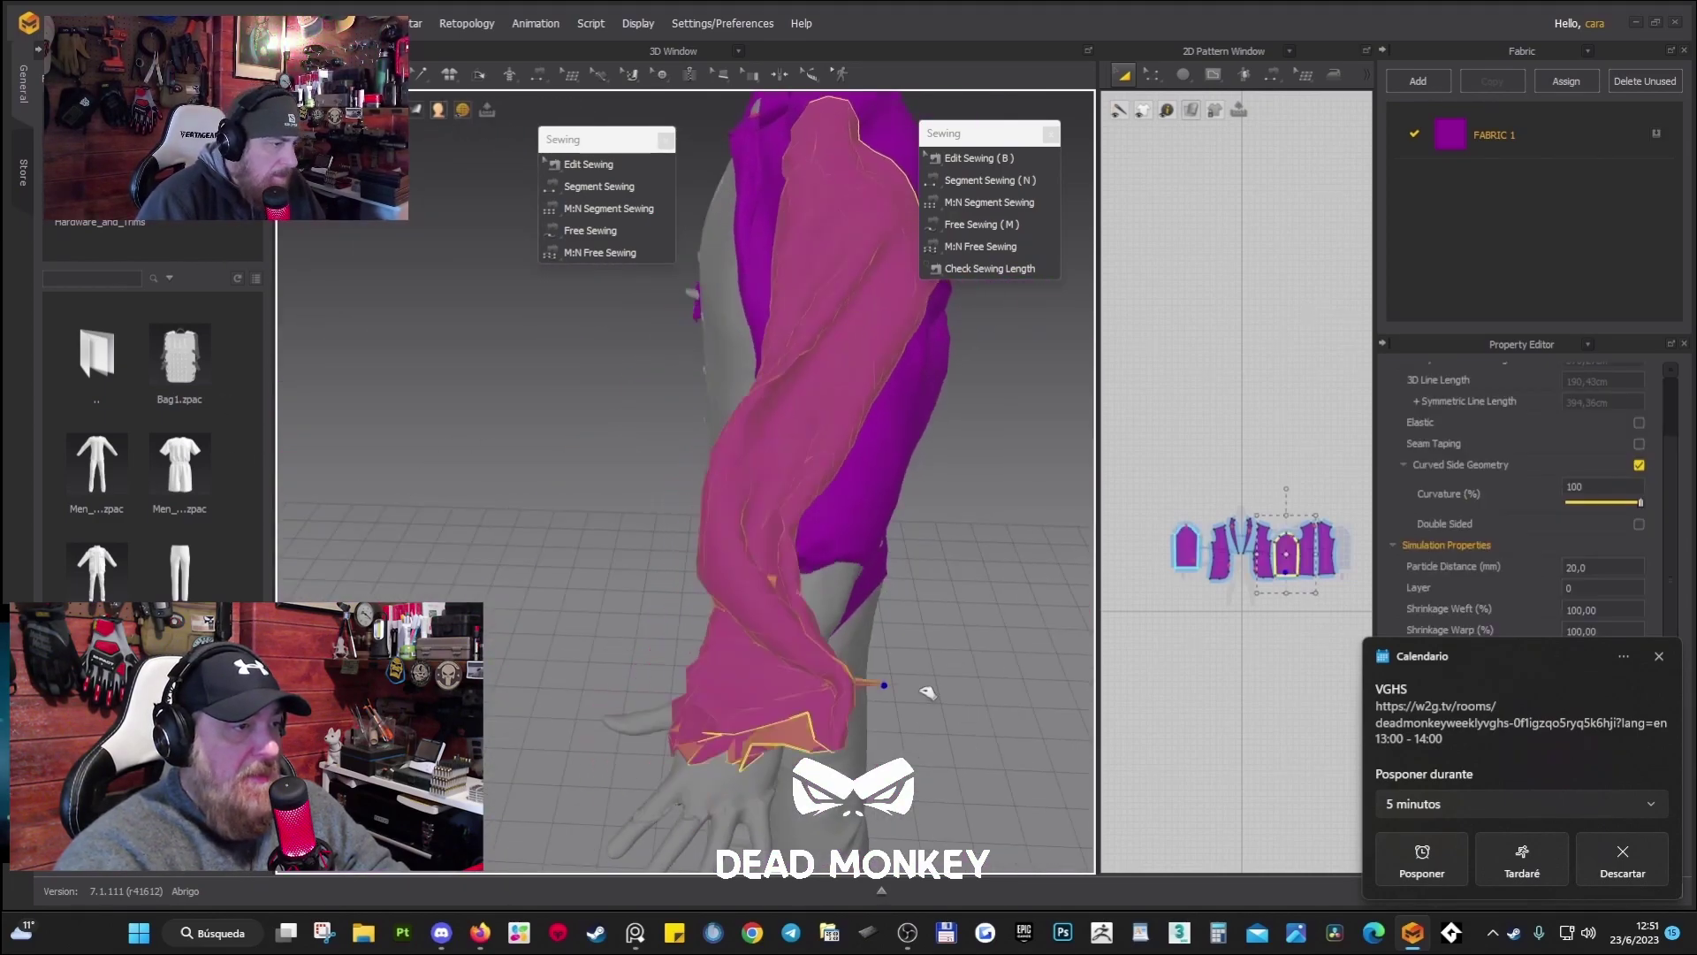
pyautogui.moveTo(703, 683)
pyautogui.mouseDown(button='right')
pyautogui.moveTo(650, 501)
pyautogui.moveTo(795, 495)
pyautogui.mouseUp(button='right')
pyautogui.scroll(5, 1212, 530)
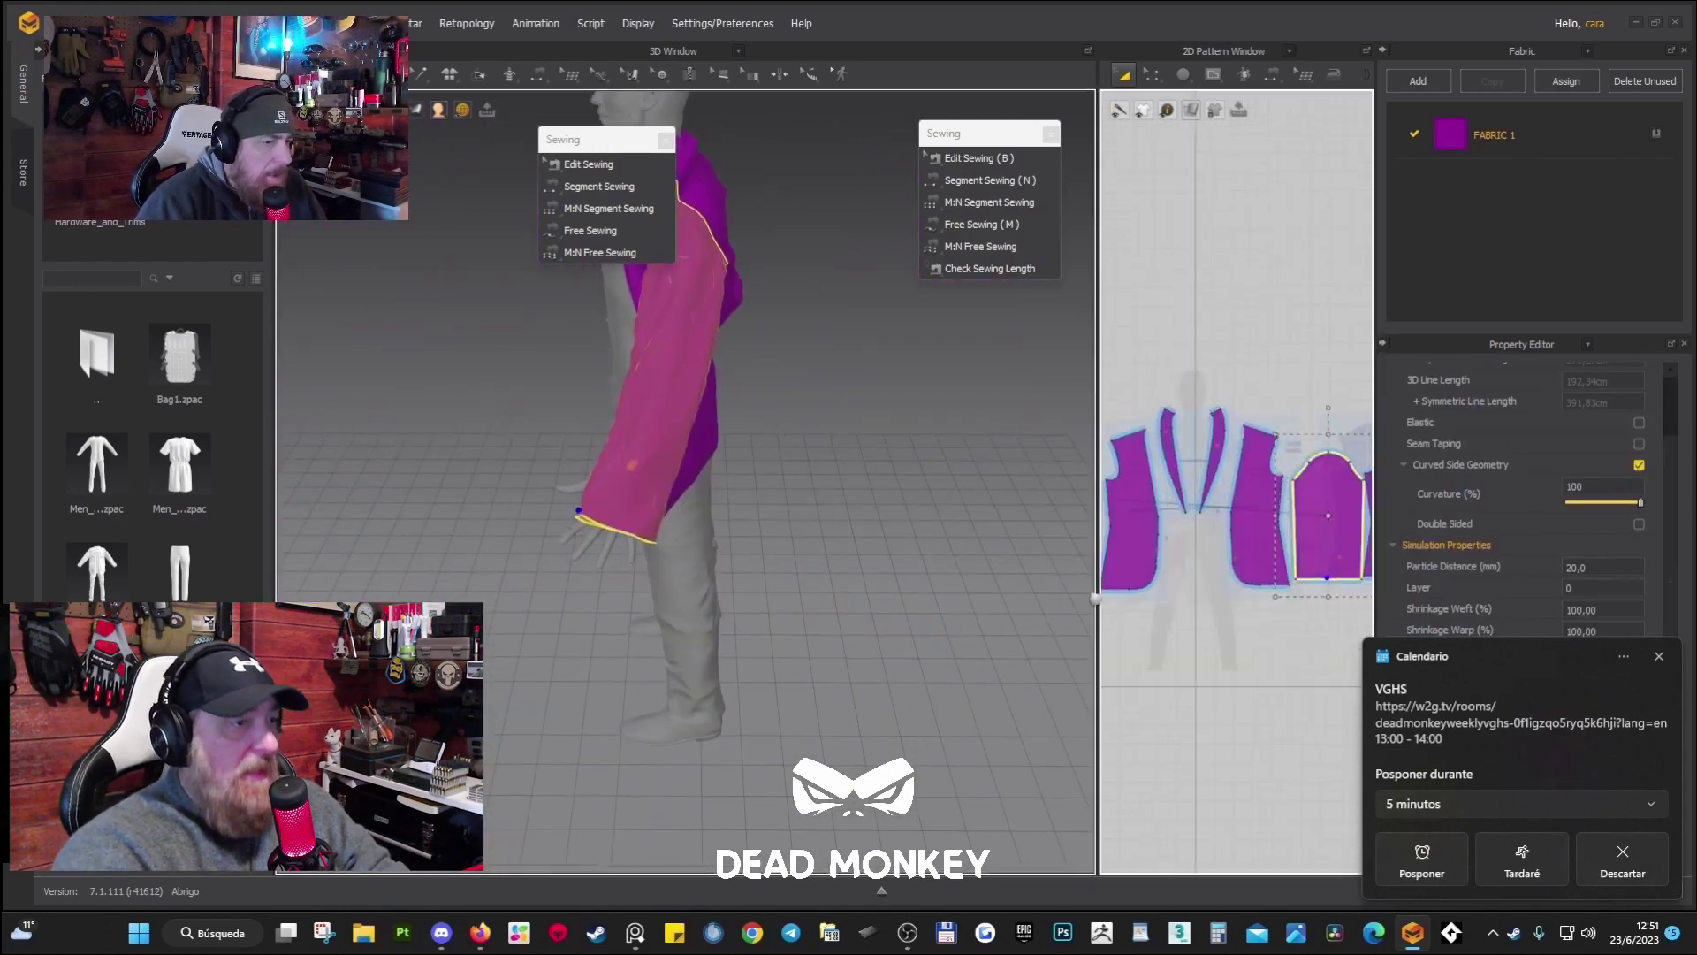
pyautogui.click(1213, 616)
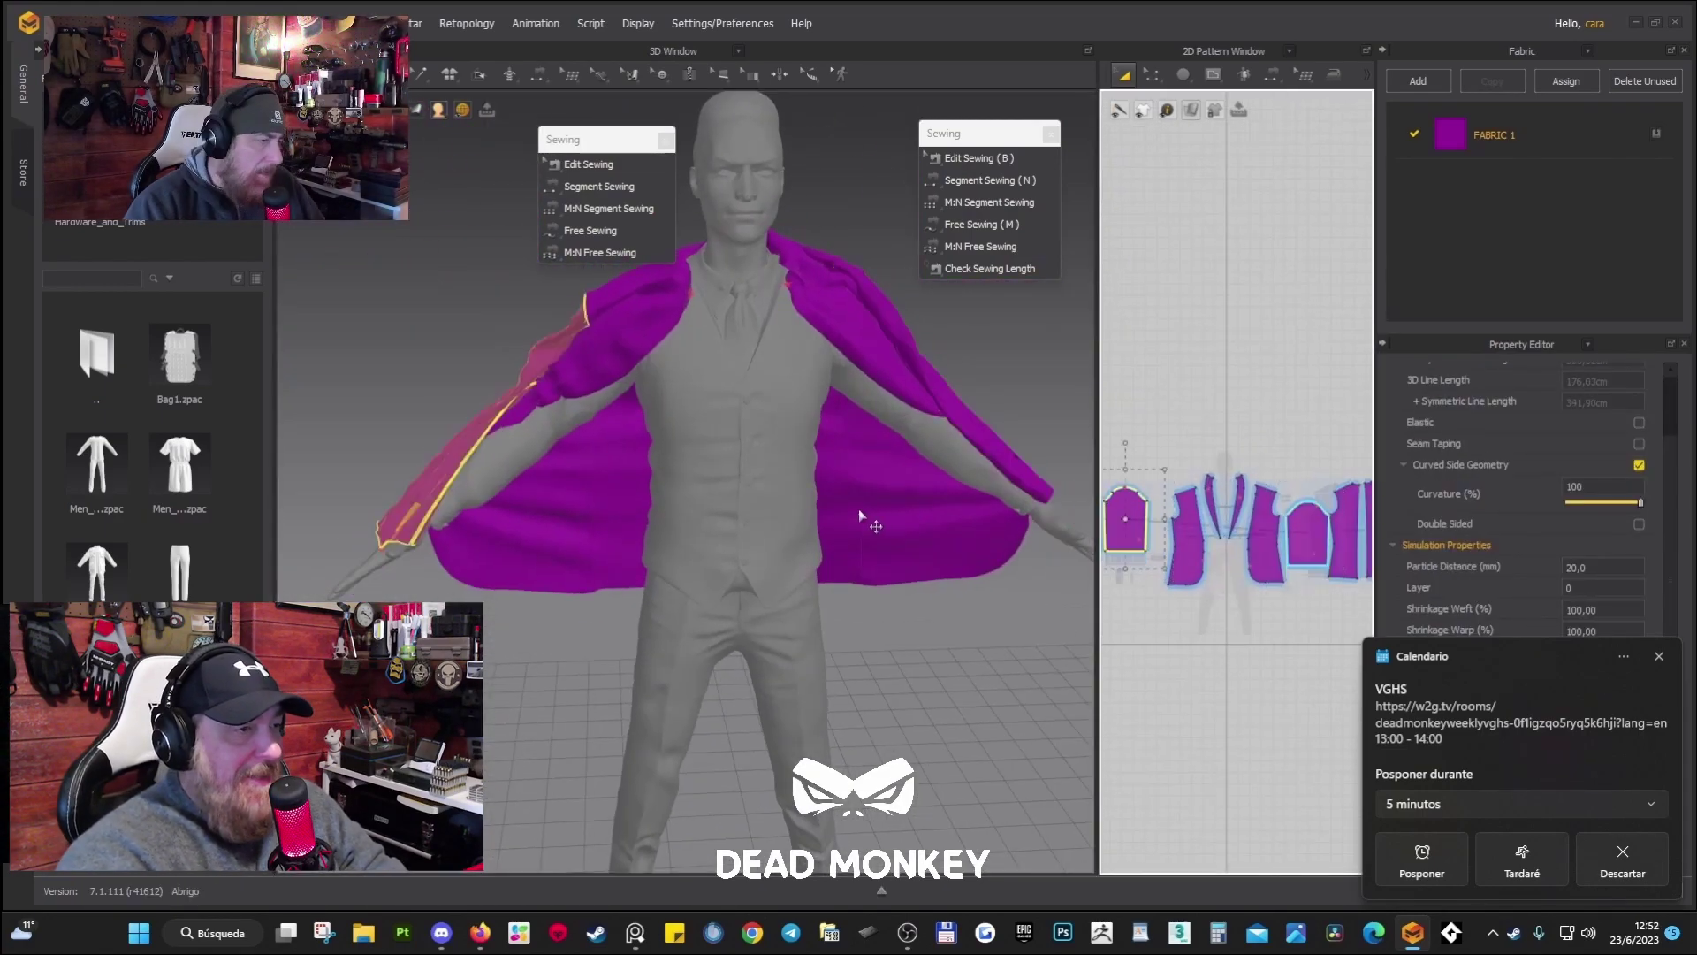
# Step: Orbit around the avatar to inspect the back panel and lapel from several sides
pyautogui.moveTo(859, 516)
pyautogui.mouseDown(button='right')
pyautogui.moveTo(588, 447)
pyautogui.moveTo(588, 474)
pyautogui.mouseUp(button='right')
pyautogui.click(709, 455)
pyautogui.moveTo(709, 455); pyautogui.dragTo(676, 527, button='right')
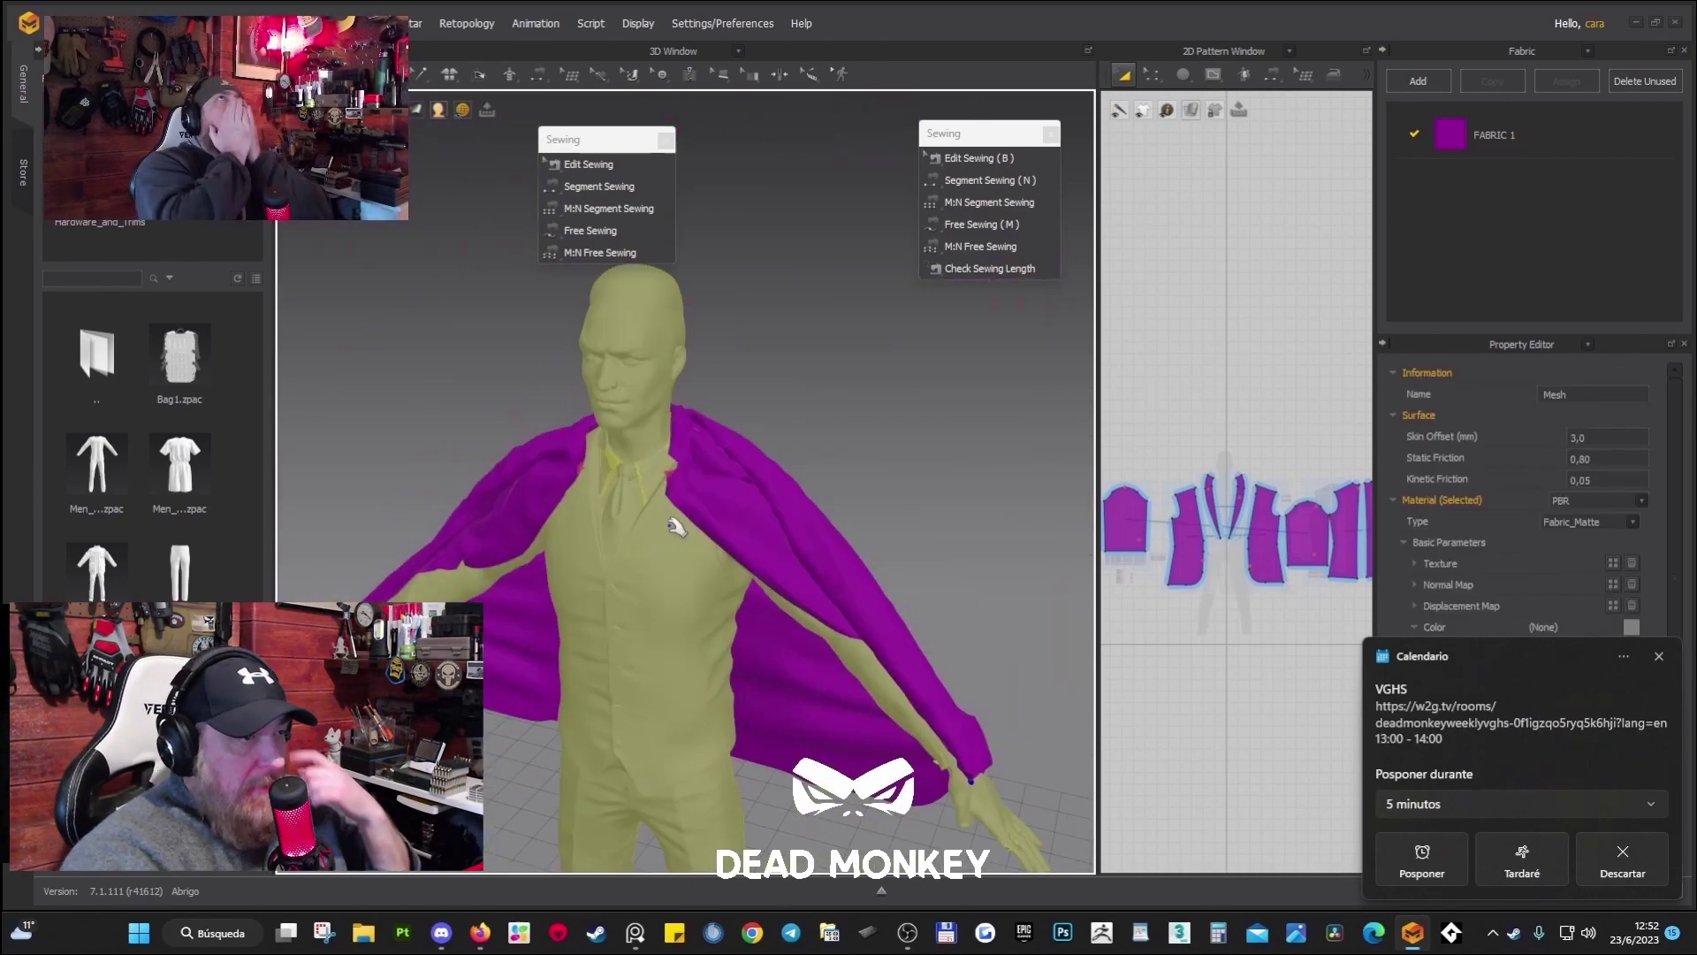
pyautogui.moveTo(543, 769)
pyautogui.mouseDown(button='right')
pyautogui.moveTo(863, 372)
pyautogui.moveTo(730, 690)
pyautogui.mouseUp(button='right')
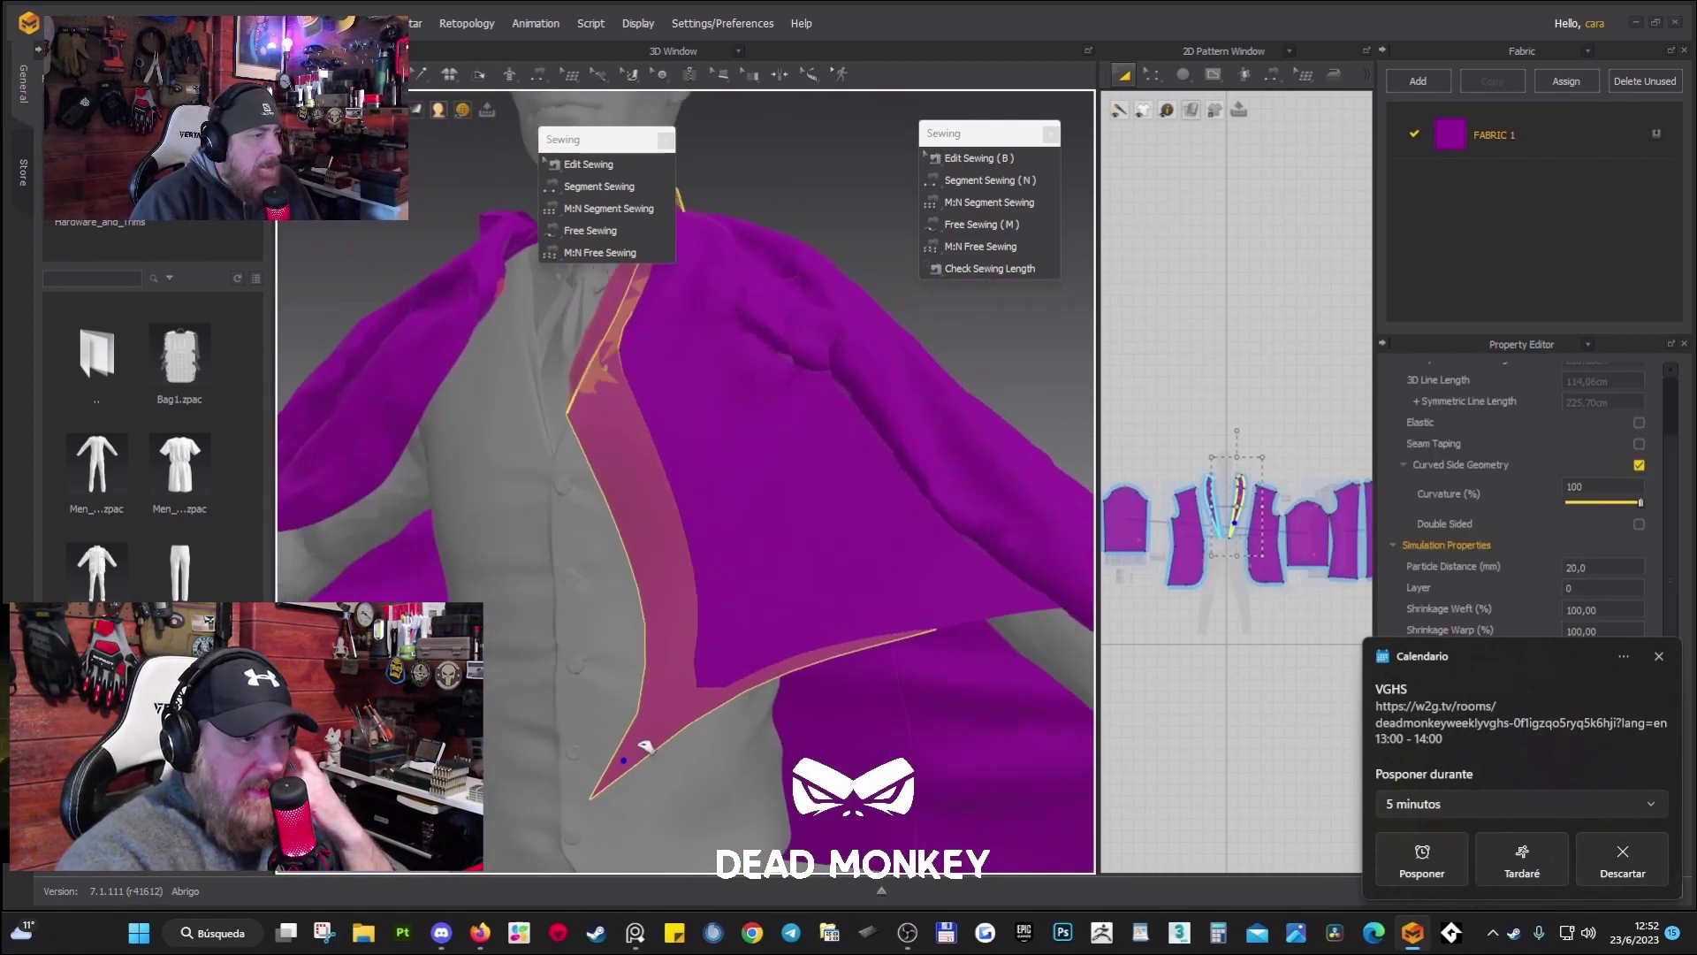
pyautogui.click(730, 690)
pyautogui.moveTo(621, 589)
pyautogui.mouseDown(button='right')
pyautogui.moveTo(899, 621)
pyautogui.moveTo(682, 530)
pyautogui.moveTo(841, 569)
pyautogui.moveTo(710, 397)
pyautogui.mouseUp(button='right')
pyautogui.scroll(2, 710, 397)
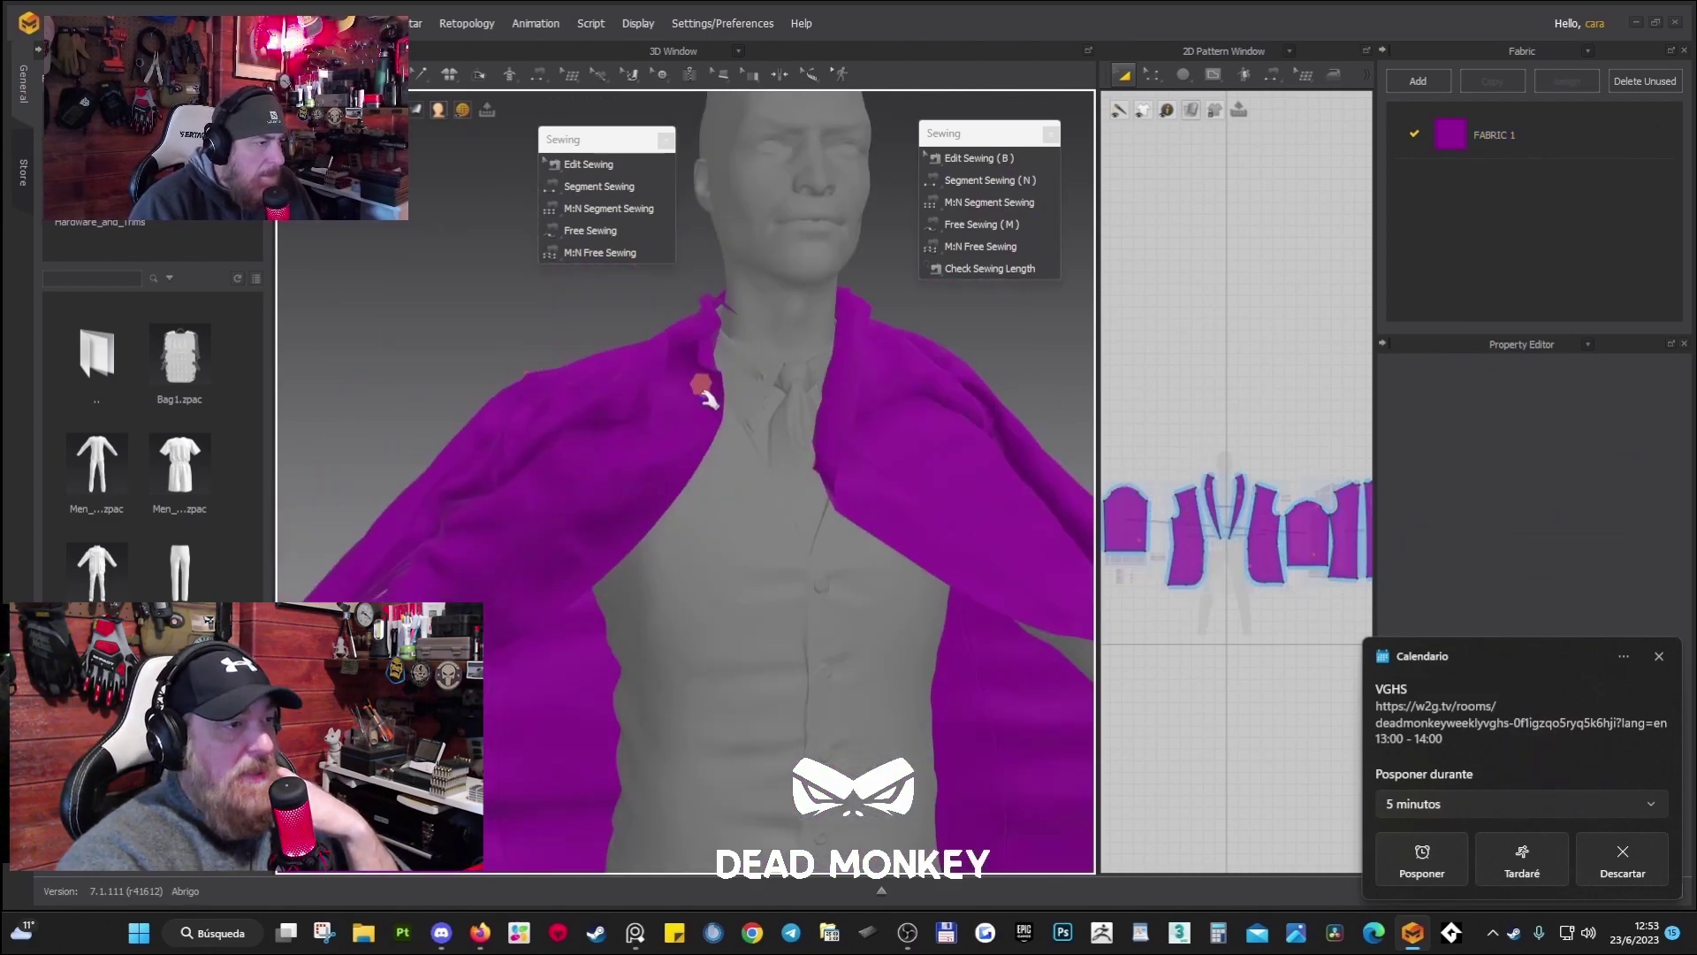
pyautogui.scroll(3, 757, 447)
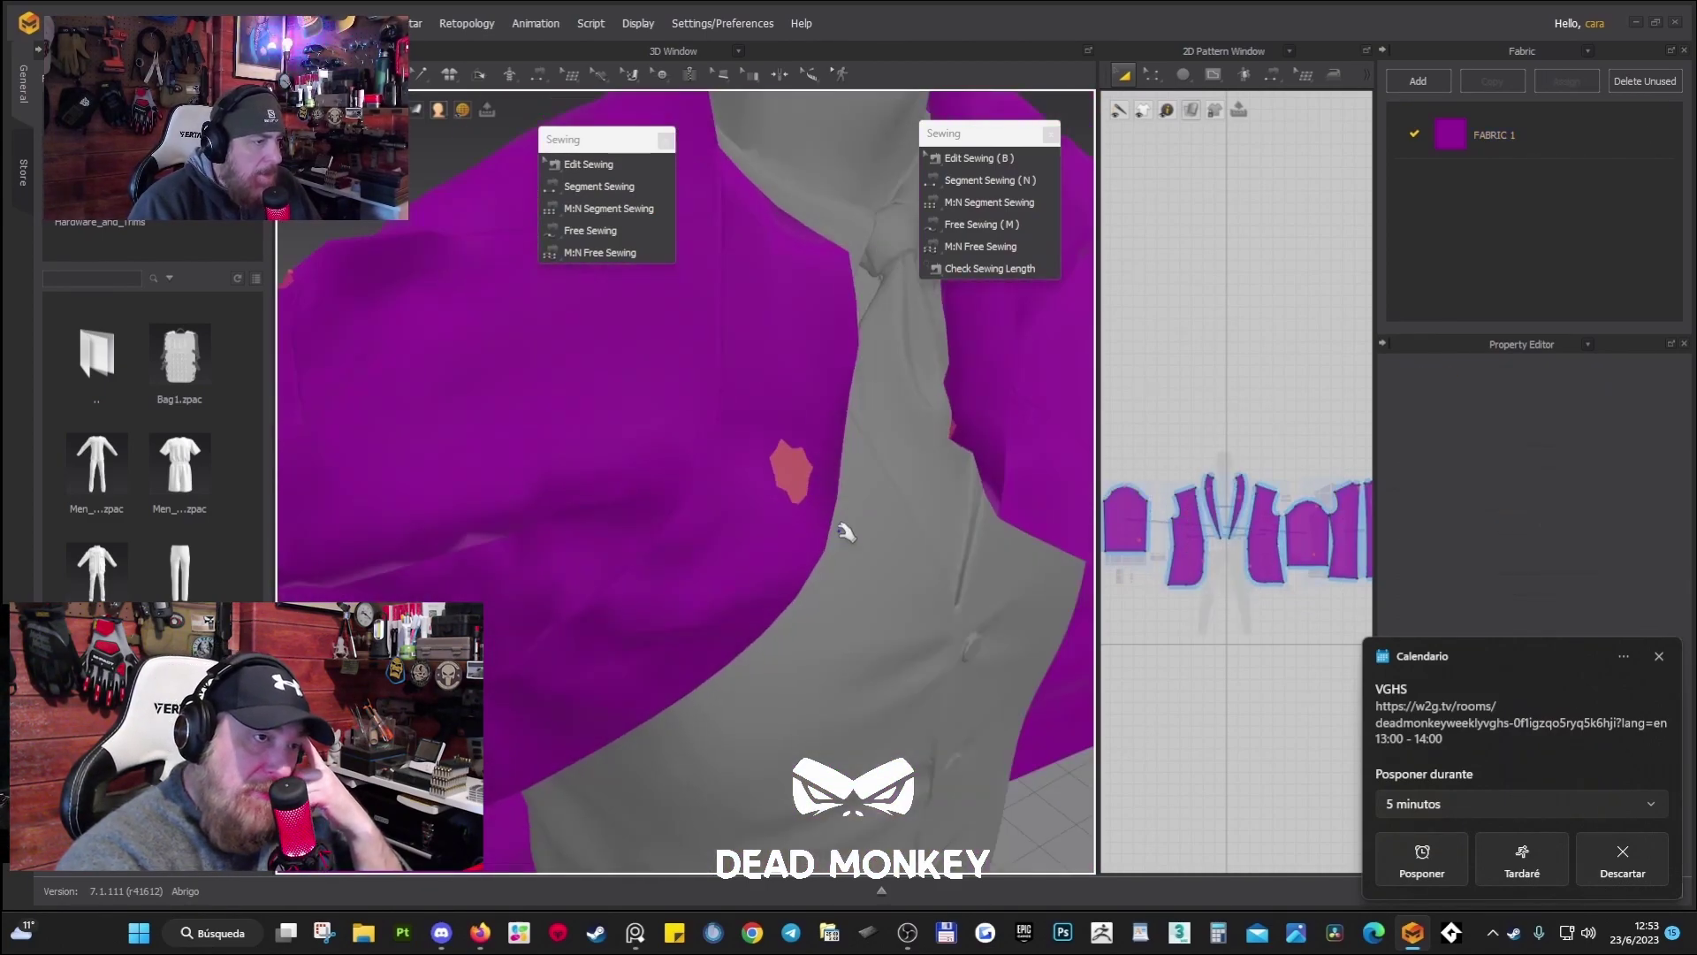
pyautogui.scroll(-5, 821, 500)
pyautogui.click(768, 657)
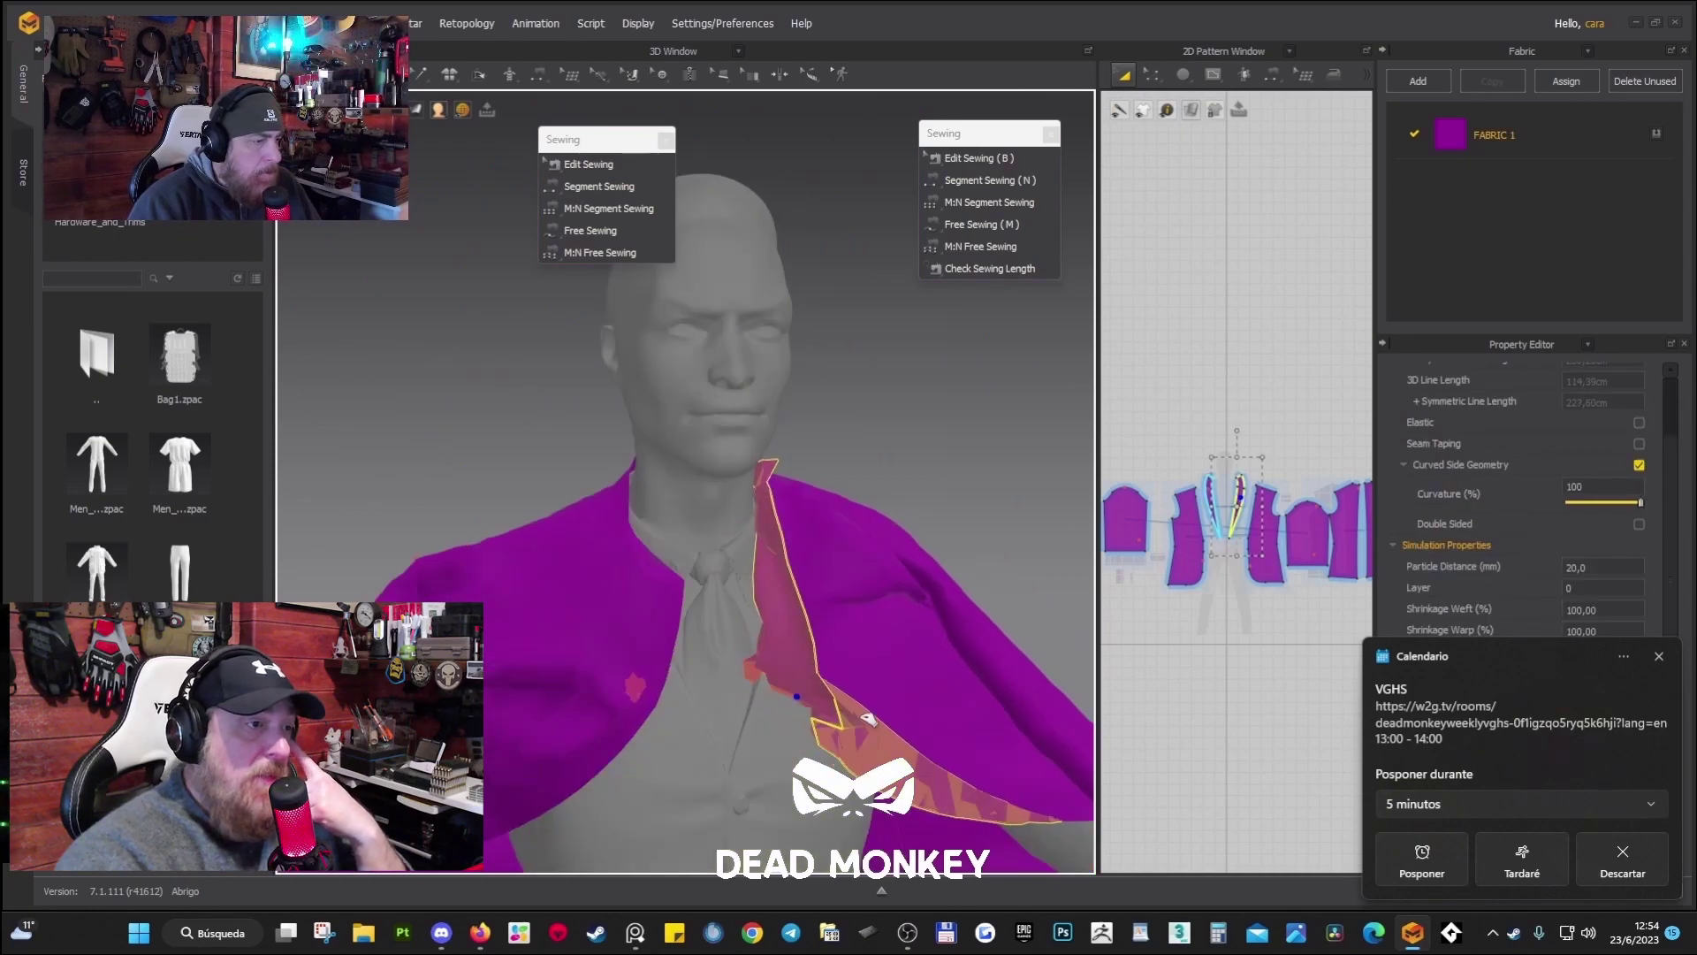
pyautogui.moveTo(769, 531); pyautogui.dragTo(769, 642, button='right')
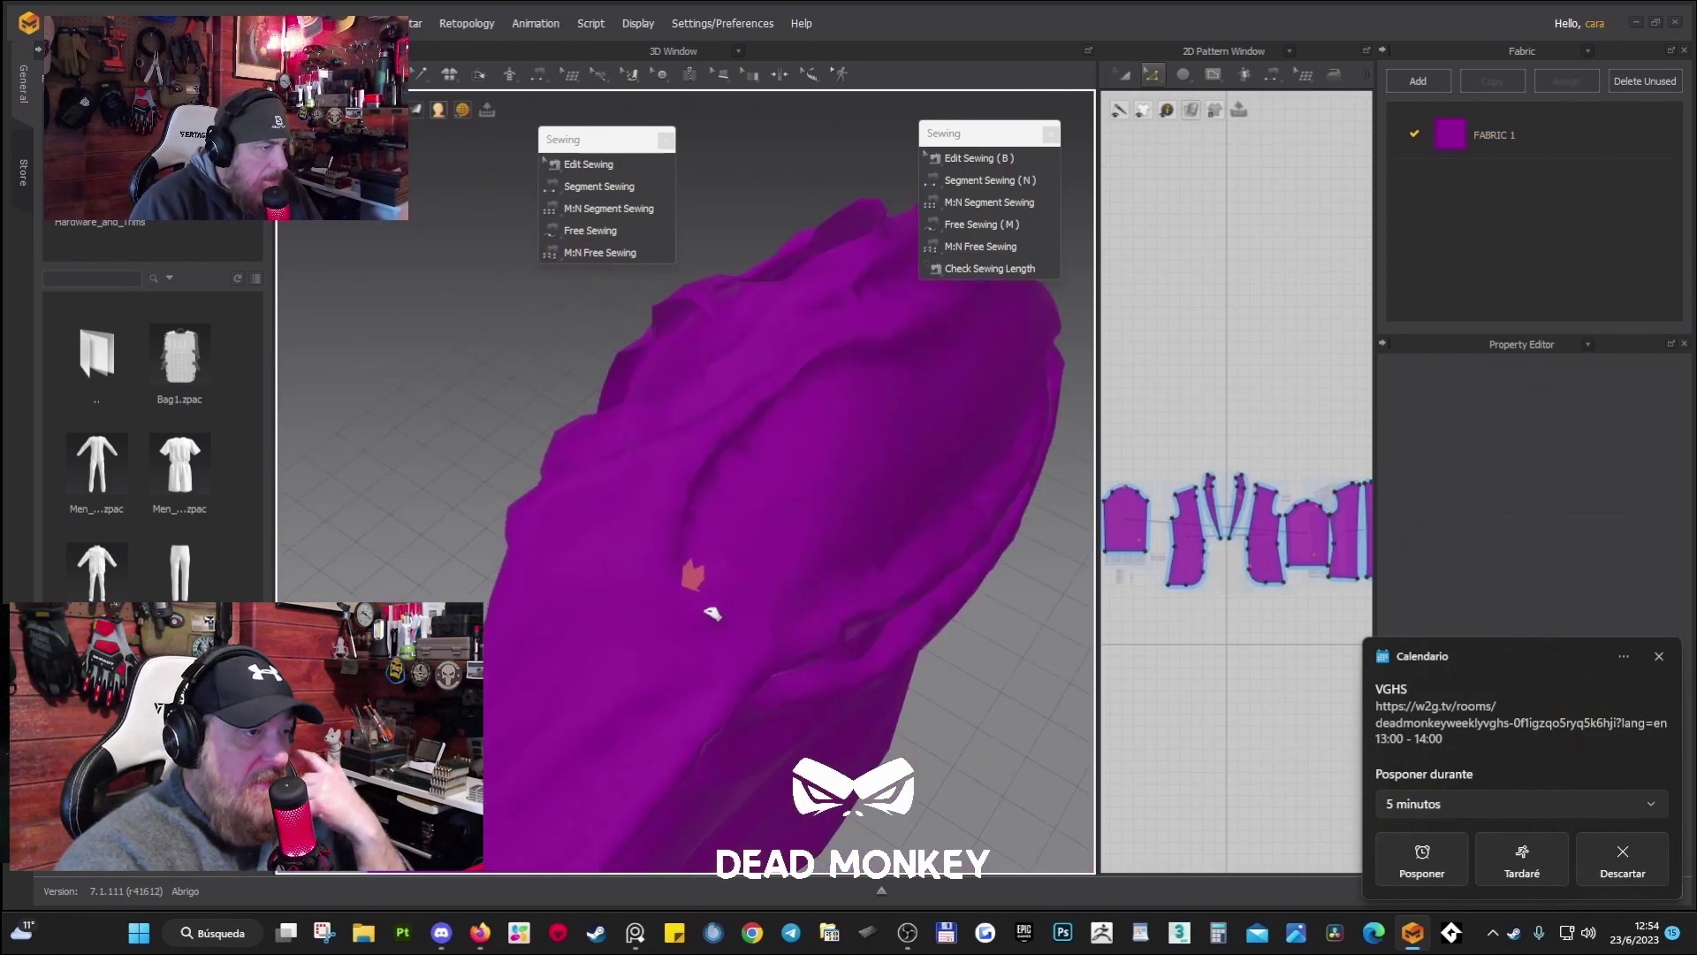
pyautogui.moveTo(746, 568); pyautogui.dragTo(519, 488, button='right')
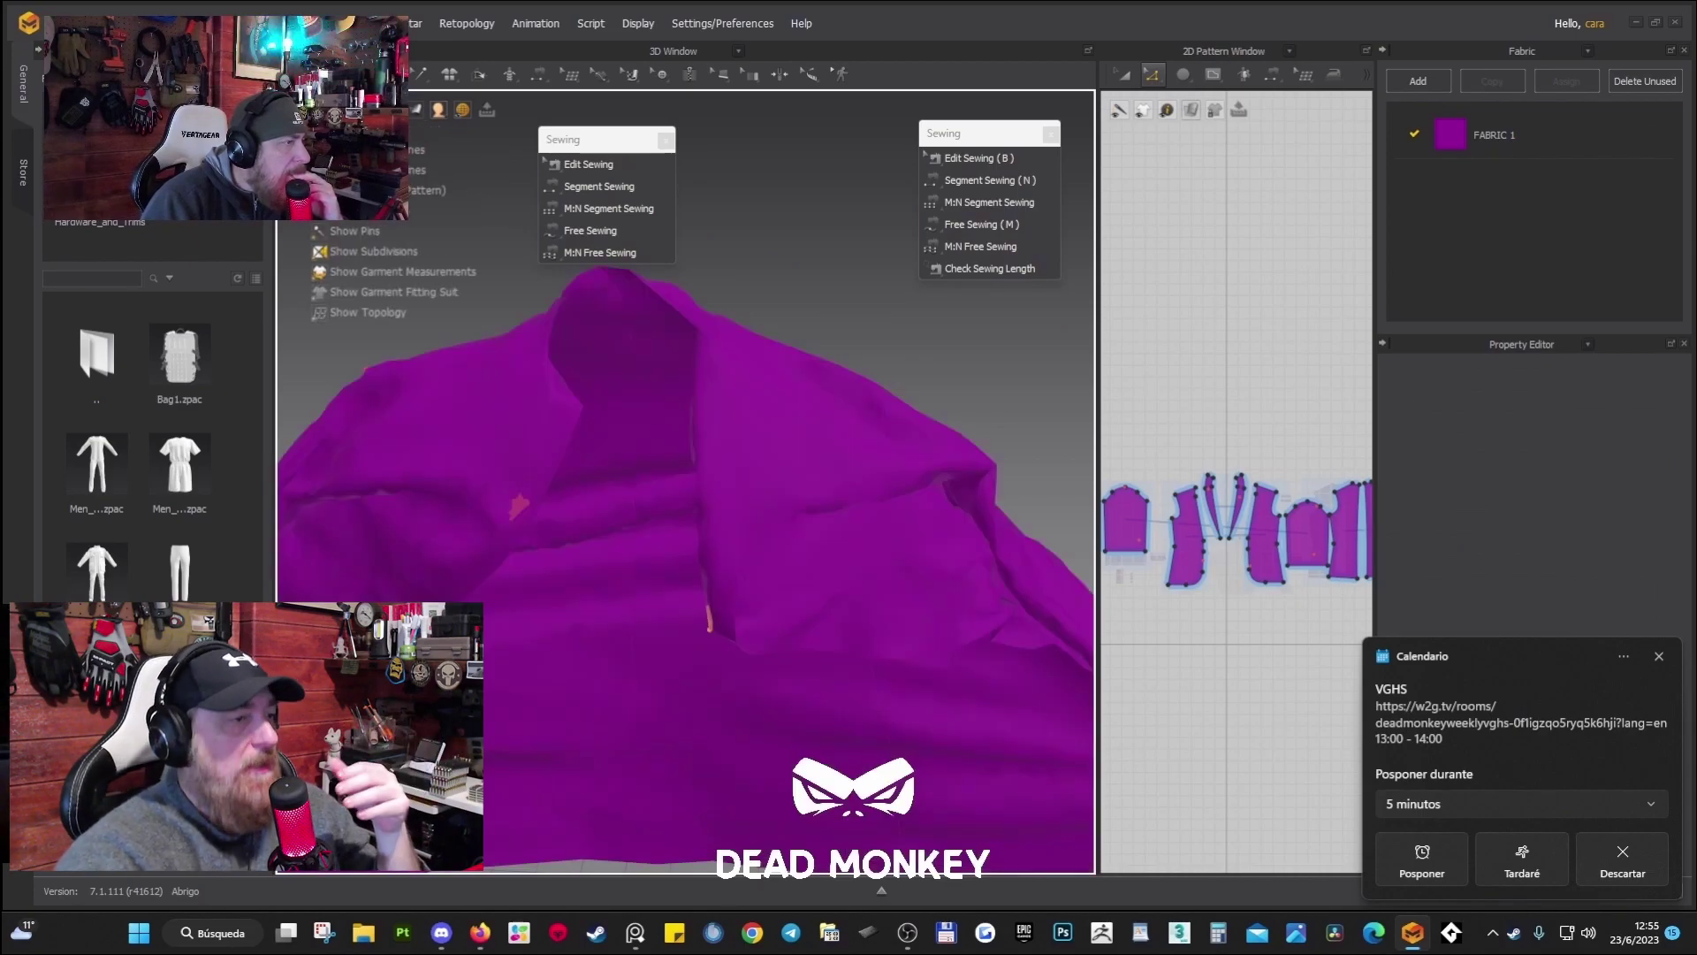
# Step: Reset the view and select the front jacket pieces and opposite lapel, letting the jacket settle
pyautogui.press('super')
pyautogui.press('Escape')
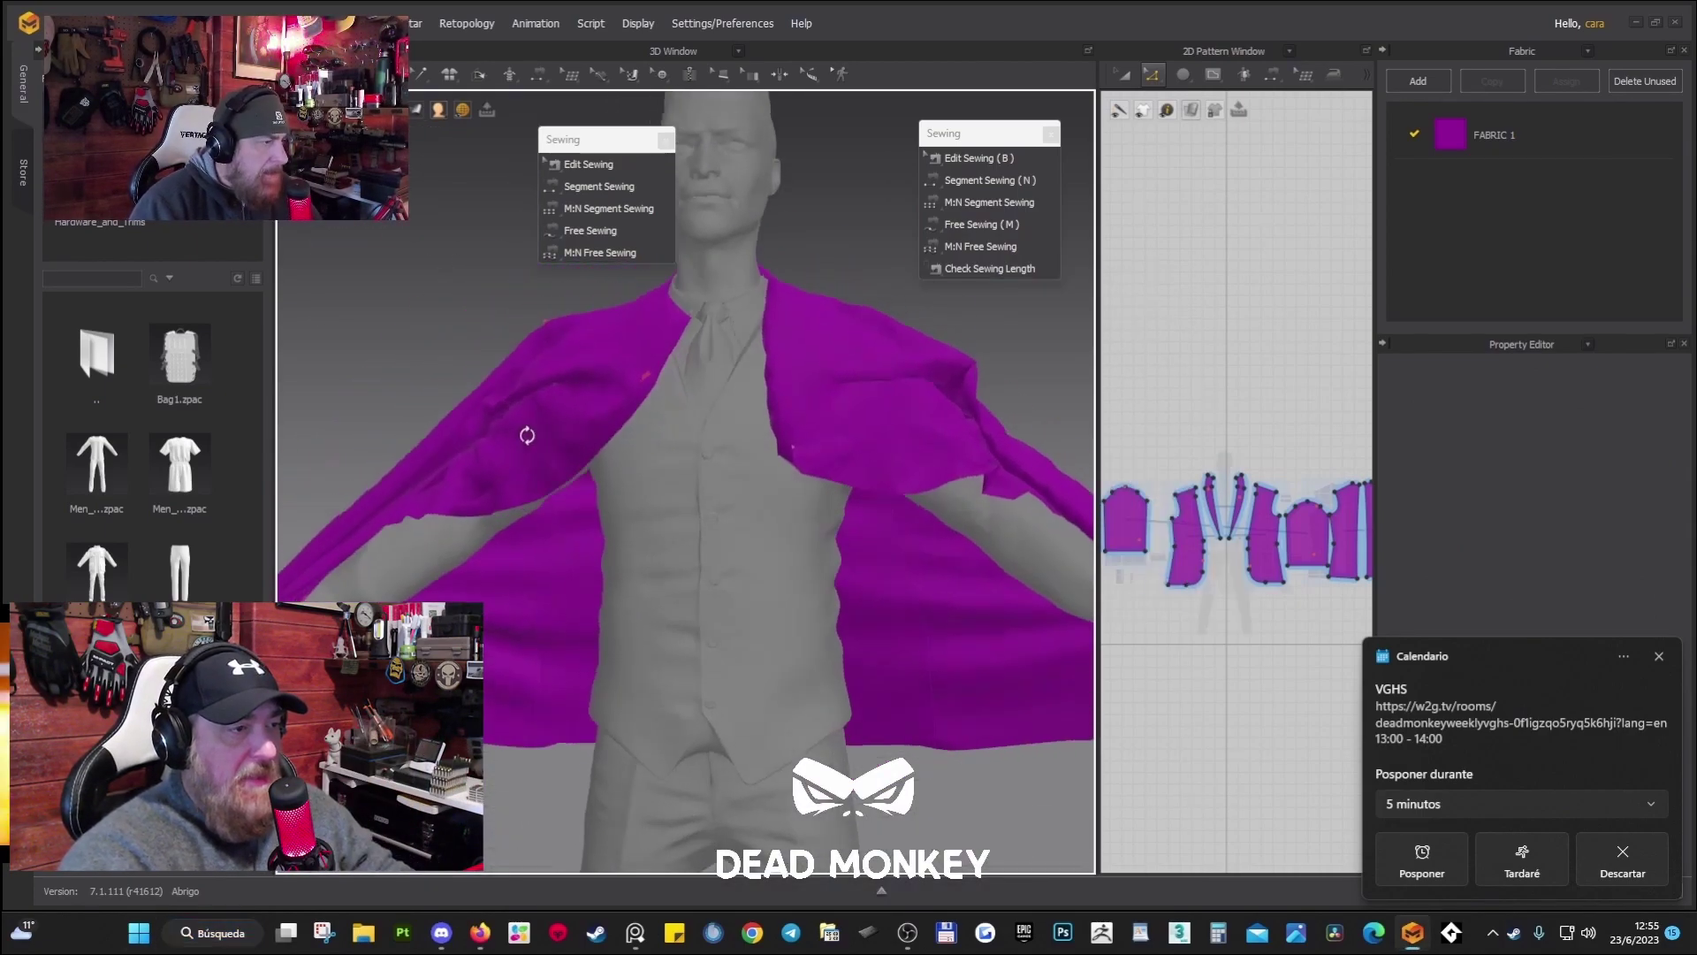
pyautogui.click(527, 427)
pyautogui.moveTo(908, 351); pyautogui.dragTo(720, 469, button='right')
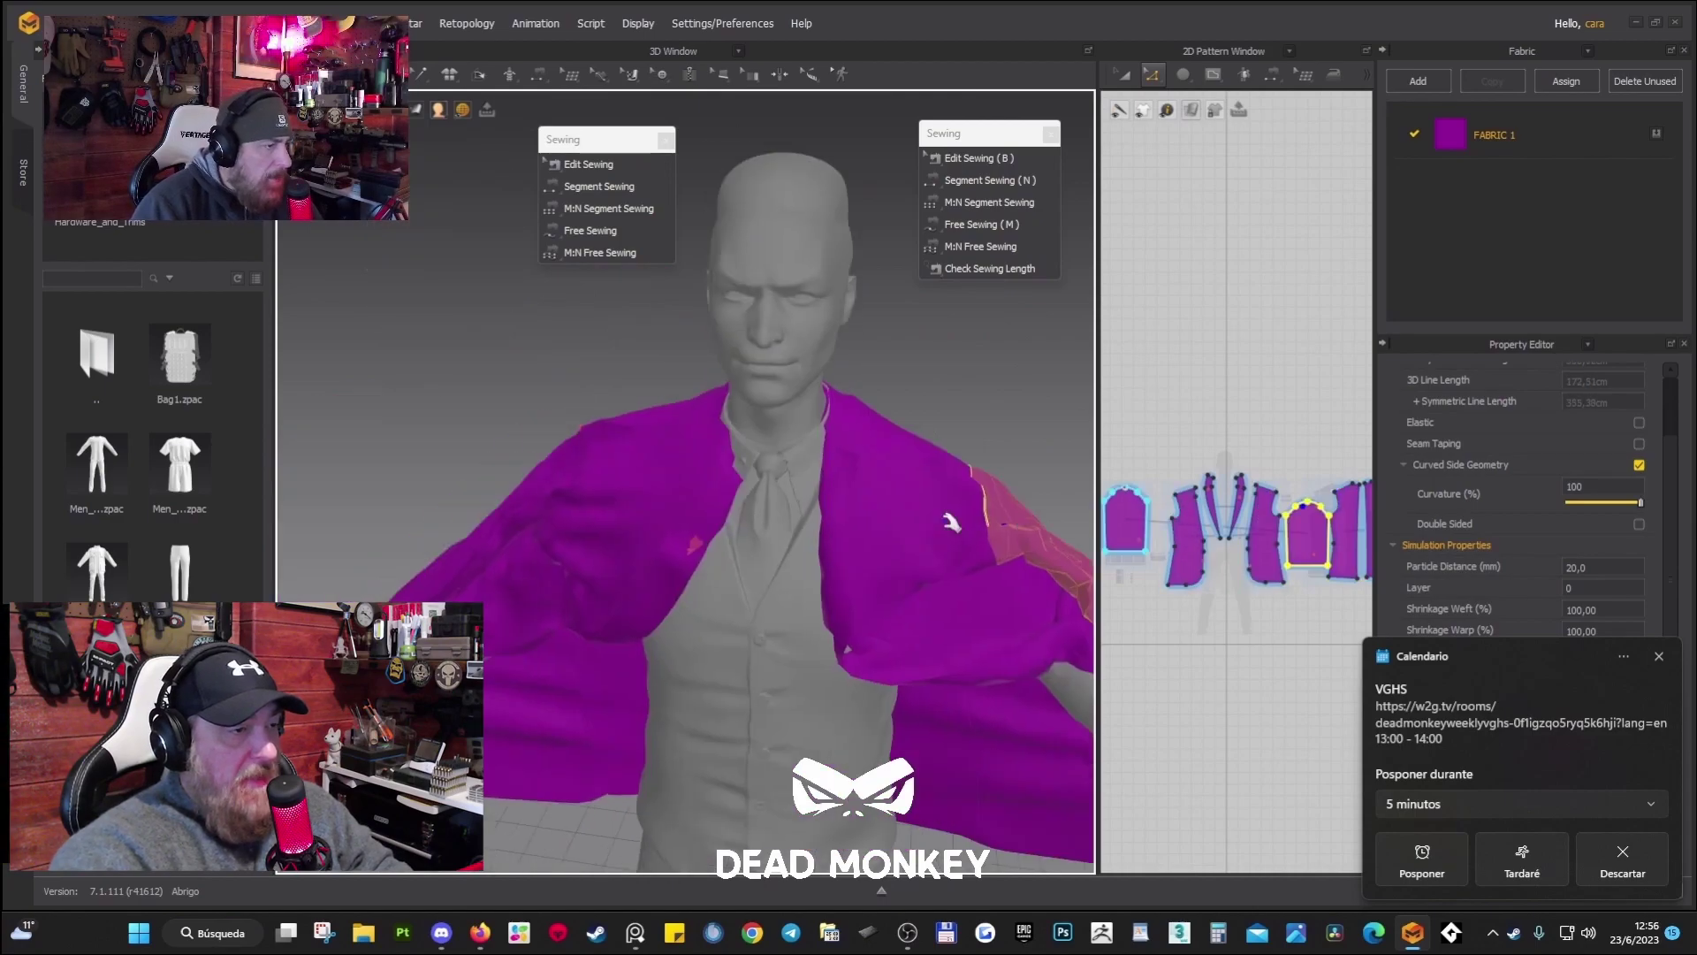
pyautogui.click(721, 469)
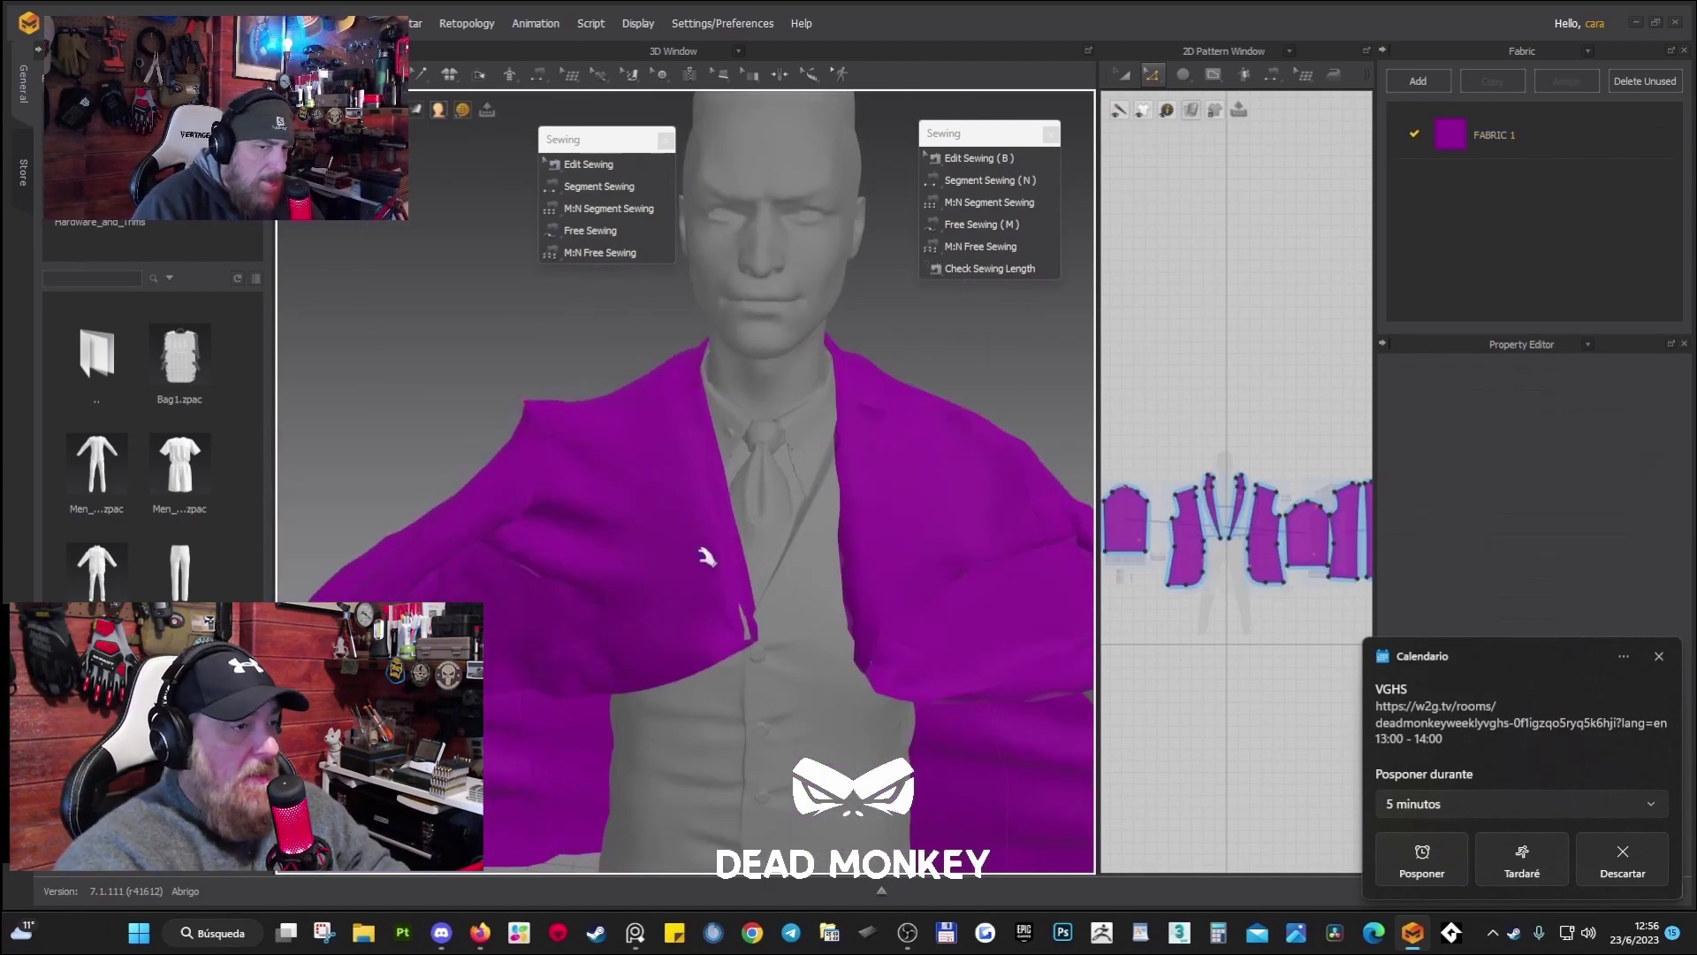
pyautogui.click(756, 570)
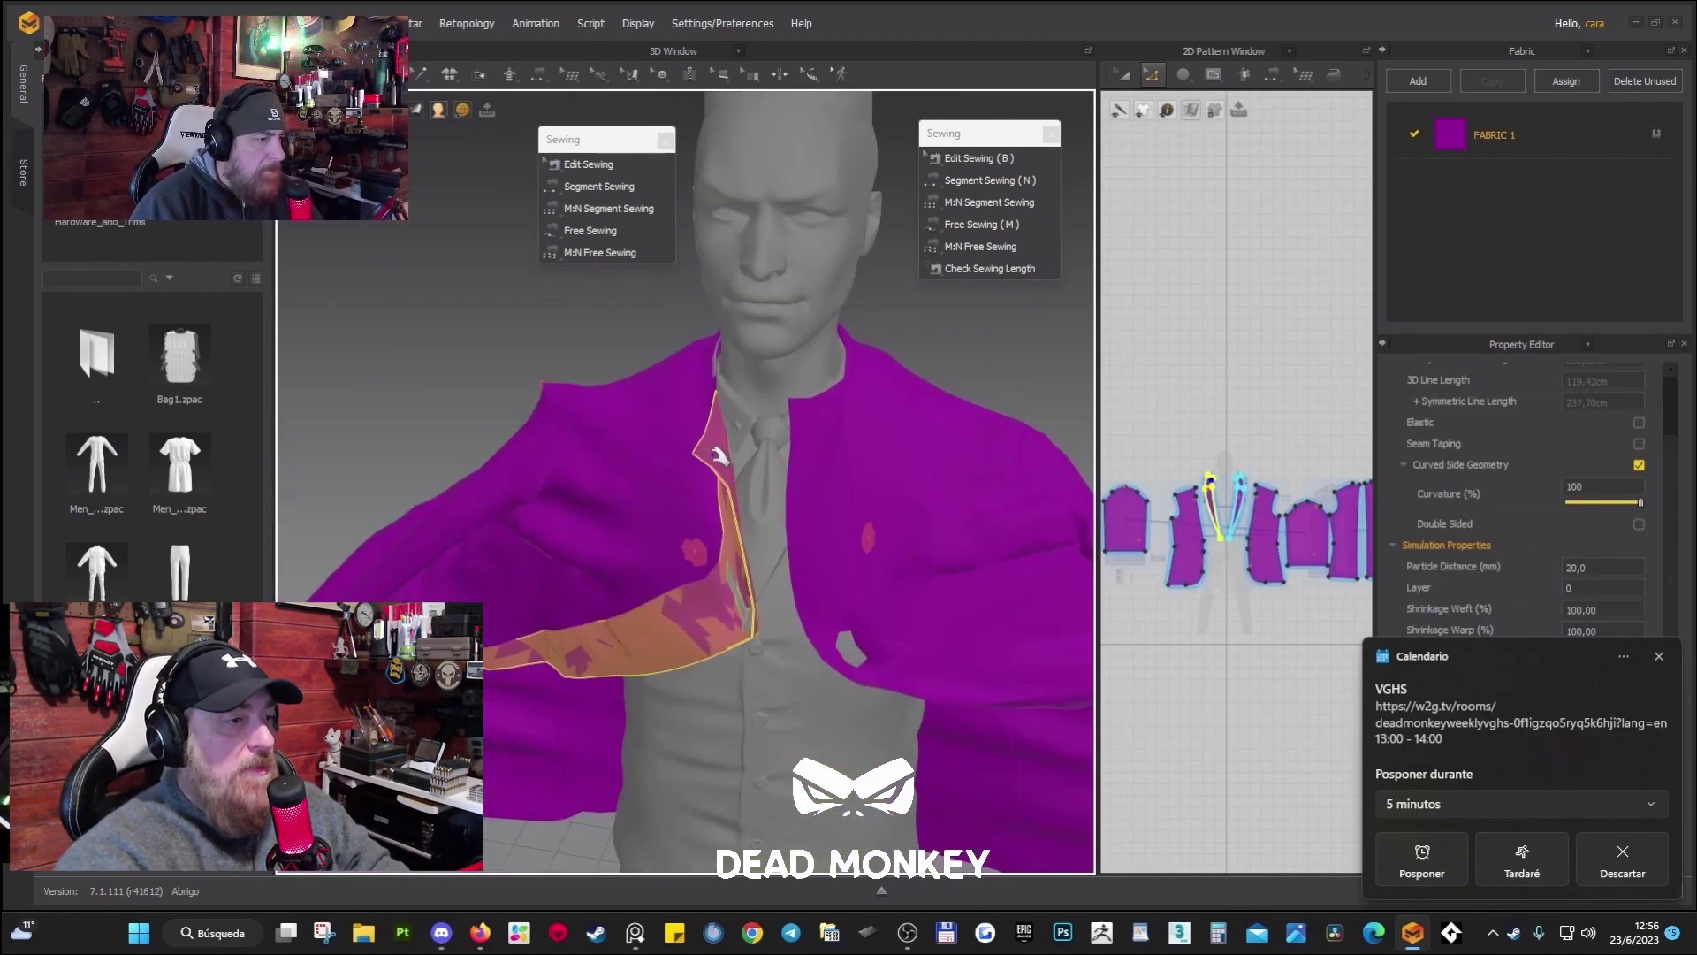
pyautogui.click(566, 425)
# Step: Reset the sleeve piece's 3D arrangement from the Pattern context menu
pyautogui.moveTo(565, 424); pyautogui.dragTo(551, 538, button='right')
pyautogui.scroll(5, 552, 537)
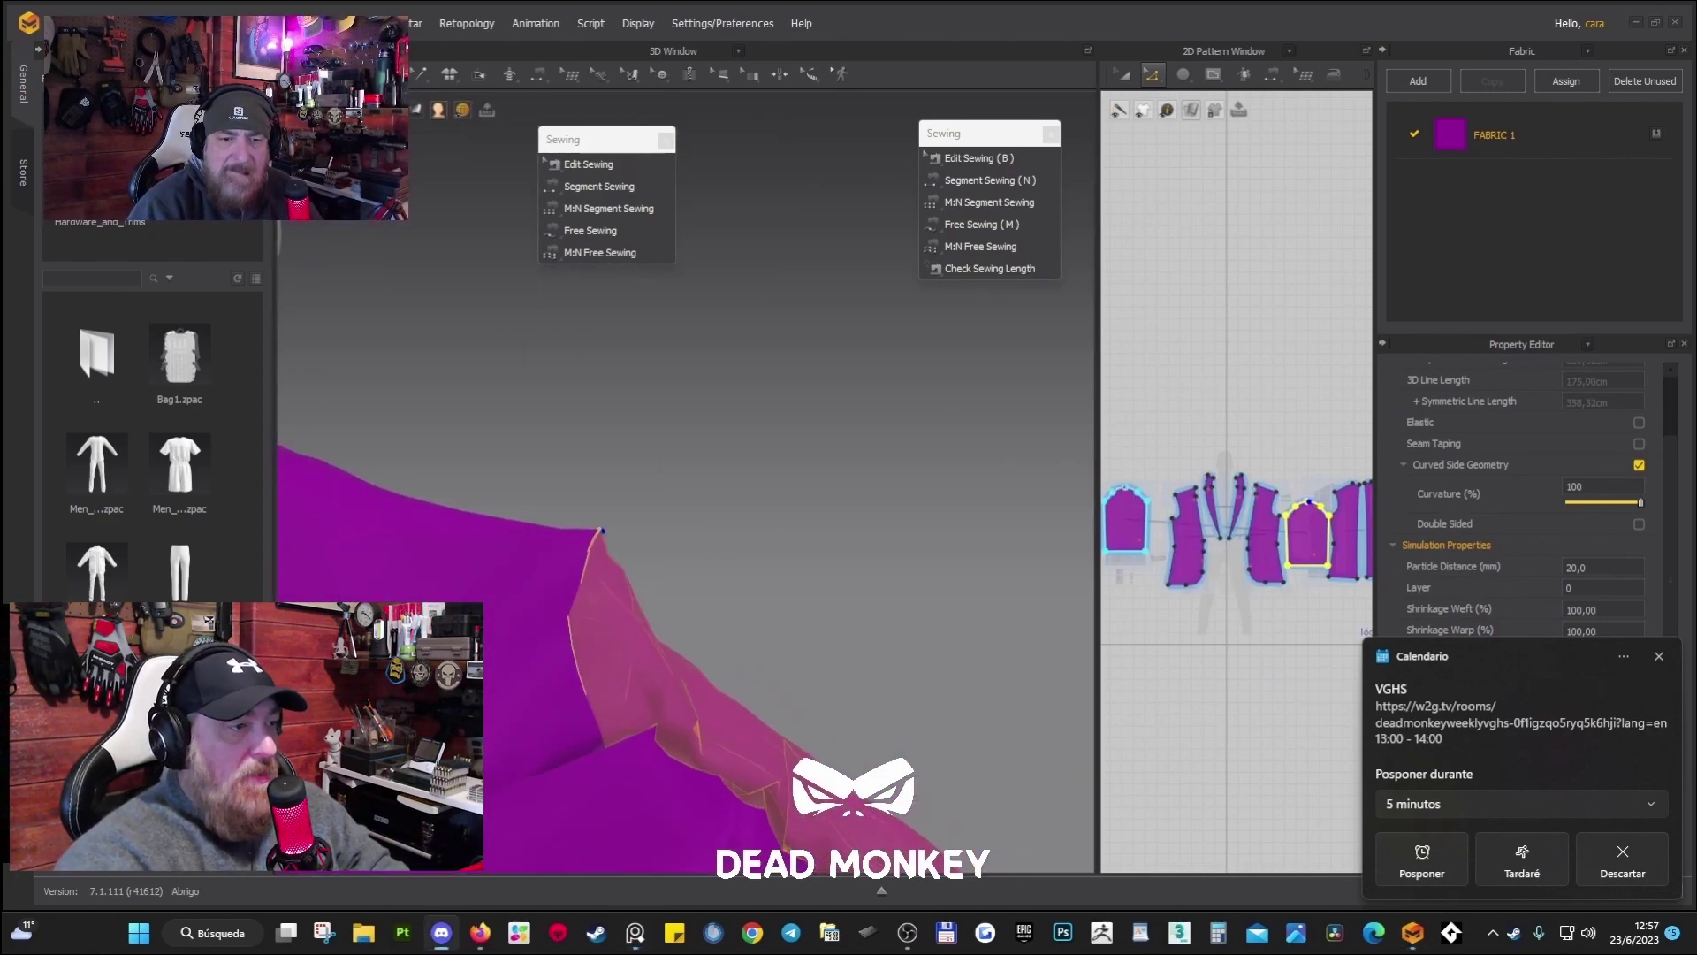
pyautogui.scroll(-5, 928, 601)
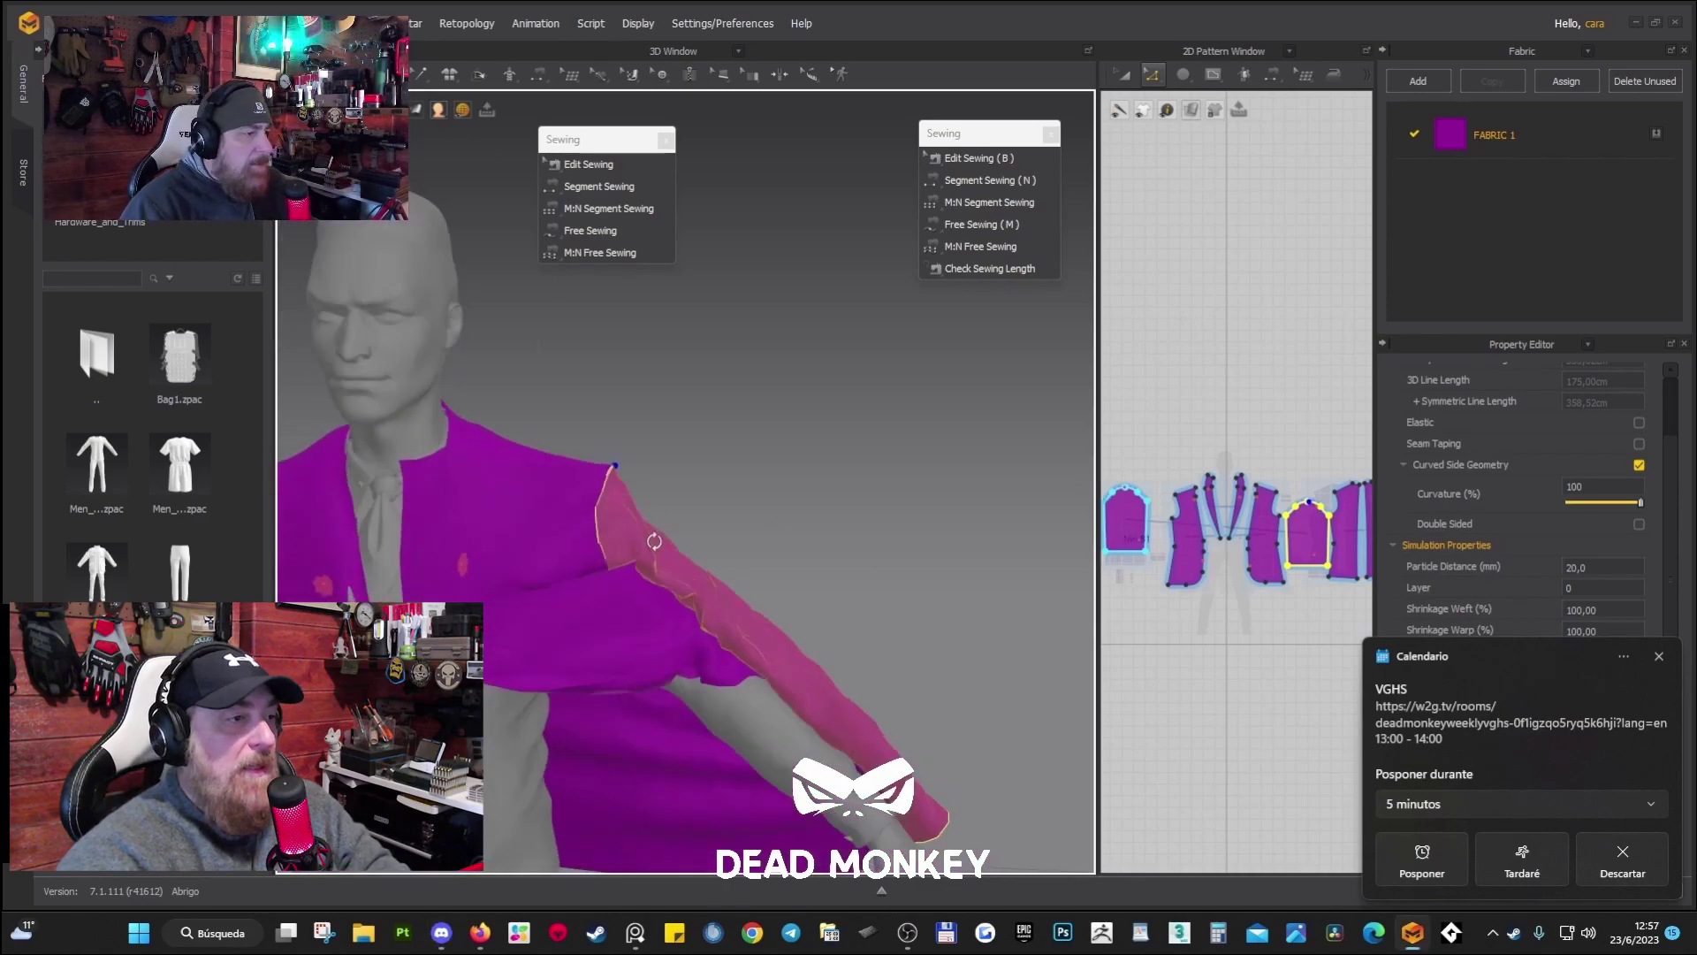
pyautogui.scroll(-3, 928, 601)
pyautogui.scroll(-3, 928, 601)
pyautogui.scroll(3, 928, 601)
pyautogui.rightClick(928, 601)
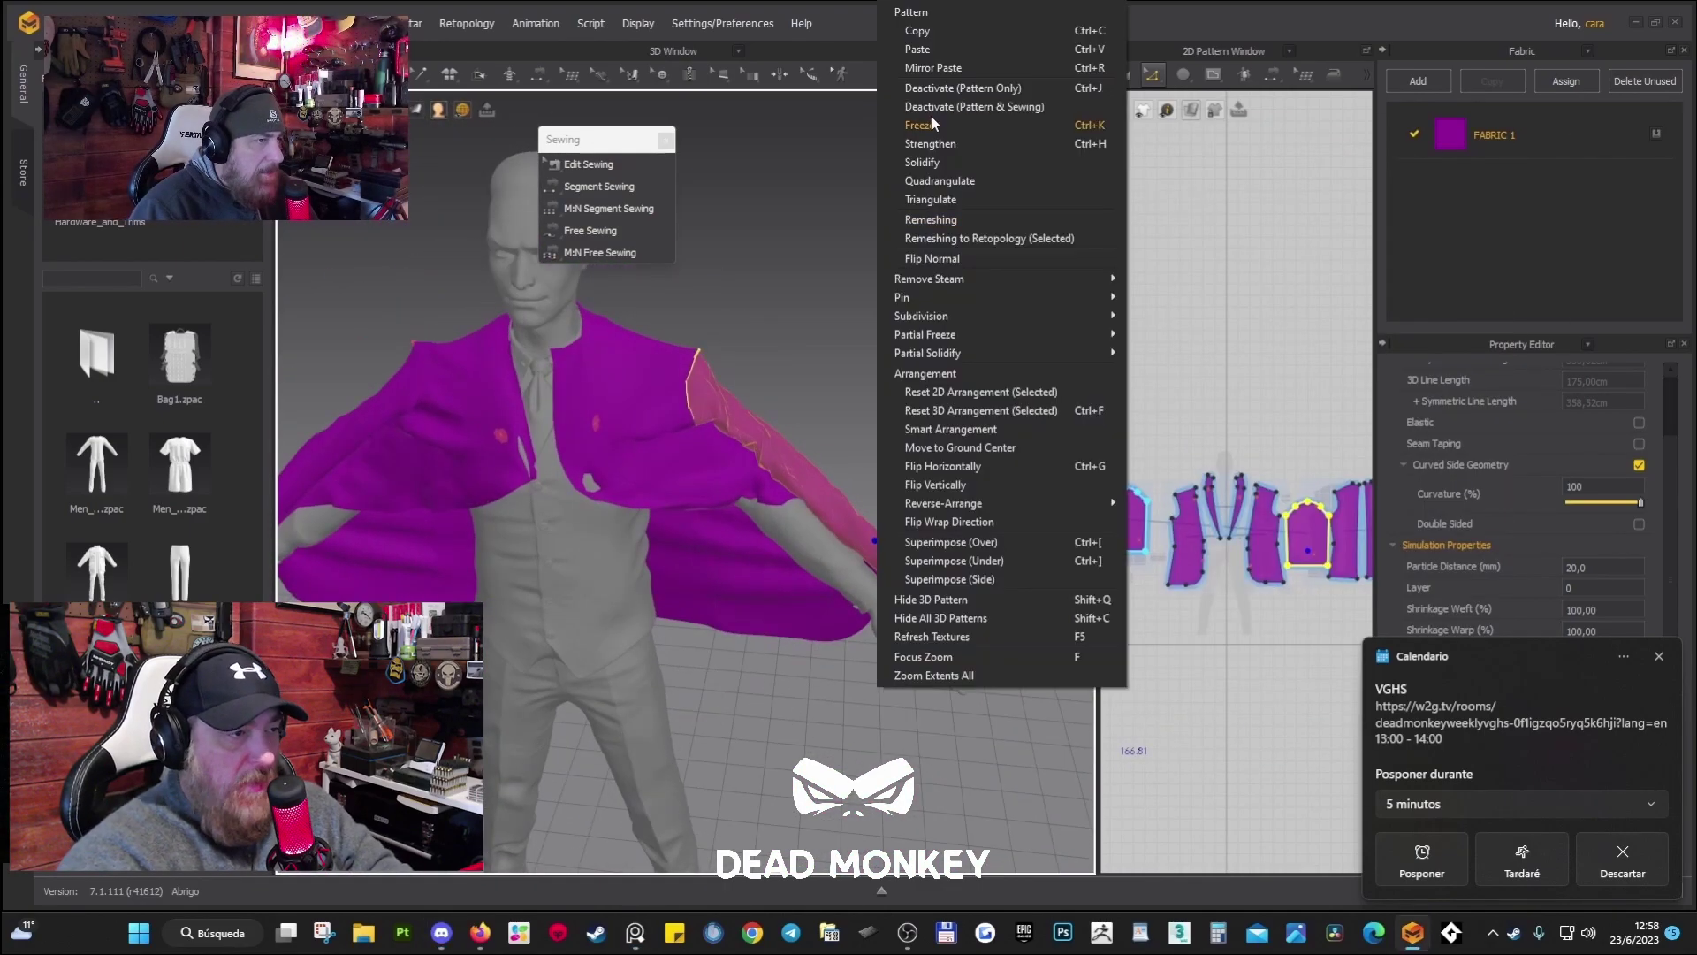
pyautogui.click(928, 124)
pyautogui.moveTo(928, 124); pyautogui.dragTo(745, 672, button='right')
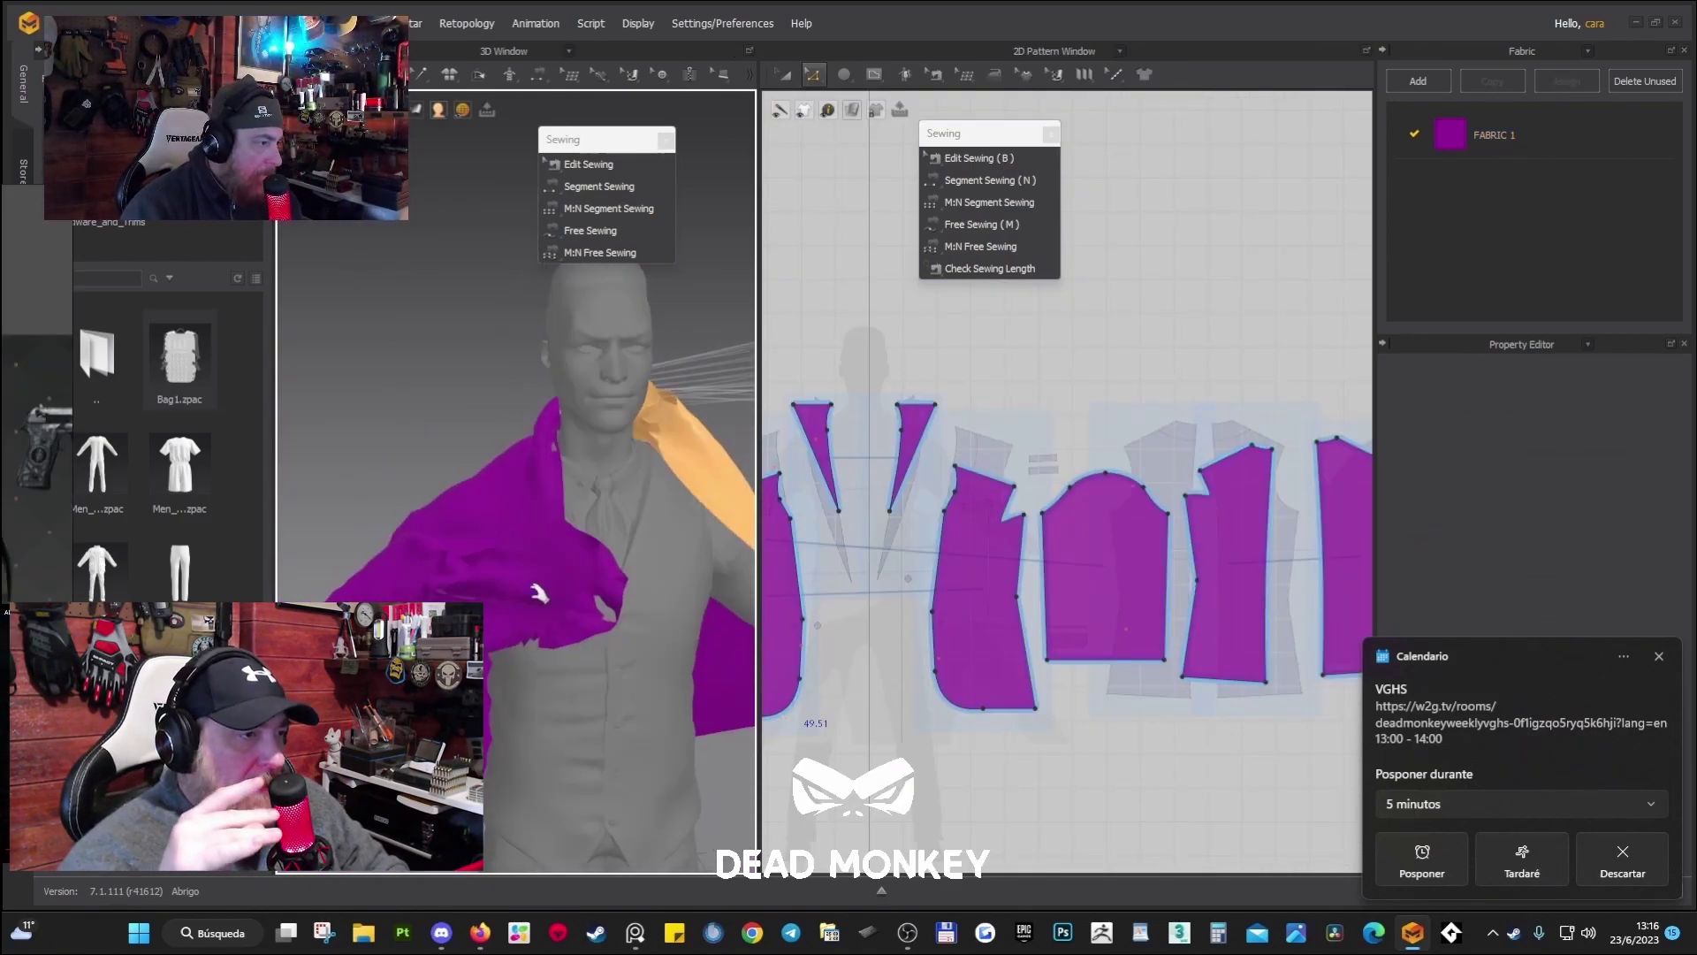
pyautogui.click(618, 628)
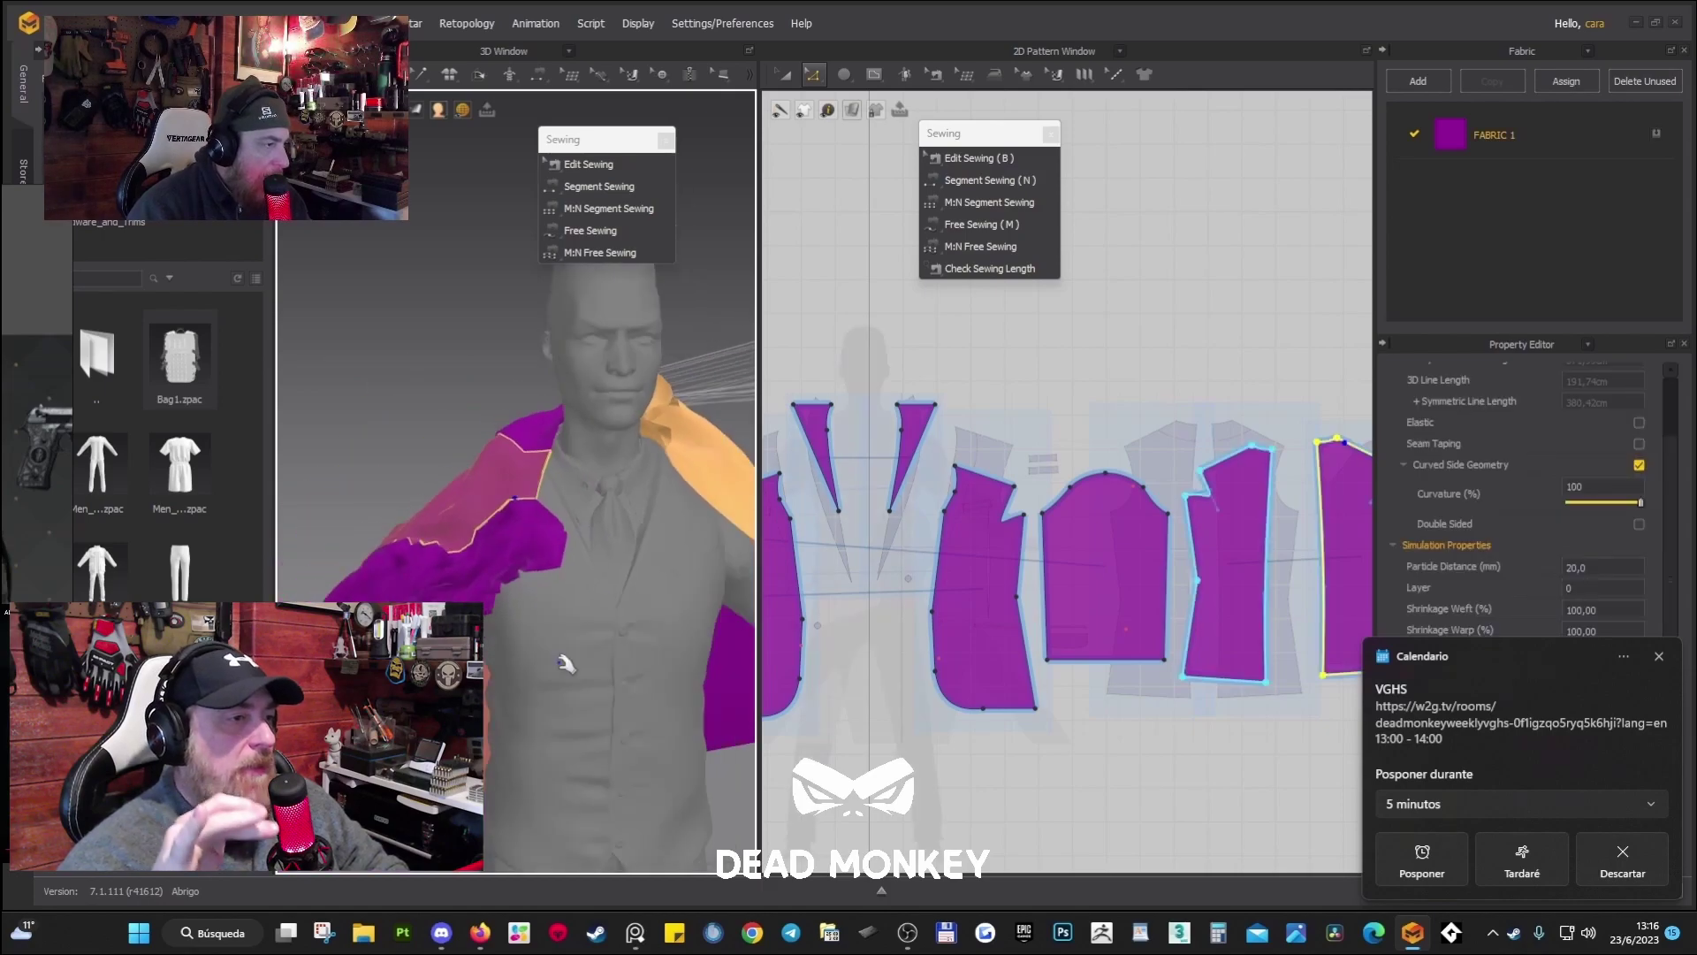
pyautogui.moveTo(565, 663)
pyautogui.mouseDown(button='right')
pyautogui.moveTo(601, 537)
pyautogui.moveTo(452, 525)
pyautogui.mouseUp(button='right')
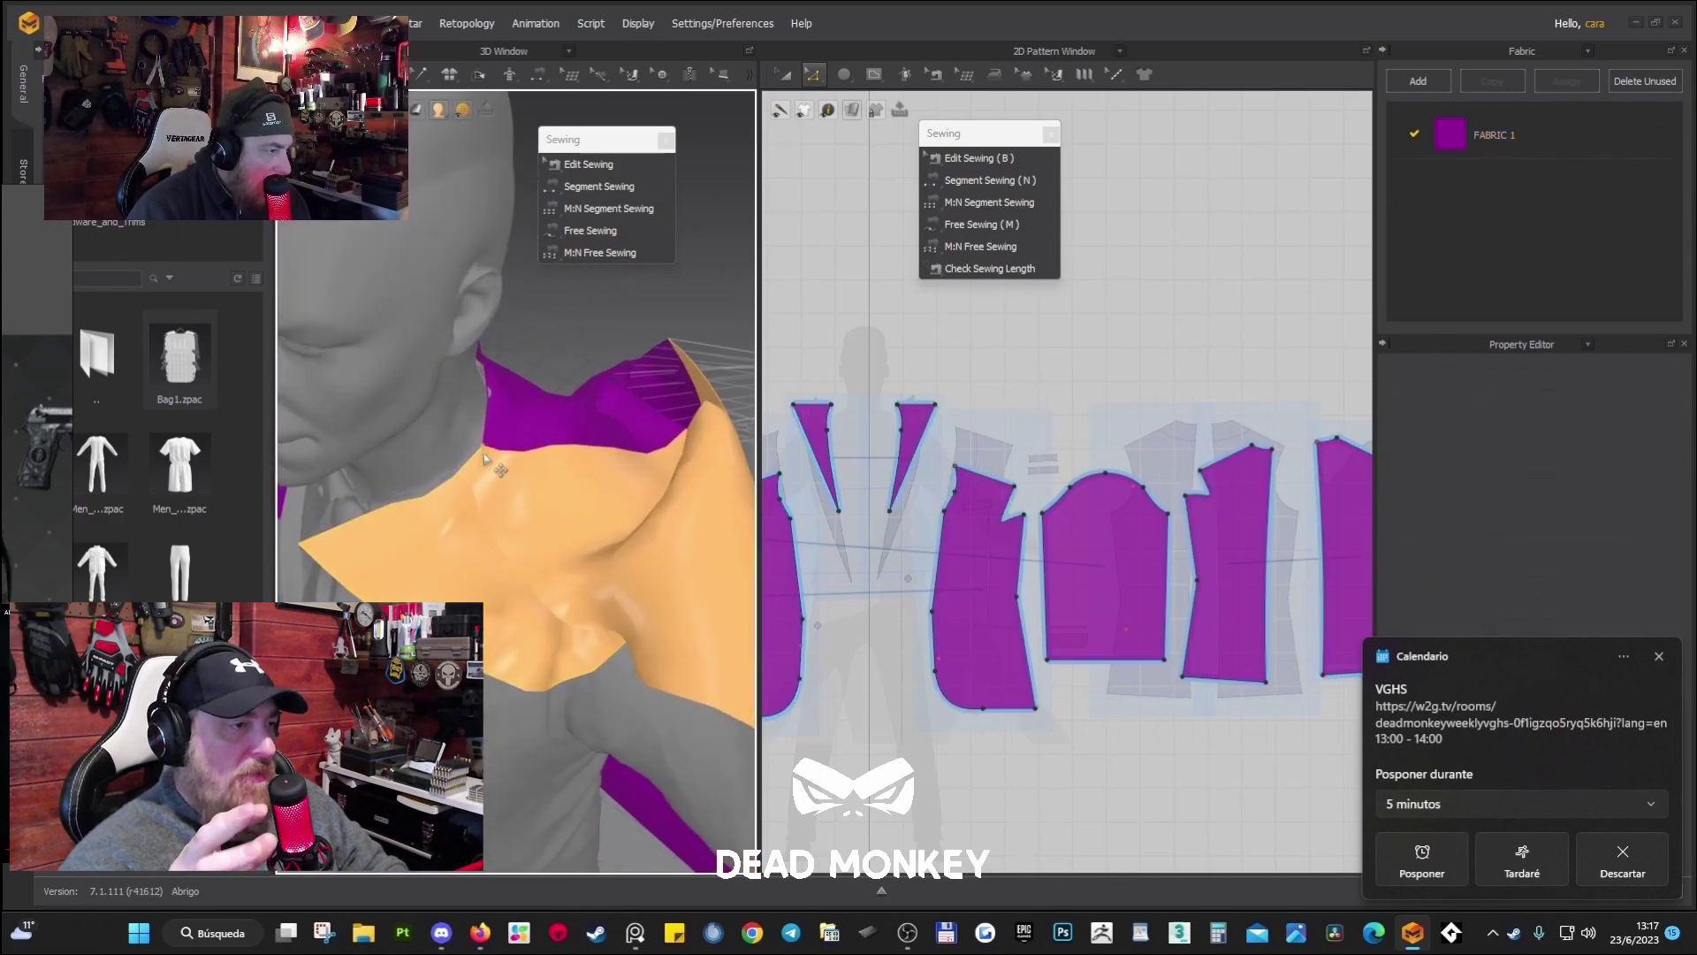
pyautogui.moveTo(502, 544); pyautogui.dragTo(916, 435, button='right')
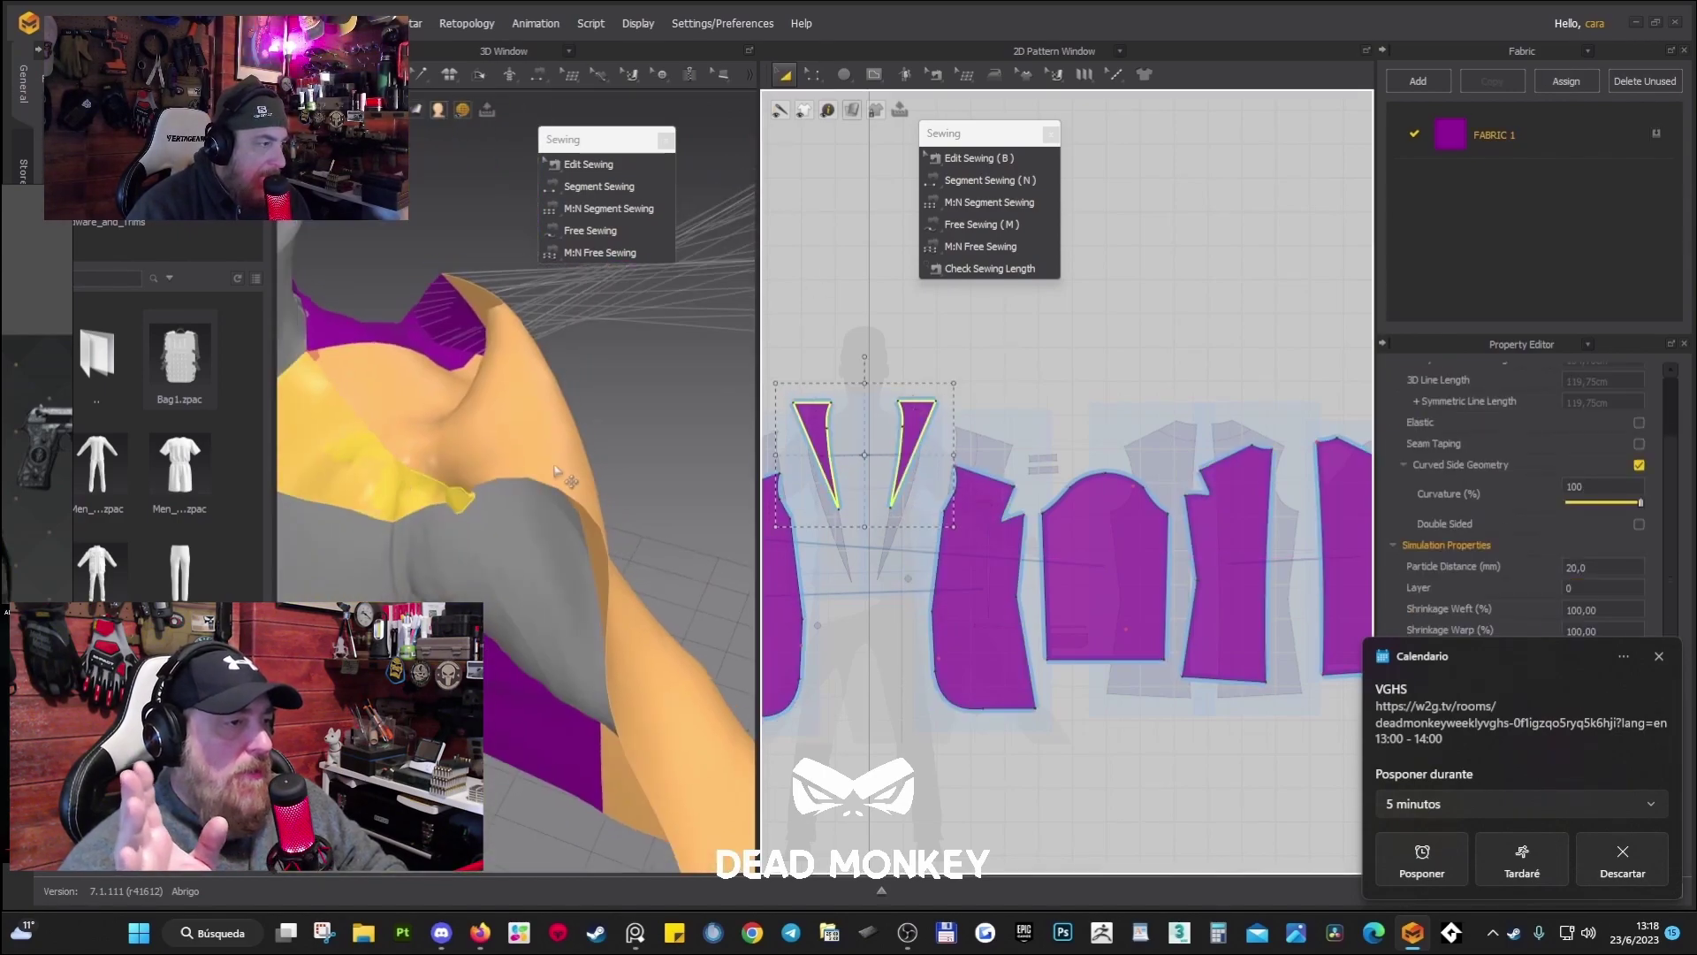
pyautogui.moveTo(500, 474); pyautogui.dragTo(511, 681, button='right')
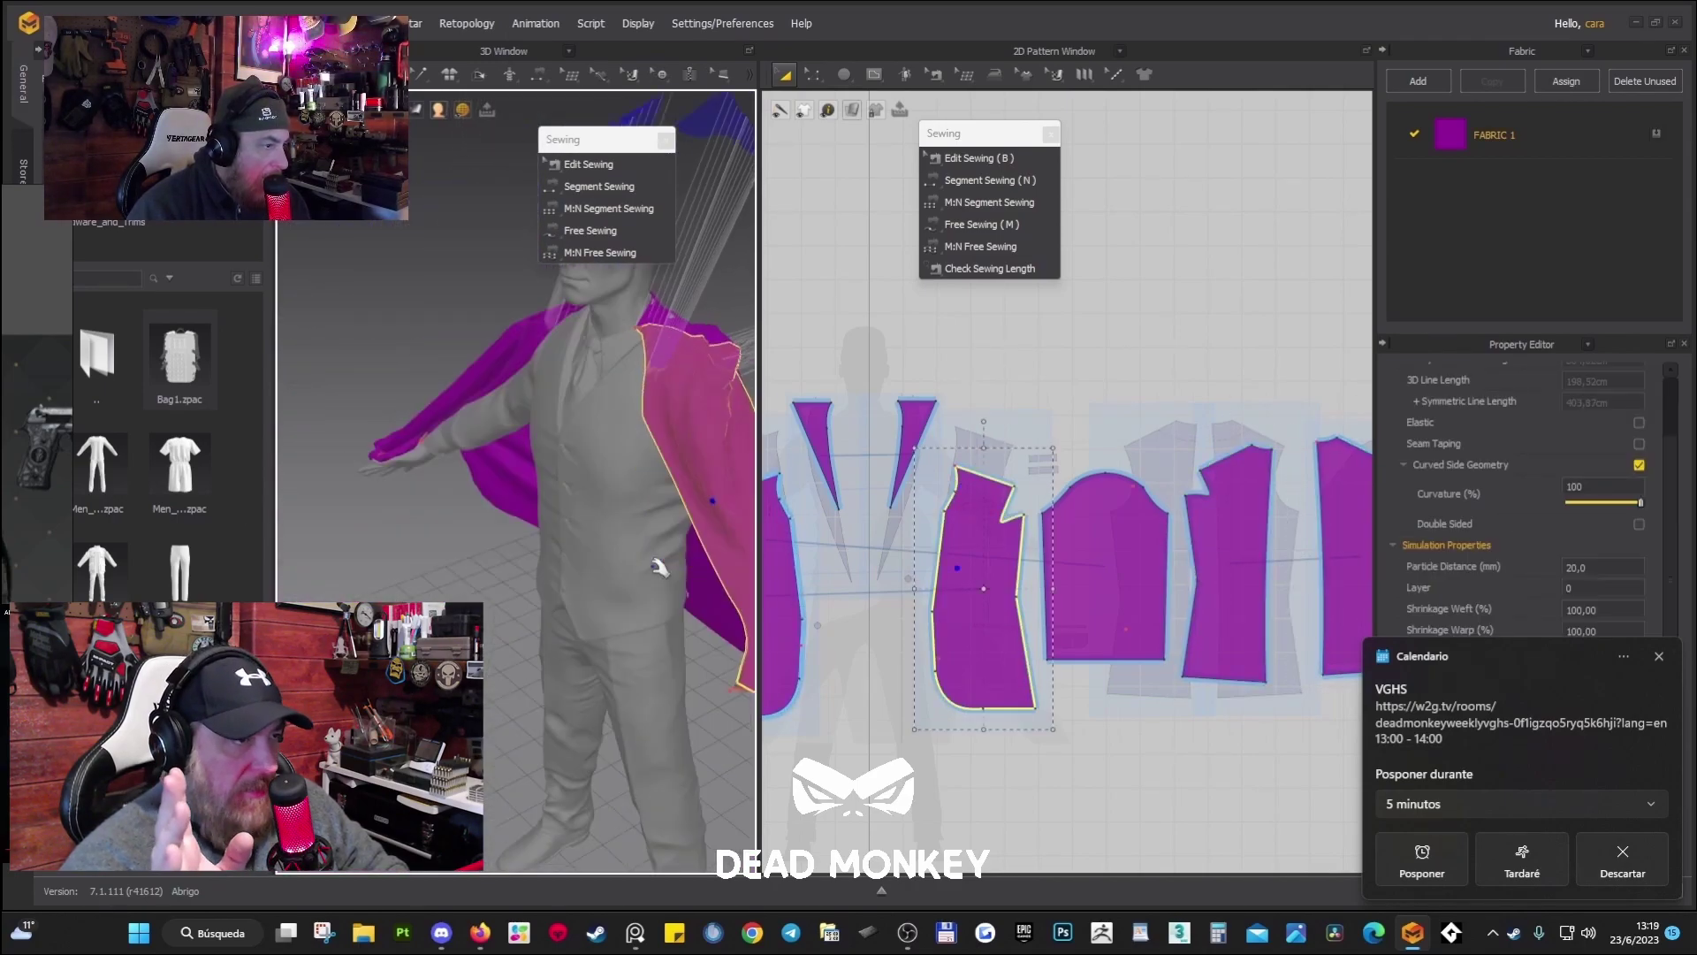
pyautogui.moveTo(658, 566); pyautogui.dragTo(482, 590, button='right')
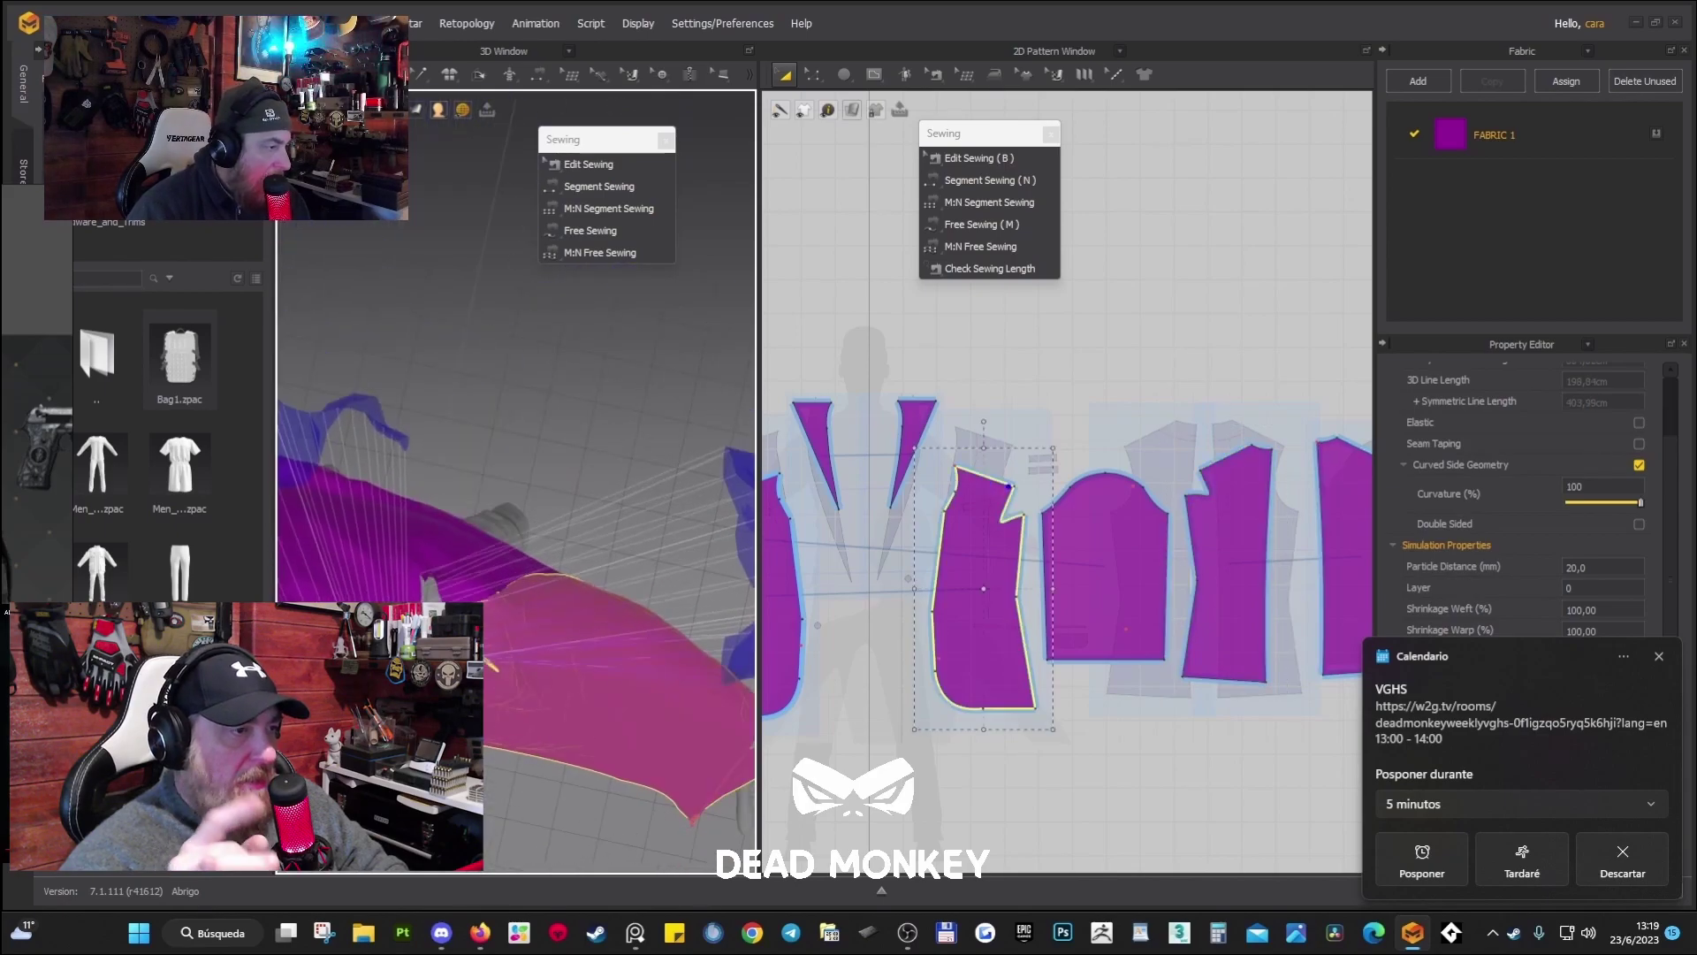
pyautogui.moveTo(492, 665)
pyautogui.mouseDown(button='right')
pyautogui.moveTo(597, 482)
pyautogui.moveTo(502, 455)
pyautogui.moveTo(565, 371)
pyautogui.moveTo(513, 289)
pyautogui.mouseUp(button='right')
pyautogui.click(530, 459)
pyautogui.click(566, 372)
pyautogui.click(521, 380)
pyautogui.moveTo(521, 380); pyautogui.dragTo(528, 831, button='right')
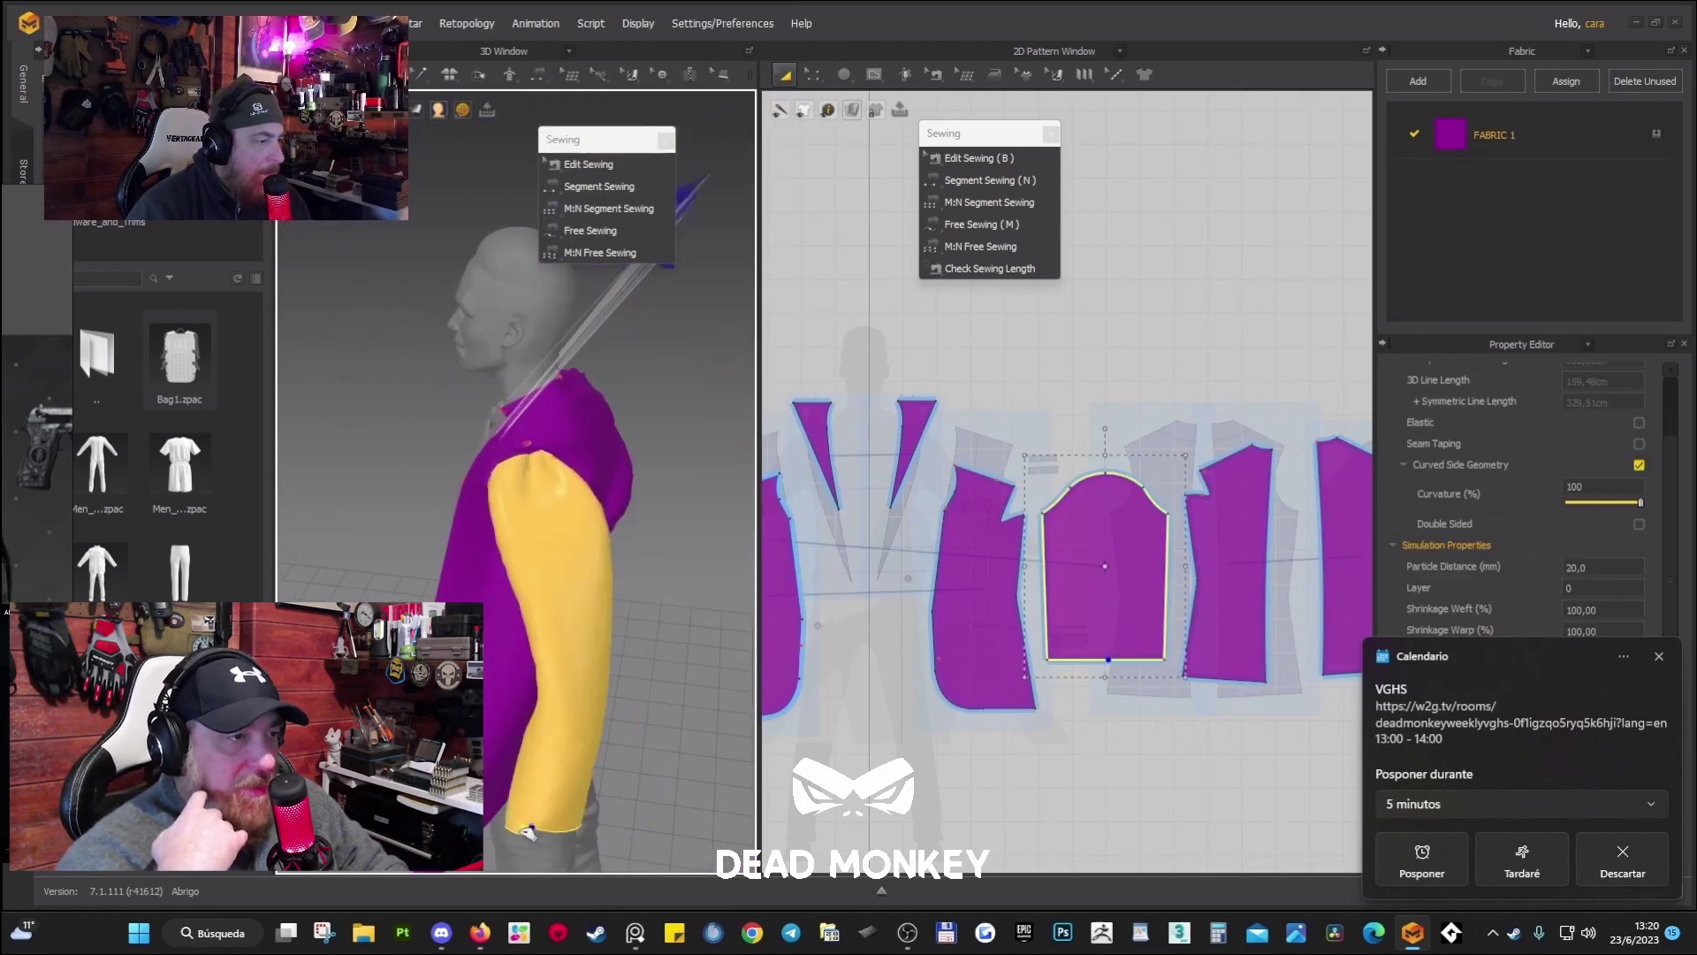
pyautogui.scroll(-5, 512, 532)
pyautogui.moveTo(513, 532); pyautogui.dragTo(566, 473, button='right')
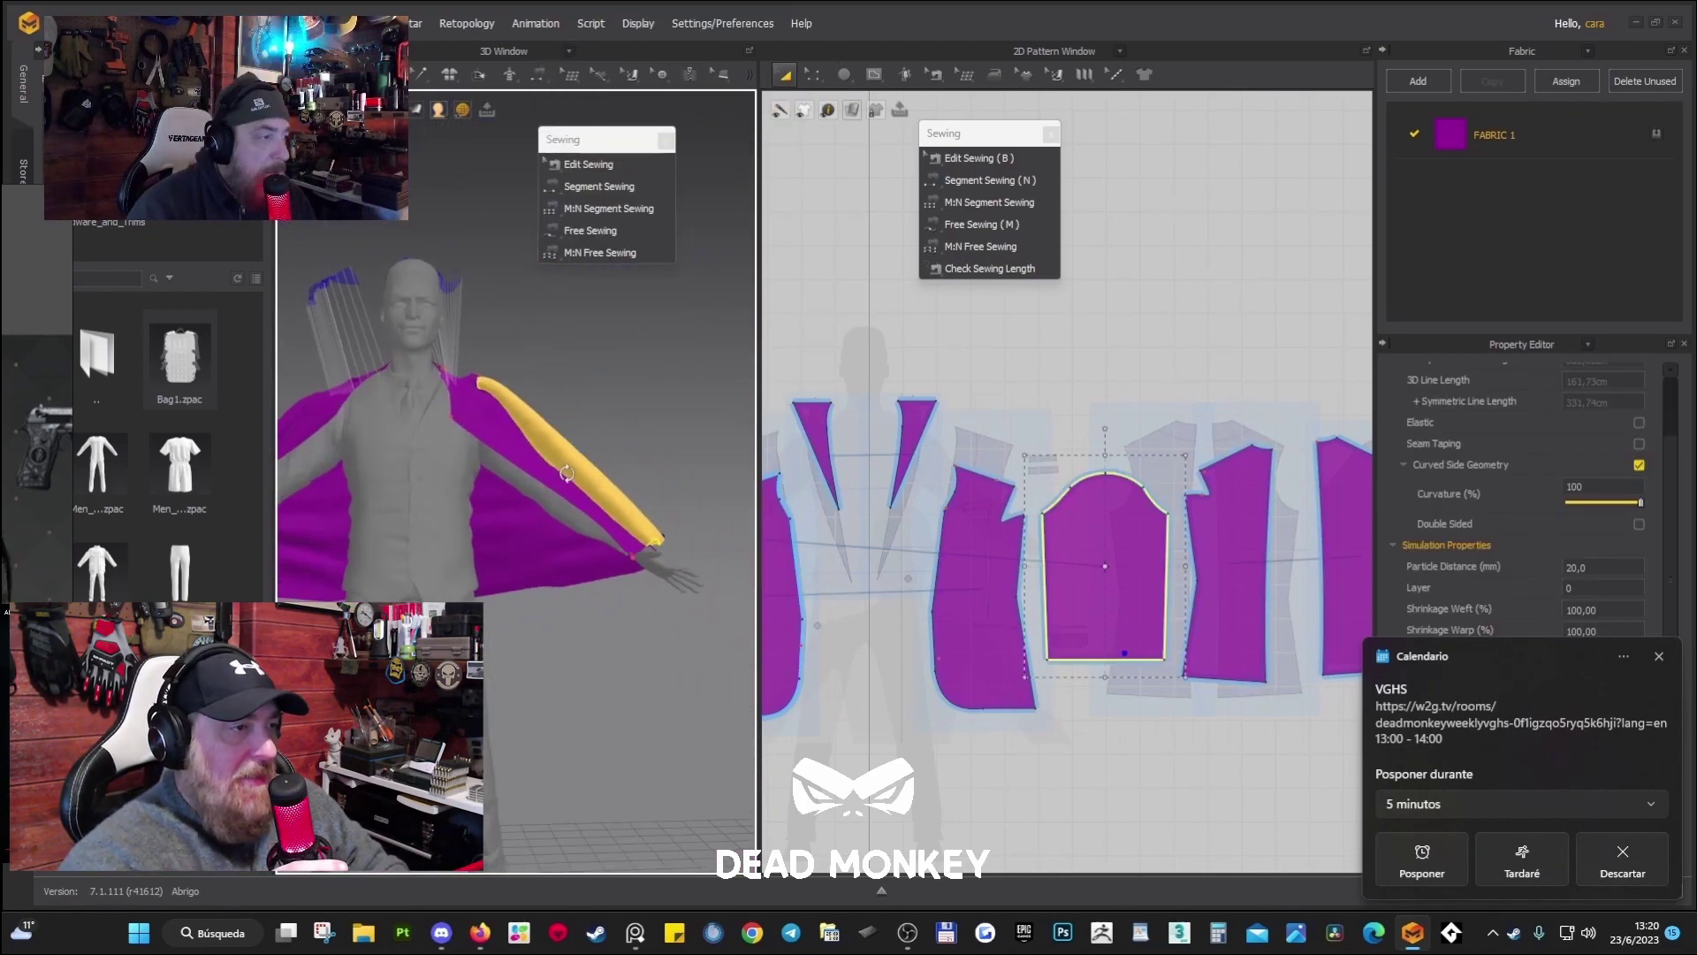
pyautogui.rightClick(623, 690)
pyautogui.click(608, 132)
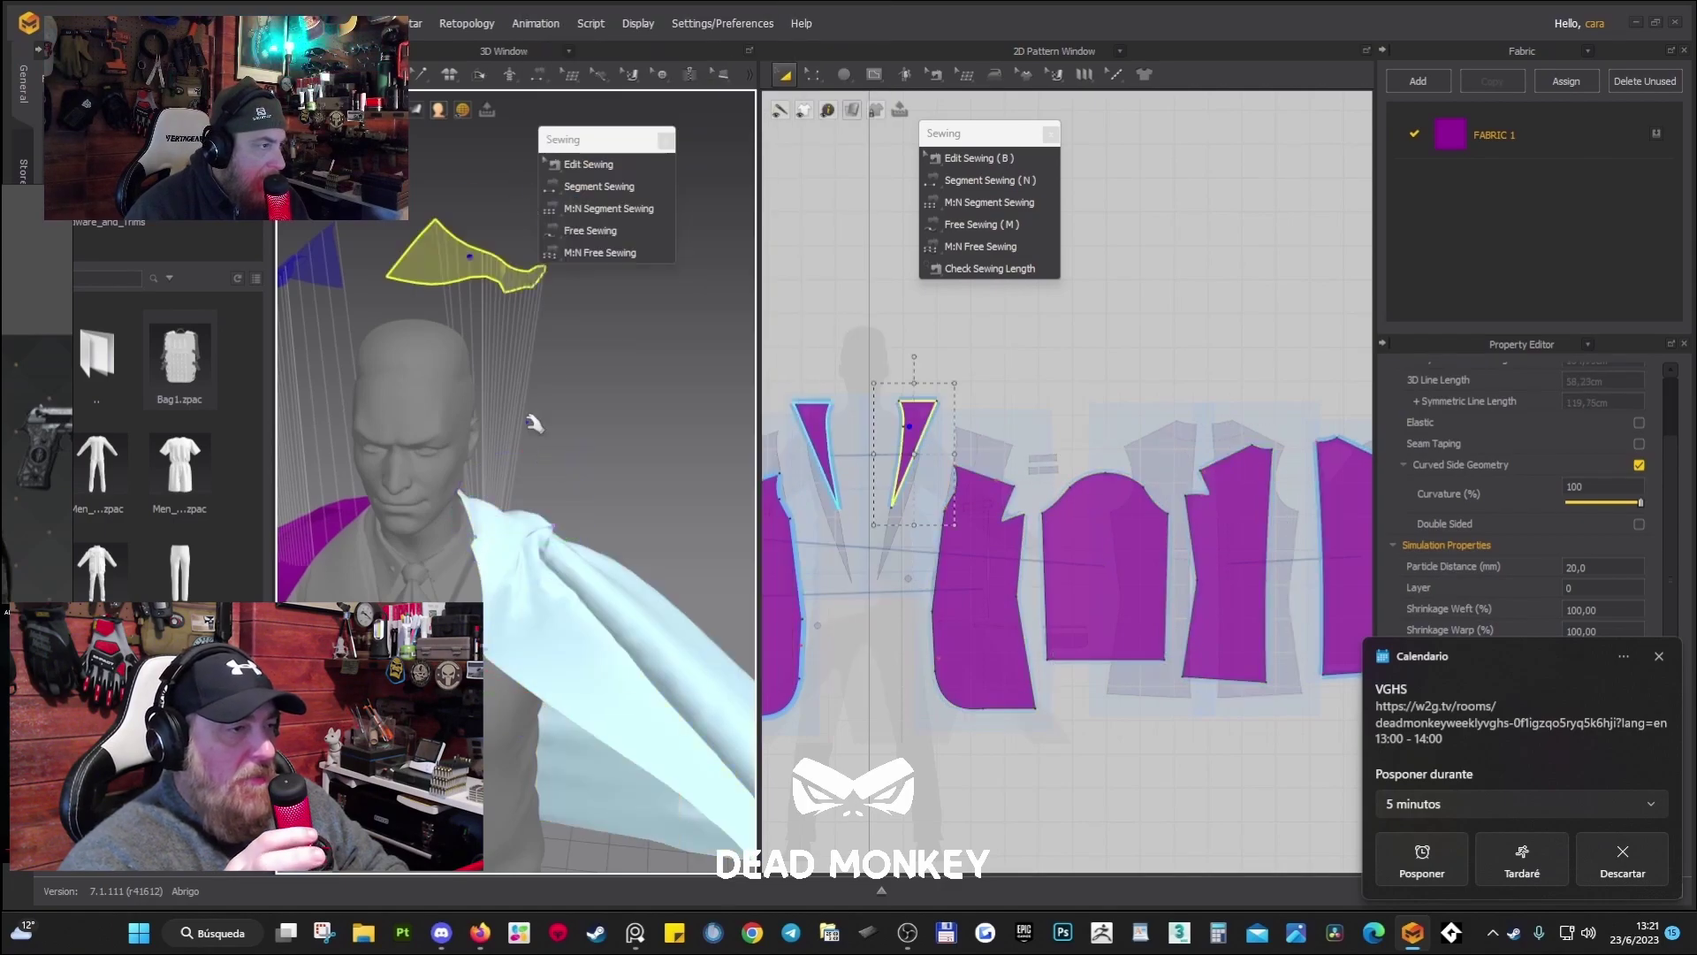
pyautogui.scroll(3, 533, 423)
pyautogui.scroll(5, 1054, 659)
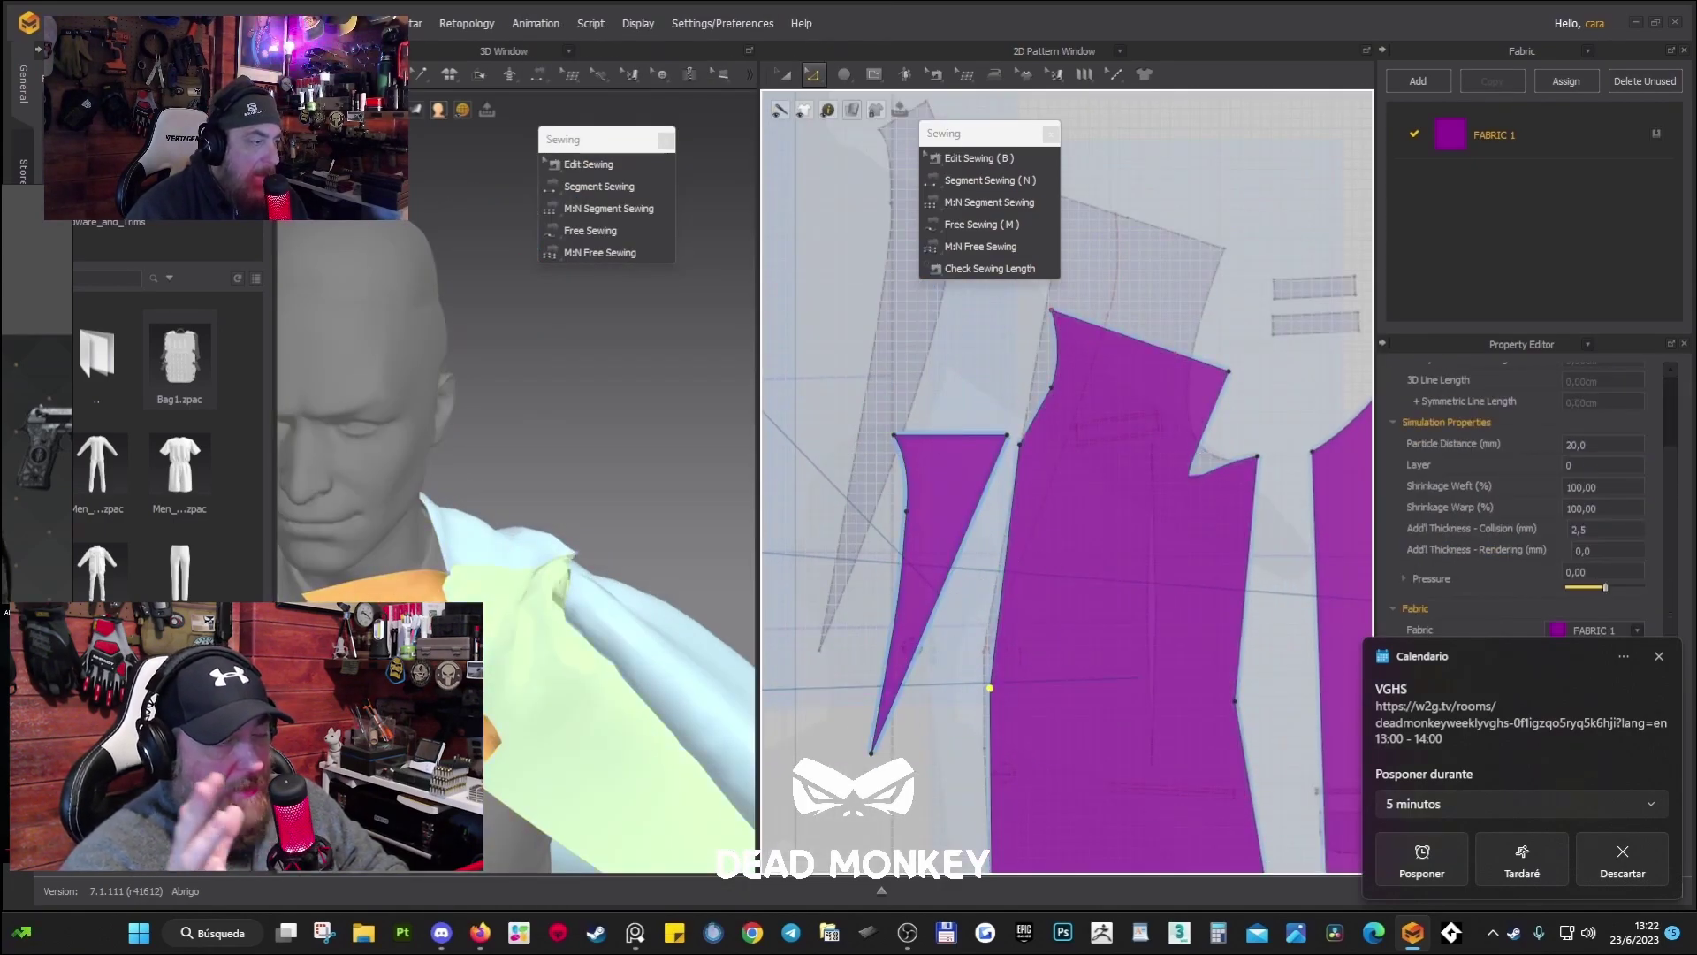
# Step: Select the small dart piece and pick its left edge for segment sewing
pyautogui.click(895, 671)
pyautogui.press('n')
pyautogui.moveTo(1131, 489); pyautogui.dragTo(979, 522, button='middle')
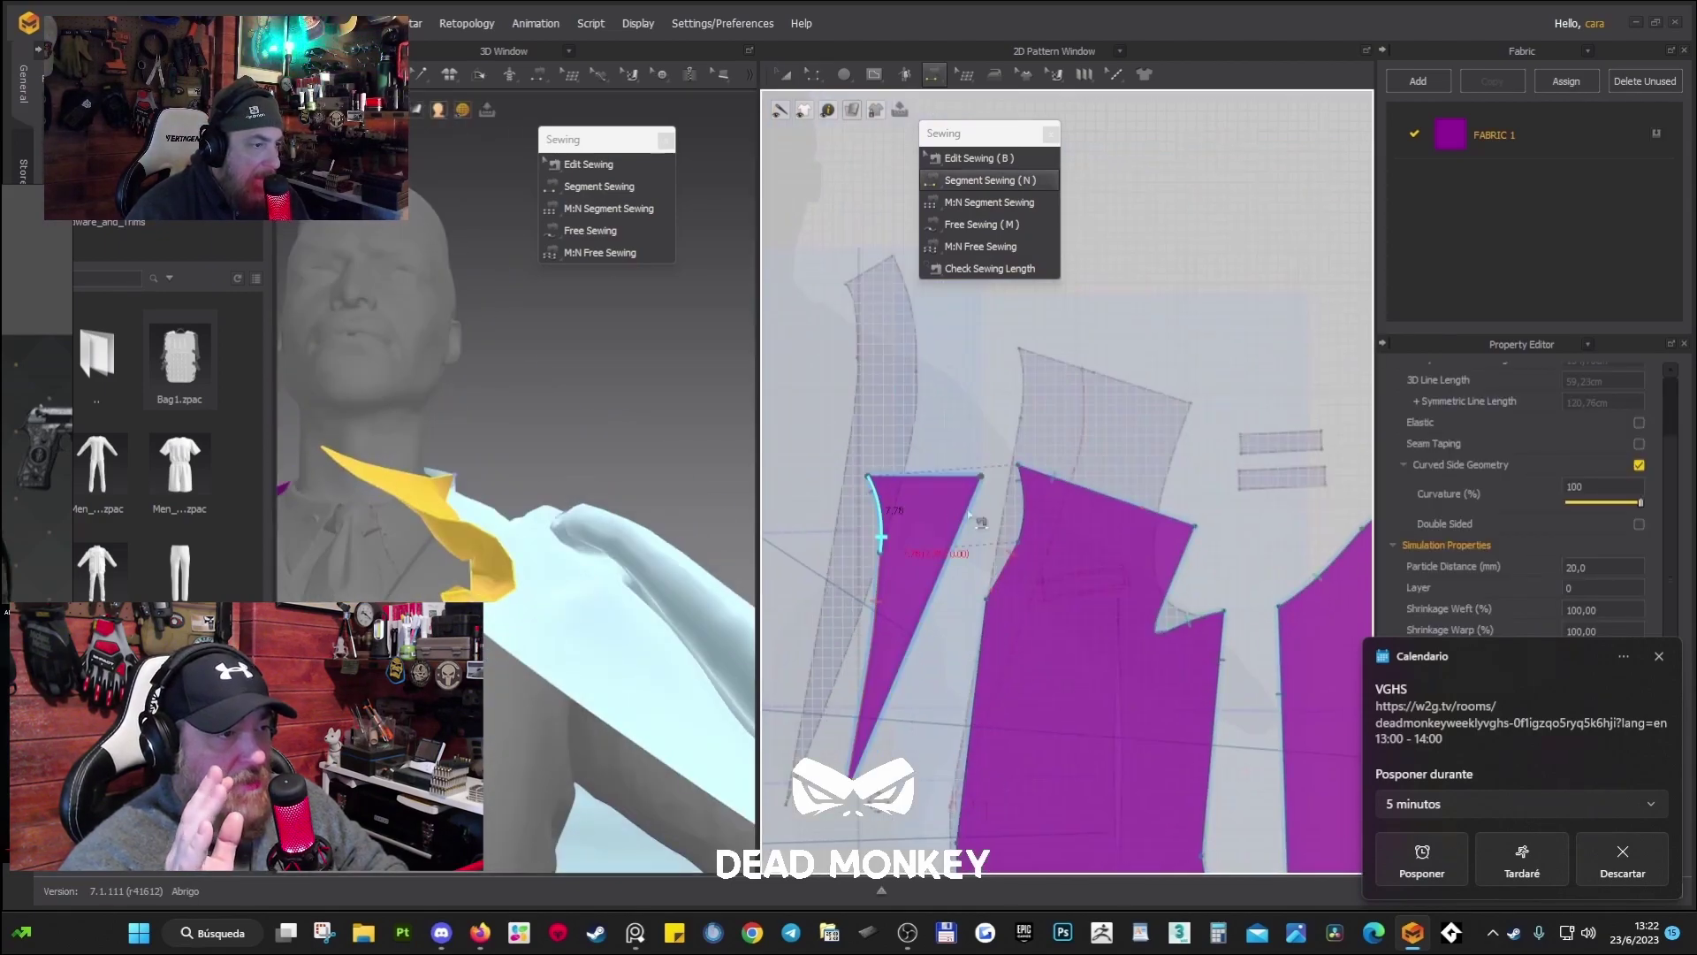
pyautogui.click(814, 80)
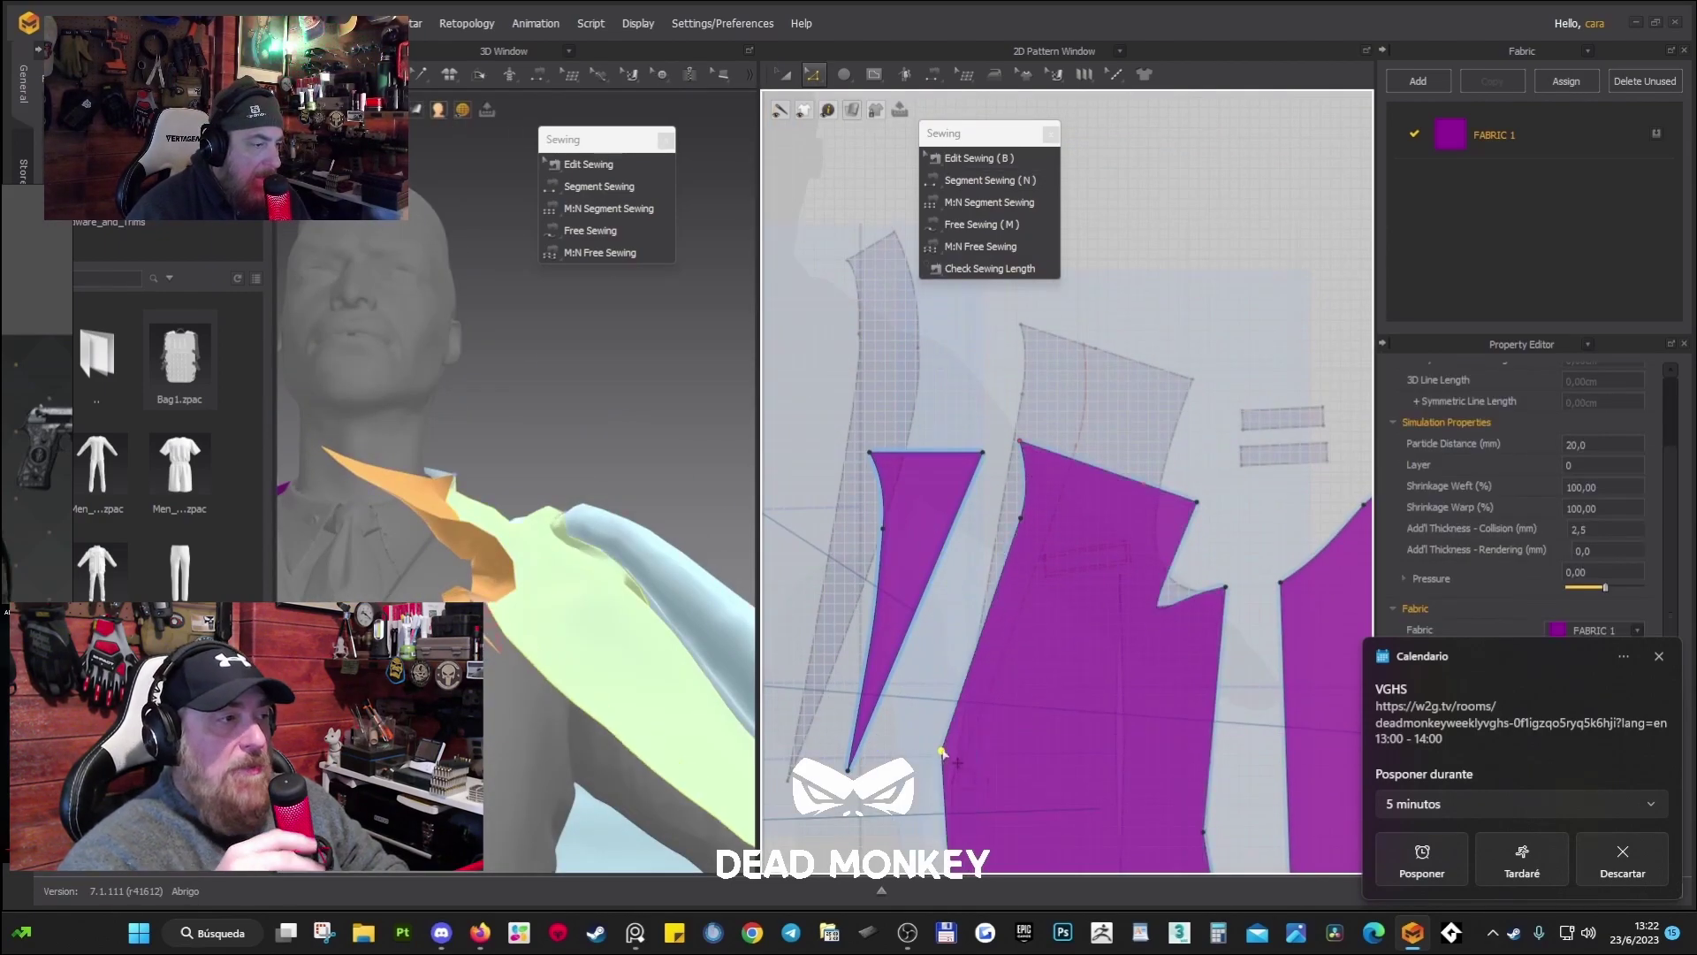
pyautogui.moveTo(557, 704)
pyautogui.mouseDown(button='right')
pyautogui.moveTo(531, 530)
pyautogui.moveTo(469, 436)
pyautogui.mouseUp(button='right')
pyautogui.scroll(3, 935, 577)
pyautogui.click(935, 577)
# Step: Reposition the dart piece in 3D and check its seams on the jacket
pyautogui.press('a')
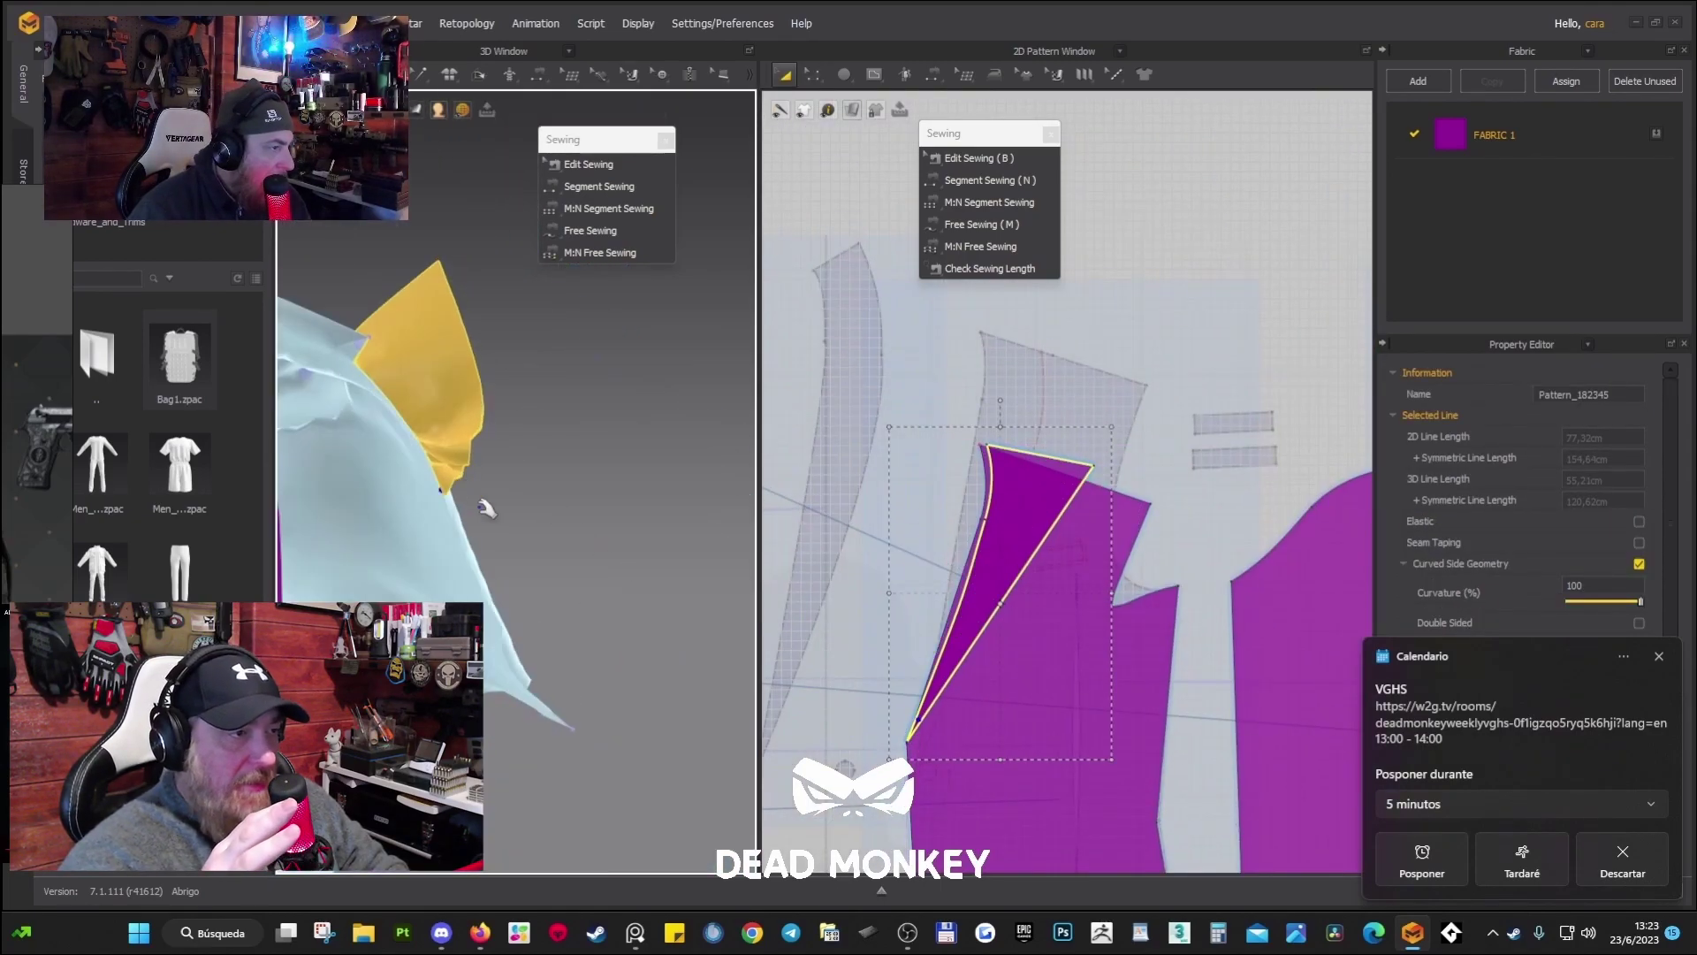
pyautogui.rightClick(469, 436)
pyautogui.click(575, 107)
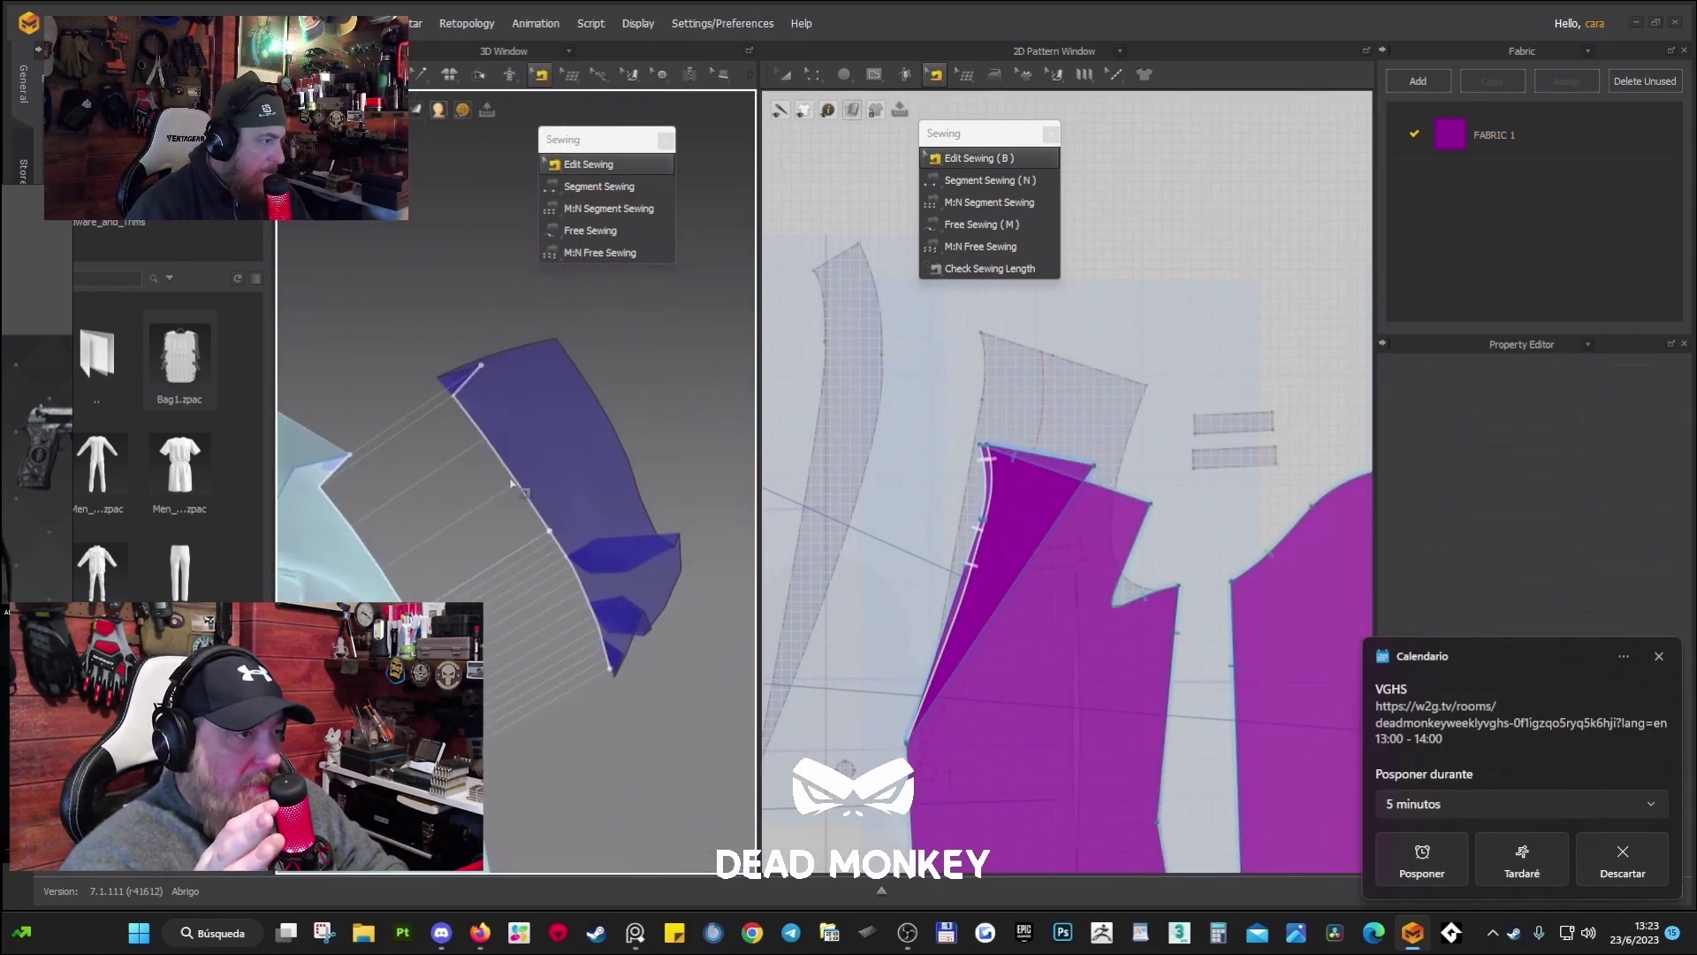
pyautogui.press('b')
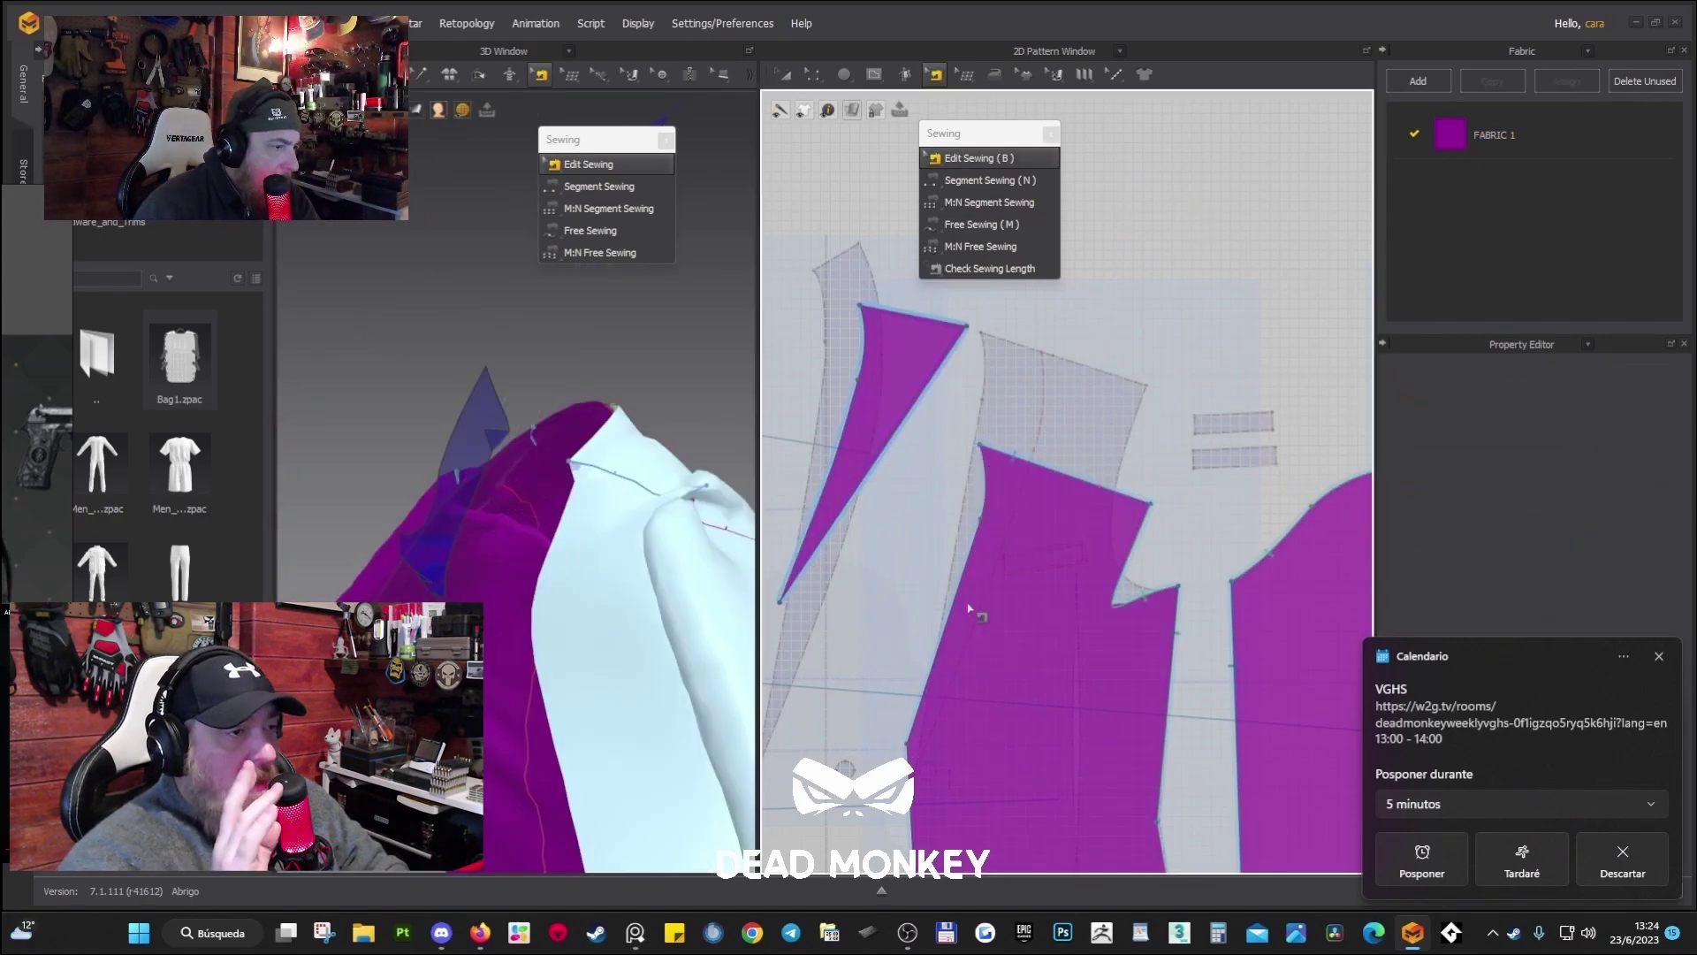
pyautogui.moveTo(495, 398); pyautogui.dragTo(415, 329, button='right')
pyautogui.press('n')
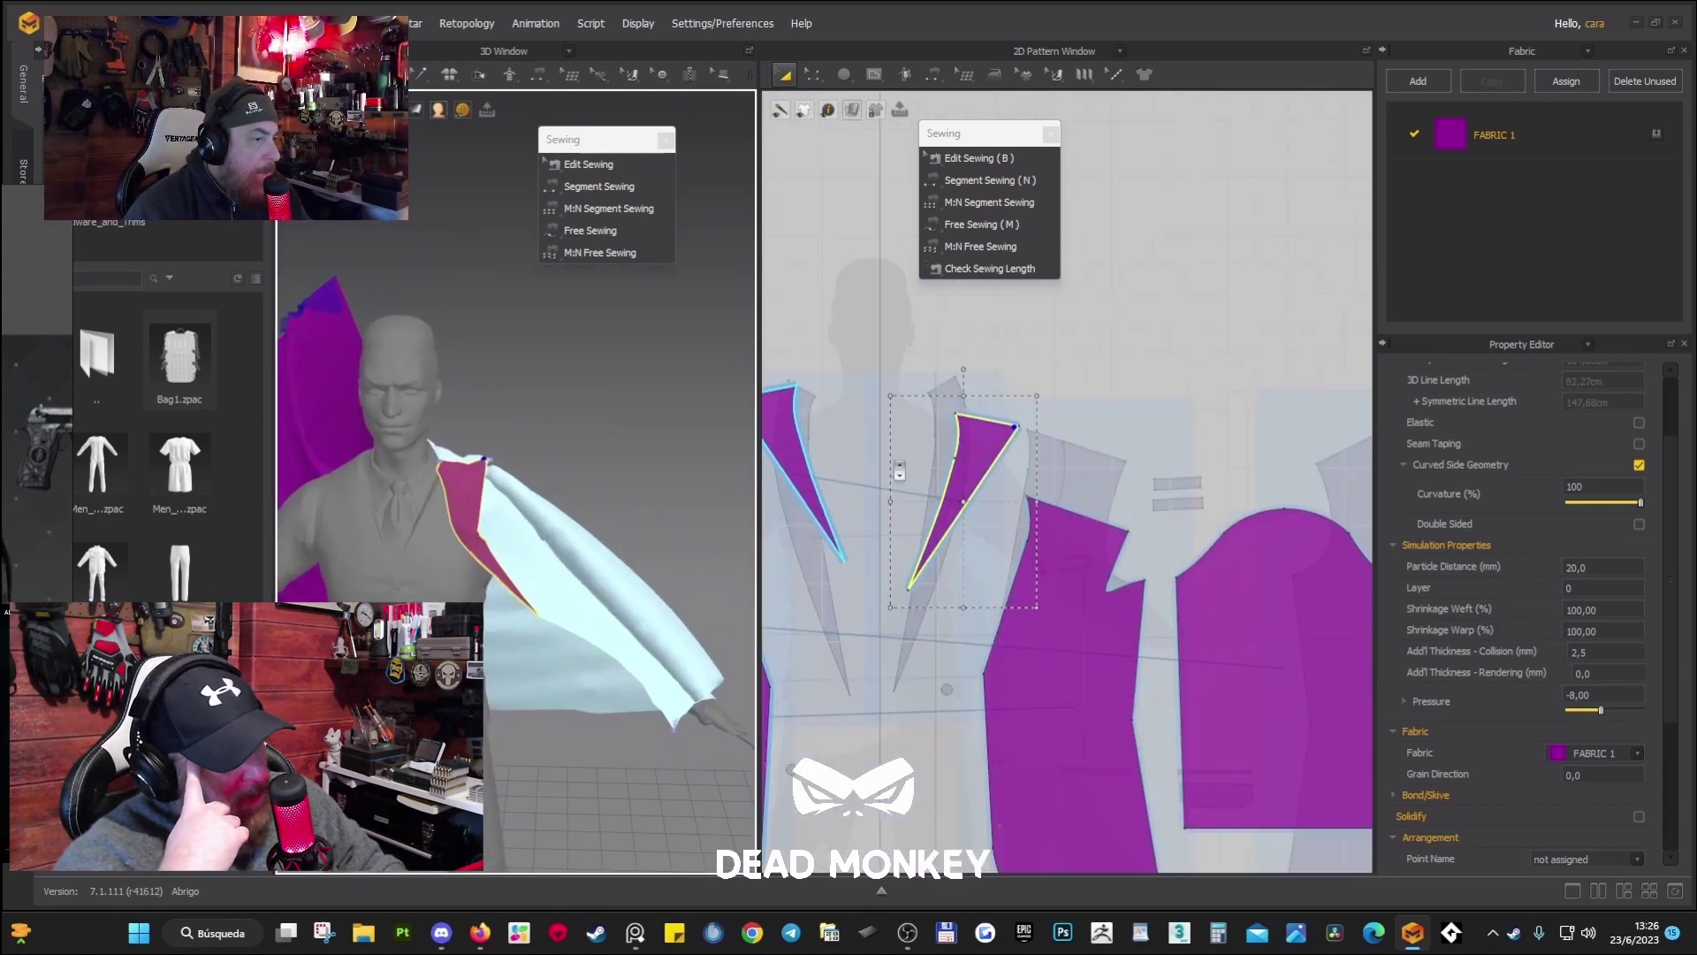
# Step: Sew the curved armhole edge to the sleeve and simulate it settling onto the arm
pyautogui.moveTo(875, 148); pyautogui.dragTo(1088, 378, button='right')
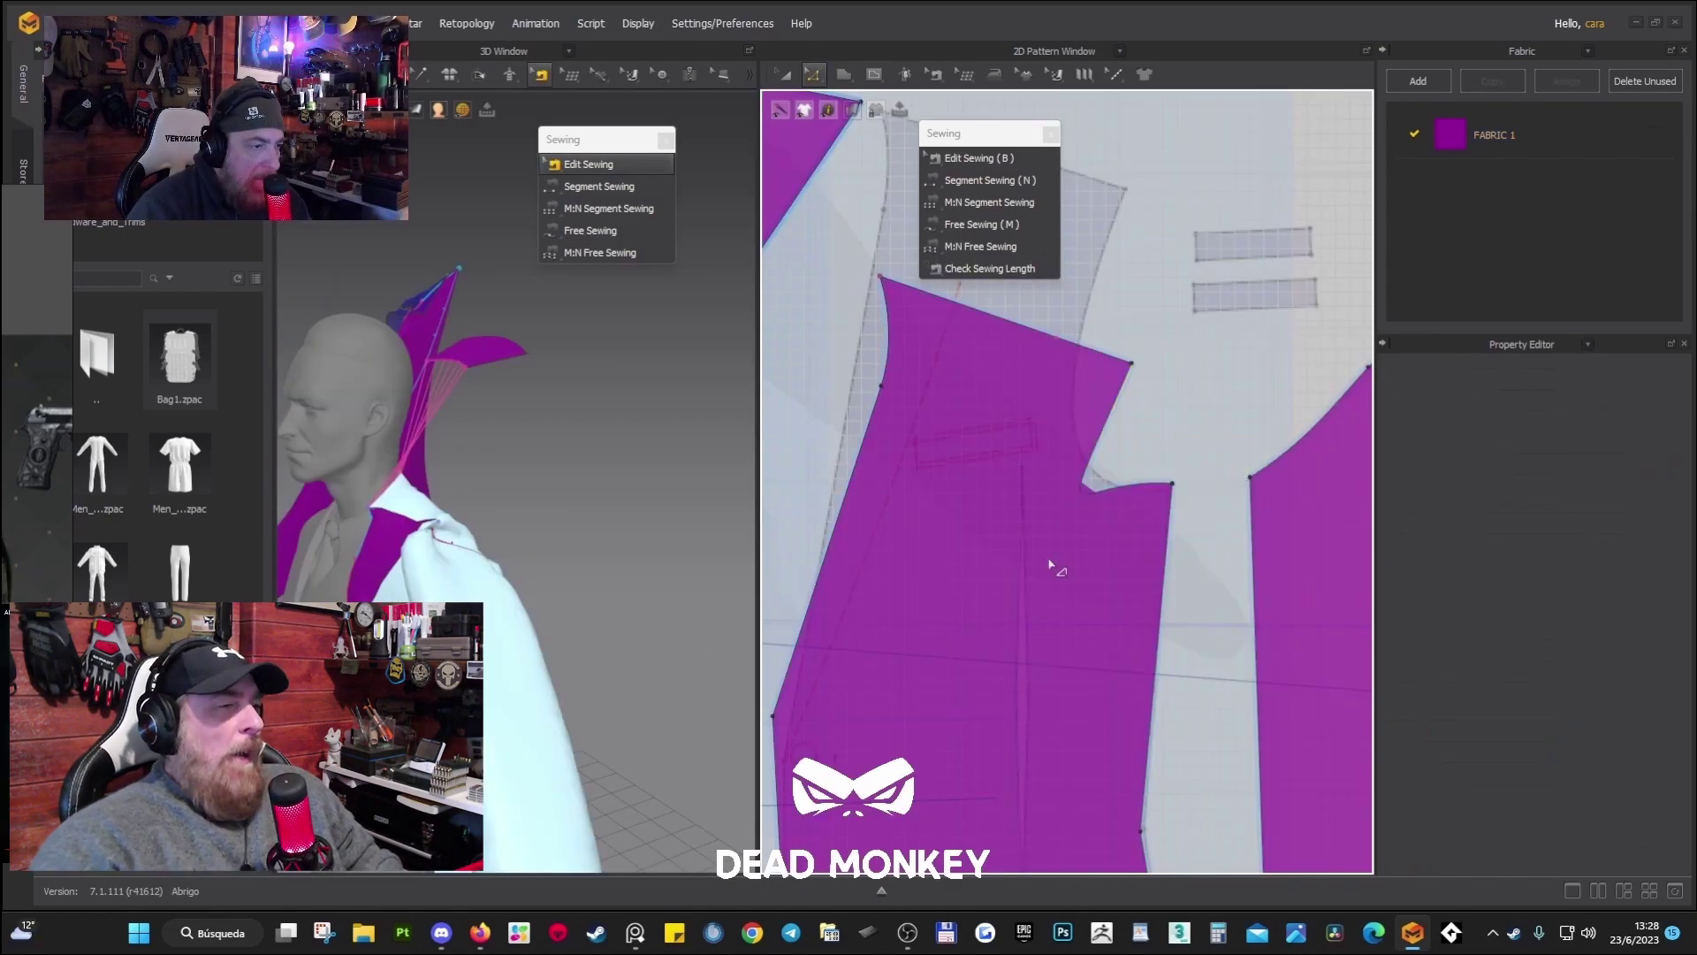
pyautogui.click(1099, 495)
pyautogui.press('space')
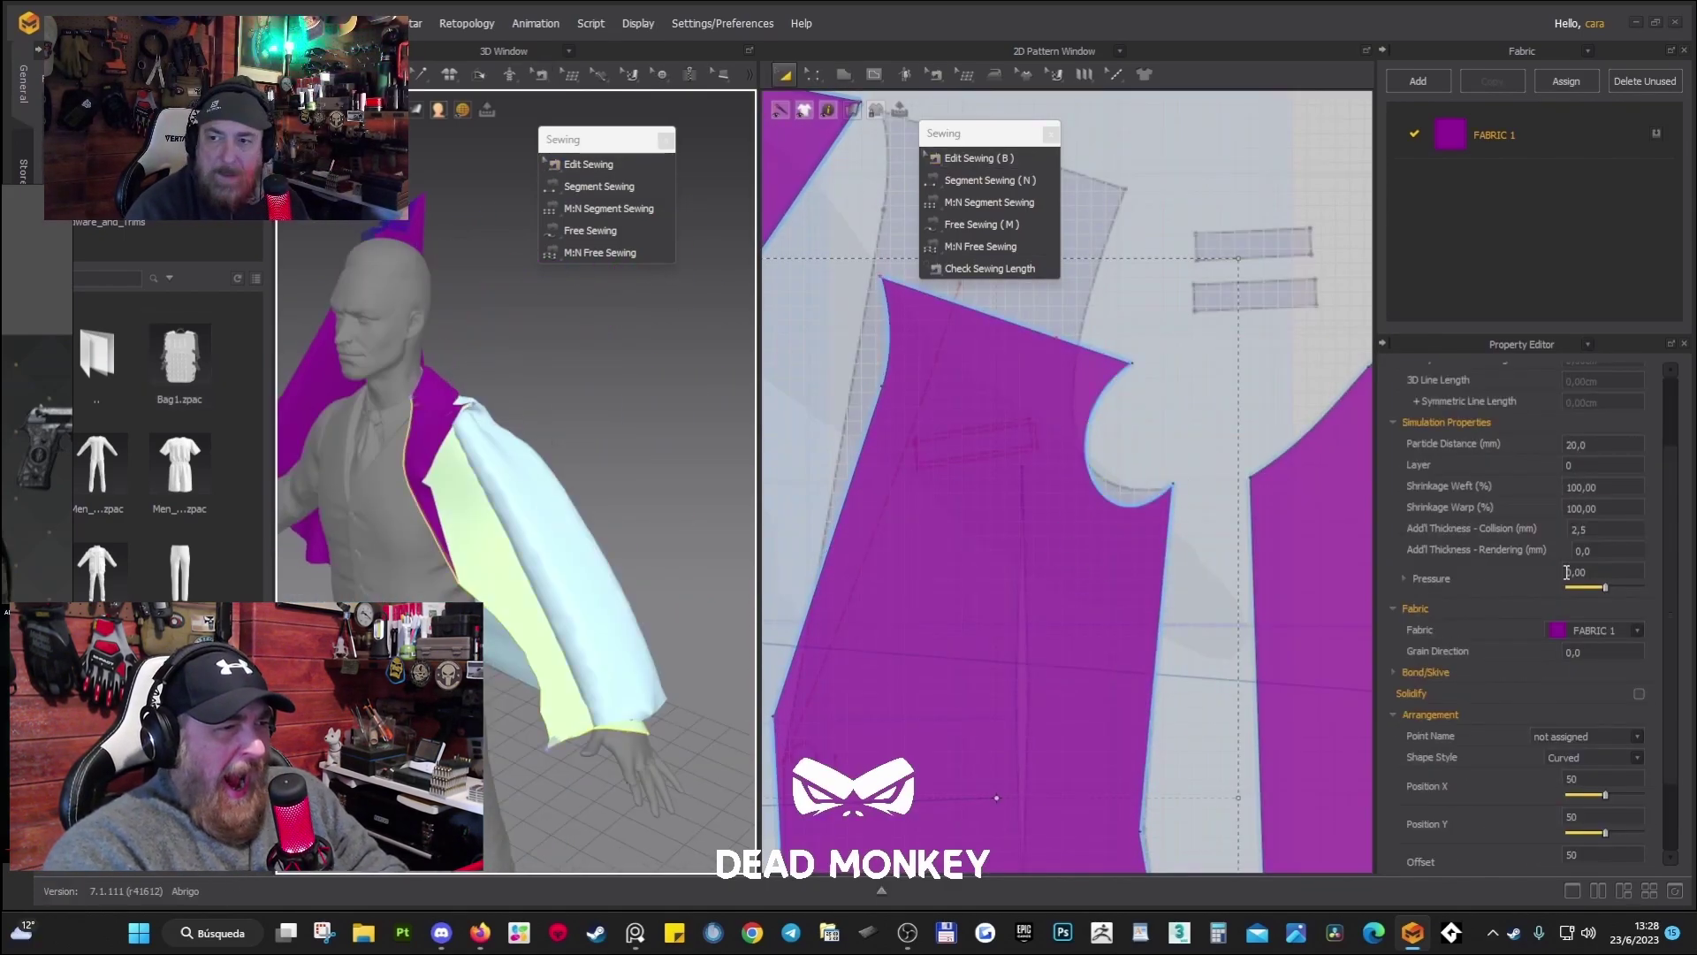
pyautogui.scroll(5, 567, 651)
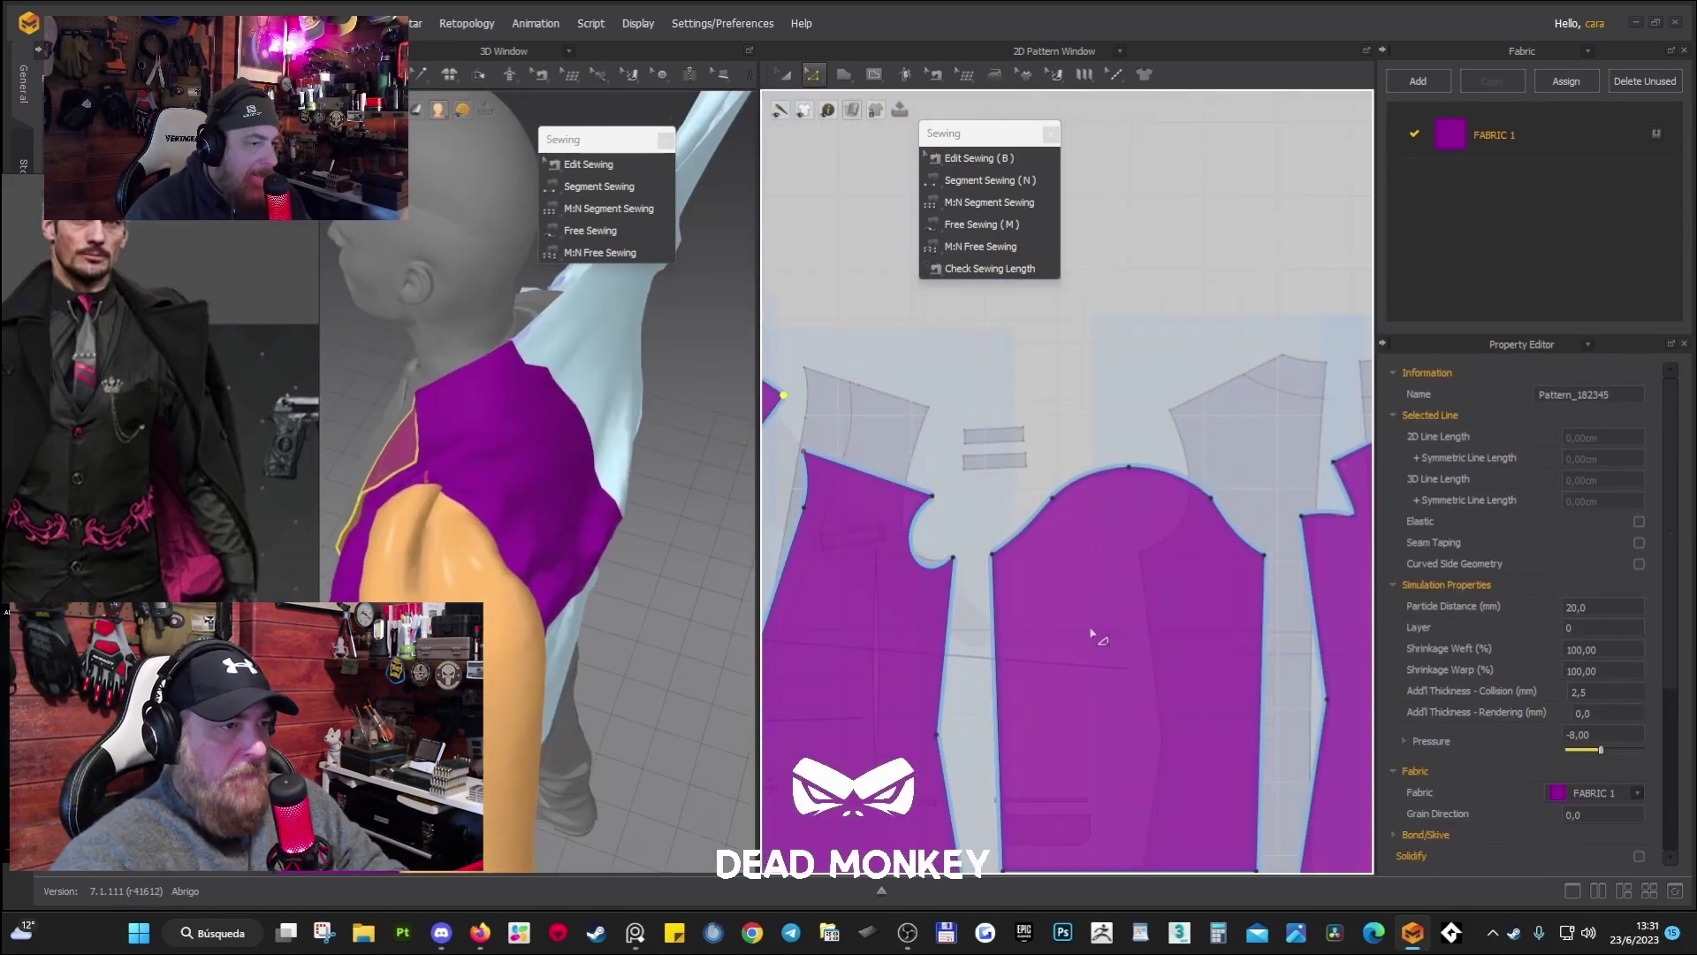
pyautogui.moveTo(659, 599)
pyautogui.mouseDown(button='right')
pyautogui.moveTo(668, 651)
pyautogui.moveTo(623, 630)
pyautogui.mouseUp(button='right')
pyautogui.click(667, 652)
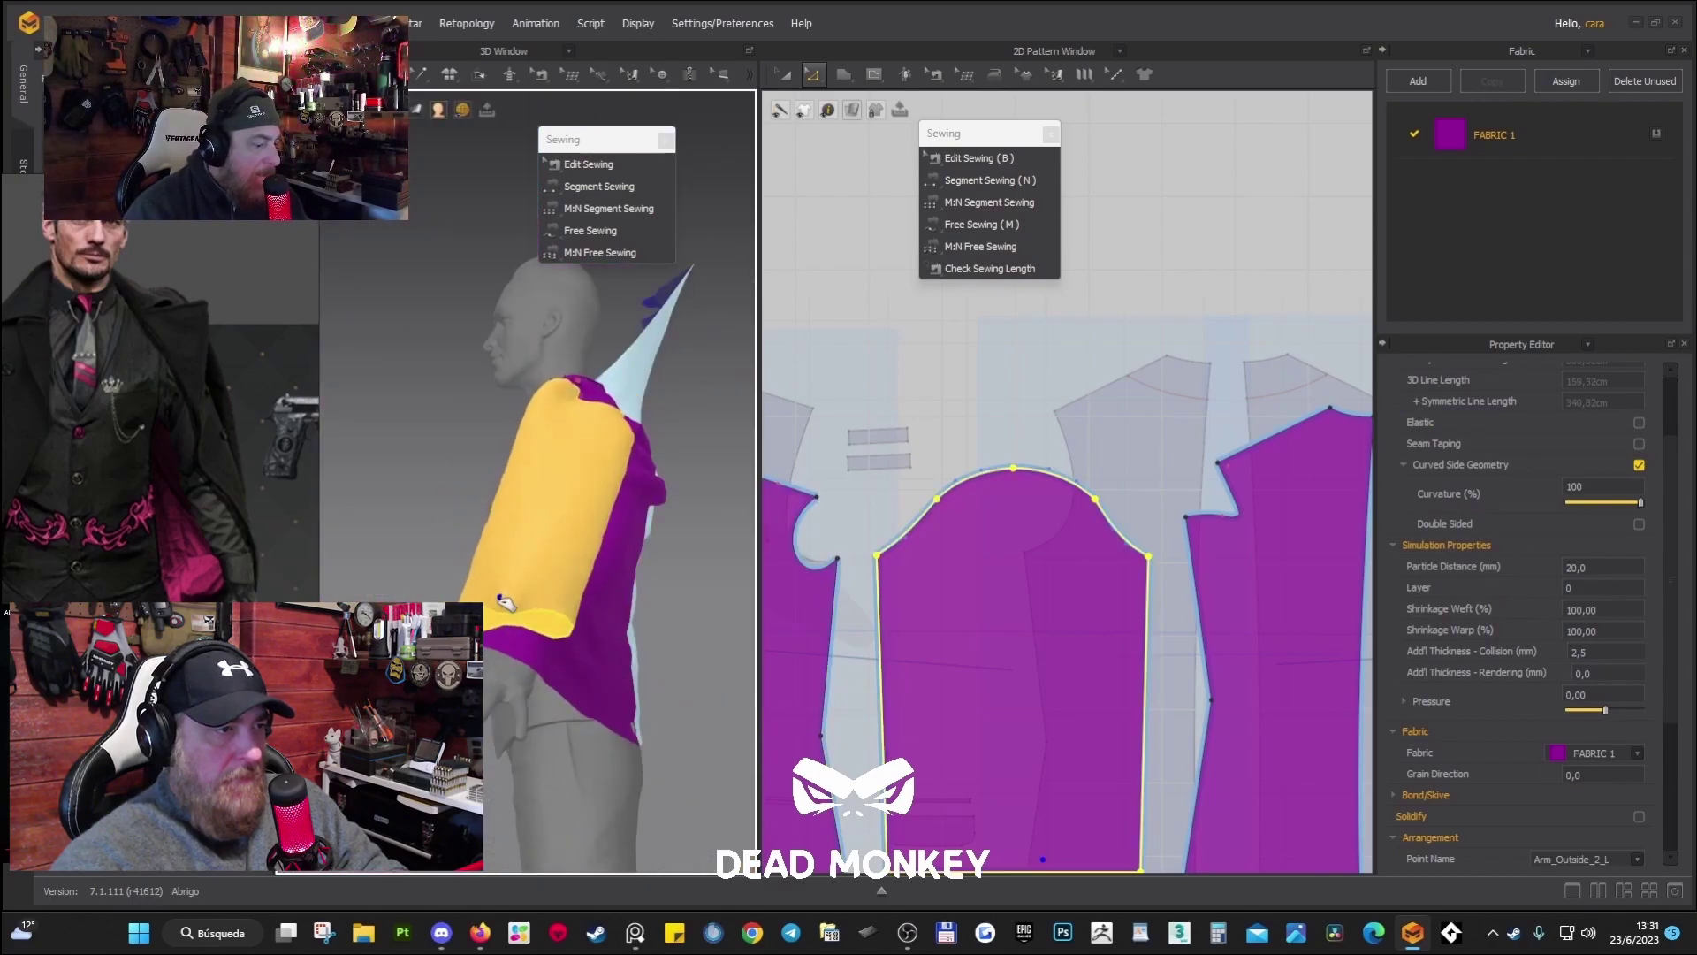
pyautogui.moveTo(656, 517); pyautogui.dragTo(439, 560, button='right')
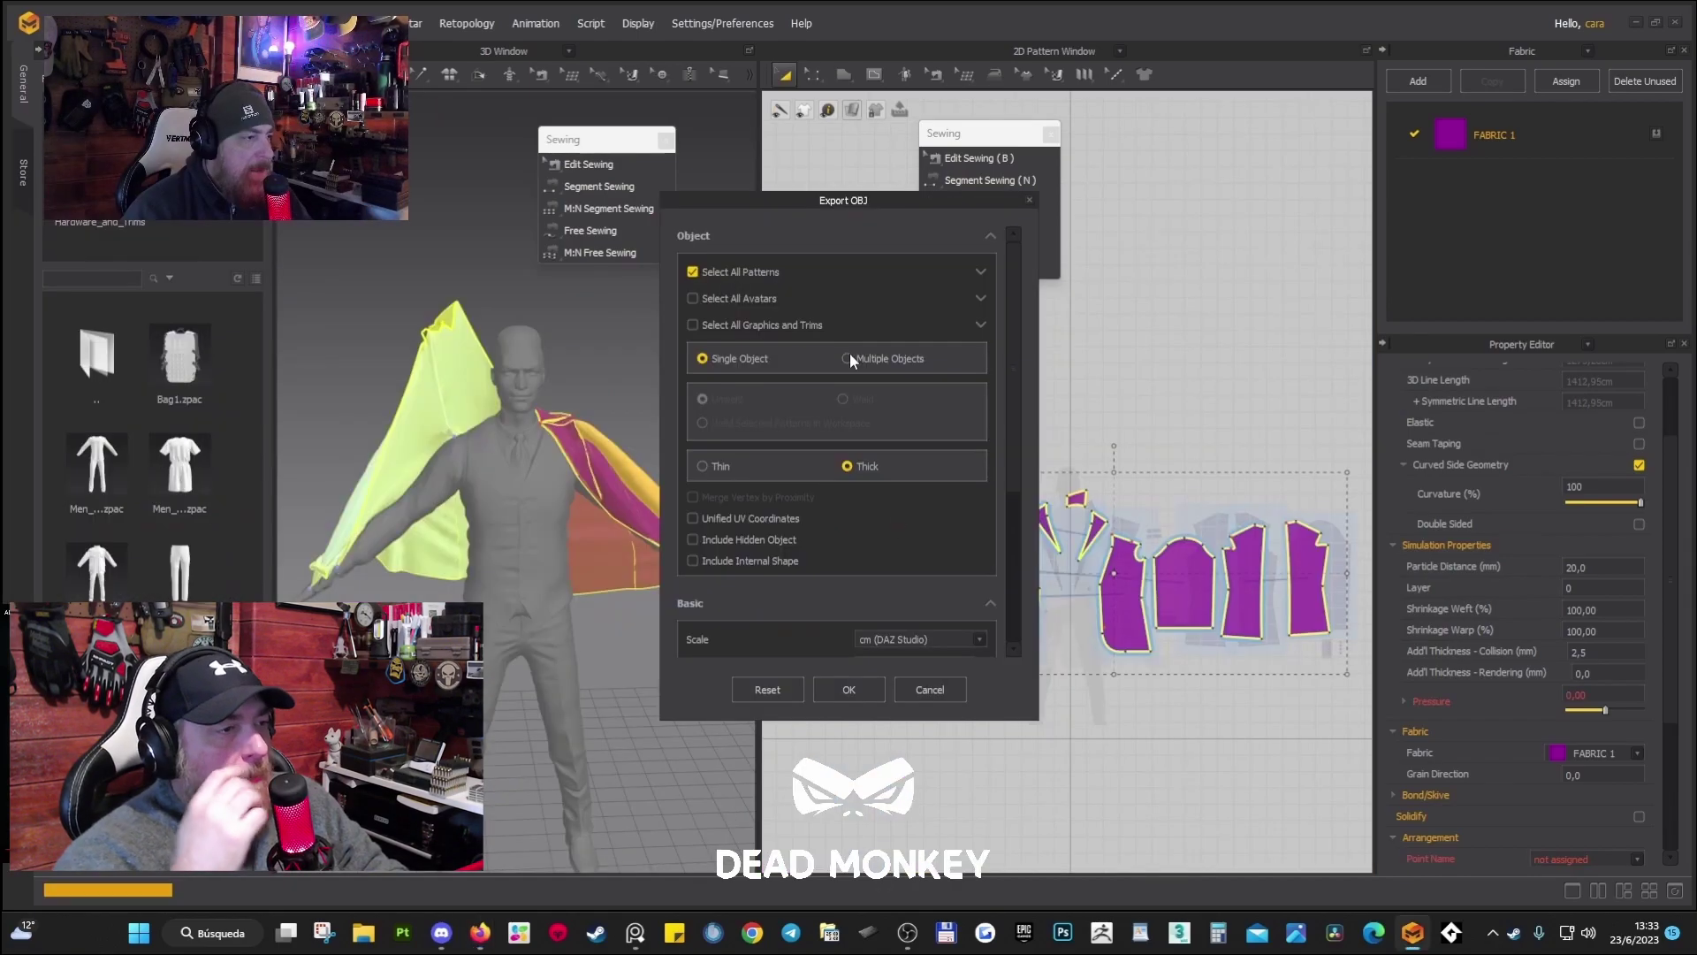
# Step: Confirm the OBJ export and return from ZBrush to Marvelous Designer
pyautogui.click(846, 688)
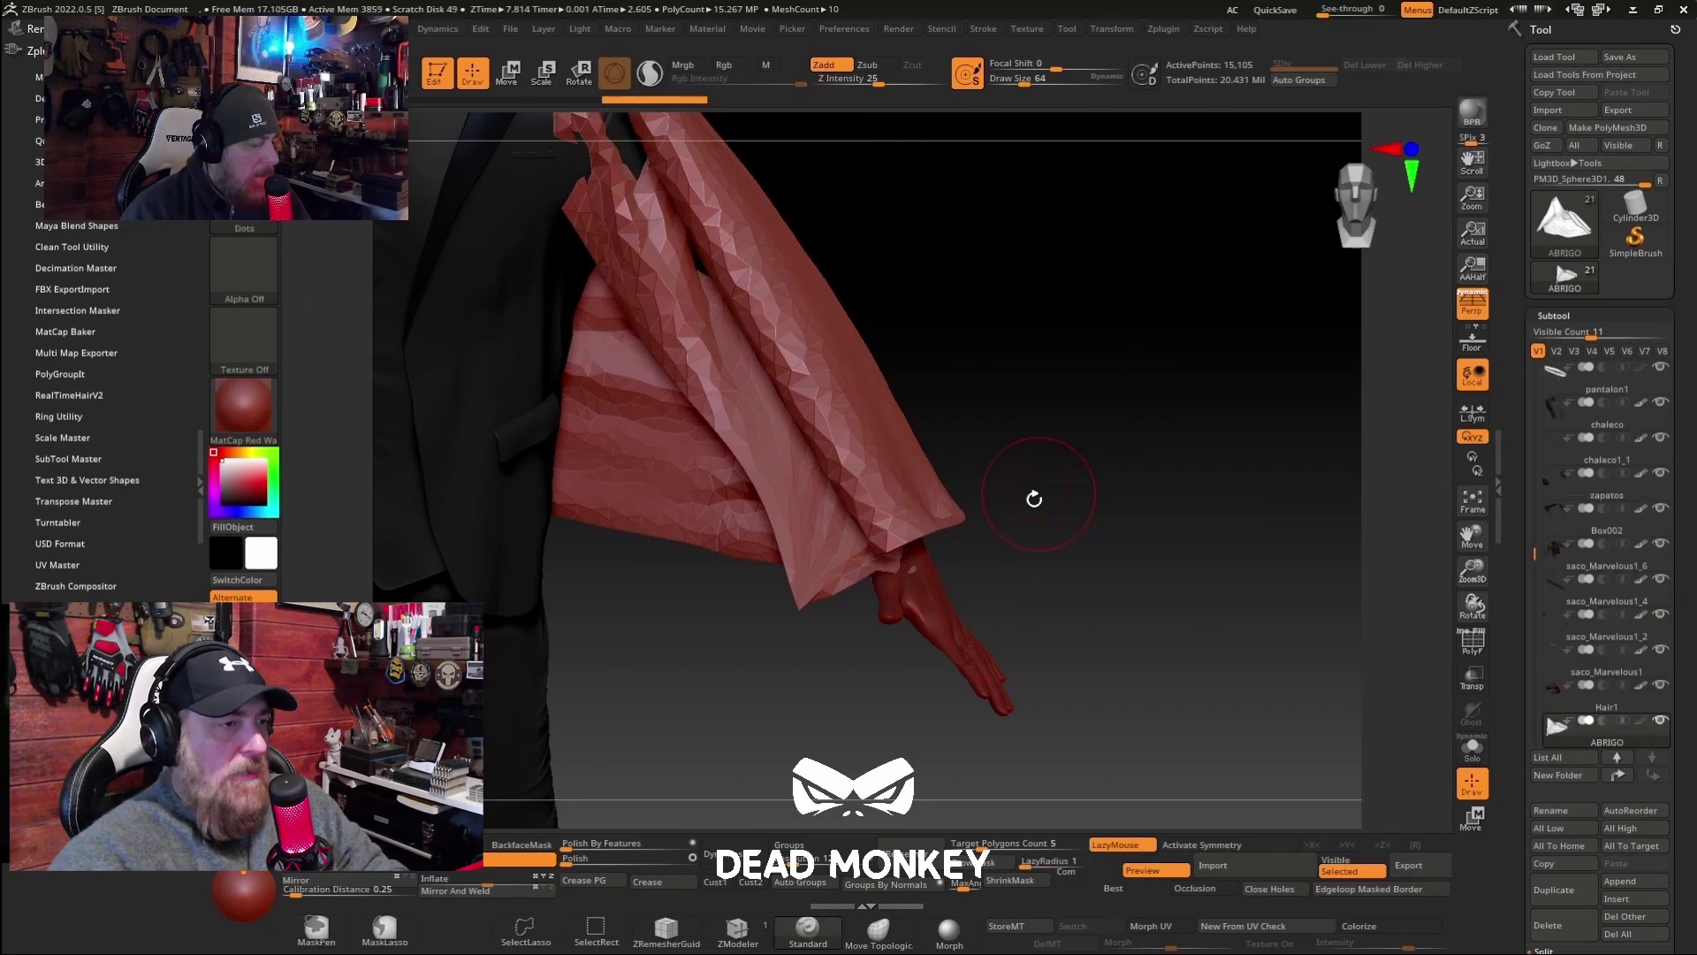
pyautogui.hotkey('alt', 'Tab')
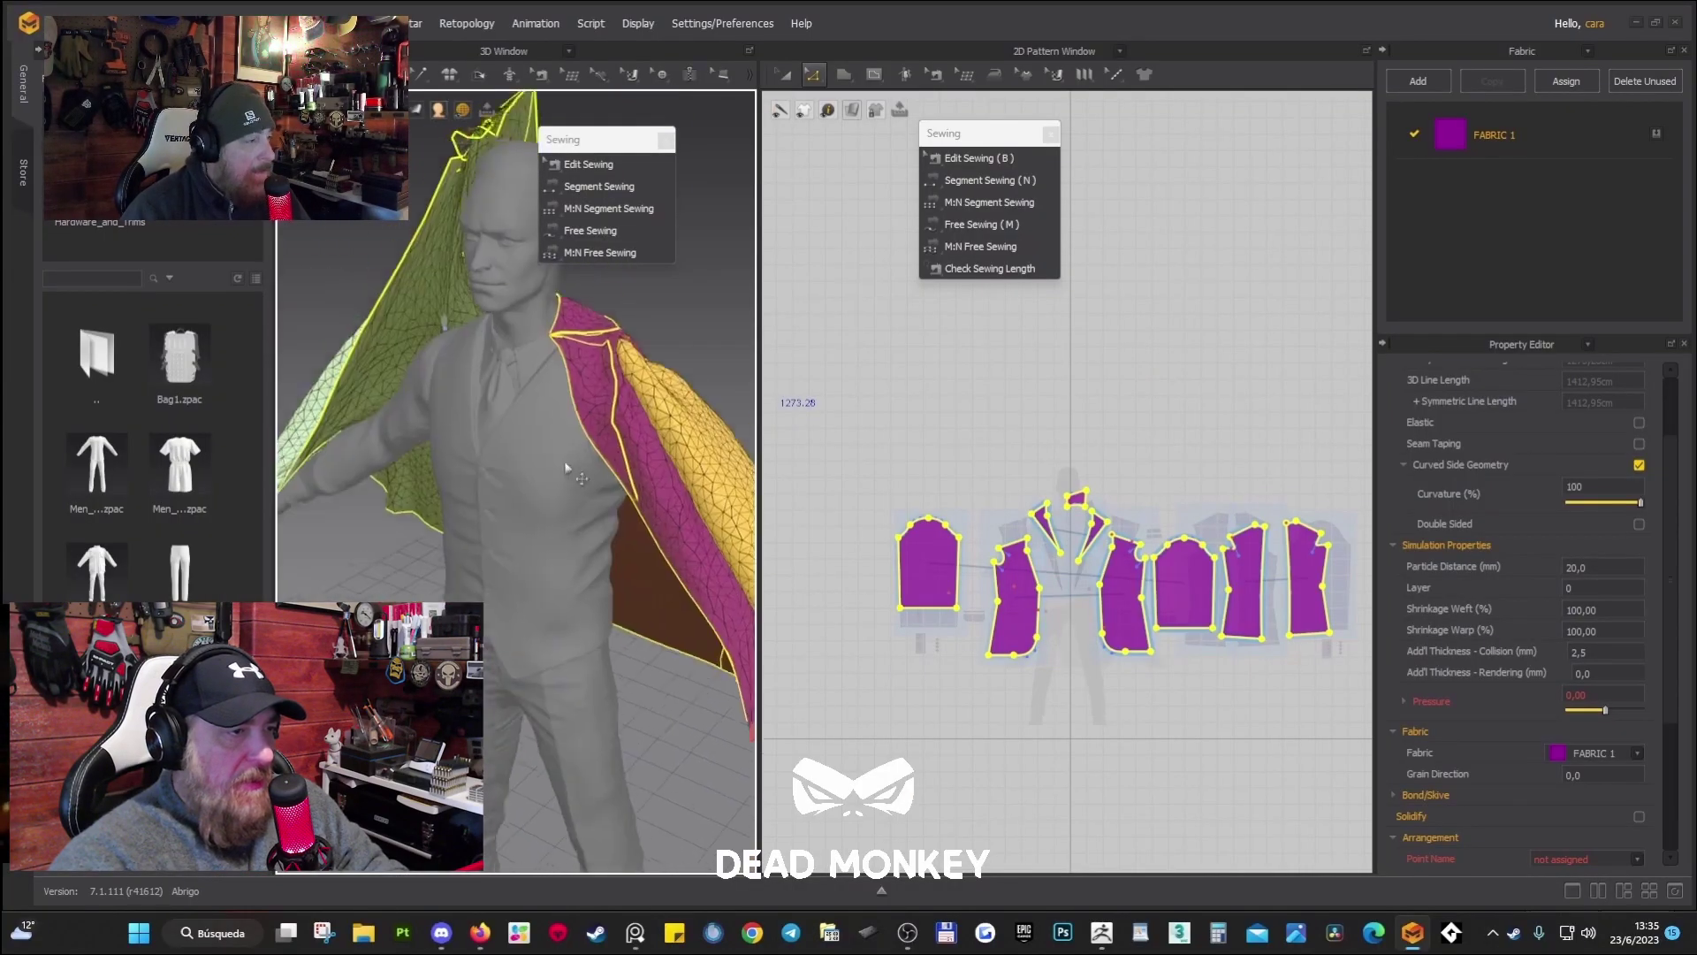
# Step: Pull the coat cloth to test its drape and enlarge the 3D view
pyautogui.moveTo(615, 393); pyautogui.dragTo(482, 576)
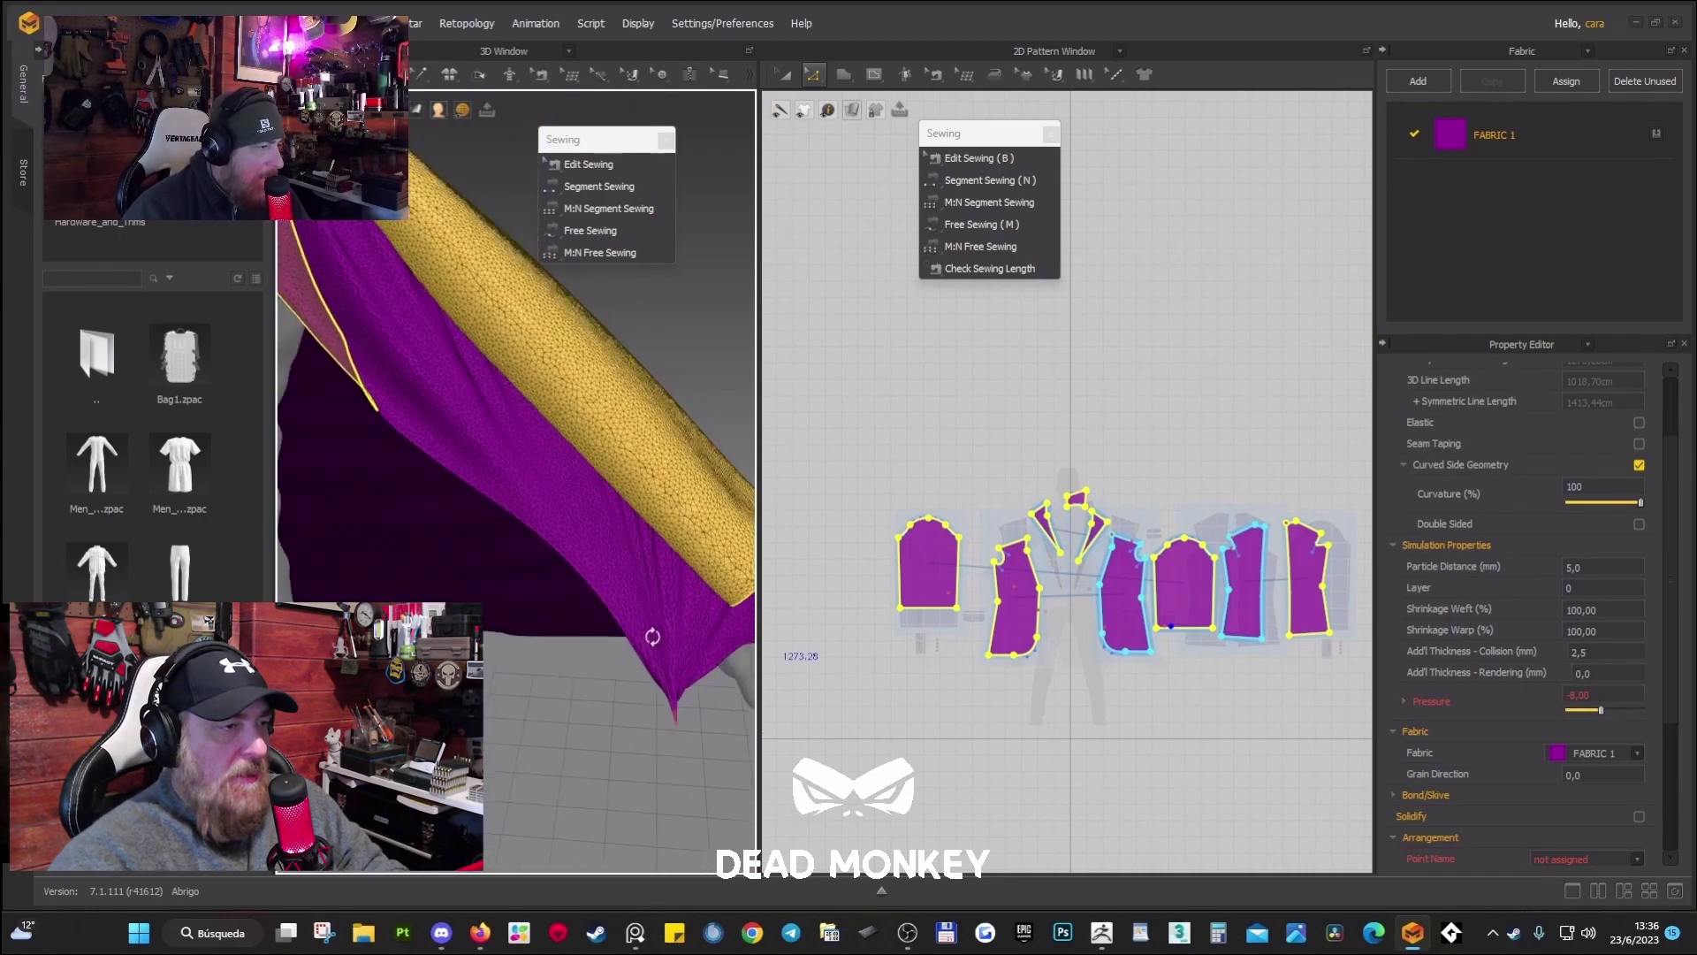
pyautogui.click(652, 633)
pyautogui.moveTo(651, 633); pyautogui.dragTo(582, 414, button='right')
pyautogui.moveTo(655, 796)
pyautogui.mouseDown(button='right')
pyautogui.moveTo(716, 676)
pyautogui.moveTo(619, 530)
pyautogui.mouseUp(button='right')
pyautogui.click(716, 676)
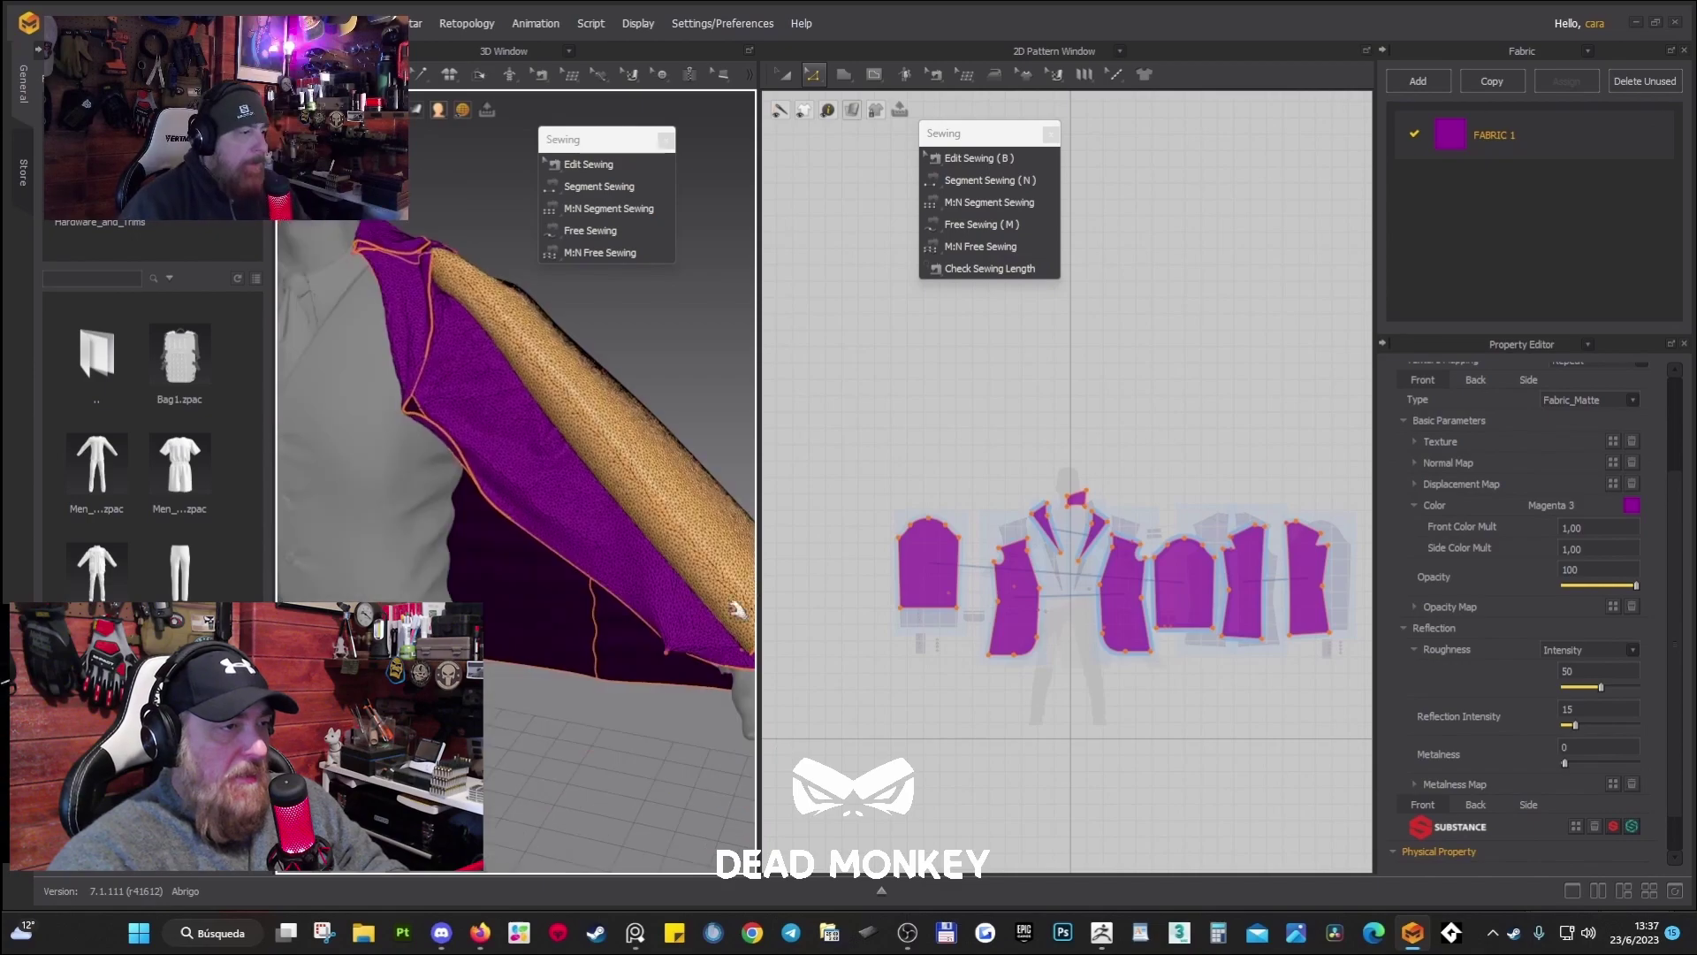
pyautogui.moveTo(759, 442); pyautogui.dragTo(1182, 442)
# Step: Give all garment pieces particle distance 10 and Pressure 0
pyautogui.hotkey('ctrl', 'a')
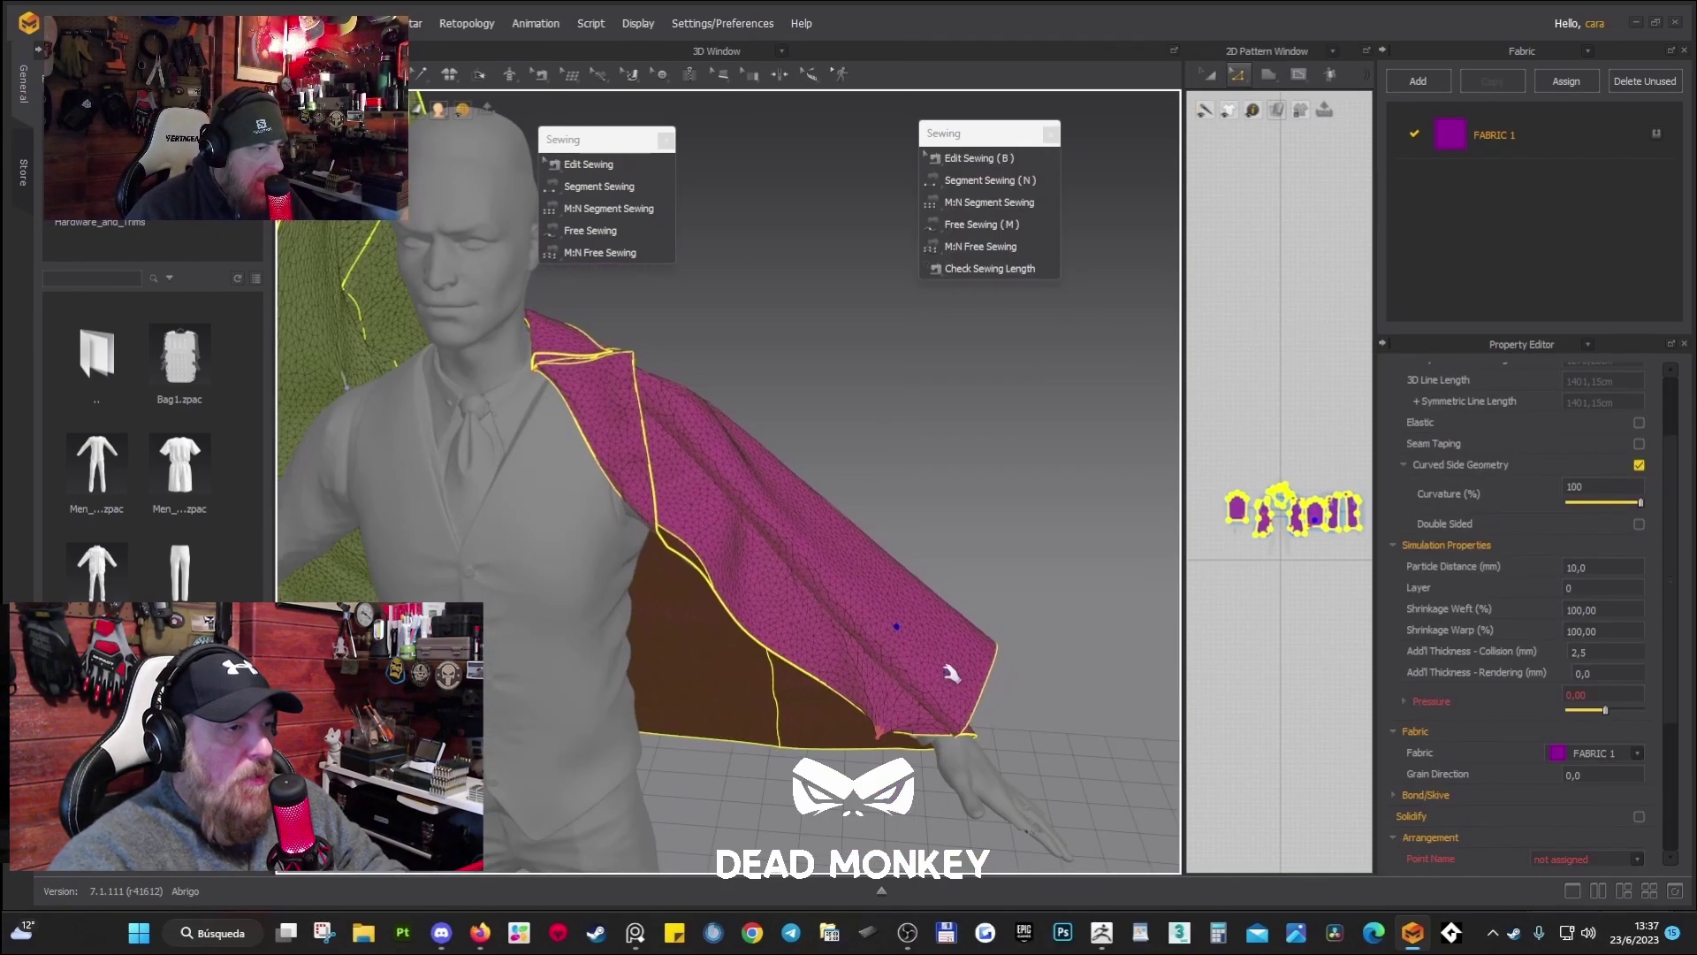
pyautogui.click(1582, 695)
pyautogui.press('Return')
pyautogui.scroll(5, 524, 503)
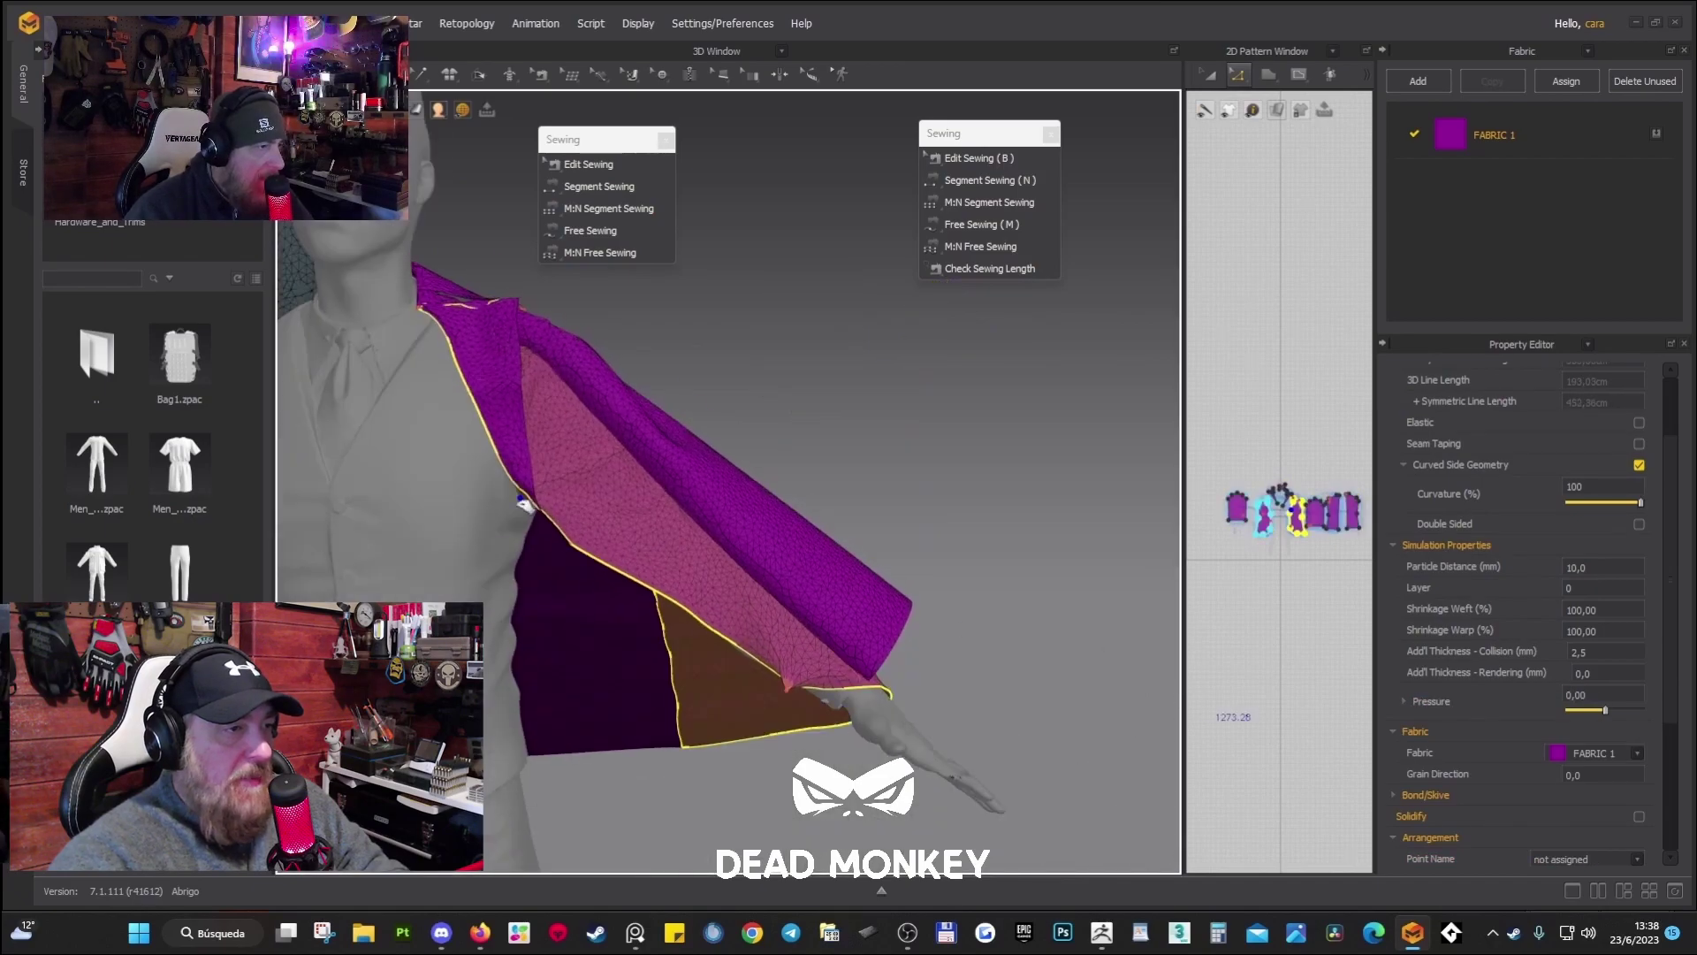
pyautogui.moveTo(502, 522)
pyautogui.mouseDown(button='right')
pyautogui.moveTo(575, 587)
pyautogui.moveTo(710, 612)
pyautogui.mouseUp(button='right')
# Step: Export all coat patterns again as OBJ and switch to ZBrush
pyautogui.scroll(-3, 576, 587)
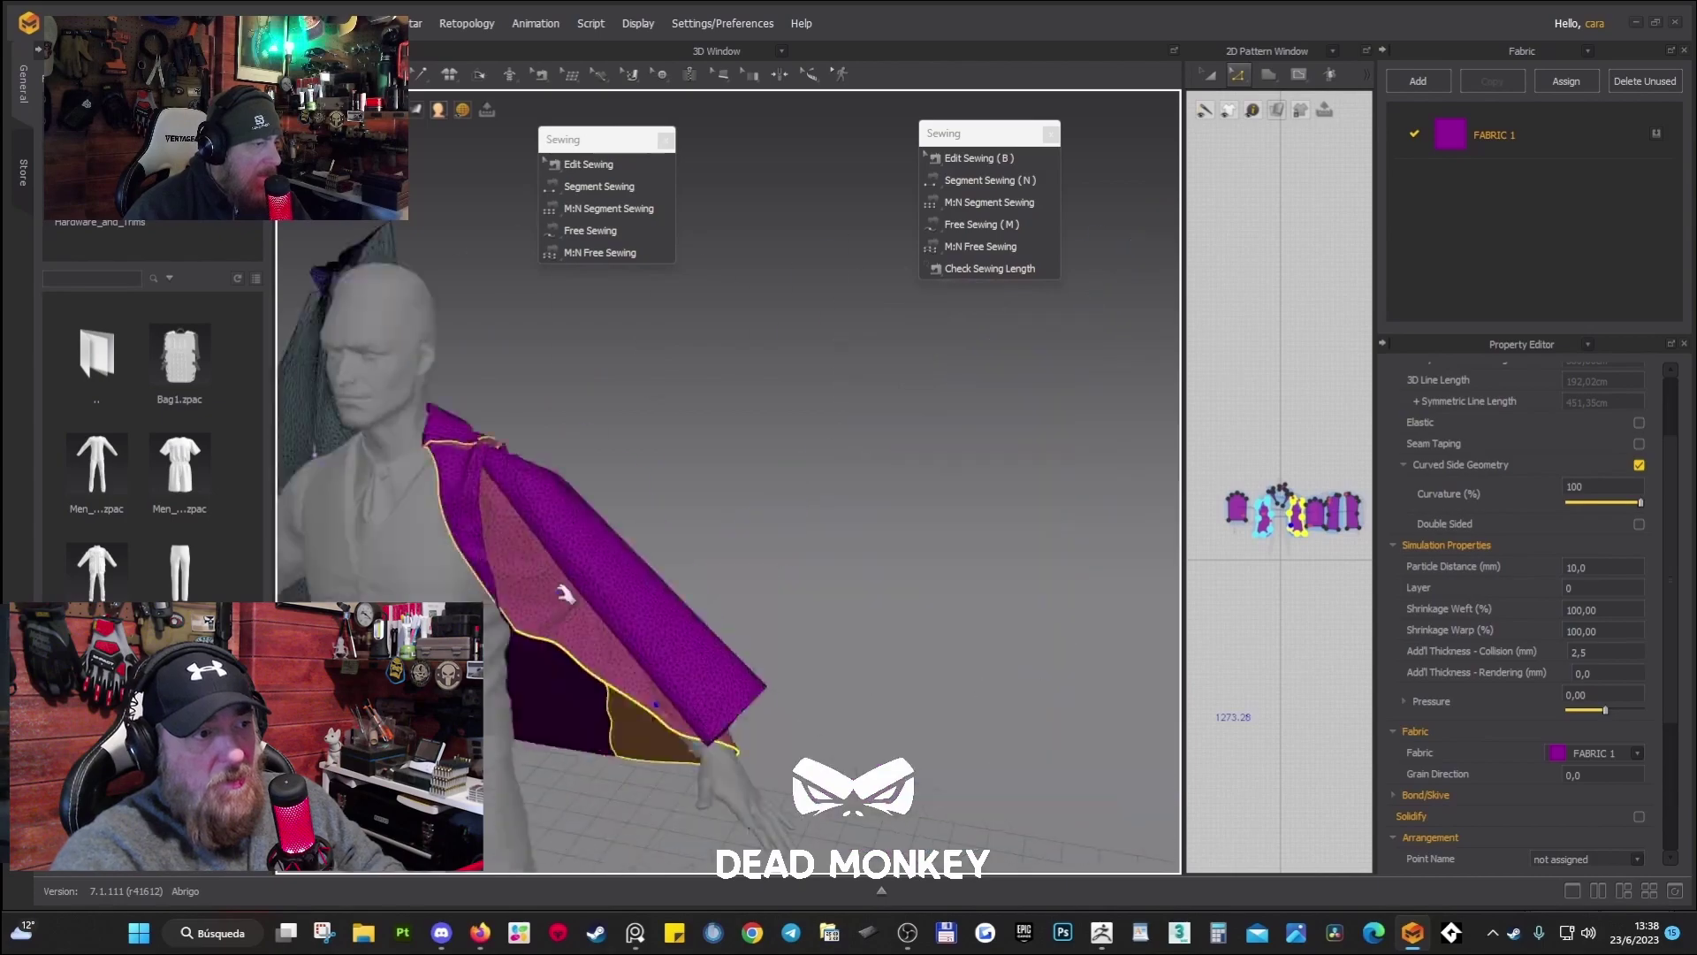
pyautogui.scroll(-3, 710, 612)
pyautogui.hotkey('ctrl', 'a')
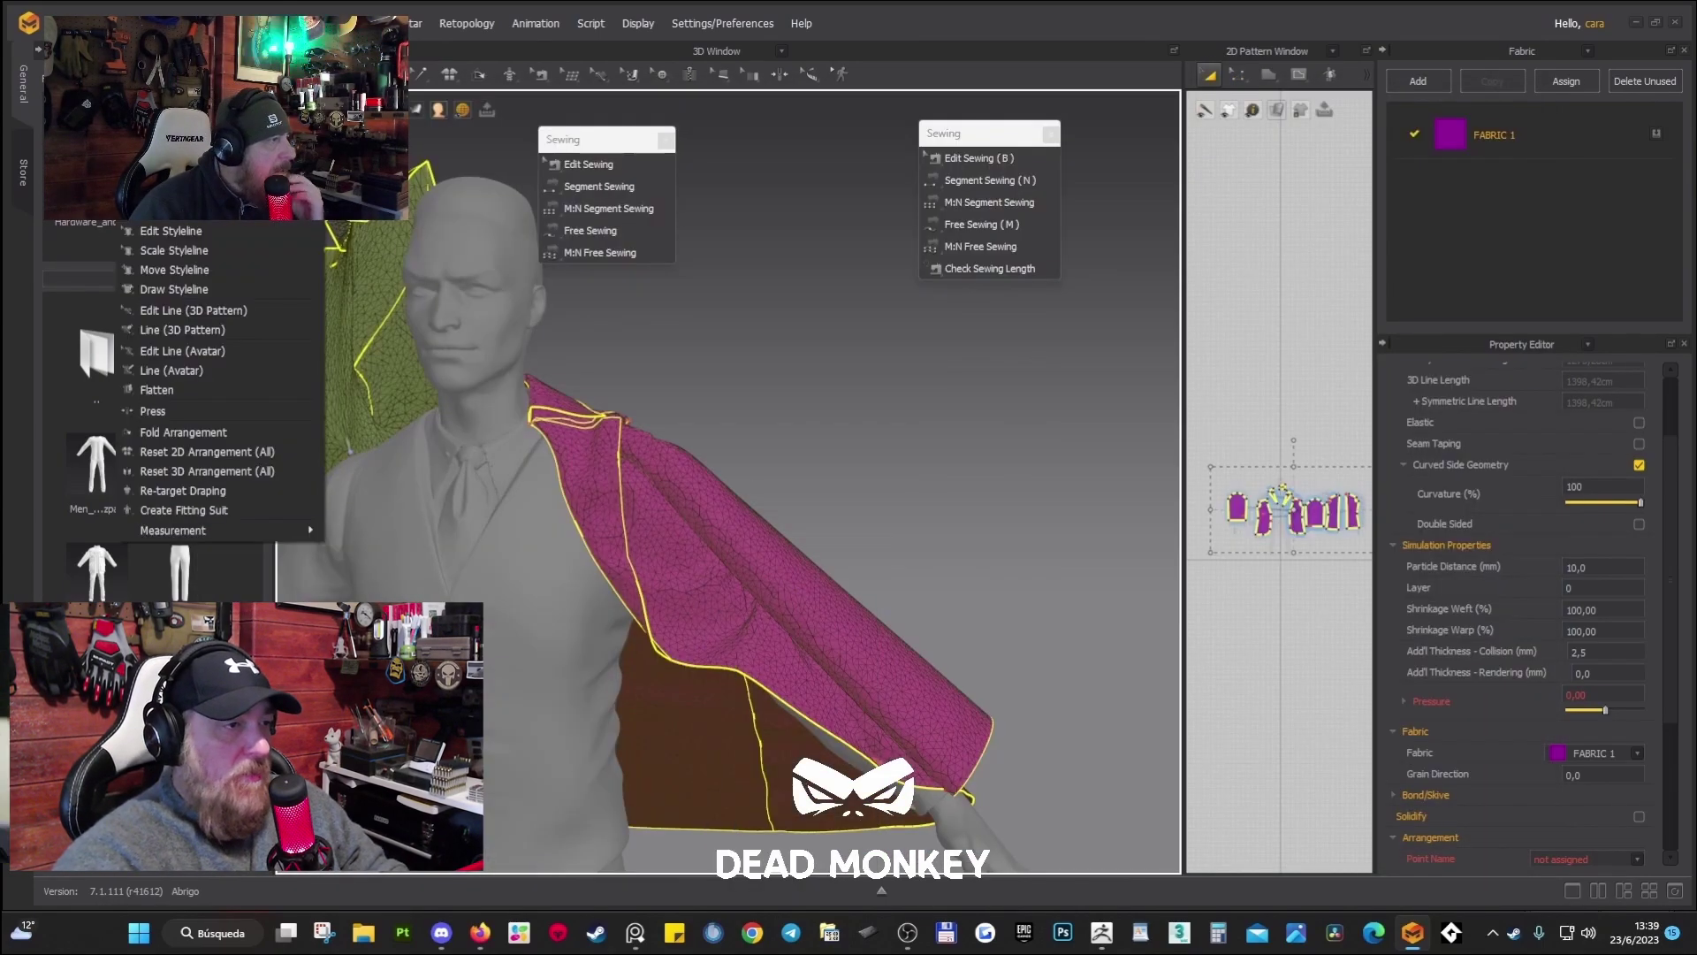
pyautogui.press('Delete')
pyautogui.moveTo(710, 612); pyautogui.dragTo(676, 592, button='right')
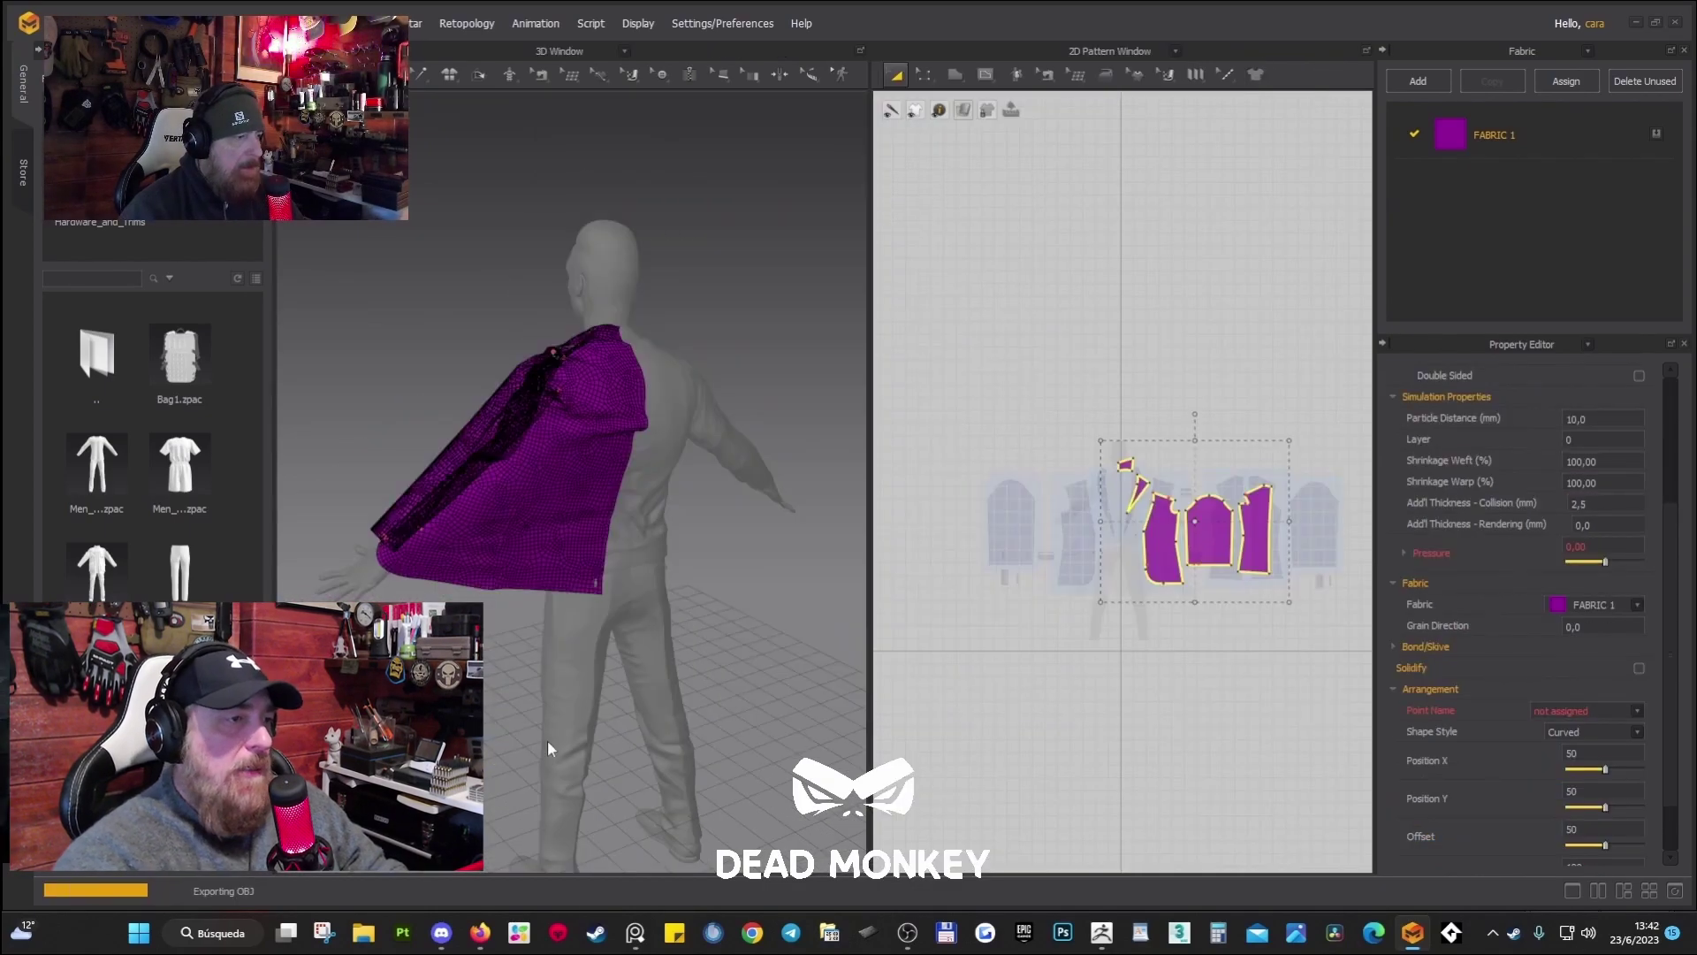
pyautogui.click(1100, 935)
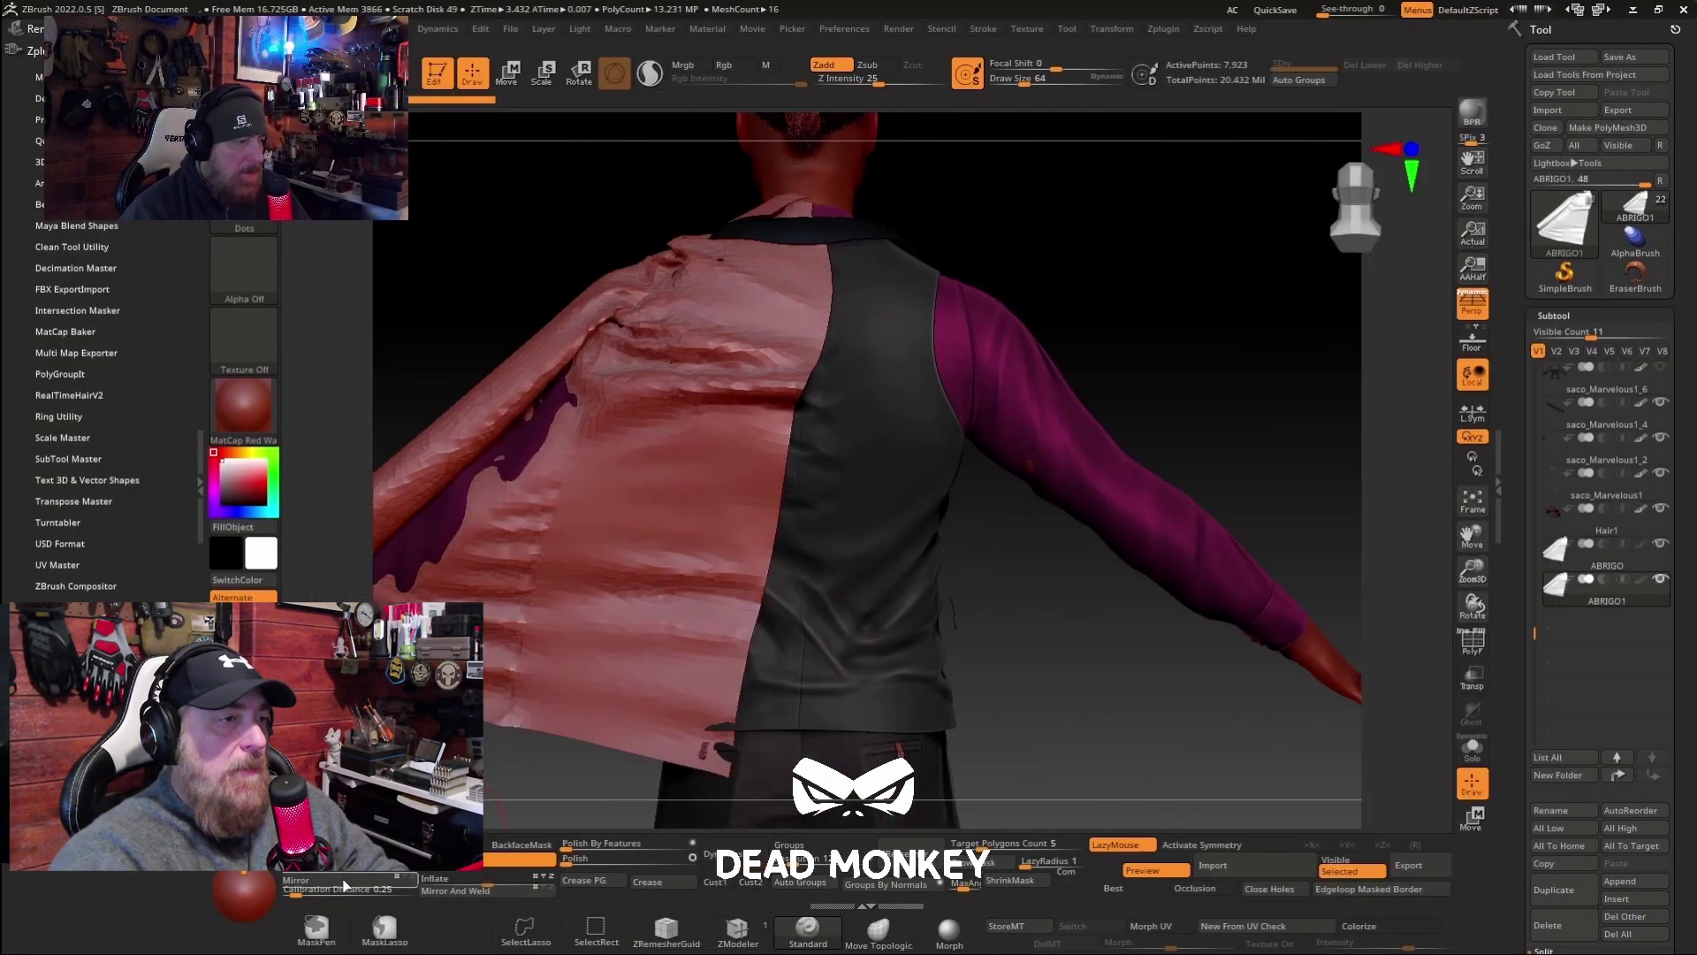
# Step: Merge ABRIGO1 down into ABRIGO and turn on the PolyFrame wireframe
pyautogui.moveTo(1105, 699)
pyautogui.mouseDown()
pyautogui.moveTo(1238, 705)
pyautogui.moveTo(1060, 674)
pyautogui.mouseUp()
pyautogui.scroll(-3, 1547, 899)
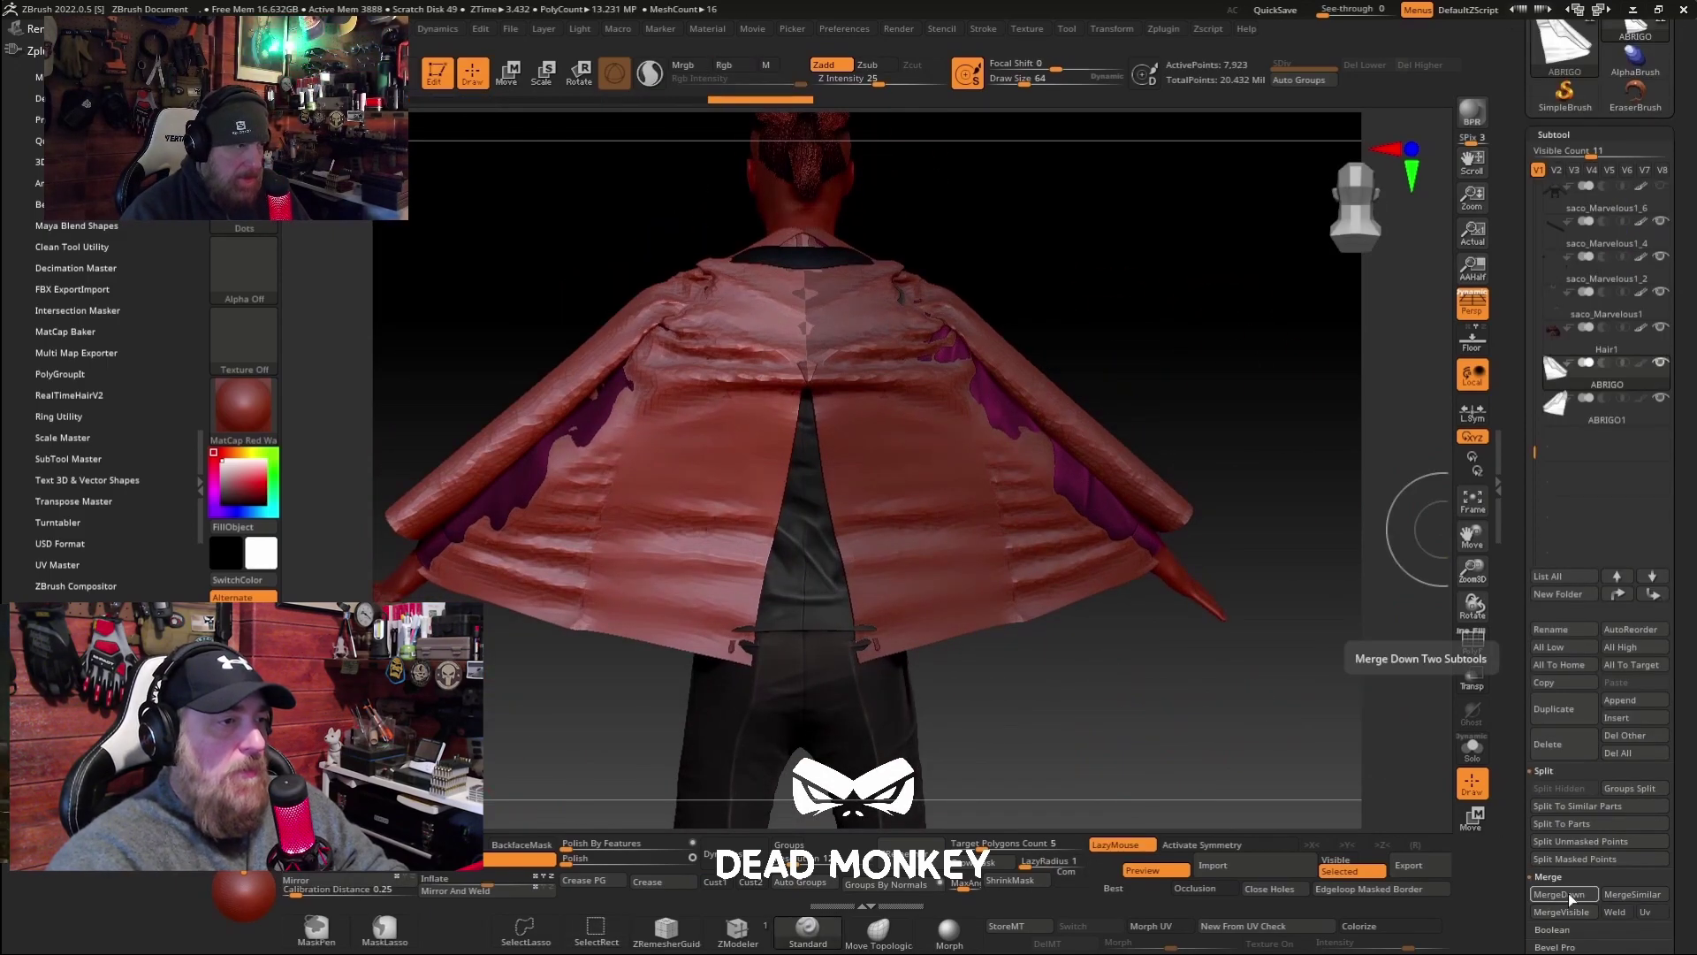
pyautogui.click(1546, 898)
pyautogui.hotkey('shift', 'f')
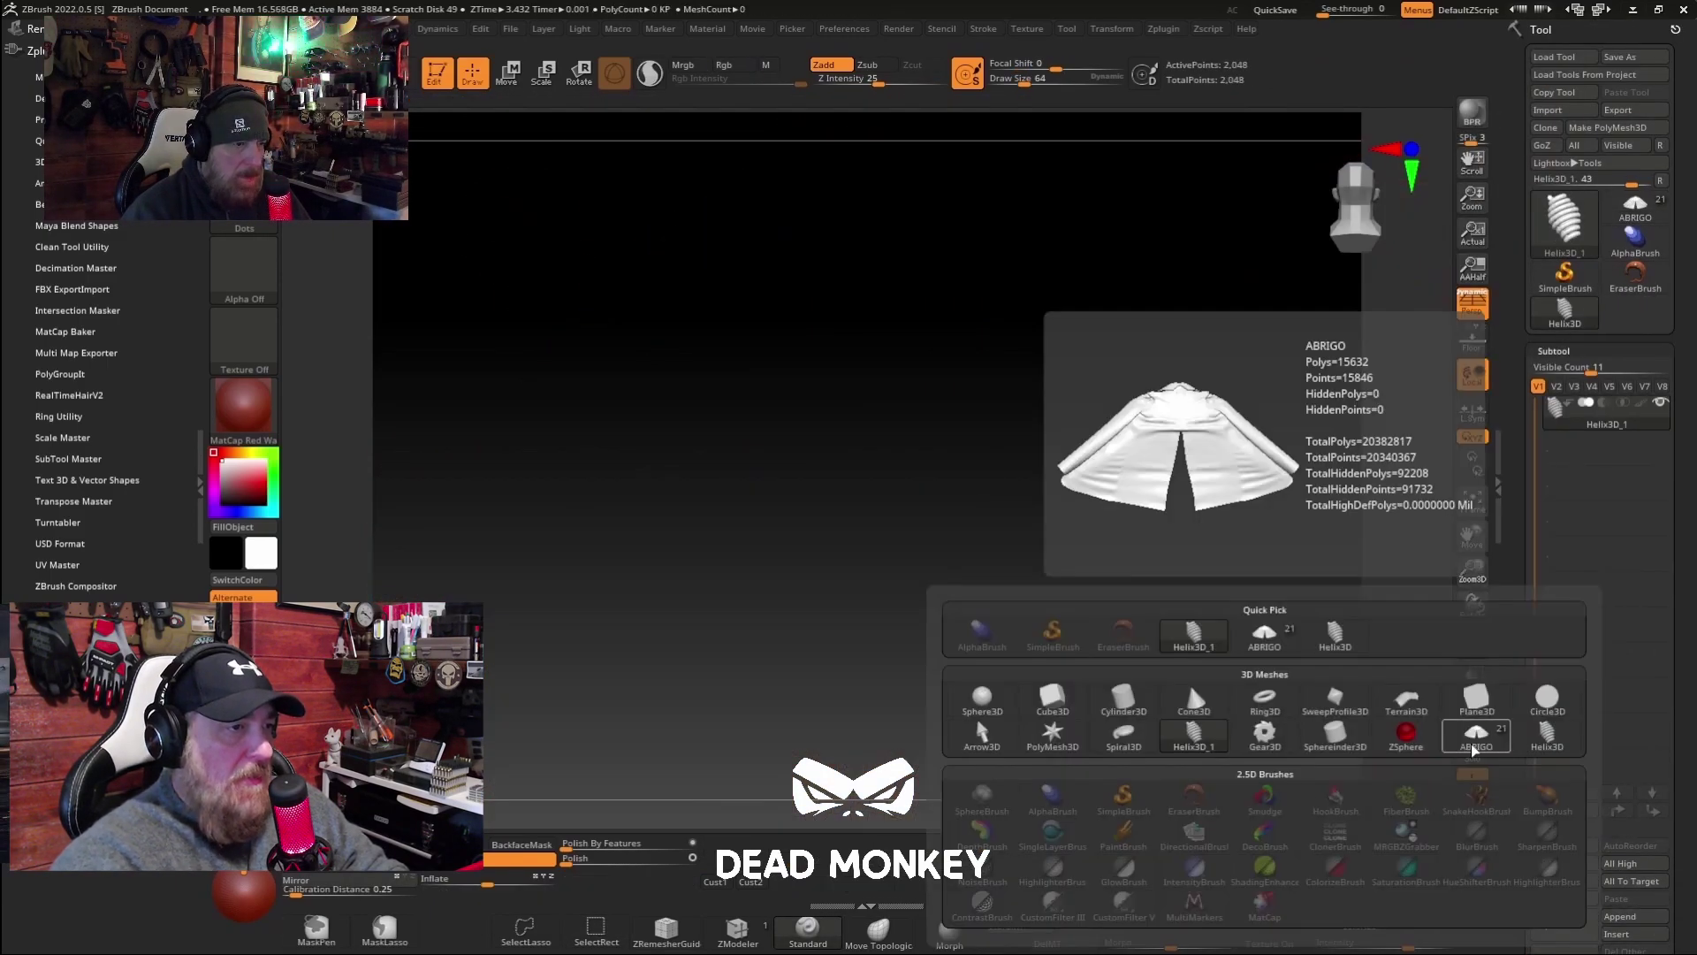
pyautogui.click(1379, 707)
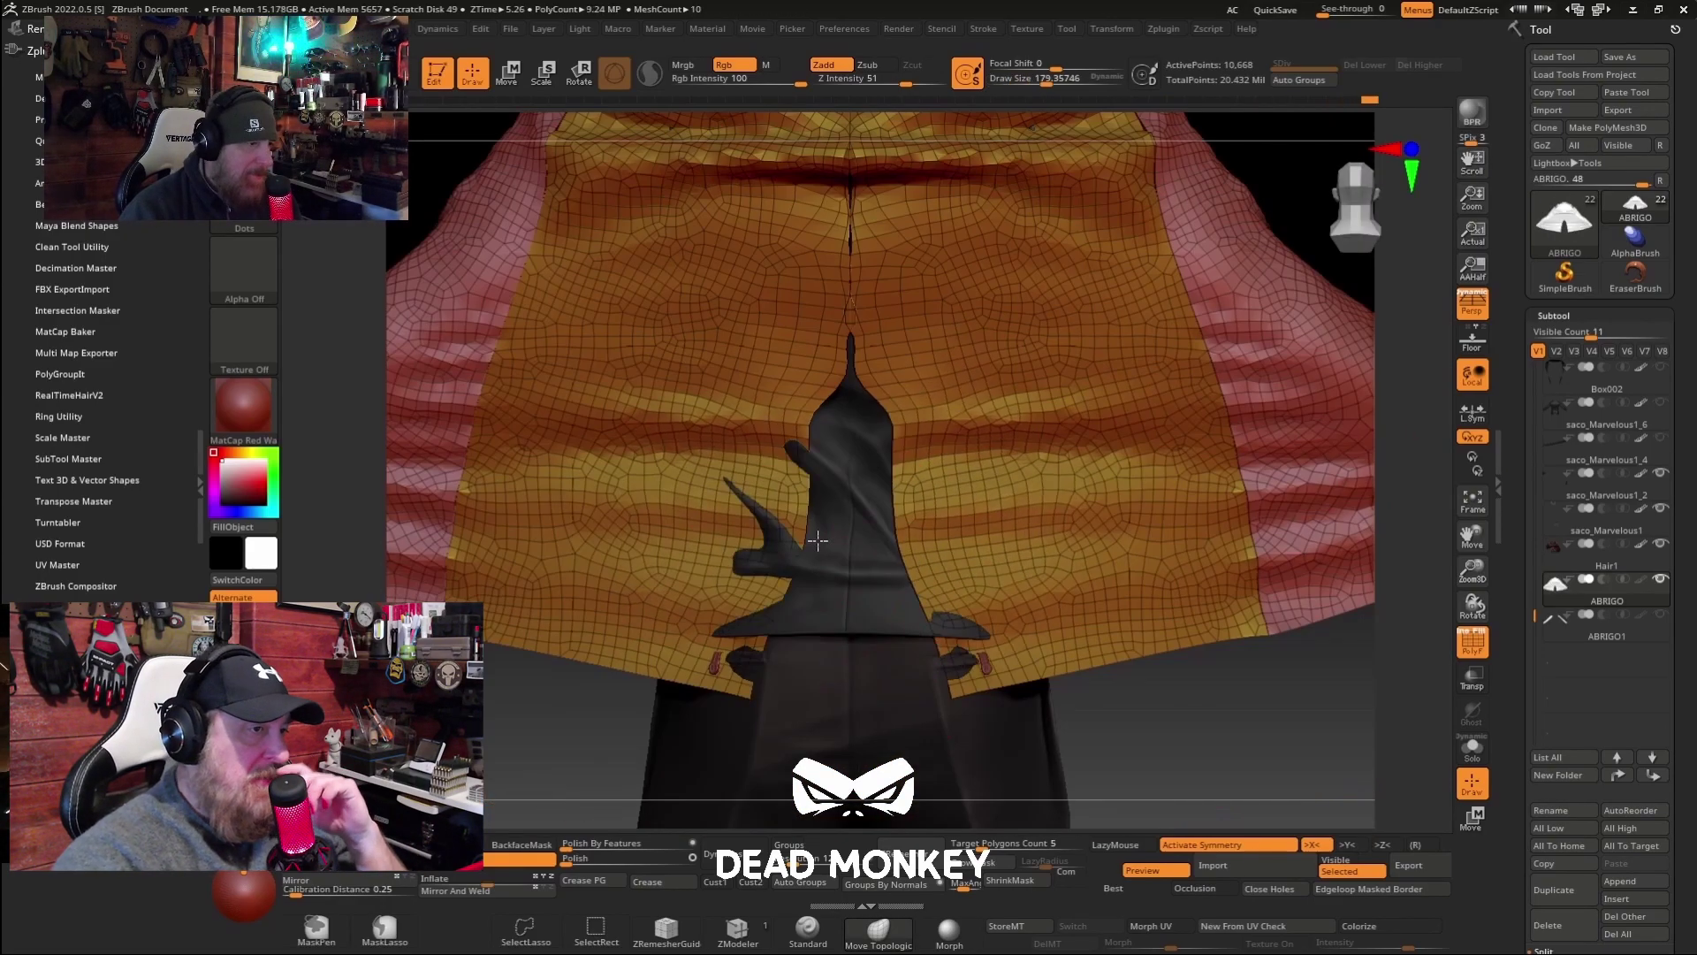
# Step: Inspect the coat's back seam and collar, drop to lowest subdivision and show PolyFrame
pyautogui.keyDown('ctrl'); pyautogui.moveTo(915, 530); pyautogui.dragTo(915, 621, button='right'); pyautogui.keyUp('ctrl')
pyautogui.moveTo(885, 306)
pyautogui.keyDown('ctrl'); pyautogui.mouseDown(button='right')
pyautogui.moveTo(940, 644)
pyautogui.moveTo(890, 512)
pyautogui.moveTo(928, 681)
pyautogui.moveTo(865, 733)
pyautogui.mouseUp(button='right'); pyautogui.keyUp('ctrl')
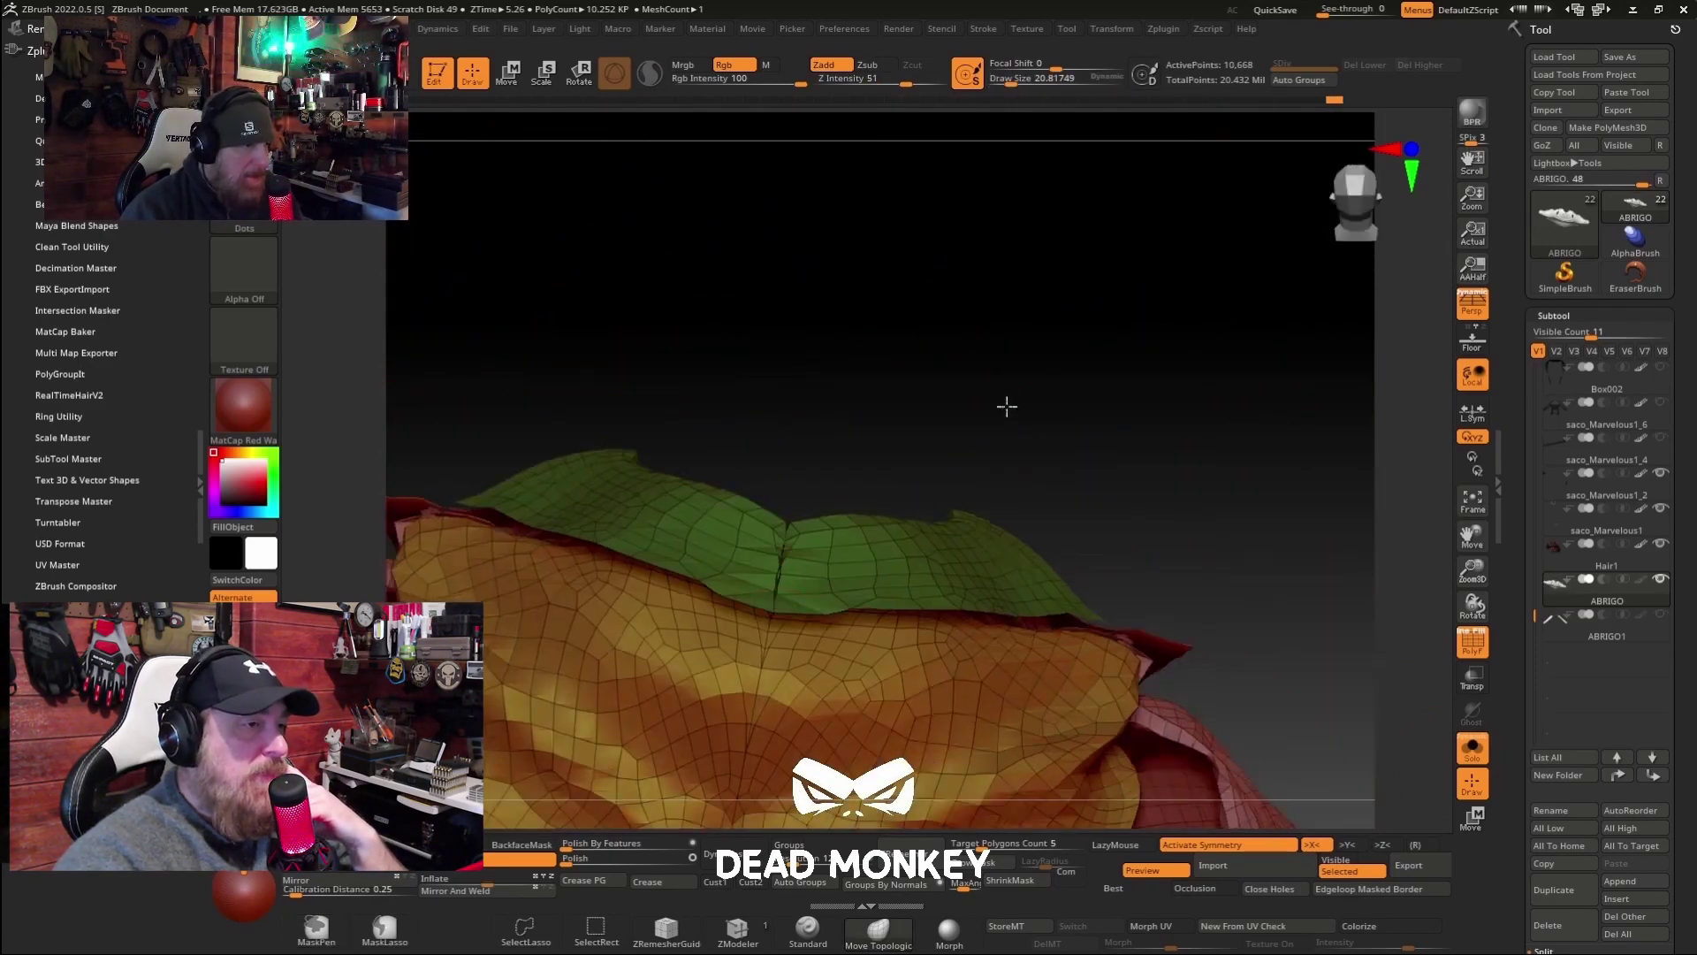
pyautogui.moveTo(921, 566)
pyautogui.mouseDown(button='right')
pyautogui.moveTo(1080, 272)
pyautogui.moveTo(973, 477)
pyautogui.moveTo(1131, 315)
pyautogui.moveTo(1165, 333)
pyautogui.moveTo(871, 257)
pyautogui.moveTo(721, 334)
pyautogui.moveTo(862, 342)
pyautogui.moveTo(833, 364)
pyautogui.moveTo(1014, 649)
pyautogui.moveTo(1309, 277)
pyautogui.mouseUp(button='right')
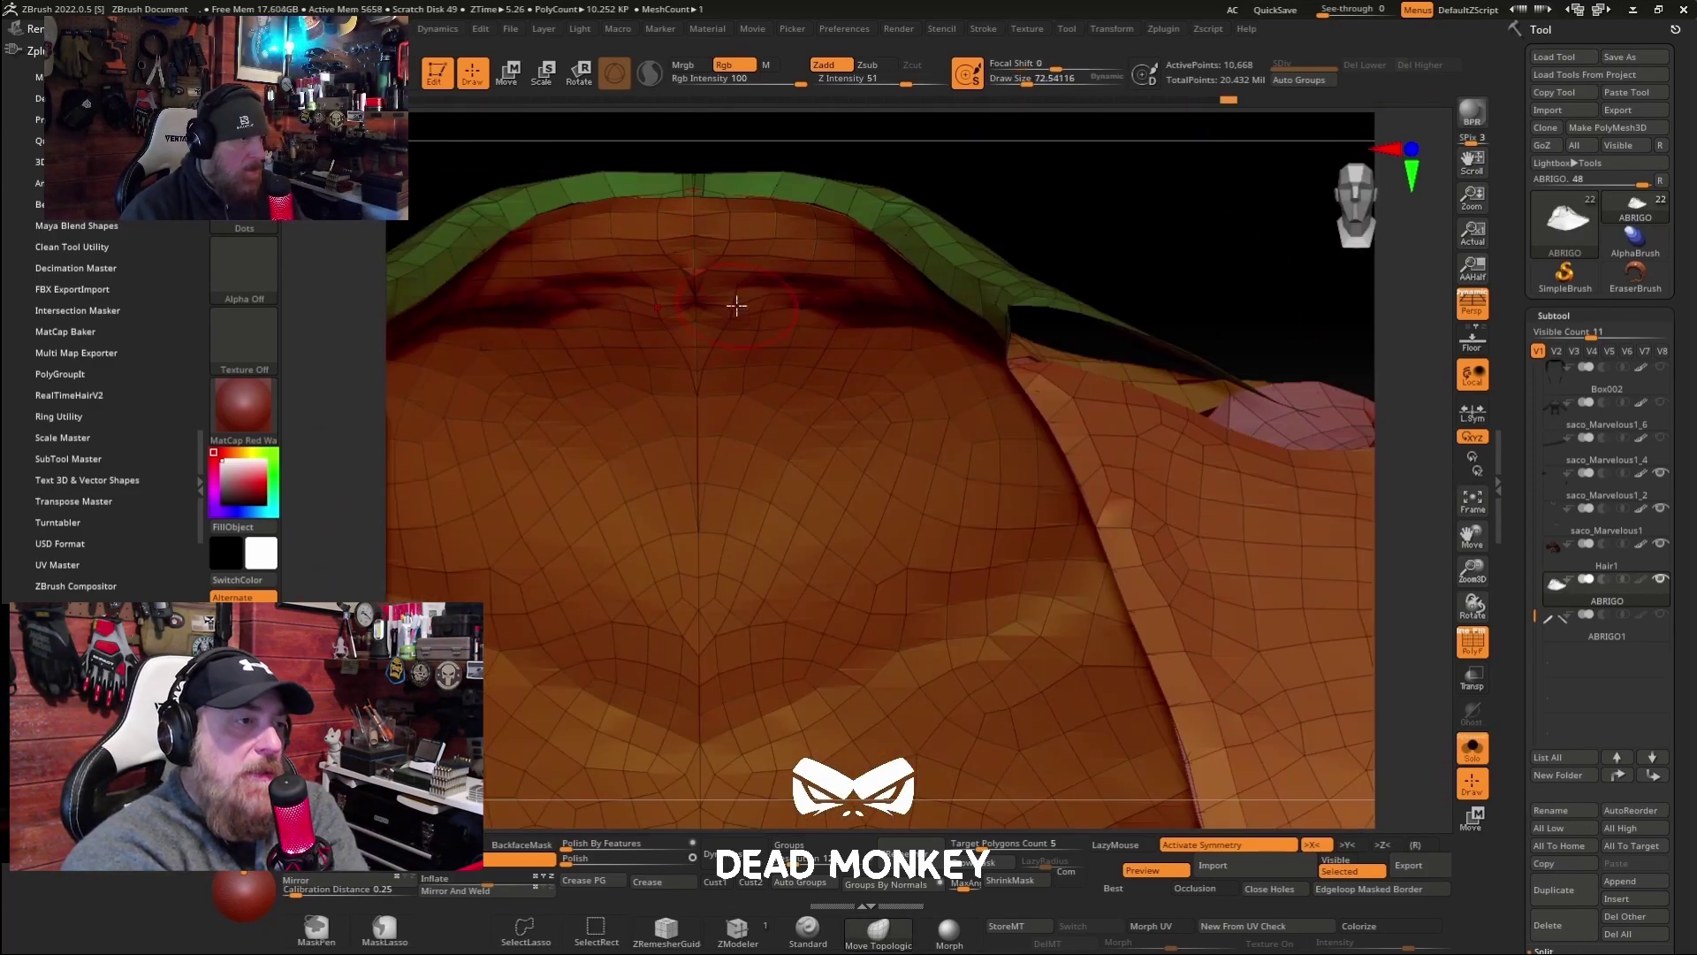
pyautogui.press('f')
pyautogui.moveTo(1224, 353)
pyautogui.mouseDown(button='right')
pyautogui.moveTo(1140, 283)
pyautogui.moveTo(1130, 422)
pyautogui.moveTo(1098, 348)
pyautogui.moveTo(1277, 427)
pyautogui.moveTo(851, 452)
pyautogui.moveTo(1318, 292)
pyautogui.moveTo(1015, 378)
pyautogui.mouseUp(button='right')
pyautogui.hotkey('shift', 'd')
pyautogui.hotkey('shift', 'f')
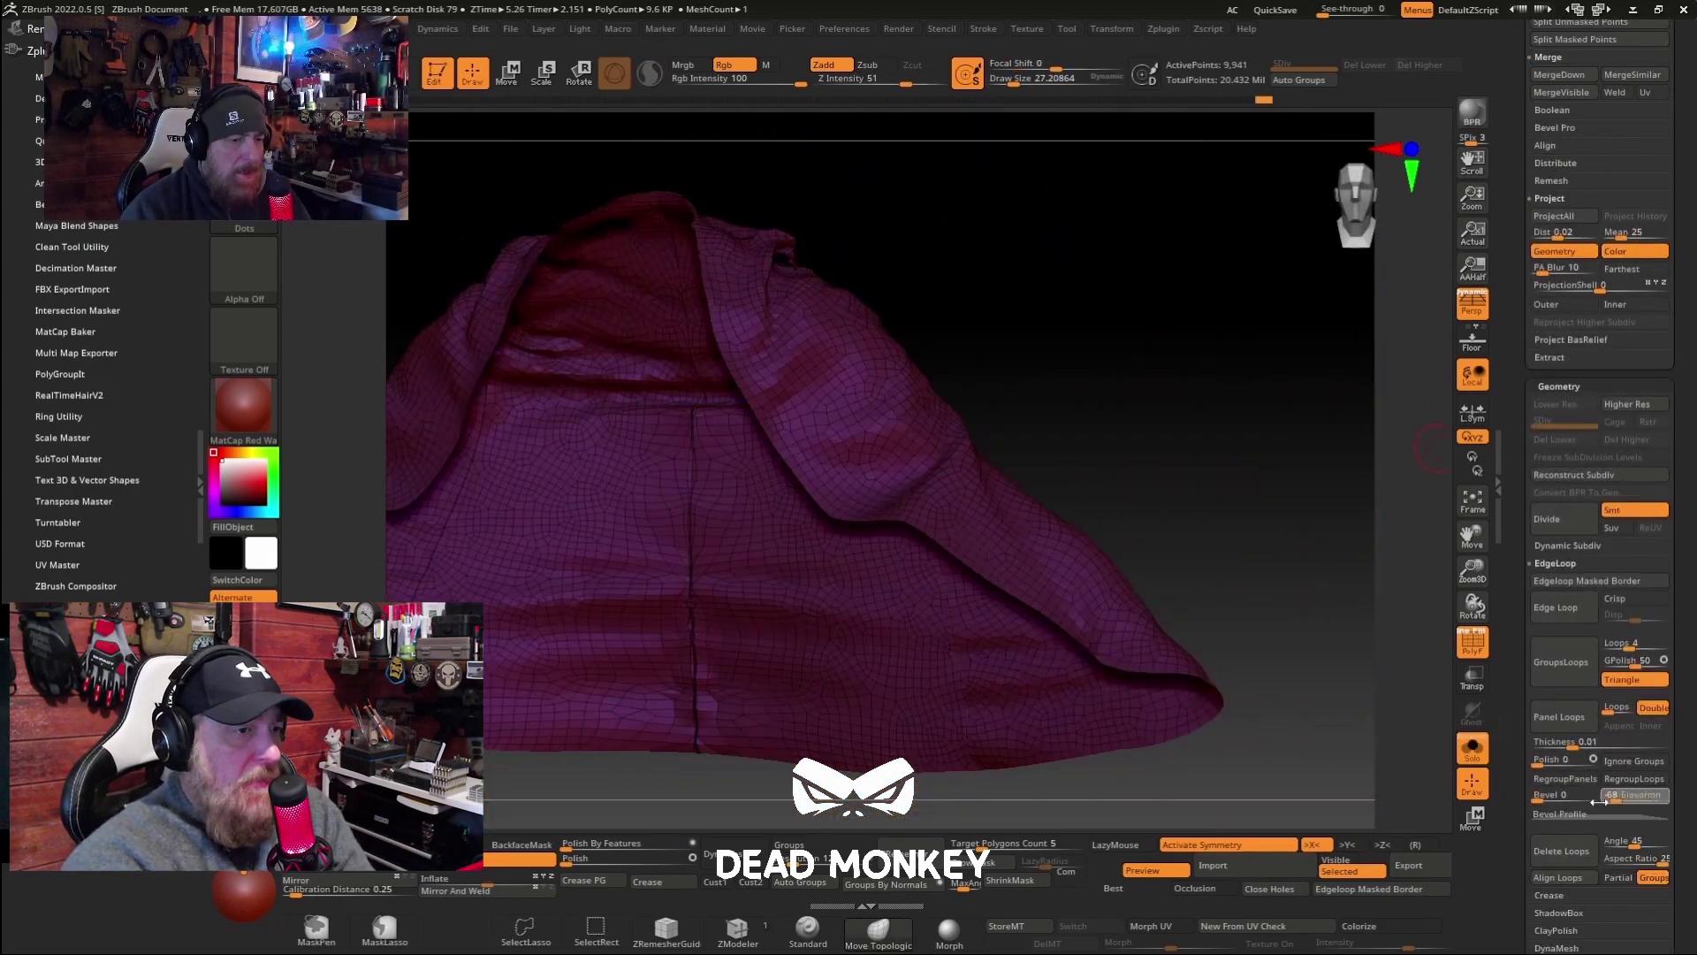
pyautogui.moveTo(1296, 595)
pyautogui.mouseDown(button='right')
pyautogui.moveTo(1382, 466)
pyautogui.moveTo(1268, 600)
pyautogui.moveTo(1129, 474)
pyautogui.mouseUp(button='right')
# Step: DynaMesh the coat panel, undo it, and remesh to 695,514 points
pyautogui.click(721, 853)
pyautogui.moveTo(1178, 368); pyautogui.dragTo(1375, 802, button='right')
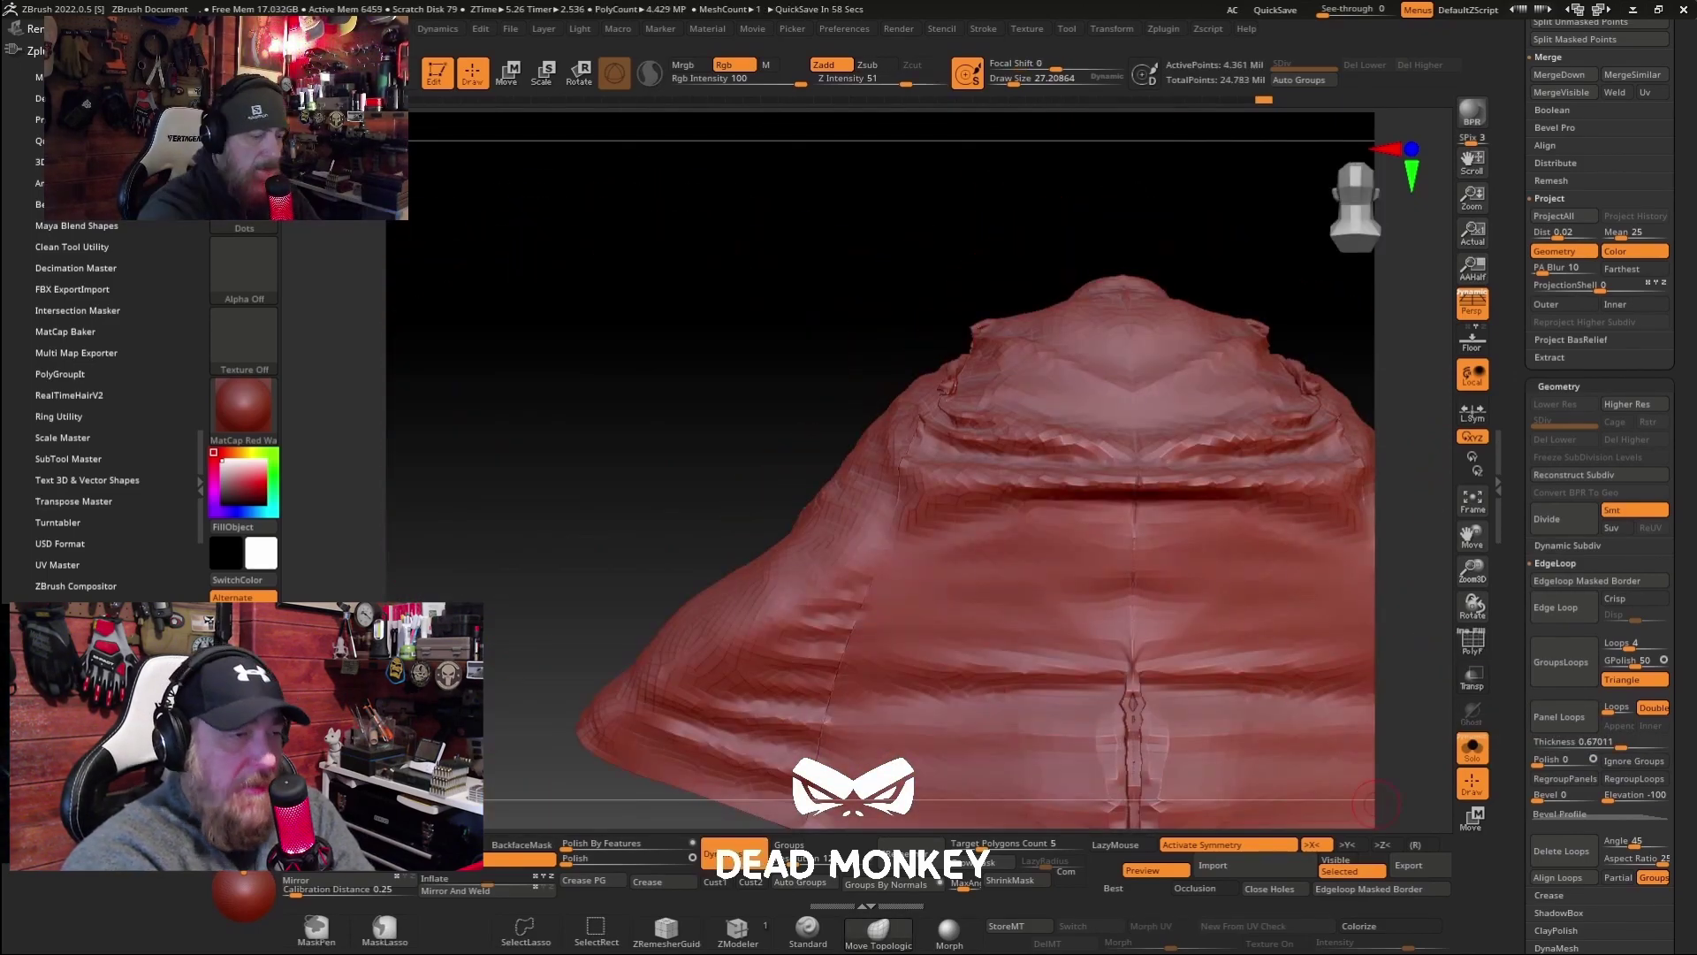
pyautogui.press('space')
pyautogui.moveTo(777, 495)
pyautogui.mouseDown(button='right')
pyautogui.moveTo(973, 397)
pyautogui.moveTo(1207, 320)
pyautogui.mouseUp(button='right')
pyautogui.click(733, 851)
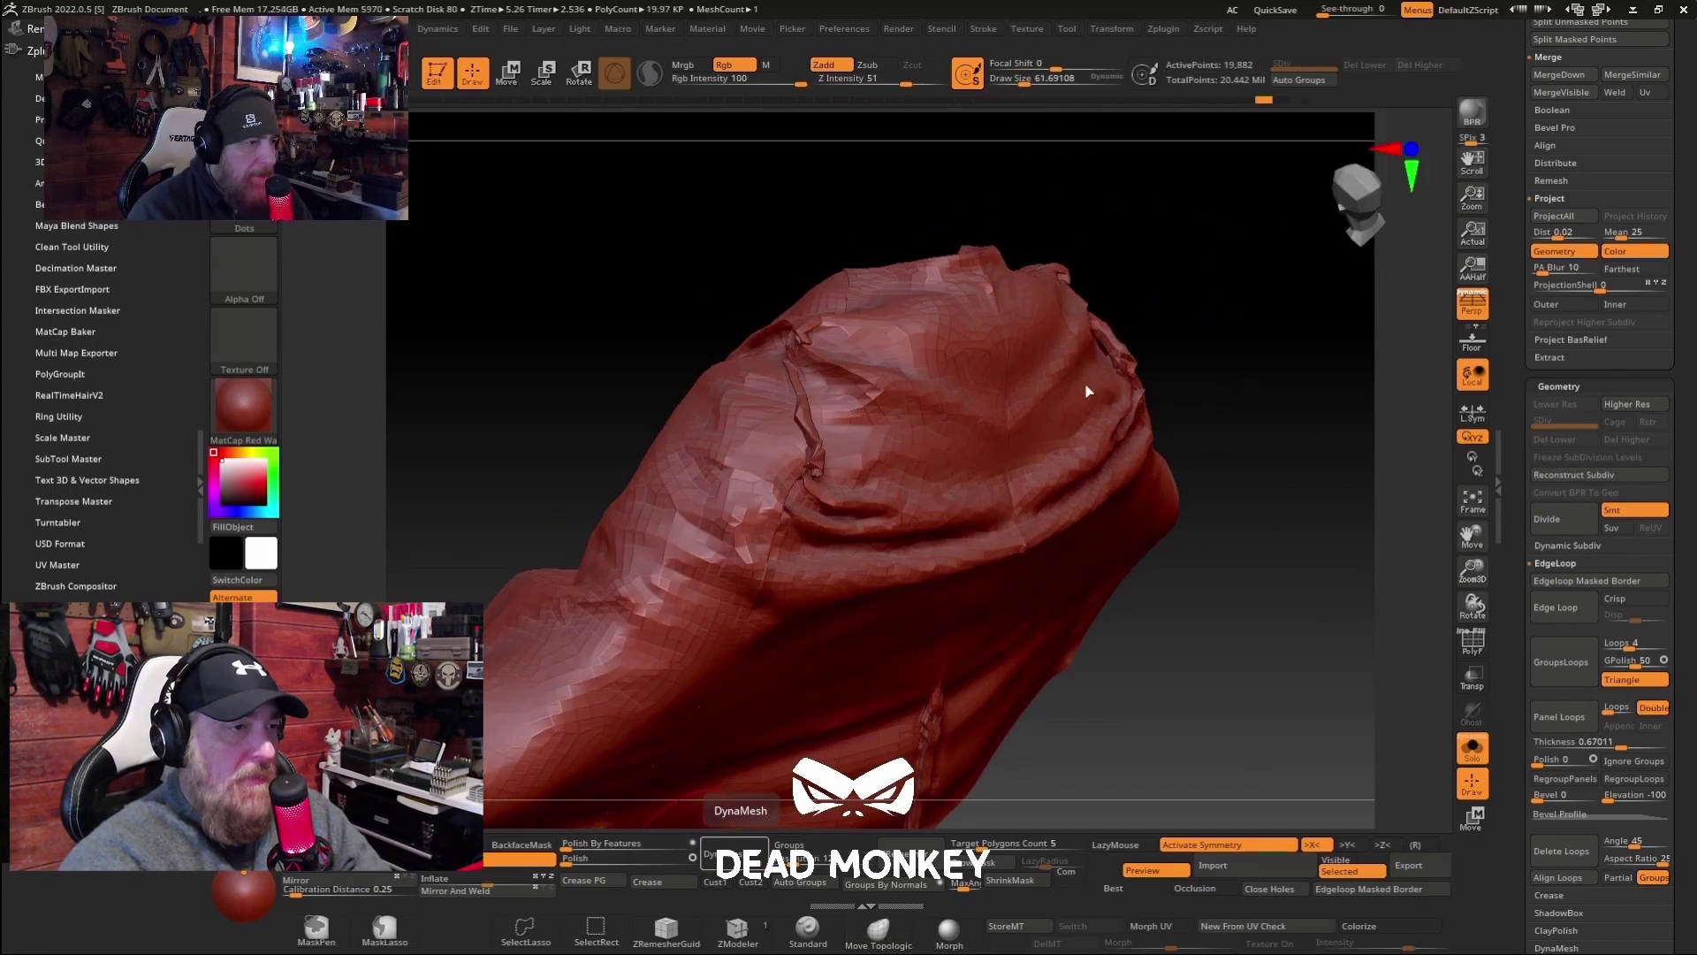
pyautogui.click(733, 851)
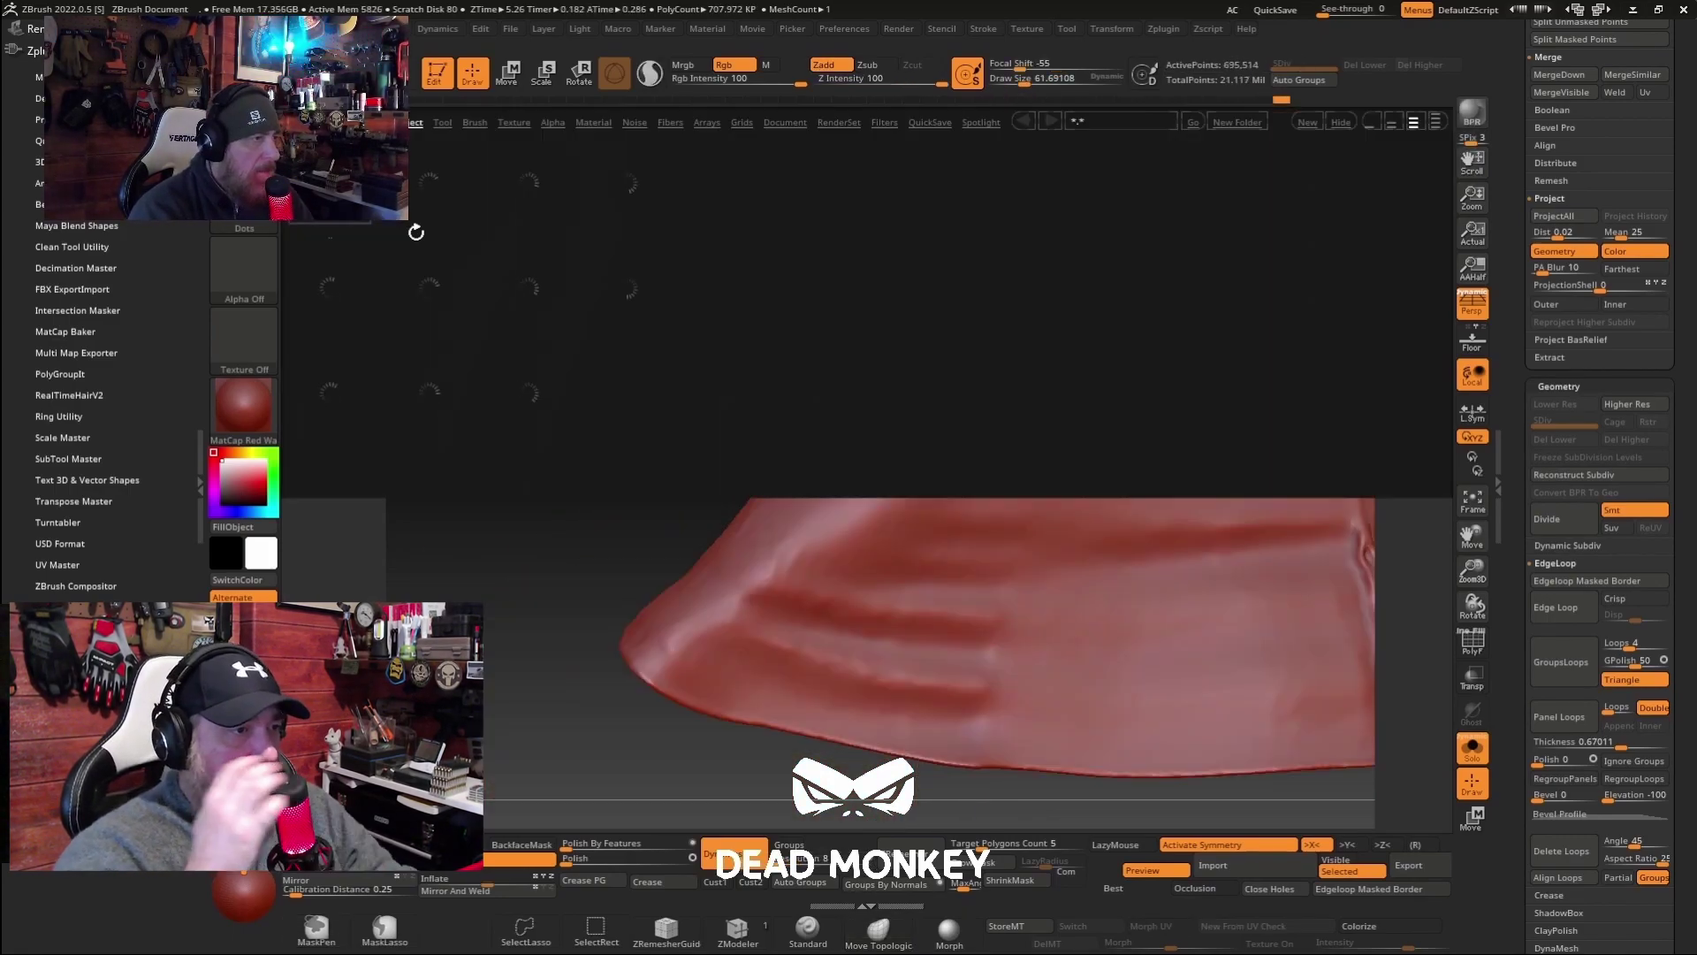
pyautogui.press('b')
pyautogui.press('Escape')
pyautogui.moveTo(896, 261)
pyautogui.mouseDown(button='right')
pyautogui.moveTo(671, 258)
pyautogui.moveTo(1261, 334)
pyautogui.moveTo(1118, 558)
pyautogui.mouseUp(button='right')
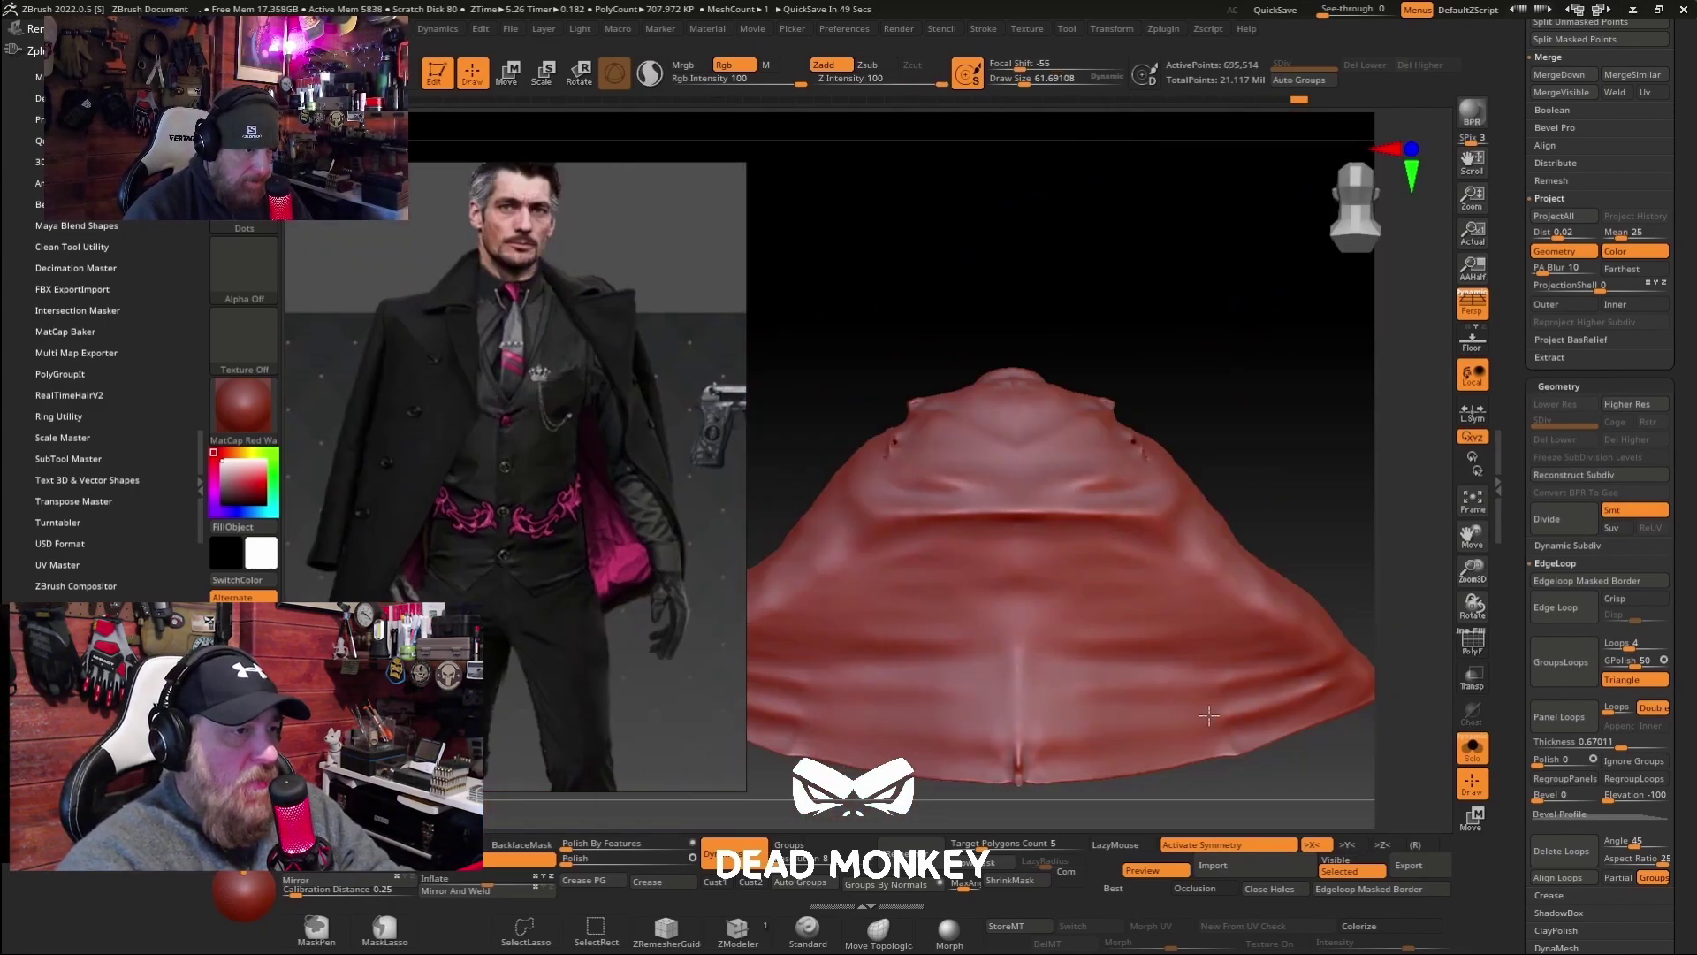
# Step: Solo the ABRIGO coat subtool and orbit it from the sleeve, shoulder, front and back
pyautogui.moveTo(1024, 315)
pyautogui.mouseDown(button='right')
pyautogui.moveTo(1205, 374)
pyautogui.moveTo(1205, 504)
pyautogui.moveTo(1262, 548)
pyautogui.moveTo(1212, 549)
pyautogui.moveTo(1041, 455)
pyautogui.moveTo(1025, 473)
pyautogui.mouseUp(button='right')
pyautogui.keyDown('alt'); pyautogui.click(1025, 474); pyautogui.keyUp('alt')
pyautogui.moveTo(1288, 333); pyautogui.dragTo(1198, 354, button='right')
pyautogui.moveTo(1055, 324); pyautogui.dragTo(1080, 352, button='right')
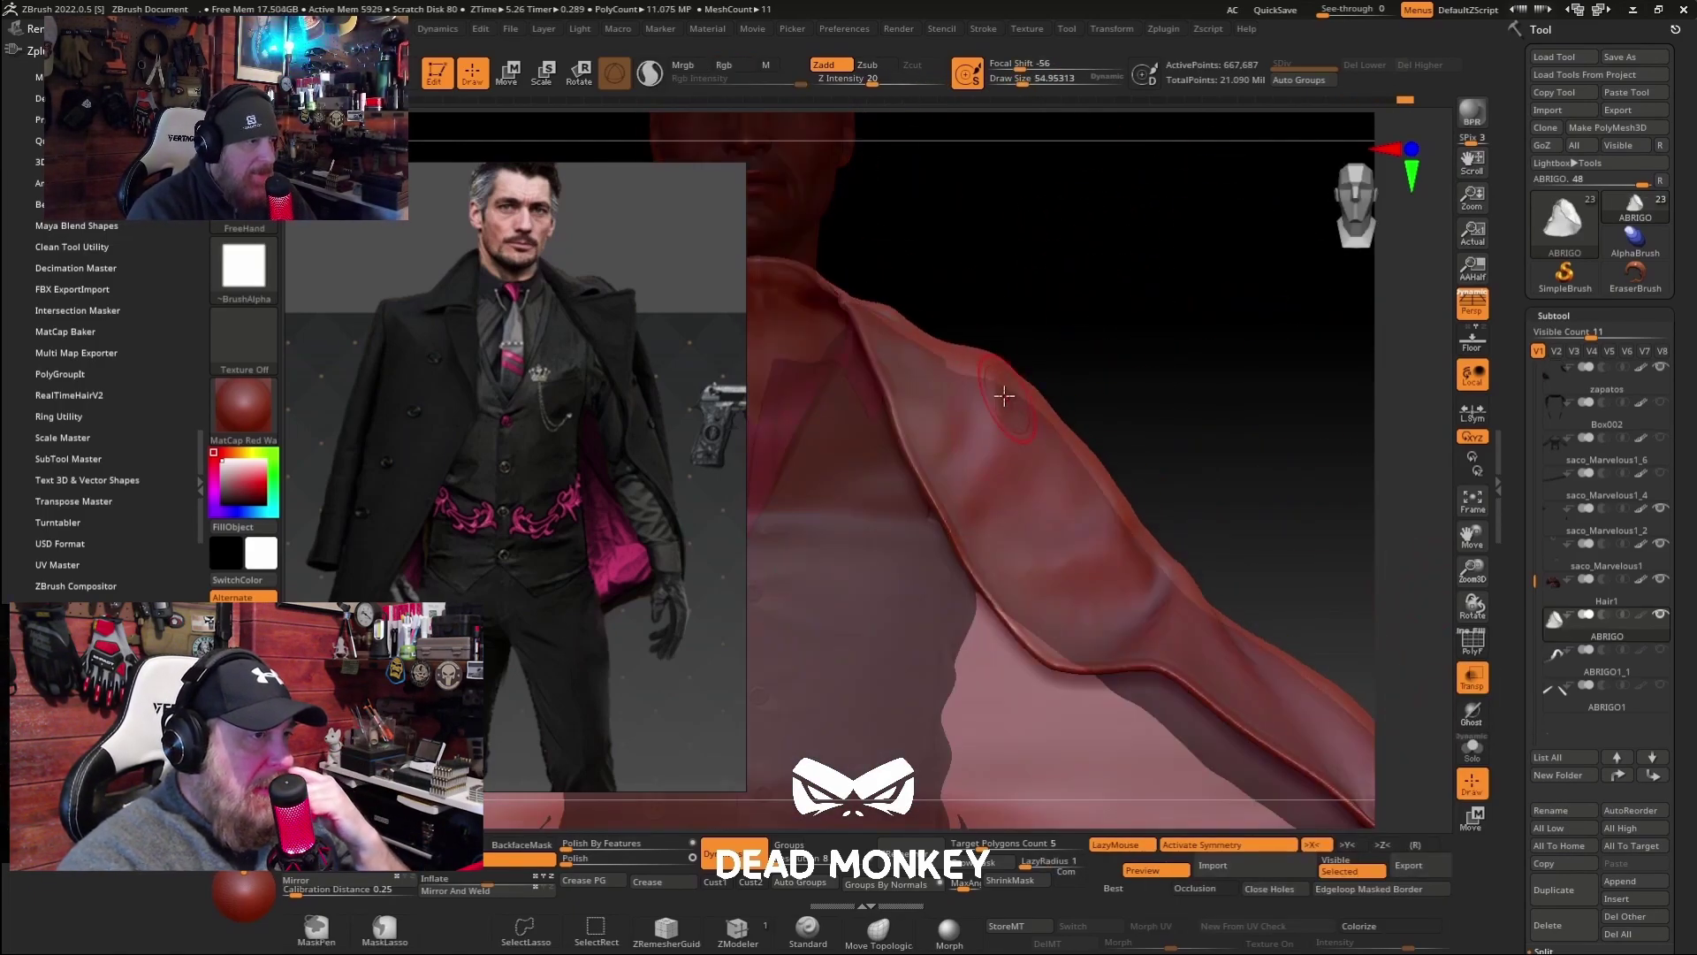
pyautogui.moveTo(1024, 397)
pyautogui.mouseDown(button='right')
pyautogui.moveTo(999, 487)
pyautogui.moveTo(845, 398)
pyautogui.moveTo(1075, 474)
pyautogui.mouseUp(button='right')
pyautogui.moveTo(904, 308)
pyautogui.mouseDown(button='right')
pyautogui.moveTo(948, 471)
pyautogui.moveTo(807, 322)
pyautogui.moveTo(1219, 387)
pyautogui.moveTo(1068, 686)
pyautogui.moveTo(1134, 684)
pyautogui.moveTo(909, 537)
pyautogui.mouseUp(button='right')
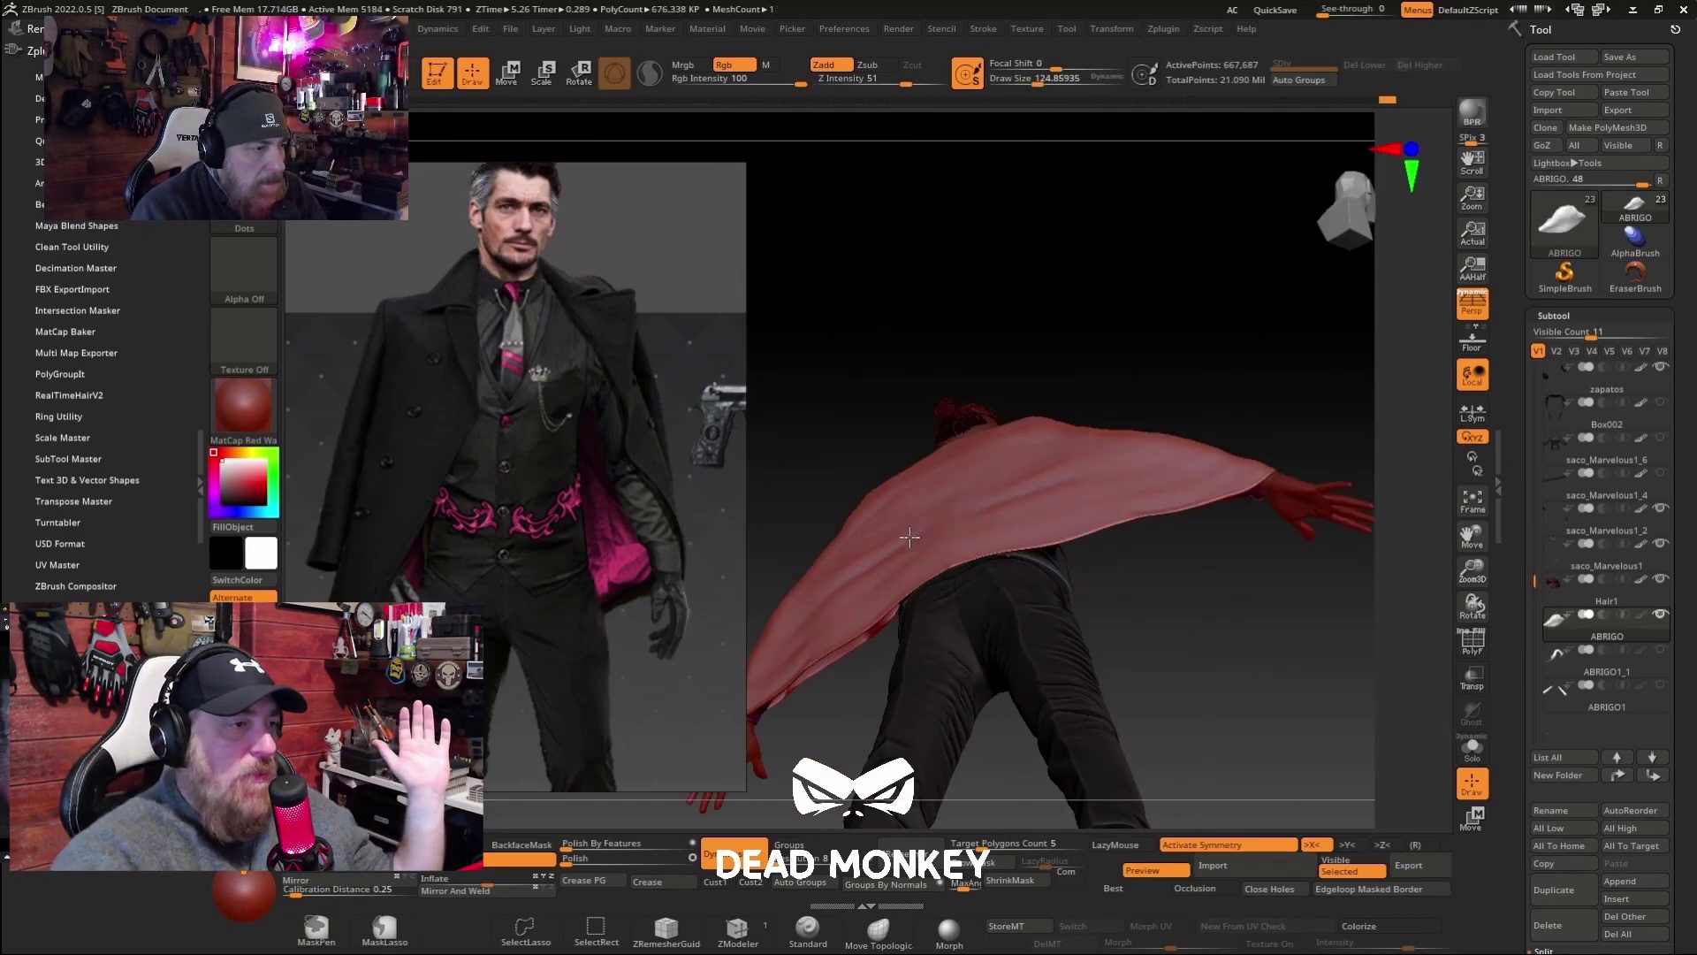
pyautogui.moveTo(1118, 457)
pyautogui.mouseDown(button='right')
pyautogui.moveTo(1012, 522)
pyautogui.moveTo(1043, 460)
pyautogui.moveTo(1031, 382)
pyautogui.moveTo(1110, 645)
pyautogui.moveTo(1224, 737)
pyautogui.moveTo(1125, 357)
pyautogui.moveTo(1162, 522)
pyautogui.moveTo(1160, 493)
pyautogui.moveTo(1037, 631)
pyautogui.moveTo(1149, 575)
pyautogui.moveTo(1220, 610)
pyautogui.moveTo(1238, 701)
pyautogui.moveTo(1204, 686)
pyautogui.moveTo(1242, 720)
pyautogui.moveTo(1272, 707)
pyautogui.mouseUp(button='right')
pyautogui.press('space')
# Step: Select ABRIGO1_1, check it in Solo, and subdivide it once with Ctrl+D
pyautogui.click(1607, 706)
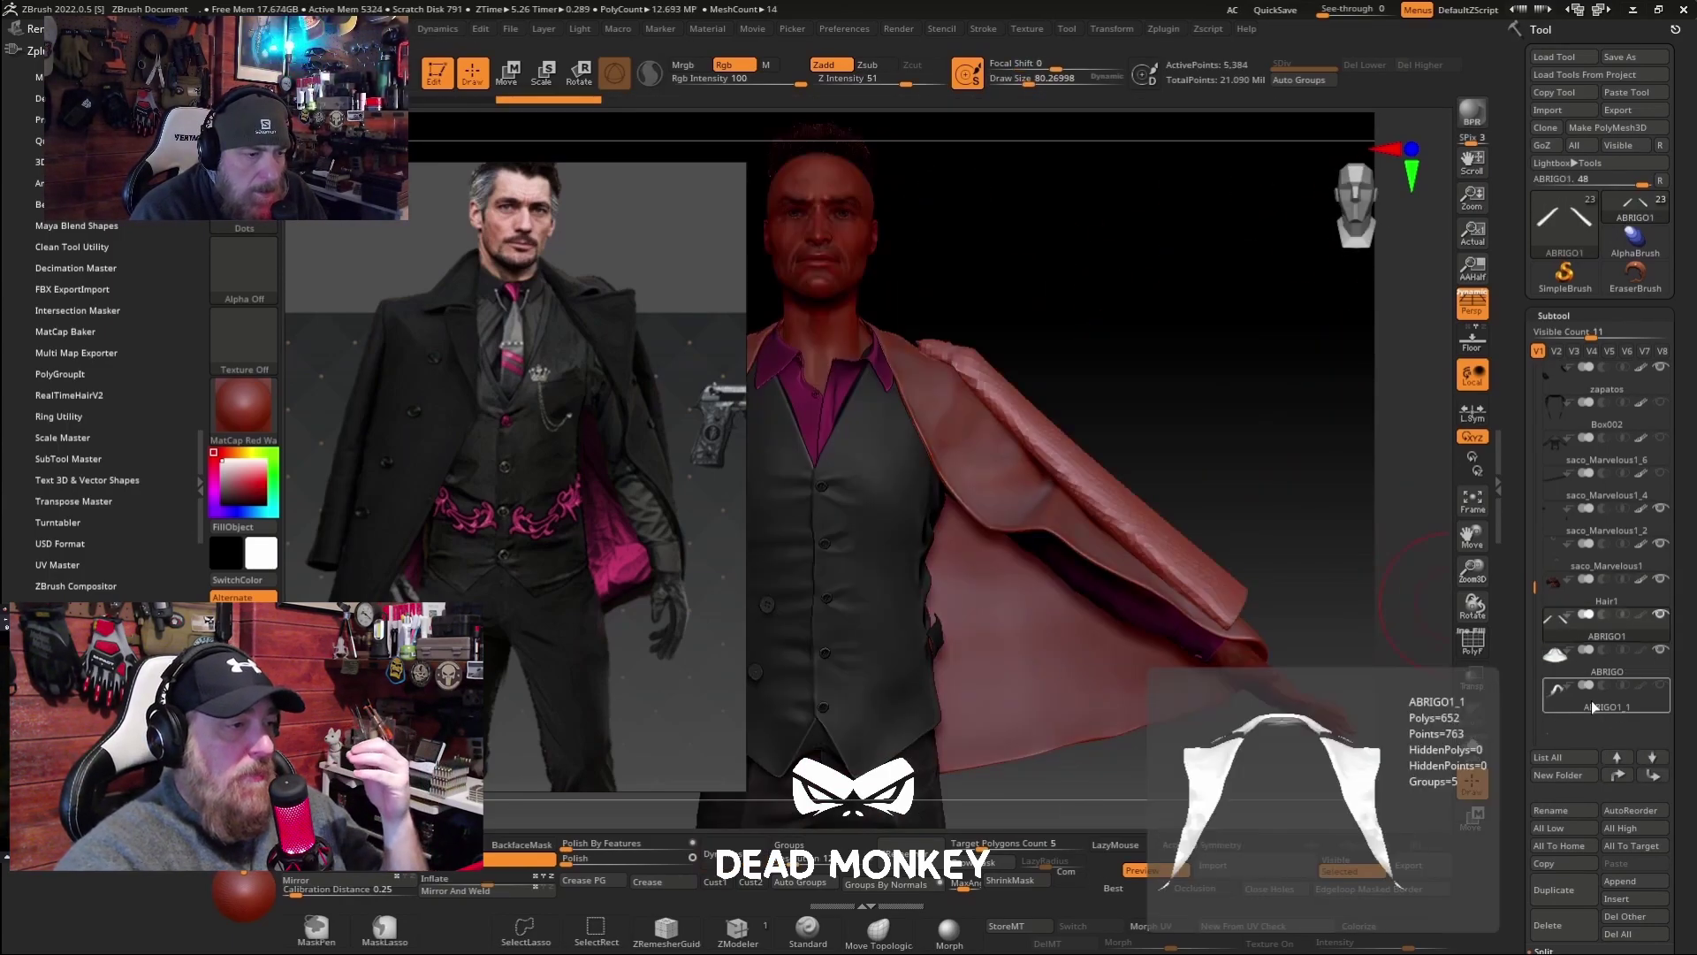
pyautogui.moveTo(1149, 619); pyautogui.dragTo(923, 731, button='right')
pyautogui.click(1472, 747)
pyautogui.scroll(-10, 1578, 422)
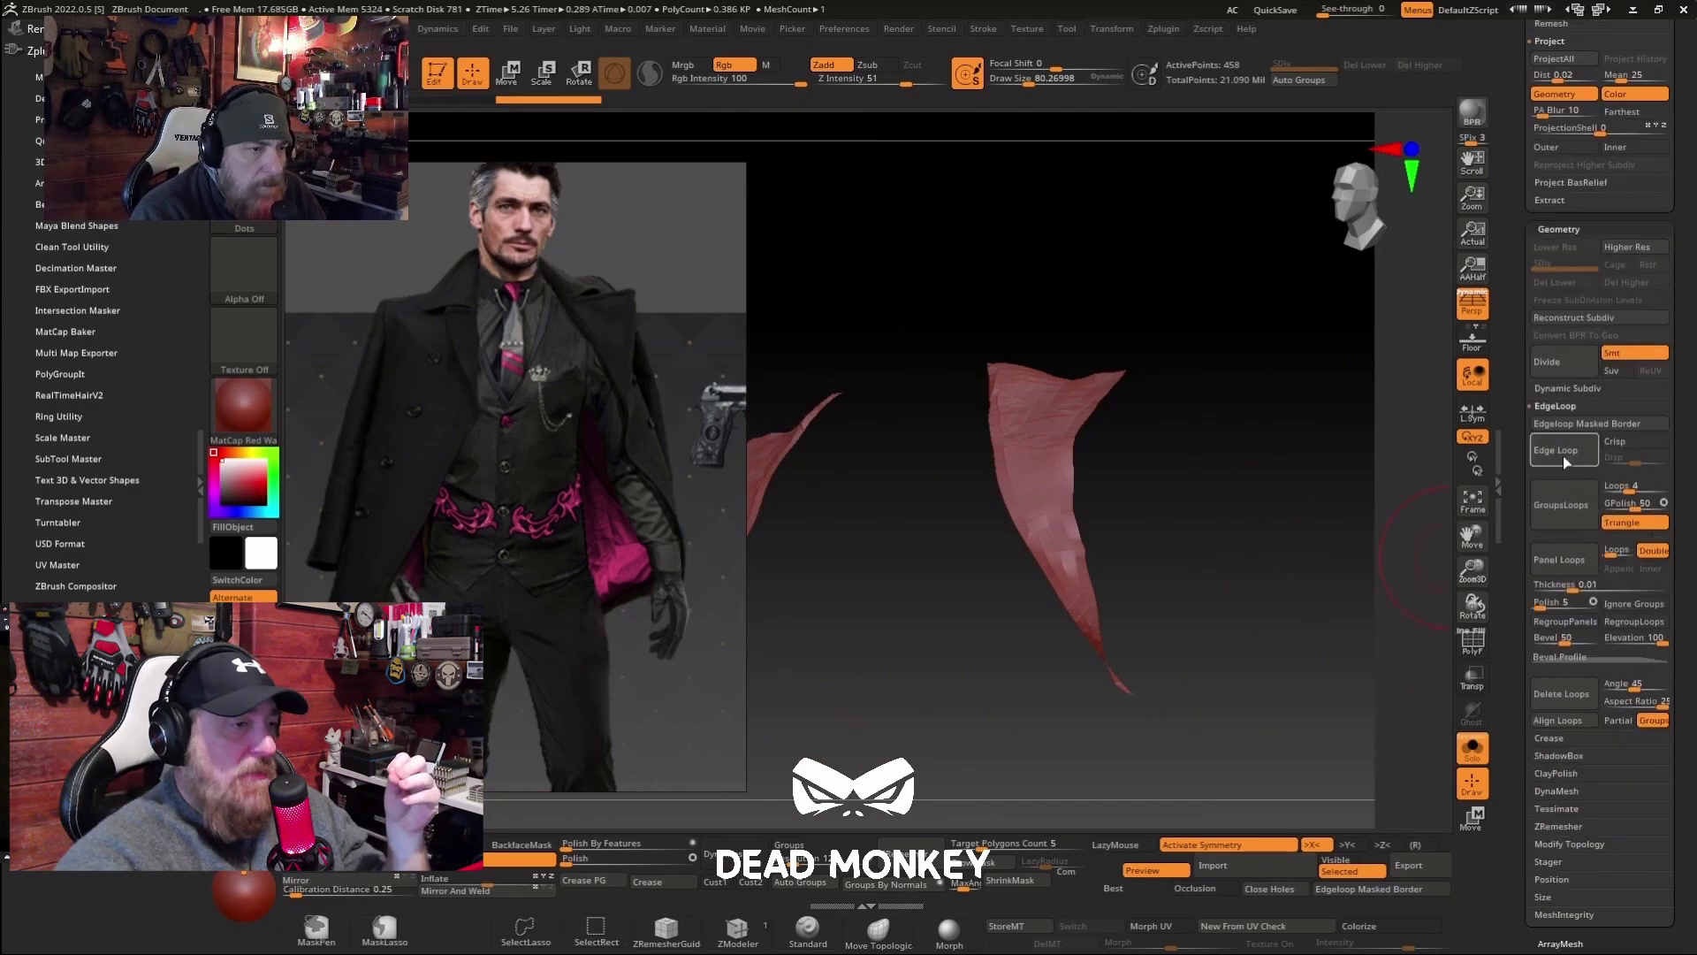
pyautogui.click(1472, 746)
pyautogui.moveTo(1326, 619)
pyautogui.mouseDown(button='right')
pyautogui.moveTo(1303, 345)
pyautogui.moveTo(1503, 707)
pyautogui.moveTo(1467, 644)
pyautogui.moveTo(1403, 615)
pyautogui.moveTo(1351, 243)
pyautogui.mouseUp(button='right')
pyautogui.press('d')
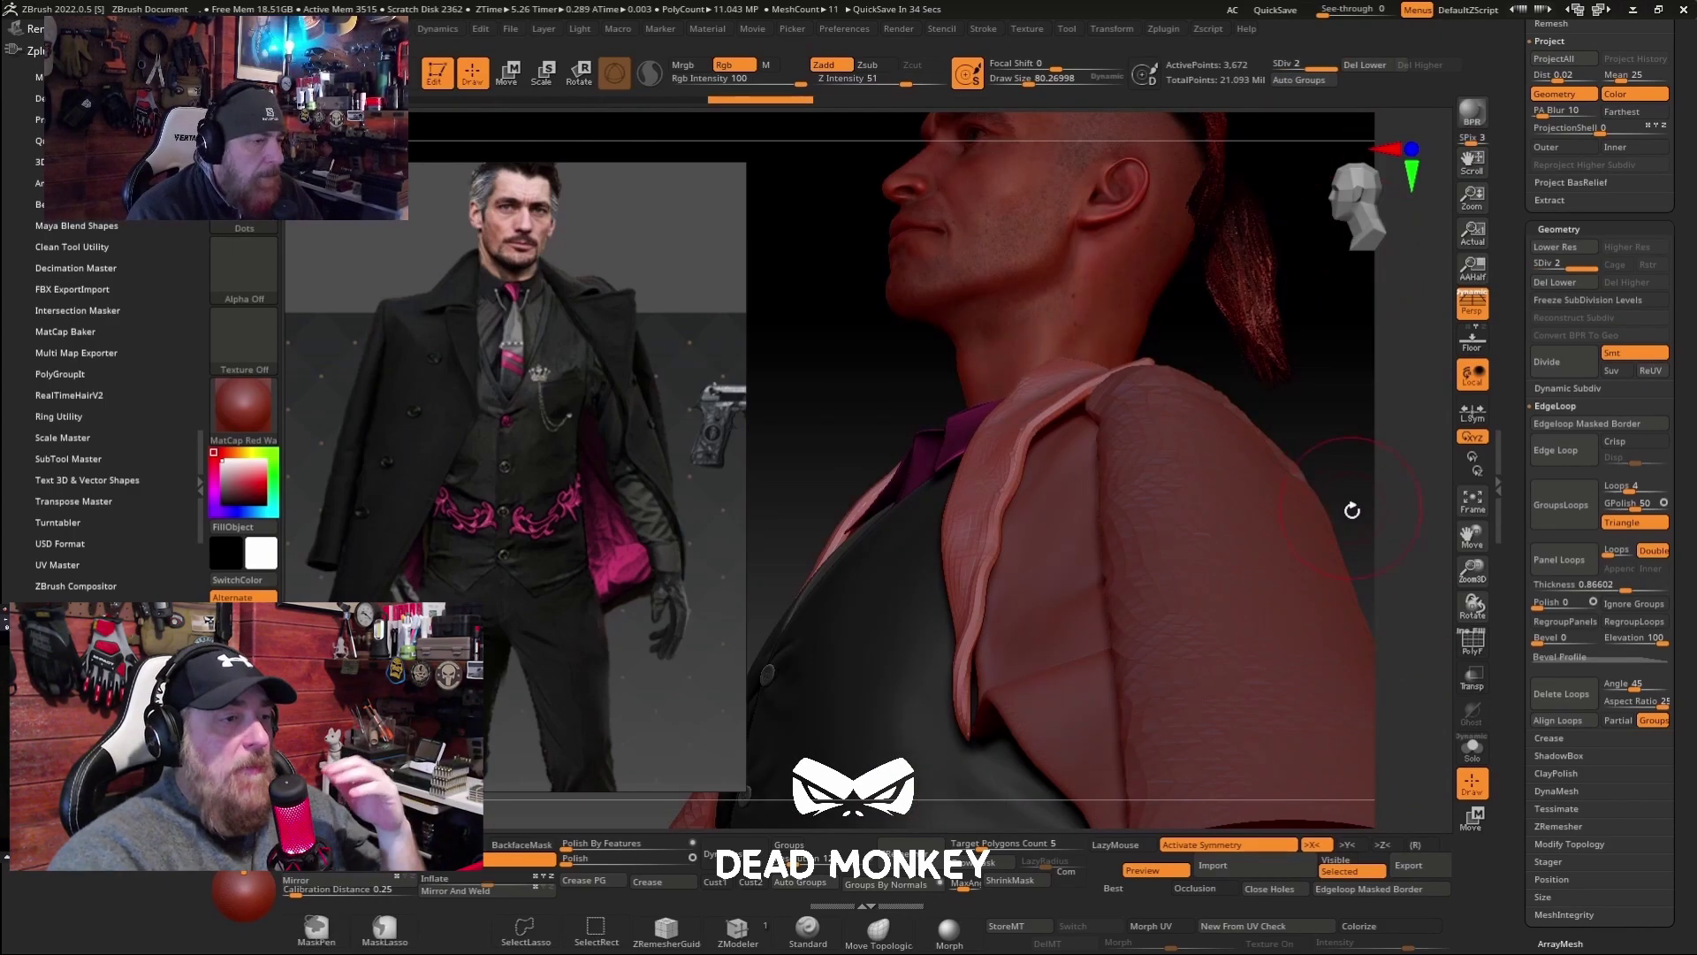
# Step: Inspect the red lapel piece in Solo, then switch to the Move Topologic brush
pyautogui.moveTo(1352, 510); pyautogui.dragTo(970, 549)
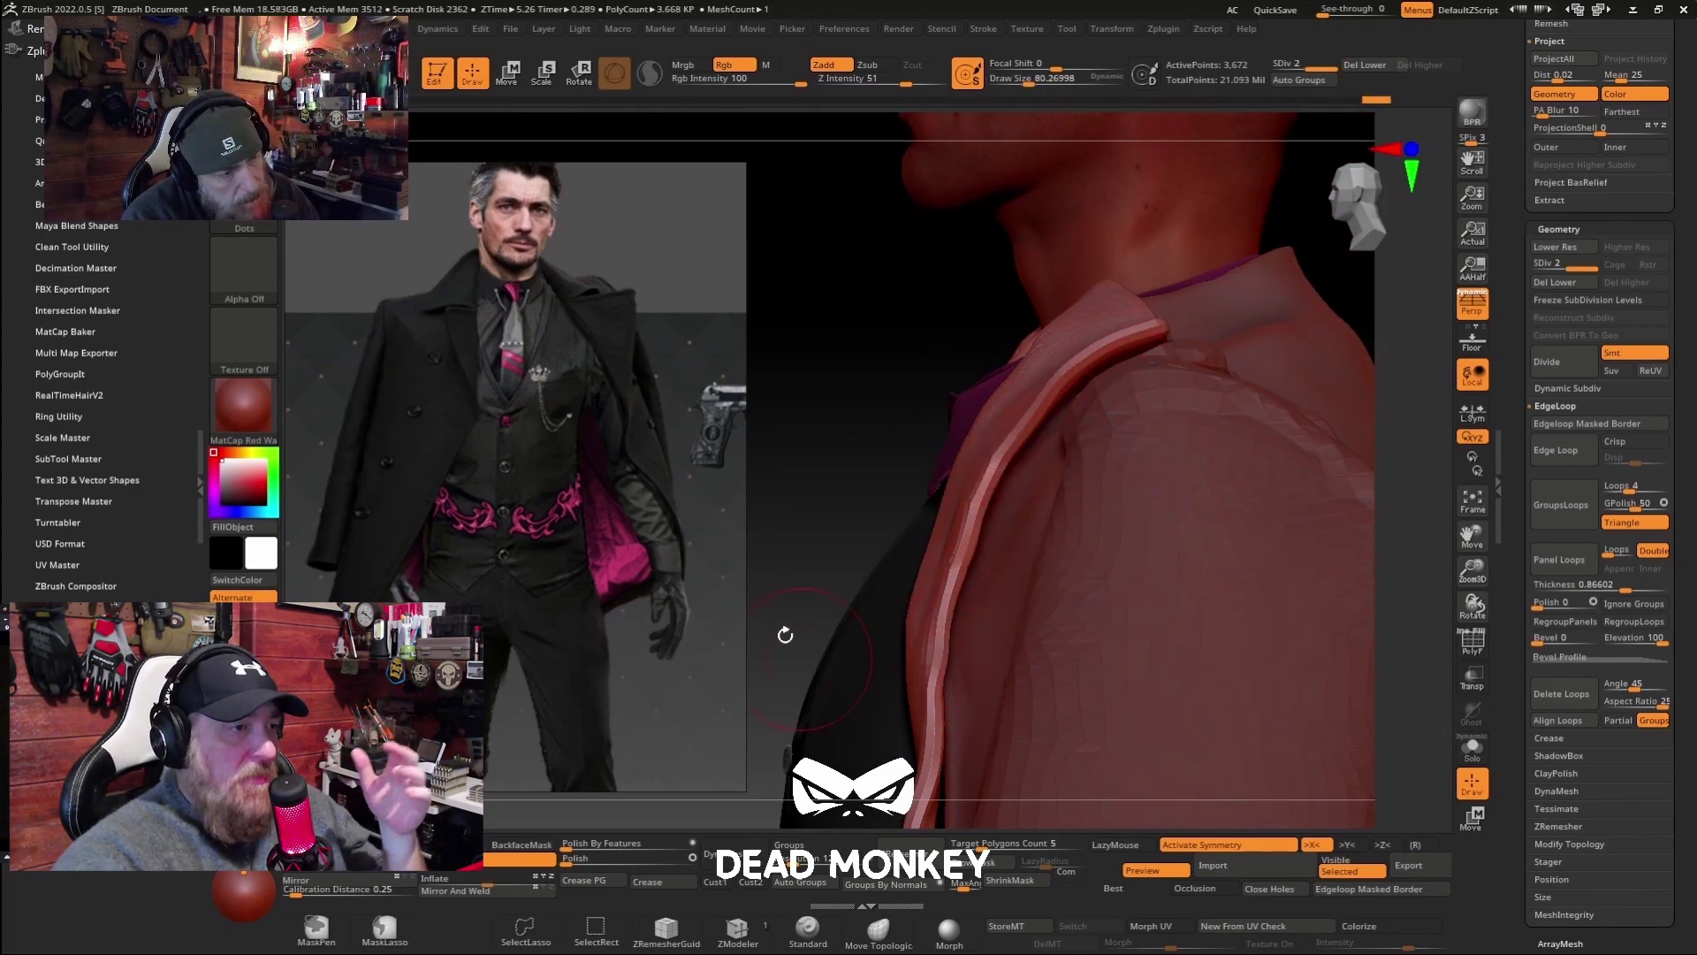
pyautogui.moveTo(785, 634); pyautogui.dragTo(976, 349)
pyautogui.moveTo(963, 579)
pyautogui.mouseDown()
pyautogui.moveTo(996, 695)
pyautogui.moveTo(1106, 674)
pyautogui.moveTo(822, 670)
pyautogui.moveTo(1000, 237)
pyautogui.mouseUp()
pyautogui.press('space')
pyautogui.keyDown('alt'); pyautogui.click(1000, 237); pyautogui.keyUp('alt')
pyautogui.click(1472, 747)
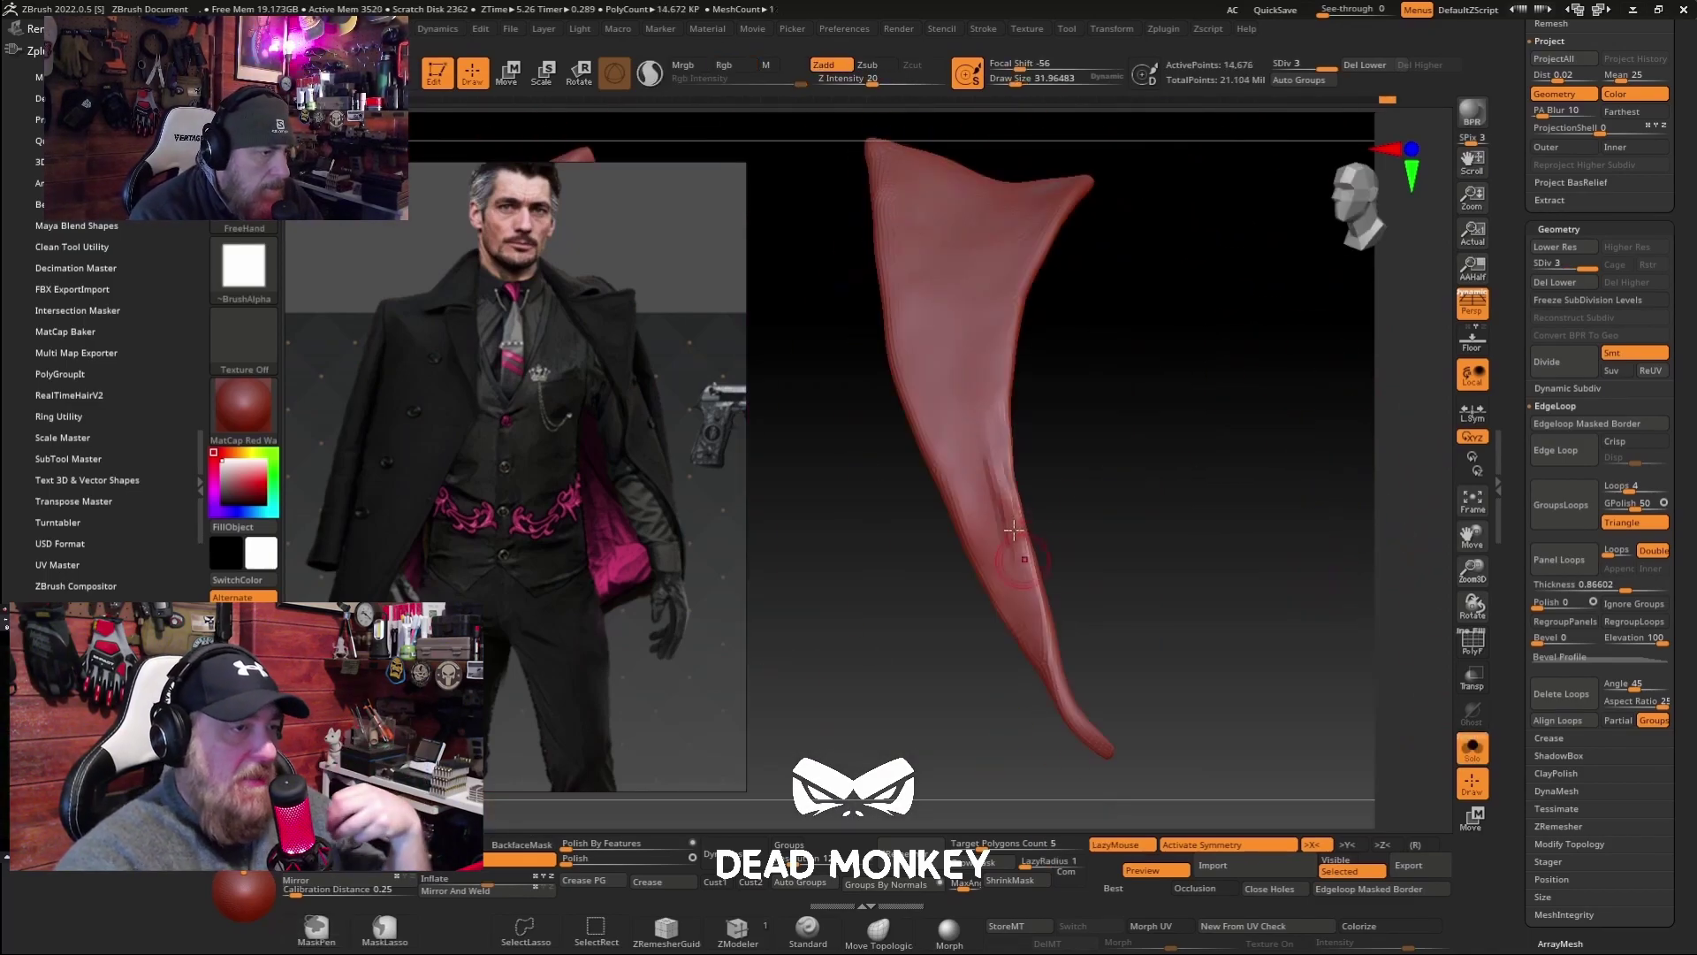
pyautogui.moveTo(920, 714); pyautogui.dragTo(849, 698)
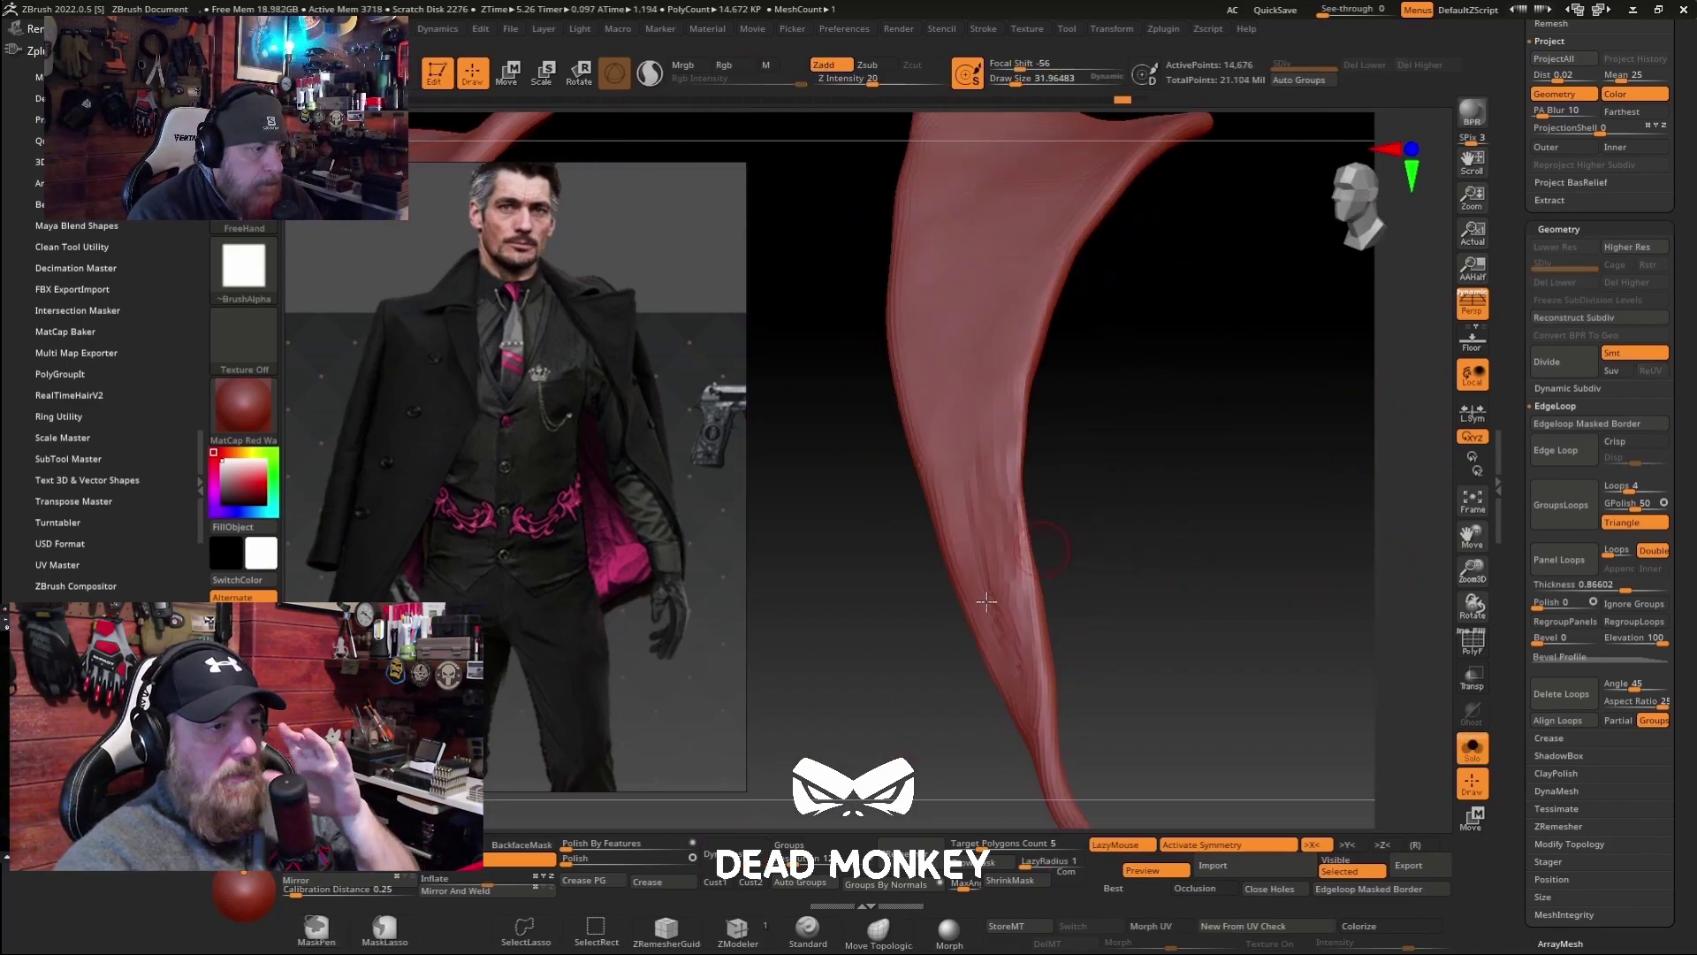
pyautogui.click(1472, 747)
pyautogui.click(877, 928)
pyautogui.moveTo(1319, 483)
pyautogui.mouseDown()
pyautogui.moveTo(1062, 523)
pyautogui.moveTo(1238, 401)
pyautogui.moveTo(1292, 254)
pyautogui.moveTo(1262, 390)
pyautogui.moveTo(1144, 597)
pyautogui.moveTo(969, 406)
pyautogui.mouseUp()
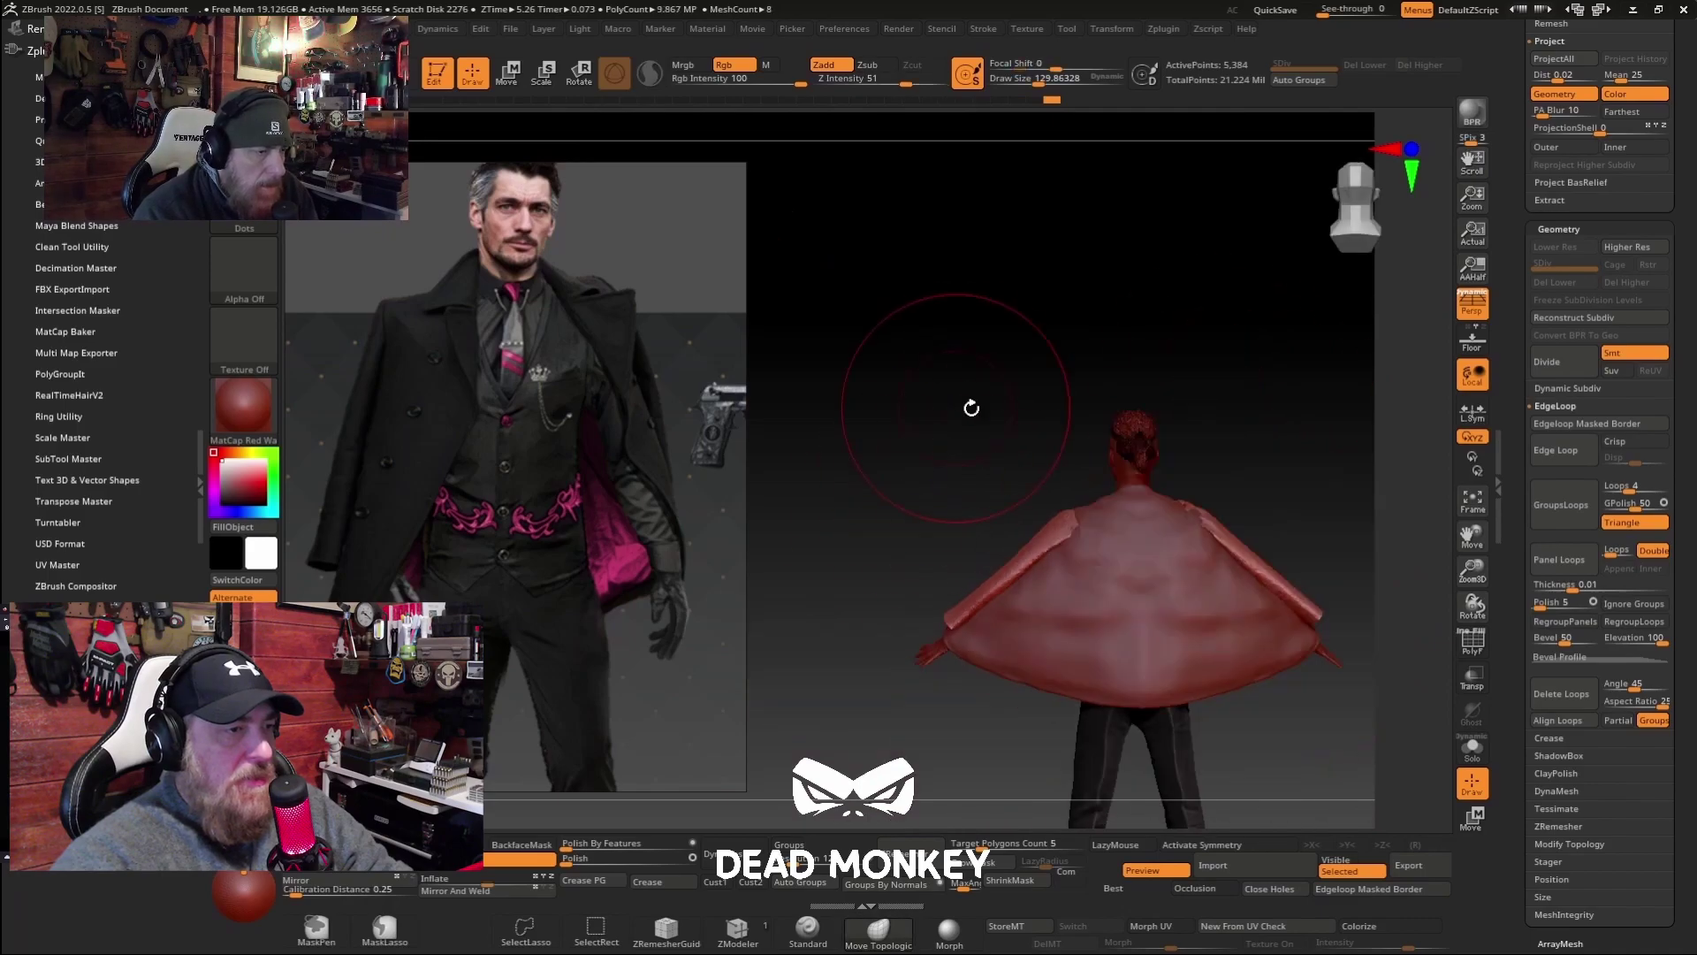
# Step: Cycle Solo through the coat's tube and cape pieces, orbiting each one
pyautogui.click(1470, 747)
pyautogui.moveTo(1273, 252); pyautogui.dragTo(1261, 273)
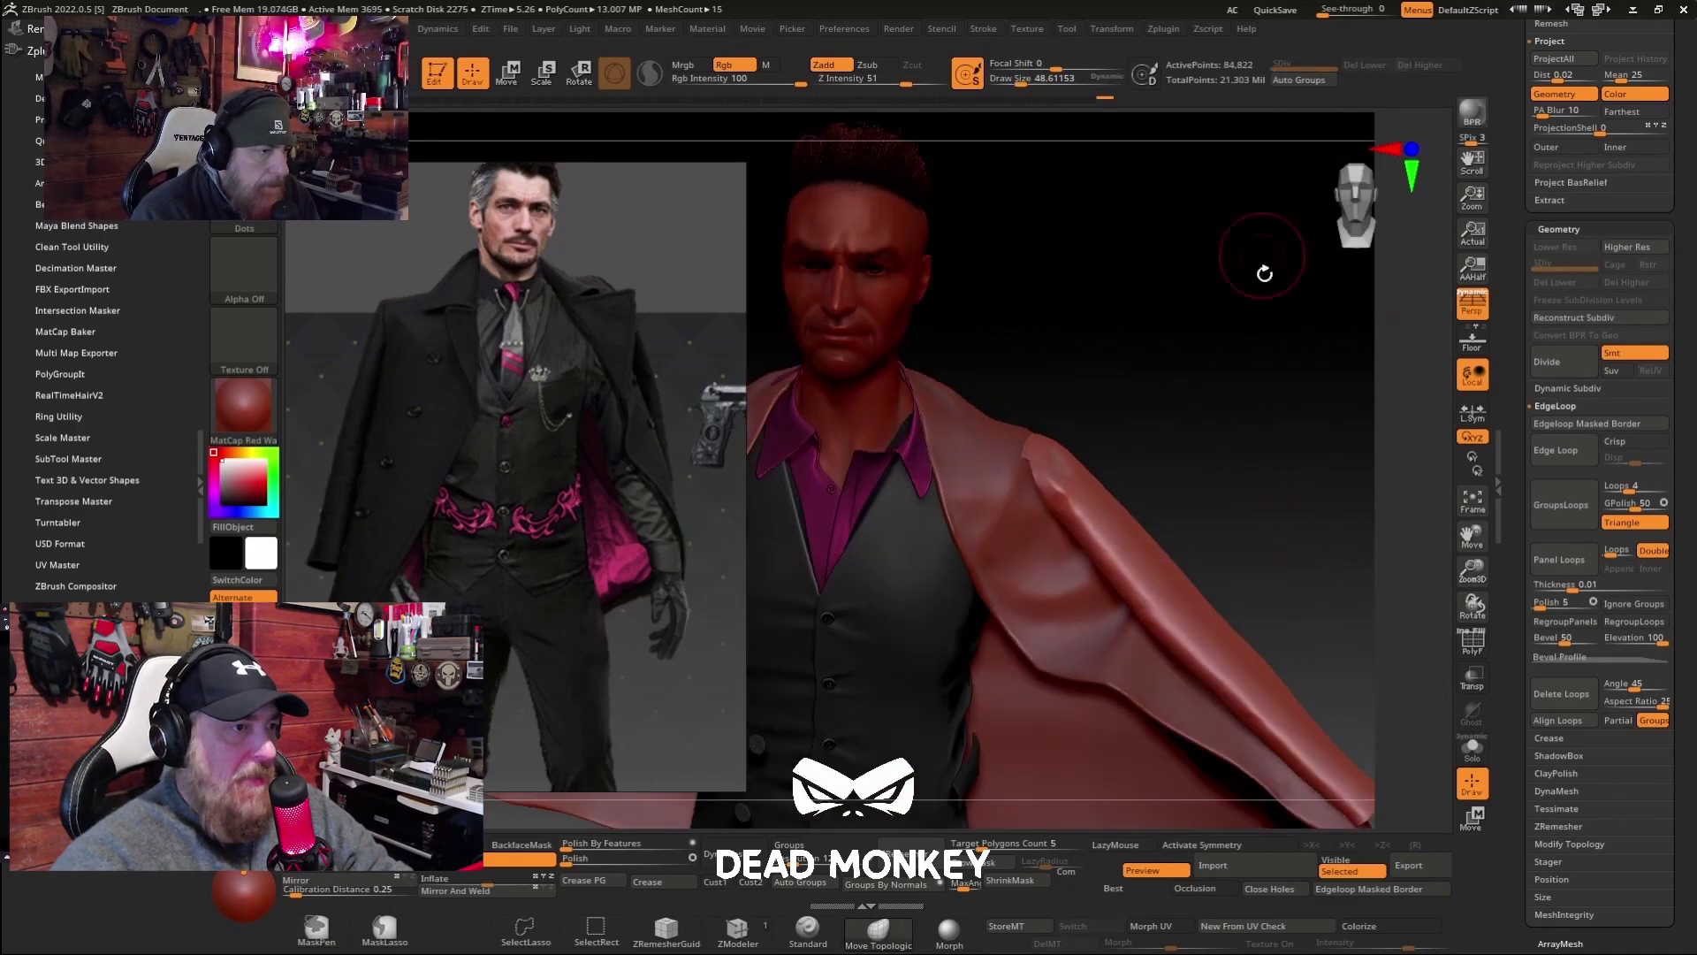
pyautogui.click(1472, 747)
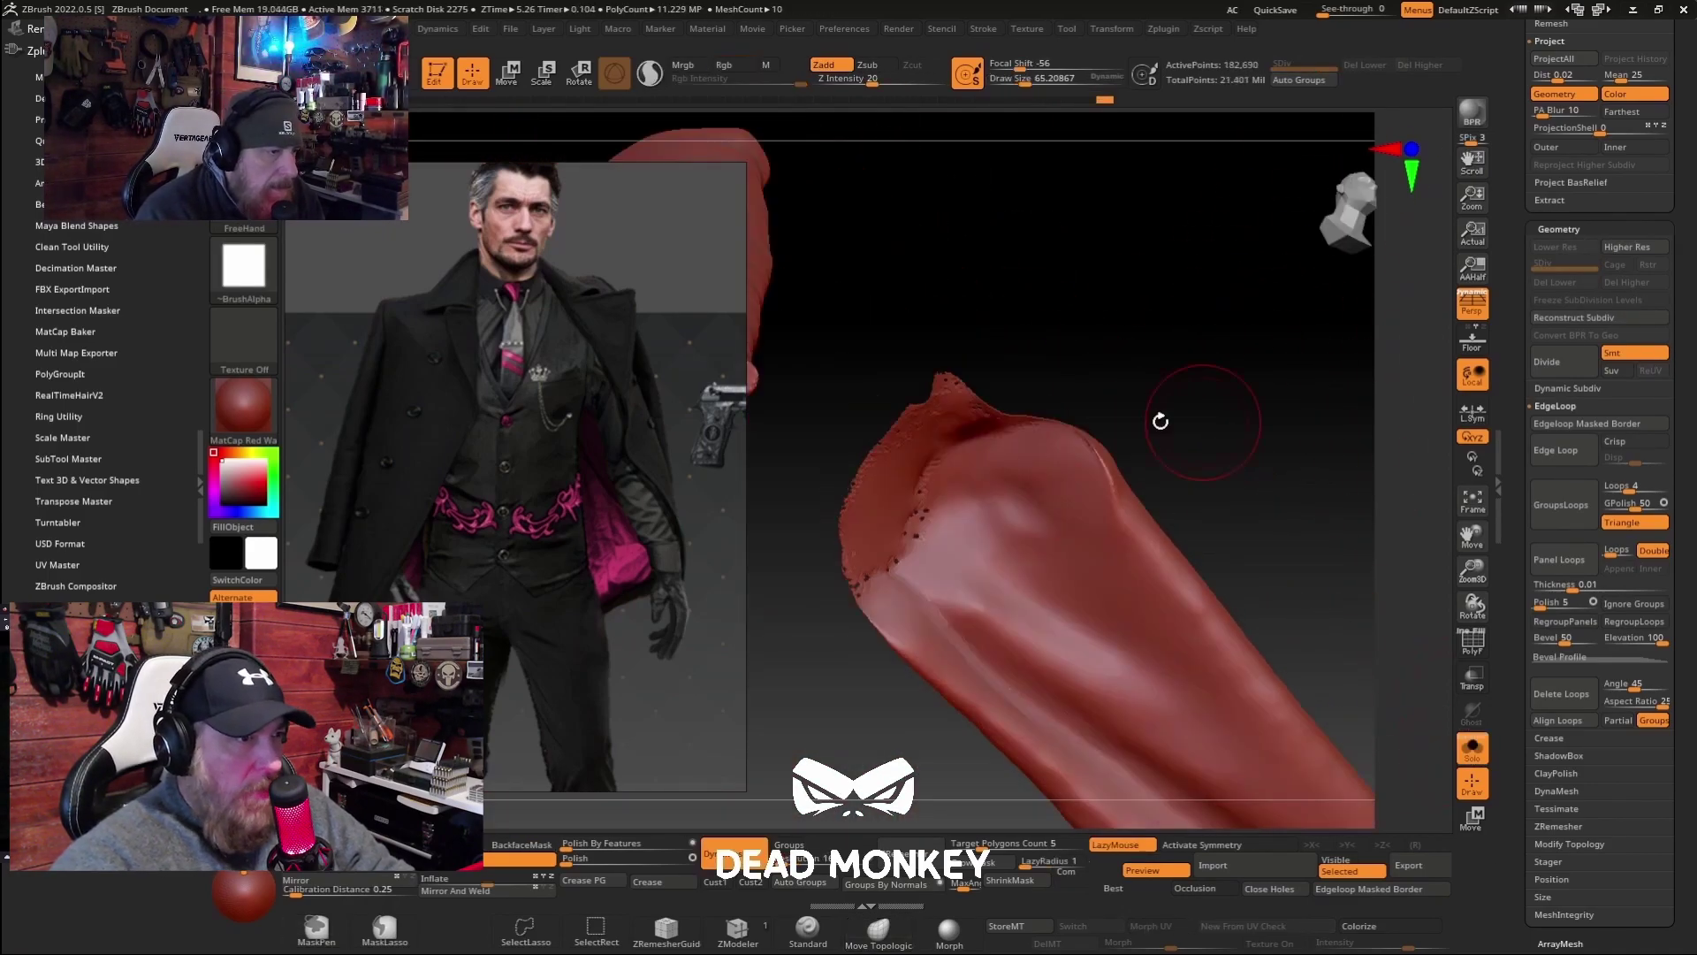
pyautogui.moveTo(994, 628); pyautogui.dragTo(921, 566, button='right')
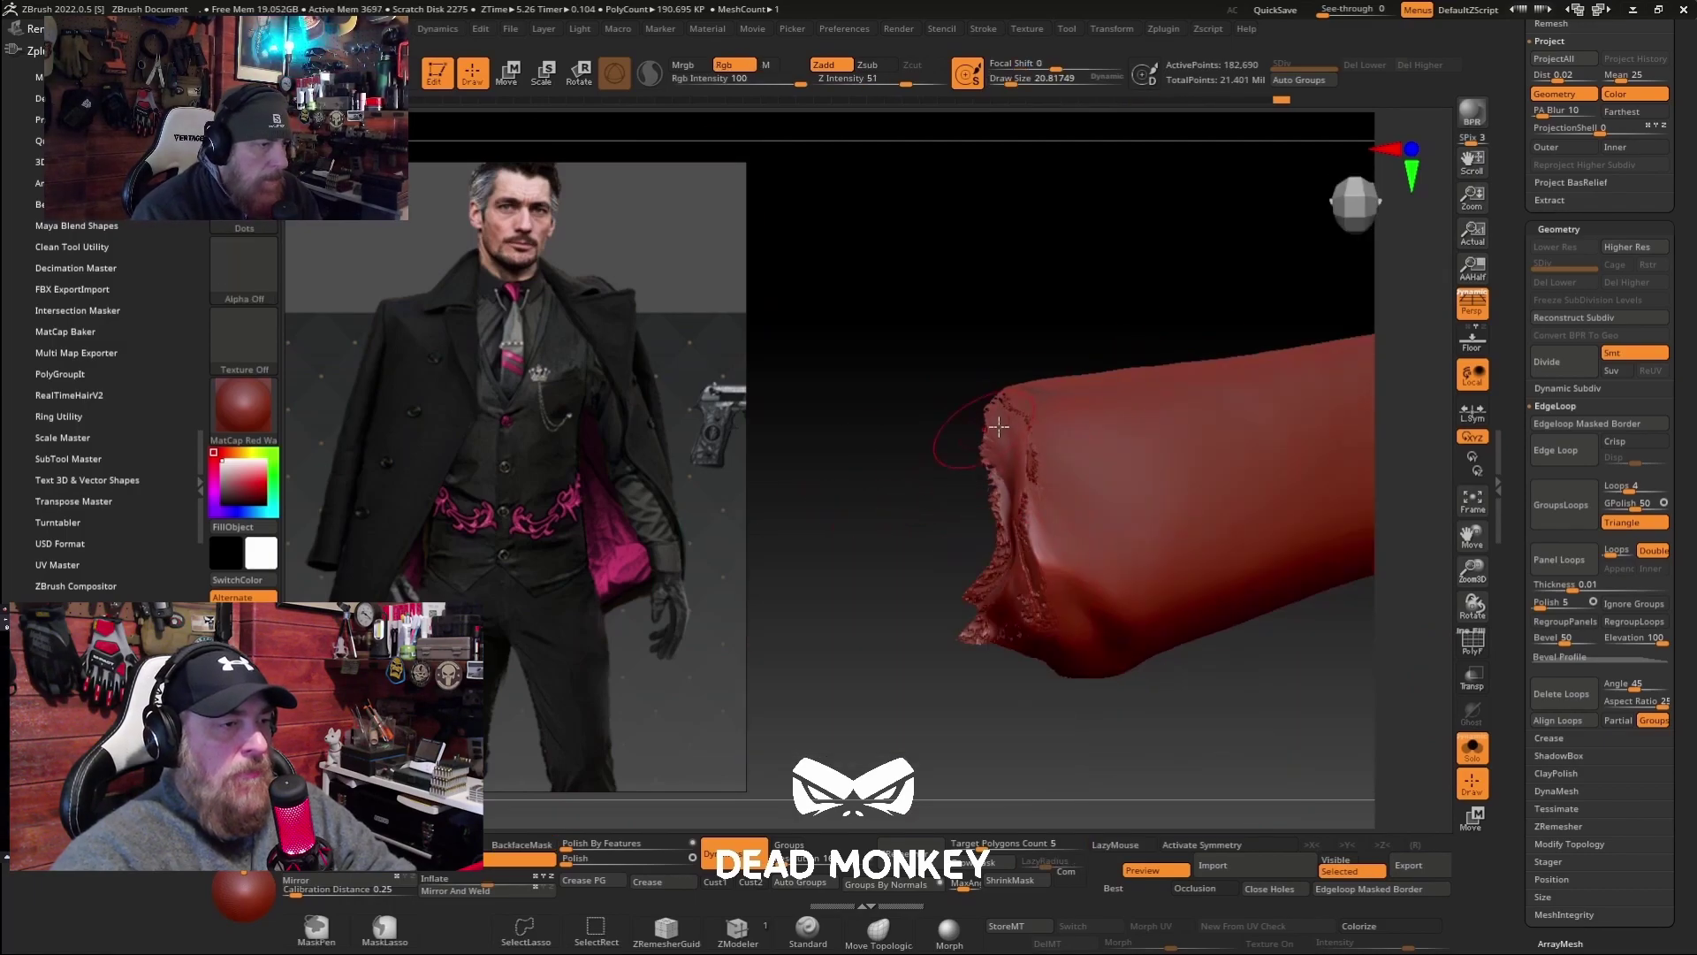
pyautogui.moveTo(998, 427); pyautogui.dragTo(937, 657, button='right')
pyautogui.moveTo(1116, 599); pyautogui.dragTo(1178, 504, button='right')
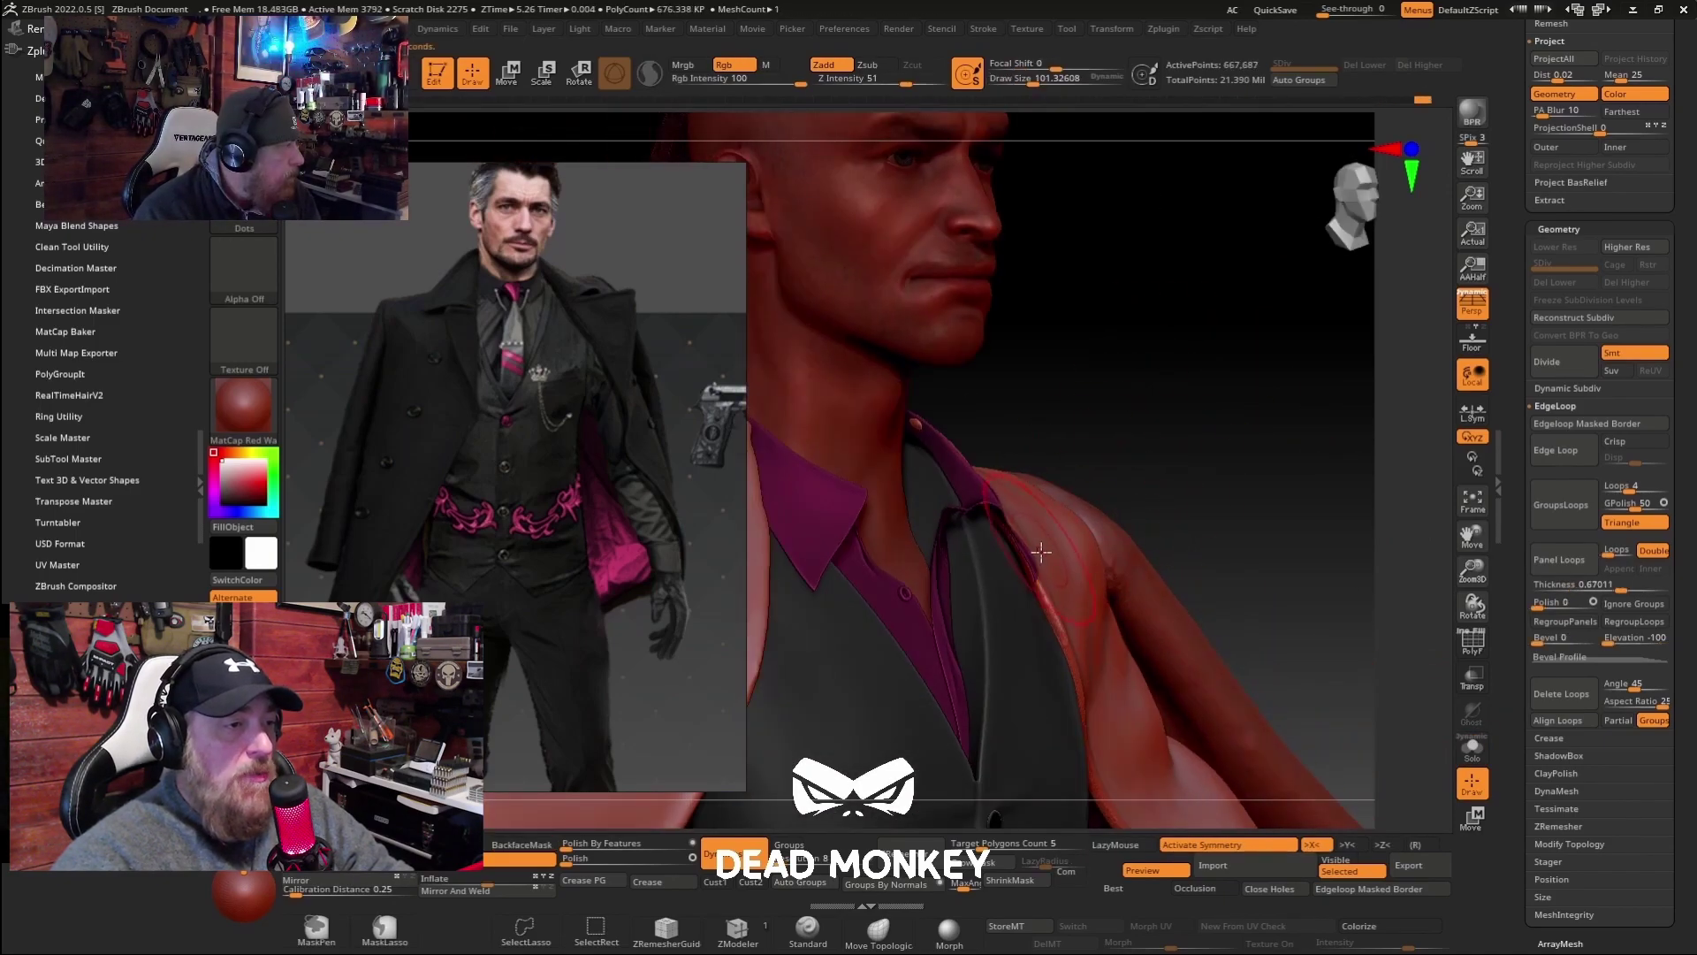
pyautogui.moveTo(1004, 601)
pyautogui.mouseDown(button='right')
pyautogui.moveTo(1117, 493)
pyautogui.moveTo(1015, 378)
pyautogui.moveTo(1212, 245)
pyautogui.moveTo(1076, 451)
pyautogui.moveTo(1117, 326)
pyautogui.mouseUp(button='right')
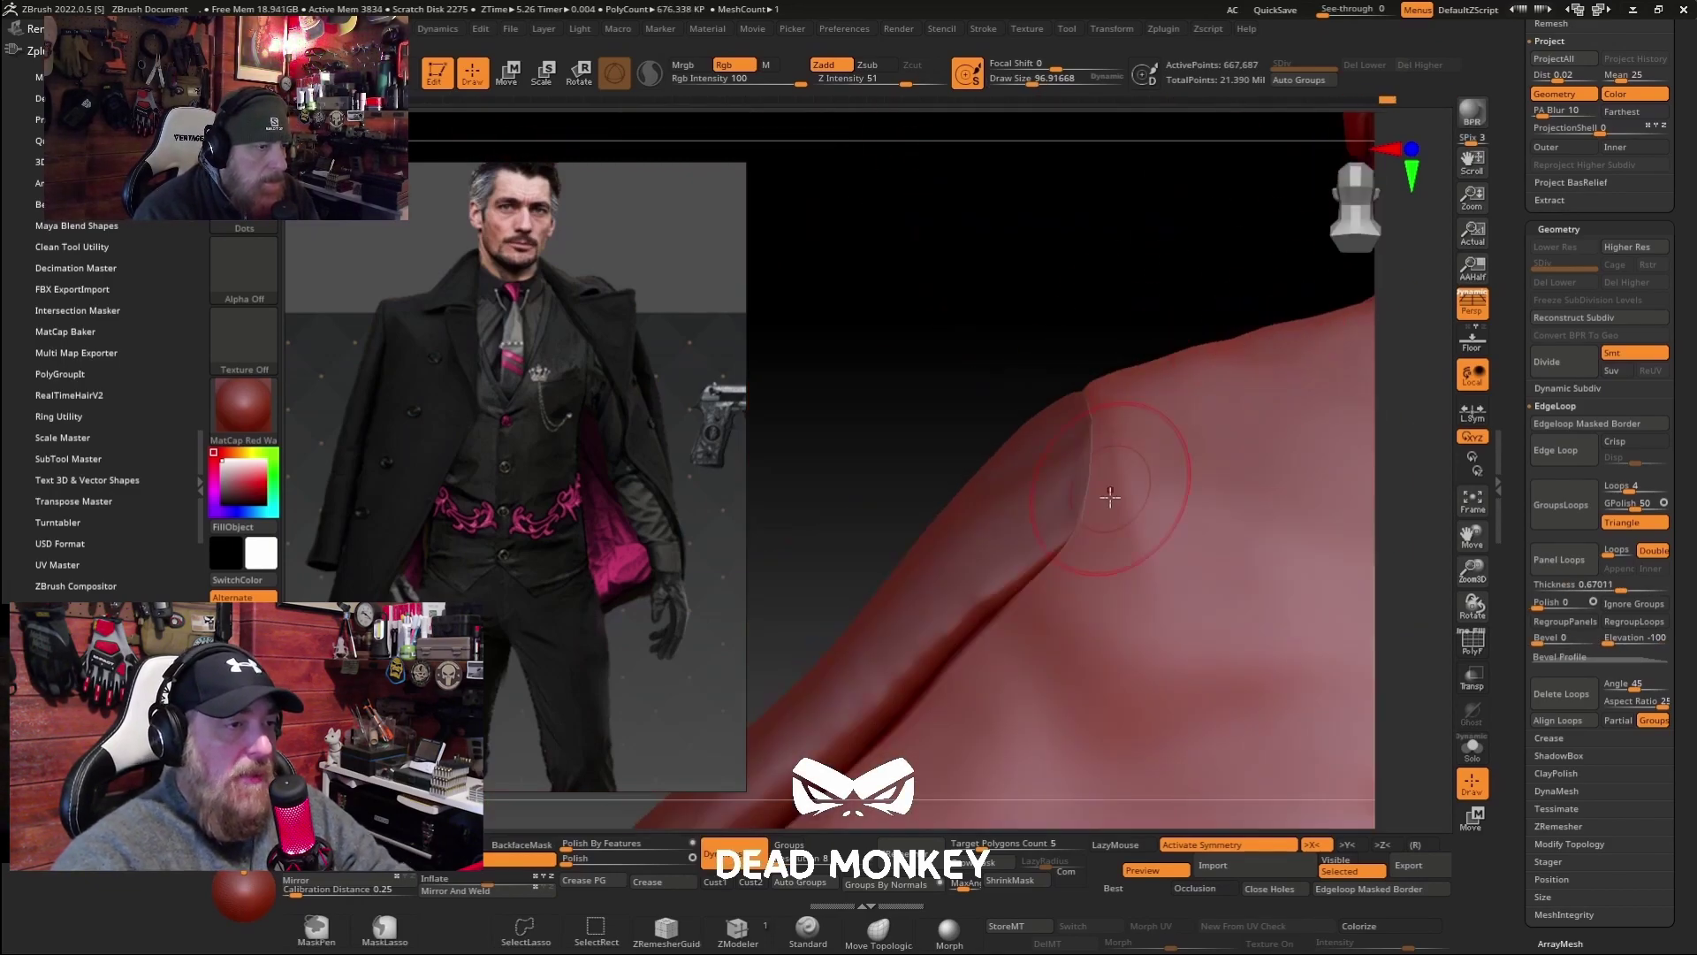
pyautogui.moveTo(1099, 481)
pyautogui.mouseDown(button='right')
pyautogui.moveTo(1151, 395)
pyautogui.moveTo(1082, 372)
pyautogui.moveTo(1171, 238)
pyautogui.moveTo(1326, 274)
pyautogui.mouseUp(button='right')
# Step: Switch between the shoulder coat pieces with PolyF wireframe on, orbiting each
pyautogui.keyDown('alt'); pyautogui.click(1082, 372); pyautogui.keyUp('alt')
pyautogui.hotkey('shift', 'f')
pyautogui.moveTo(1128, 428)
pyautogui.mouseDown(button='right')
pyautogui.moveTo(1189, 369)
pyautogui.moveTo(972, 421)
pyautogui.mouseUp(button='right')
pyautogui.keyDown('alt'); pyautogui.click(1114, 354); pyautogui.keyUp('alt')
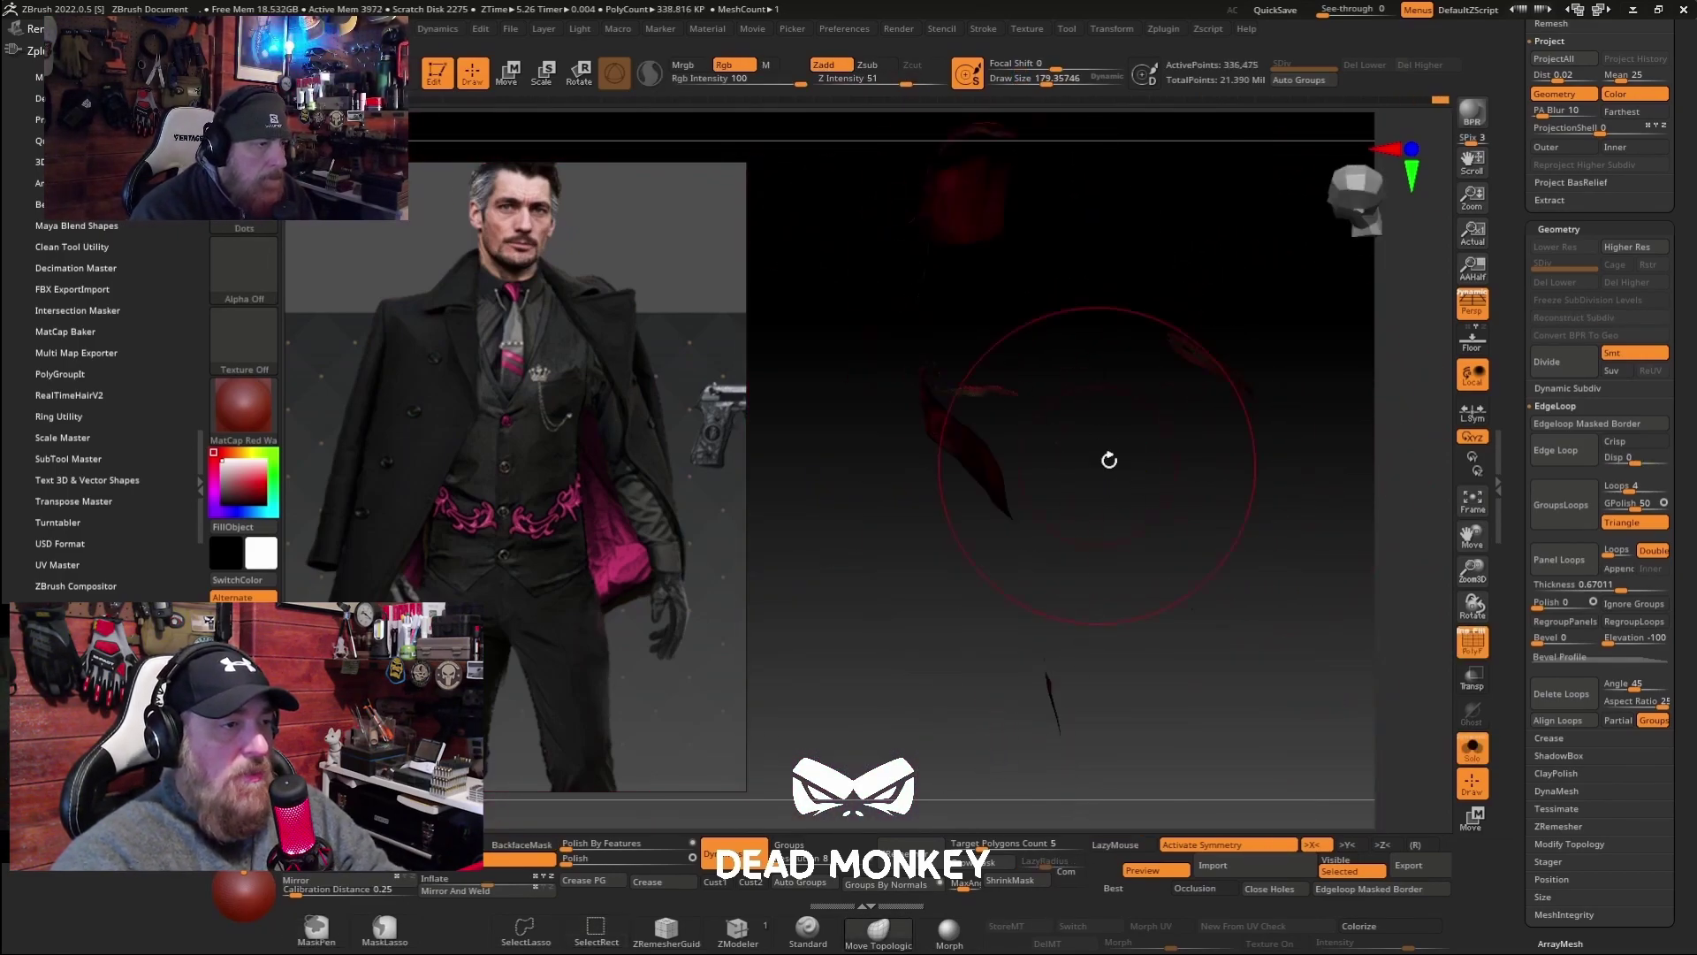
pyautogui.moveTo(1300, 595); pyautogui.dragTo(1235, 424, button='right')
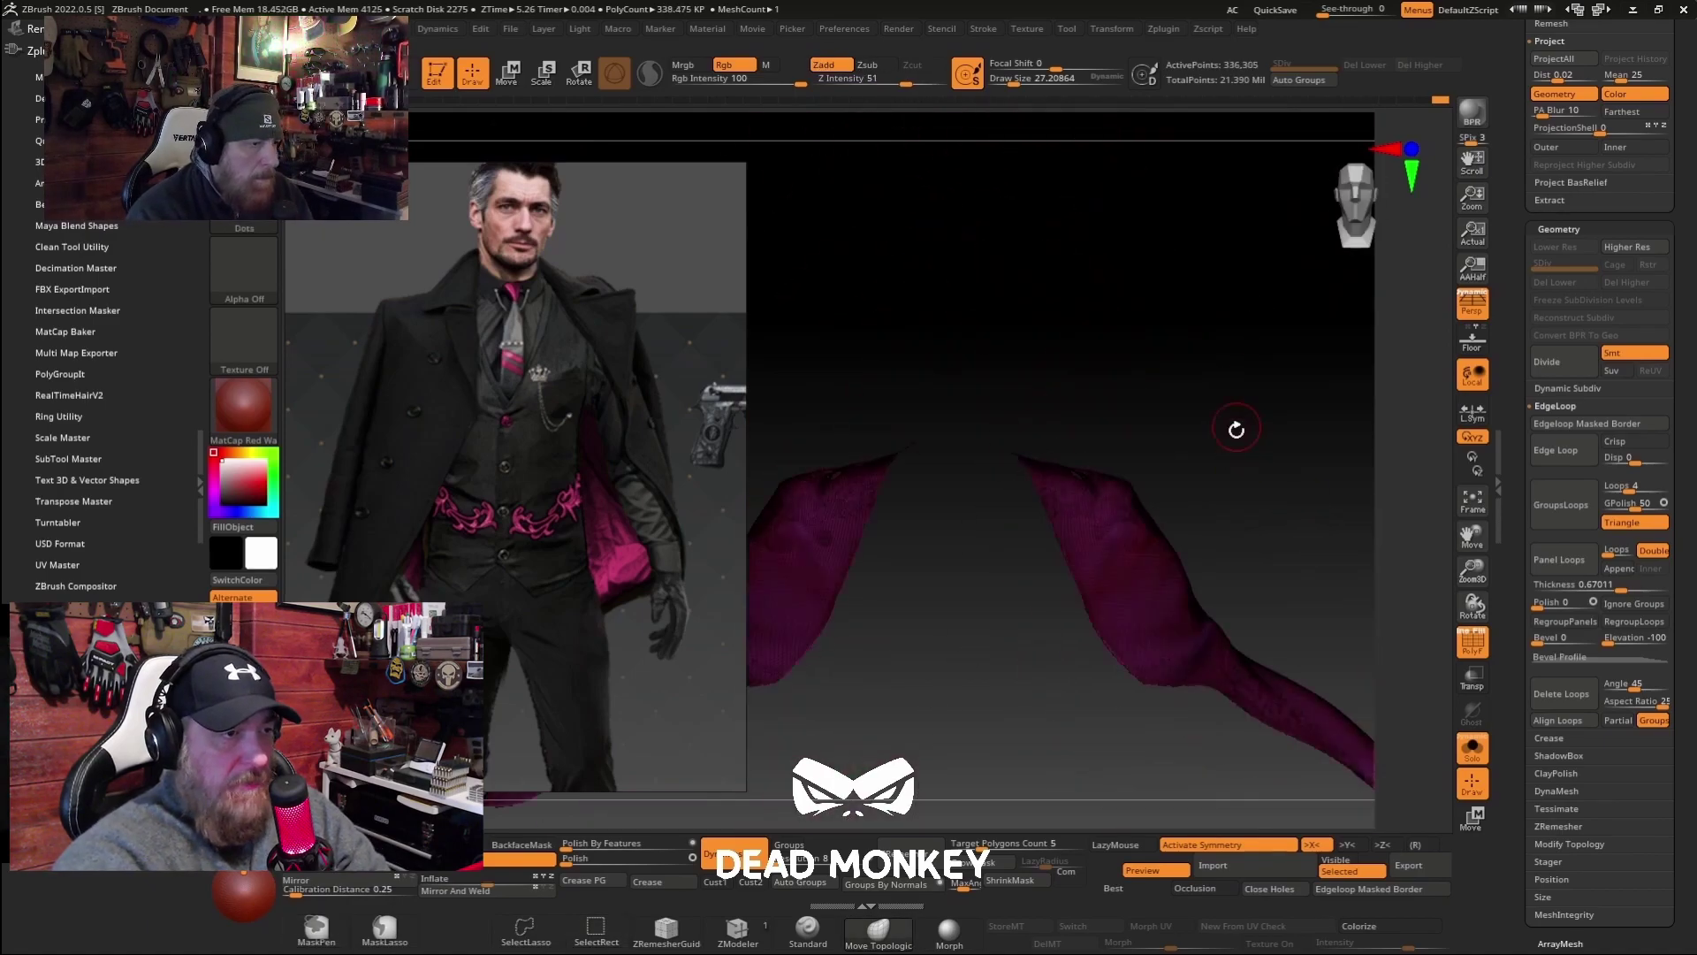
pyautogui.keyDown('alt'); pyautogui.click(1235, 424); pyautogui.keyUp('alt')
pyautogui.moveTo(1097, 526)
pyautogui.mouseDown(button='right')
pyautogui.moveTo(1216, 592)
pyautogui.moveTo(1302, 702)
pyautogui.mouseUp(button='right')
pyautogui.keyDown('alt'); pyautogui.click(1216, 591); pyautogui.keyUp('alt')
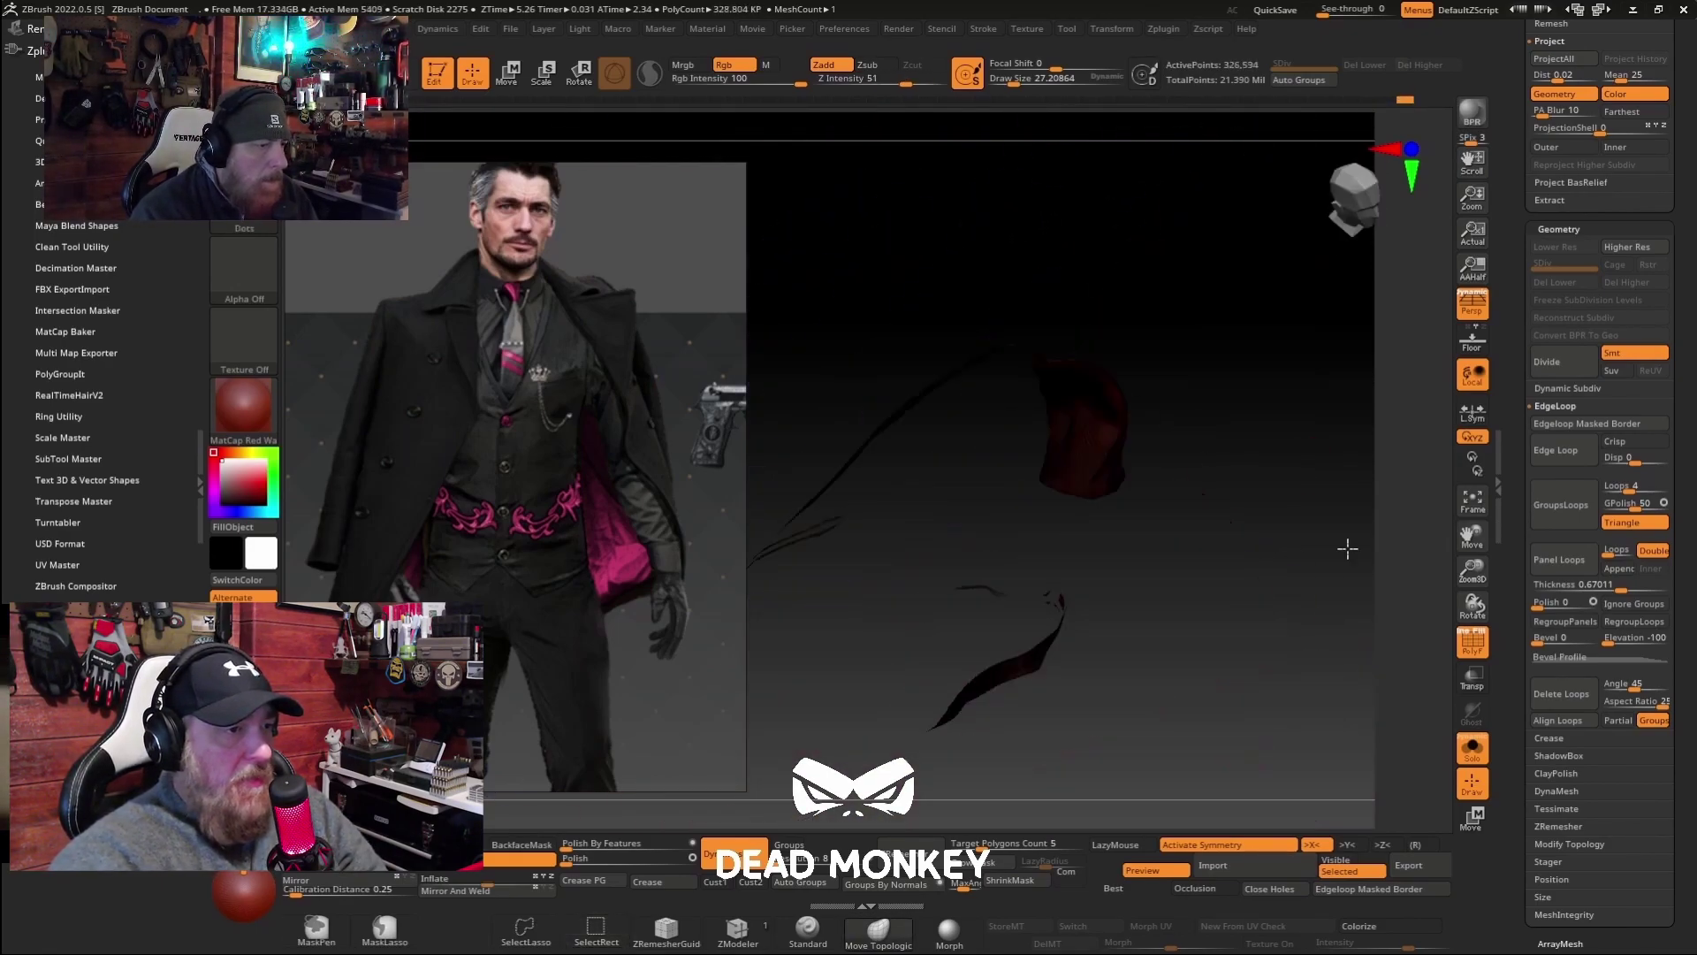
pyautogui.moveTo(1347, 549); pyautogui.dragTo(878, 693, button='right')
pyautogui.keyDown('alt'); pyautogui.click(1250, 587); pyautogui.keyUp('alt')
pyautogui.moveTo(1250, 587); pyautogui.dragTo(1096, 576, button='right')
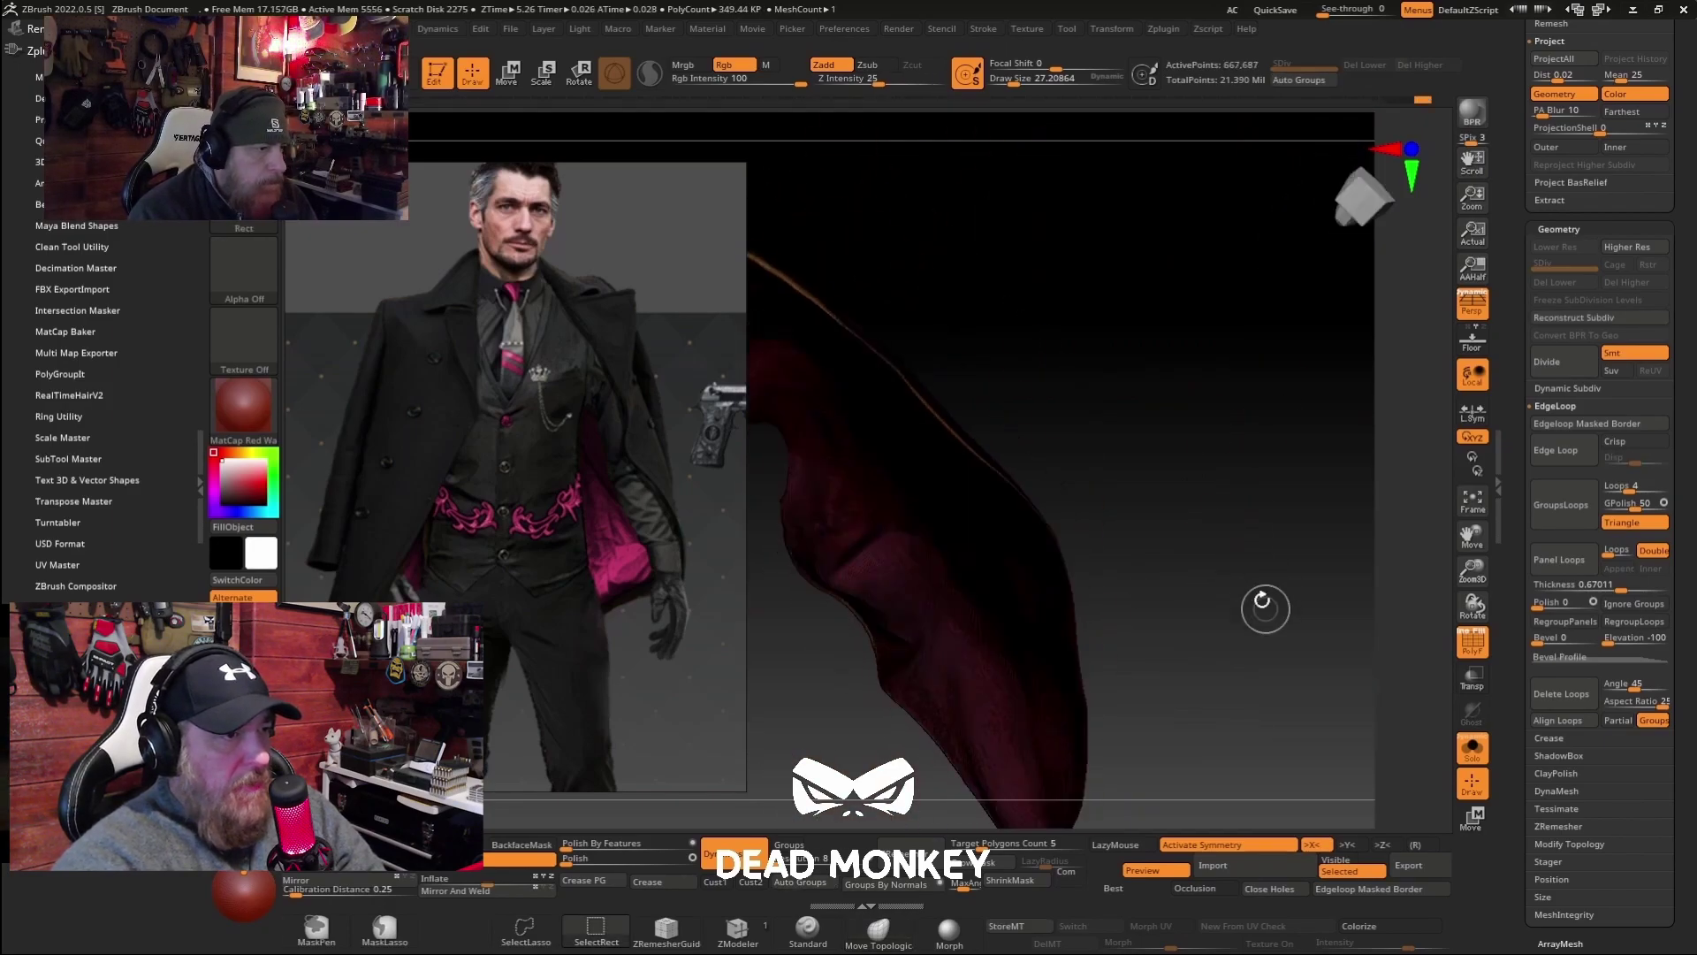
pyautogui.moveTo(1265, 607)
pyautogui.mouseDown(button='right')
pyautogui.moveTo(1329, 500)
pyautogui.moveTo(1102, 565)
pyautogui.moveTo(1349, 322)
pyautogui.moveTo(1368, 452)
pyautogui.moveTo(1031, 542)
pyautogui.moveTo(1288, 436)
pyautogui.moveTo(1134, 485)
pyautogui.moveTo(1281, 405)
pyautogui.moveTo(1193, 496)
pyautogui.moveTo(931, 451)
pyautogui.moveTo(936, 191)
pyautogui.mouseUp(button='right')
pyautogui.keyDown('alt'); pyautogui.click(1030, 542); pyautogui.keyUp('alt')
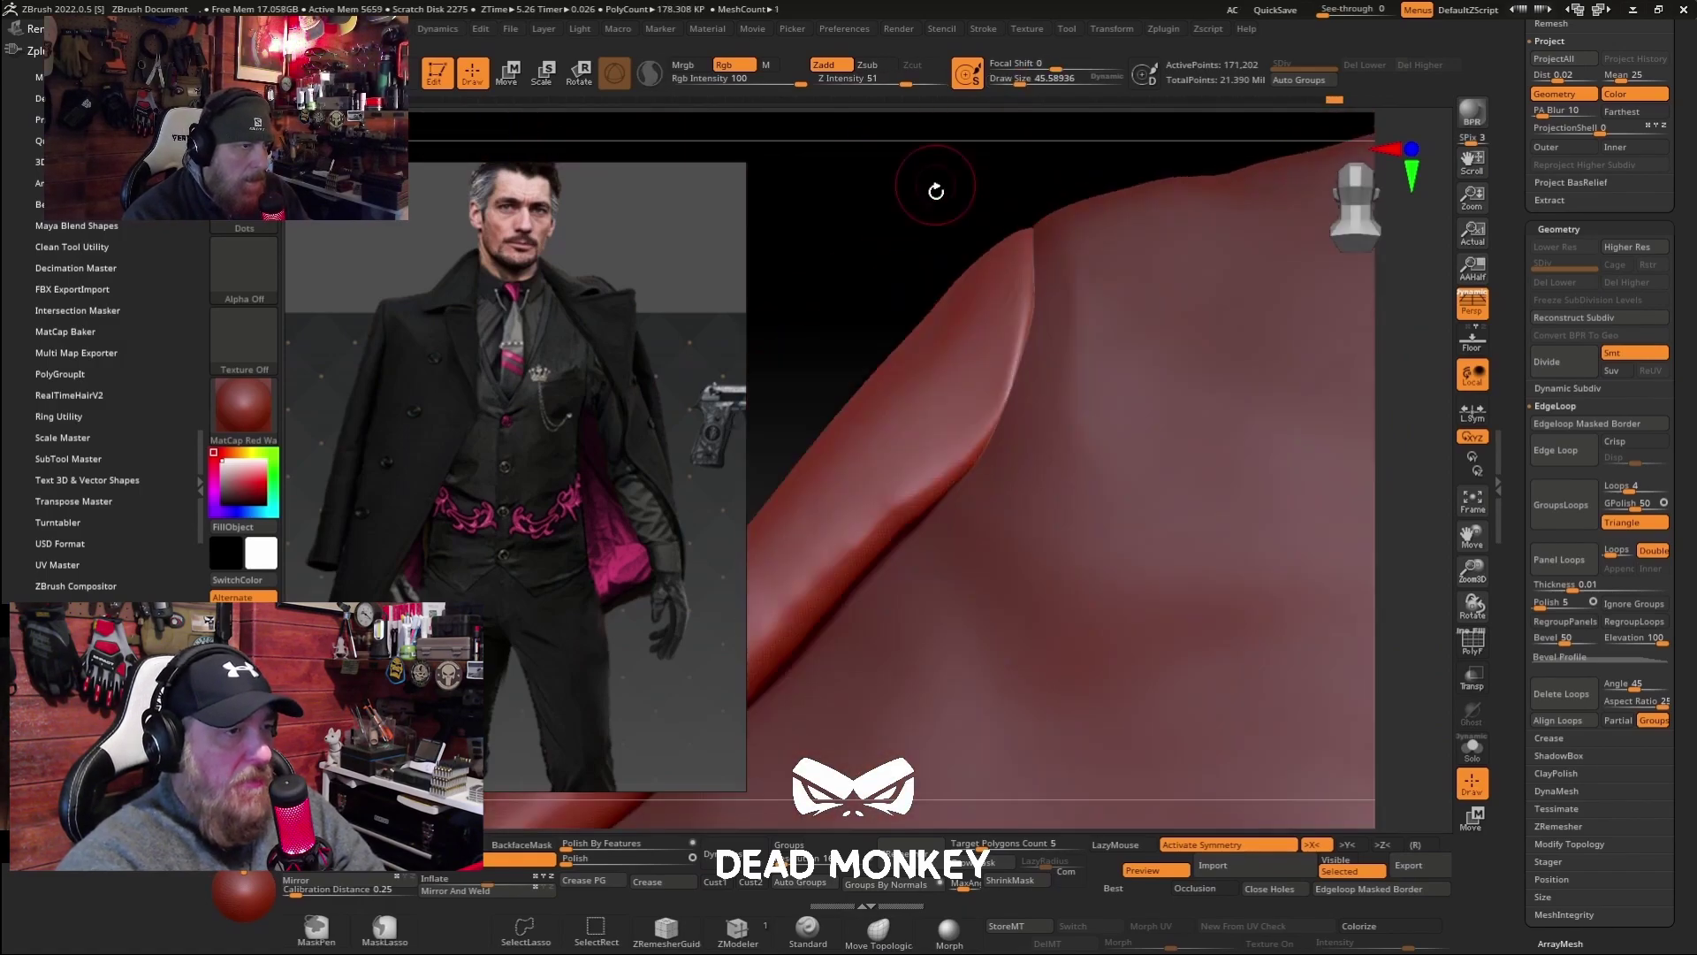
# Step: Set a dots stroke at size 13.7, then Solo ABRIGO1_2 with PolyF wireframe
pyautogui.moveTo(1023, 349)
pyautogui.mouseDown(button='right')
pyautogui.moveTo(1094, 447)
pyautogui.moveTo(1261, 542)
pyautogui.moveTo(1002, 483)
pyautogui.mouseUp(button='right')
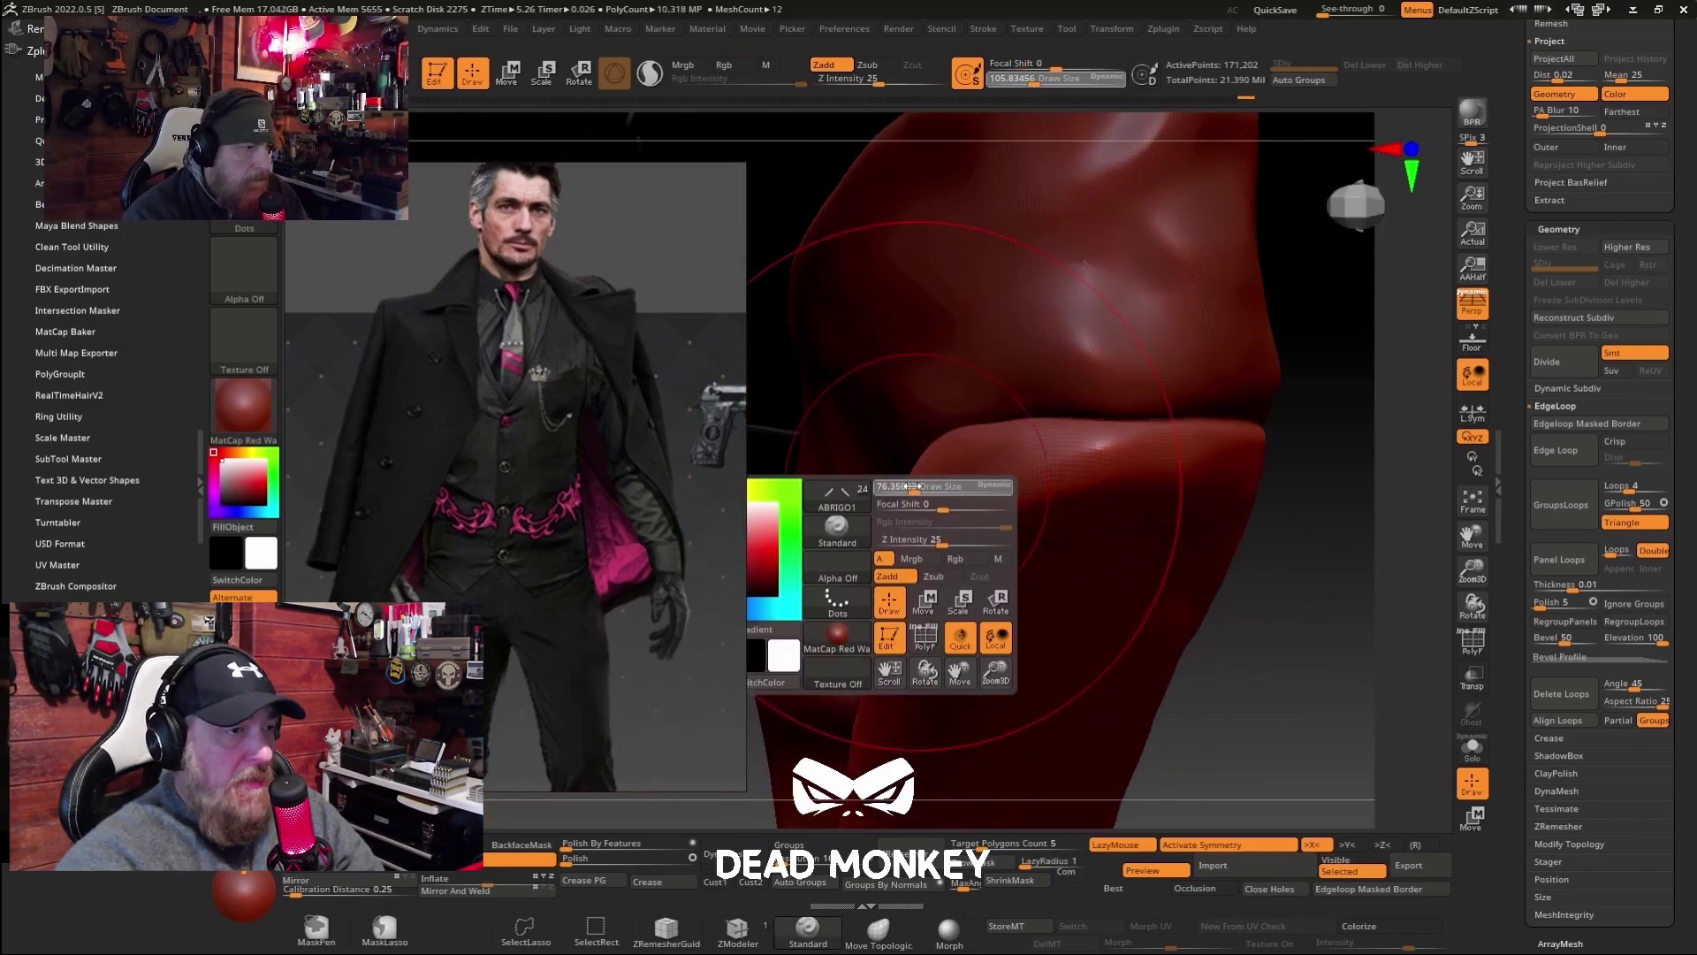
pyautogui.moveTo(1002, 483); pyautogui.dragTo(1136, 380)
pyautogui.moveTo(1041, 473); pyautogui.dragTo(1151, 160, button='right')
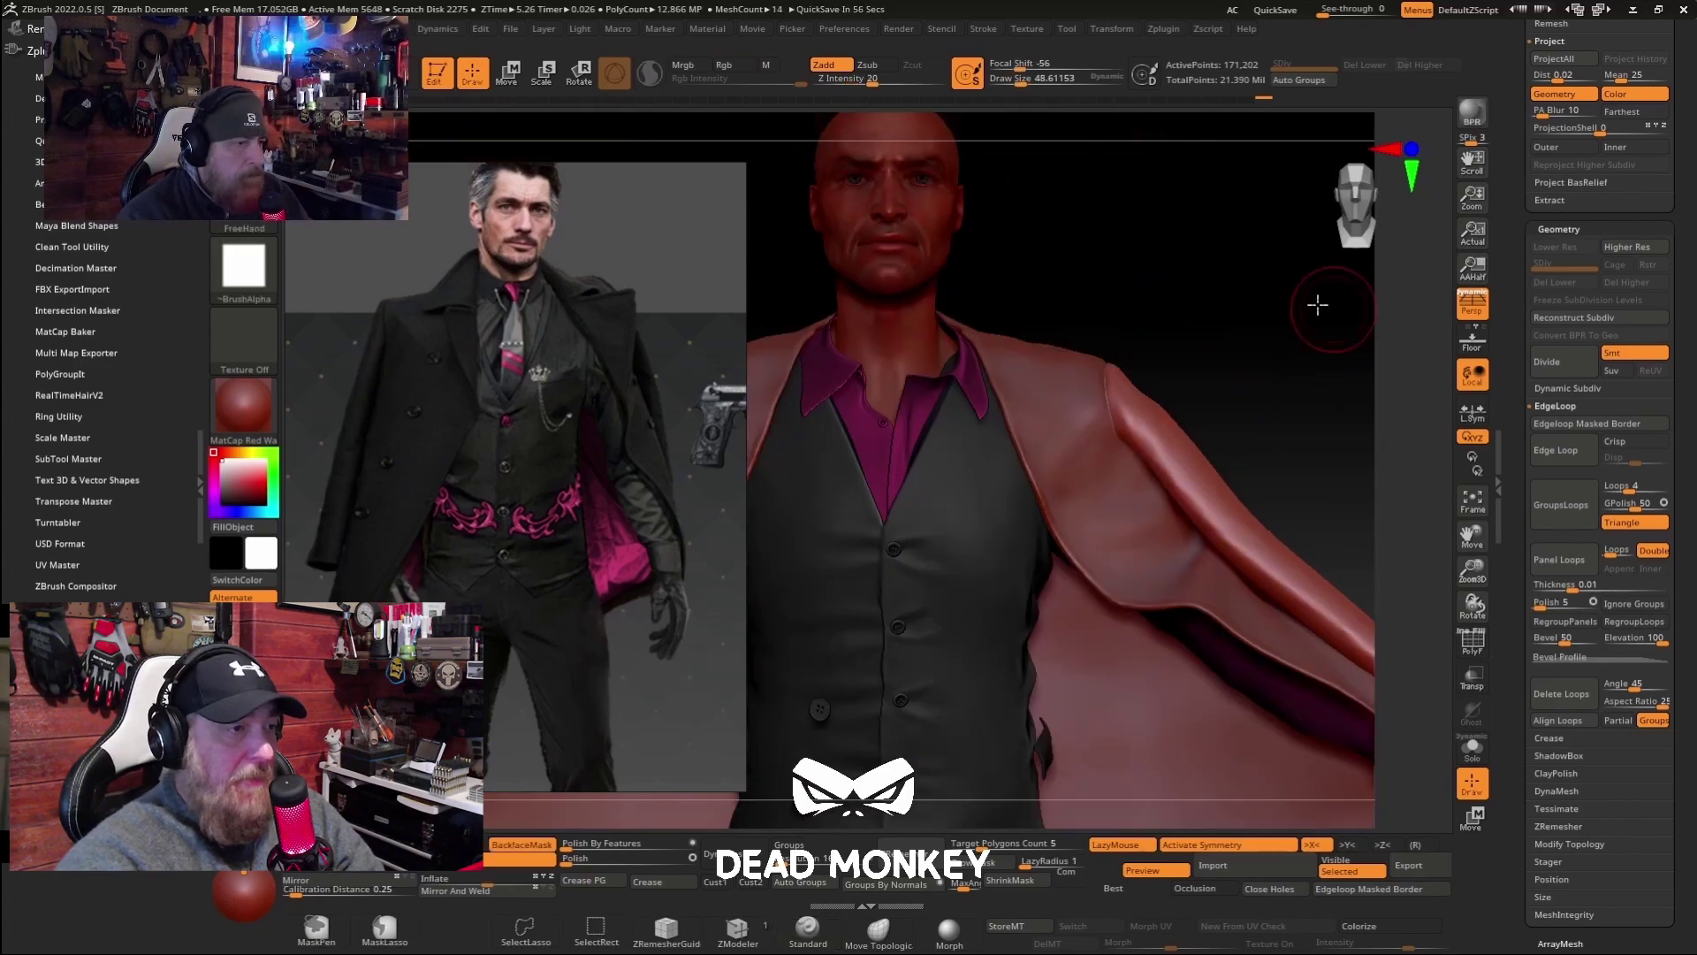
pyautogui.moveTo(1317, 305)
pyautogui.mouseDown(button='right')
pyautogui.moveTo(1118, 458)
pyautogui.moveTo(1155, 333)
pyautogui.mouseUp(button='right')
pyautogui.press('space')
pyautogui.click(1110, 387)
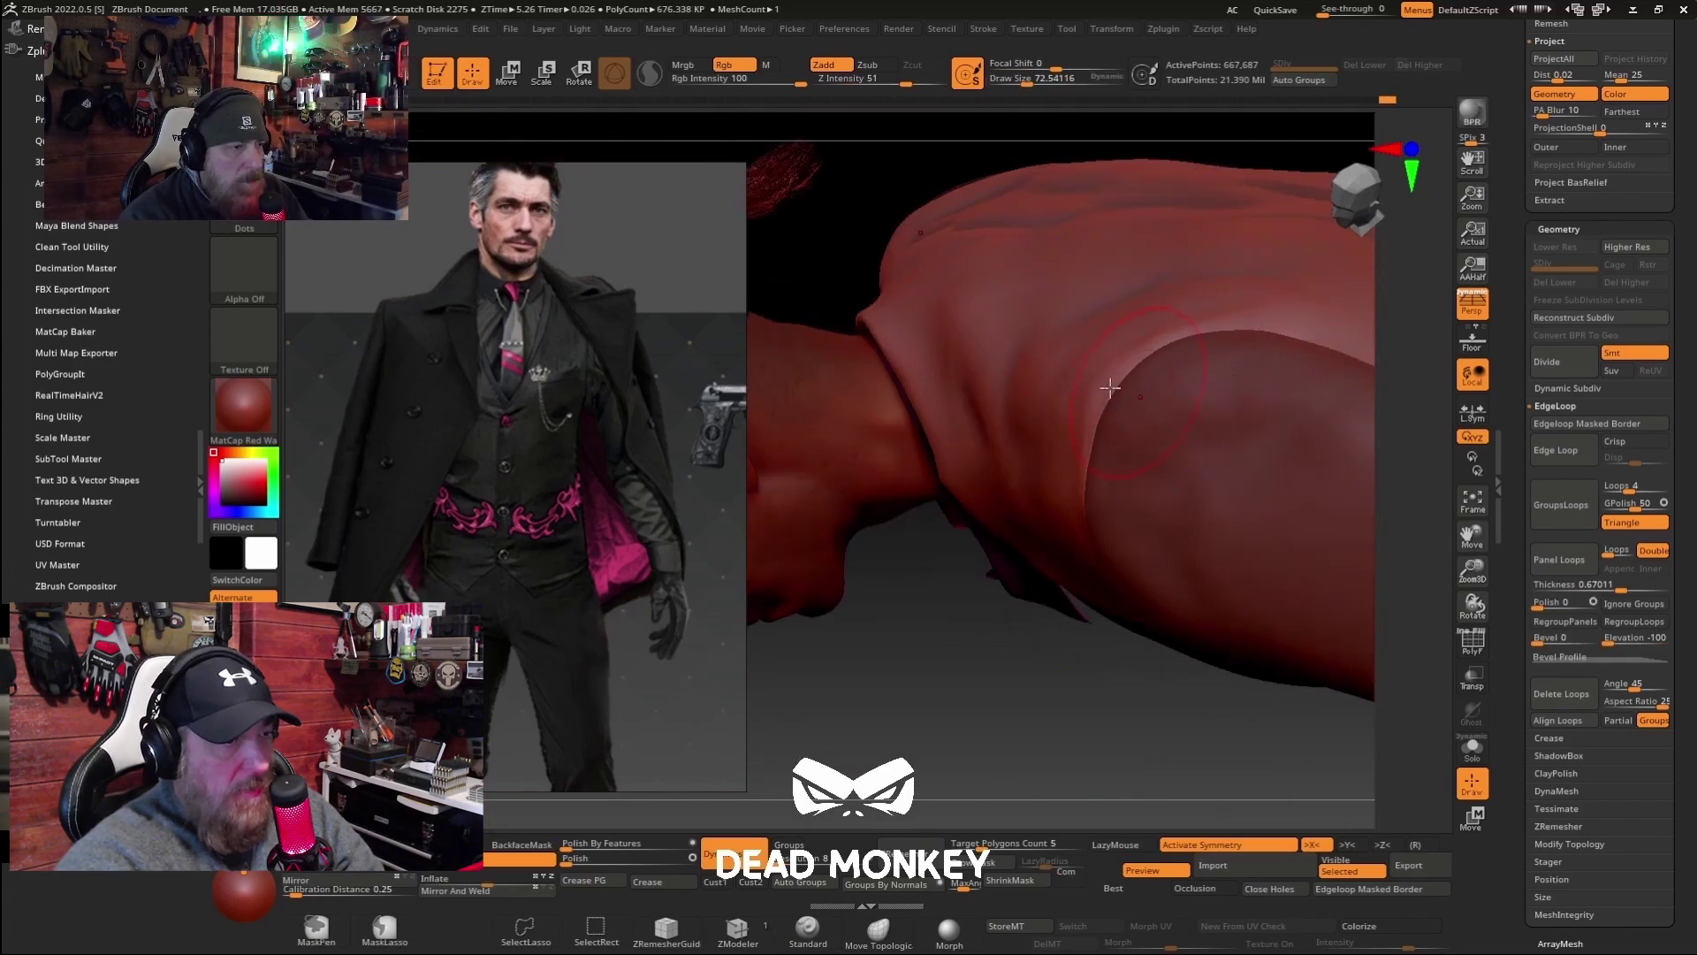
pyautogui.moveTo(1110, 387)
pyautogui.mouseDown(button='right')
pyautogui.moveTo(993, 739)
pyautogui.moveTo(1149, 424)
pyautogui.moveTo(1061, 460)
pyautogui.moveTo(994, 598)
pyautogui.moveTo(1243, 671)
pyautogui.moveTo(1106, 685)
pyautogui.mouseUp(button='right')
pyautogui.press('space')
pyautogui.keyDown('alt'); pyautogui.click(1060, 459); pyautogui.keyUp('alt')
pyautogui.hotkey('shift', 'f')
pyautogui.press('space')
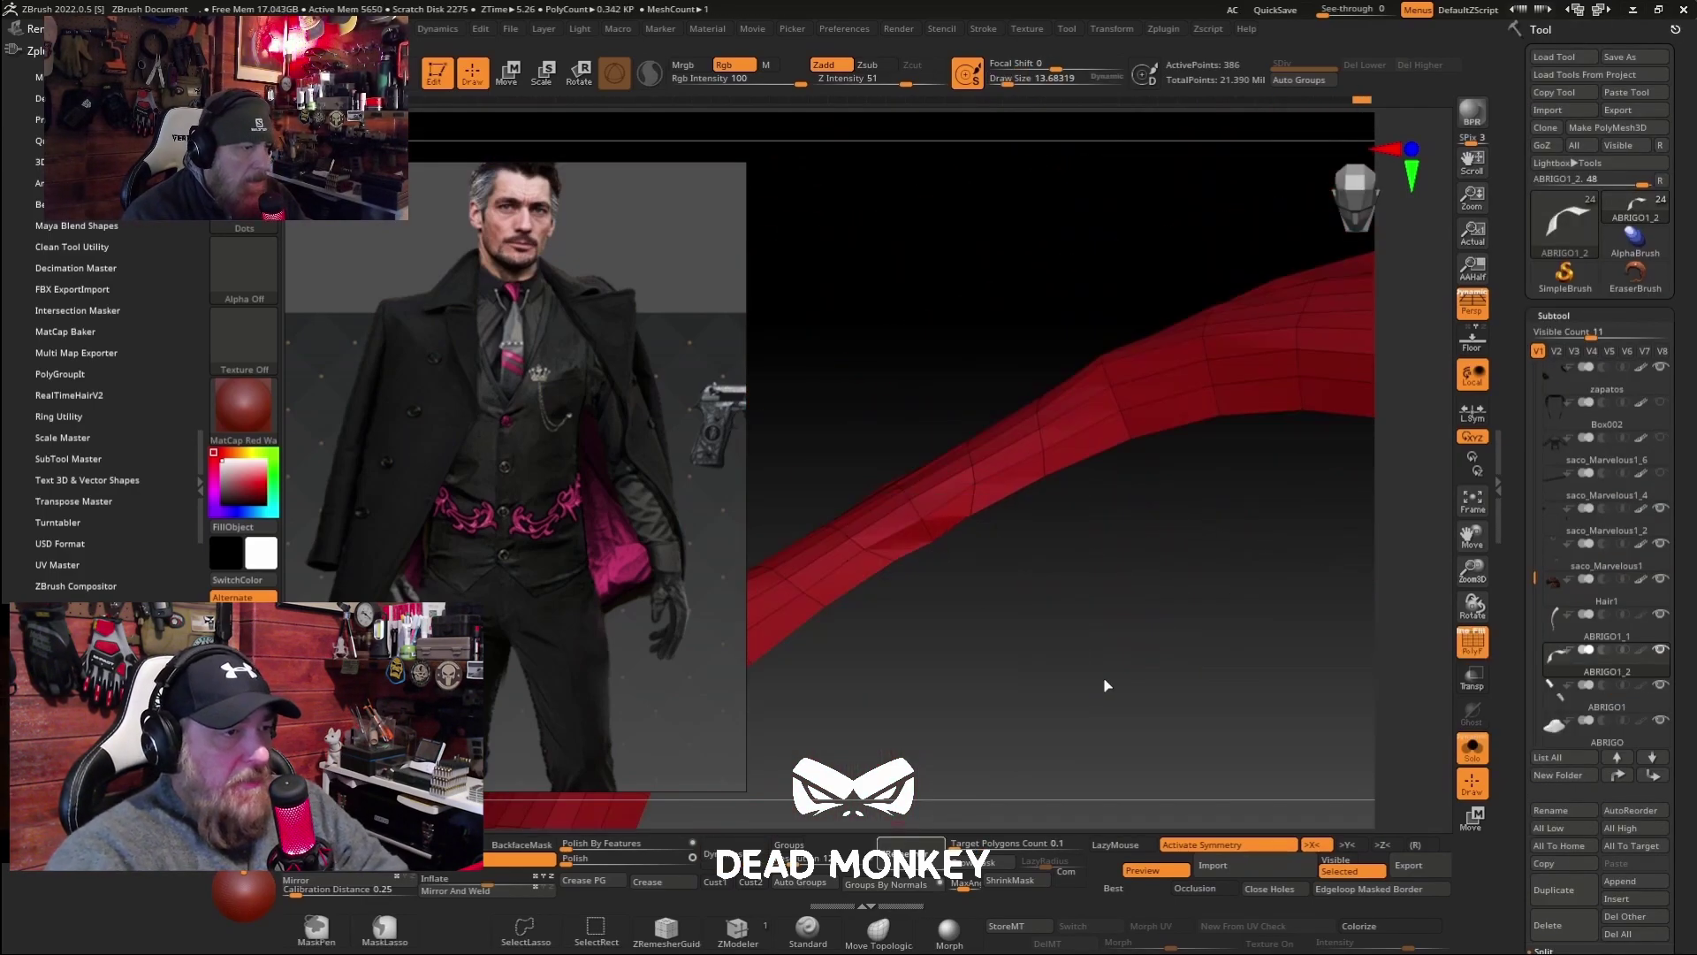
# Step: Give the collar strip panel thickness and inspect it in Solo
pyautogui.click(1472, 746)
pyautogui.moveTo(1288, 625)
pyautogui.mouseDown(button='right')
pyautogui.moveTo(1178, 236)
pyautogui.moveTo(1122, 356)
pyautogui.moveTo(1323, 389)
pyautogui.mouseUp(button='right')
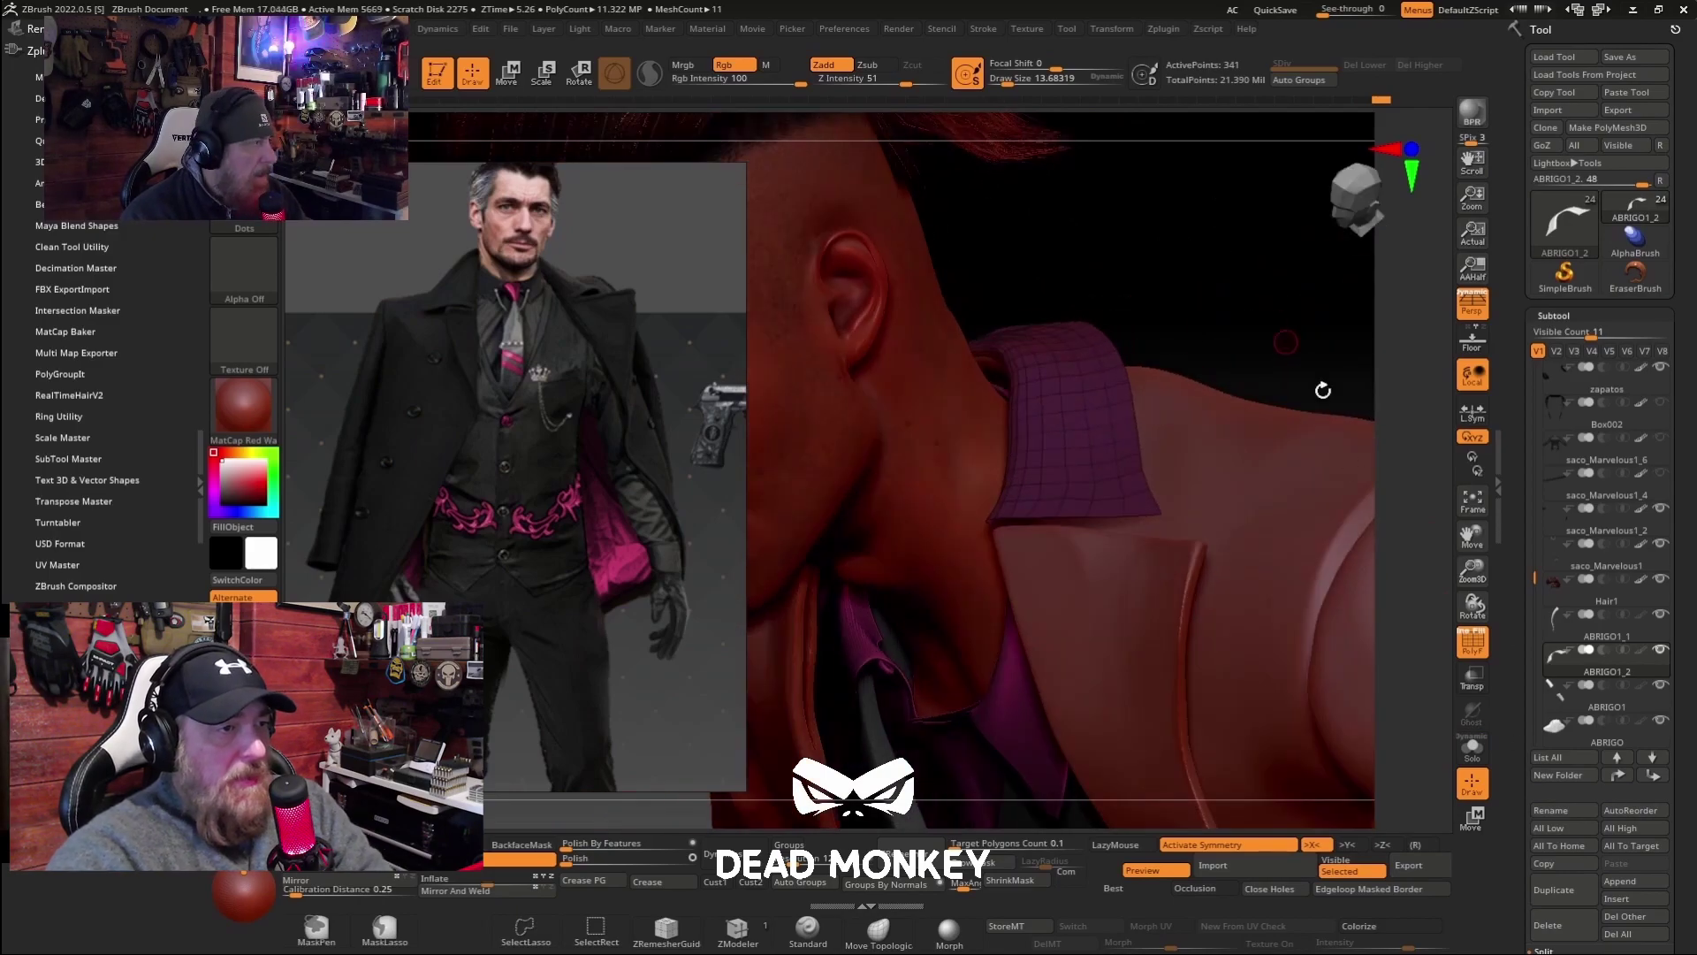
pyautogui.scroll(-5, 1618, 530)
pyautogui.scroll(-3, 1625, 564)
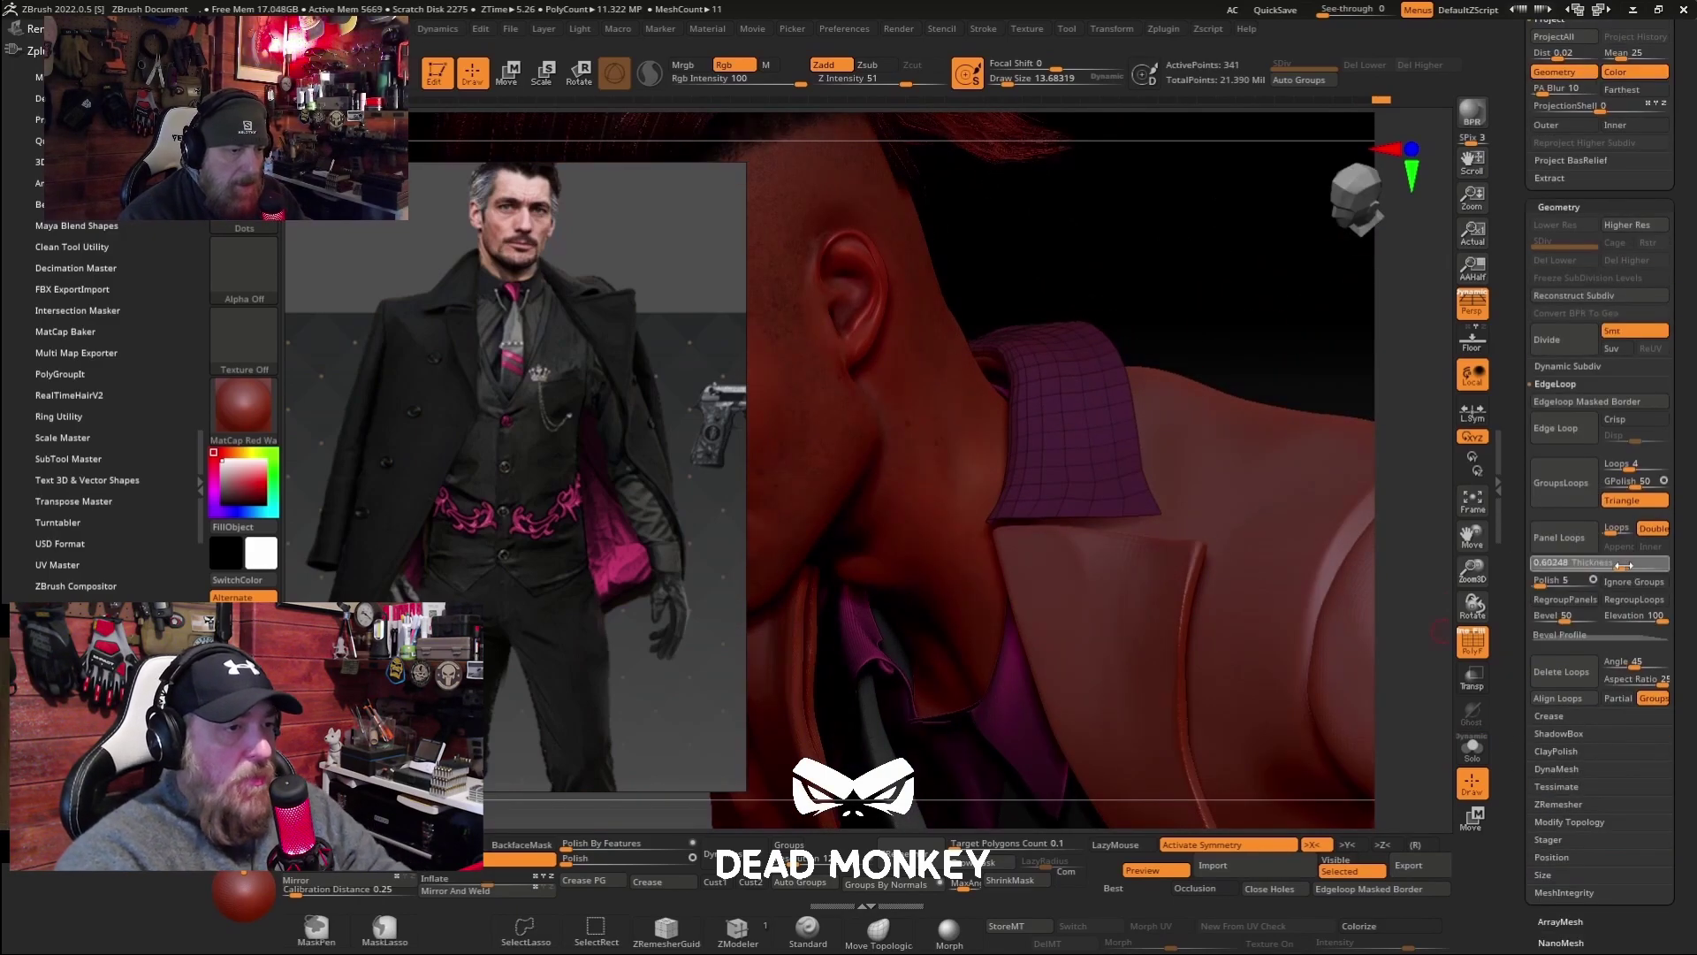
pyautogui.click(1553, 544)
pyautogui.click(1471, 747)
pyautogui.moveTo(1072, 360); pyautogui.dragTo(1287, 513, button='right')
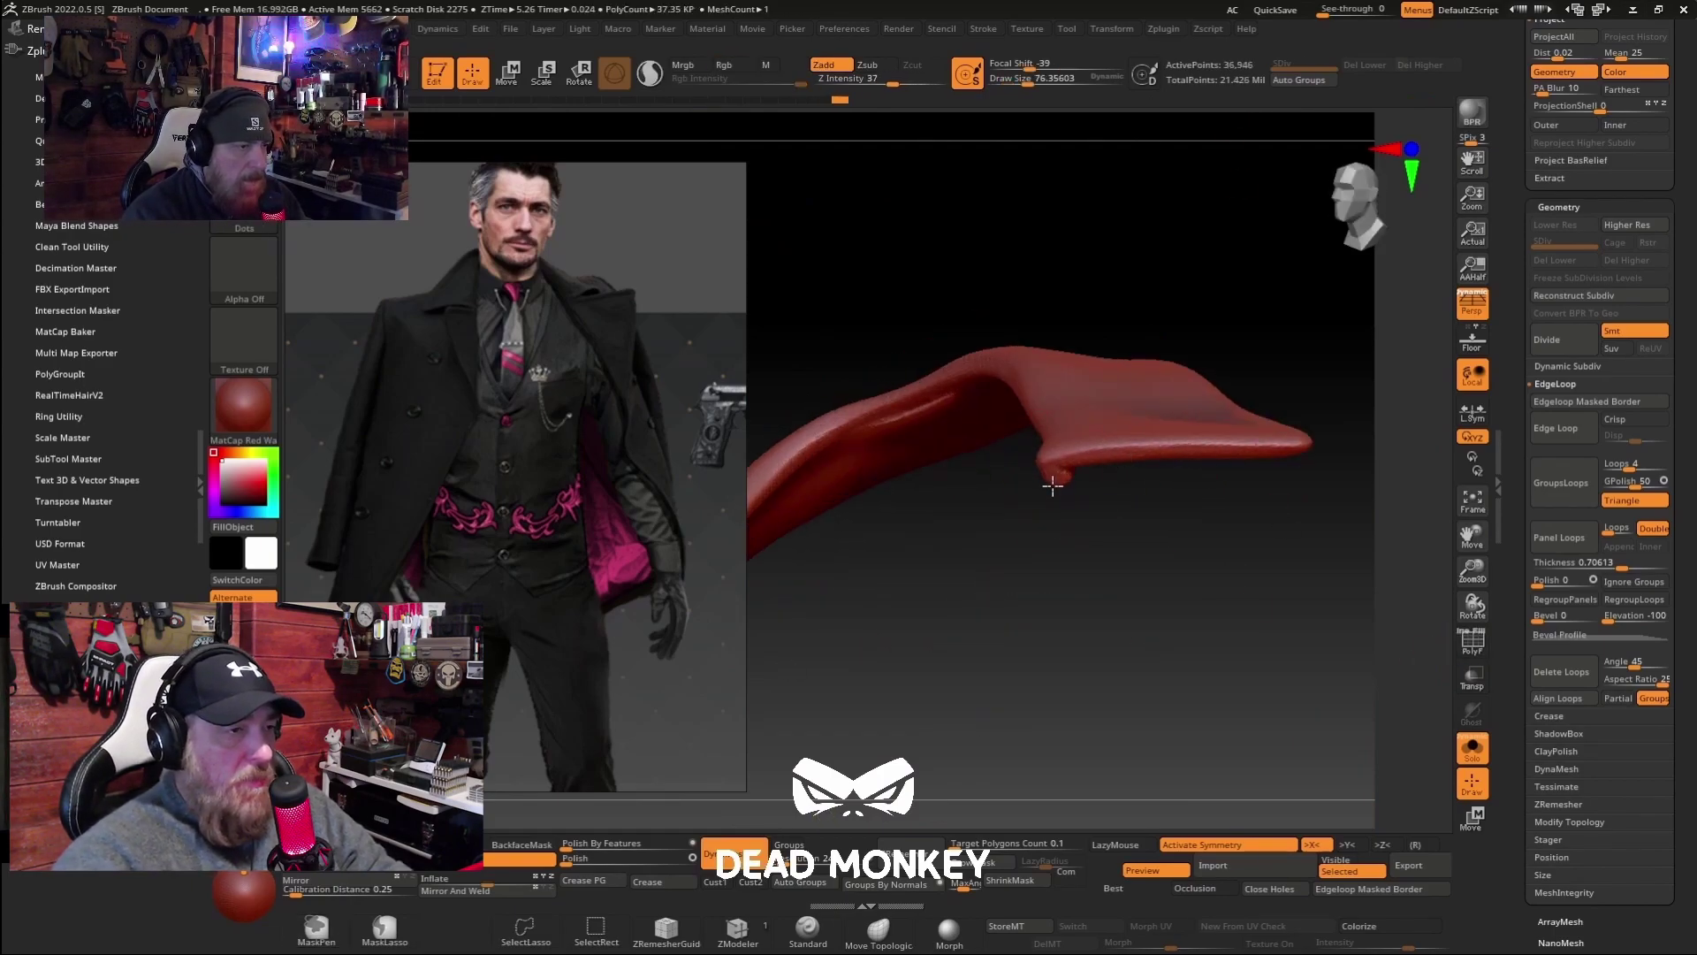
pyautogui.moveTo(1237, 413)
pyautogui.mouseDown(button='right')
pyautogui.moveTo(1009, 324)
pyautogui.moveTo(928, 236)
pyautogui.mouseUp(button='right')
pyautogui.moveTo(843, 431); pyautogui.dragTo(1197, 527, button='right')
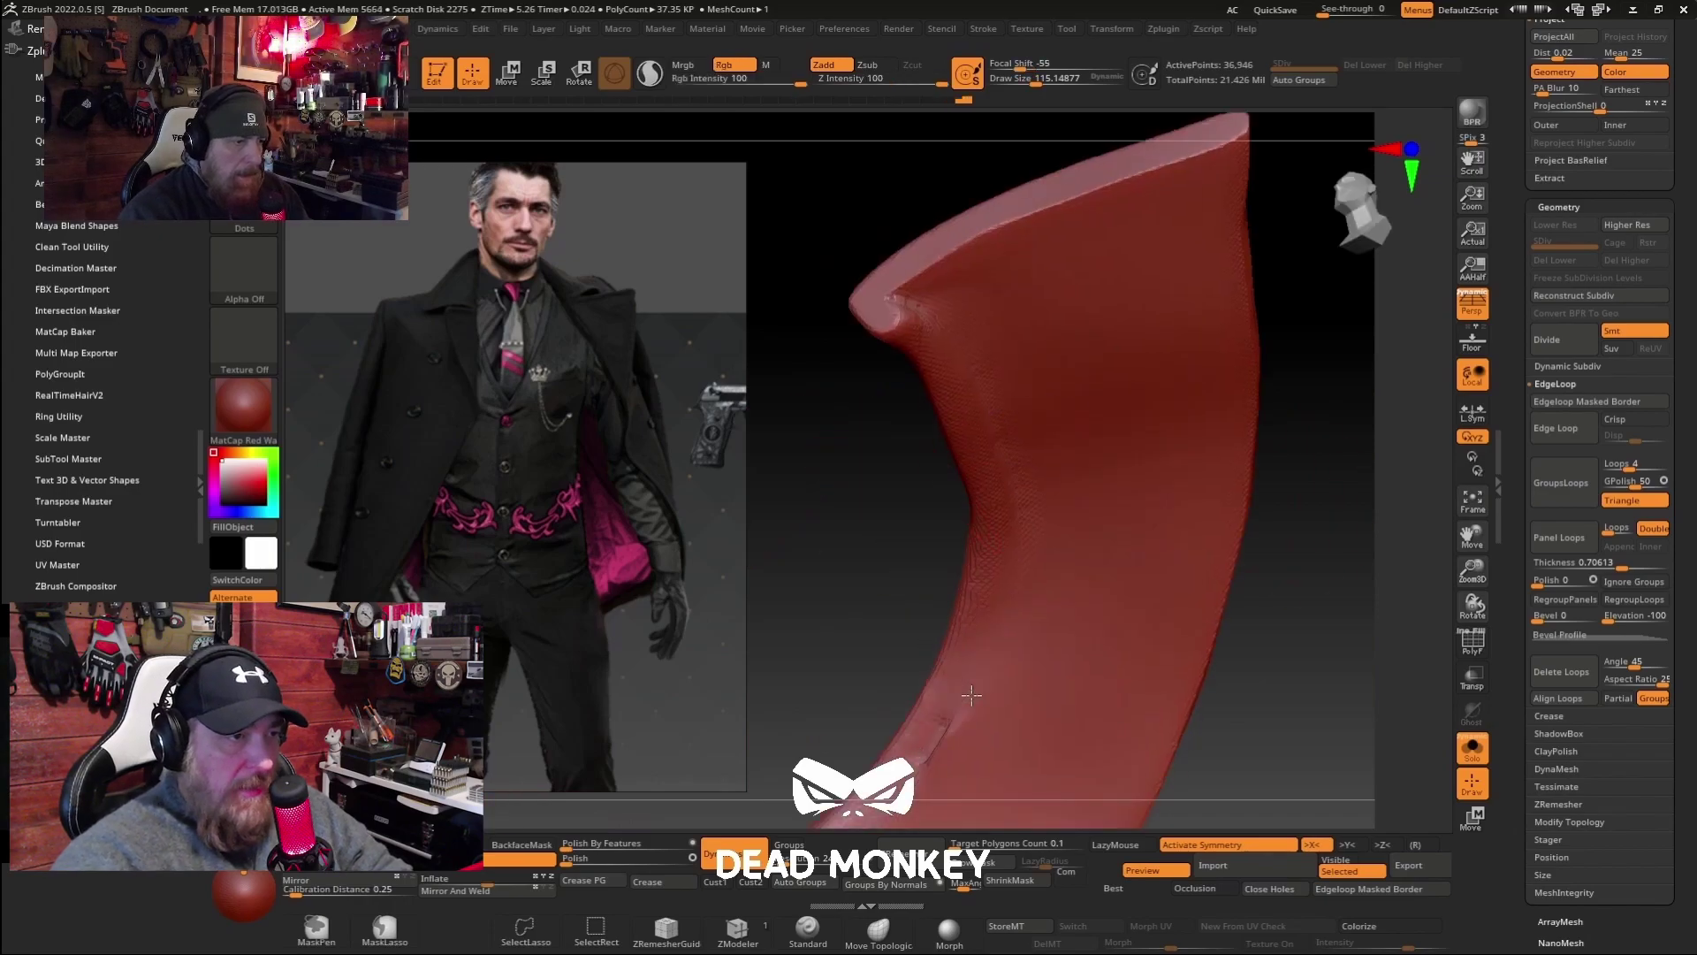
# Step: Rotate the red strap's tip upward with Transpose and reduce the brush size
pyautogui.moveTo(1256, 469); pyautogui.dragTo(888, 554, button='right')
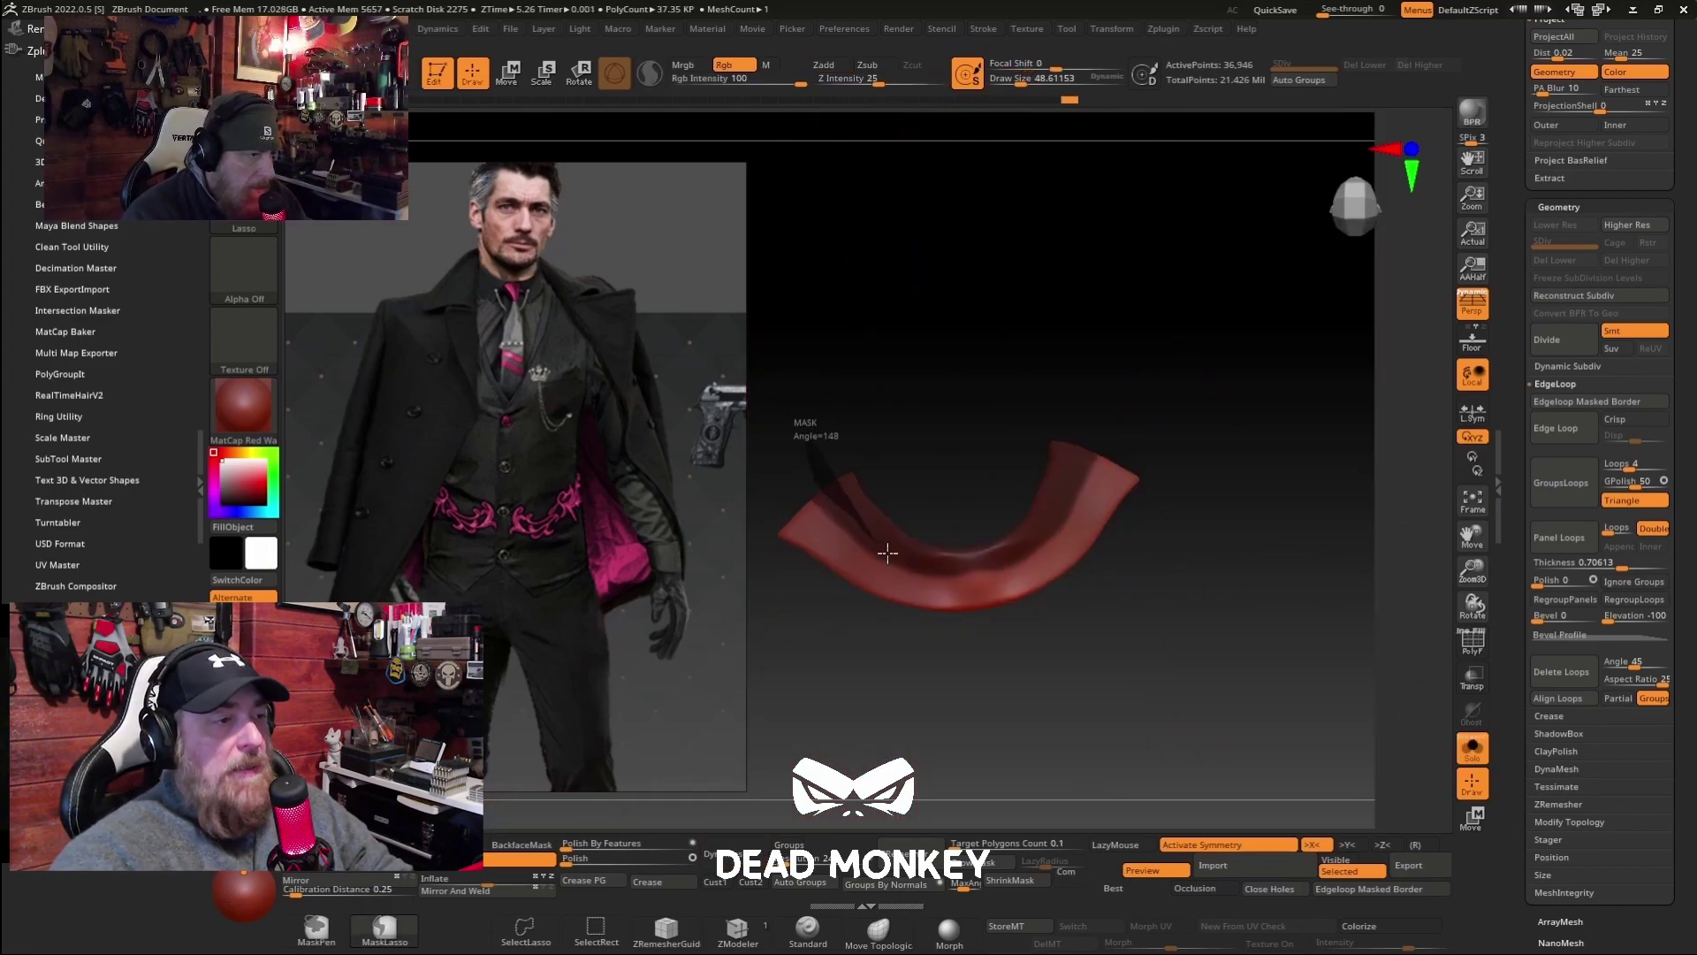
pyautogui.moveTo(1043, 723); pyautogui.dragTo(1168, 601, button='right')
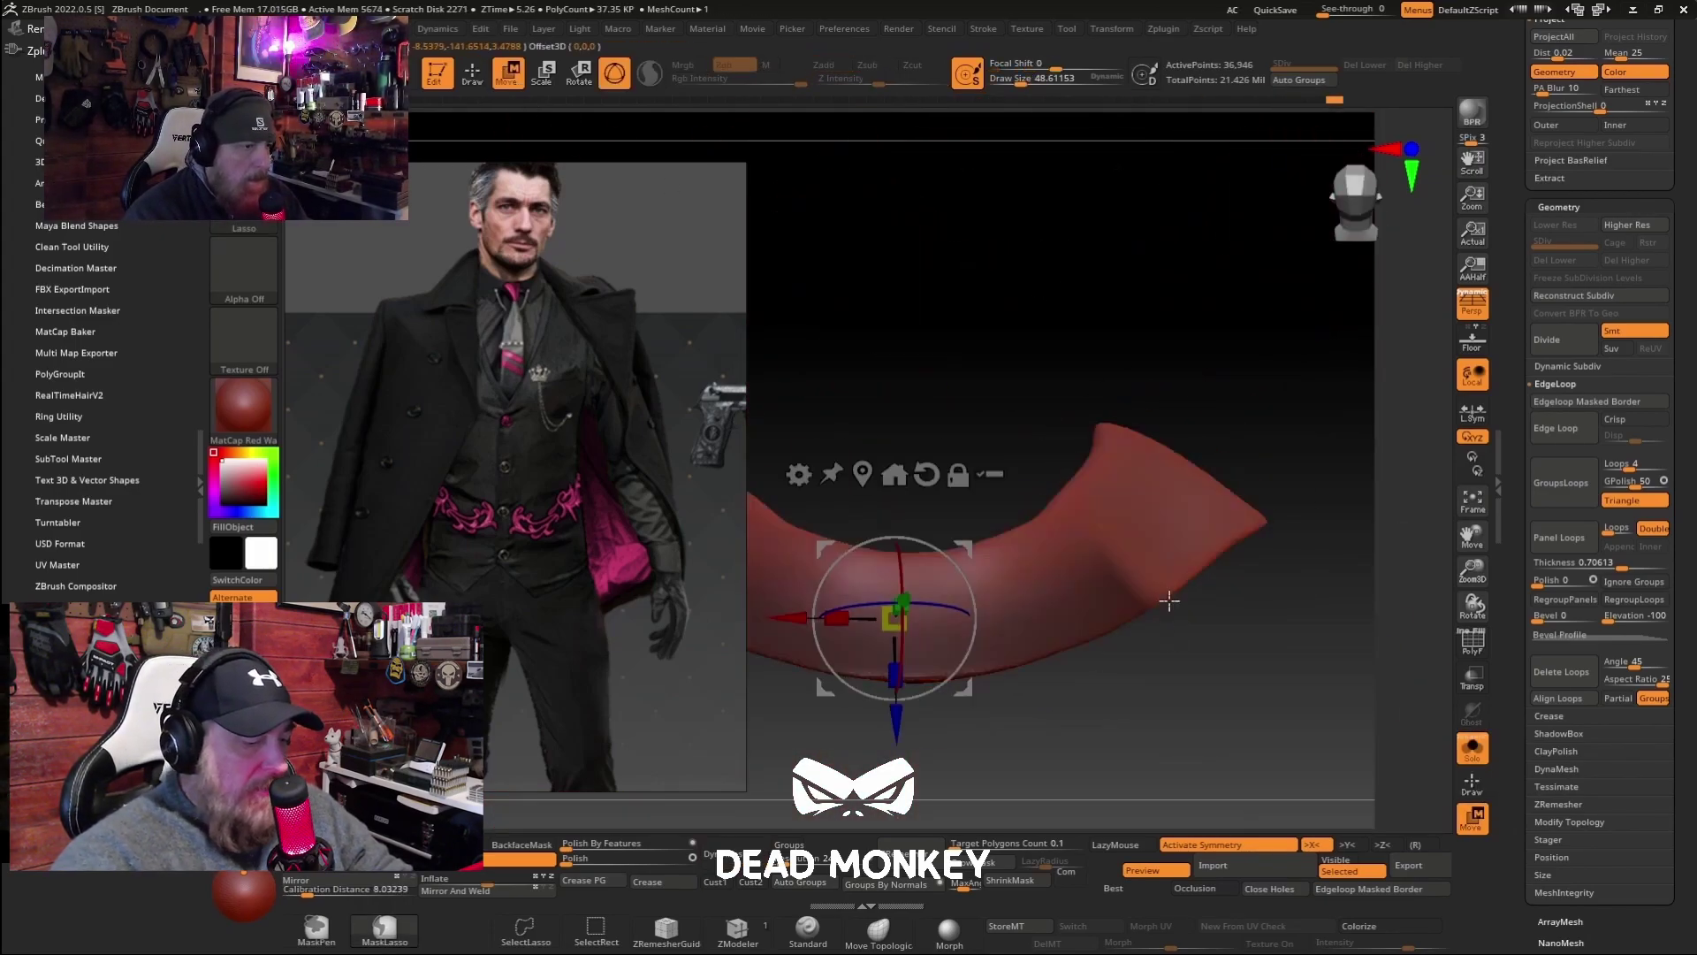
pyautogui.moveTo(1085, 537); pyautogui.dragTo(1099, 568)
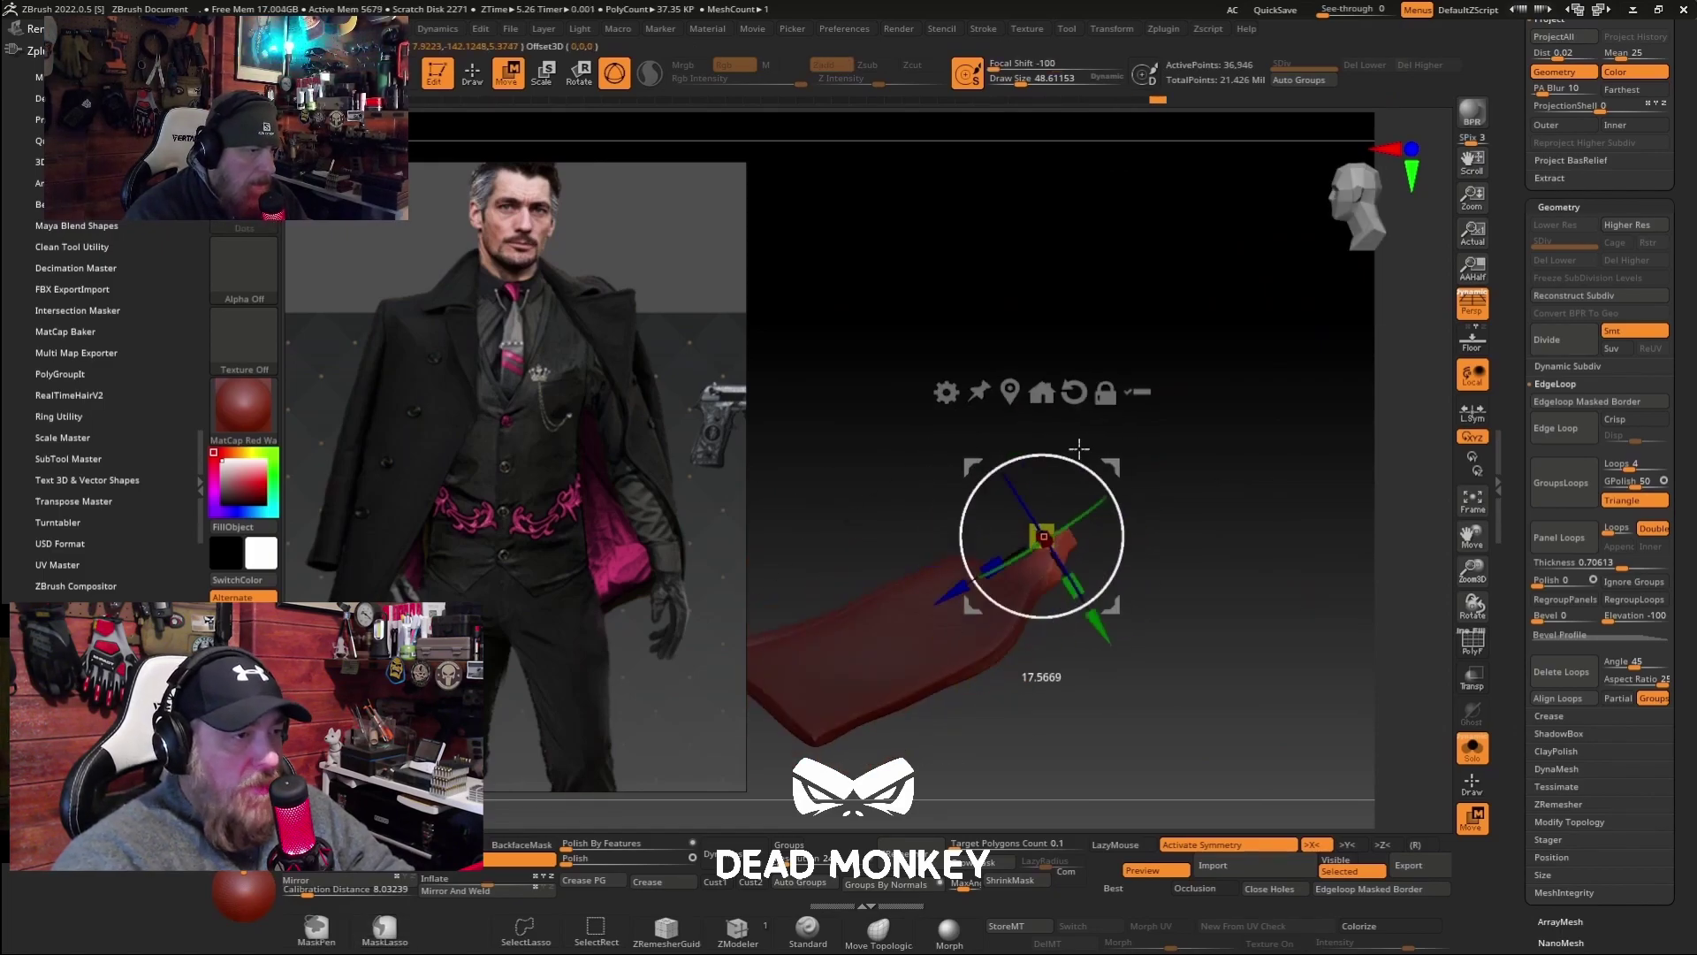
pyautogui.press('q')
pyautogui.moveTo(1221, 568); pyautogui.dragTo(1262, 769, button='right')
pyautogui.press('space')
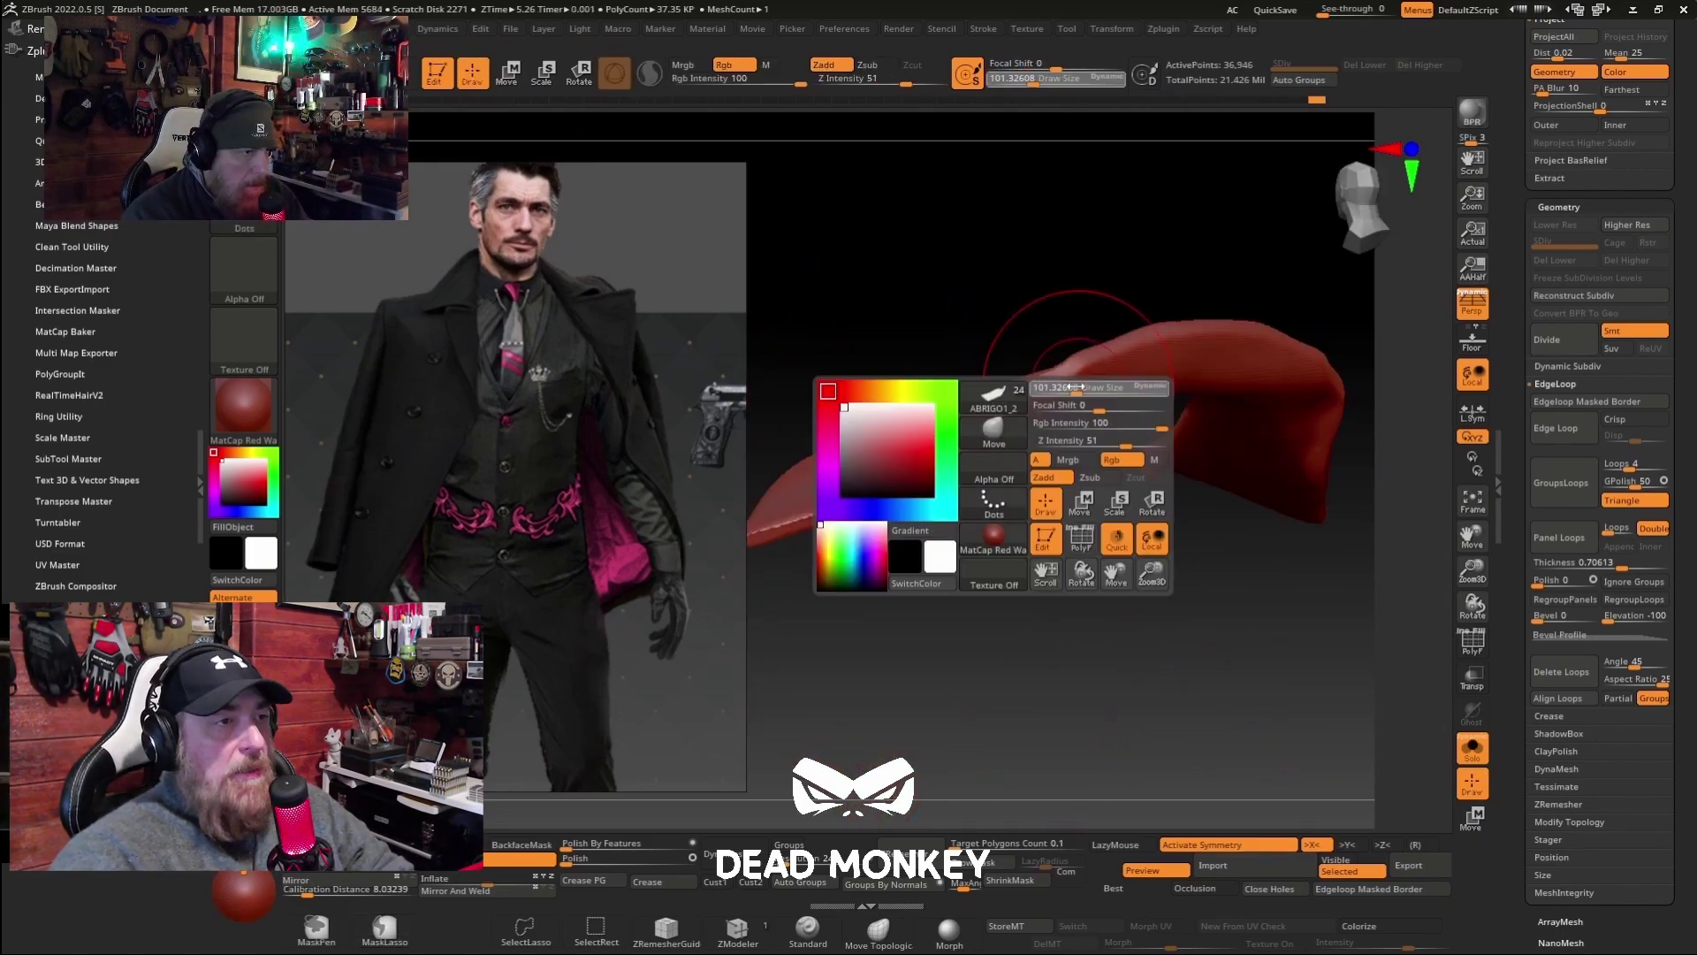
pyautogui.moveTo(1074, 386); pyautogui.dragTo(1061, 386)
pyautogui.keyDown('alt'); pyautogui.moveTo(1060, 389); pyautogui.dragTo(983, 78, button='right'); pyautogui.keyUp('alt')
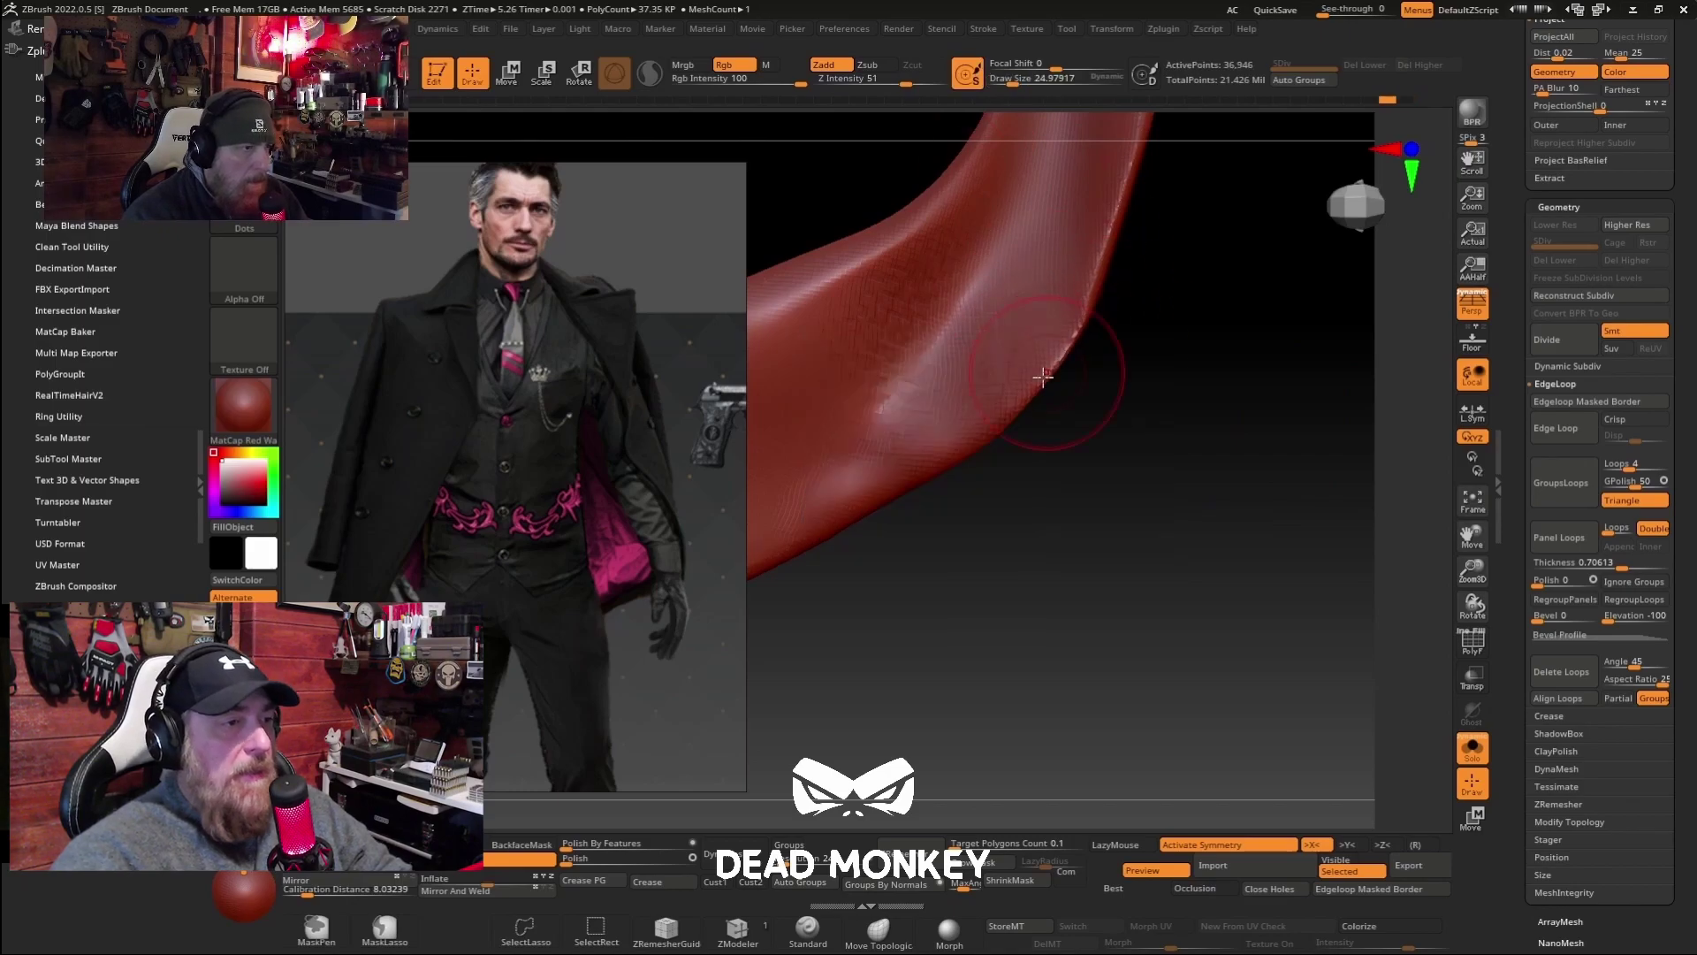
pyautogui.moveTo(1043, 378)
pyautogui.mouseDown(button='right')
pyautogui.moveTo(999, 182)
pyautogui.moveTo(1132, 403)
pyautogui.mouseUp(button='right')
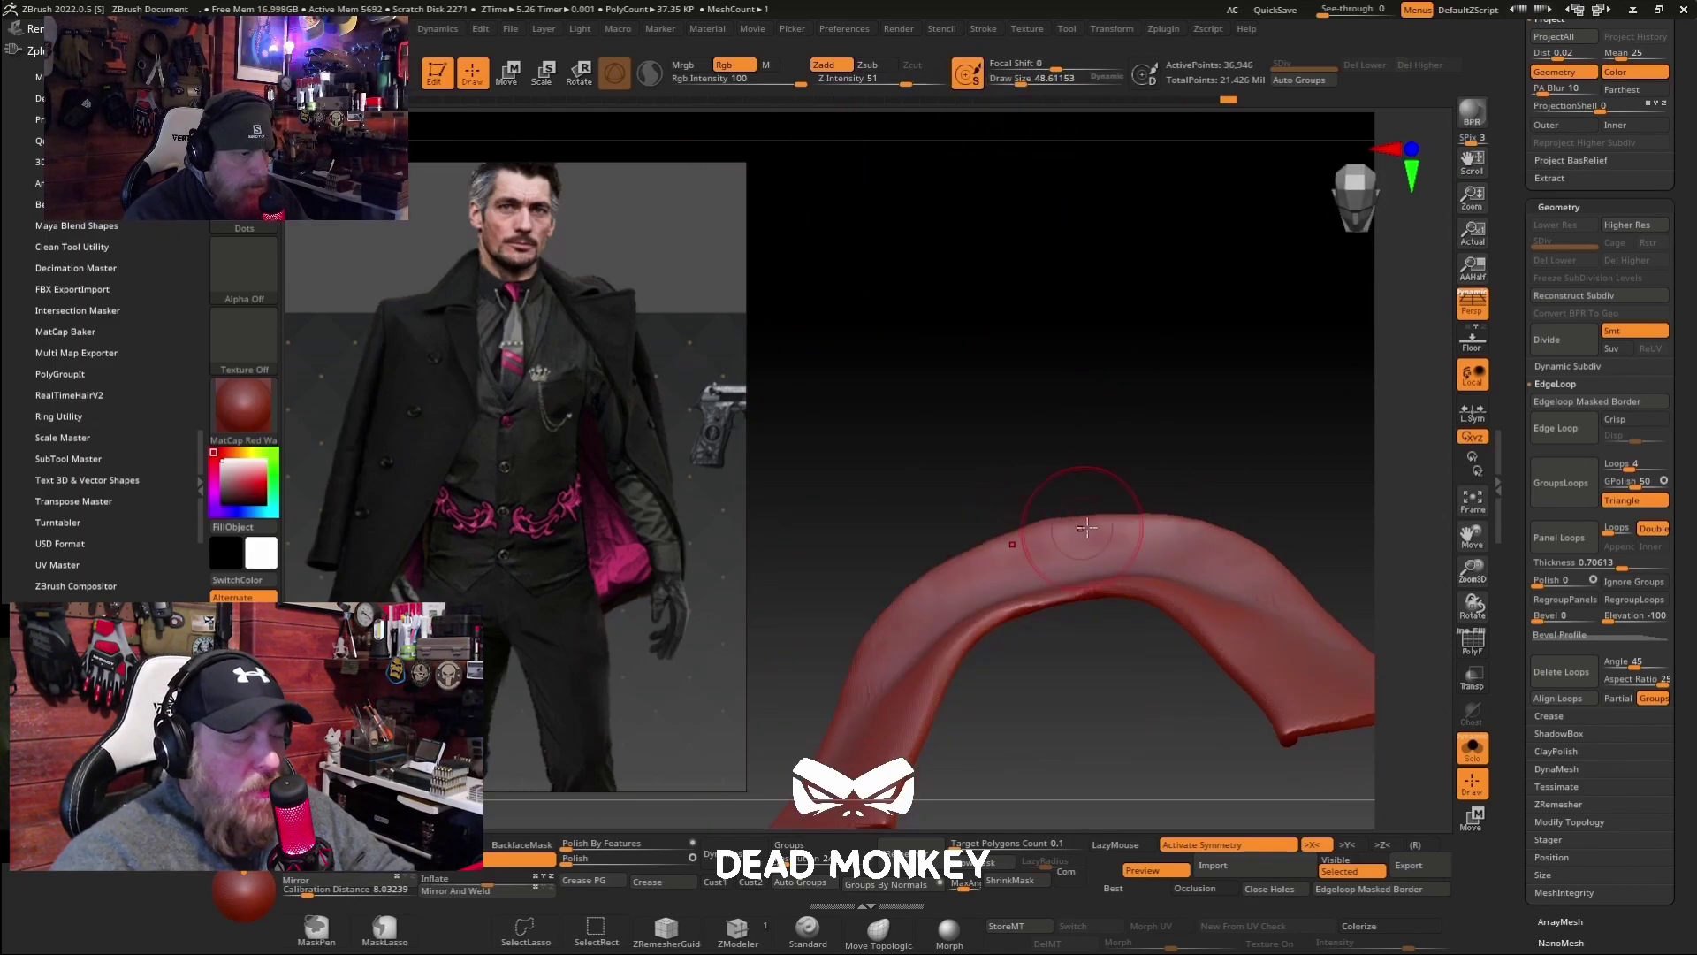
pyautogui.moveTo(1086, 527); pyautogui.dragTo(1137, 372, button='right')
# Step: Review the arched strap, adjust Draw Size, and bring the whole character back
pyautogui.press('space')
pyautogui.click(1025, 530)
pyautogui.moveTo(1025, 530)
pyautogui.mouseDown(button='right')
pyautogui.moveTo(846, 356)
pyautogui.moveTo(536, 822)
pyautogui.mouseUp(button='right')
pyautogui.moveTo(958, 552); pyautogui.dragTo(1043, 587, button='right')
pyautogui.moveTo(1061, 661); pyautogui.dragTo(935, 225, button='right')
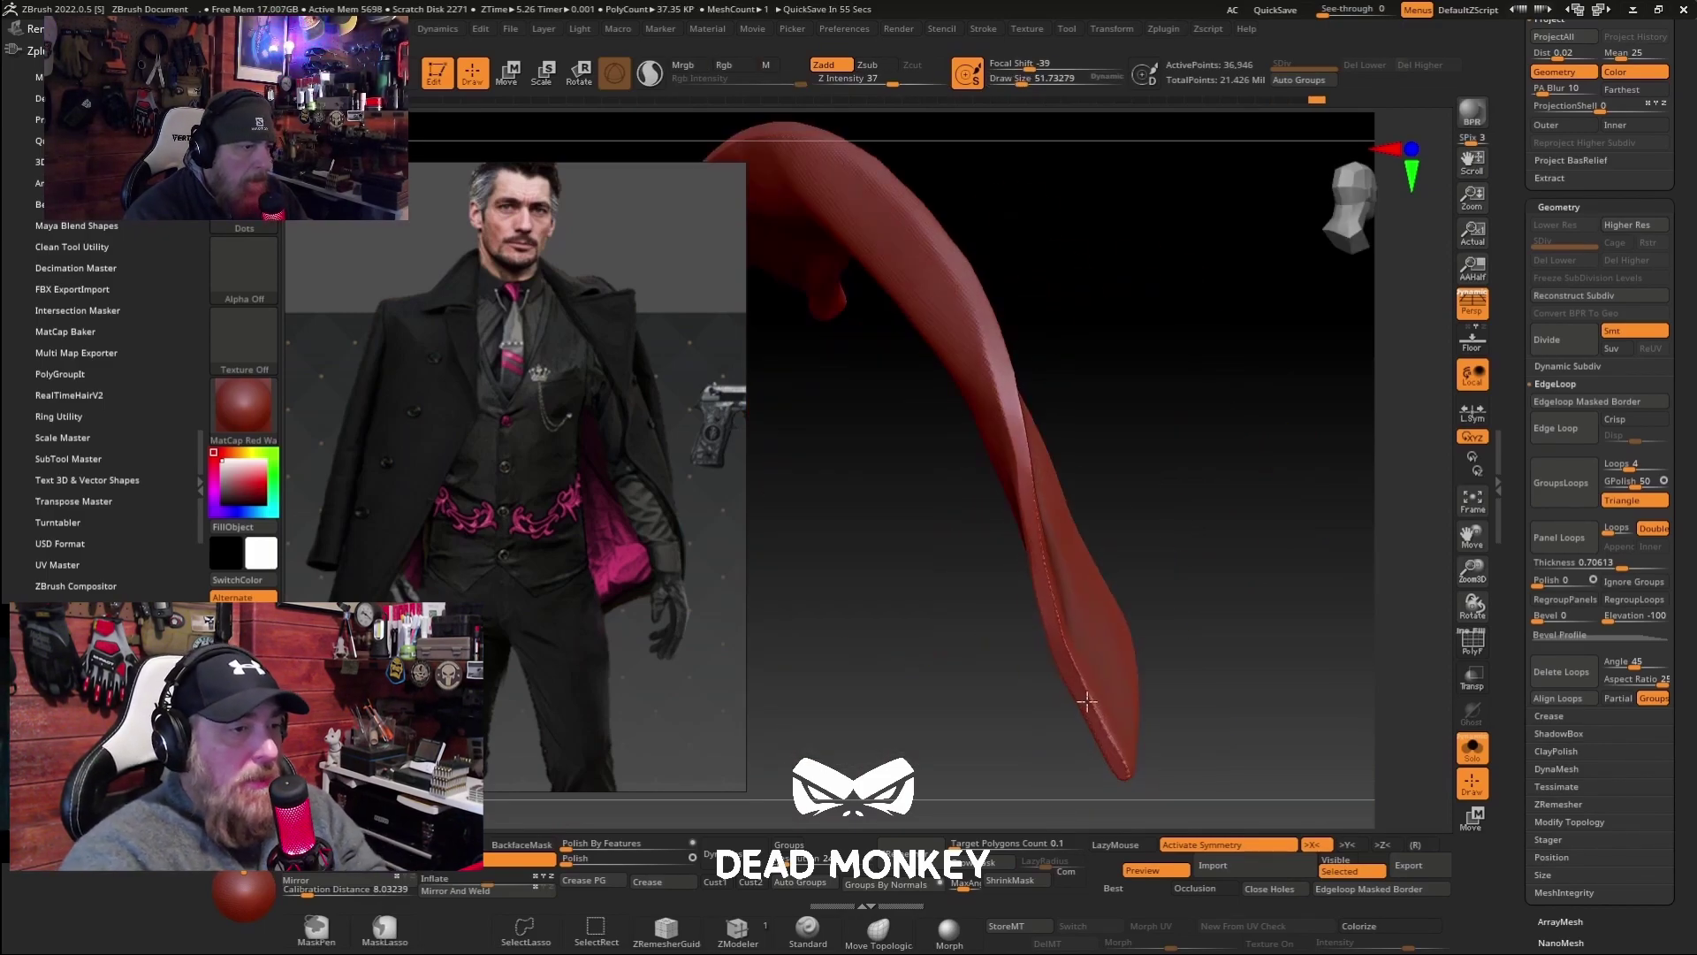
pyautogui.moveTo(1067, 660); pyautogui.dragTo(1005, 589, button='right')
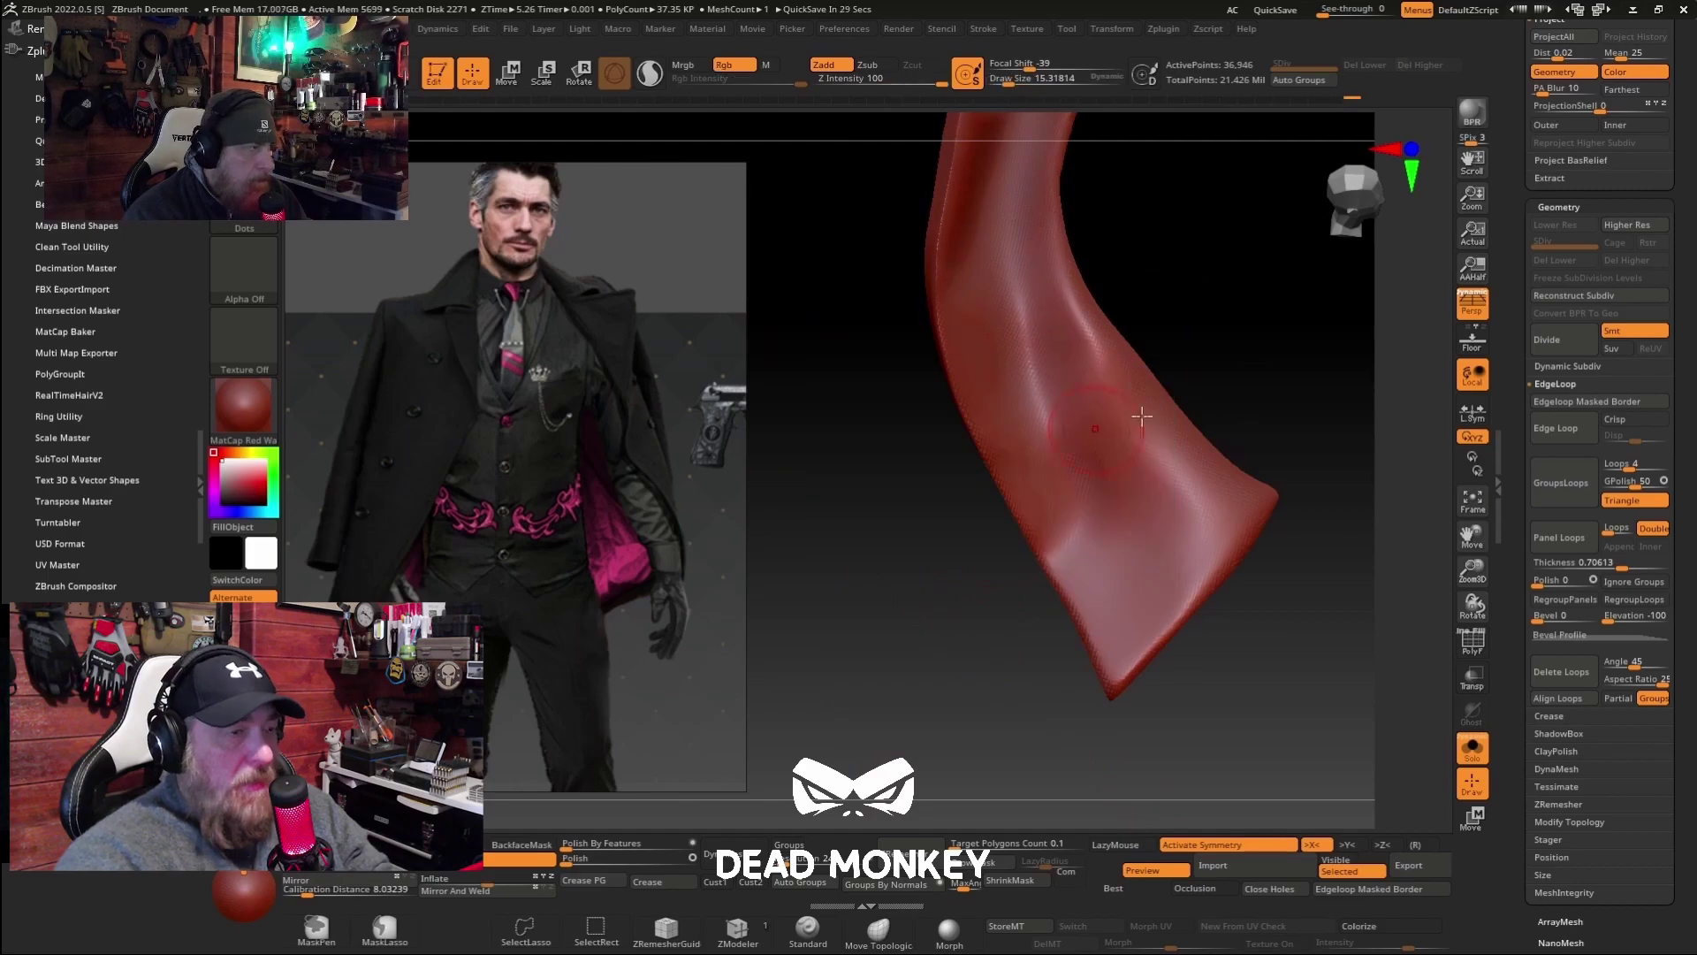
pyautogui.moveTo(1142, 416)
pyautogui.mouseDown(button='right')
pyautogui.moveTo(910, 362)
pyautogui.moveTo(959, 637)
pyautogui.moveTo(1117, 412)
pyautogui.mouseUp(button='right')
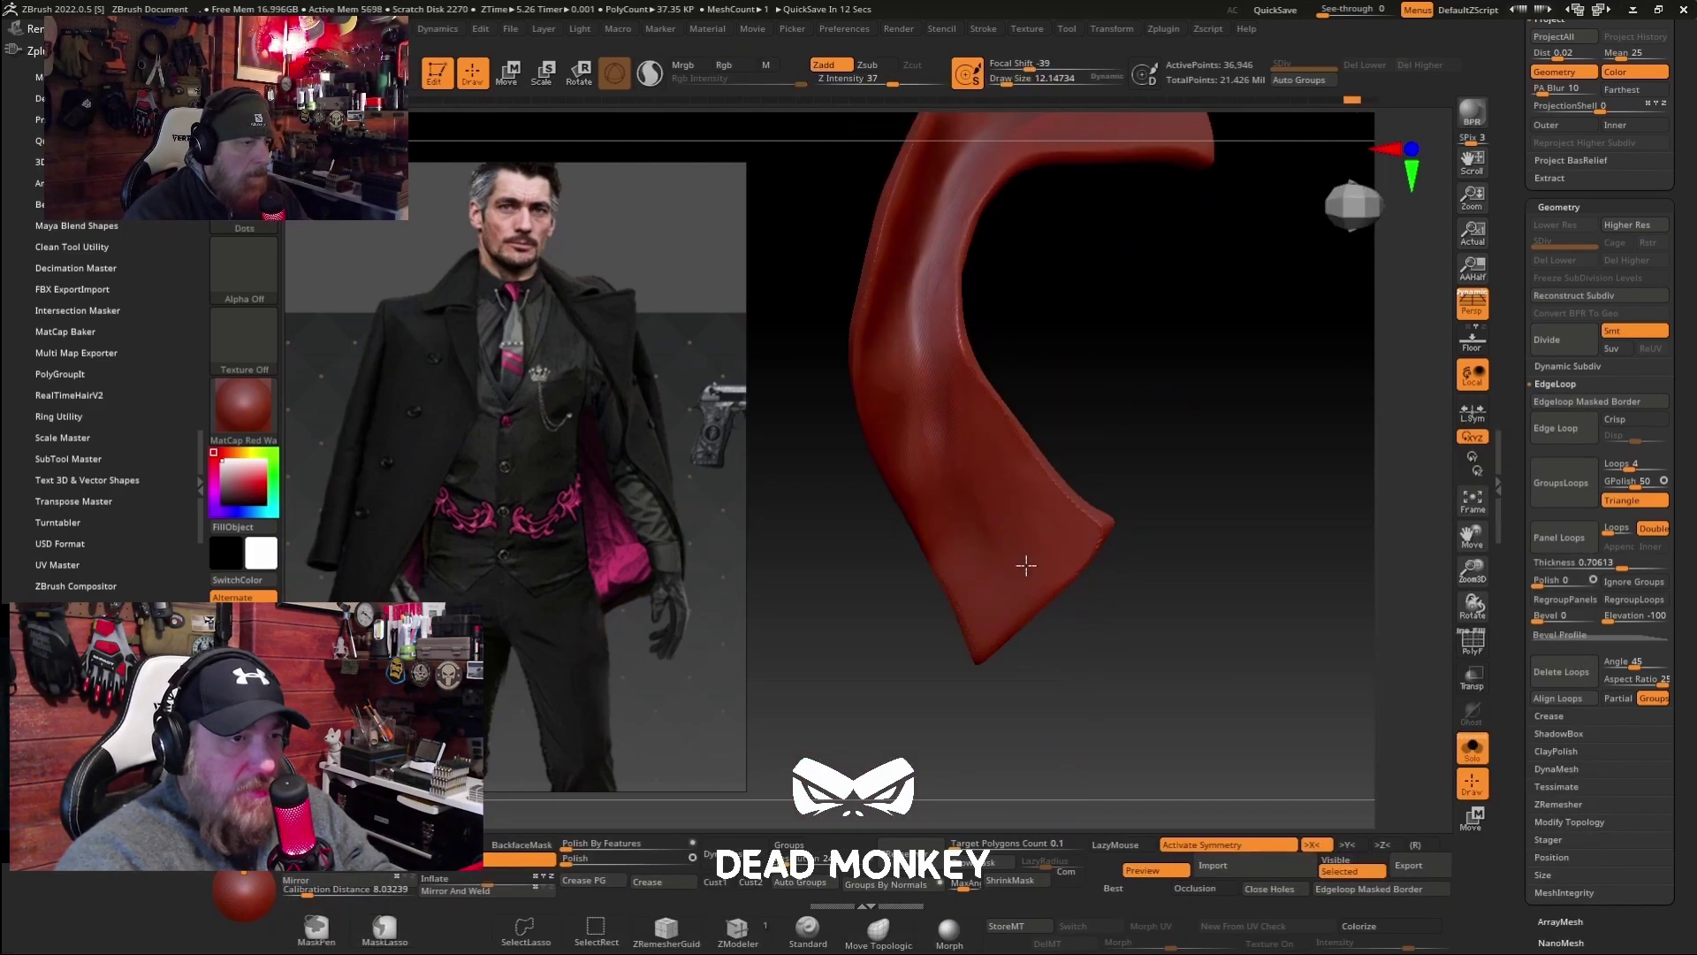
pyautogui.moveTo(1026, 565); pyautogui.dragTo(1061, 570, button='right')
pyautogui.rightClick(1060, 570)
pyautogui.moveTo(1111, 485)
pyautogui.mouseDown(button='right')
pyautogui.moveTo(1061, 531)
pyautogui.moveTo(869, 607)
pyautogui.mouseUp(button='right')
pyautogui.moveTo(839, 682)
pyautogui.mouseDown(button='right')
pyautogui.moveTo(920, 333)
pyautogui.moveTo(881, 276)
pyautogui.mouseUp(button='right')
pyautogui.moveTo(960, 455)
pyautogui.mouseDown(button='right')
pyautogui.moveTo(1300, 701)
pyautogui.moveTo(1178, 409)
pyautogui.moveTo(1243, 530)
pyautogui.moveTo(1090, 389)
pyautogui.mouseUp(button='right')
pyautogui.moveTo(1021, 633)
pyautogui.mouseDown(button='right')
pyautogui.moveTo(1175, 549)
pyautogui.moveTo(909, 474)
pyautogui.moveTo(1220, 416)
pyautogui.moveTo(1175, 379)
pyautogui.moveTo(1149, 480)
pyautogui.moveTo(1243, 454)
pyautogui.moveTo(1185, 341)
pyautogui.moveTo(1102, 823)
pyautogui.mouseUp(button='right')
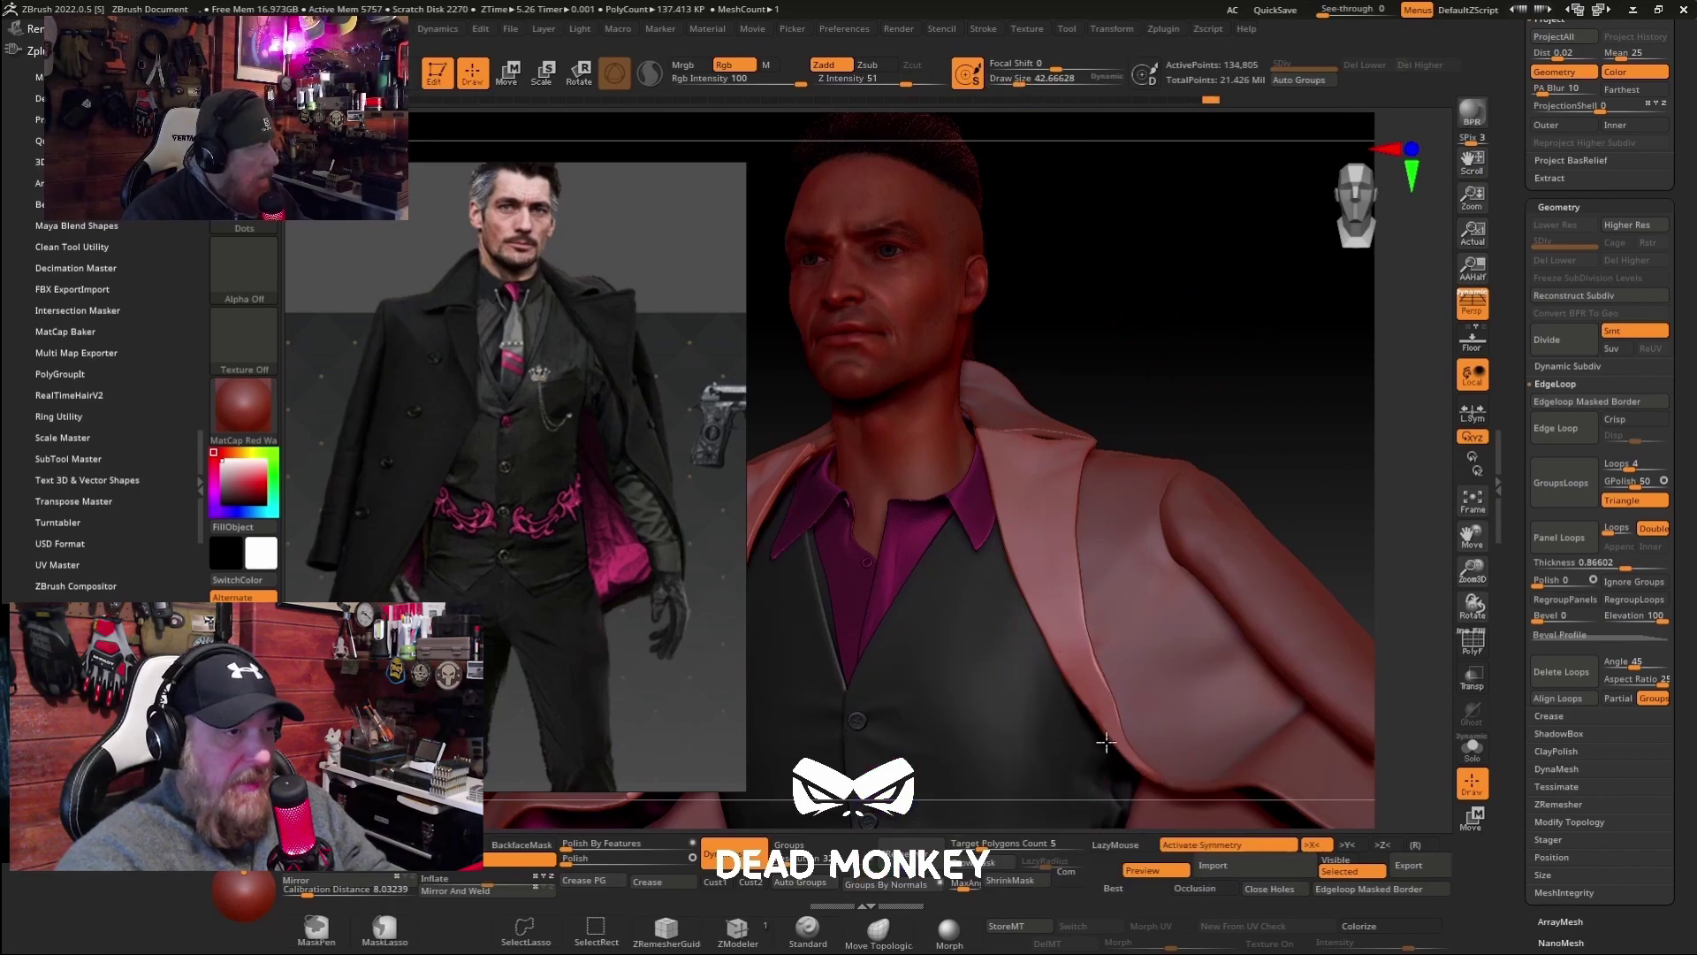
# Step: Solo the red coat piece and orbit it from the lapel to an upright view
pyautogui.keyDown('alt'); pyautogui.click(1119, 709); pyautogui.keyUp('alt')
pyautogui.moveTo(1250, 511)
pyautogui.mouseDown(button='right')
pyautogui.moveTo(1243, 595)
pyautogui.moveTo(1076, 232)
pyautogui.mouseUp(button='right')
pyautogui.moveTo(1084, 612)
pyautogui.mouseDown(button='right')
pyautogui.moveTo(1175, 371)
pyautogui.moveTo(938, 407)
pyautogui.mouseUp(button='right')
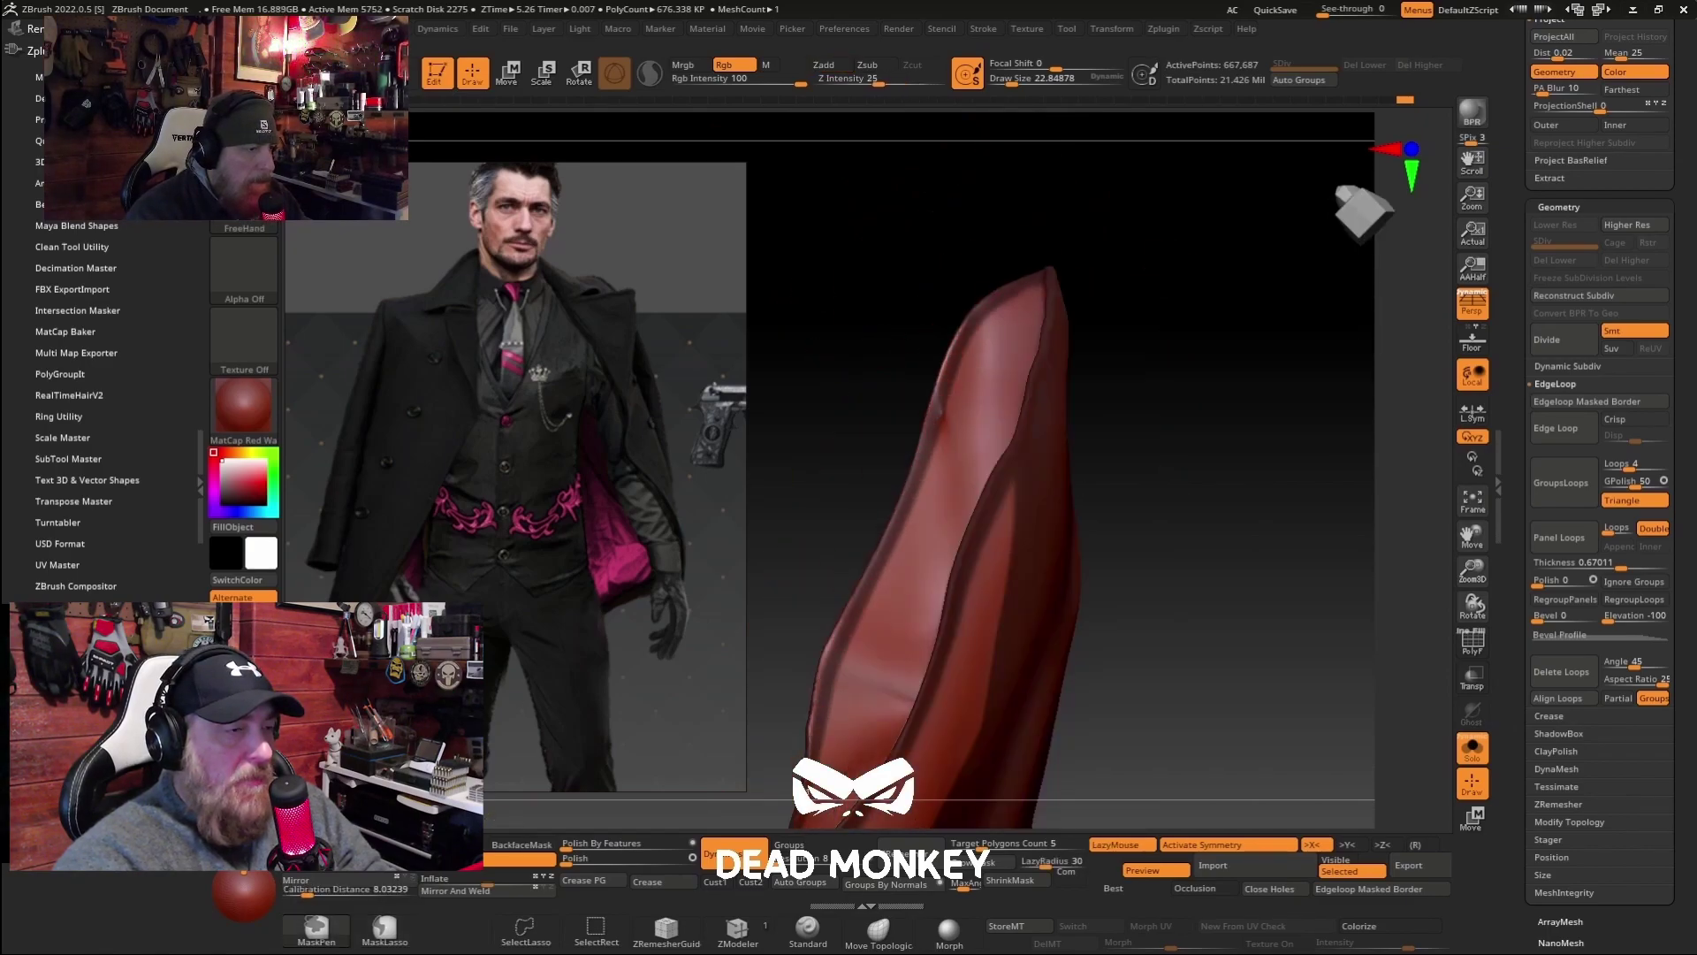
pyautogui.moveTo(949, 347)
pyautogui.mouseDown(button='right')
pyautogui.moveTo(765, 344)
pyautogui.moveTo(921, 424)
pyautogui.moveTo(1178, 436)
pyautogui.moveTo(840, 719)
pyautogui.moveTo(1002, 597)
pyautogui.mouseUp(button='right')
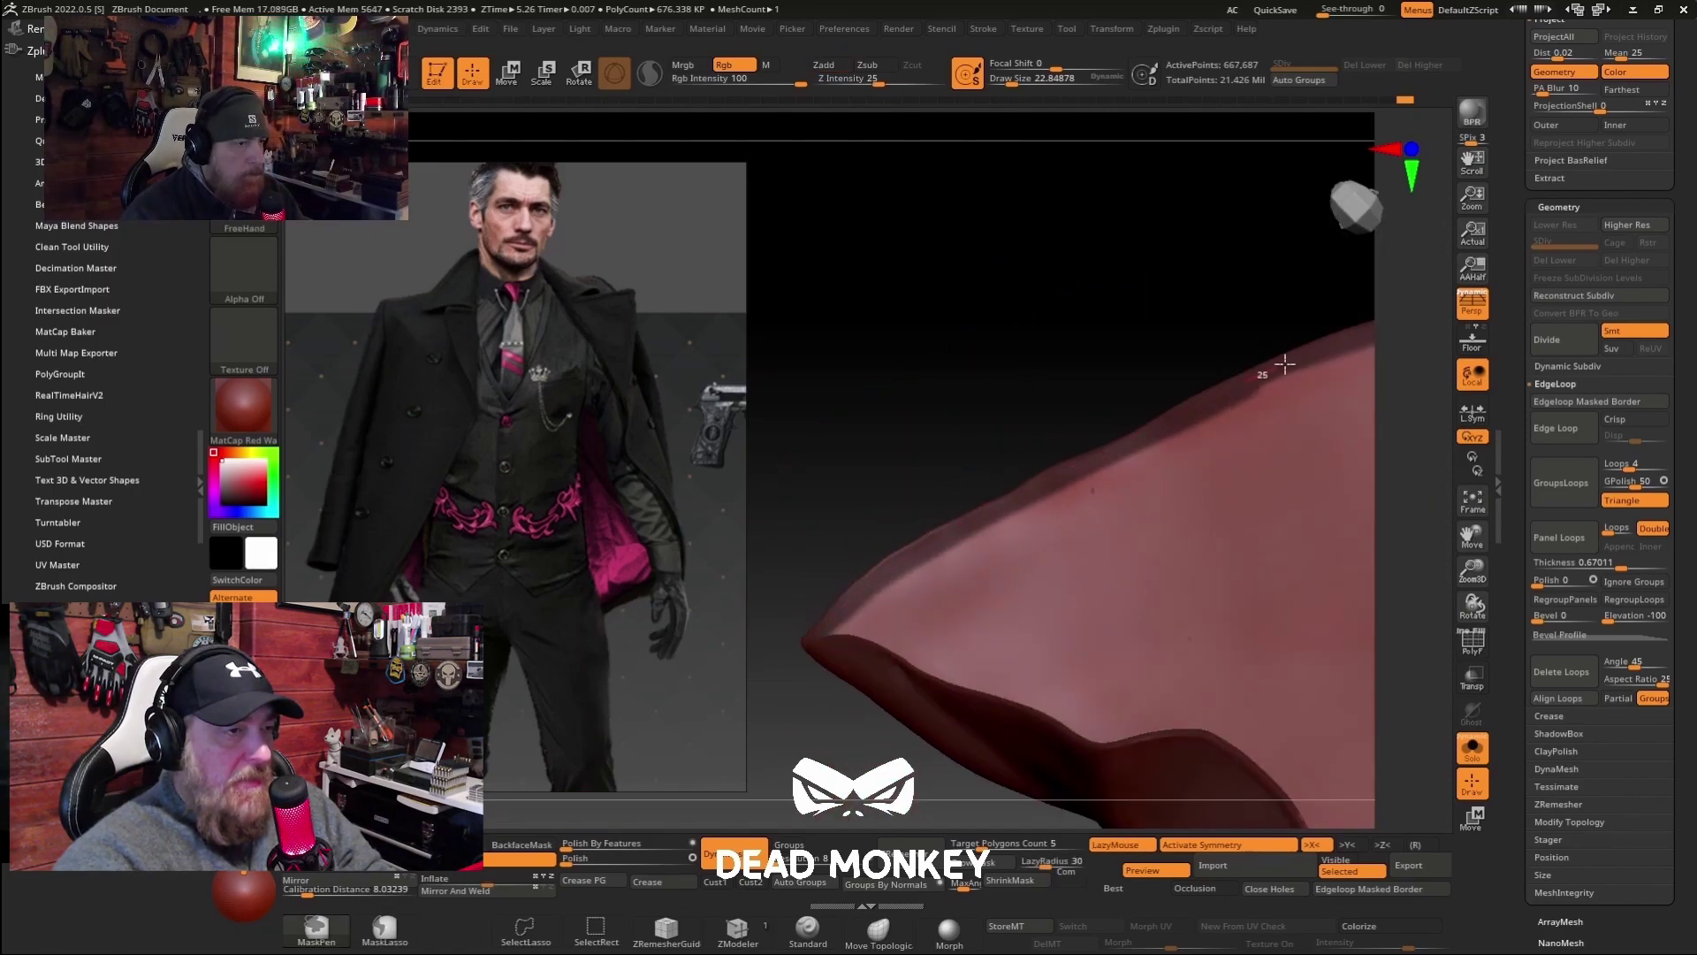
pyautogui.moveTo(1285, 363)
pyautogui.mouseDown(button='right')
pyautogui.moveTo(928, 557)
pyautogui.moveTo(1197, 538)
pyautogui.moveTo(997, 587)
pyautogui.moveTo(887, 457)
pyautogui.moveTo(1238, 463)
pyautogui.moveTo(1159, 587)
pyautogui.moveTo(1181, 683)
pyautogui.moveTo(1182, 619)
pyautogui.mouseUp(button='right')
# Step: Load a Lightbox fabric wrinkle brush, disable X symmetry, and stamp wrinkles on the coat front
pyautogui.press(',')
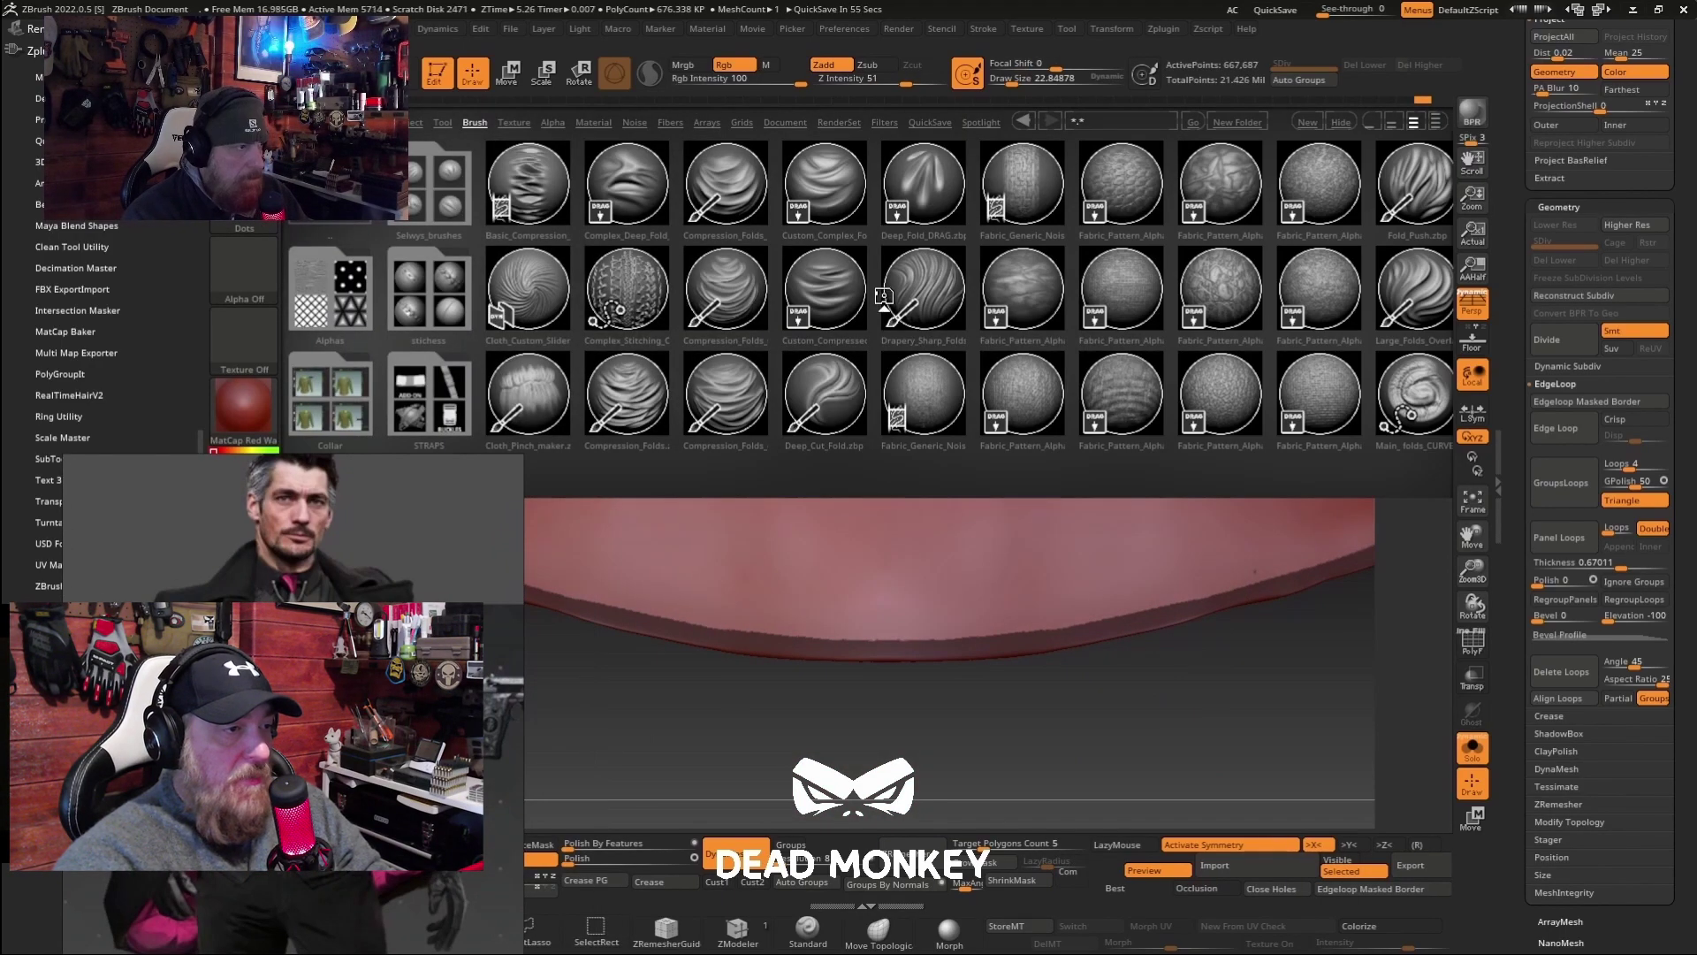
pyautogui.doubleClick(884, 299)
pyautogui.press('x')
pyautogui.moveTo(1302, 612); pyautogui.dragTo(1229, 531, button='right')
pyautogui.moveTo(1229, 530); pyautogui.dragTo(1212, 686)
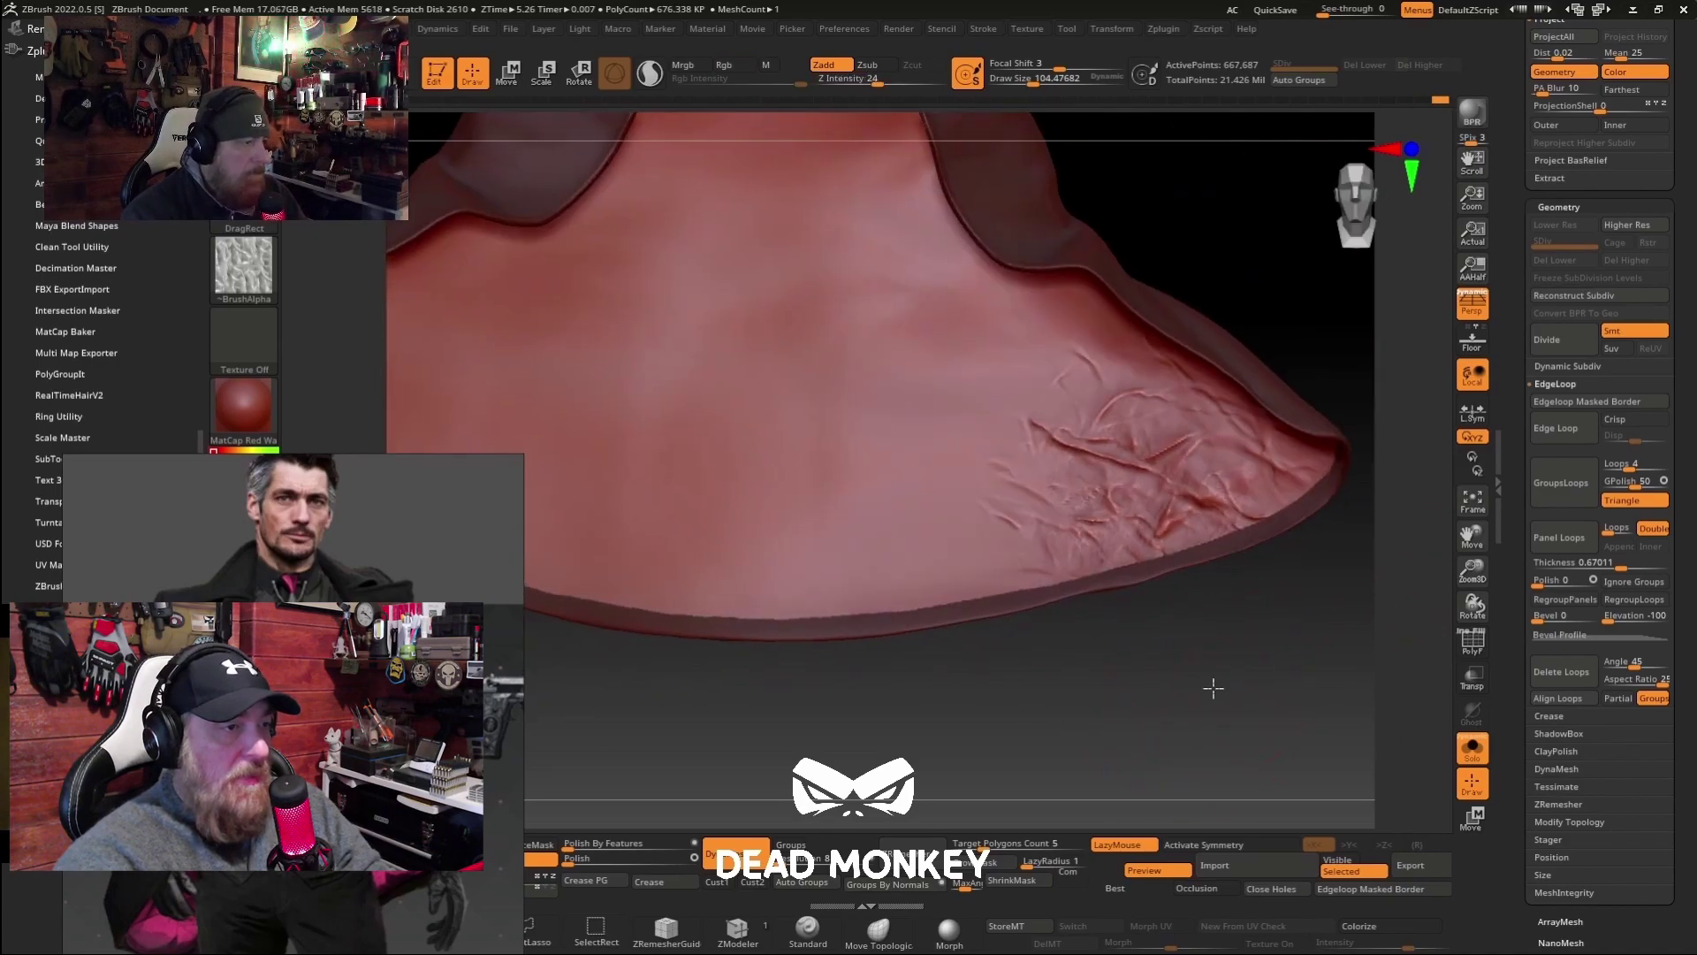
pyautogui.moveTo(1212, 686)
pyautogui.keyDown('ctrl'); pyautogui.mouseDown(button='right')
pyautogui.moveTo(807, 645)
pyautogui.moveTo(1292, 343)
pyautogui.moveTo(1104, 463)
pyautogui.mouseUp(button='right'); pyautogui.keyUp('ctrl')
# Step: Drag a fabric pattern brush across the coat panel, then orbit to review the collar
pyautogui.press(',')
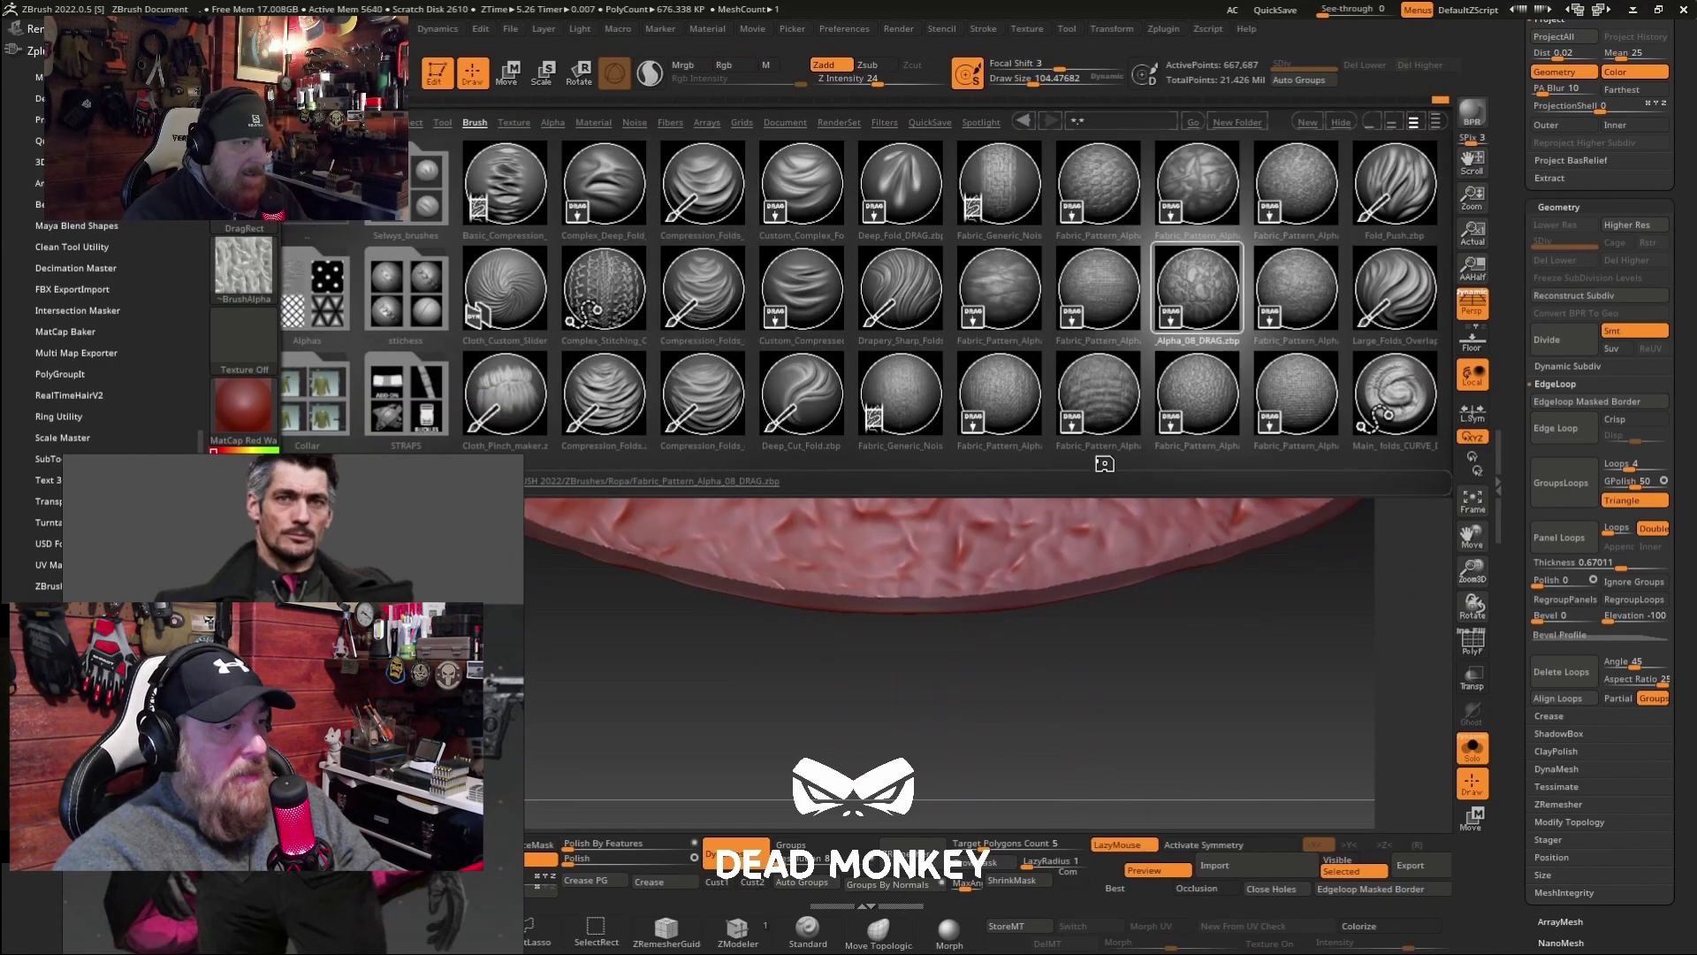
pyautogui.doubleClick(1197, 287)
pyautogui.moveTo(972, 619)
pyautogui.mouseDown(button='right')
pyautogui.moveTo(799, 708)
pyautogui.moveTo(779, 275)
pyautogui.mouseUp(button='right')
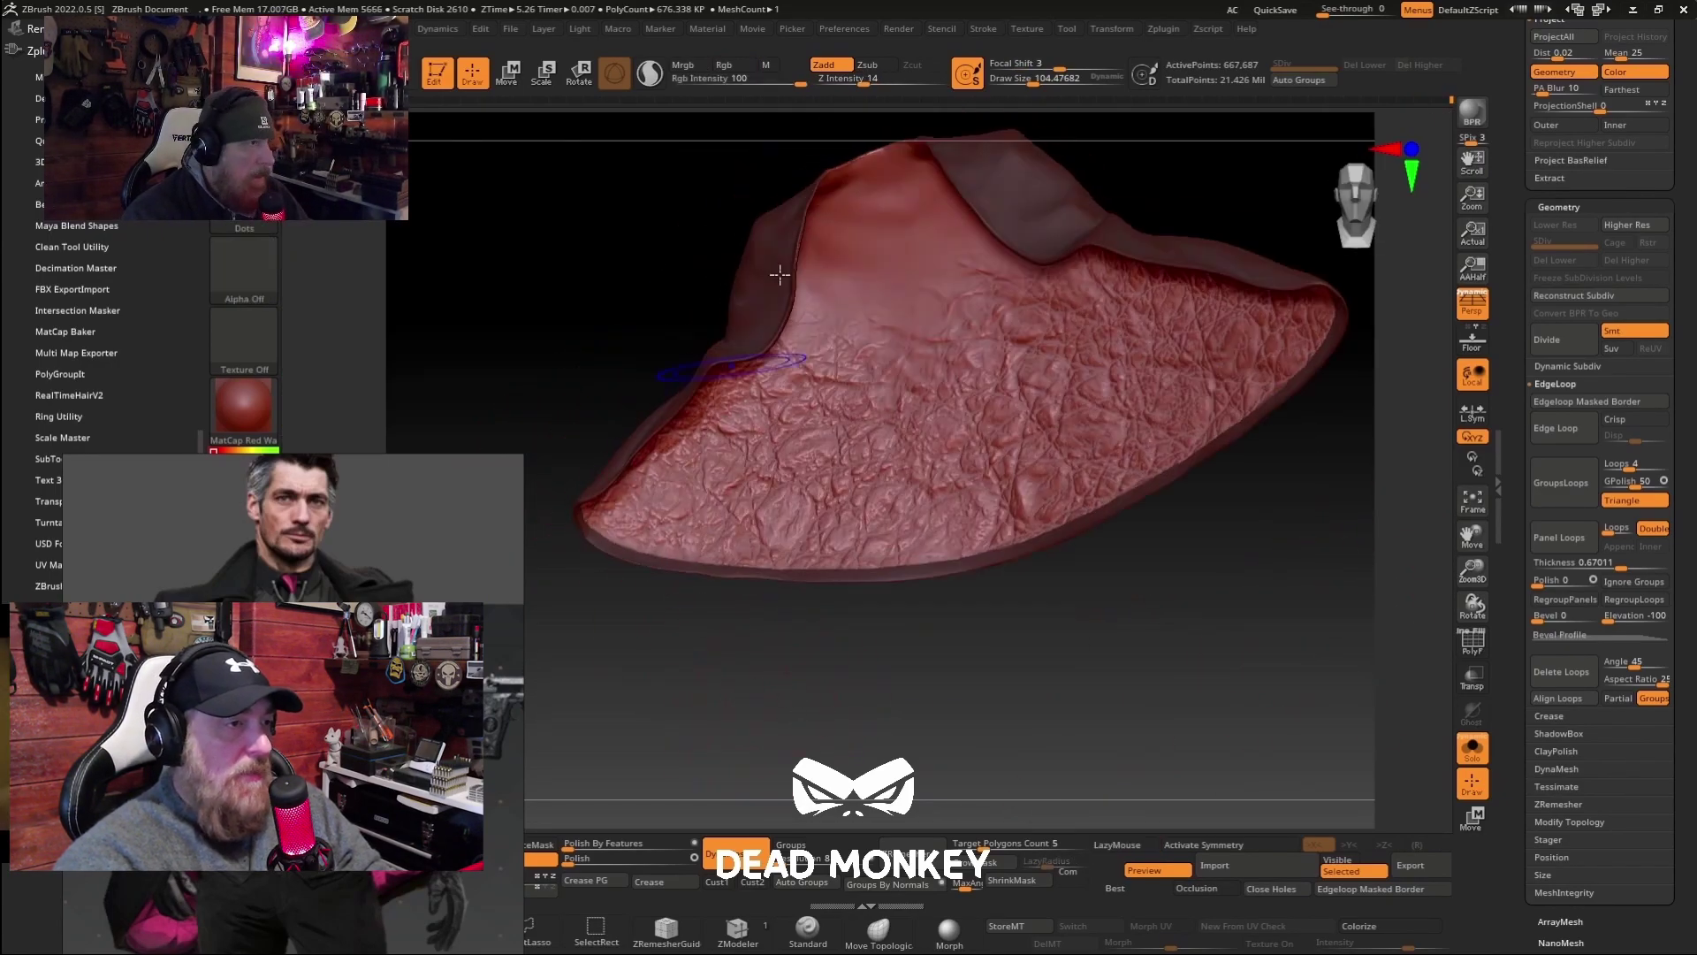
pyautogui.moveTo(1132, 356)
pyautogui.mouseDown(button='right')
pyautogui.moveTo(1133, 197)
pyautogui.moveTo(1051, 421)
pyautogui.mouseUp(button='right')
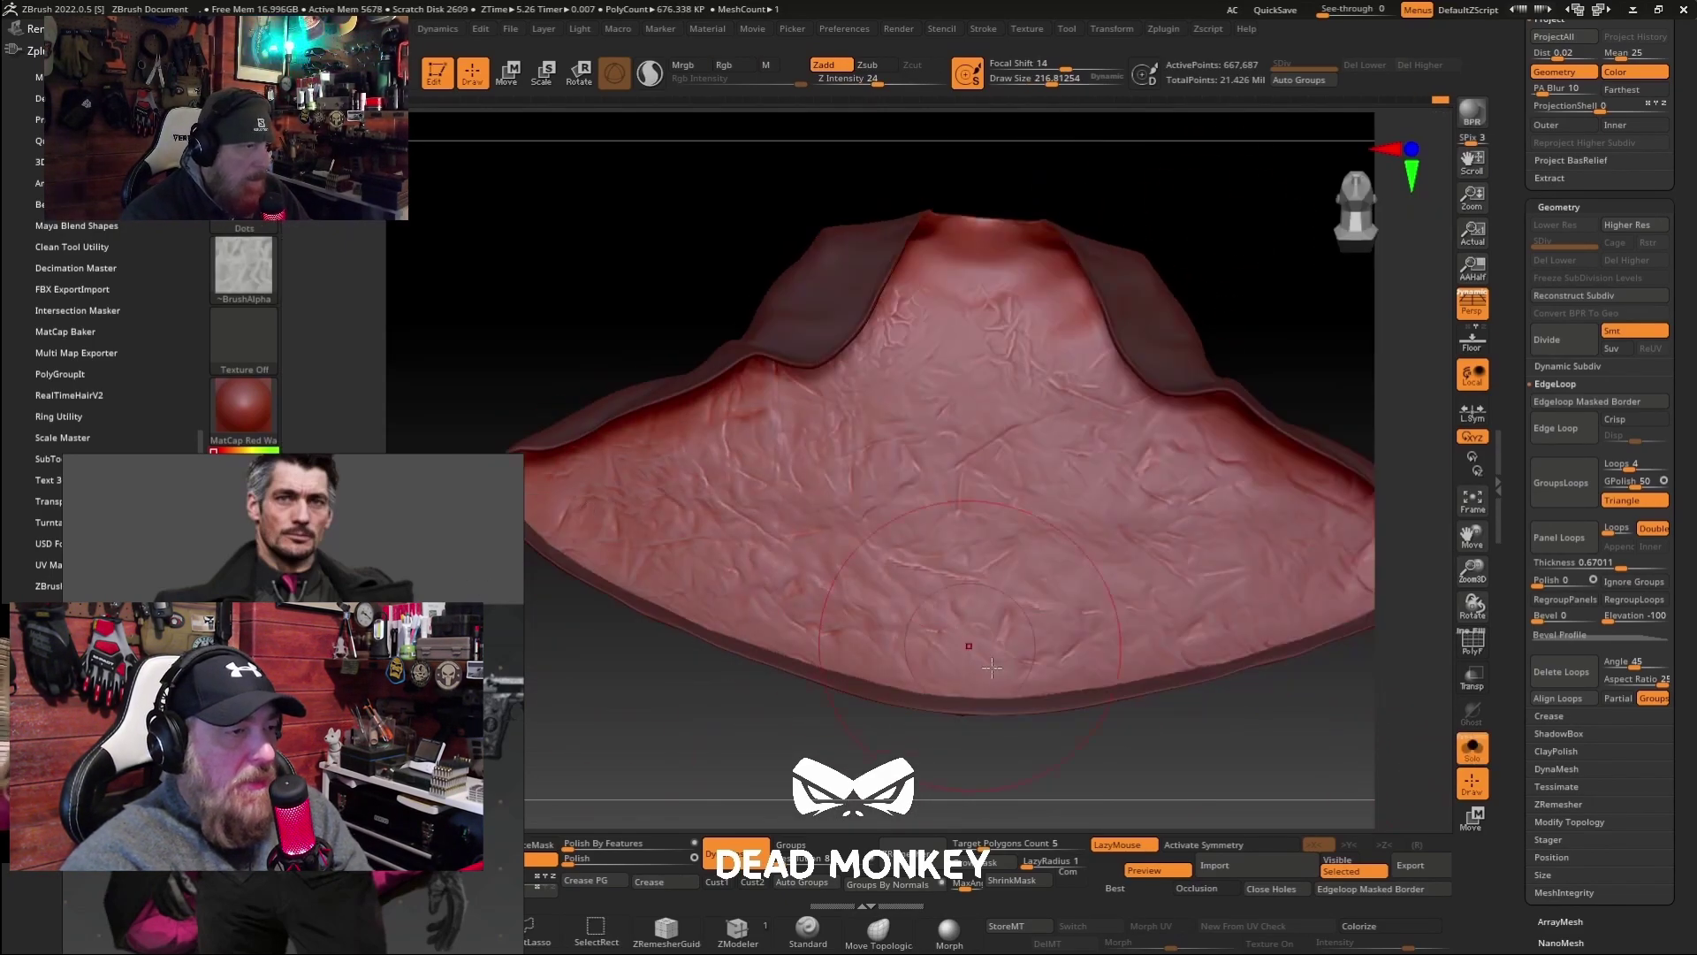
pyautogui.moveTo(1264, 701); pyautogui.dragTo(477, 176)
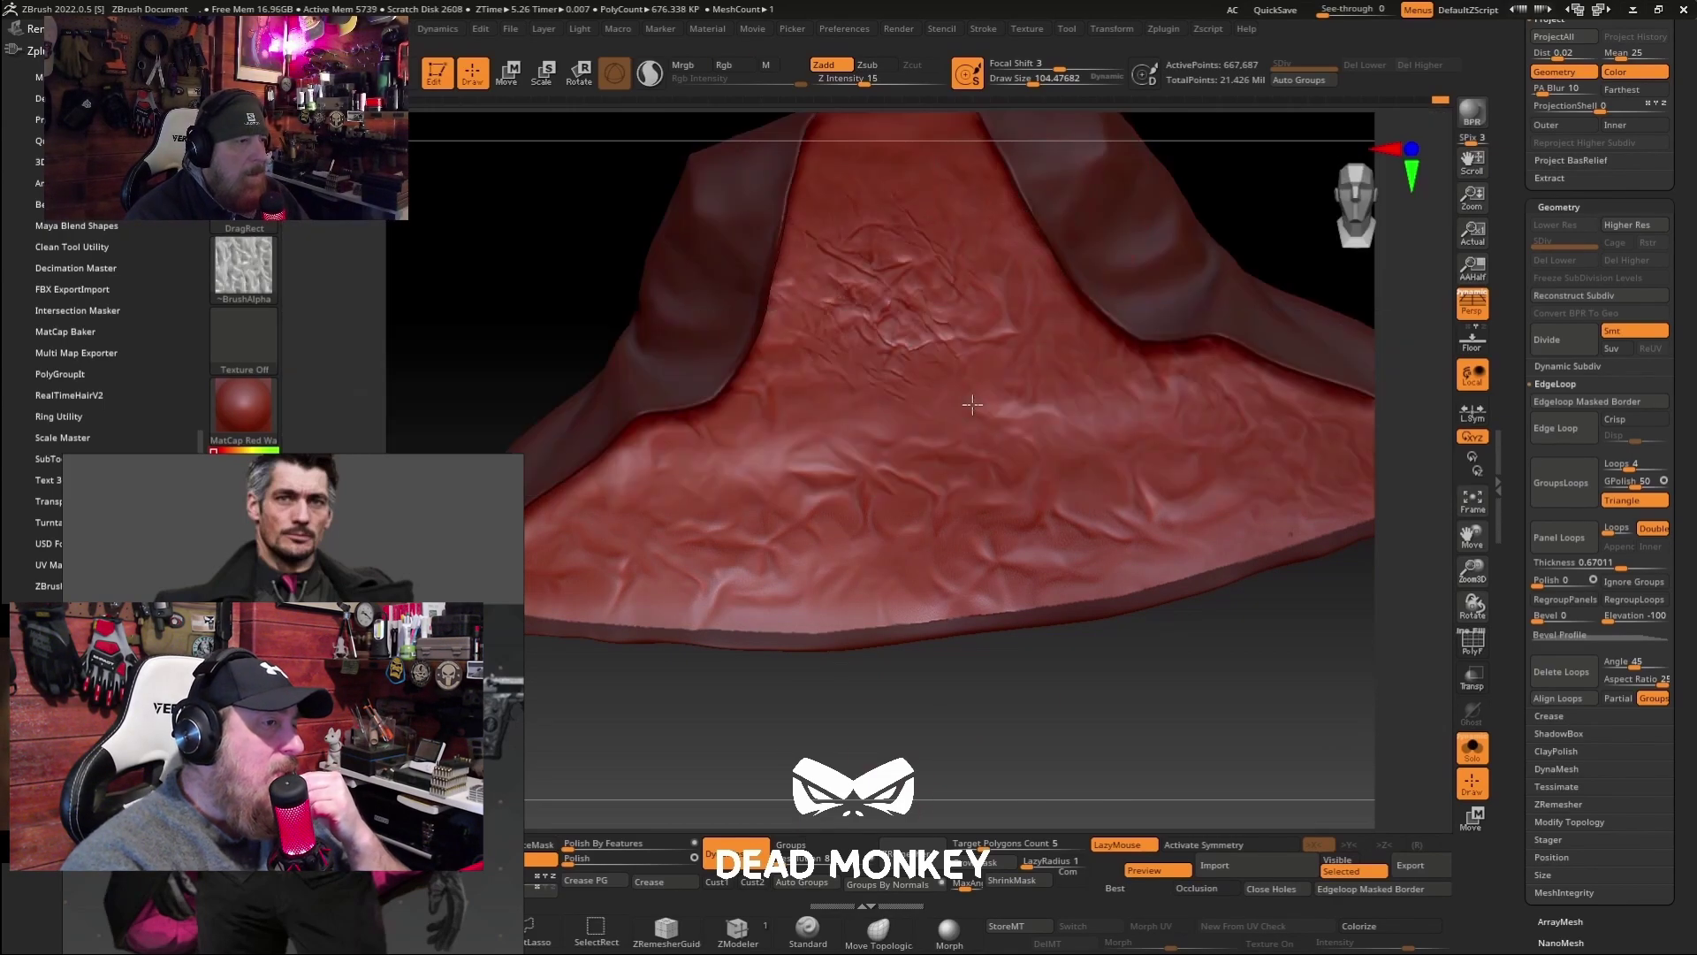
pyautogui.moveTo(956, 598); pyautogui.dragTo(960, 721)
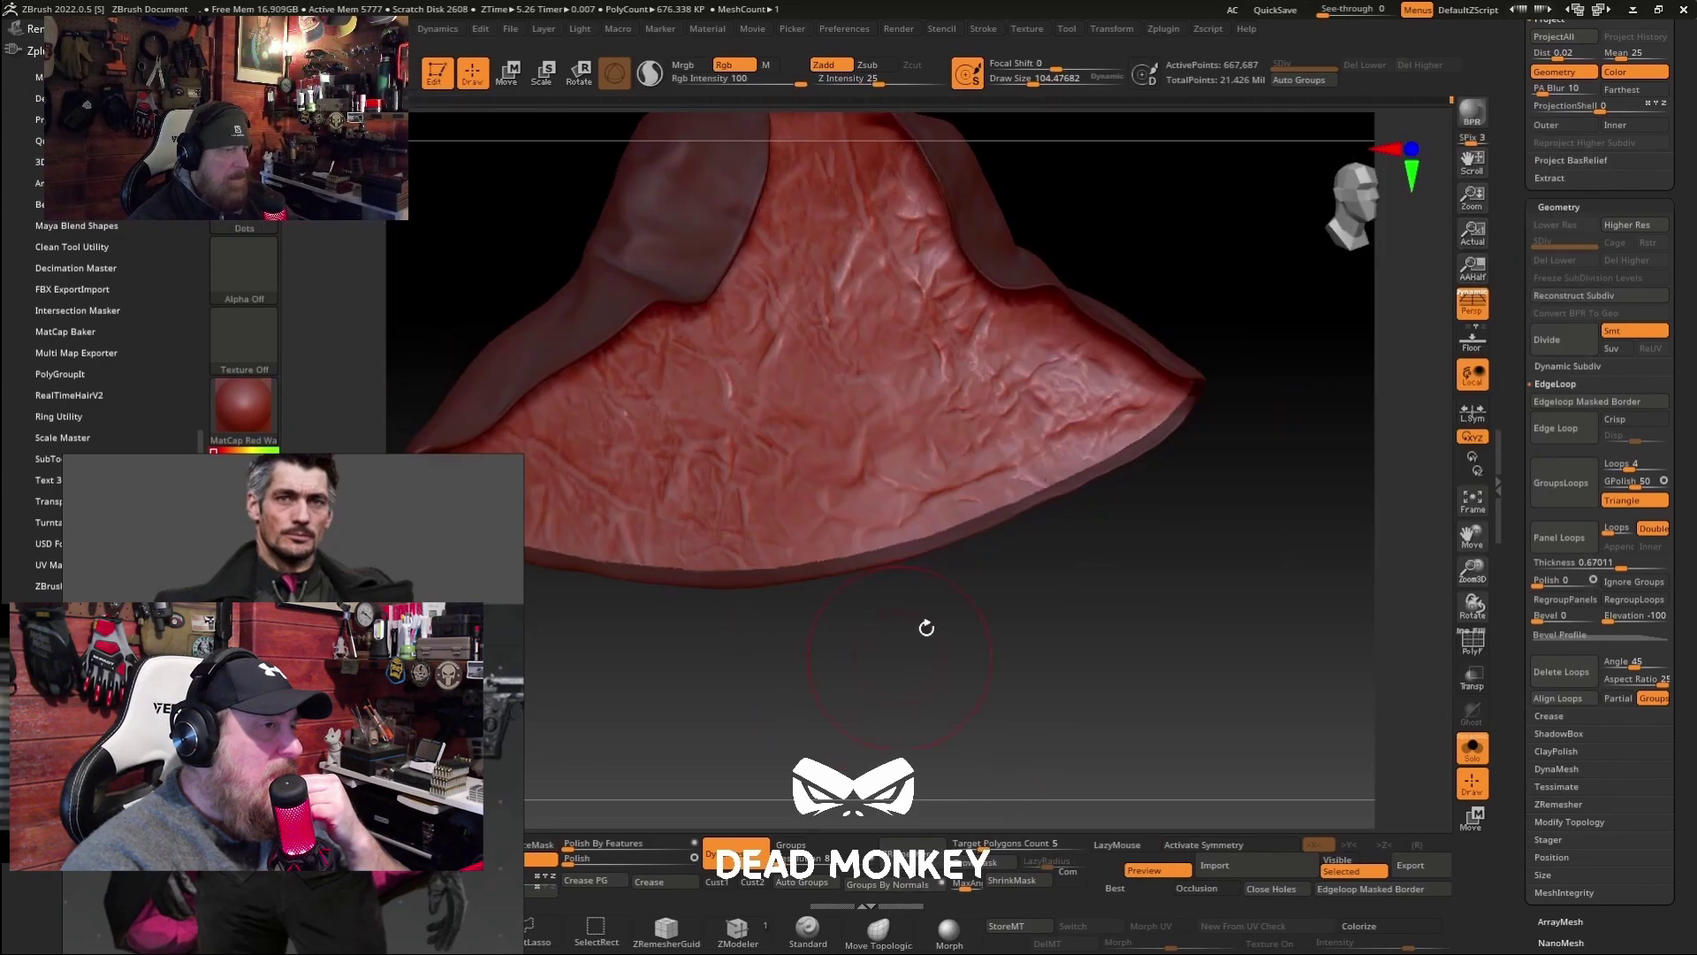
pyautogui.moveTo(935, 468); pyautogui.dragTo(639, 473, button='right')
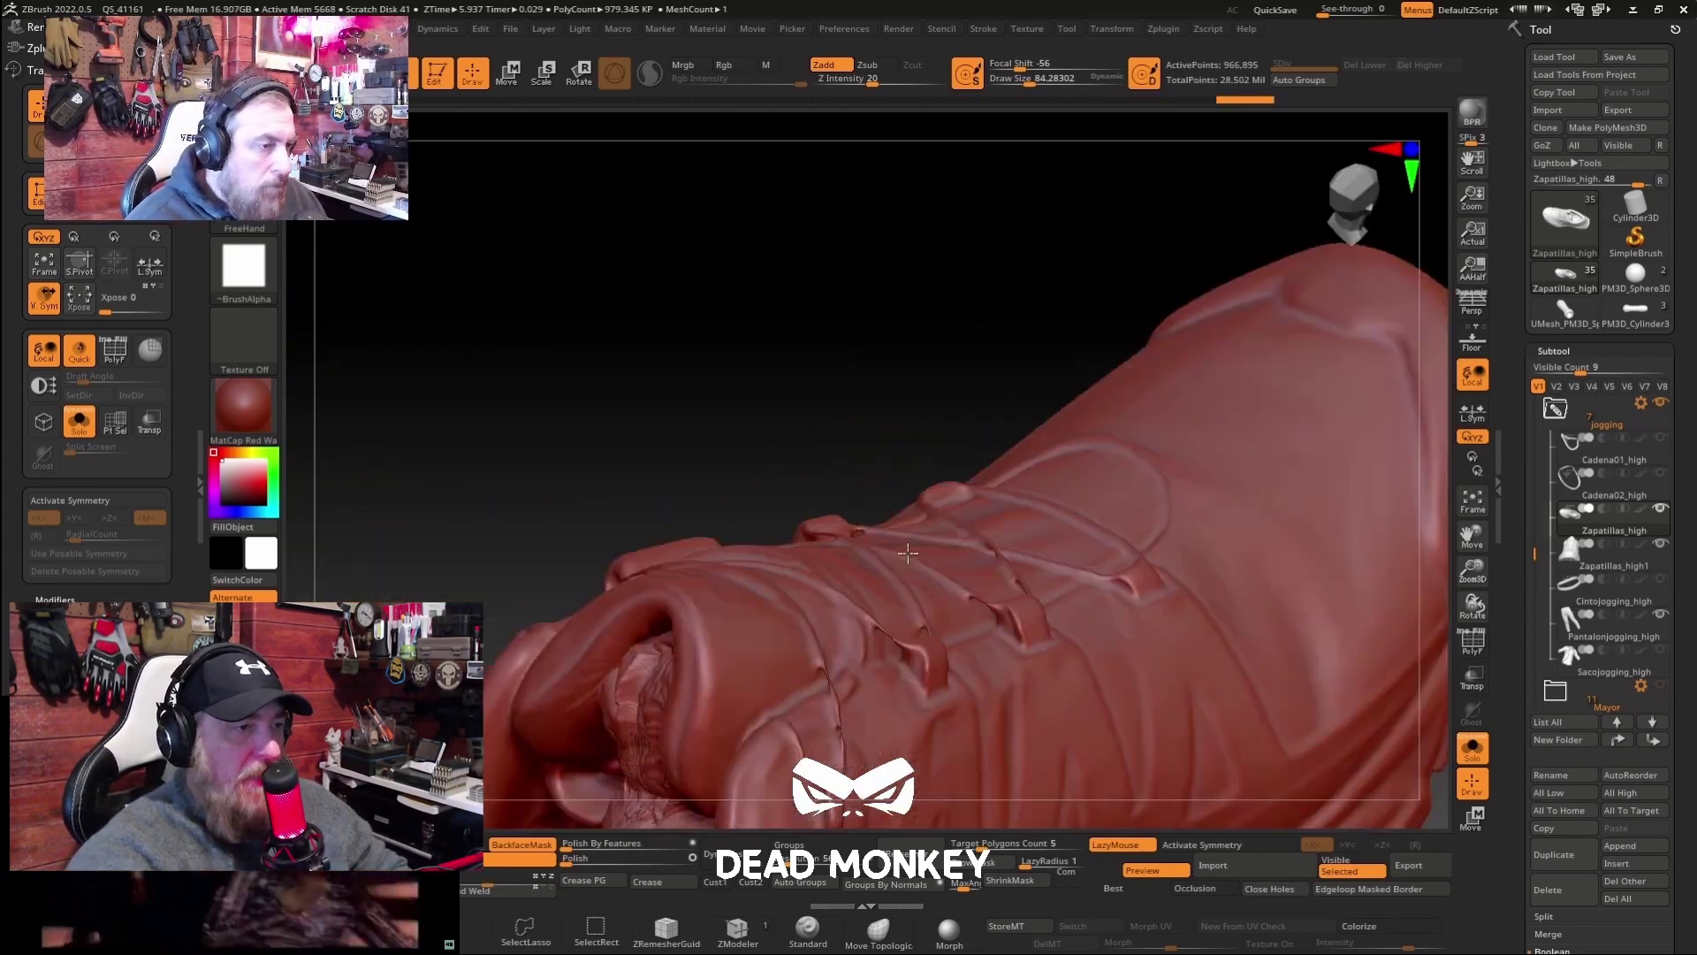
# Step: Inspect the sneaker inside and out, then orbit the decimated Zapatillas_D subtool
pyautogui.moveTo(1342, 707); pyautogui.dragTo(959, 461)
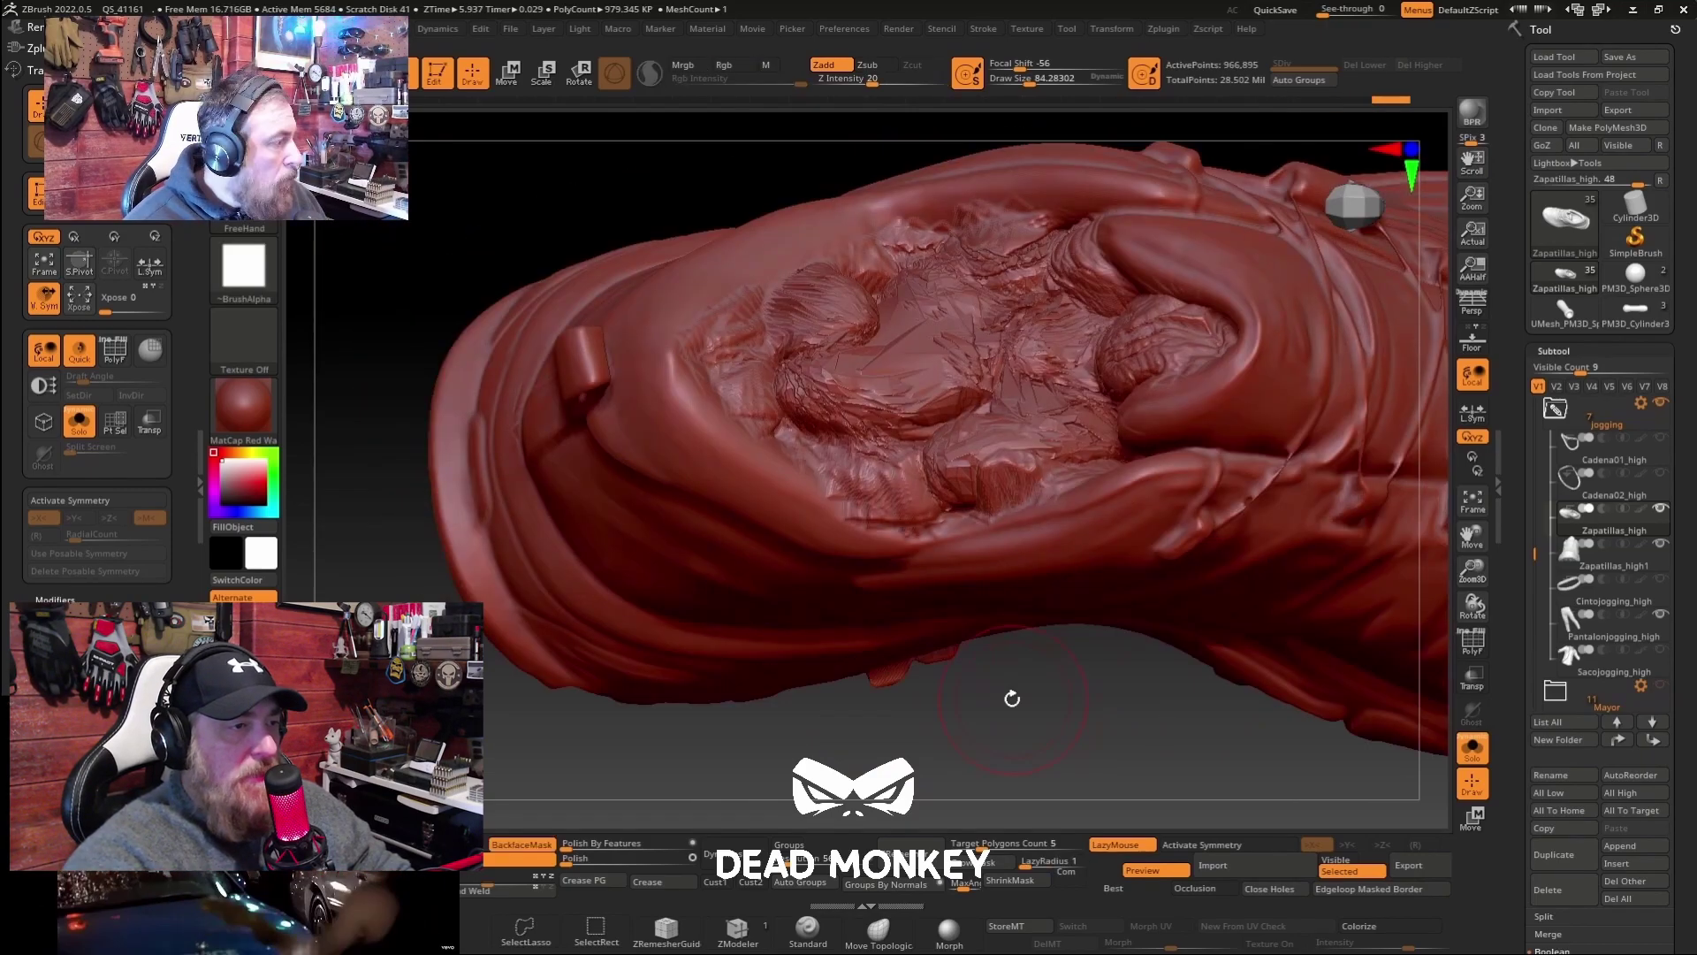
pyautogui.moveTo(959, 461); pyautogui.dragTo(1011, 697)
pyautogui.moveTo(1268, 448); pyautogui.dragTo(967, 417)
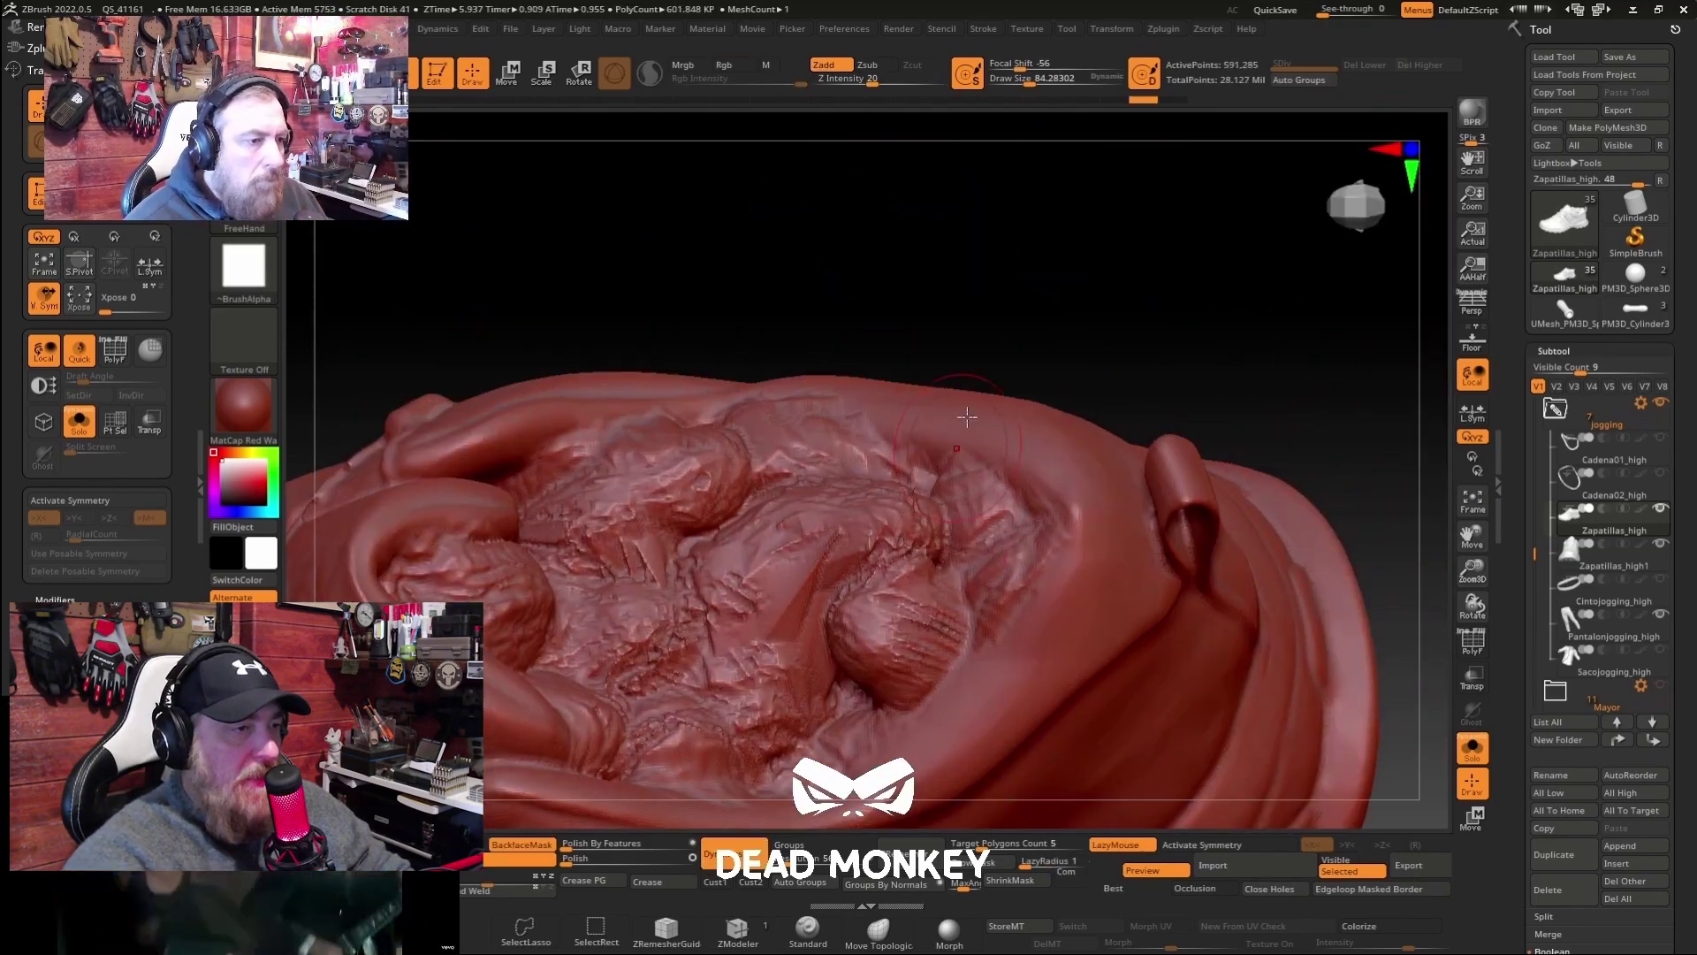
pyautogui.moveTo(847, 683); pyautogui.dragTo(1052, 451)
pyautogui.moveTo(800, 667); pyautogui.dragTo(1074, 597)
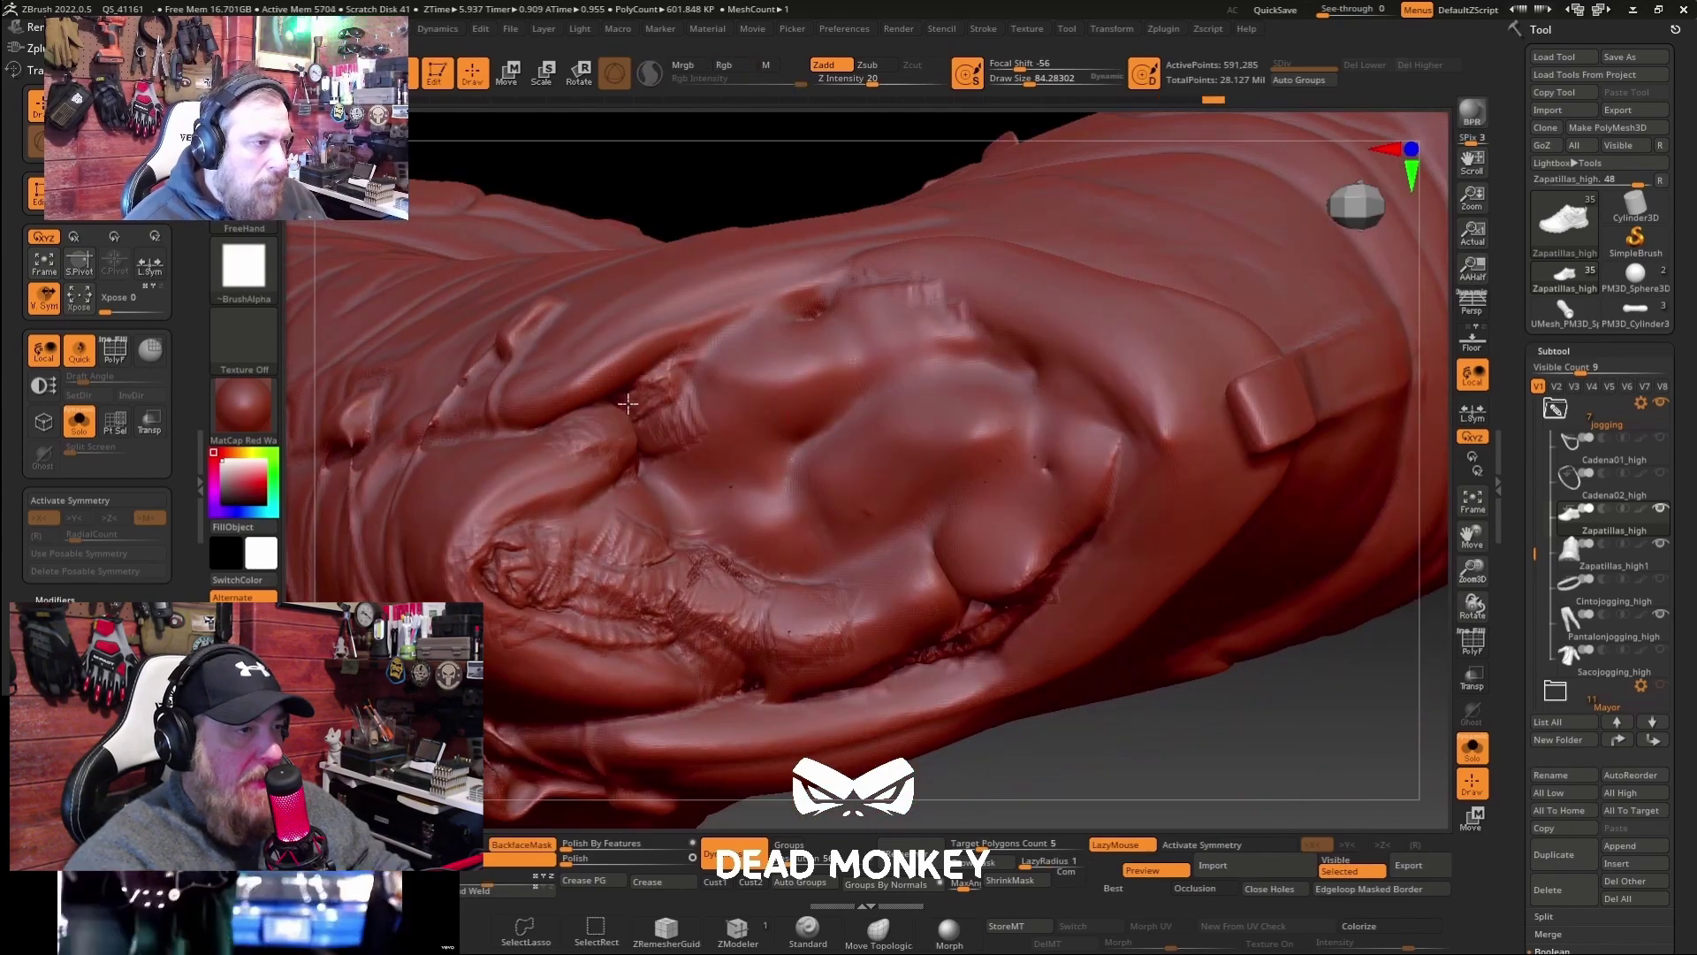
pyautogui.moveTo(621, 593)
pyautogui.mouseDown()
pyautogui.moveTo(826, 277)
pyautogui.moveTo(917, 386)
pyautogui.mouseUp()
pyautogui.moveTo(787, 618)
pyautogui.mouseDown()
pyautogui.moveTo(1318, 462)
pyautogui.moveTo(770, 504)
pyautogui.mouseUp()
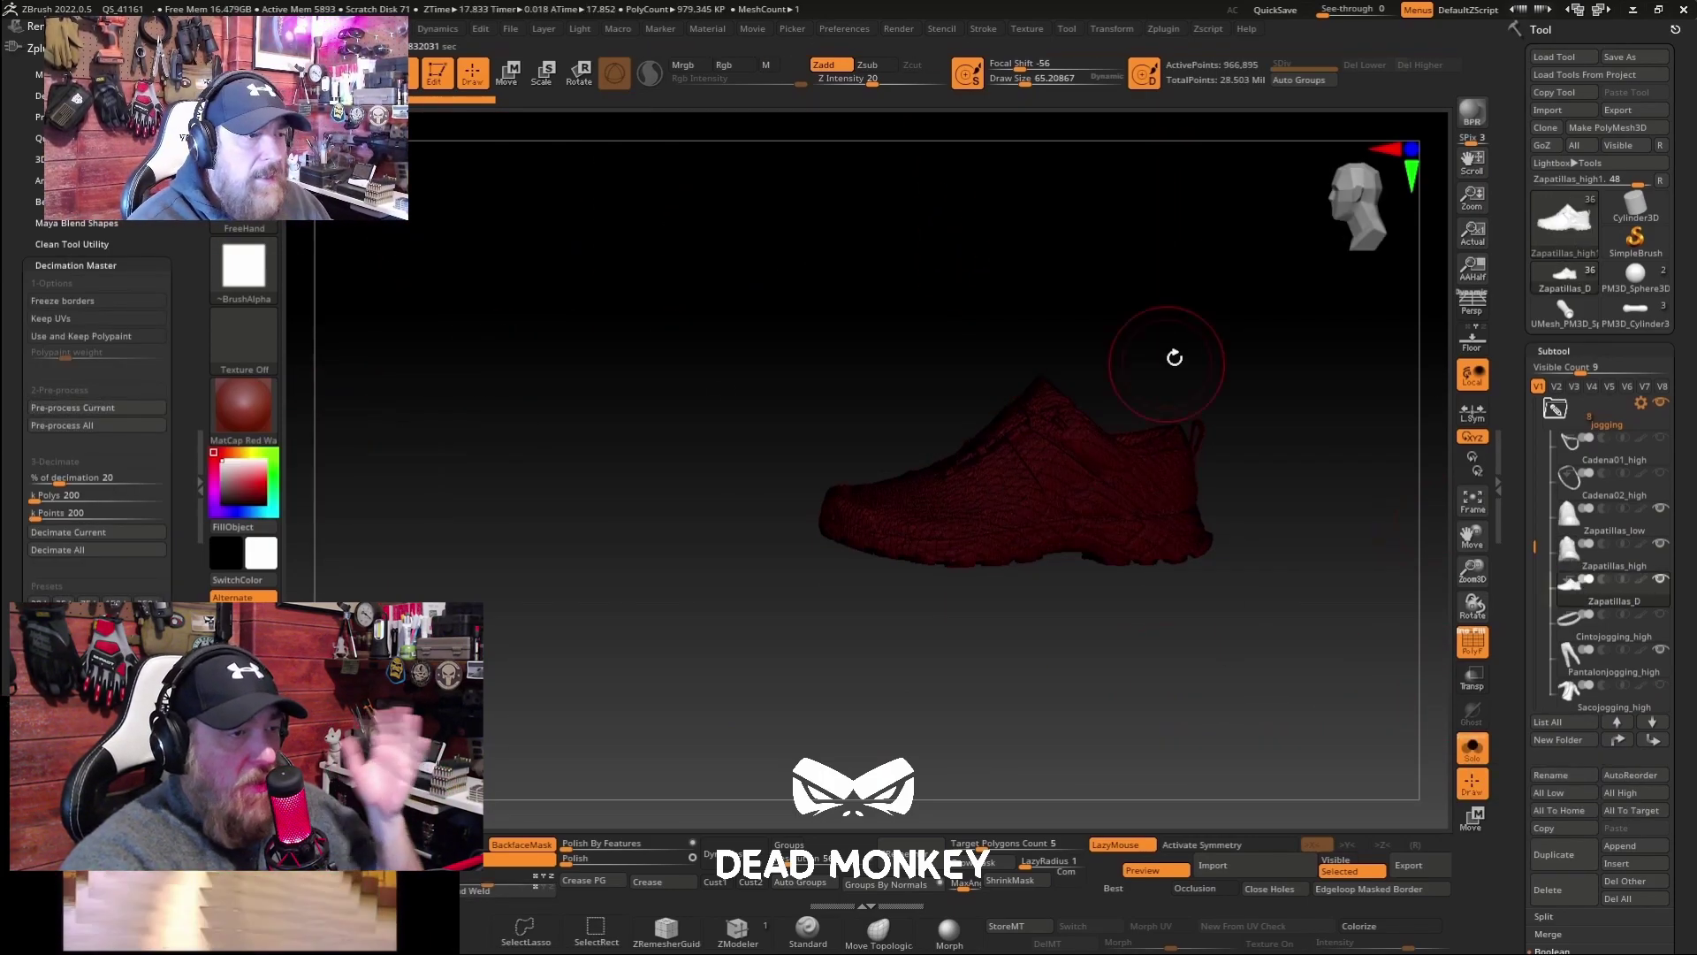
pyautogui.moveTo(1191, 616); pyautogui.dragTo(1282, 733)
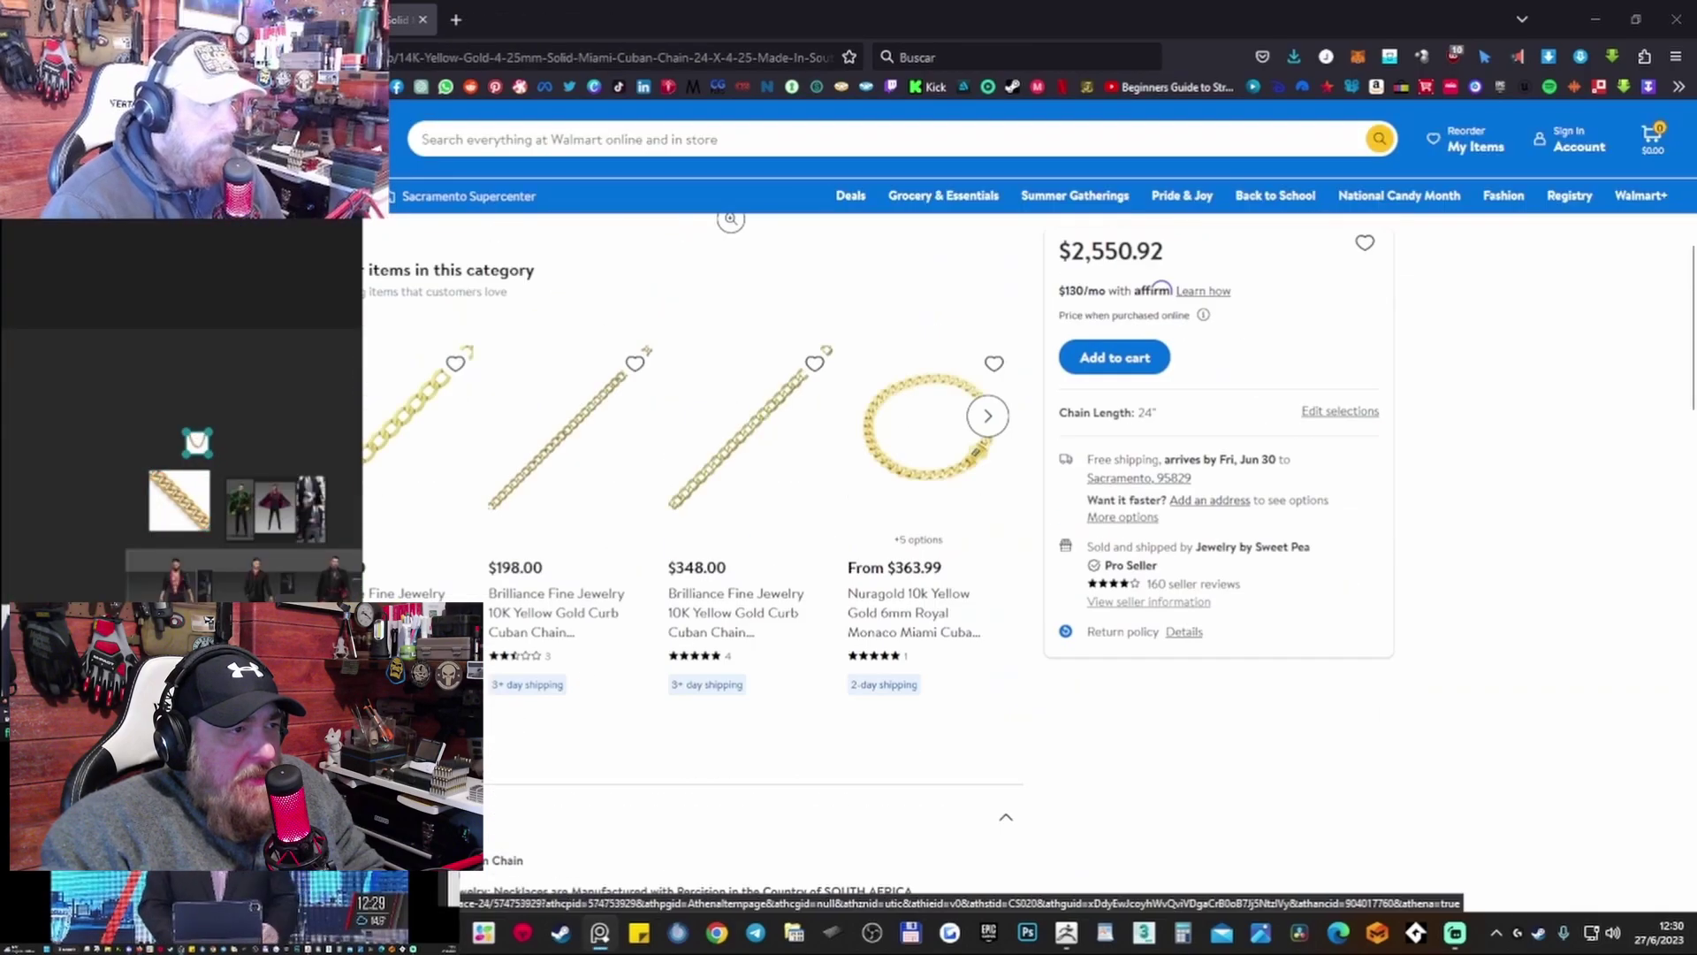
# Step: Open a Cuban link chain product page, then preview another gold chain image
pyautogui.click(920, 442)
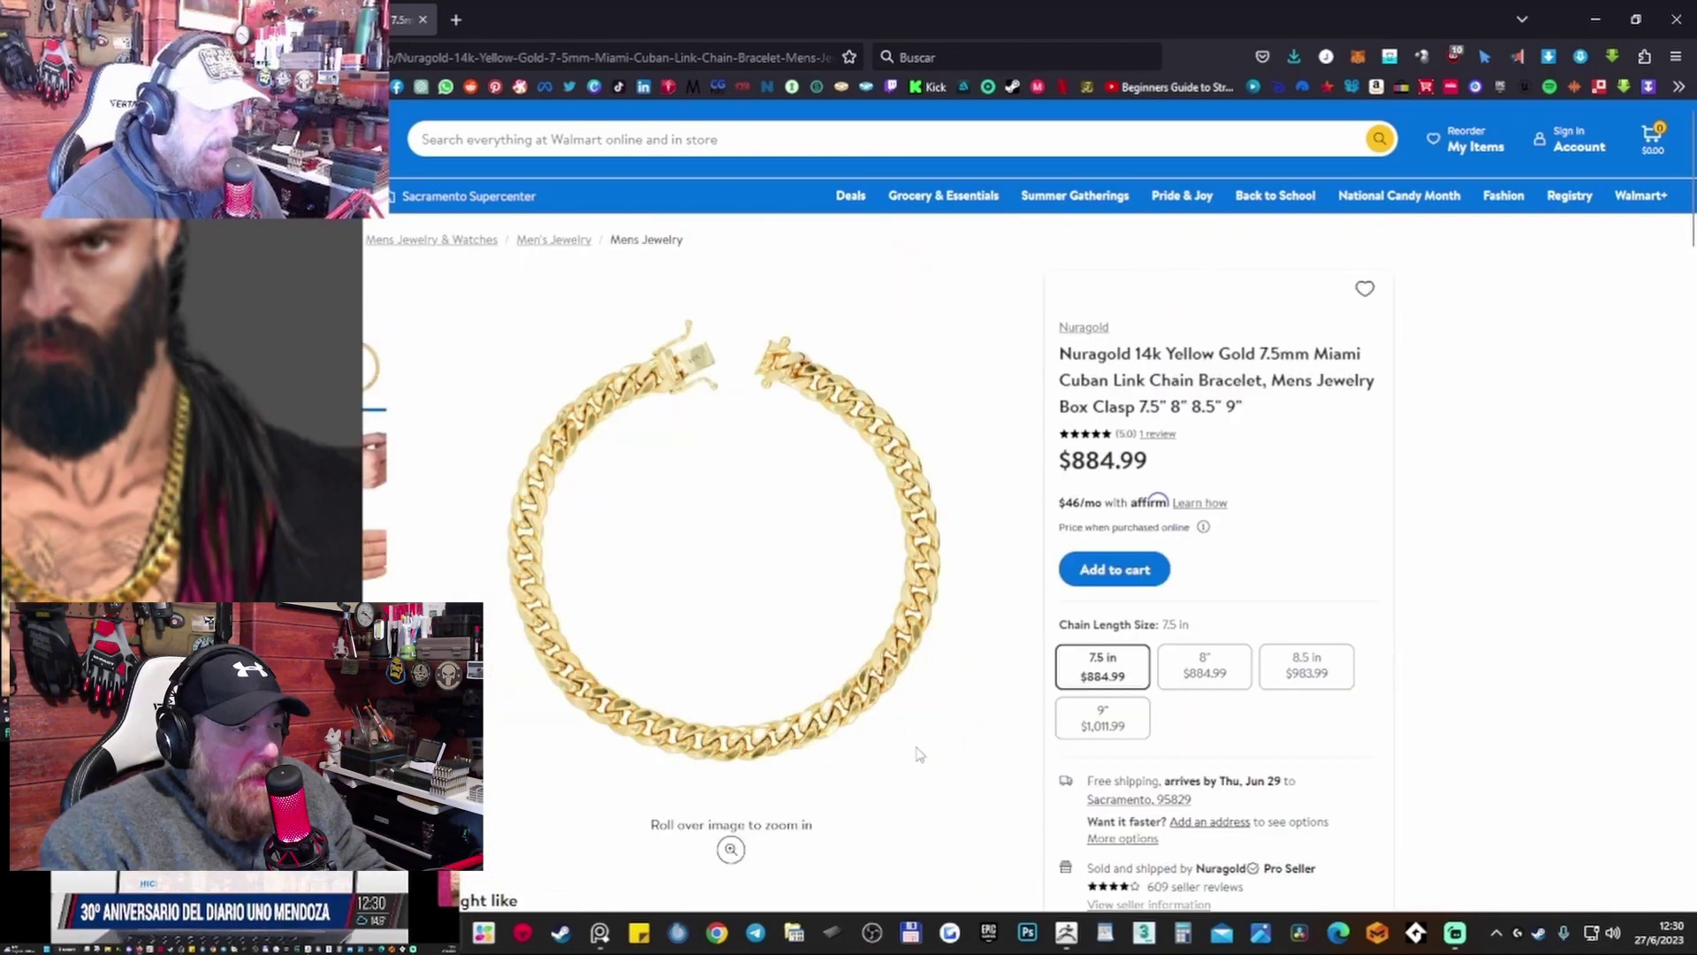
pyautogui.scroll(-10, 989, 636)
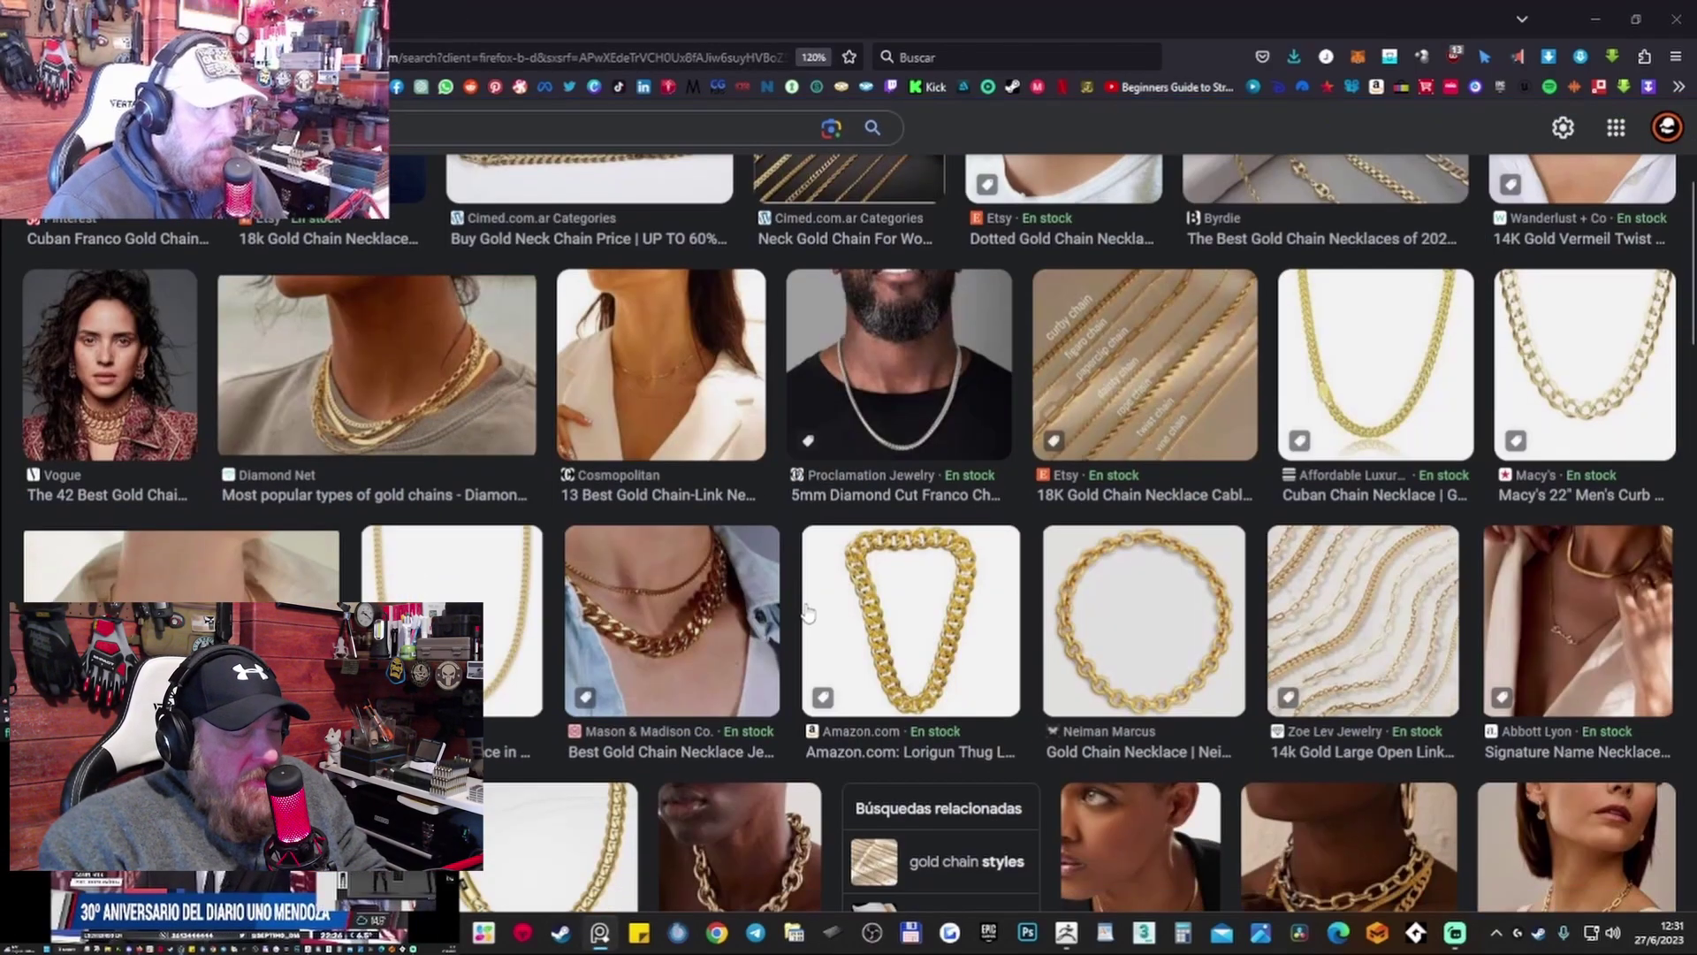
pyautogui.click(989, 619)
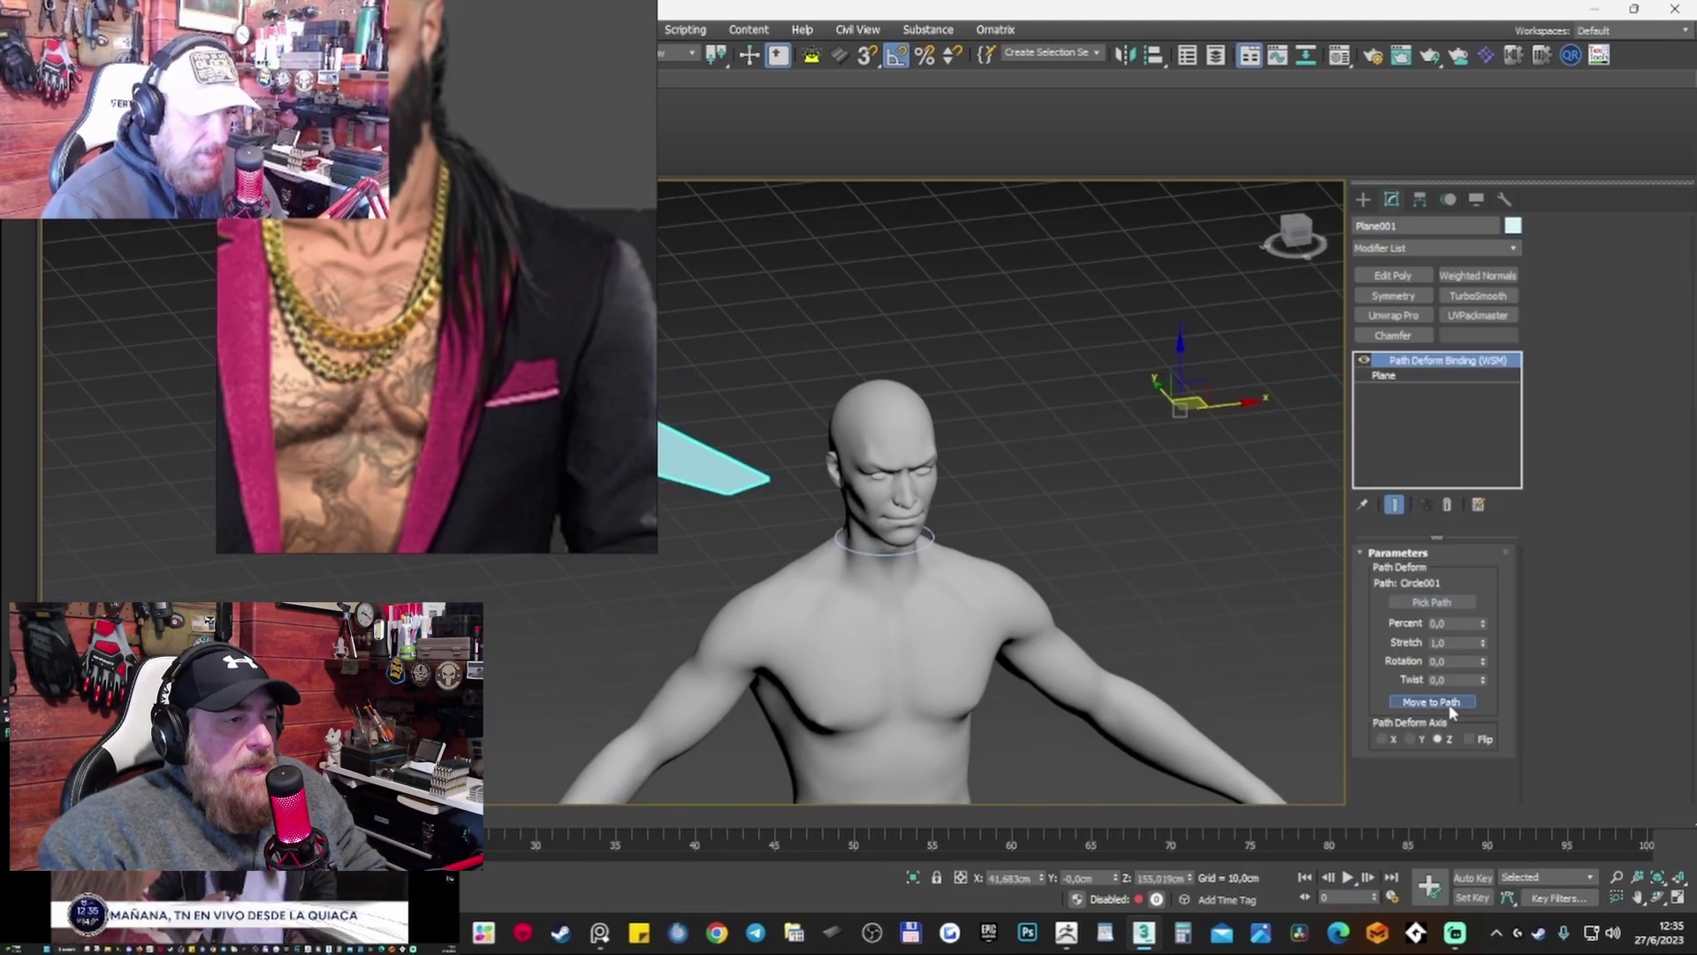
# Step: Path Deform Plane001 onto Circle001 and convert the circle to an Editable Spline
pyautogui.click(1413, 740)
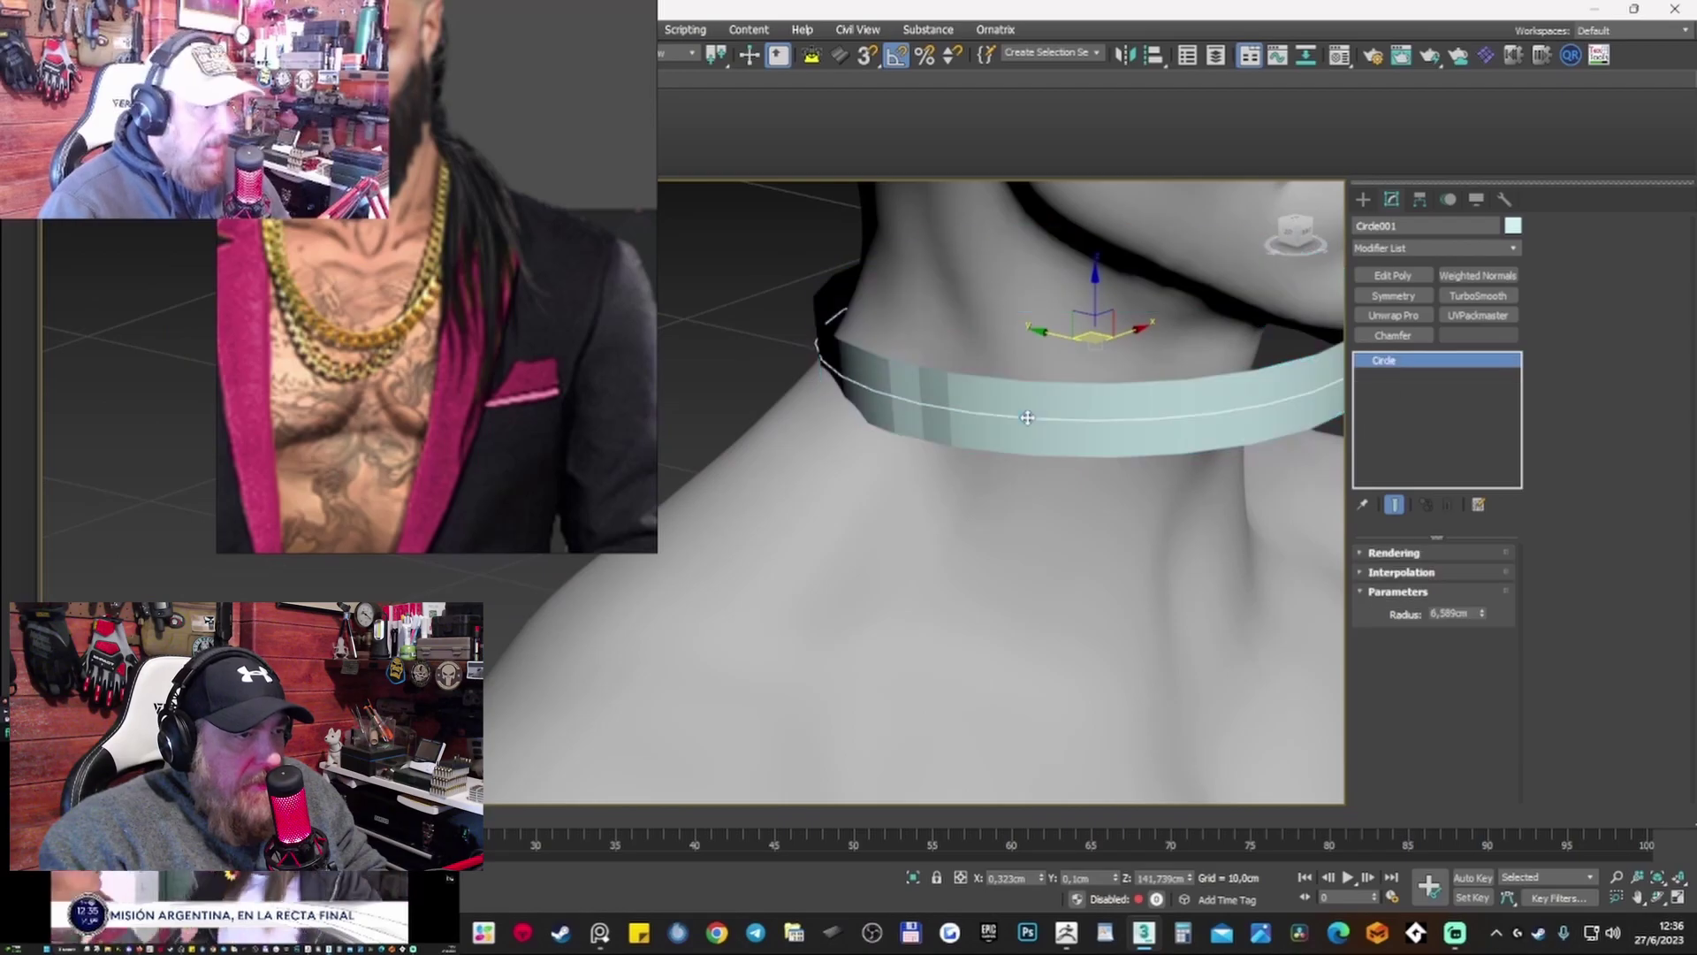
pyautogui.click(1435, 587)
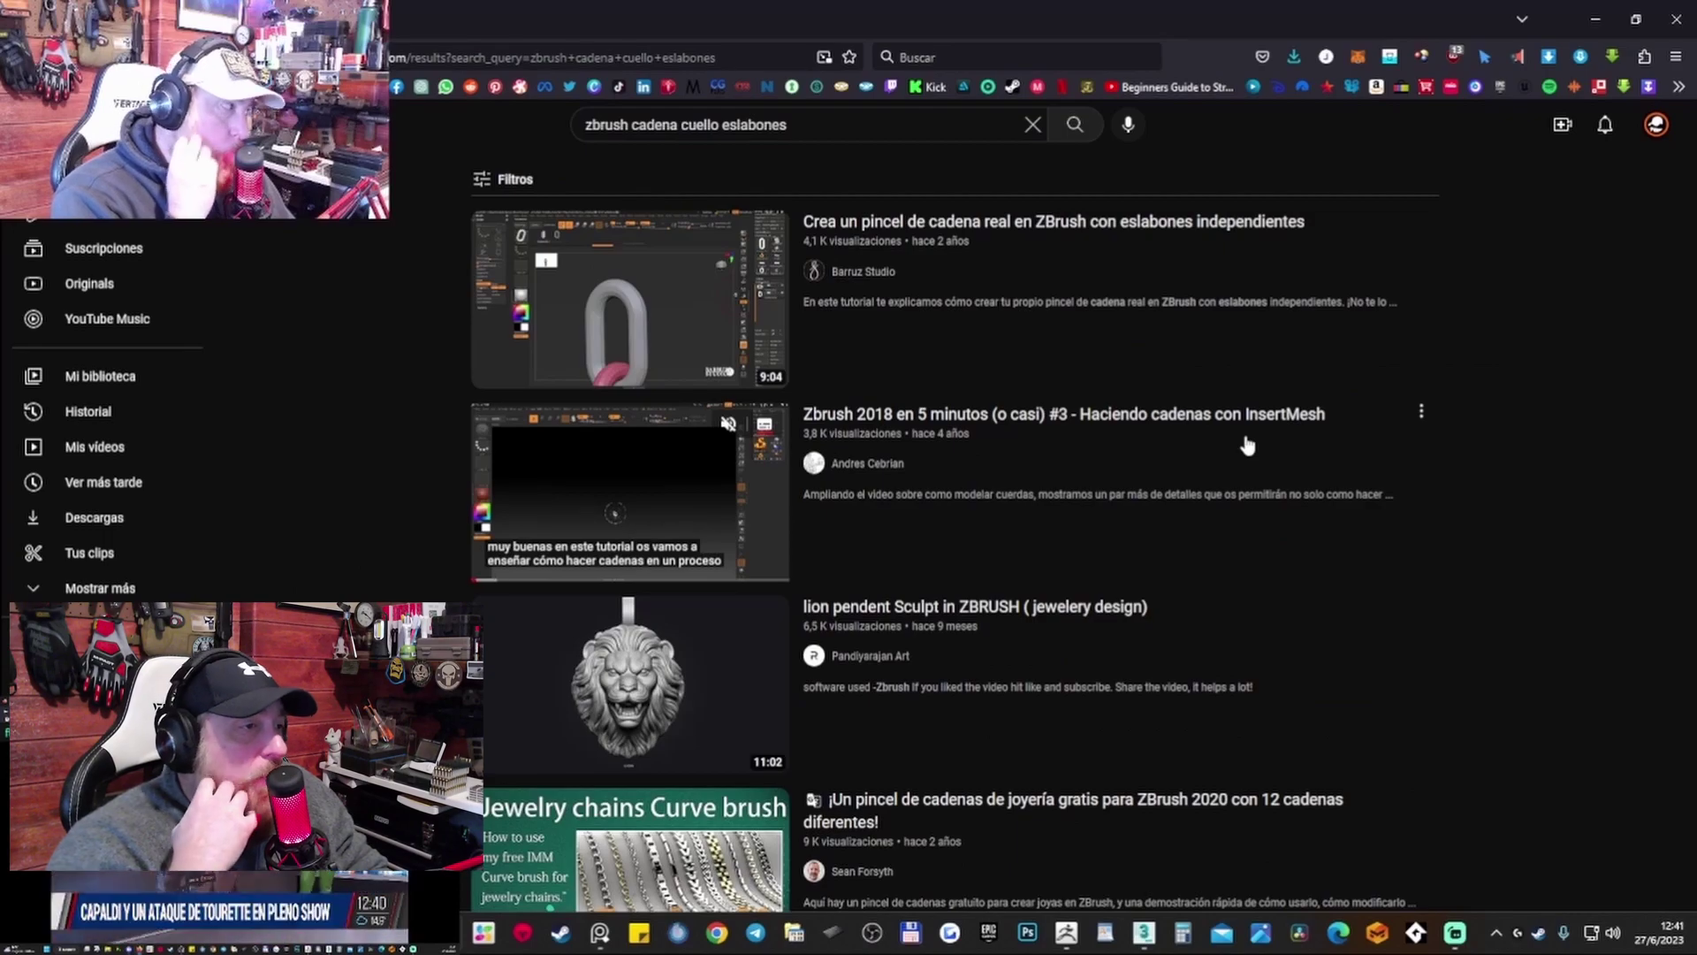
# Step: Find and play the ZBrush chain brush tutorial video, skipping to the chain examples
pyautogui.scroll(-5, 1247, 445)
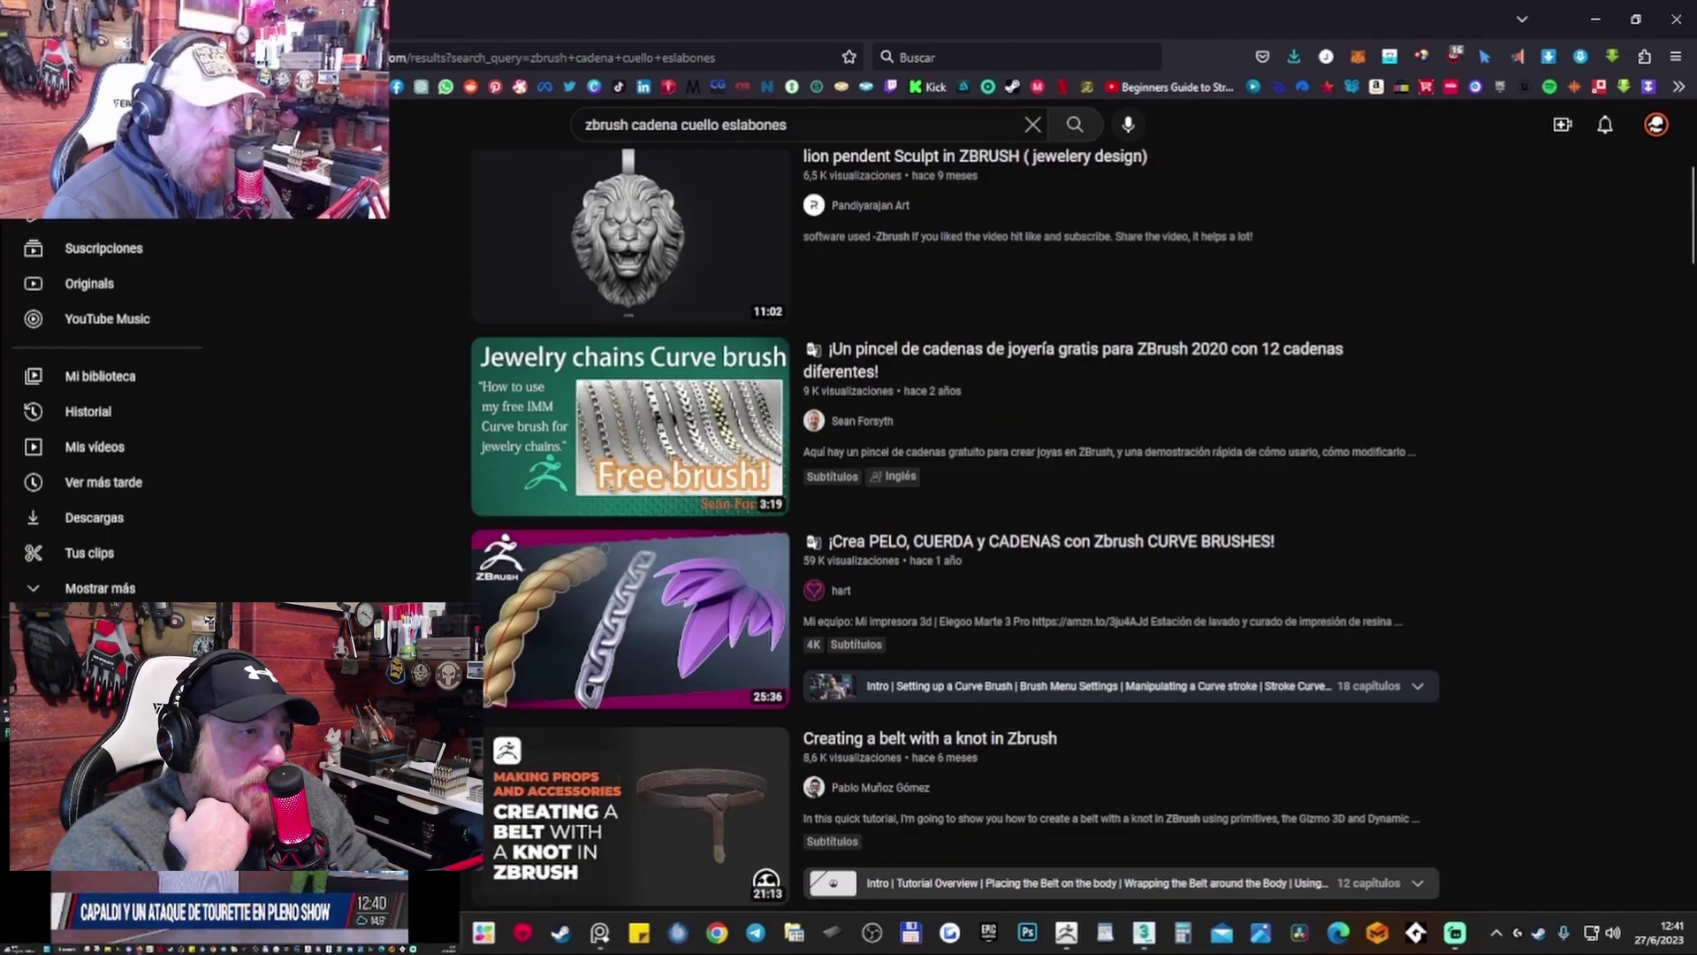
pyautogui.hotkey('ctrl', 't')
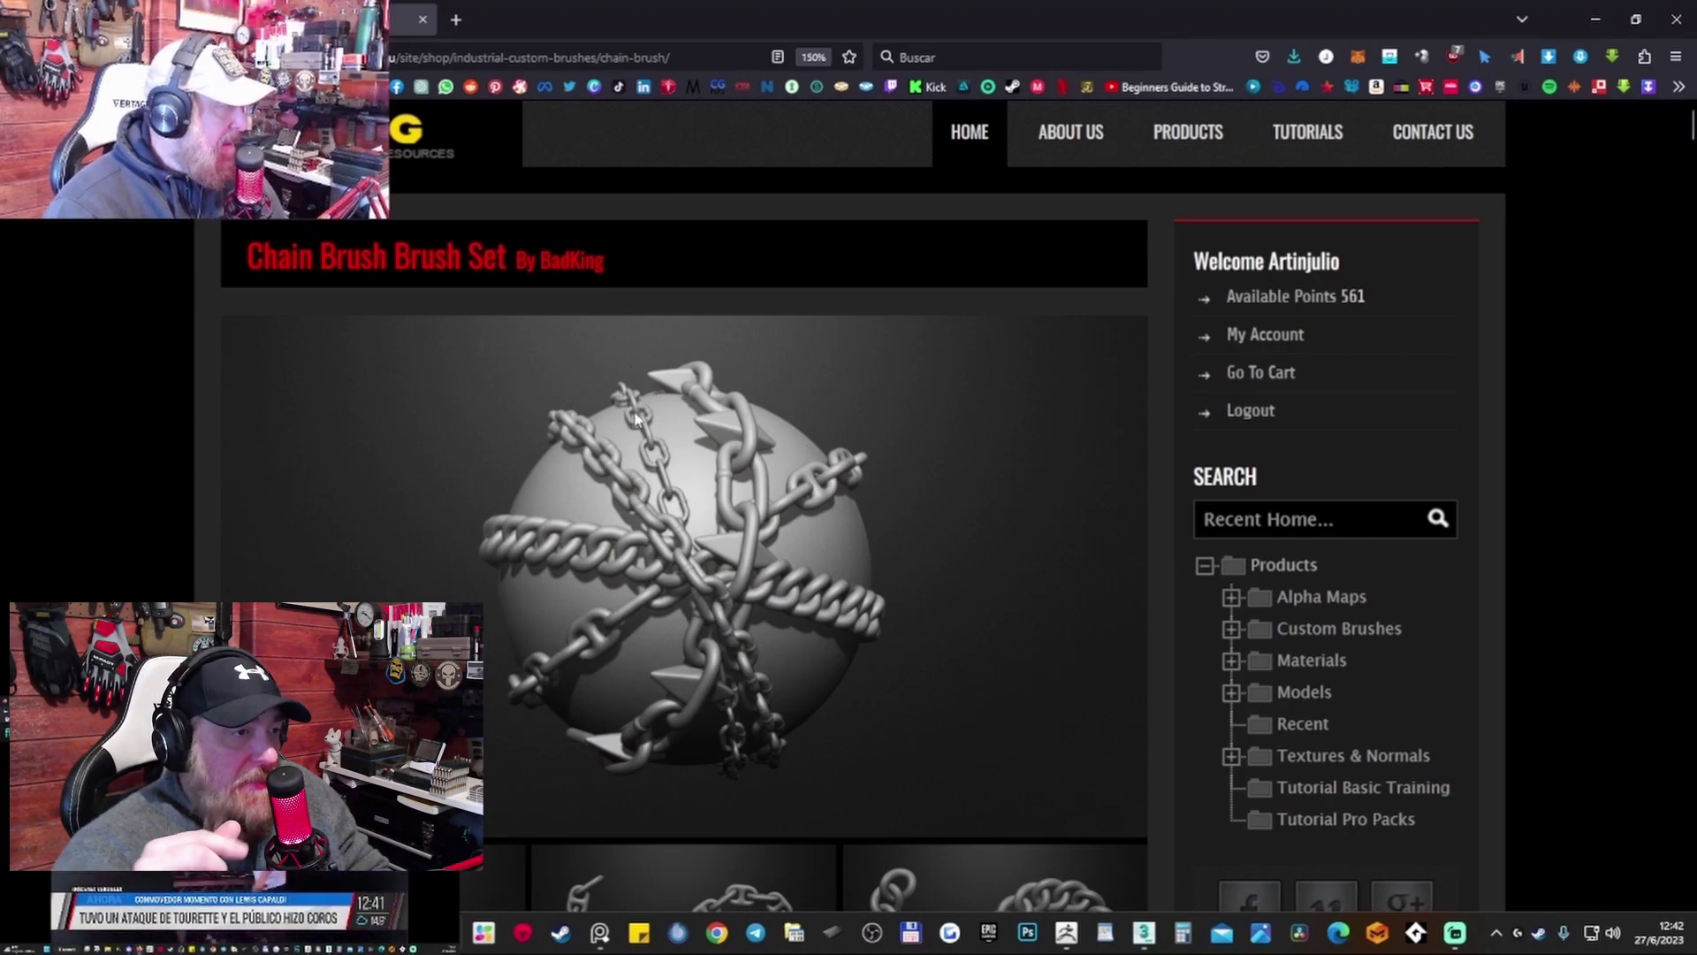
pyautogui.scroll(-3, 635, 417)
pyautogui.scroll(-5, 784, 530)
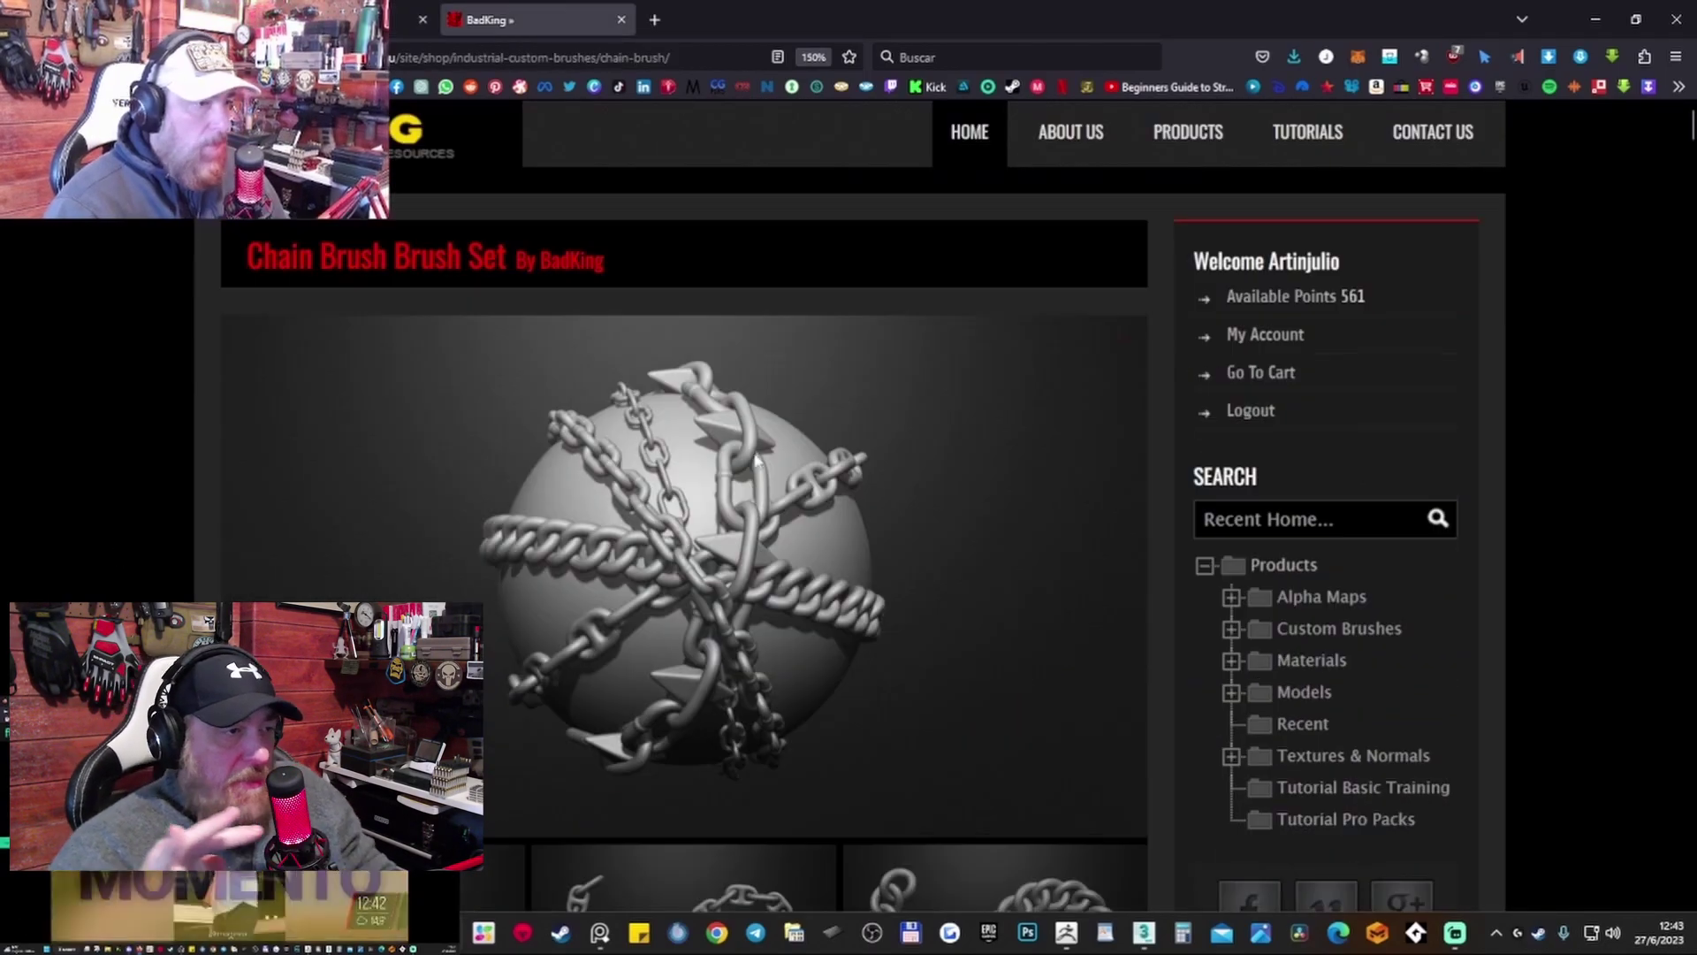
pyautogui.scroll(-5, 756, 455)
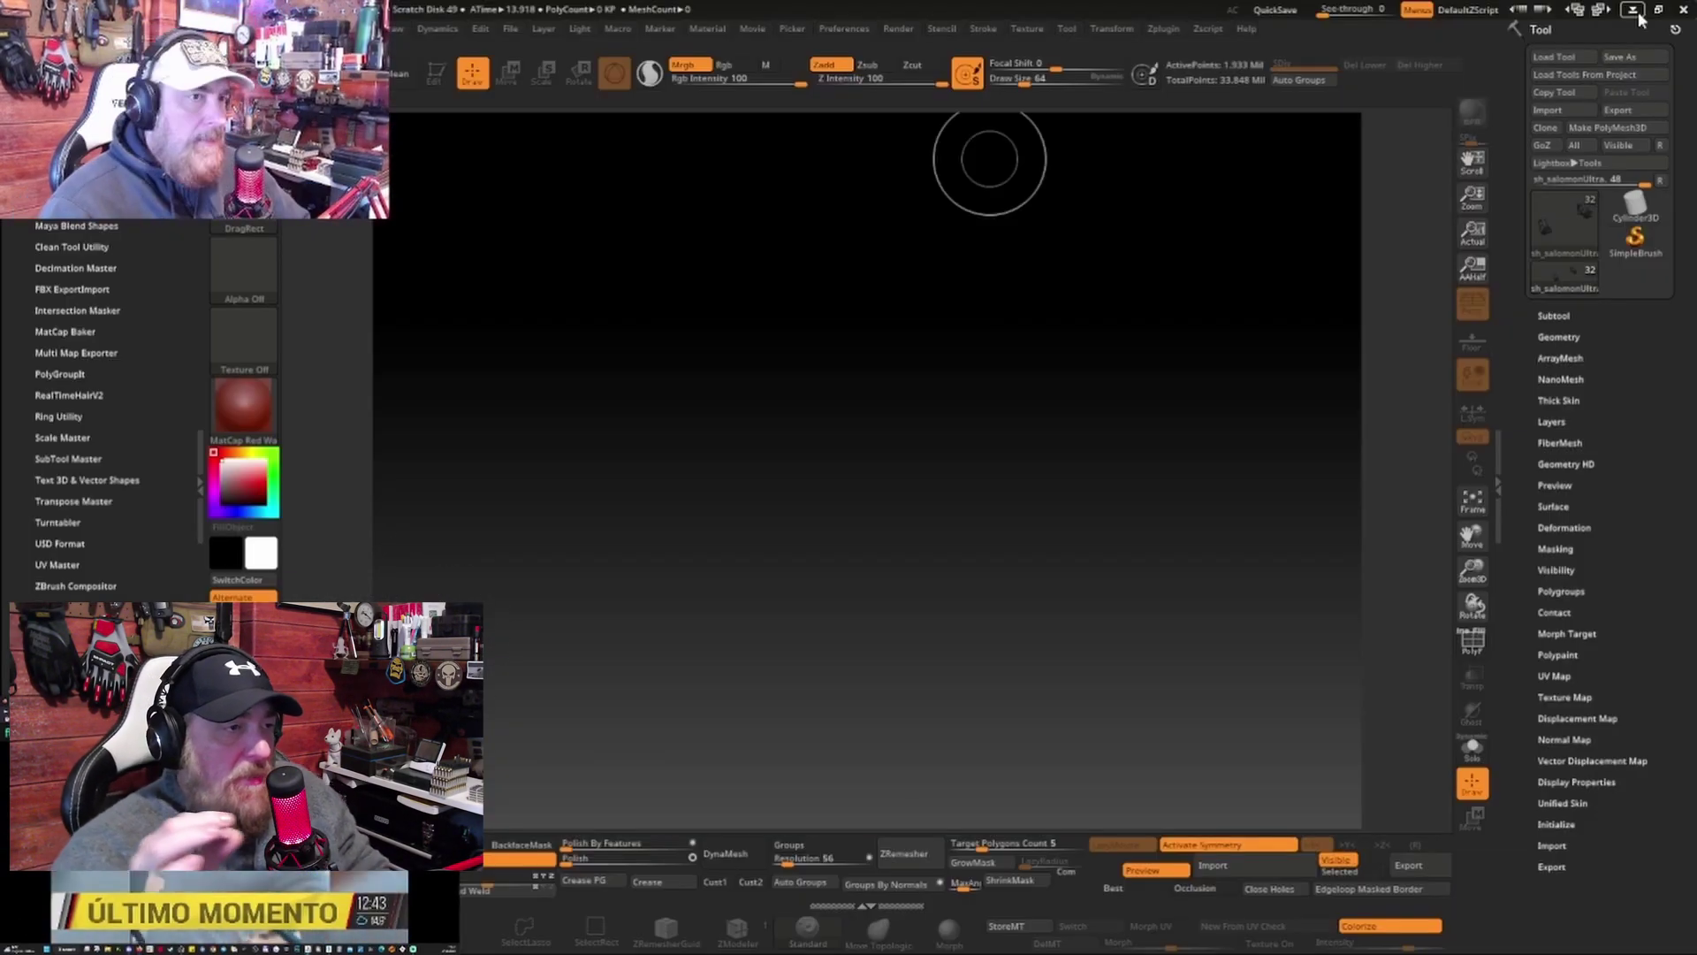
pyautogui.click(1632, 11)
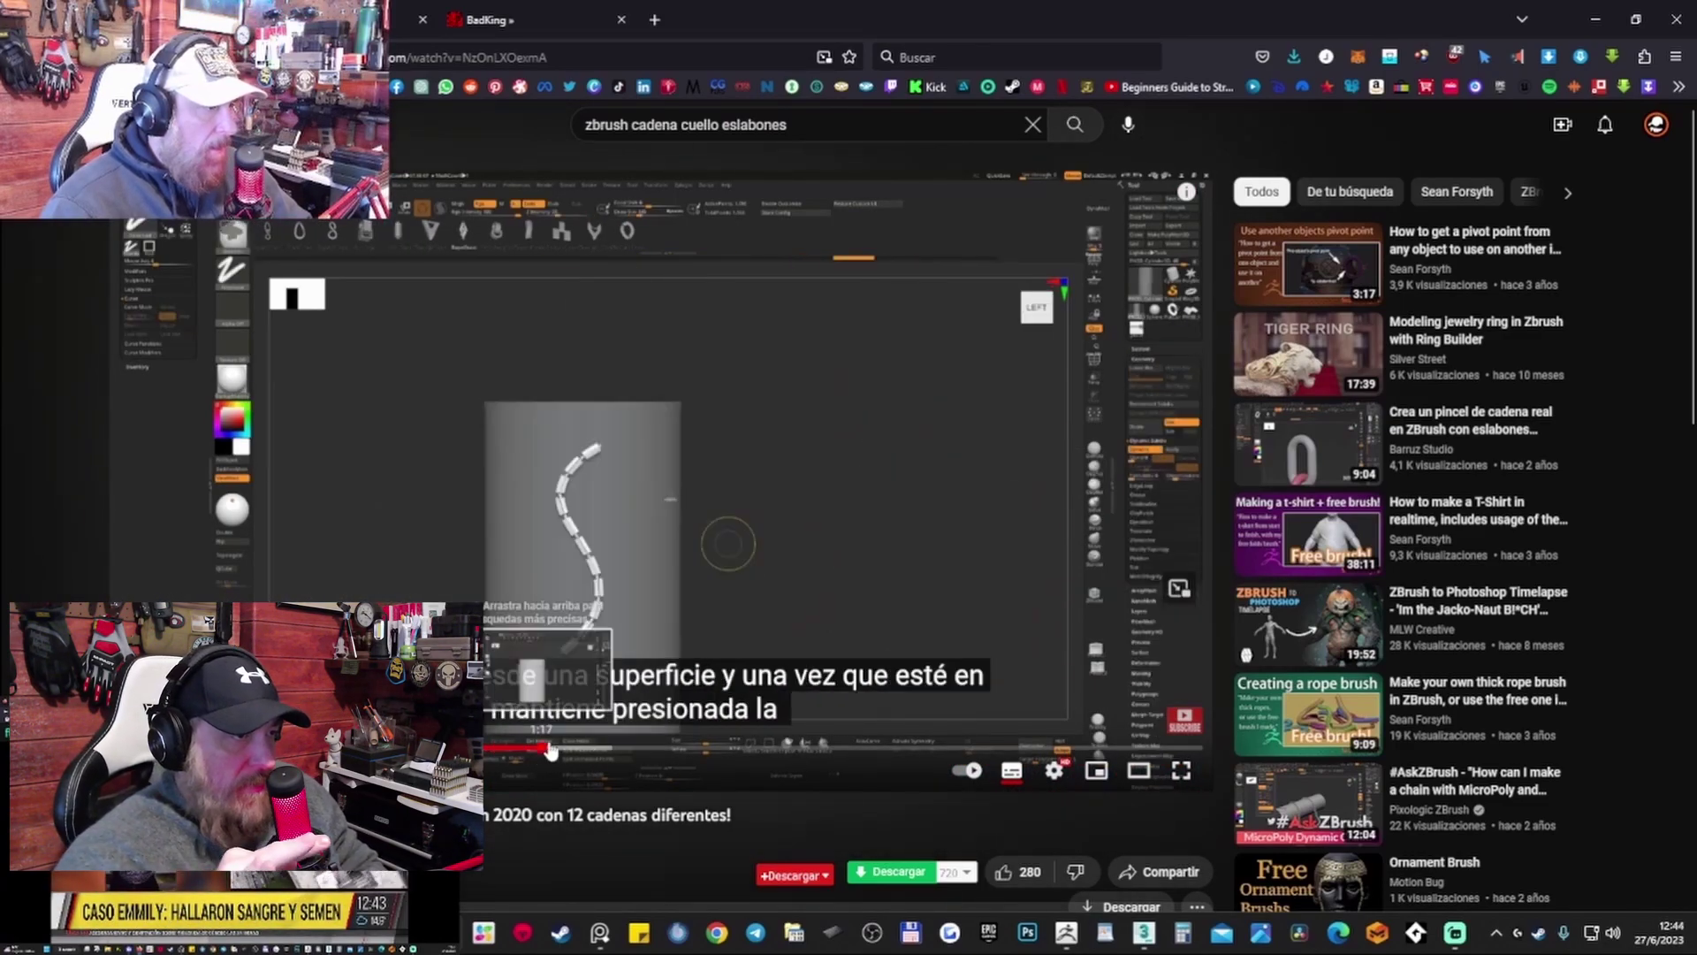
pyautogui.click(999, 747)
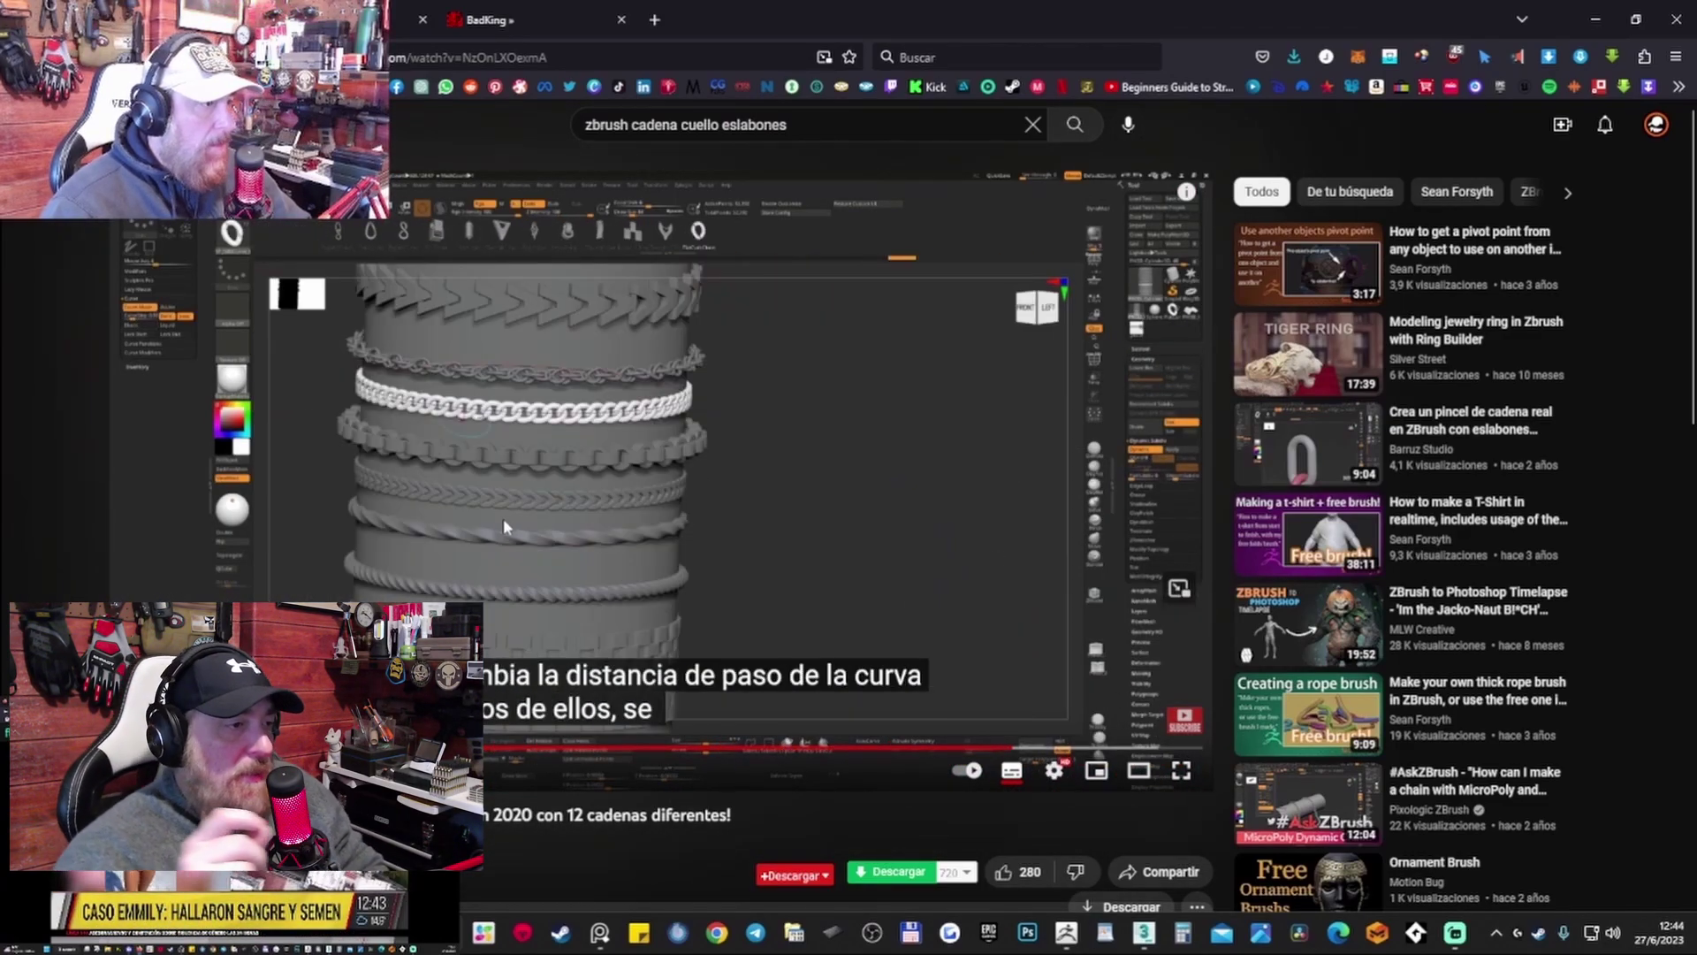
pyautogui.scroll(-4, 502, 518)
# Step: Claim the free 12 chains brush on Ko-fi with a buyer e-mail and download it
pyautogui.click(566, 584)
pyautogui.click(682, 592)
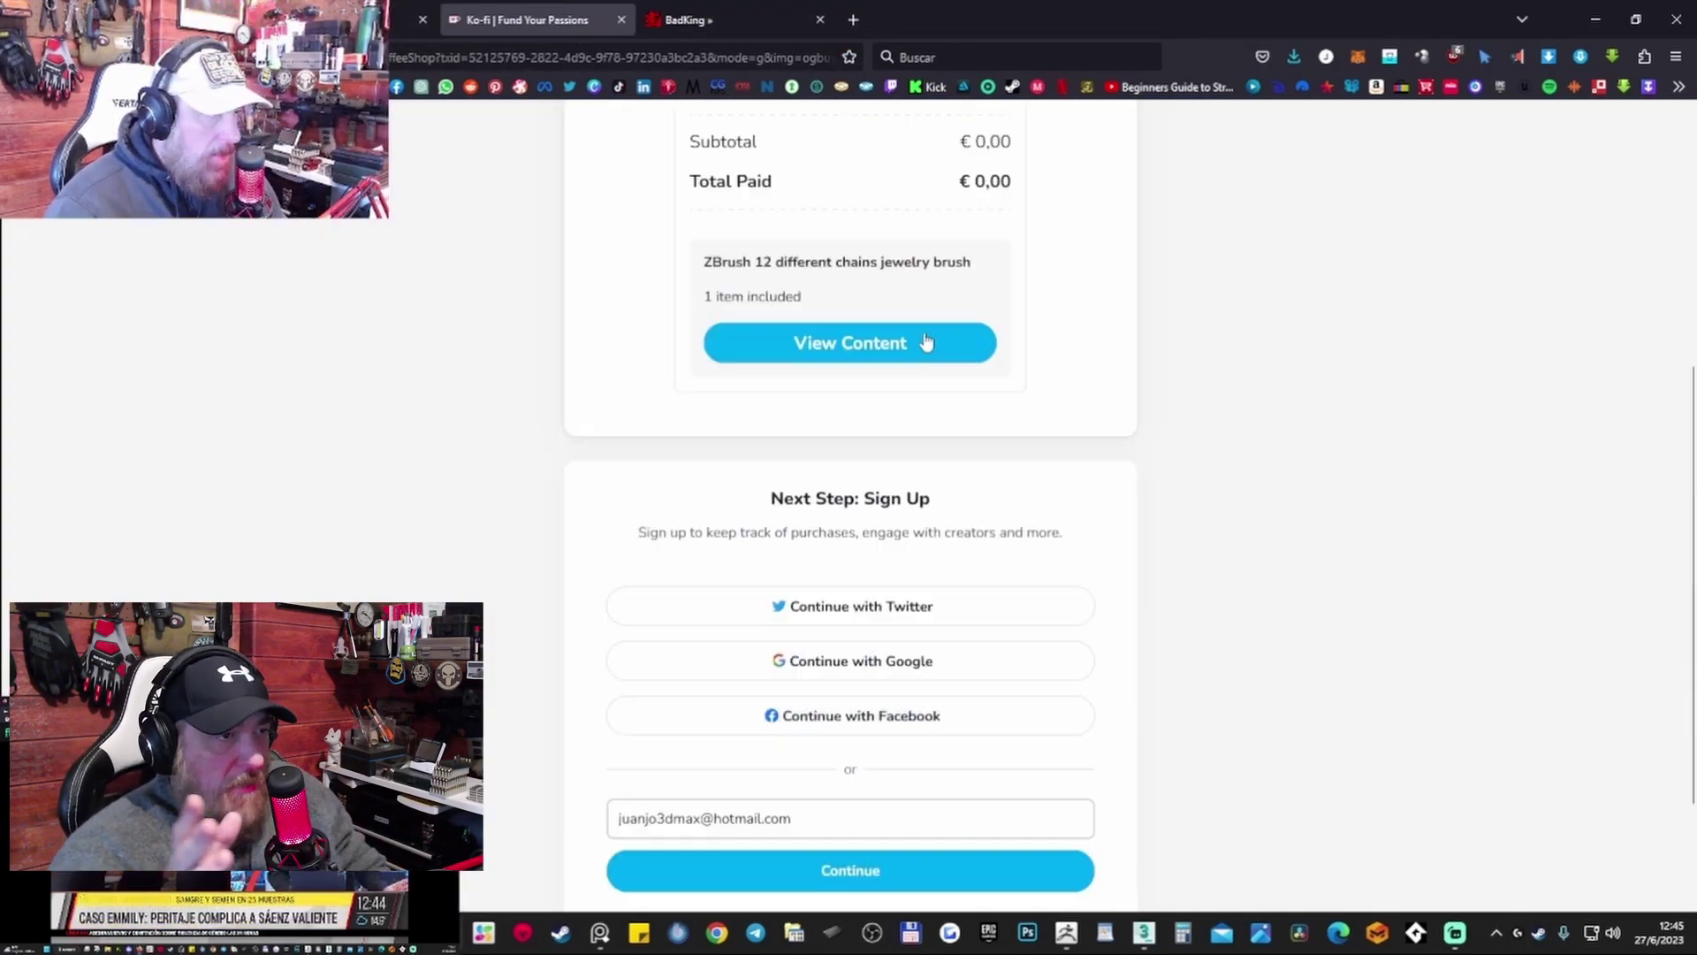
pyautogui.click(925, 342)
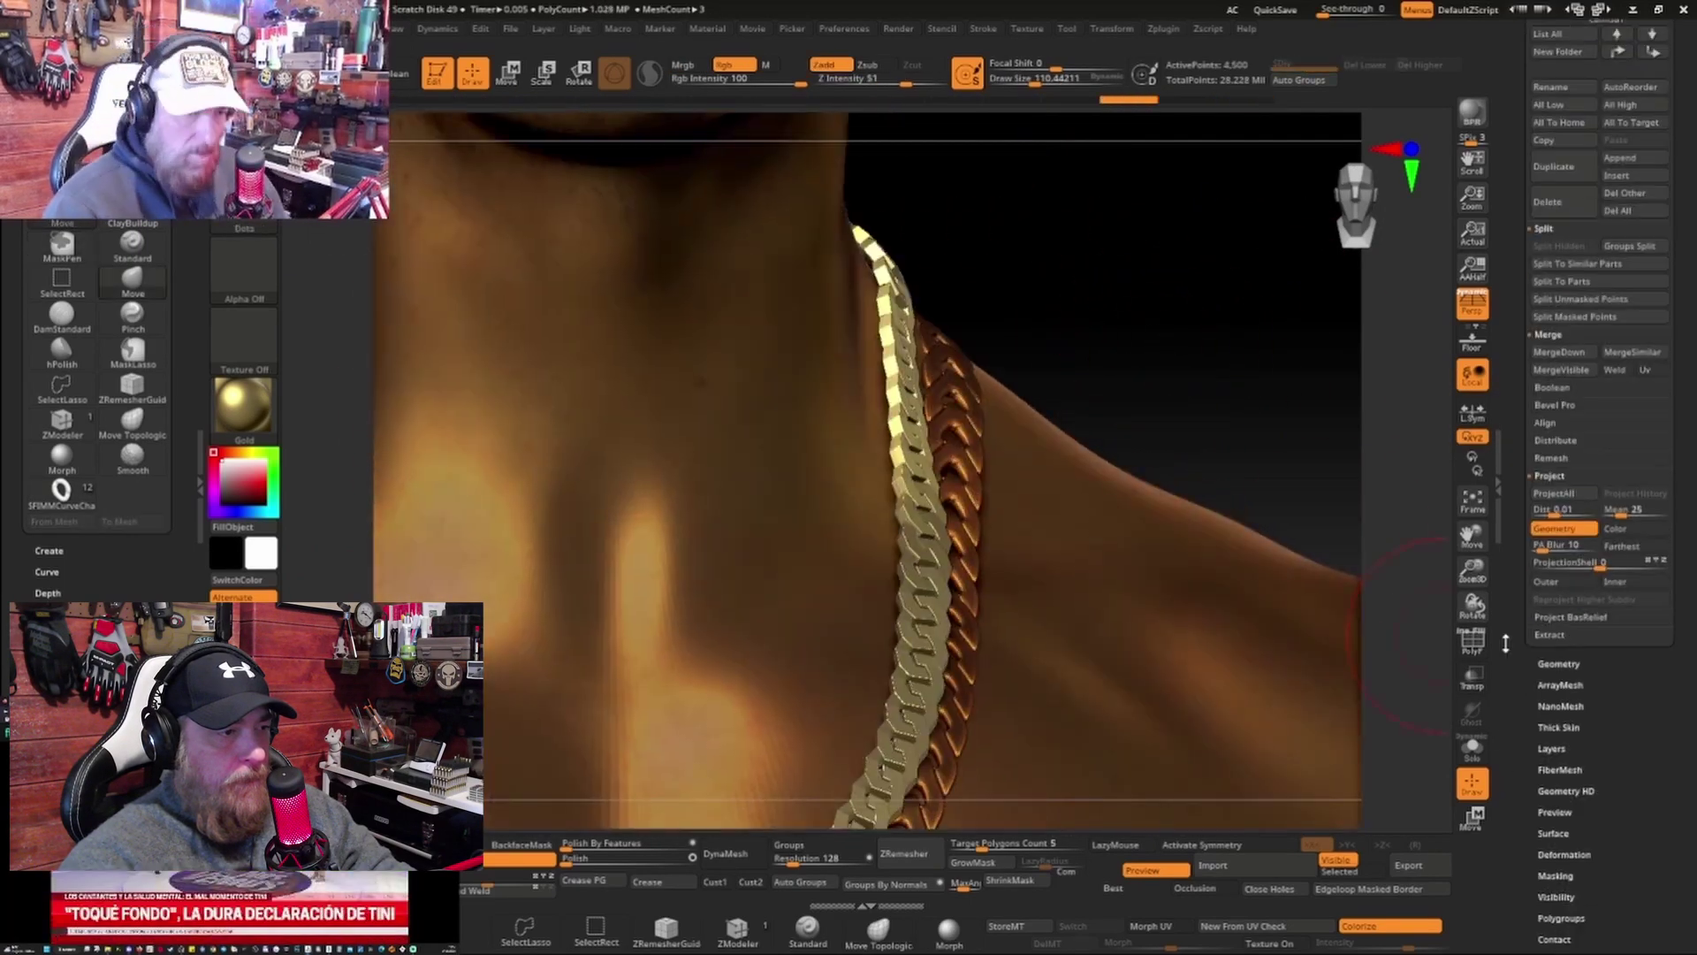
# Step: Open Tool > Geometry, pick a chain subtool, and toggle folders to show the waistcoat and long coat
pyautogui.click(1558, 663)
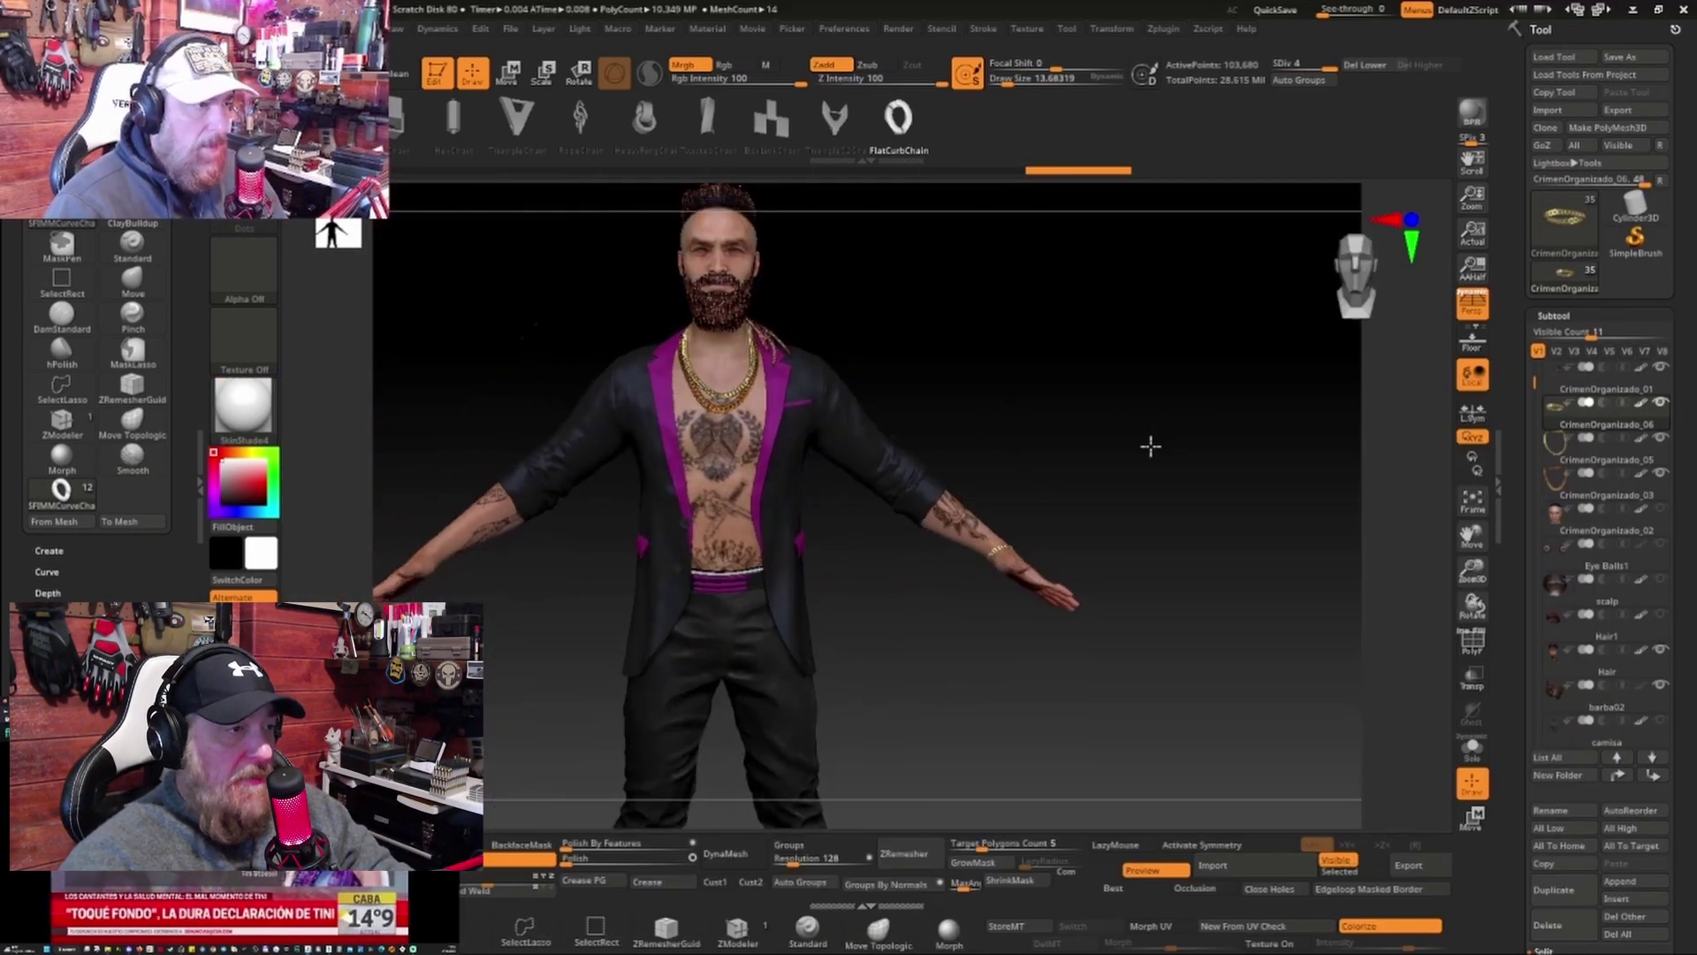
pyautogui.click(1582, 455)
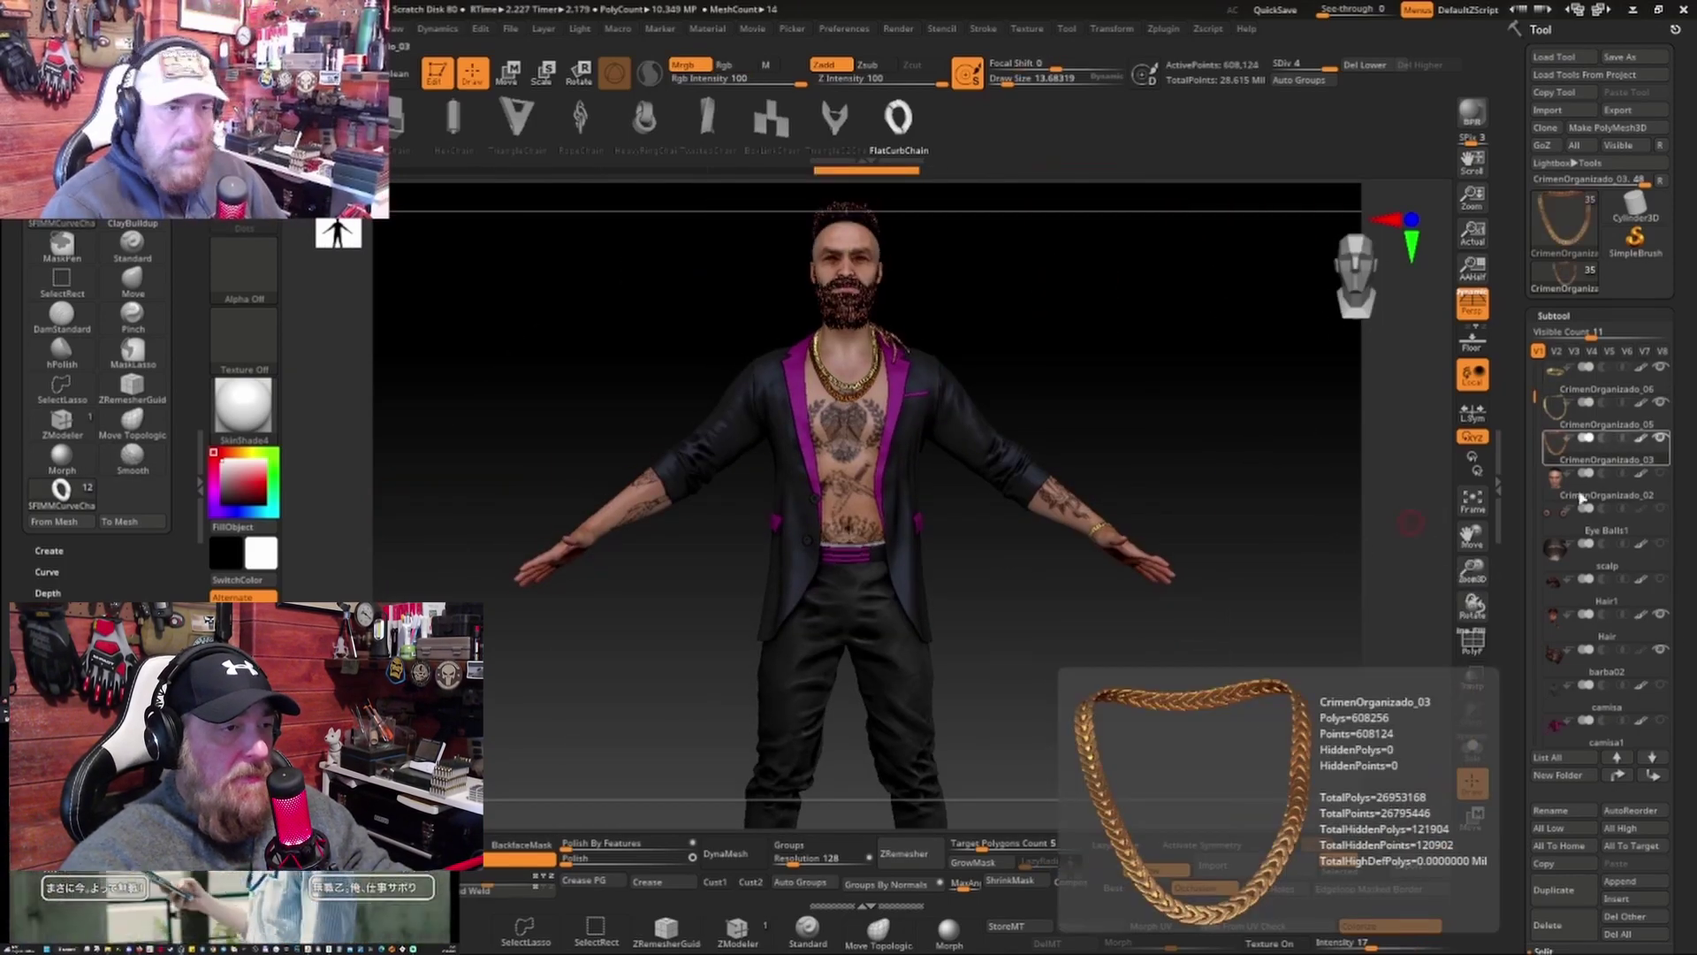
pyautogui.scroll(-2, 1563, 707)
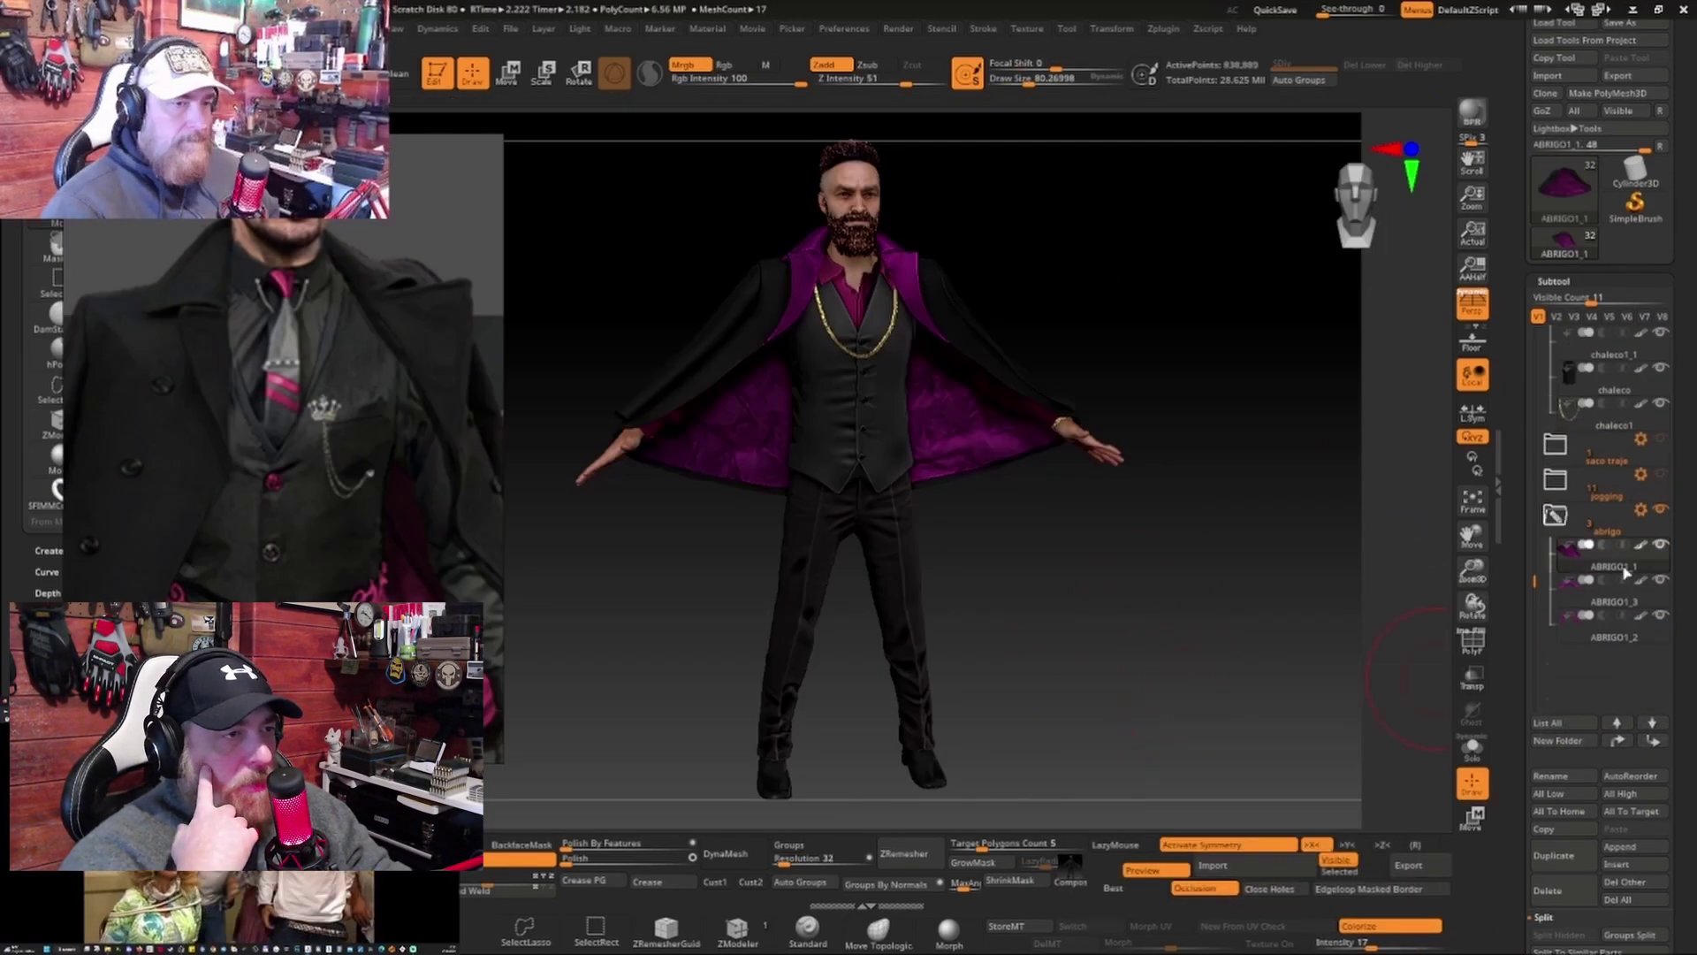
pyautogui.scroll(2, 1608, 531)
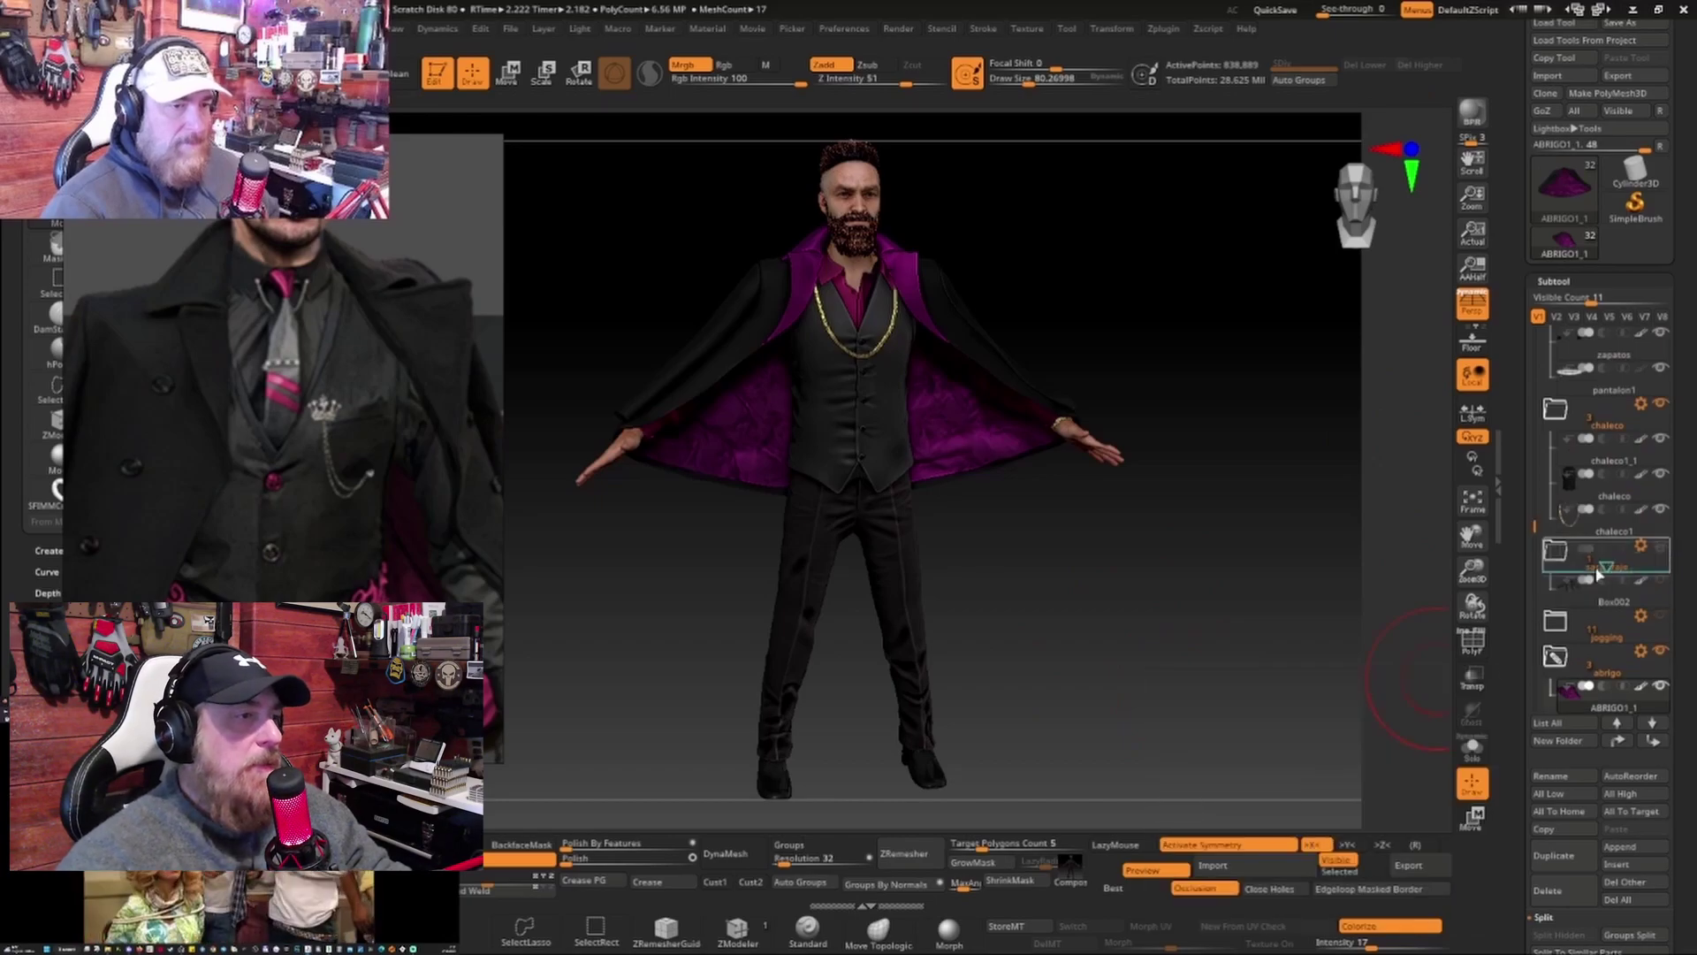
# Step: Select the chaleco vest subtool, draw a curve chain across its front, and split it off as chaleco1_3
pyautogui.click(1591, 477)
pyautogui.keyDown('ctrl'); pyautogui.moveTo(1159, 672); pyautogui.dragTo(528, 327, button='right'); pyautogui.keyUp('ctrl')
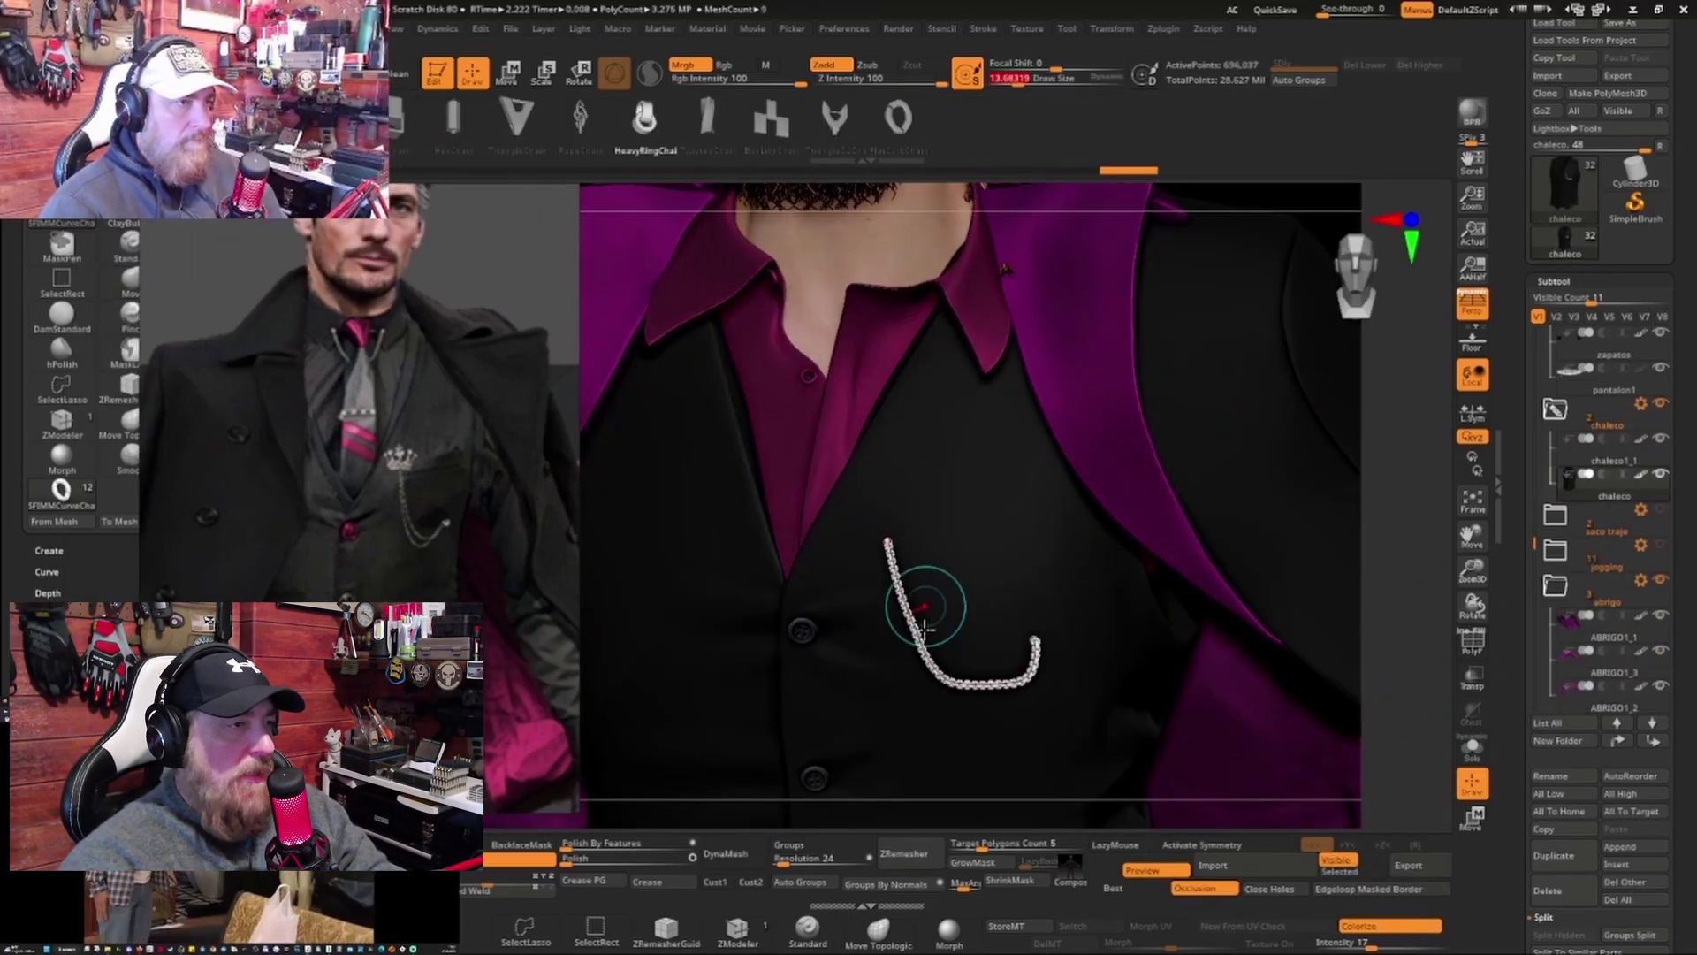
pyautogui.keyDown('ctrl'); pyautogui.moveTo(924, 623); pyautogui.dragTo(939, 581, button='right'); pyautogui.keyUp('ctrl')
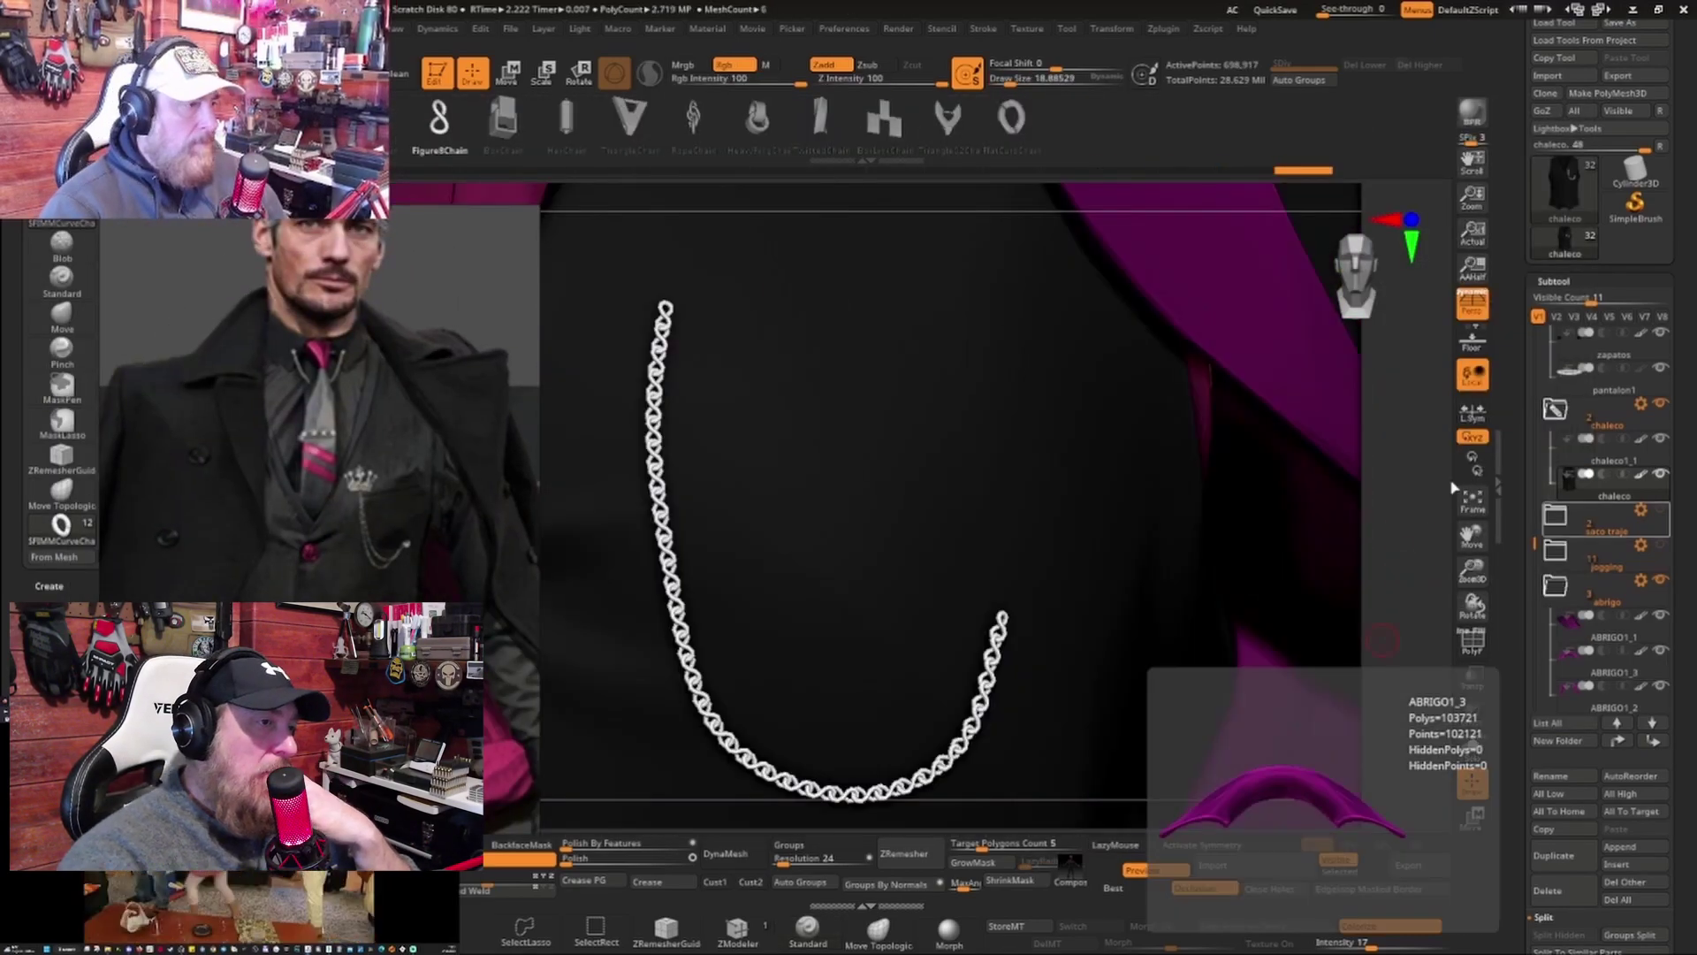
pyautogui.click(1560, 859)
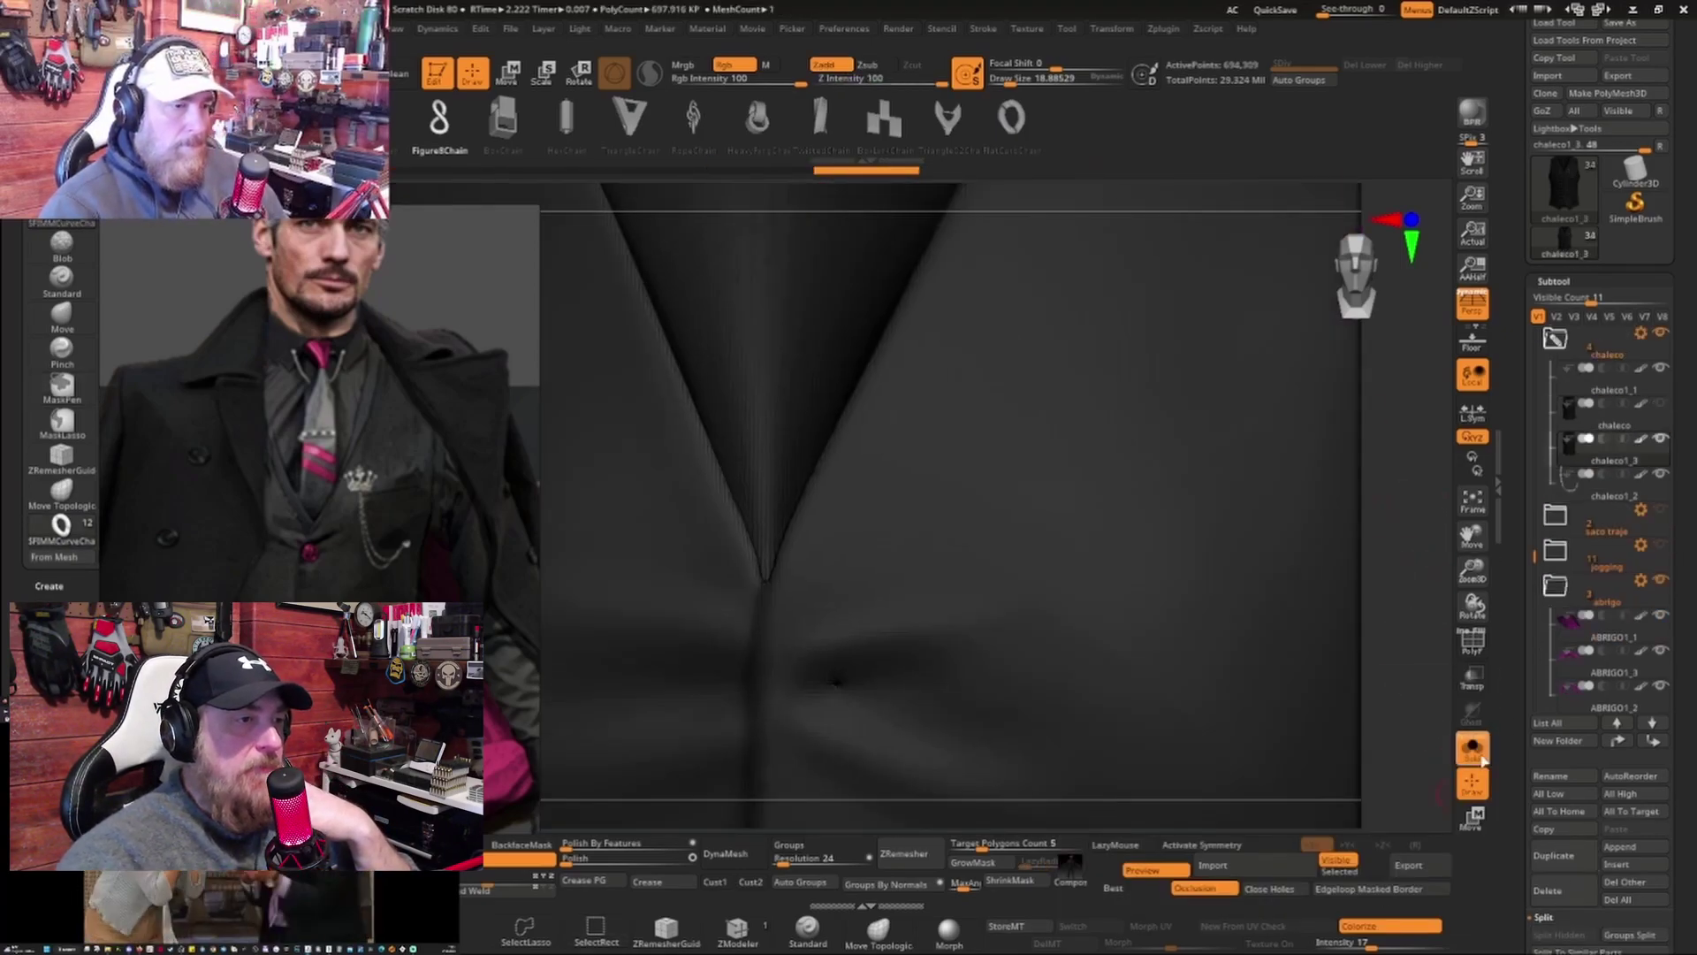
# Step: Mask the crown-shaped pin on the vest and extract it as a solid mesh
pyautogui.scroll(2, 929, 358)
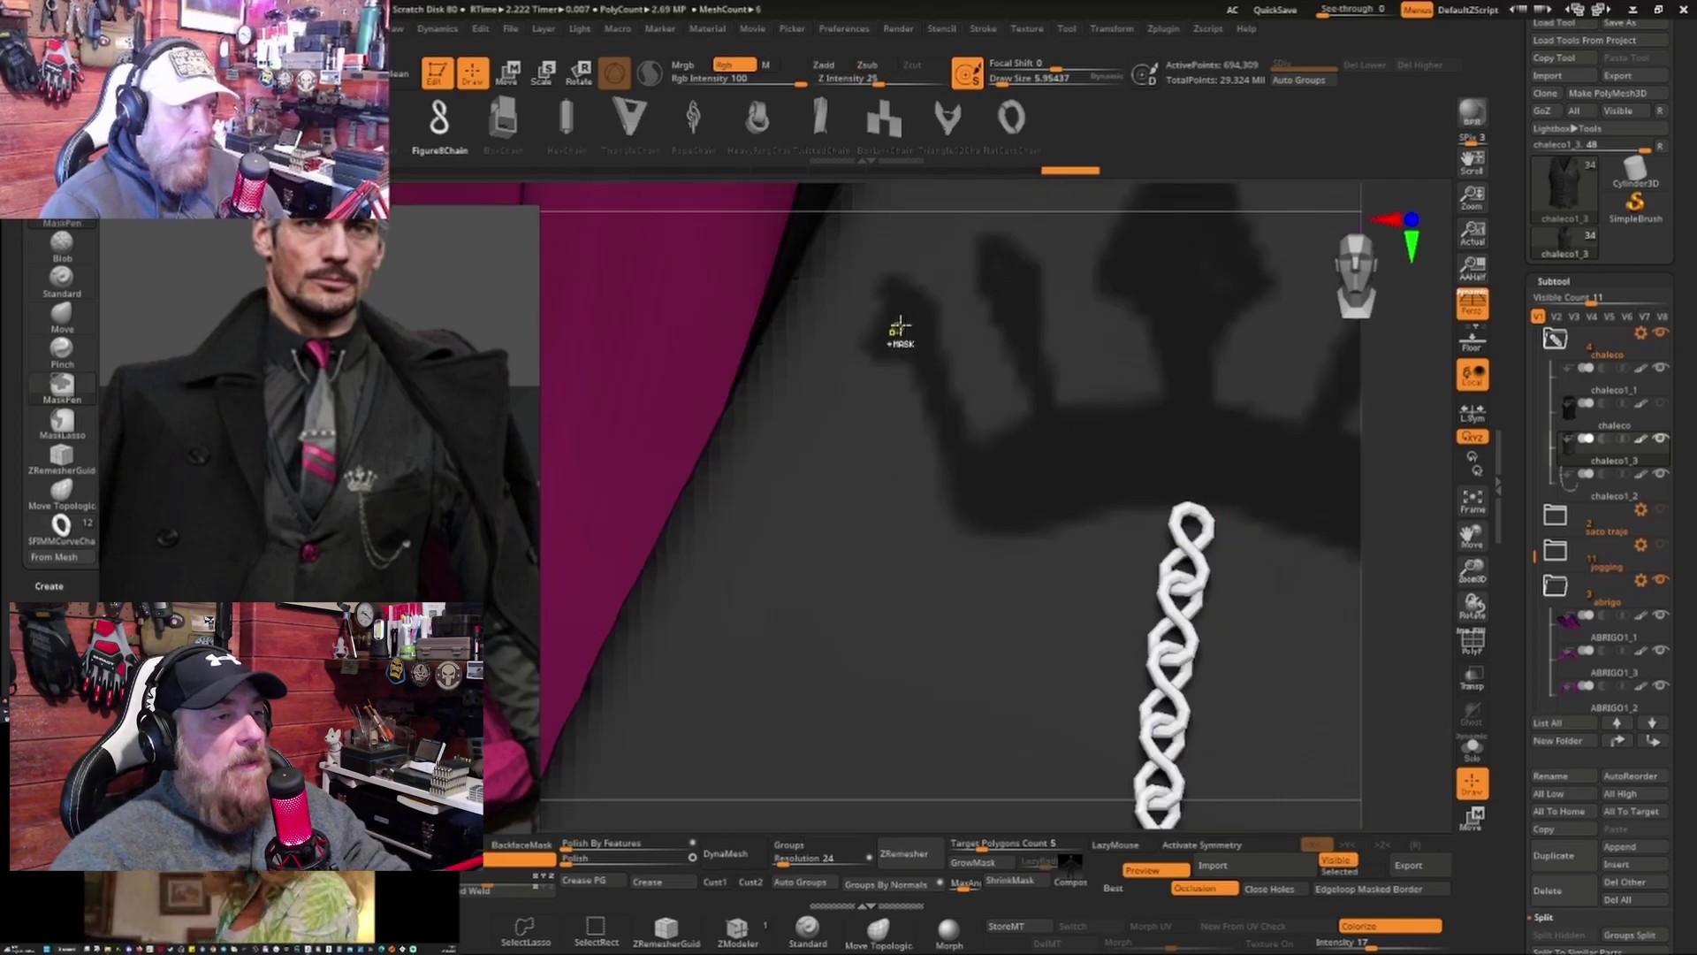
pyautogui.scroll(2, 898, 330)
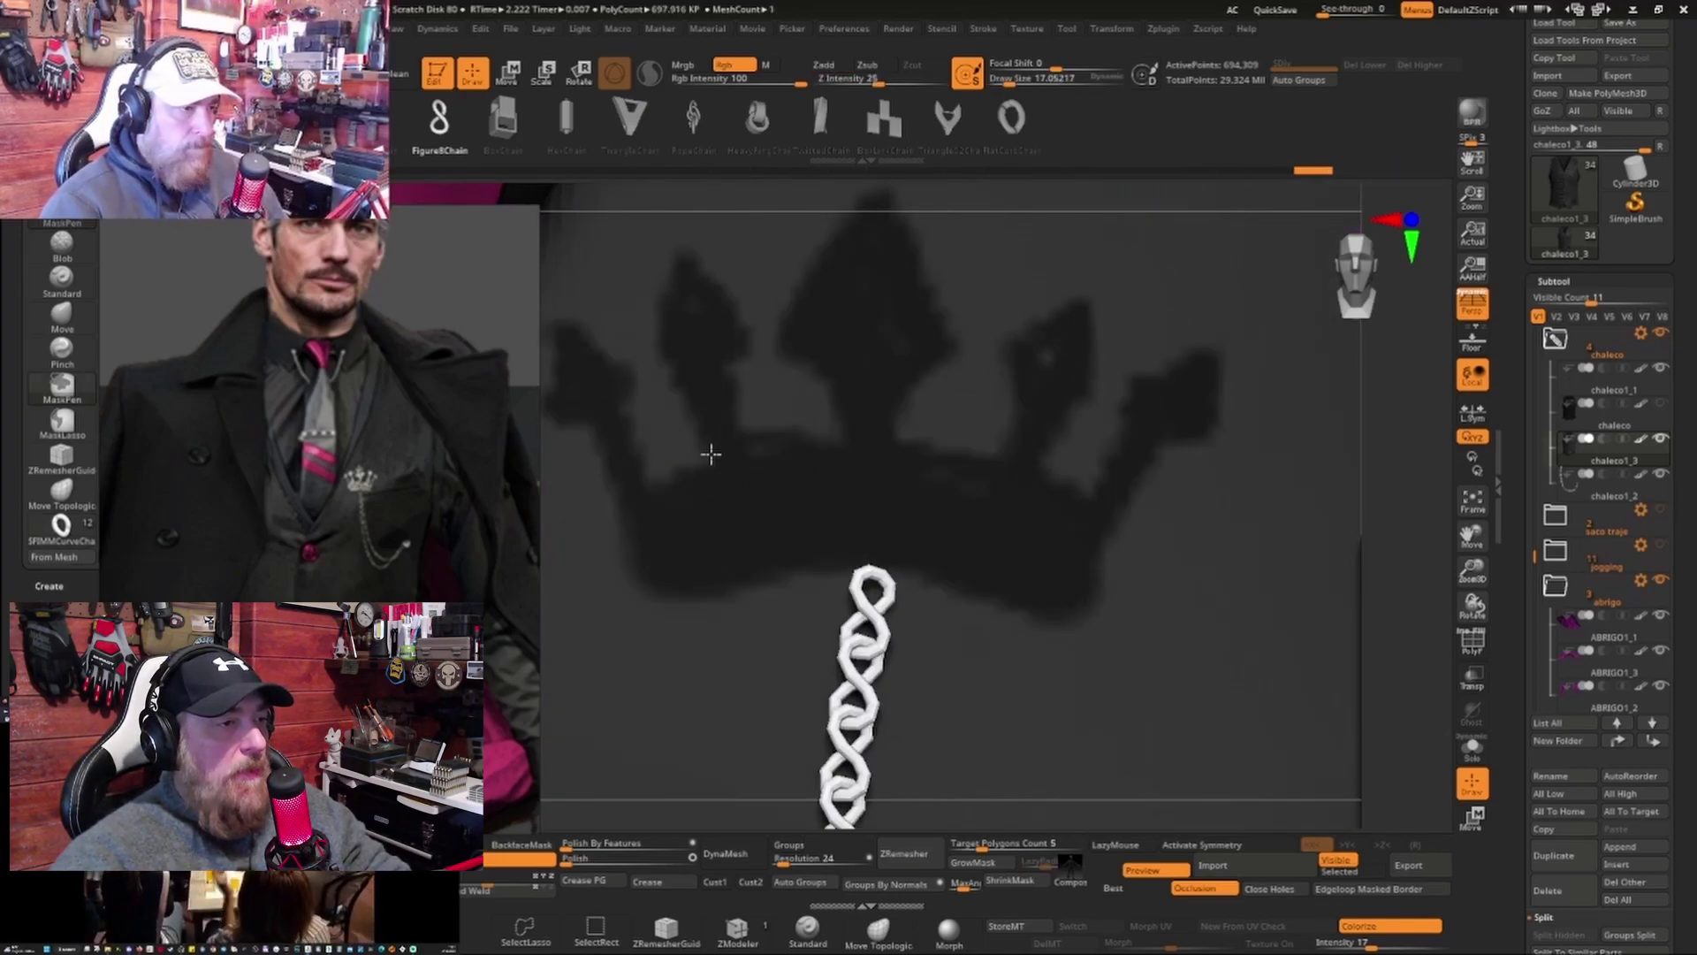
pyautogui.moveTo(1536, 603); pyautogui.dragTo(1535, 265)
pyautogui.click(1549, 128)
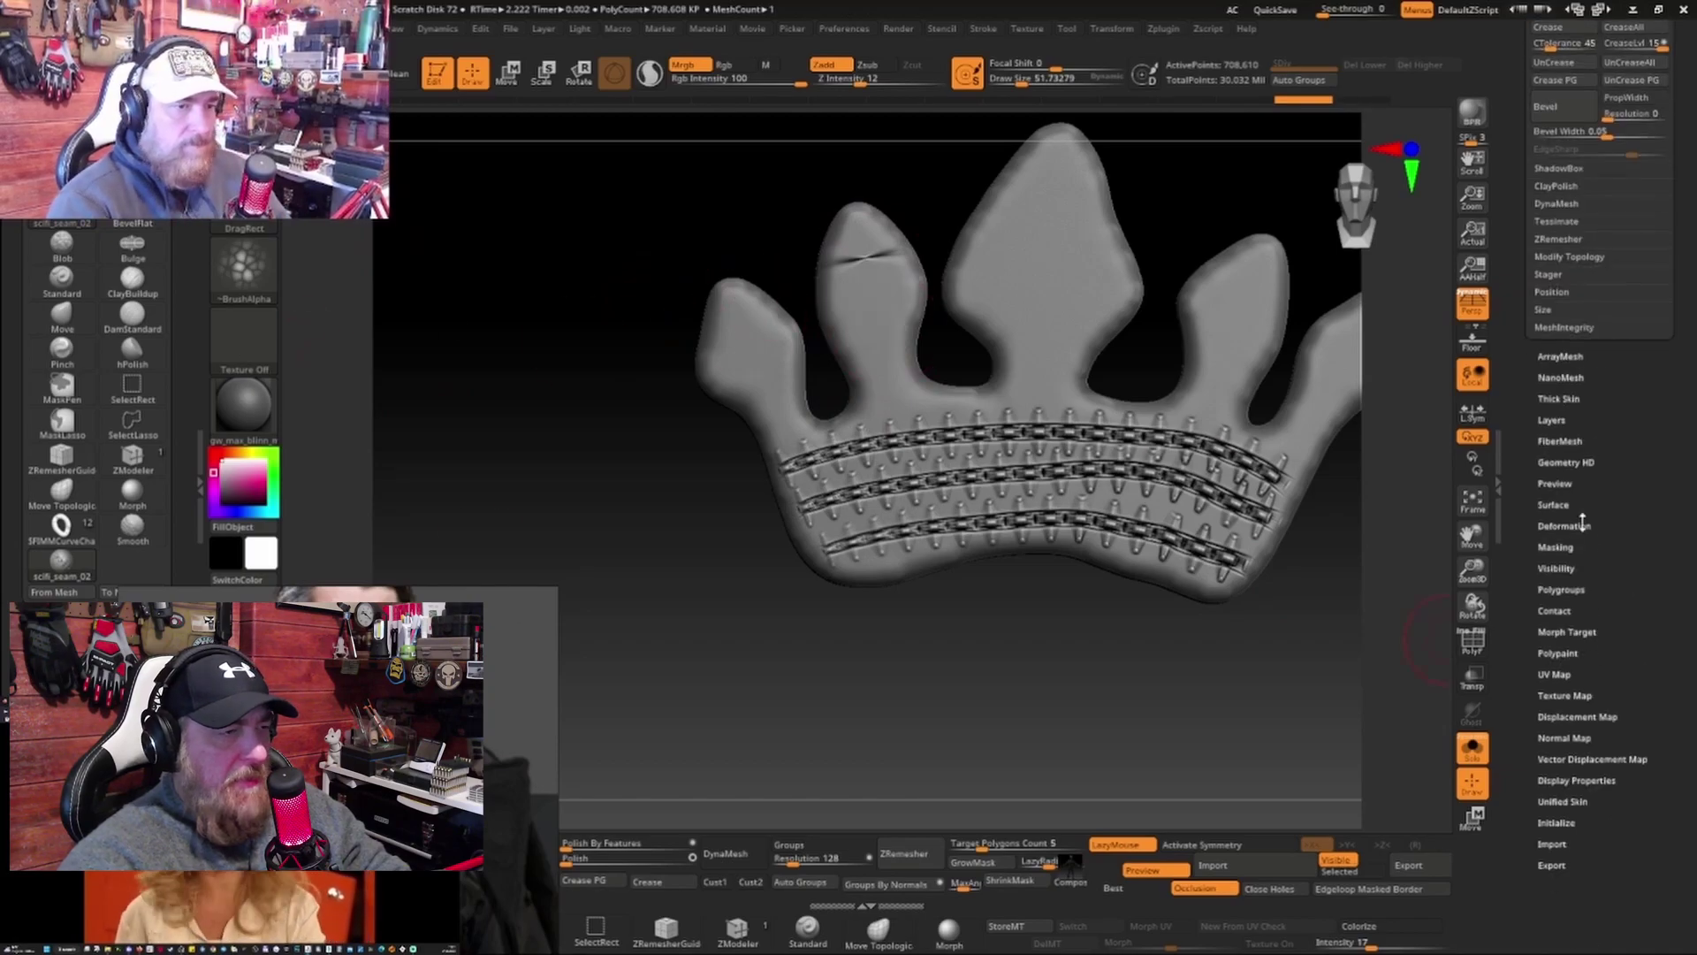
# Step: Apply a NoisePlug Hex Tile surface noise to the crown and rotate to inspect it
pyautogui.click(1562, 382)
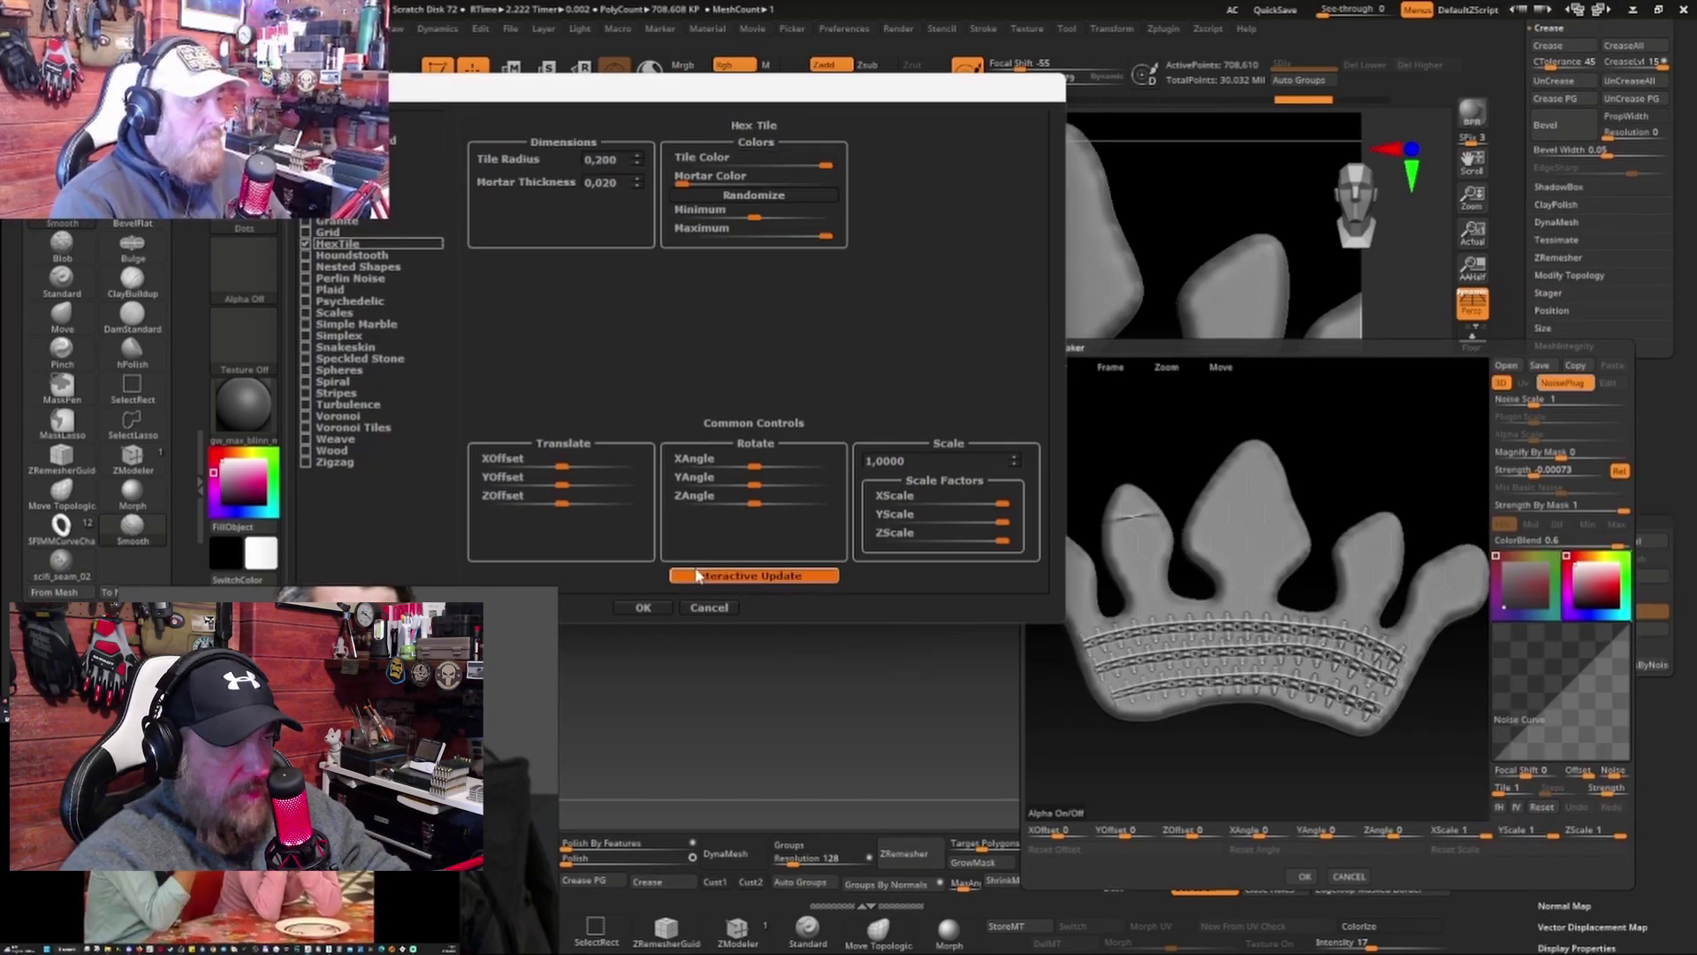
pyautogui.press('Return')
pyautogui.click(1305, 876)
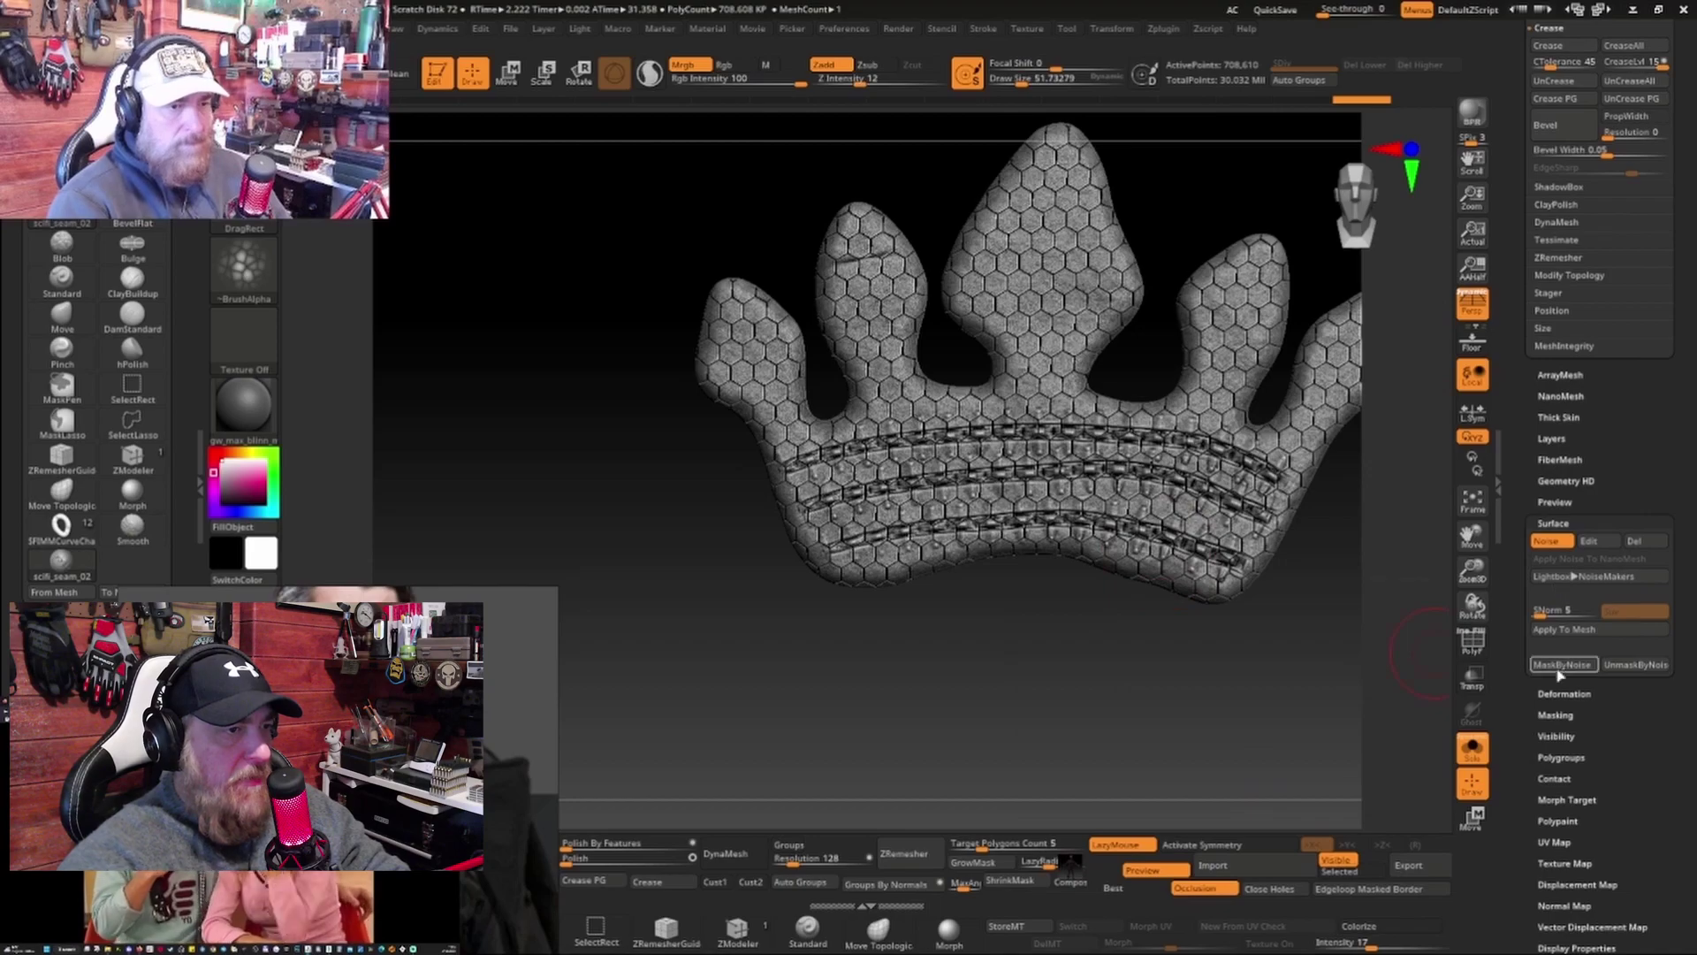
pyautogui.moveTo(931, 353)
pyautogui.mouseDown(button='right')
pyautogui.moveTo(1004, 284)
pyautogui.moveTo(928, 303)
pyautogui.moveTo(825, 409)
pyautogui.moveTo(918, 404)
pyautogui.mouseUp(button='right')
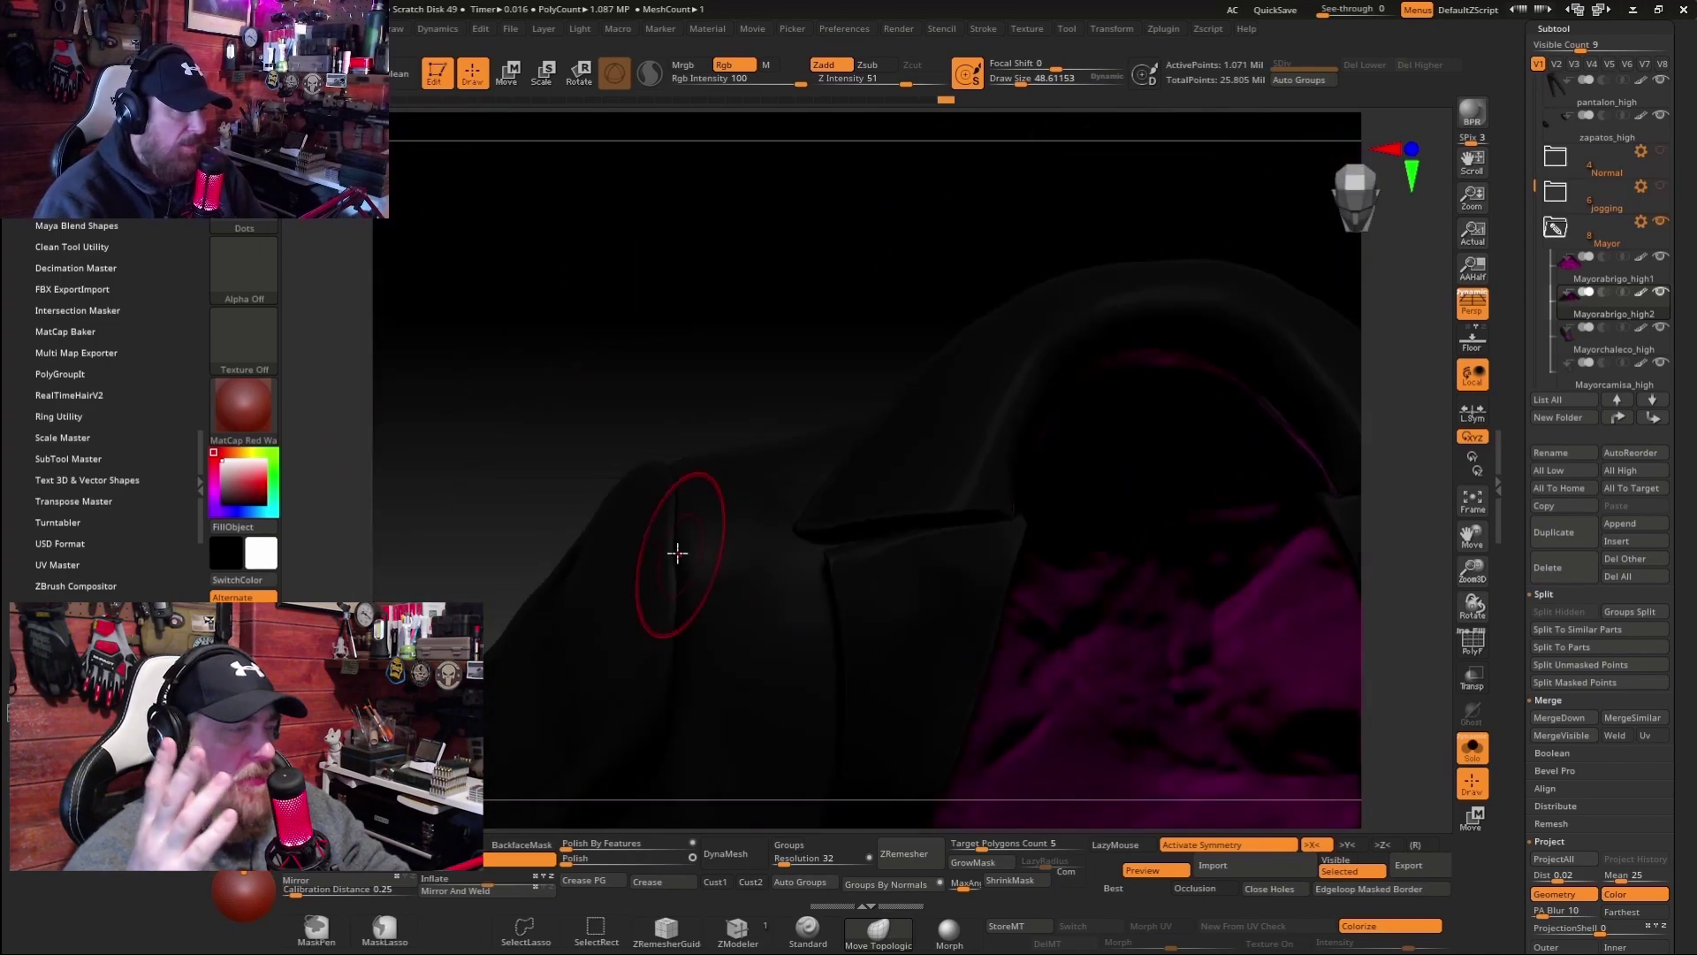
# Step: Enlarge the brush and orbit around the coat's magenta lining to inspect its folds front and back
pyautogui.press('space')
pyautogui.moveTo(739, 504)
pyautogui.mouseDown(button='right')
pyautogui.moveTo(1174, 227)
pyautogui.moveTo(1257, 364)
pyautogui.moveTo(1167, 375)
pyautogui.moveTo(1191, 386)
pyautogui.moveTo(705, 347)
pyautogui.moveTo(633, 371)
pyautogui.moveTo(632, 348)
pyautogui.moveTo(864, 389)
pyautogui.moveTo(1136, 307)
pyautogui.moveTo(784, 382)
pyautogui.moveTo(1110, 333)
pyautogui.moveTo(846, 330)
pyautogui.mouseUp(button='right')
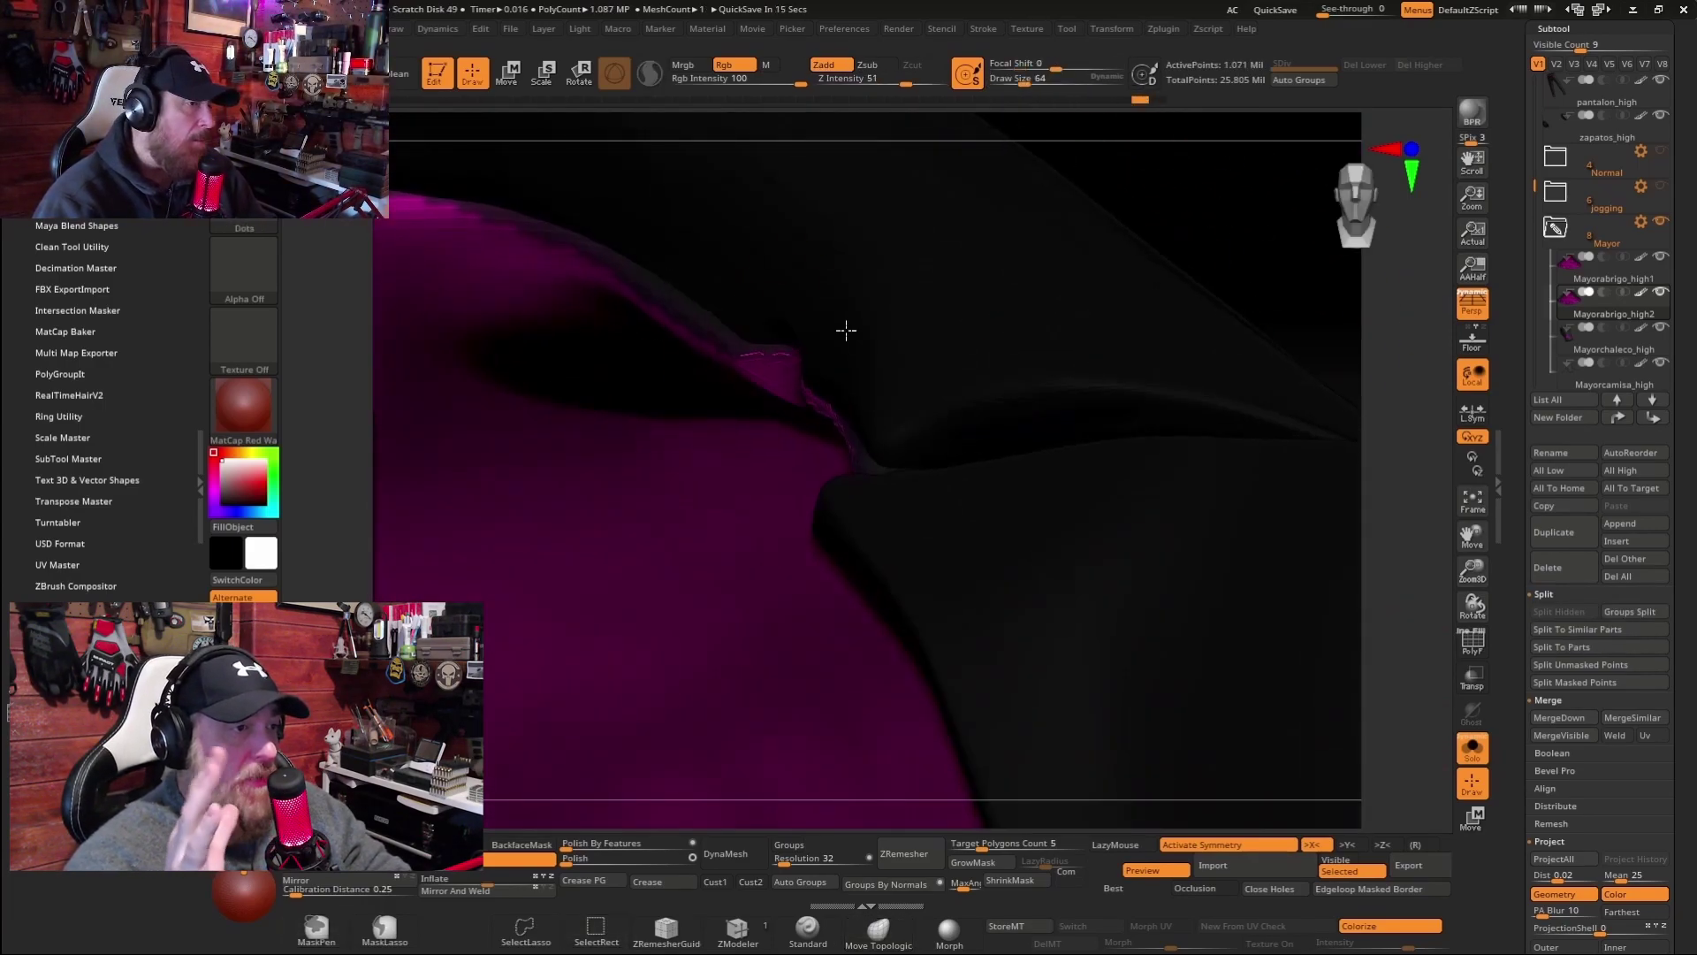
pyautogui.moveTo(1228, 283)
pyautogui.mouseDown(button='right')
pyautogui.moveTo(1273, 261)
pyautogui.moveTo(1397, 504)
pyautogui.moveTo(1070, 383)
pyautogui.mouseUp(button='right')
pyautogui.moveTo(1043, 469); pyautogui.dragTo(1126, 248, button='right')
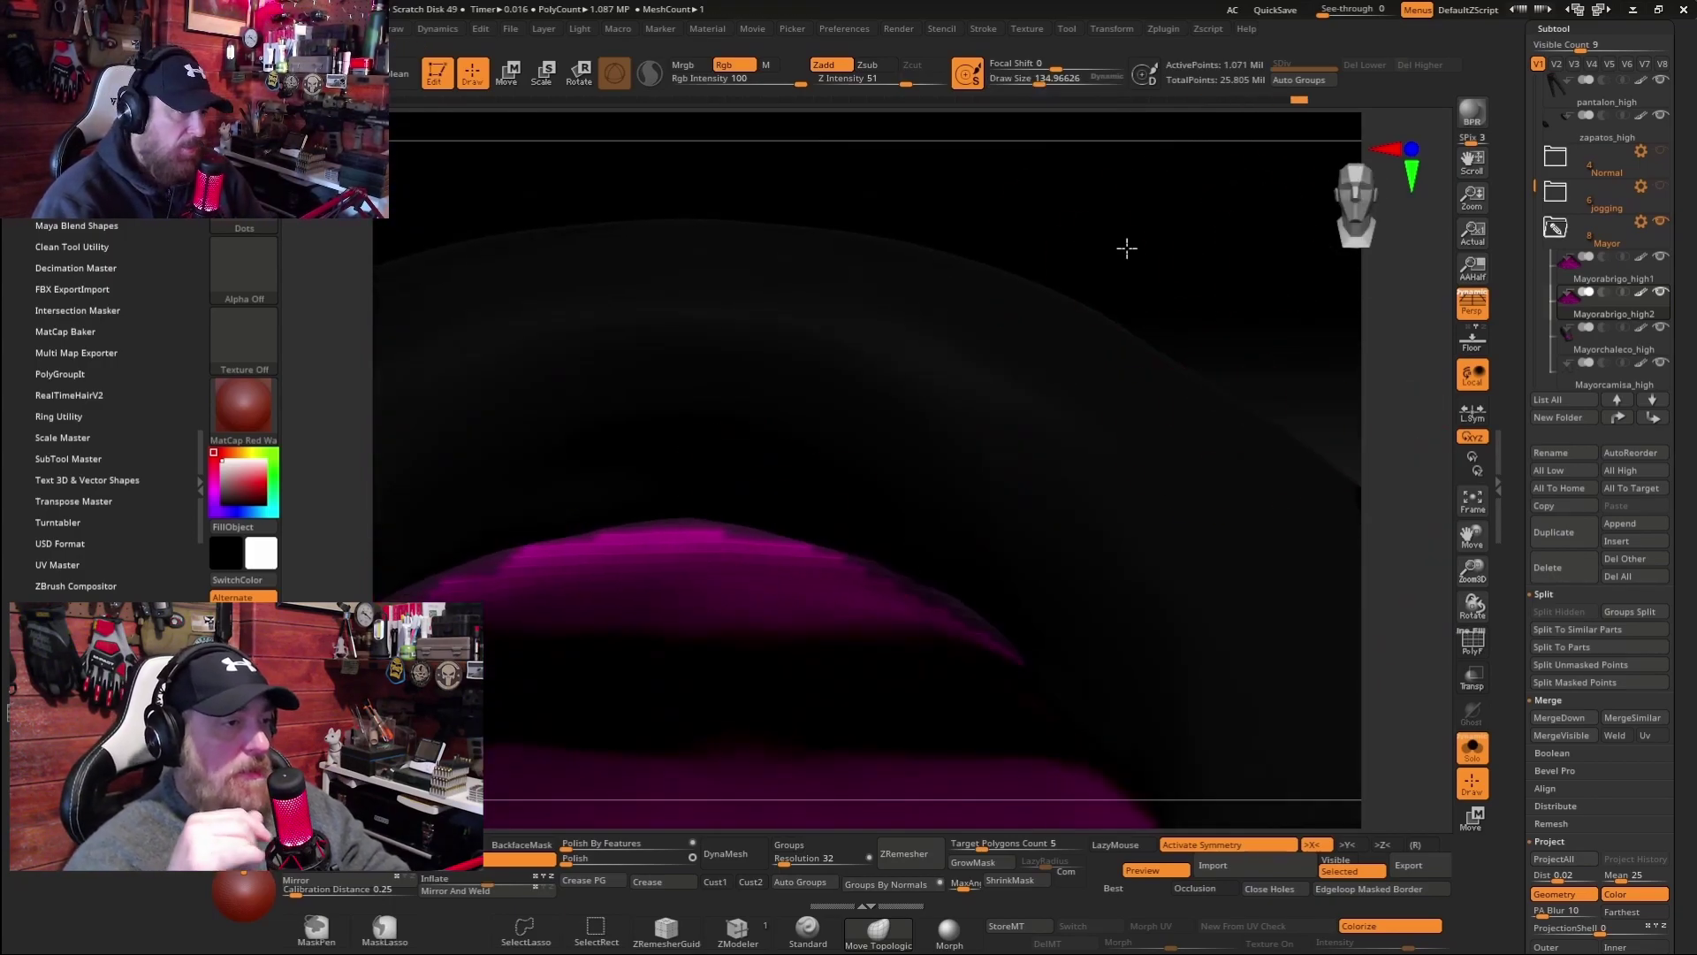
pyautogui.moveTo(845, 554)
pyautogui.mouseDown(button='right')
pyautogui.moveTo(1253, 266)
pyautogui.moveTo(663, 526)
pyautogui.moveTo(787, 681)
pyautogui.moveTo(784, 630)
pyautogui.moveTo(481, 212)
pyautogui.moveTo(932, 431)
pyautogui.mouseUp(button='right')
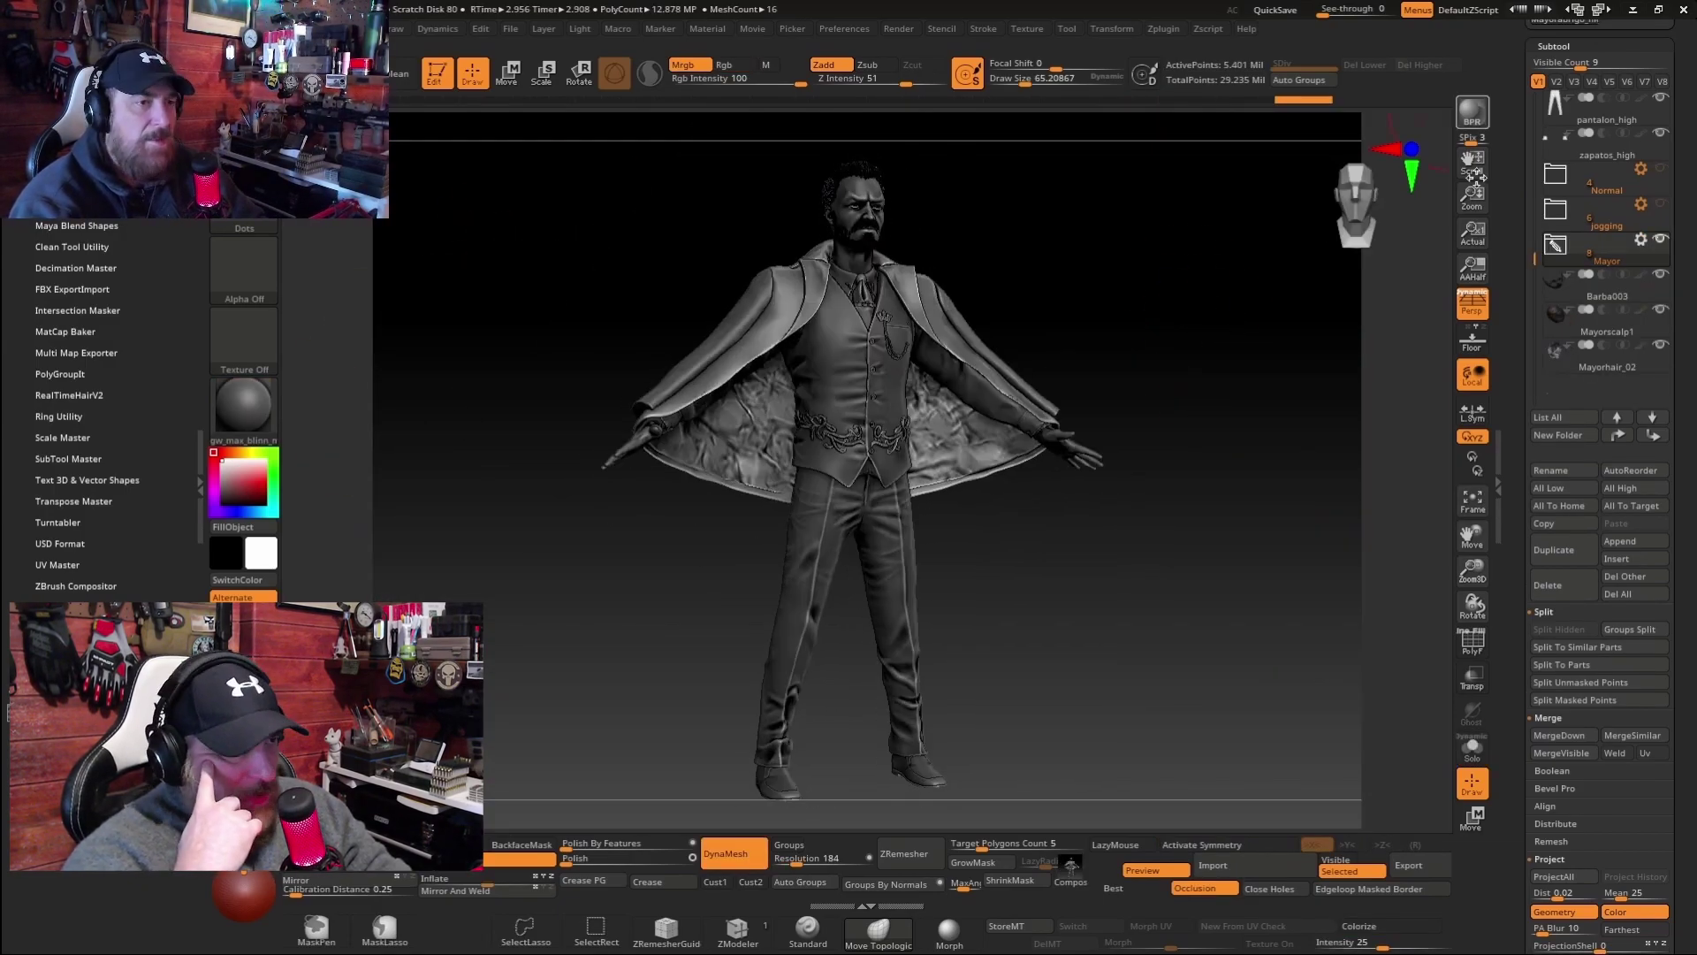
pyautogui.moveTo(1206, 329)
pyautogui.mouseDown(button='right')
pyautogui.moveTo(1136, 341)
pyautogui.moveTo(1053, 575)
pyautogui.mouseUp(button='right')
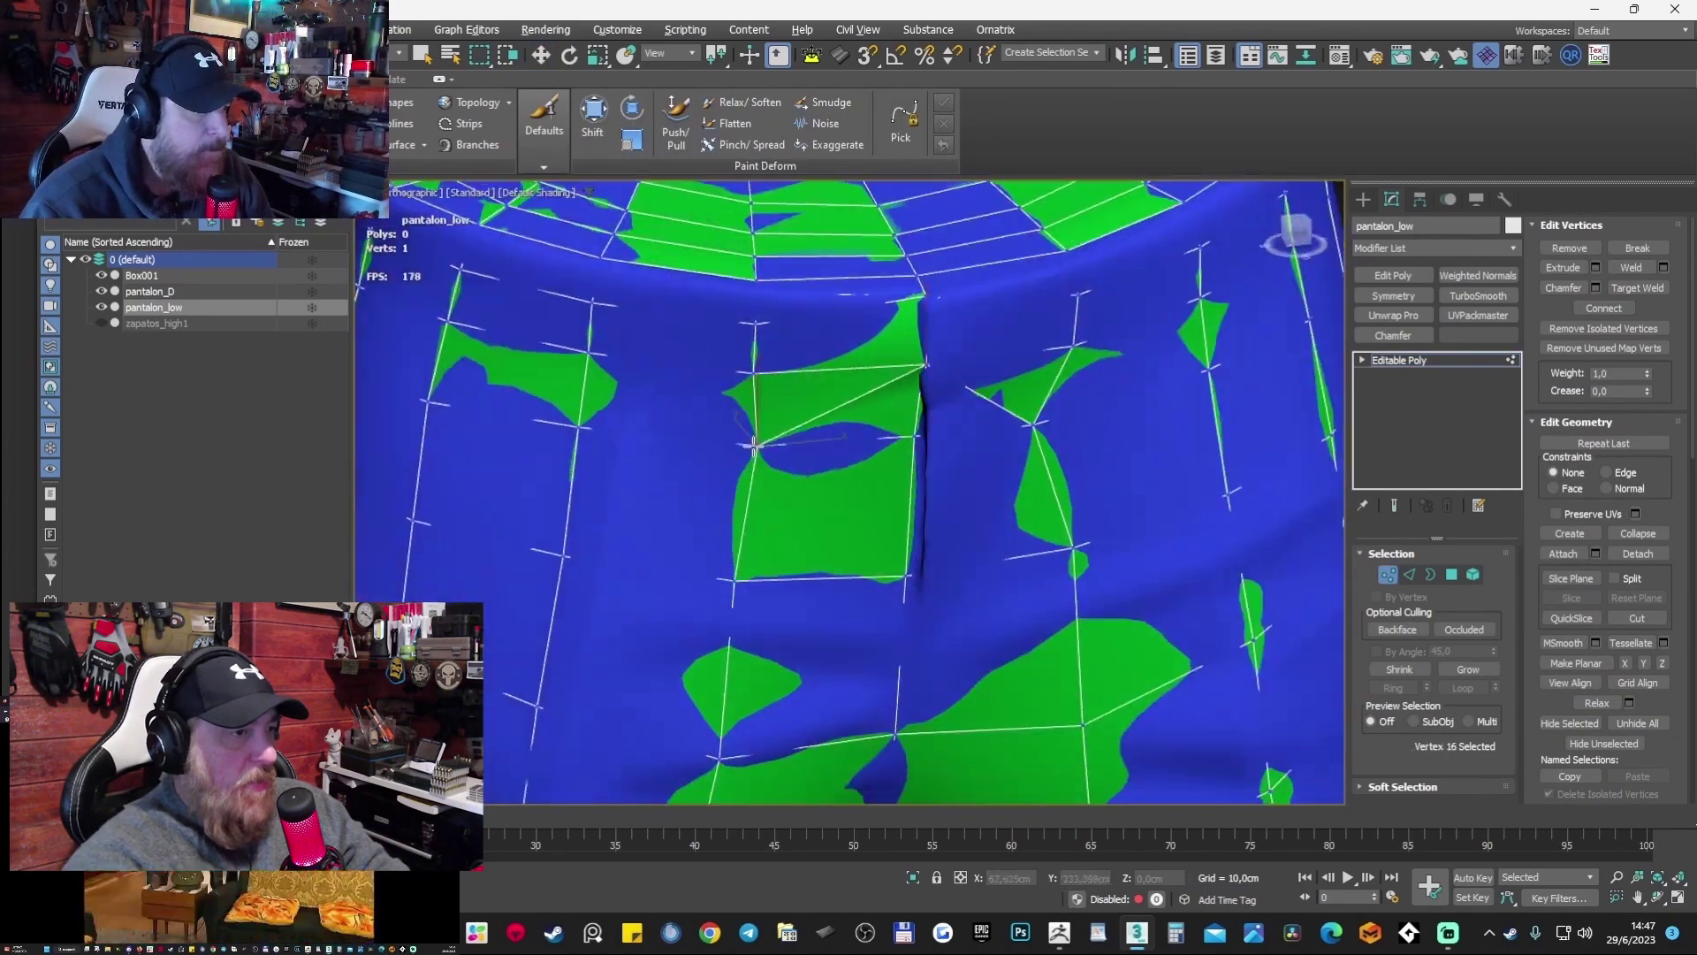
# Step: Select a front-fly vertex on pantalon_low and inspect the waistband from above and the sides
pyautogui.moveTo(873, 290)
pyautogui.keyDown('alt'); pyautogui.mouseDown(button='middle')
pyautogui.moveTo(1125, 431)
pyautogui.moveTo(892, 526)
pyautogui.mouseUp(button='middle'); pyautogui.keyUp('alt')
pyautogui.click(892, 526)
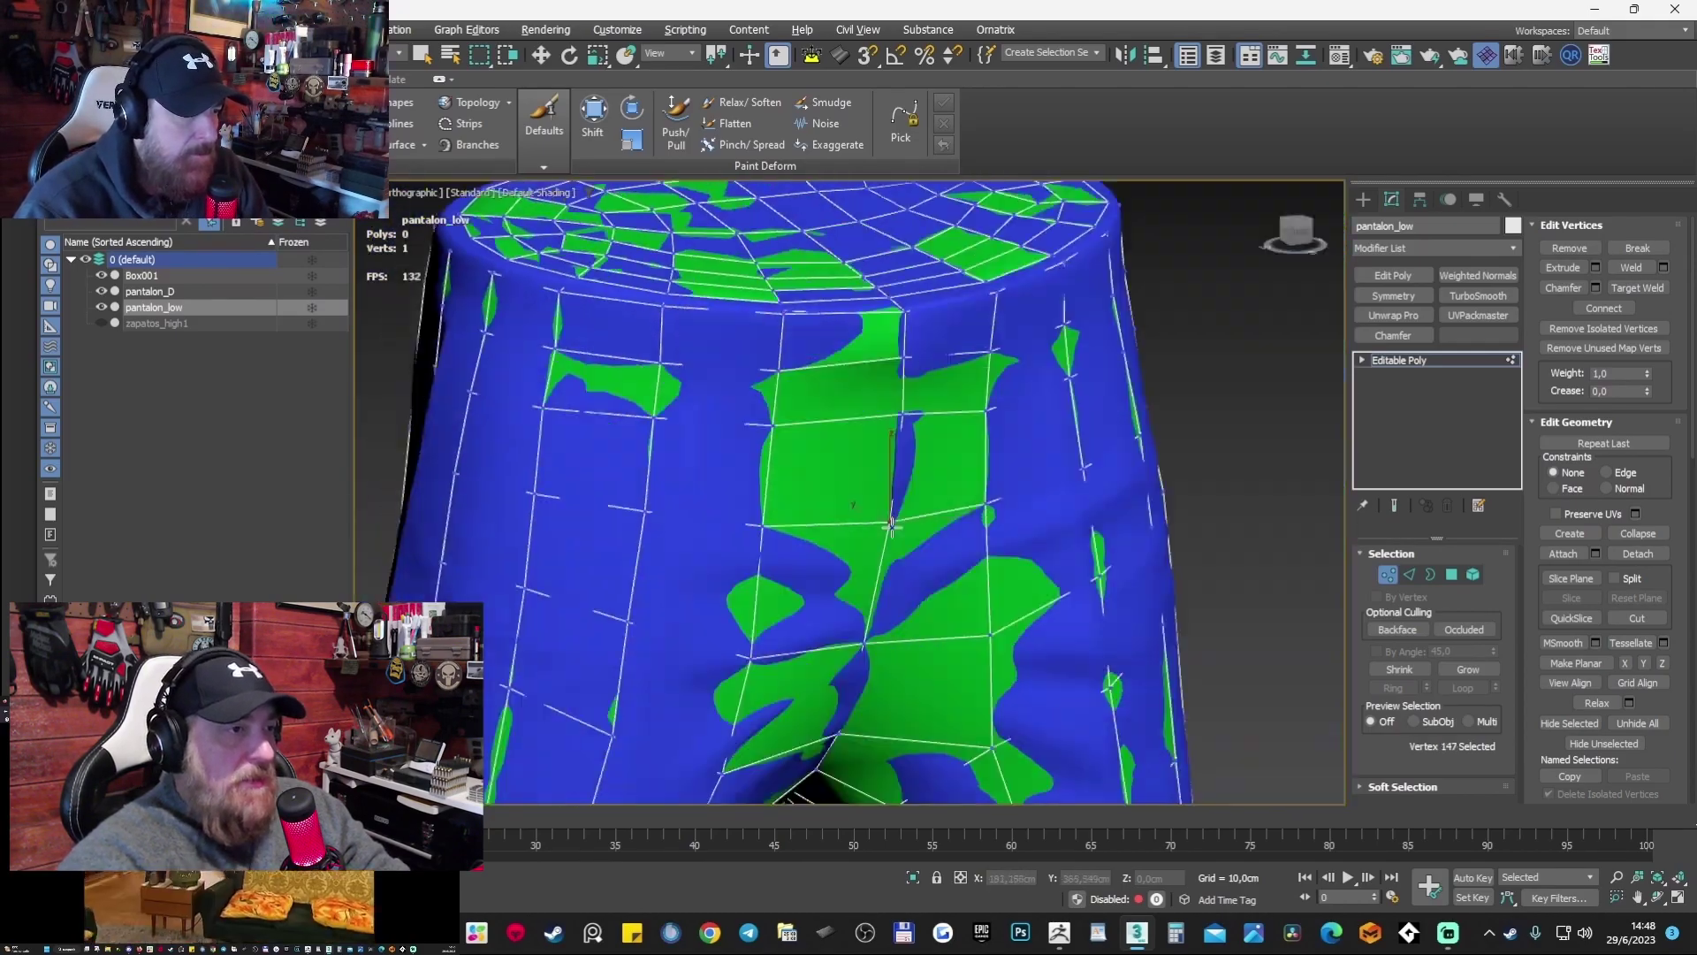
pyautogui.keyDown('alt'); pyautogui.moveTo(819, 455); pyautogui.dragTo(796, 484, button='middle'); pyautogui.keyUp('alt')
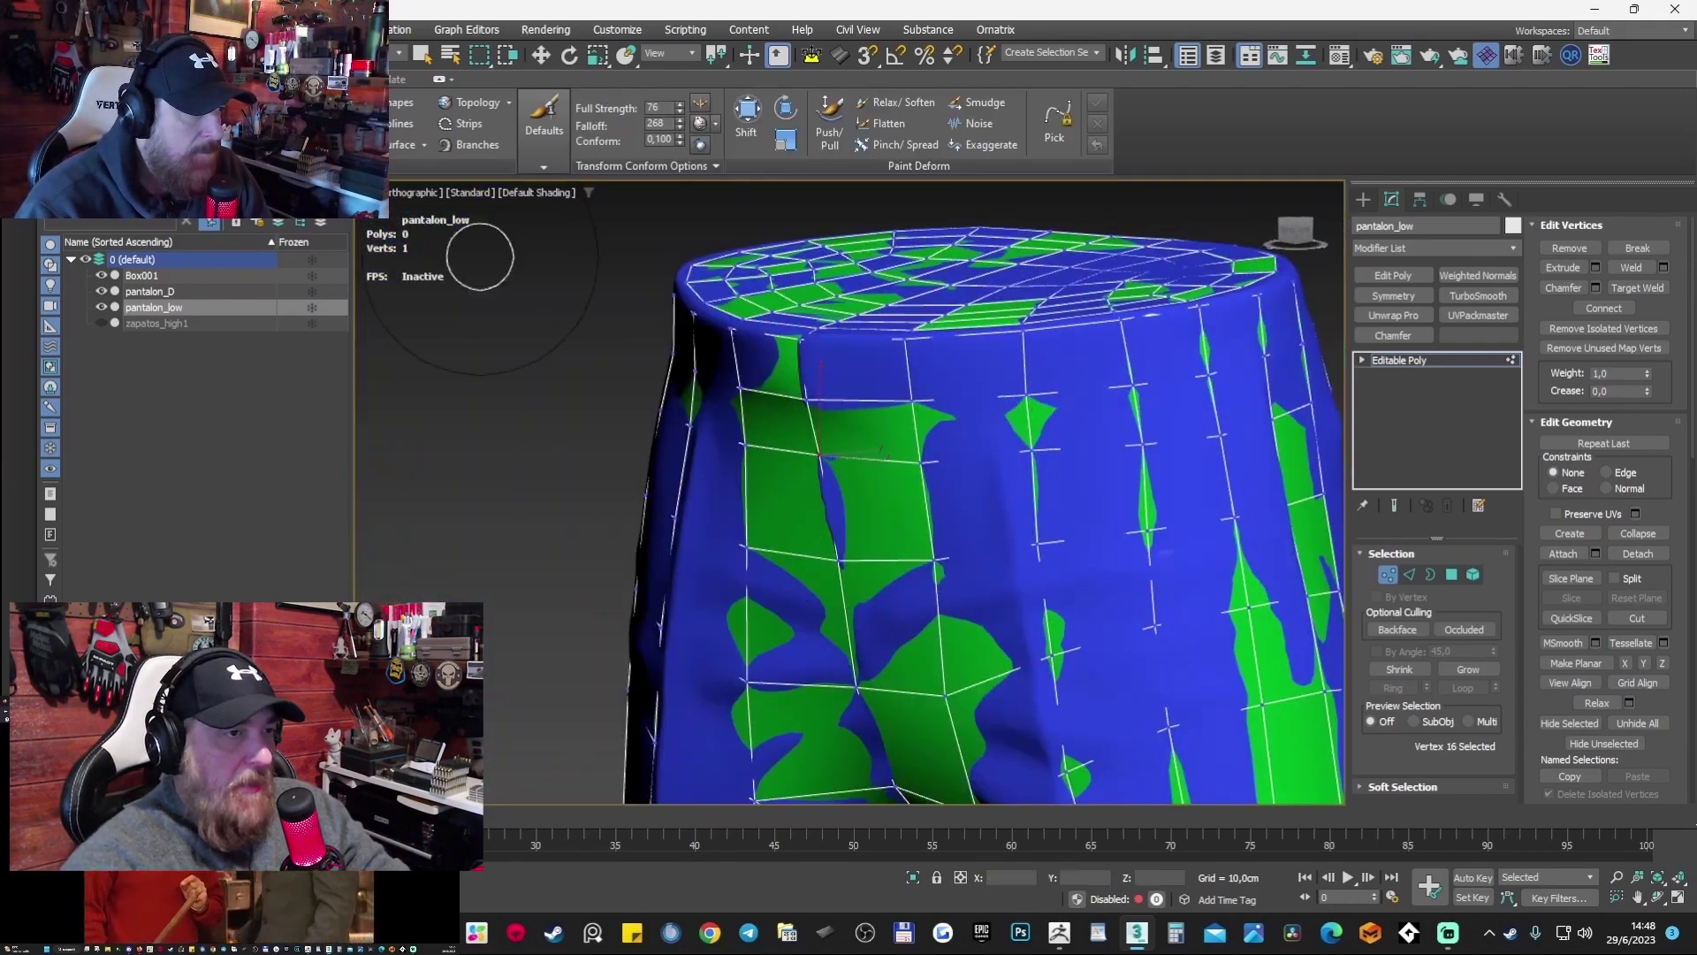
pyautogui.keyDown('alt'); pyautogui.moveTo(479, 257); pyautogui.dragTo(666, 435, button='middle'); pyautogui.keyUp('alt')
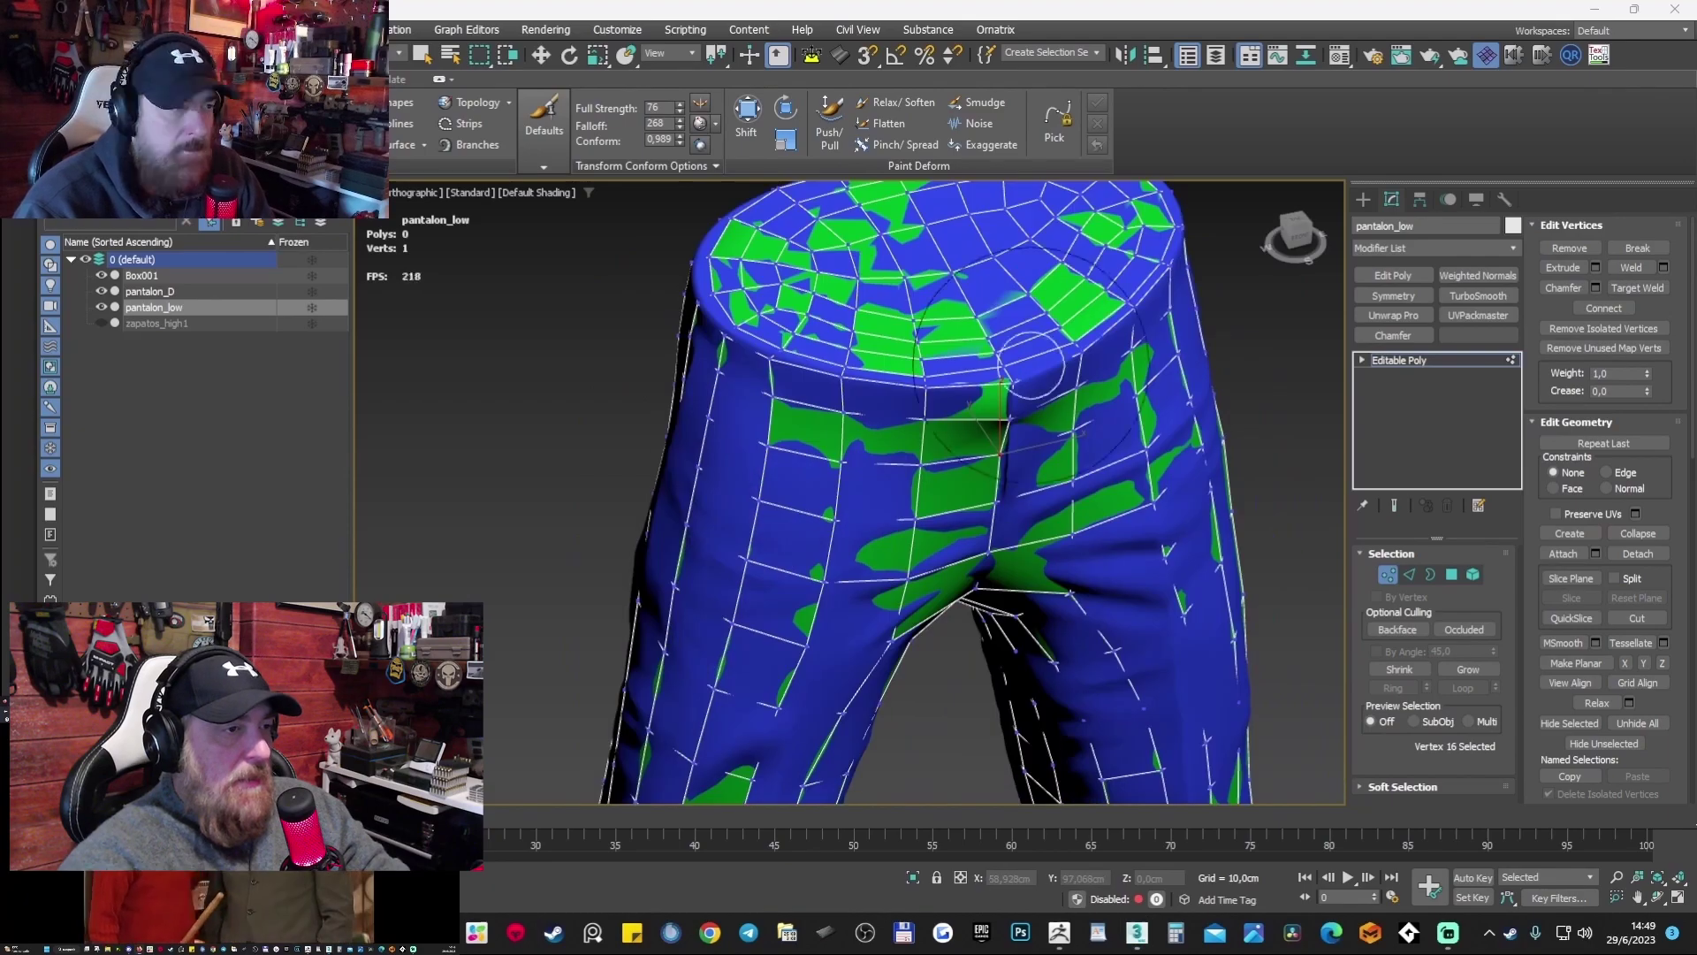
pyautogui.keyDown('alt'); pyautogui.moveTo(1031, 362); pyautogui.dragTo(819, 627, button='middle'); pyautogui.keyUp('alt')
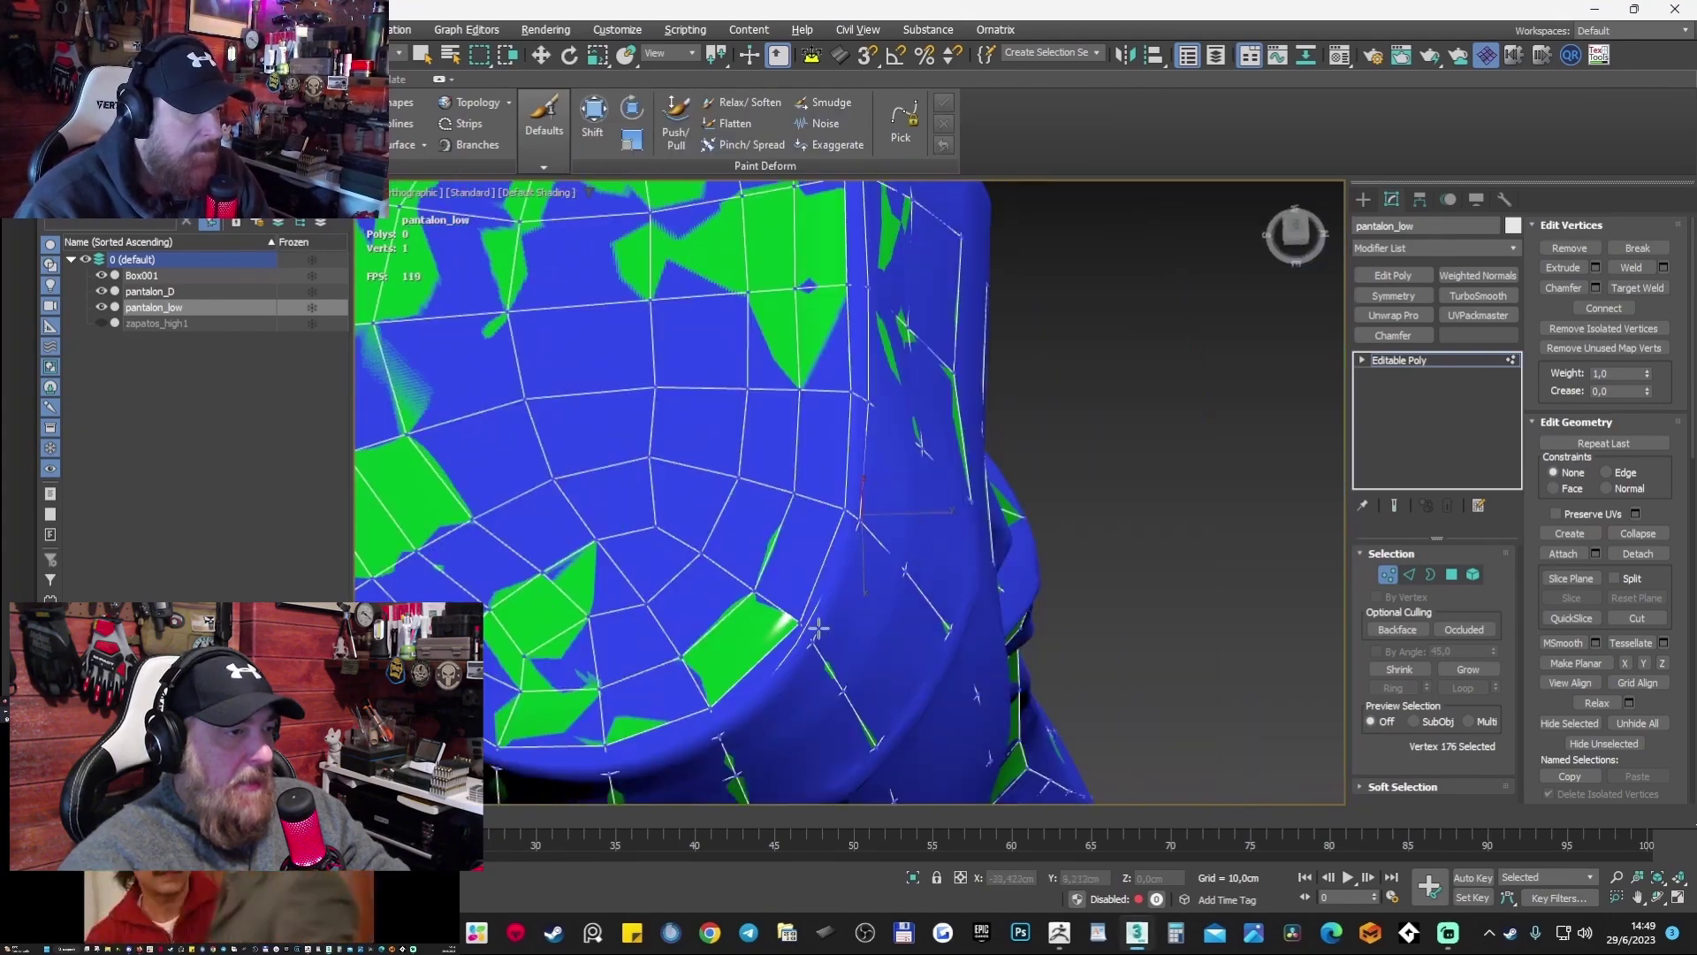
pyautogui.keyDown('alt'); pyautogui.moveTo(888, 557); pyautogui.dragTo(739, 584, button='middle'); pyautogui.keyUp('alt')
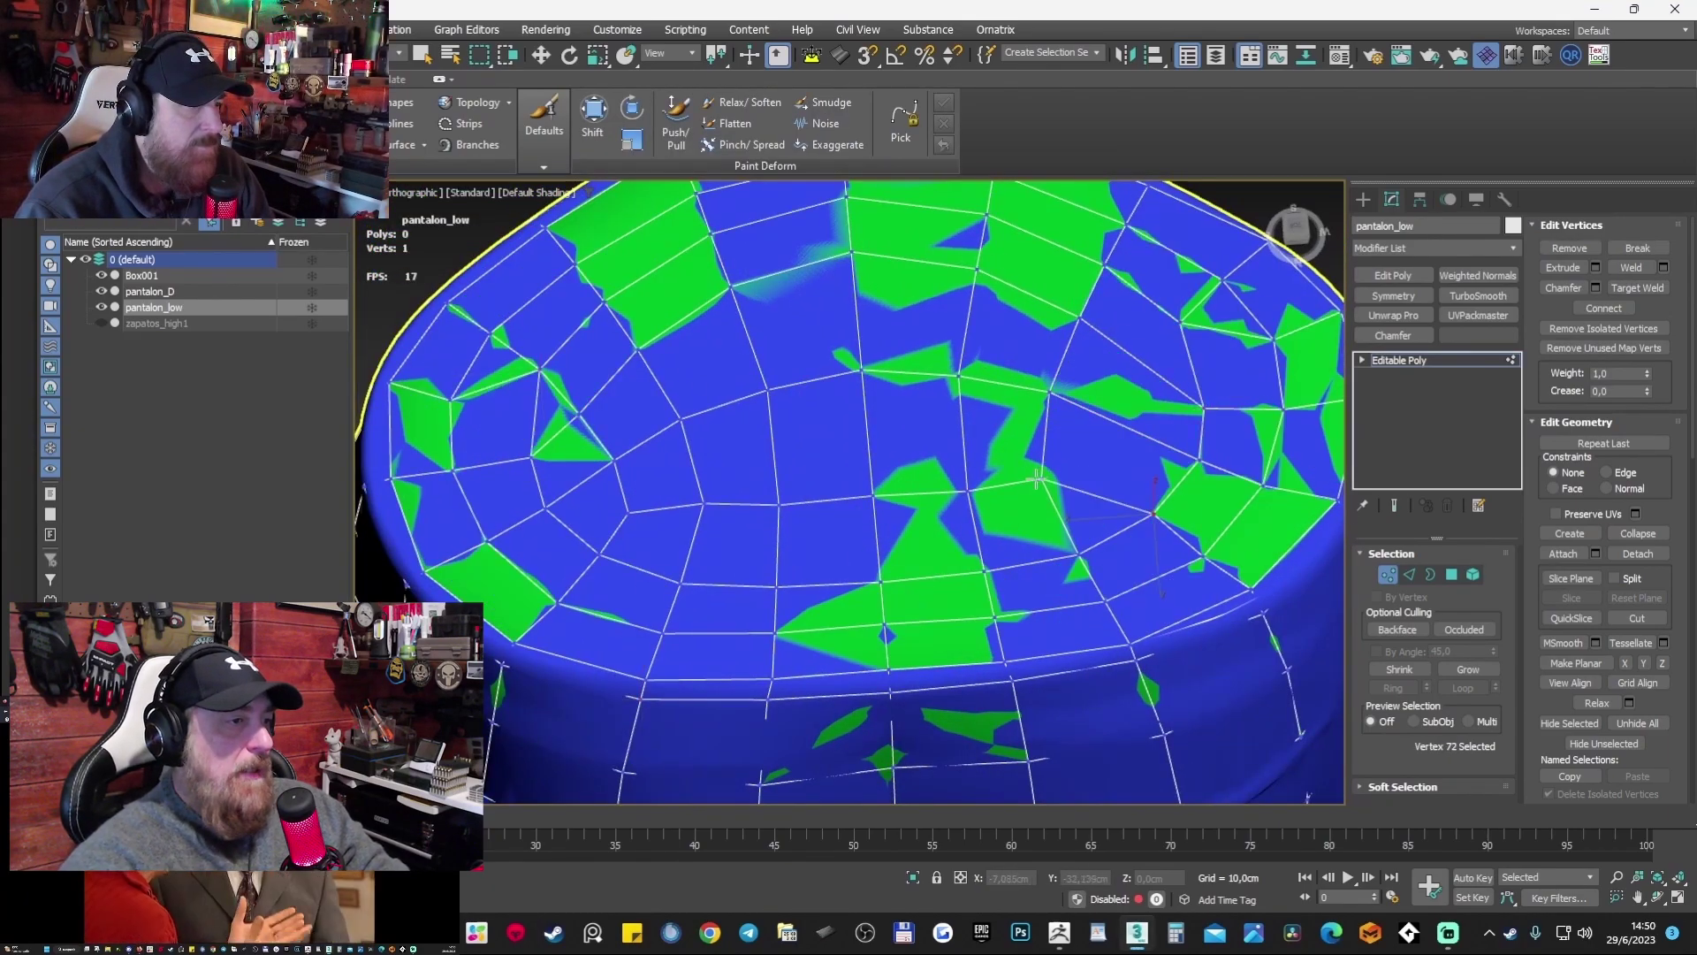
pyautogui.keyDown('alt'); pyautogui.moveTo(610, 453); pyautogui.dragTo(1002, 548, button='middle'); pyautogui.keyUp('alt')
# Step: Orbit around the trouser leg opening to examine it from the side, front and below
pyautogui.keyDown('alt'); pyautogui.moveTo(896, 549); pyautogui.dragTo(672, 555, button='middle'); pyautogui.keyUp('alt')
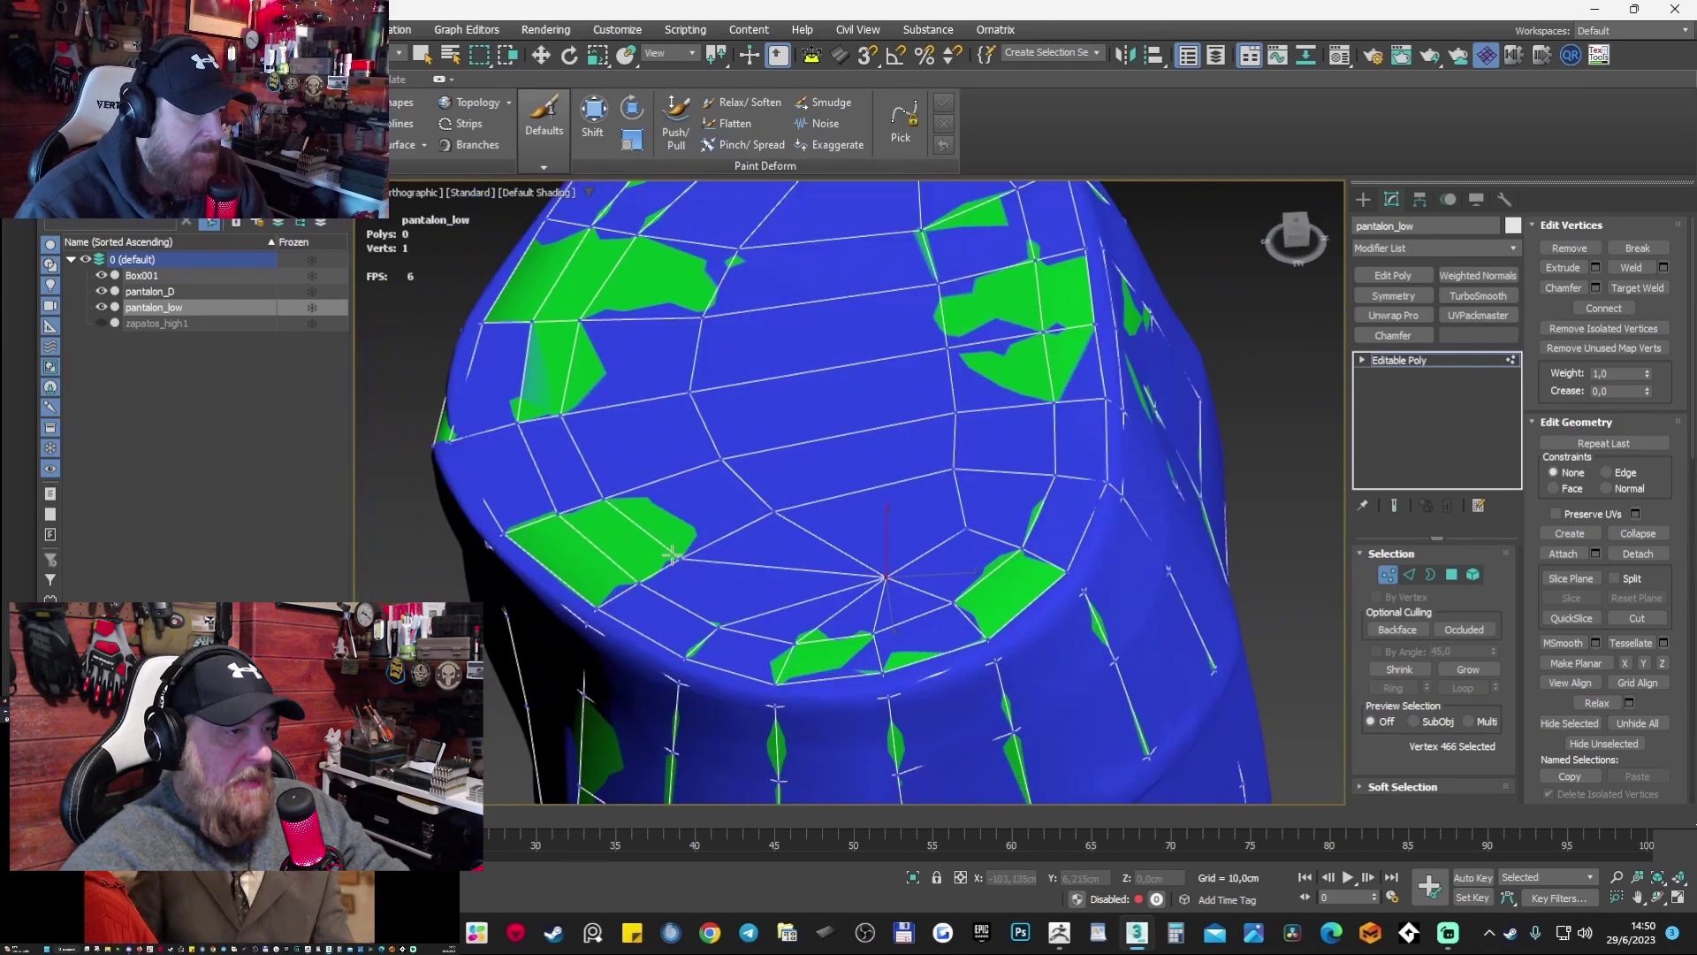
pyautogui.keyDown('alt'); pyautogui.moveTo(914, 494); pyautogui.dragTo(781, 316, button='middle'); pyautogui.keyUp('alt')
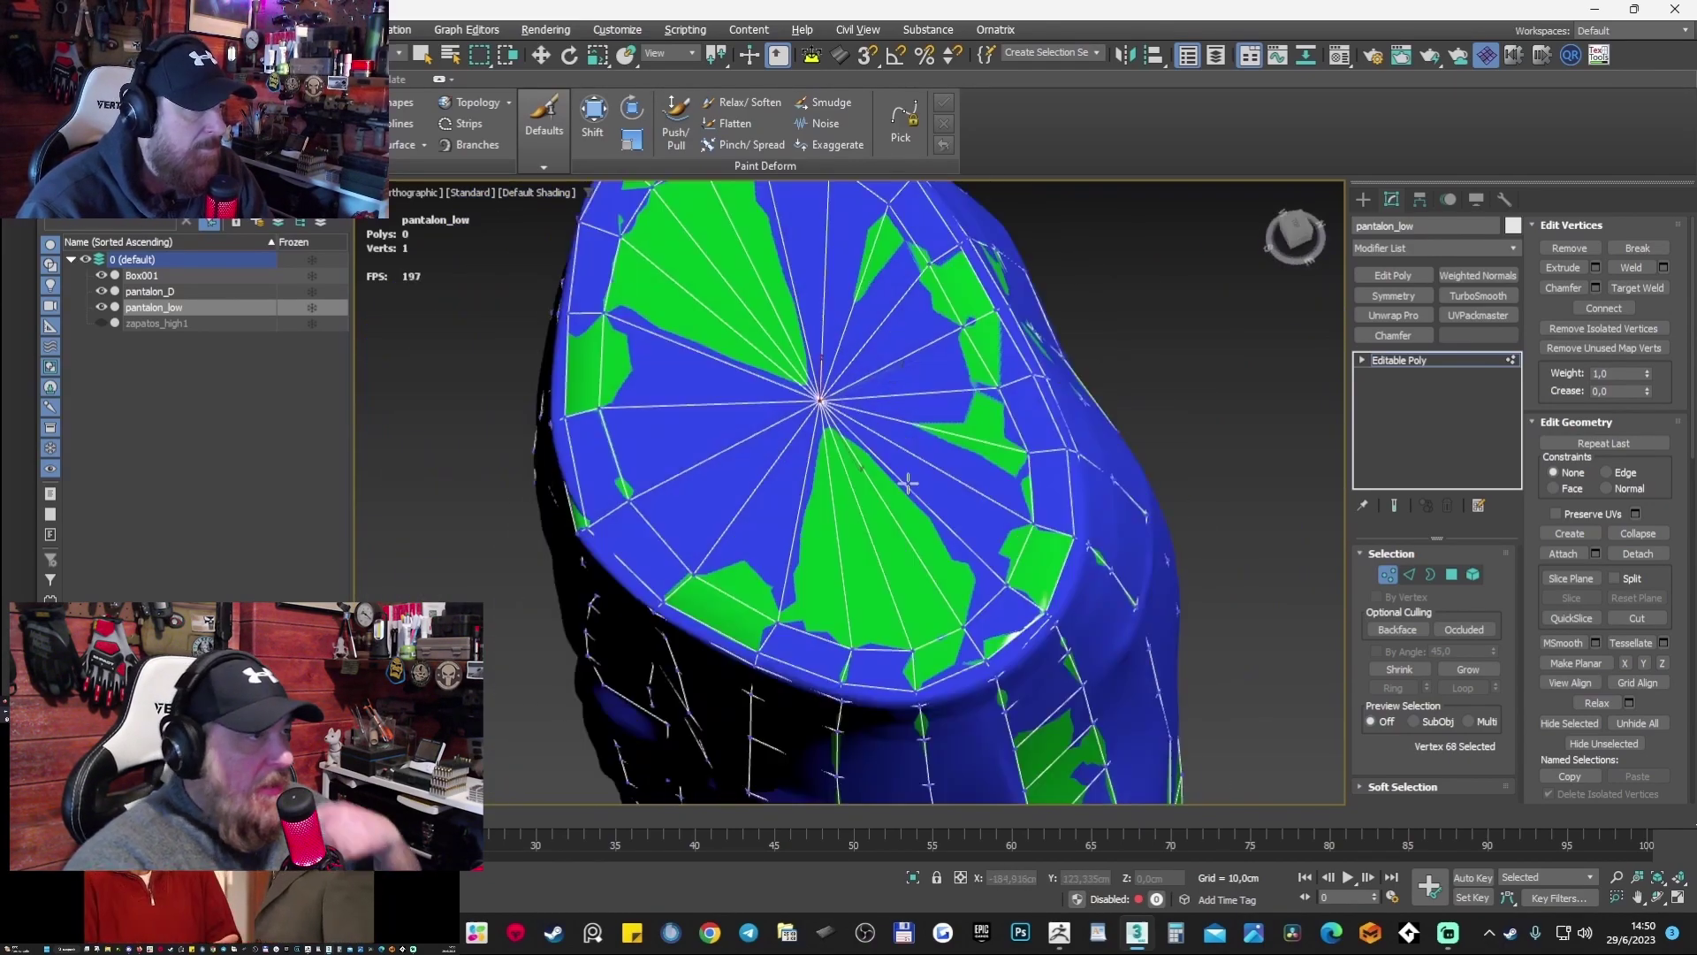
pyautogui.moveTo(908, 482)
pyautogui.keyDown('alt'); pyautogui.mouseDown(button='middle')
pyautogui.moveTo(1053, 534)
pyautogui.moveTo(778, 616)
pyautogui.moveTo(769, 557)
pyautogui.moveTo(734, 557)
pyautogui.moveTo(911, 521)
pyautogui.moveTo(804, 588)
pyautogui.mouseUp(button='middle'); pyautogui.keyUp('alt')
pyautogui.scroll(10, 849, 648)
pyautogui.moveTo(848, 648)
pyautogui.keyDown('alt'); pyautogui.mouseDown(button='middle')
pyautogui.moveTo(1072, 701)
pyautogui.moveTo(1009, 566)
pyautogui.mouseUp(button='middle'); pyautogui.keyUp('alt')
pyautogui.scroll(-5, 647, 598)
pyautogui.keyDown('alt'); pyautogui.moveTo(648, 598); pyautogui.dragTo(607, 731, button='middle'); pyautogui.keyUp('alt')
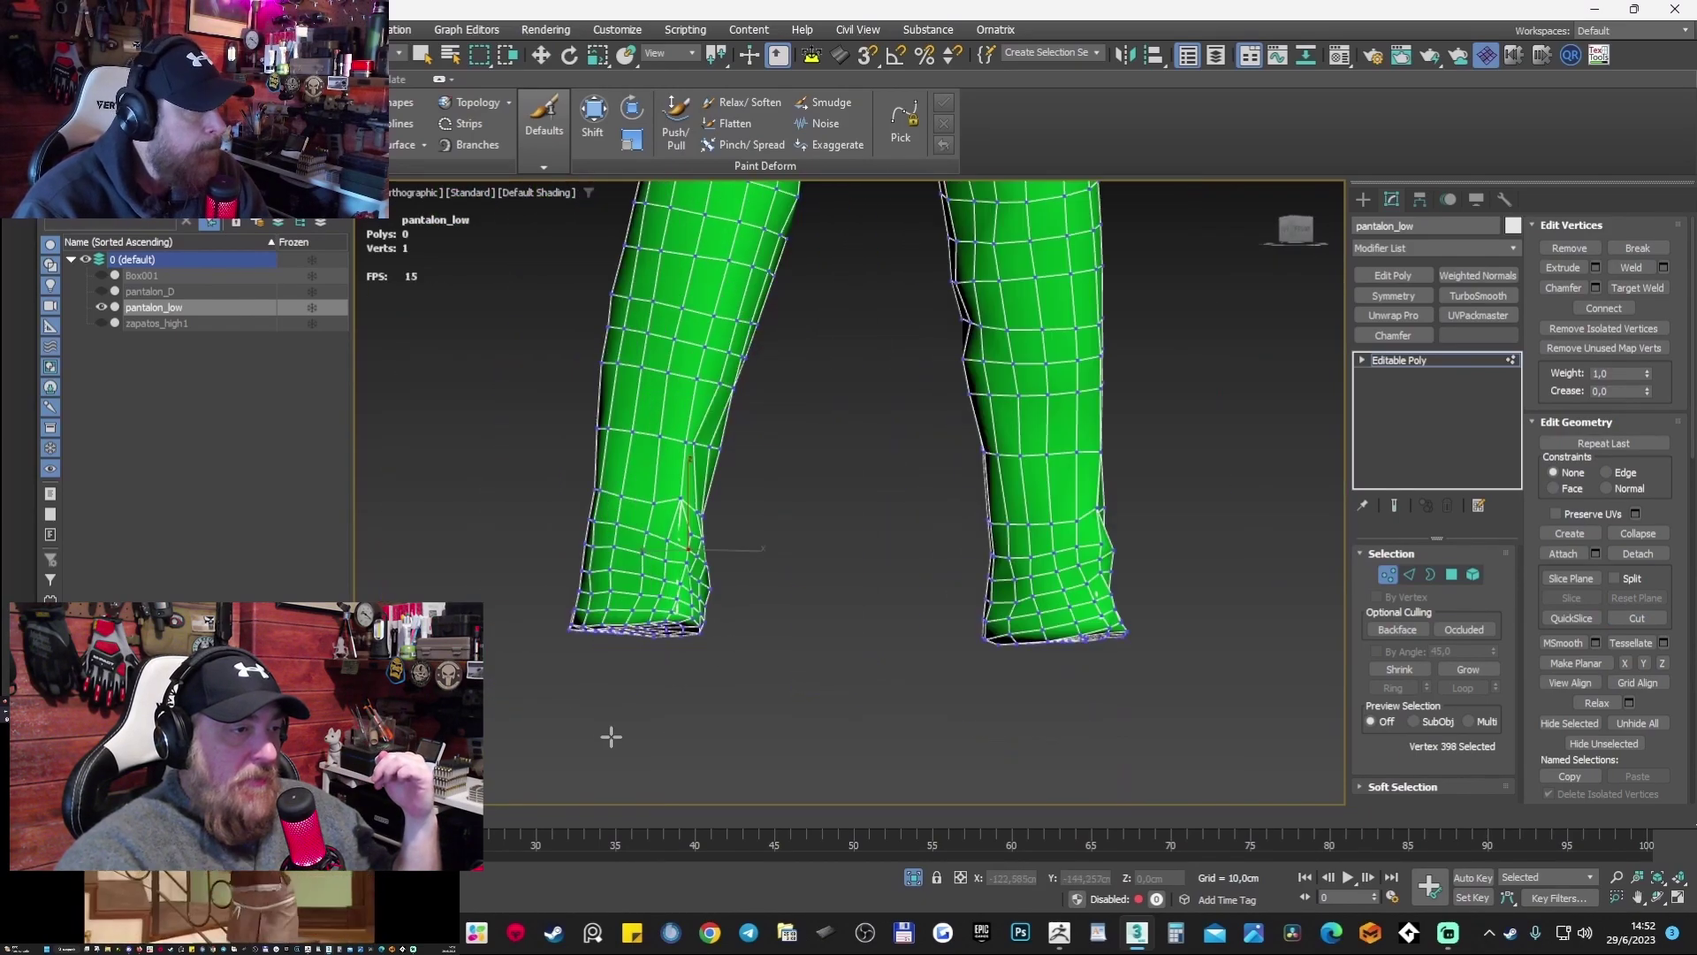
pyautogui.scroll(10, 909, 560)
pyautogui.moveTo(970, 517)
pyautogui.keyDown('alt'); pyautogui.mouseDown(button='middle')
pyautogui.moveTo(1110, 333)
pyautogui.moveTo(910, 504)
pyautogui.moveTo(870, 628)
pyautogui.moveTo(875, 525)
pyautogui.moveTo(1038, 561)
pyautogui.moveTo(973, 576)
pyautogui.moveTo(1027, 663)
pyautogui.moveTo(853, 498)
pyautogui.mouseUp(button='middle'); pyautogui.keyUp('alt')
# Step: Select the leg-bottom cap polygons, show pantalon_D for comparison, and pick a leg-side vertex
pyautogui.press('4')
pyautogui.click(1026, 663)
pyautogui.click(101, 291)
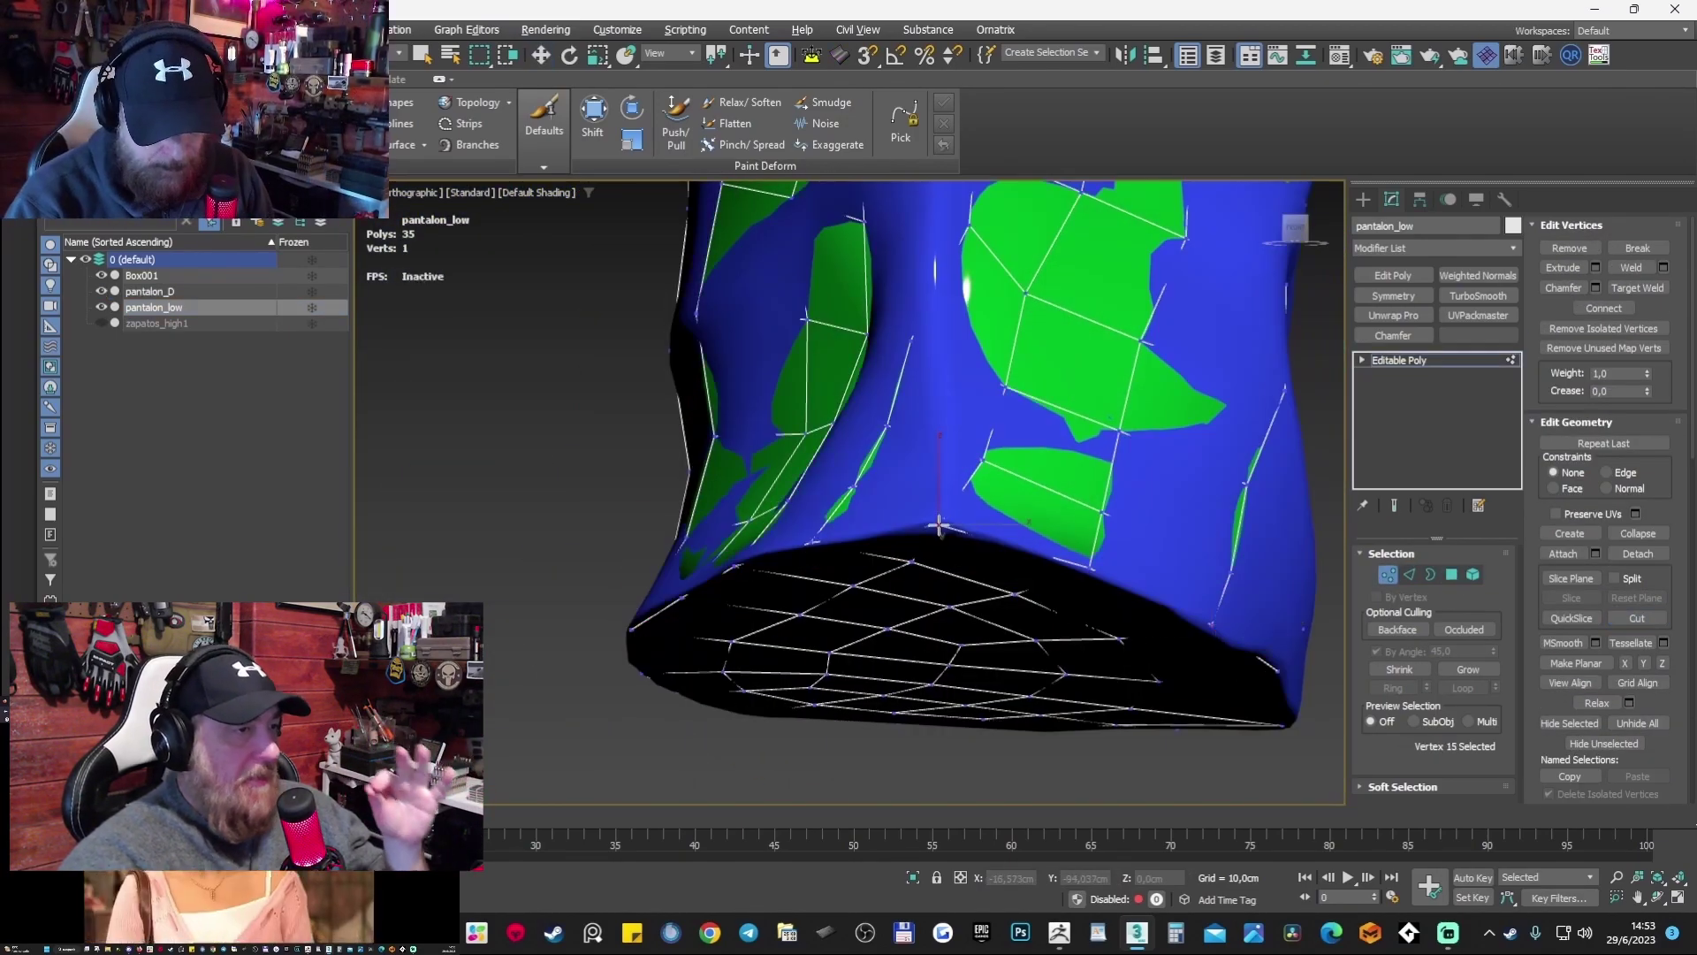
pyautogui.moveTo(1134, 637)
pyautogui.keyDown('alt'); pyautogui.mouseDown(button='middle')
pyautogui.moveTo(1137, 576)
pyautogui.moveTo(1230, 495)
pyautogui.mouseUp(button='middle'); pyautogui.keyUp('alt')
pyautogui.press('4')
pyautogui.moveTo(893, 374)
pyautogui.keyDown('alt'); pyautogui.mouseDown(button='middle')
pyautogui.moveTo(1223, 496)
pyautogui.moveTo(754, 428)
pyautogui.mouseUp(button='middle'); pyautogui.keyUp('alt')
pyautogui.press('1')
pyautogui.click(1153, 451)
# Step: Pick a vertex near the foot, select all trouser polygons, then return to vertex mode
pyautogui.scroll(-5, 1205, 587)
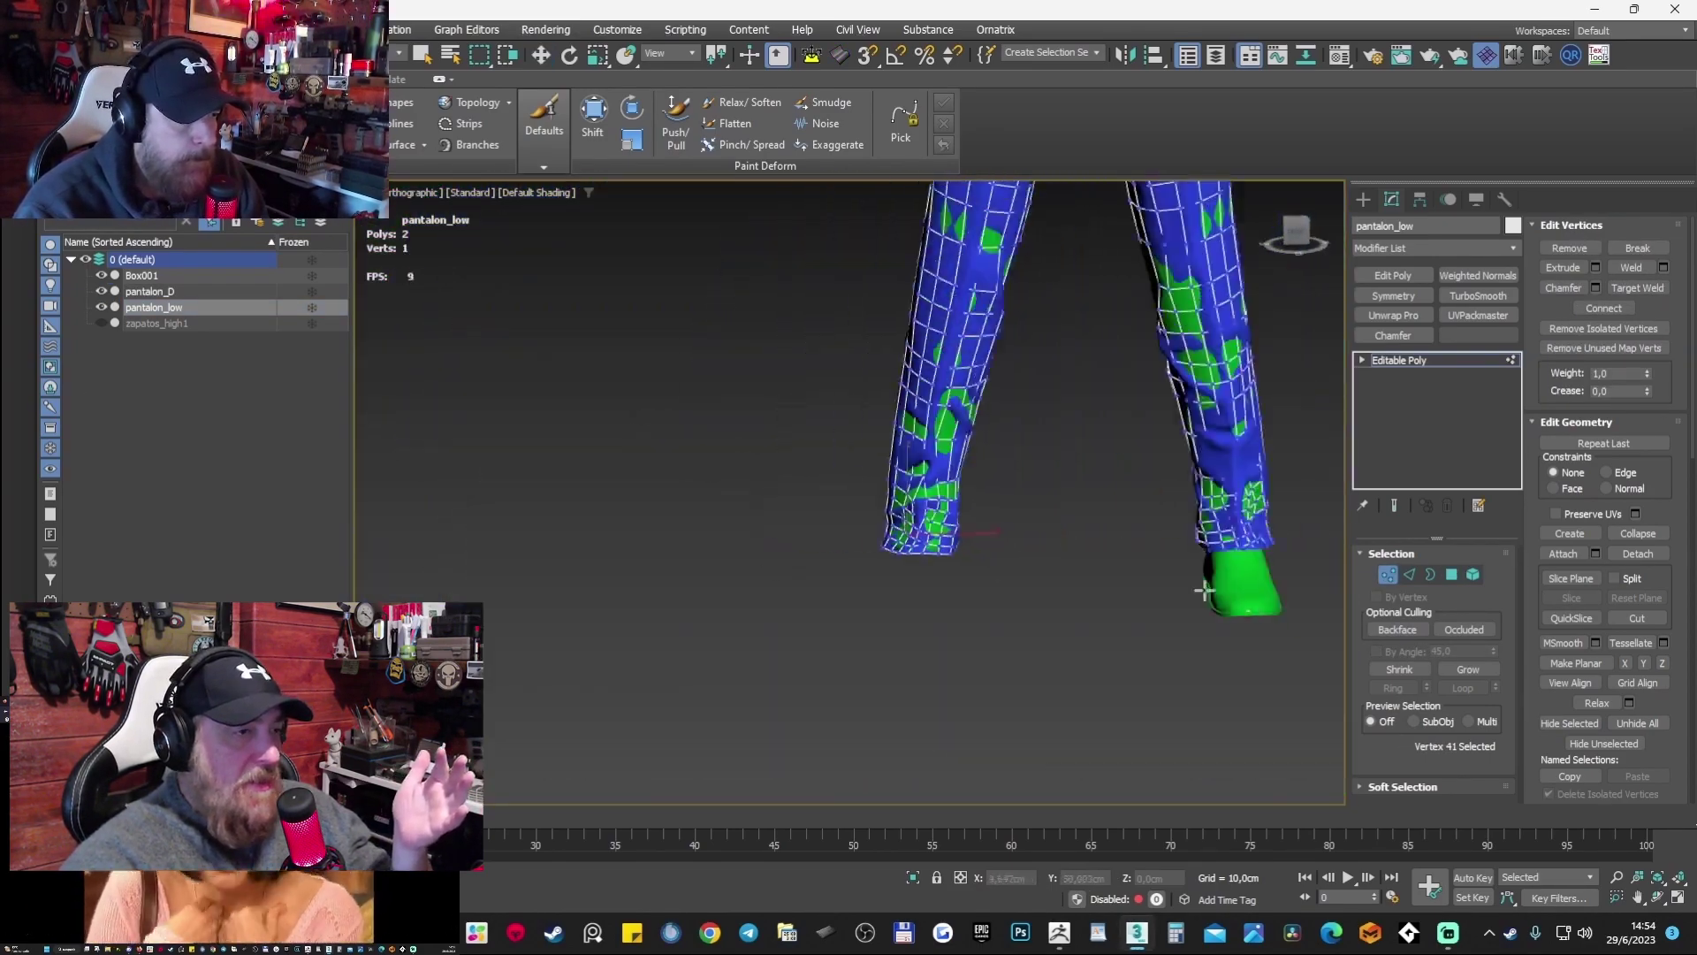
pyautogui.scroll(8, 1205, 587)
pyautogui.click(1023, 430)
pyautogui.press('w')
pyautogui.press('4')
pyautogui.hotkey('ctrl', 'a')
pyautogui.keyDown('alt'); pyautogui.moveTo(1282, 650); pyautogui.dragTo(1101, 655, button='middle'); pyautogui.keyUp('alt')
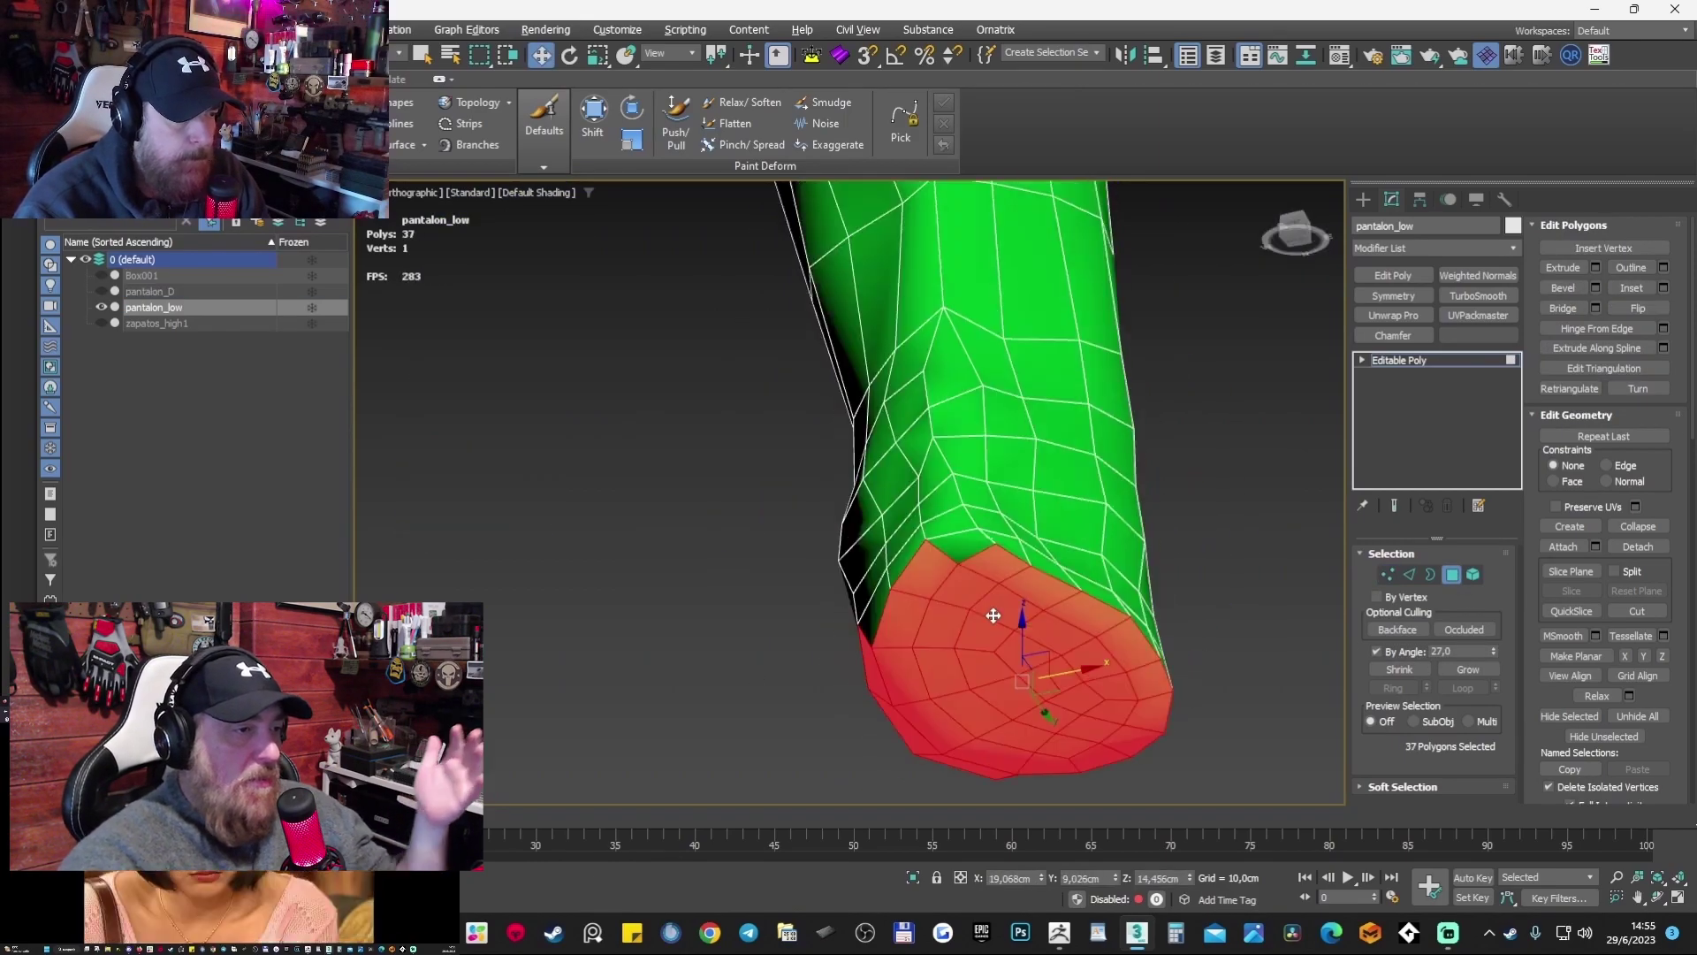
pyautogui.press('1')
# Step: Select vertices along one trouser leg hem, clearing and reselecting to find the right ones
pyautogui.scroll(-3, 1031, 652)
pyautogui.click(1244, 586)
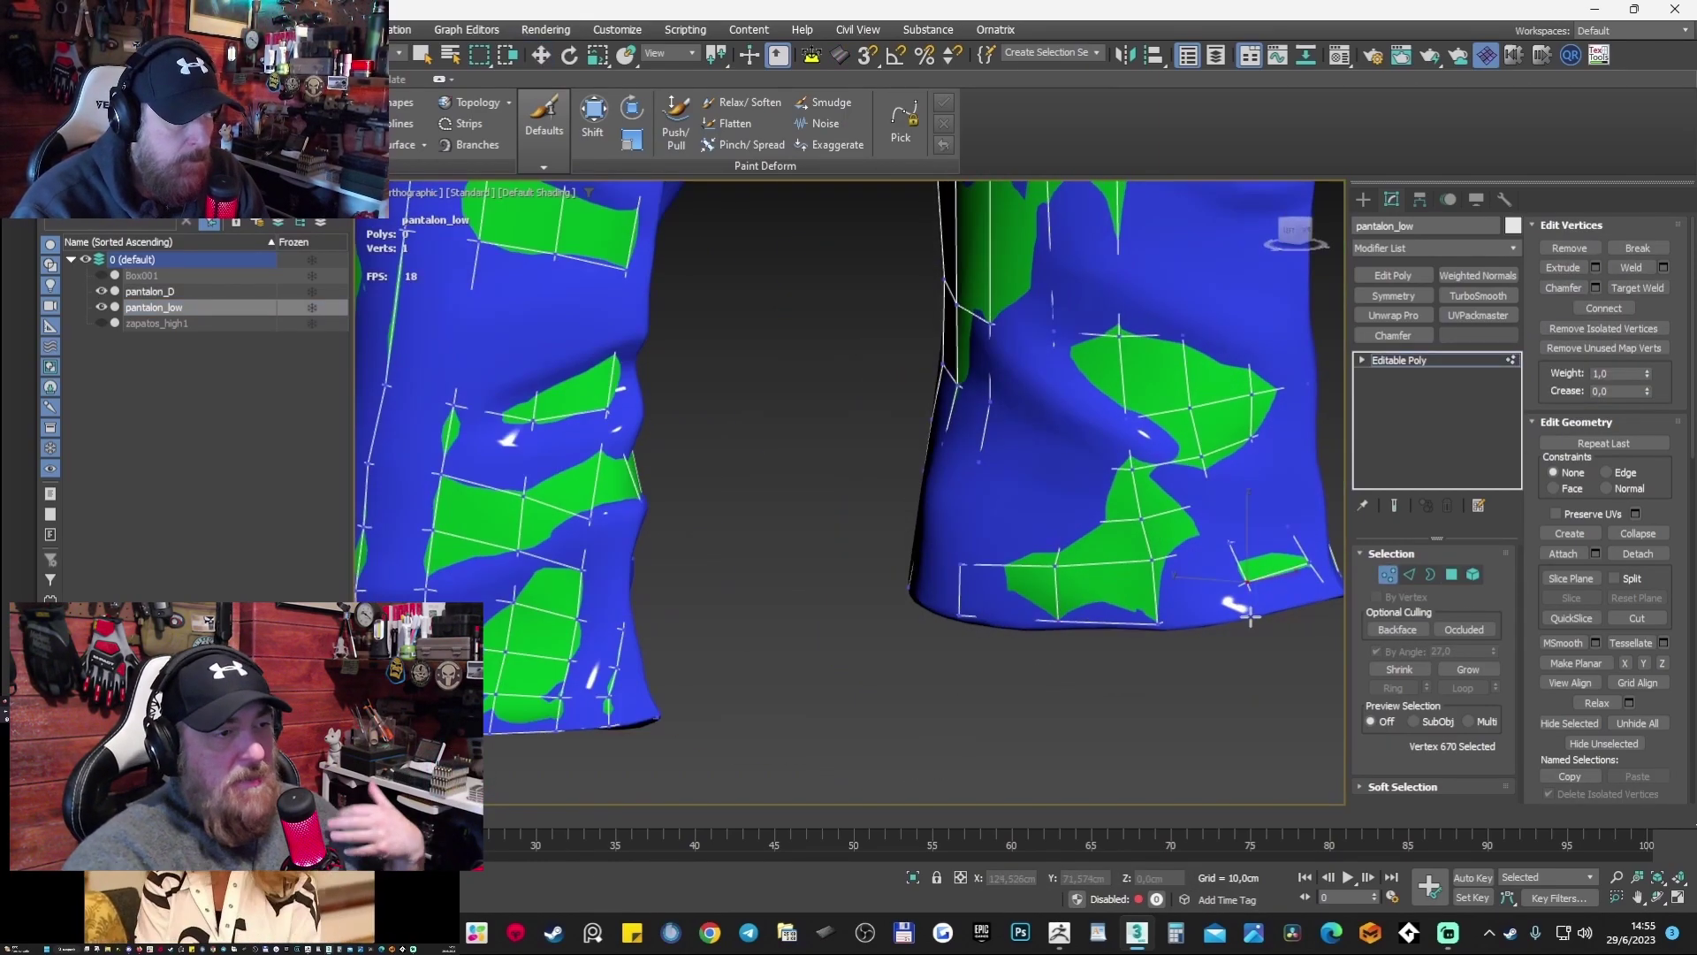
pyautogui.scroll(4, 1149, 623)
pyautogui.keyDown('alt'); pyautogui.moveTo(1060, 625); pyautogui.dragTo(1099, 625, button='middle'); pyautogui.keyUp('alt')
pyautogui.keyDown('ctrl'); pyautogui.click(1067, 540); pyautogui.keyUp('ctrl')
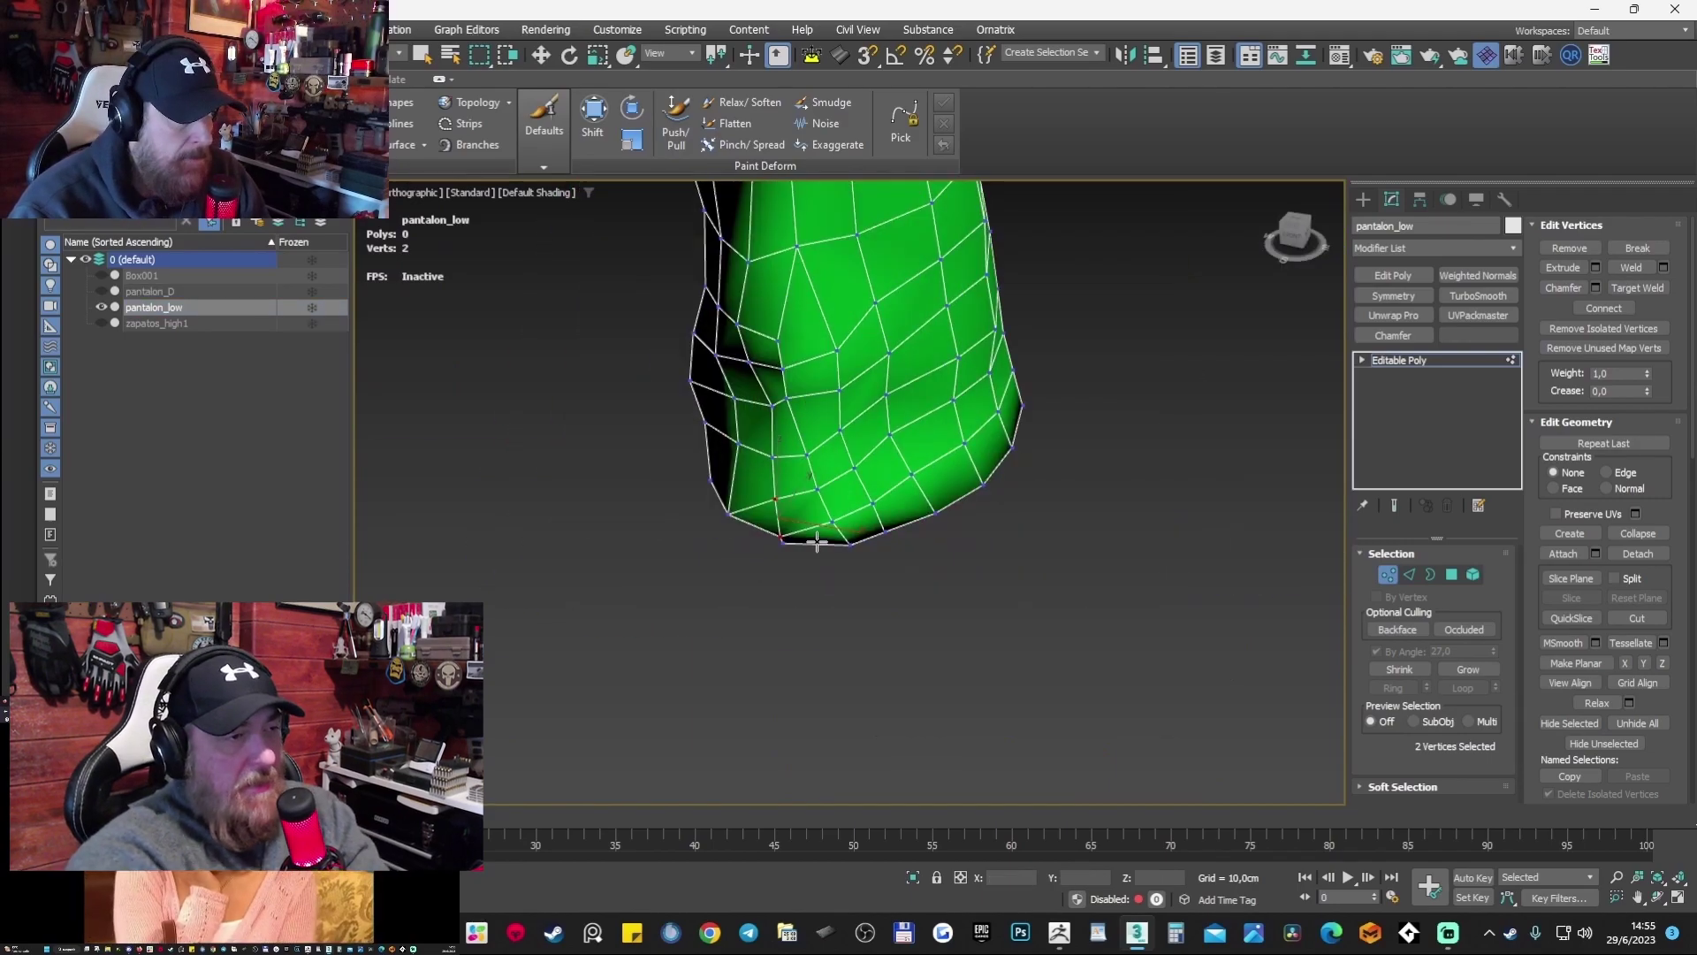
pyautogui.scroll(-3, 530, 495)
pyautogui.click(698, 576)
pyautogui.scroll(3, 884, 531)
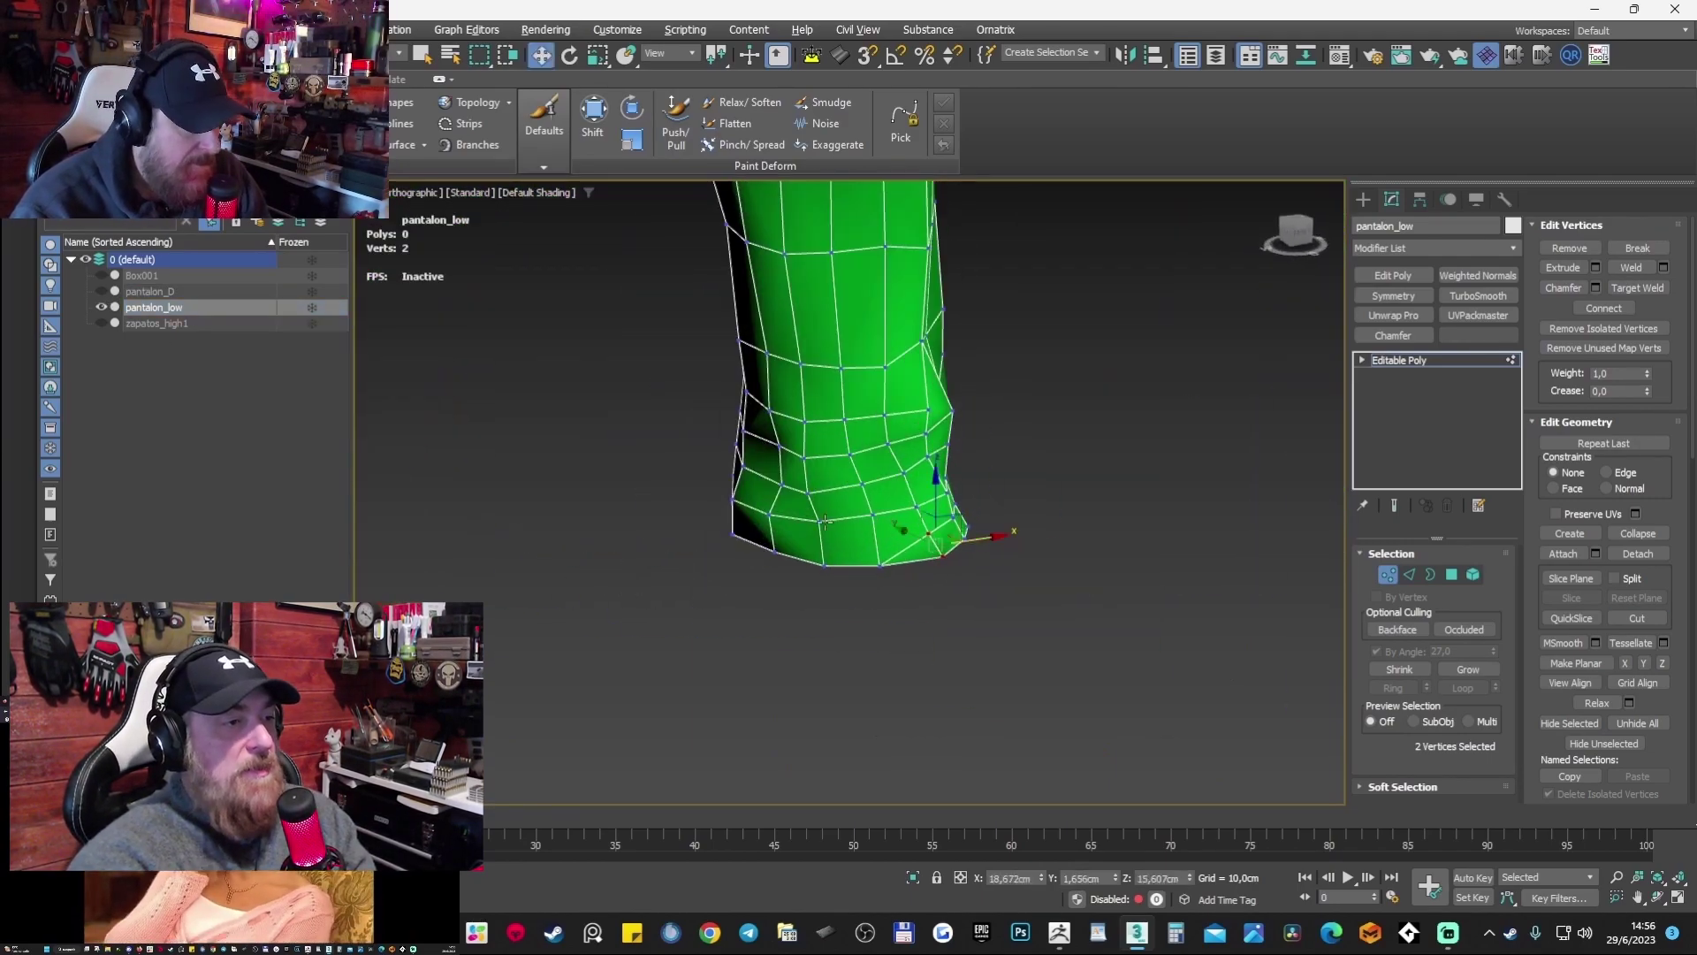
pyautogui.scroll(3, 877, 611)
pyautogui.click(877, 611)
# Step: Unhide pantalon_D, enable See-Through, and move hem vertices onto the high-poly trousers
pyautogui.click(100, 290)
pyautogui.moveTo(795, 574)
pyautogui.keyDown('alt'); pyautogui.mouseDown(button='middle')
pyautogui.moveTo(723, 630)
pyautogui.moveTo(1016, 606)
pyautogui.mouseUp(button='middle'); pyautogui.keyUp('alt')
pyautogui.hotkey('alt', 'x')
pyautogui.press('w')
pyautogui.scroll(3, 1155, 666)
pyautogui.click(909, 580)
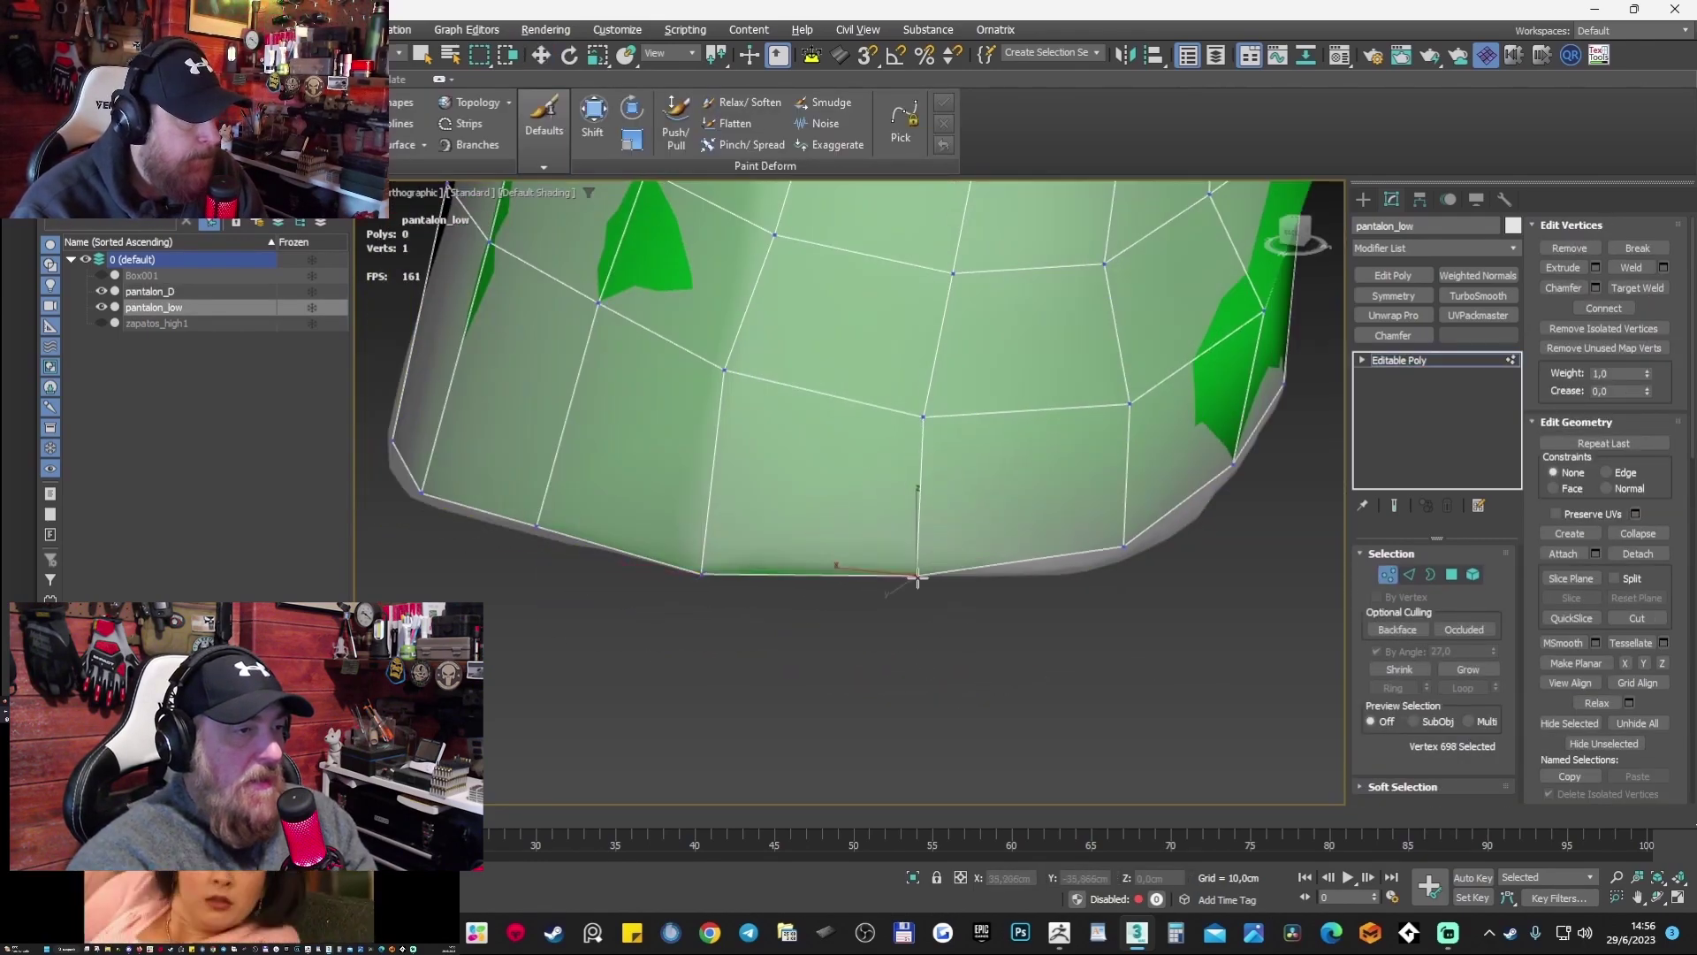
pyautogui.moveTo(910, 580)
pyautogui.keyDown('alt'); pyautogui.mouseDown(button='middle')
pyautogui.moveTo(1063, 581)
pyautogui.moveTo(956, 520)
pyautogui.mouseUp(button='middle'); pyautogui.keyUp('alt')
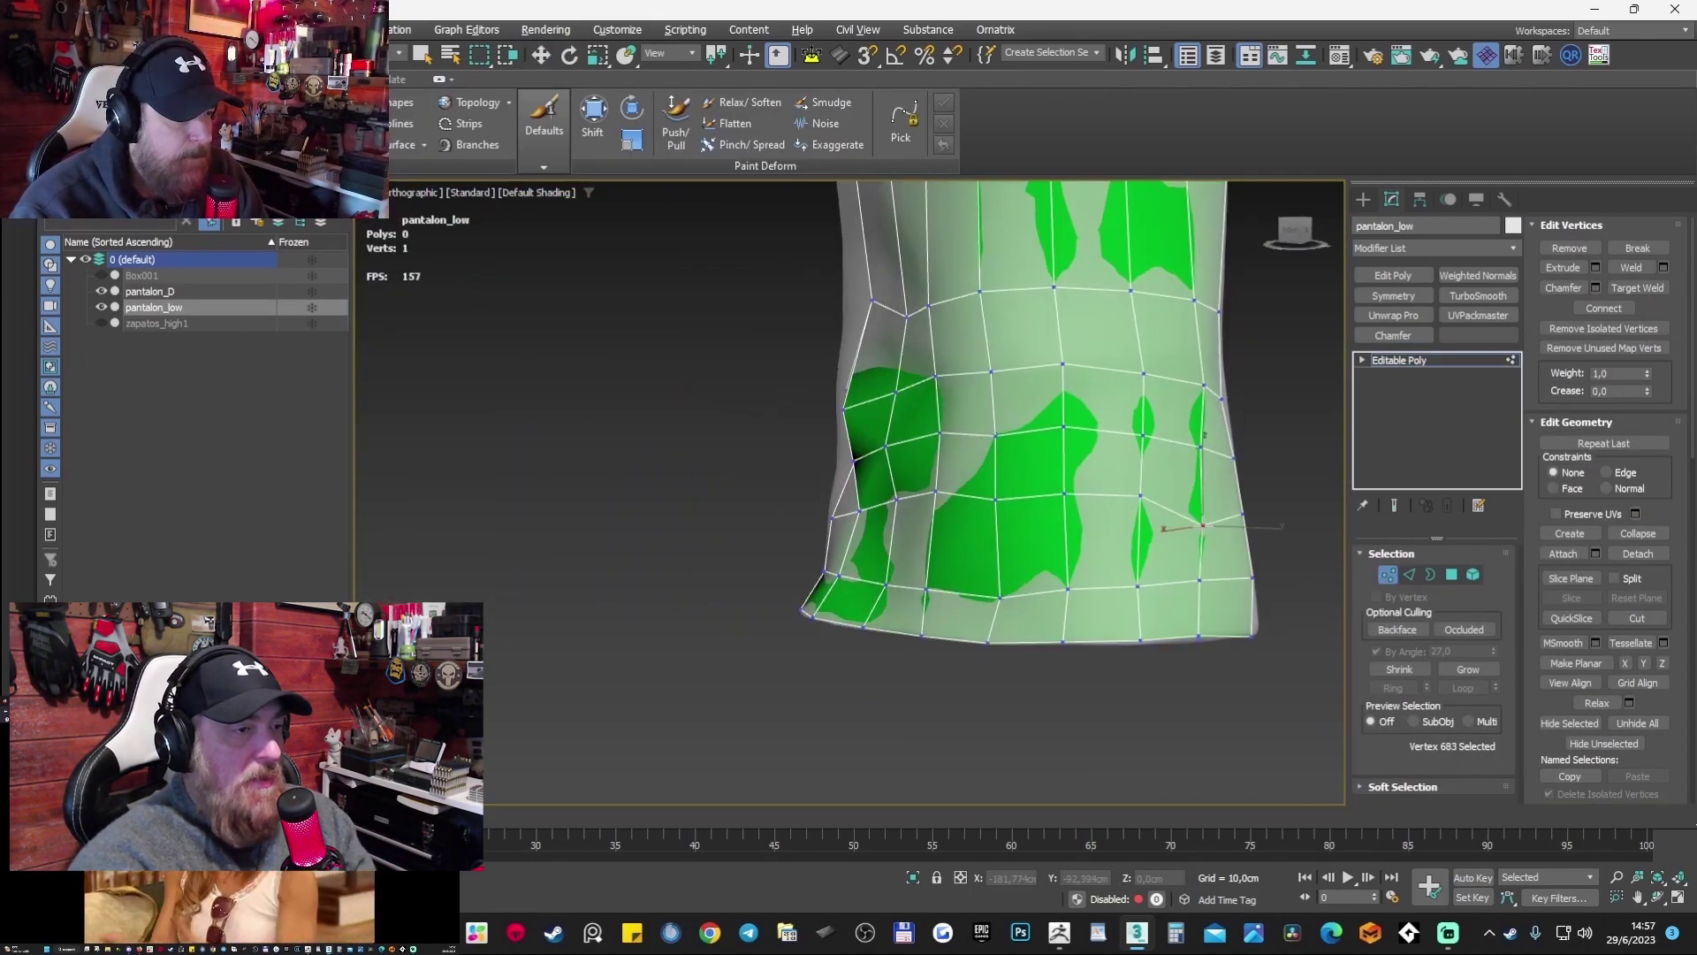
pyautogui.click(956, 520)
pyautogui.scroll(-3, 1016, 451)
pyautogui.keyDown('alt'); pyautogui.moveTo(1016, 452); pyautogui.dragTo(766, 560, button='middle'); pyautogui.keyUp('alt')
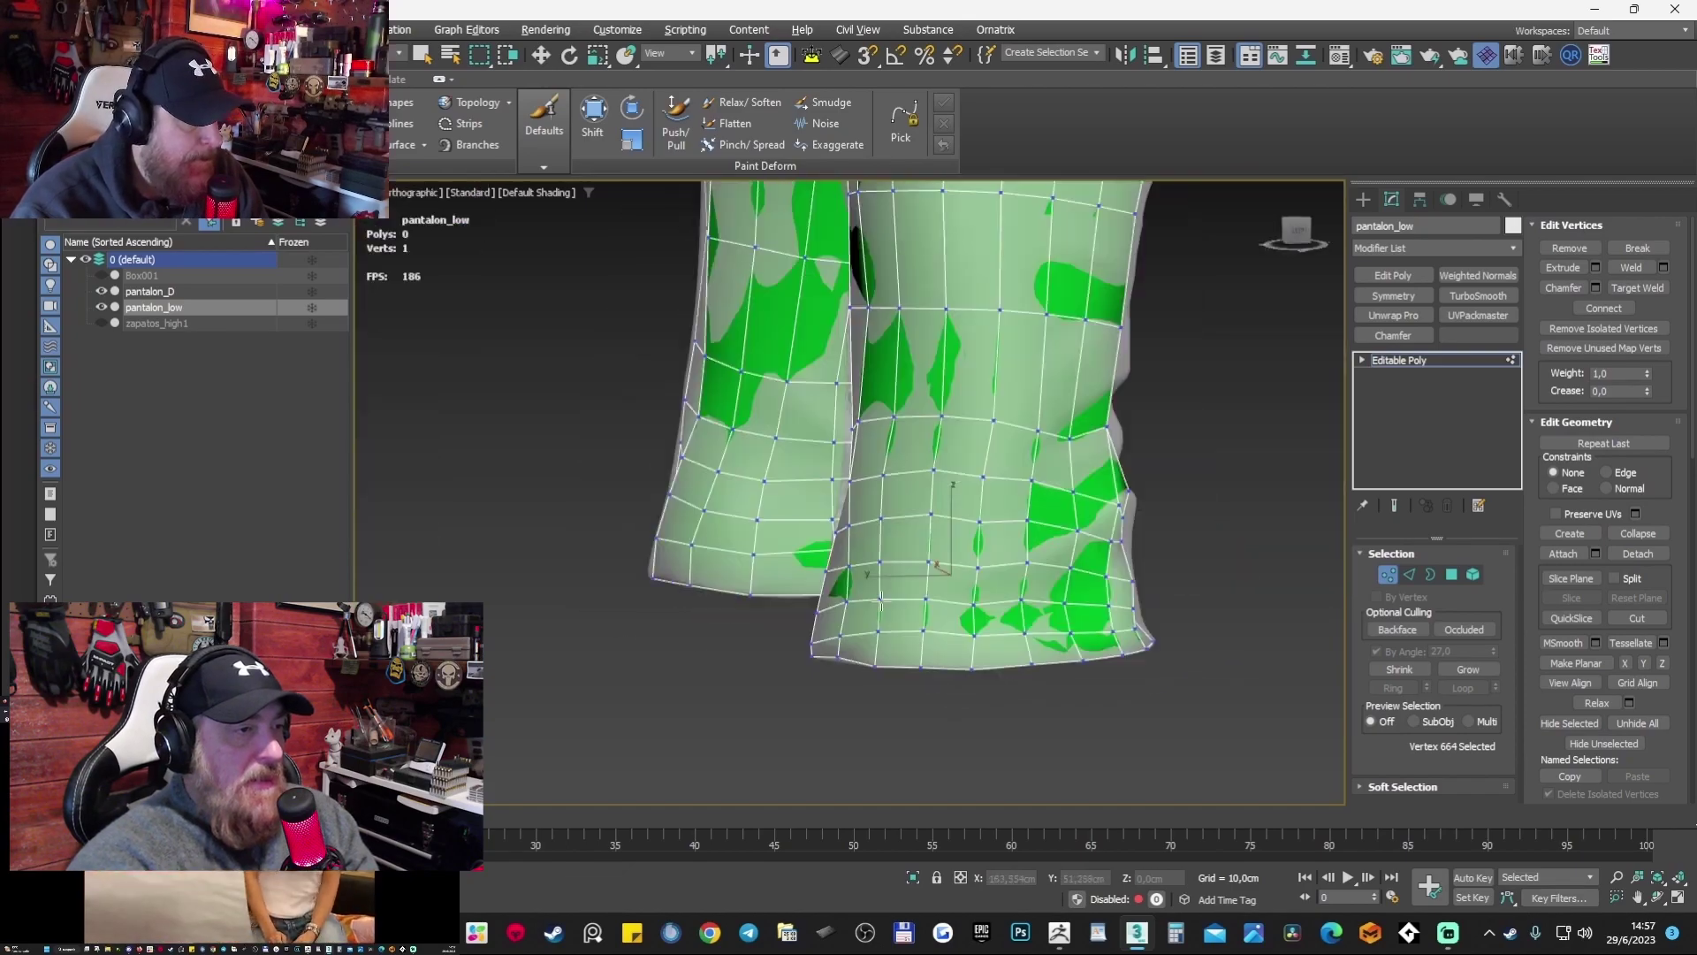
pyautogui.scroll(5, 952, 576)
# Step: Cut new edges into the leg mesh, select the leg's open border, then switch to Edge mode
pyautogui.hotkey('alt', 'c')
pyautogui.moveTo(952, 575)
pyautogui.keyDown('alt'); pyautogui.mouseDown(button='middle')
pyautogui.moveTo(1220, 576)
pyautogui.moveTo(725, 484)
pyautogui.mouseUp(button='middle'); pyautogui.keyUp('alt')
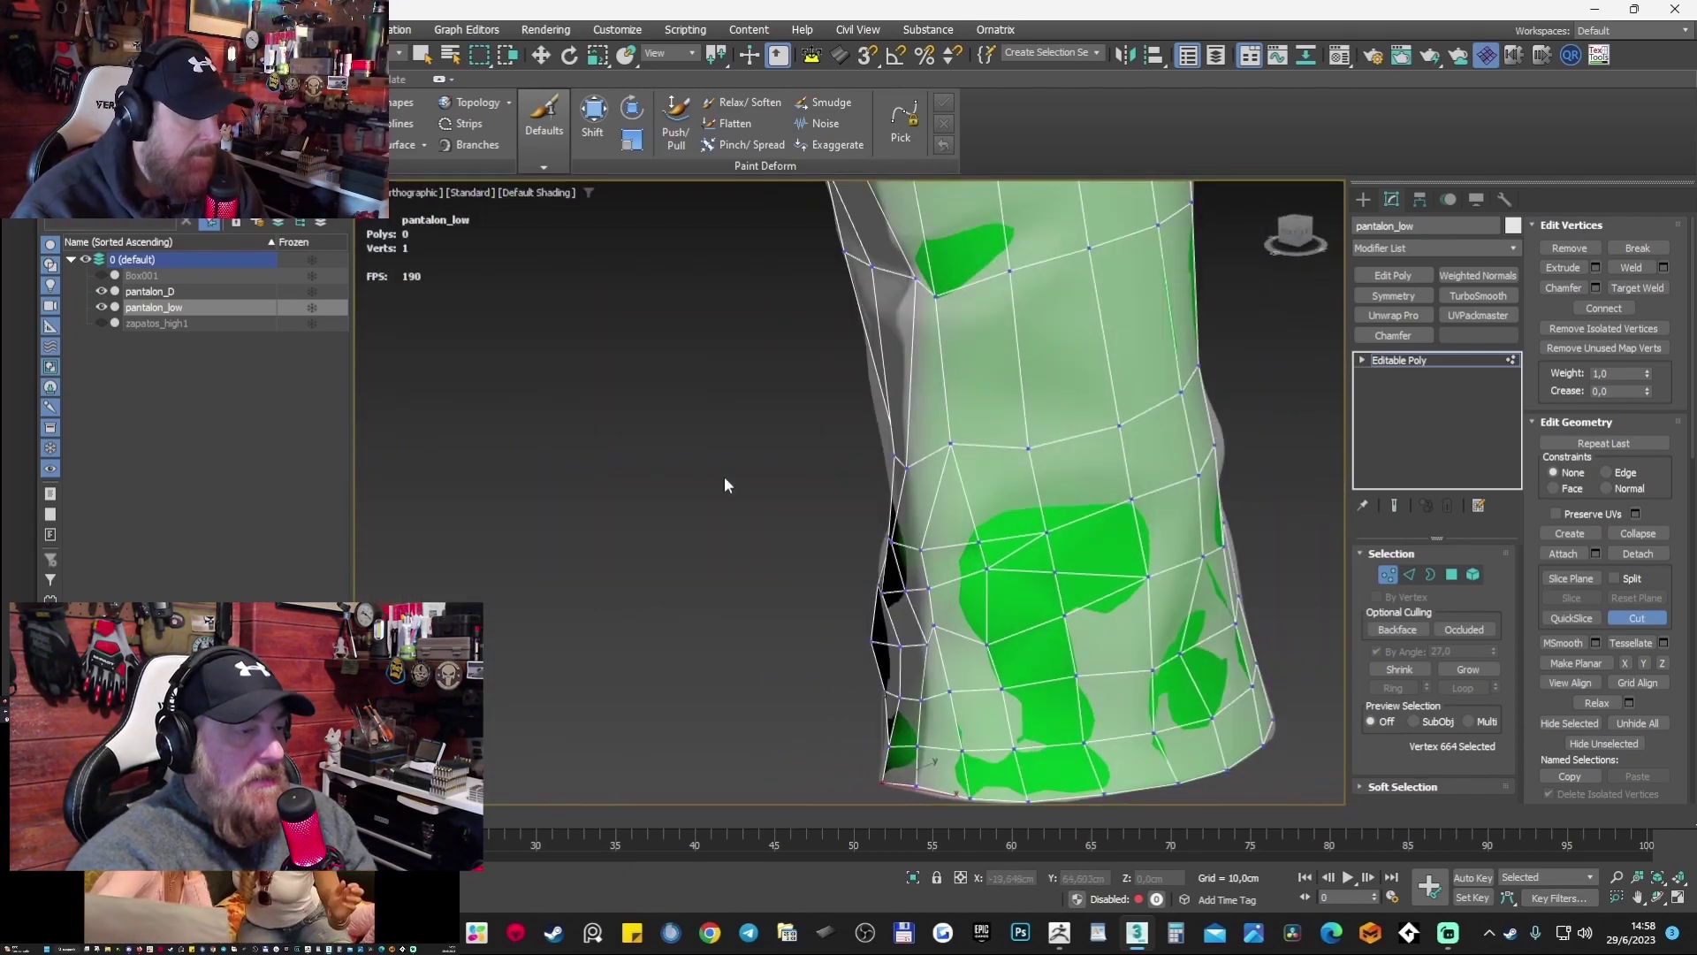
pyautogui.keyDown('alt'); pyautogui.moveTo(972, 531); pyautogui.dragTo(1144, 663, button='middle'); pyautogui.keyUp('alt')
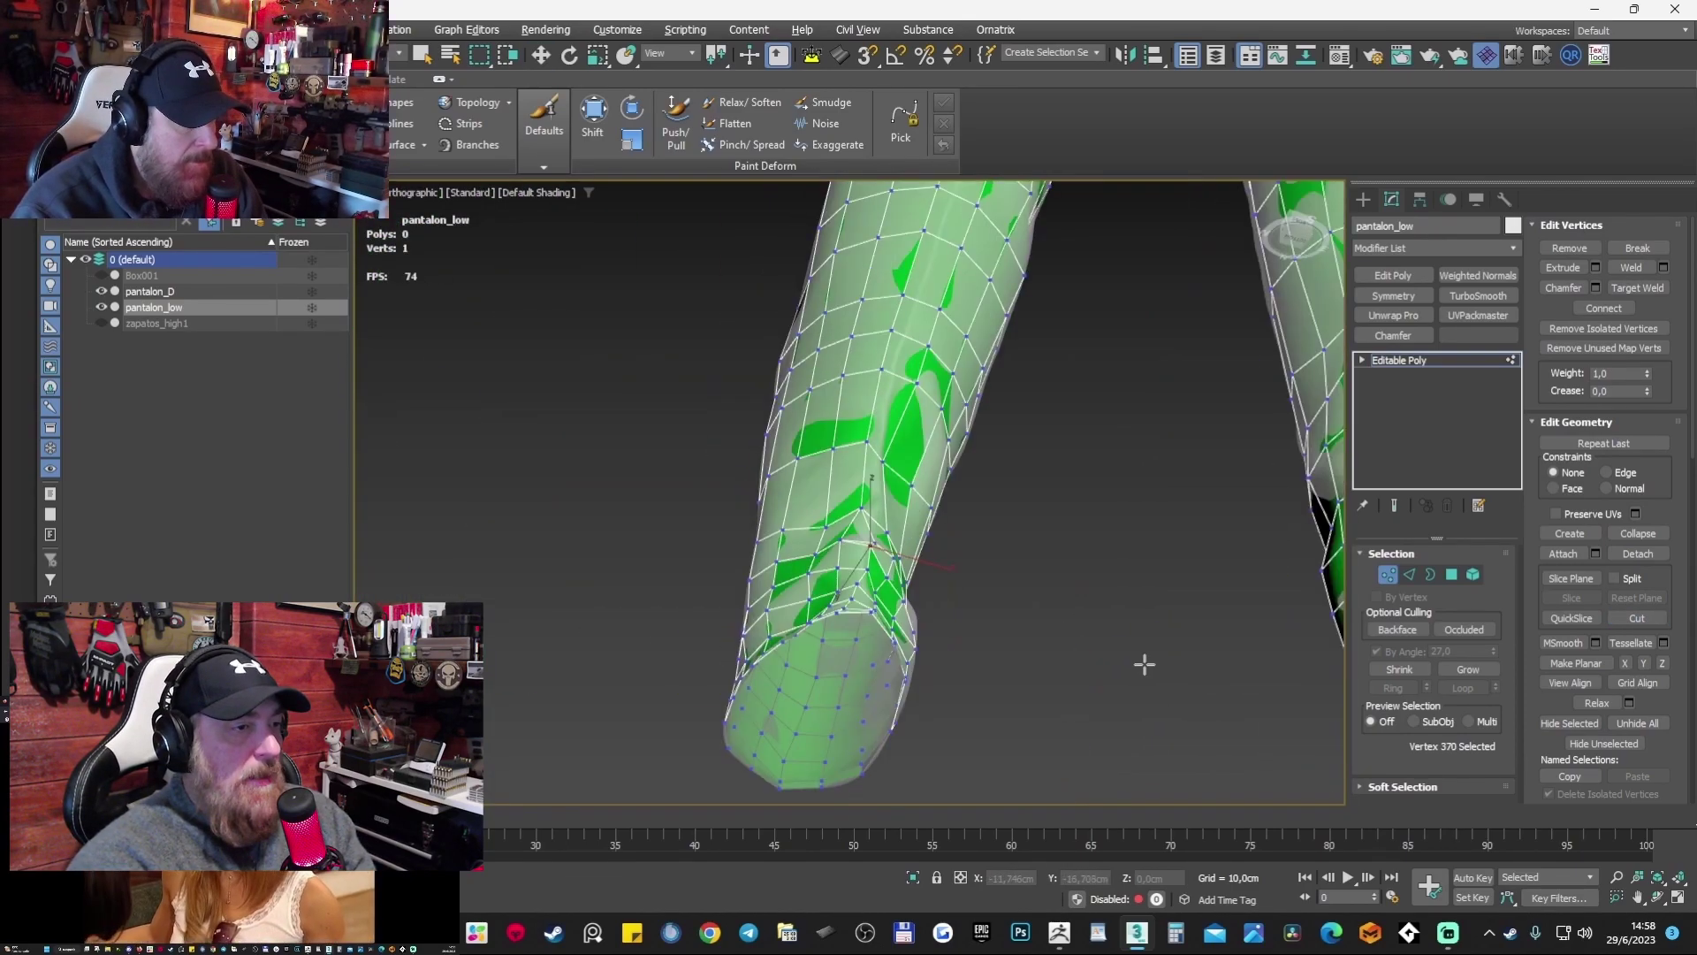
pyautogui.press('3')
pyautogui.click(1206, 638)
pyautogui.press('2')
pyautogui.moveTo(928, 519)
pyautogui.keyDown('alt'); pyautogui.mouseDown(button='middle')
pyautogui.moveTo(990, 565)
pyautogui.moveTo(1048, 530)
pyautogui.mouseUp(button='middle'); pyautogui.keyUp('alt')
pyautogui.scroll(-3, 990, 566)
pyautogui.scroll(3, 1048, 531)
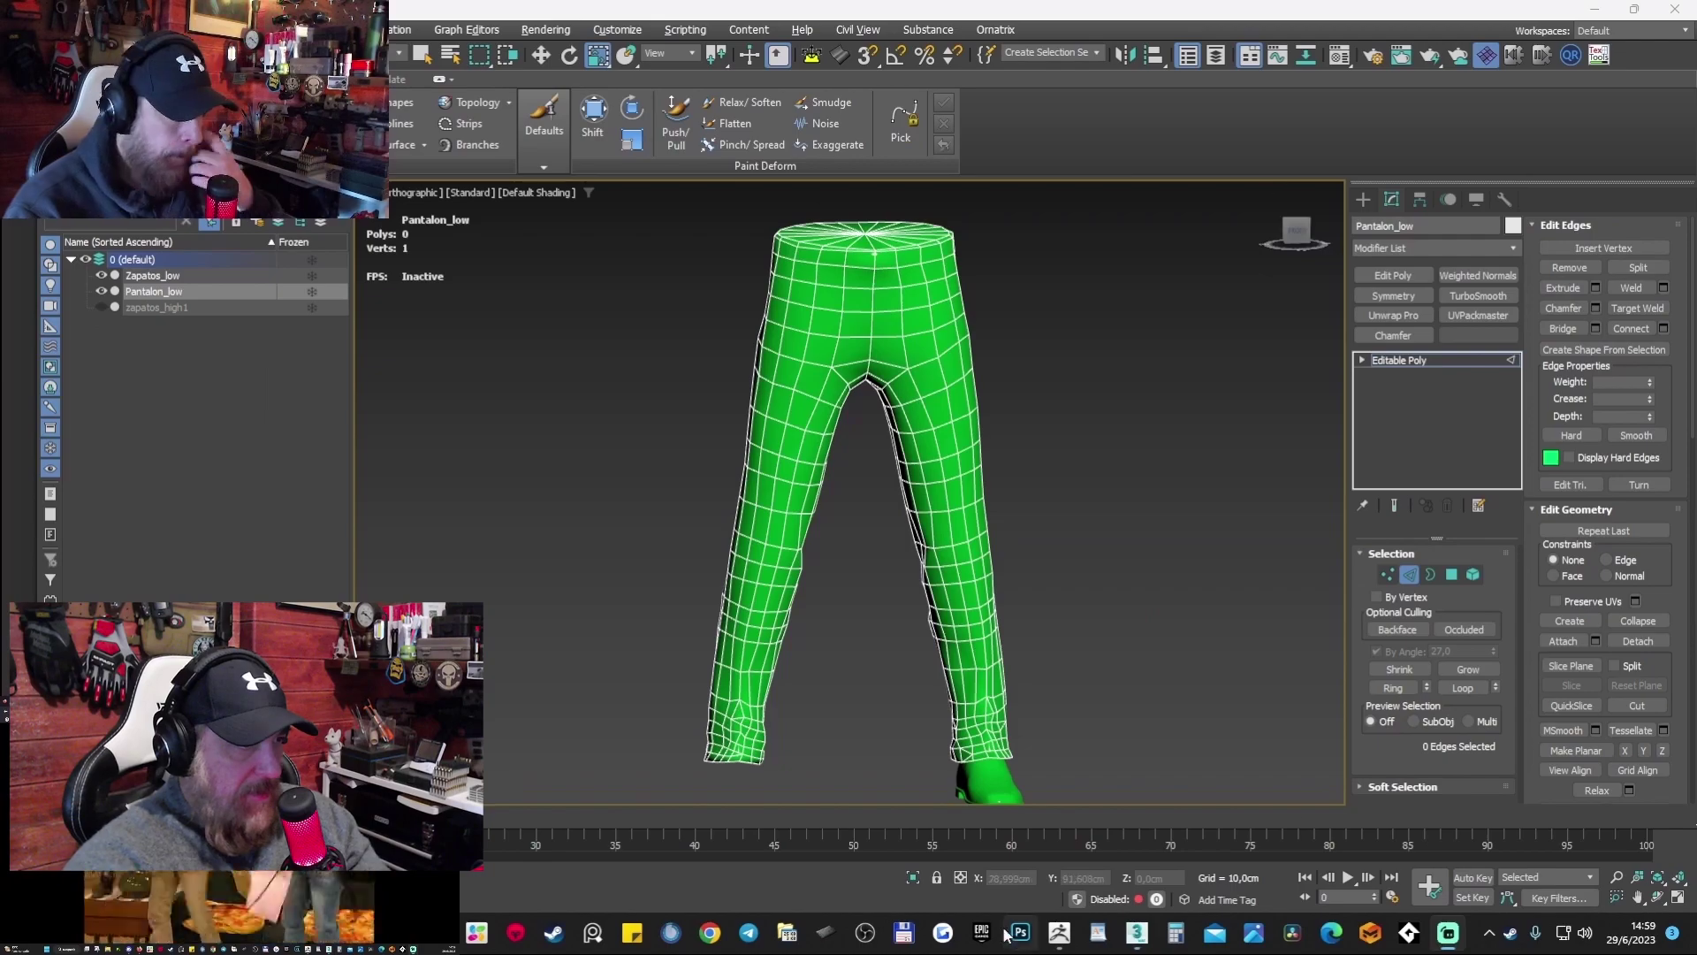
# Step: Solo the vest, hide its body, and Split Hidden so embroidery, buttons and pocket become a subtool
pyautogui.click(1007, 935)
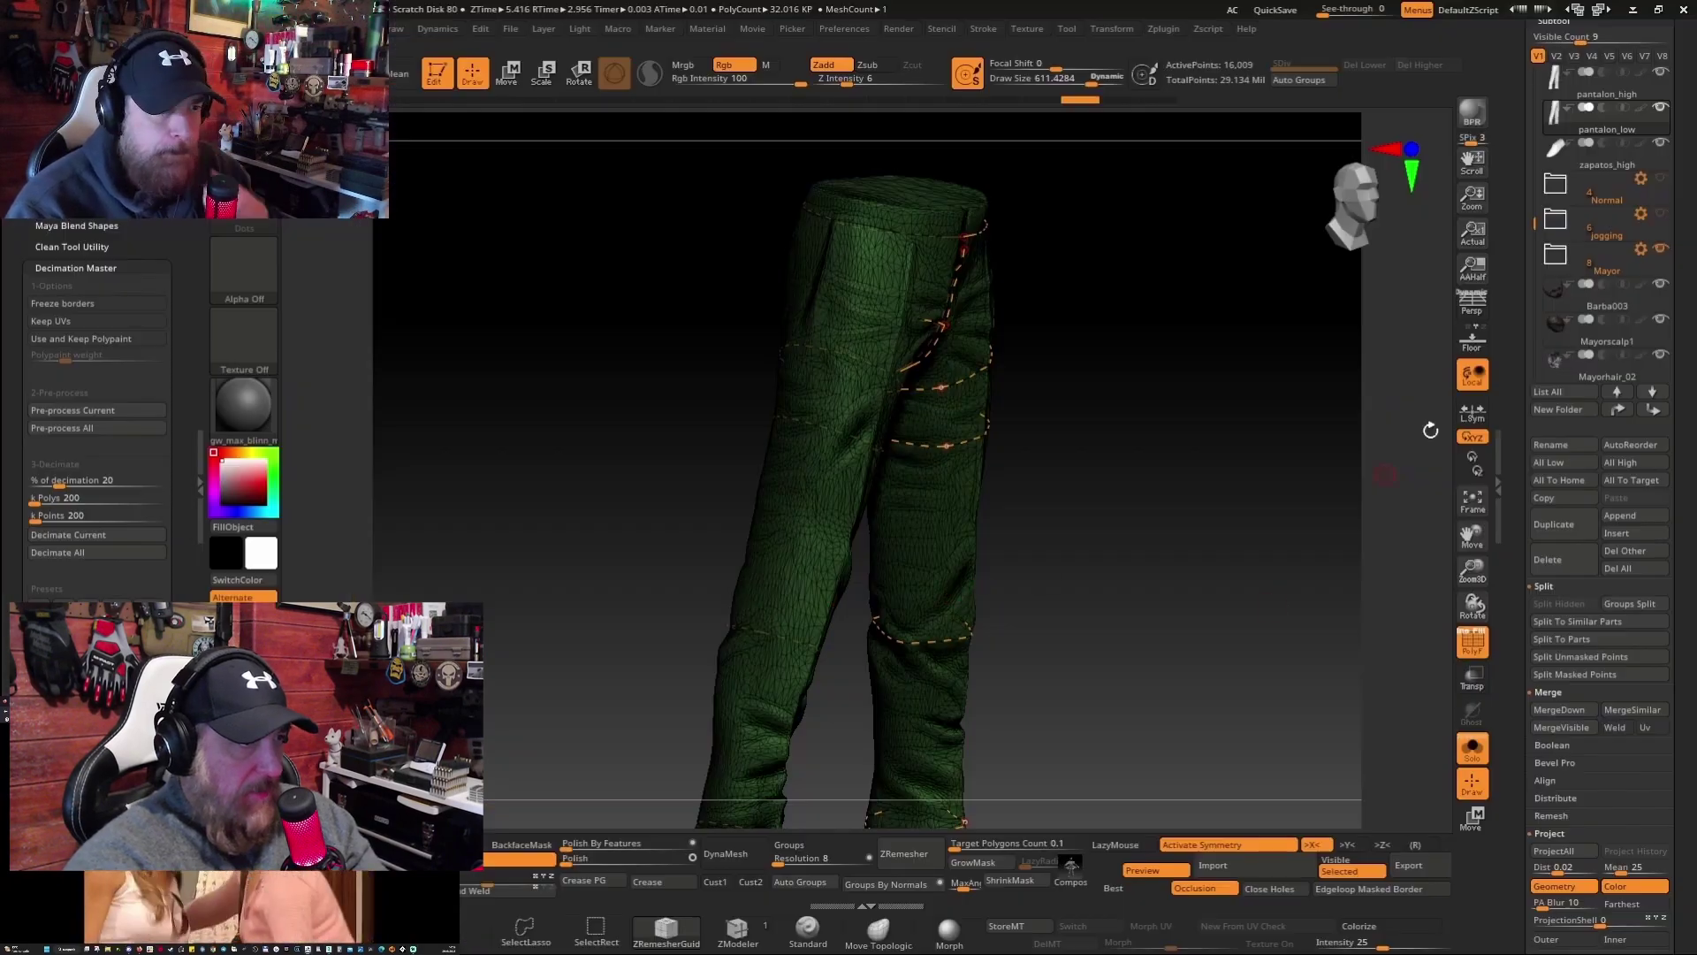
pyautogui.click(1472, 749)
pyautogui.moveTo(1048, 285)
pyautogui.keyDown('ctrl'); pyautogui.keyDown('shift'); pyautogui.mouseDown()
pyautogui.moveTo(812, 611)
pyautogui.moveTo(742, 591)
pyautogui.mouseUp(); pyautogui.keyUp('shift'); pyautogui.keyUp('ctrl')
pyautogui.moveTo(904, 598); pyautogui.dragTo(930, 550)
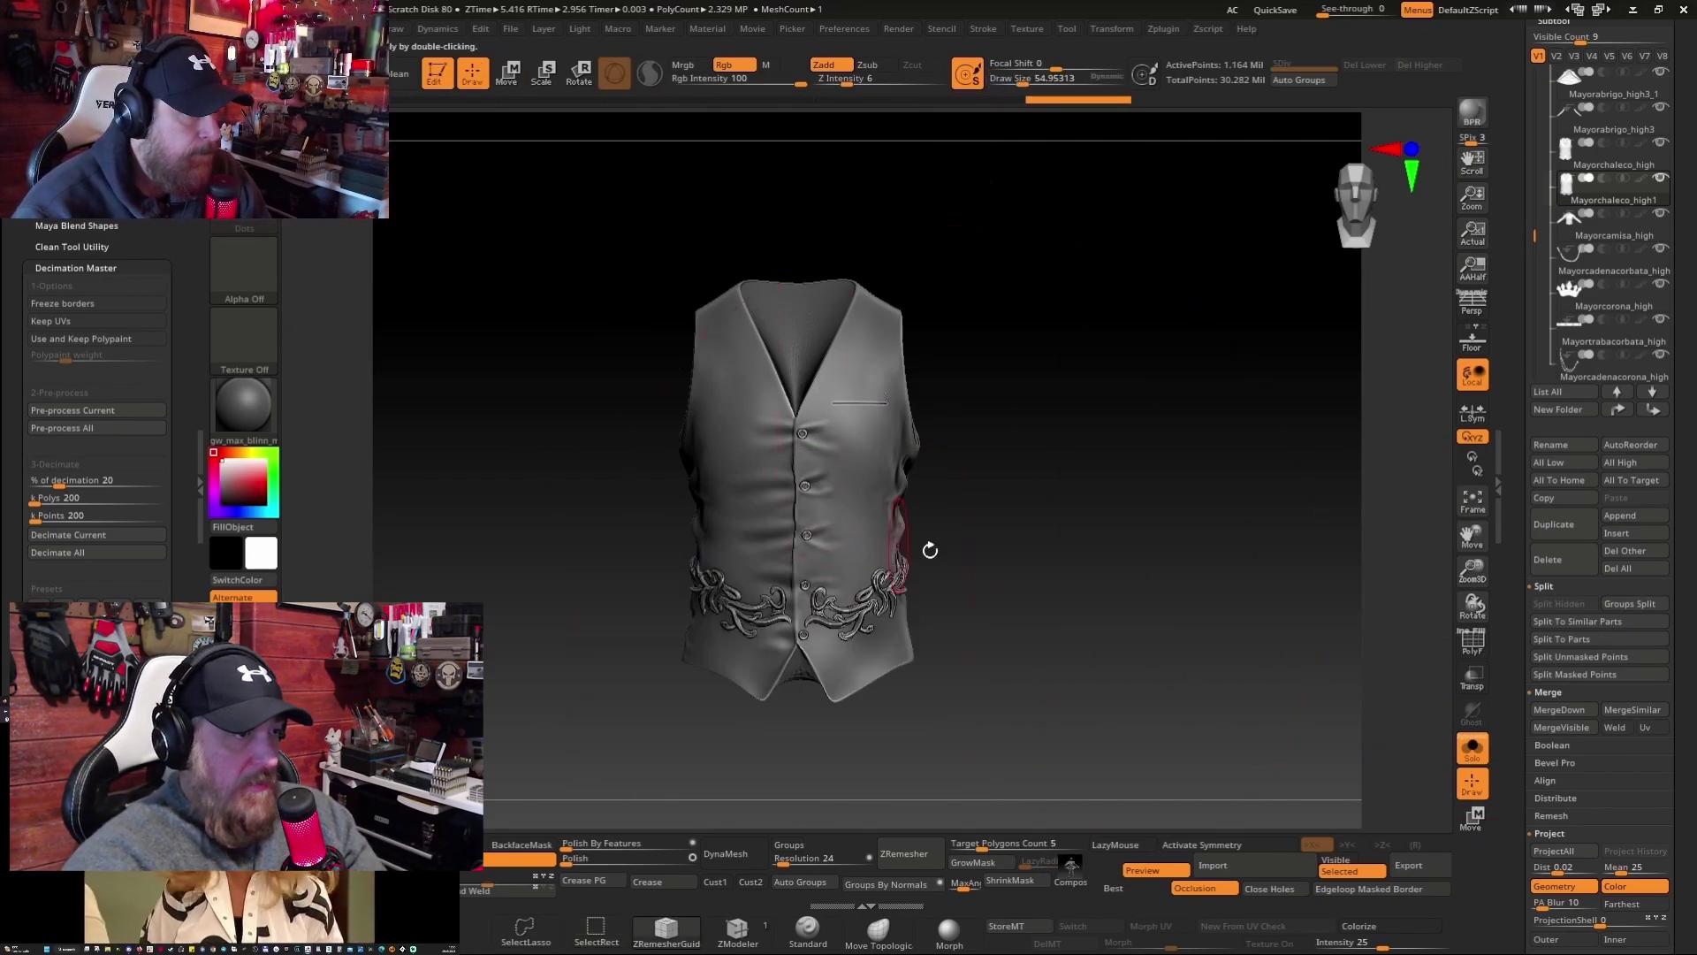
pyautogui.keyDown('ctrl'); pyautogui.keyDown('shift'); pyautogui.click(846, 606); pyautogui.keyUp('shift'); pyautogui.keyUp('ctrl')
pyautogui.click(1558, 603)
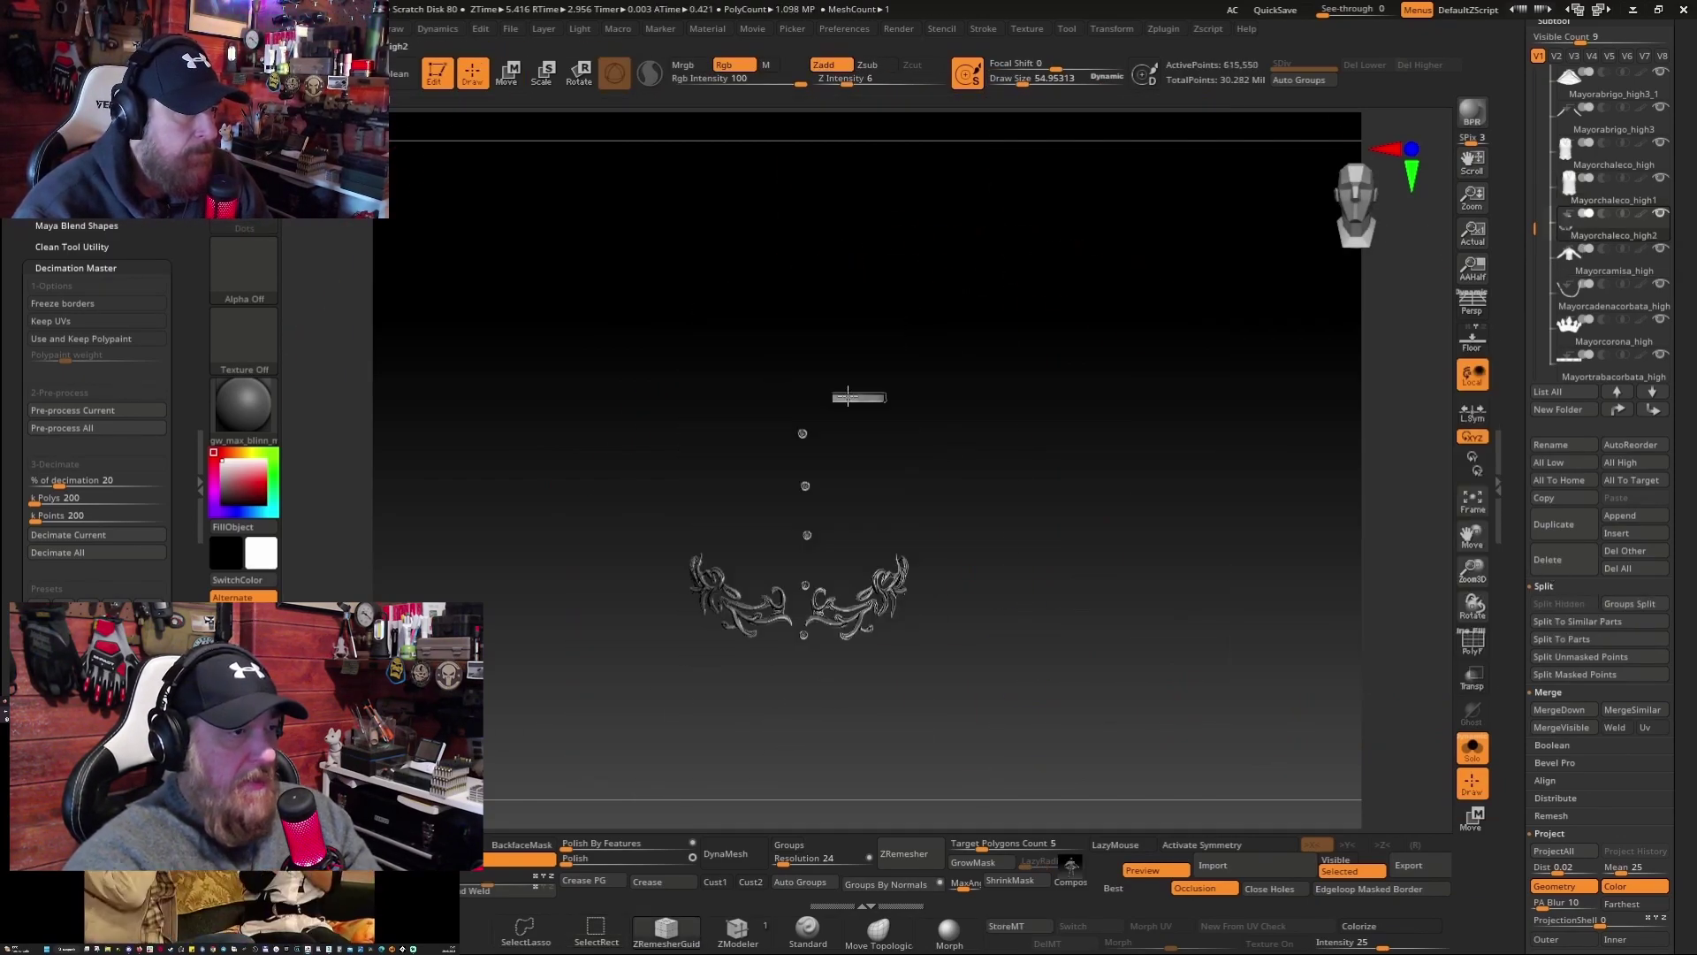
pyautogui.press('Up')
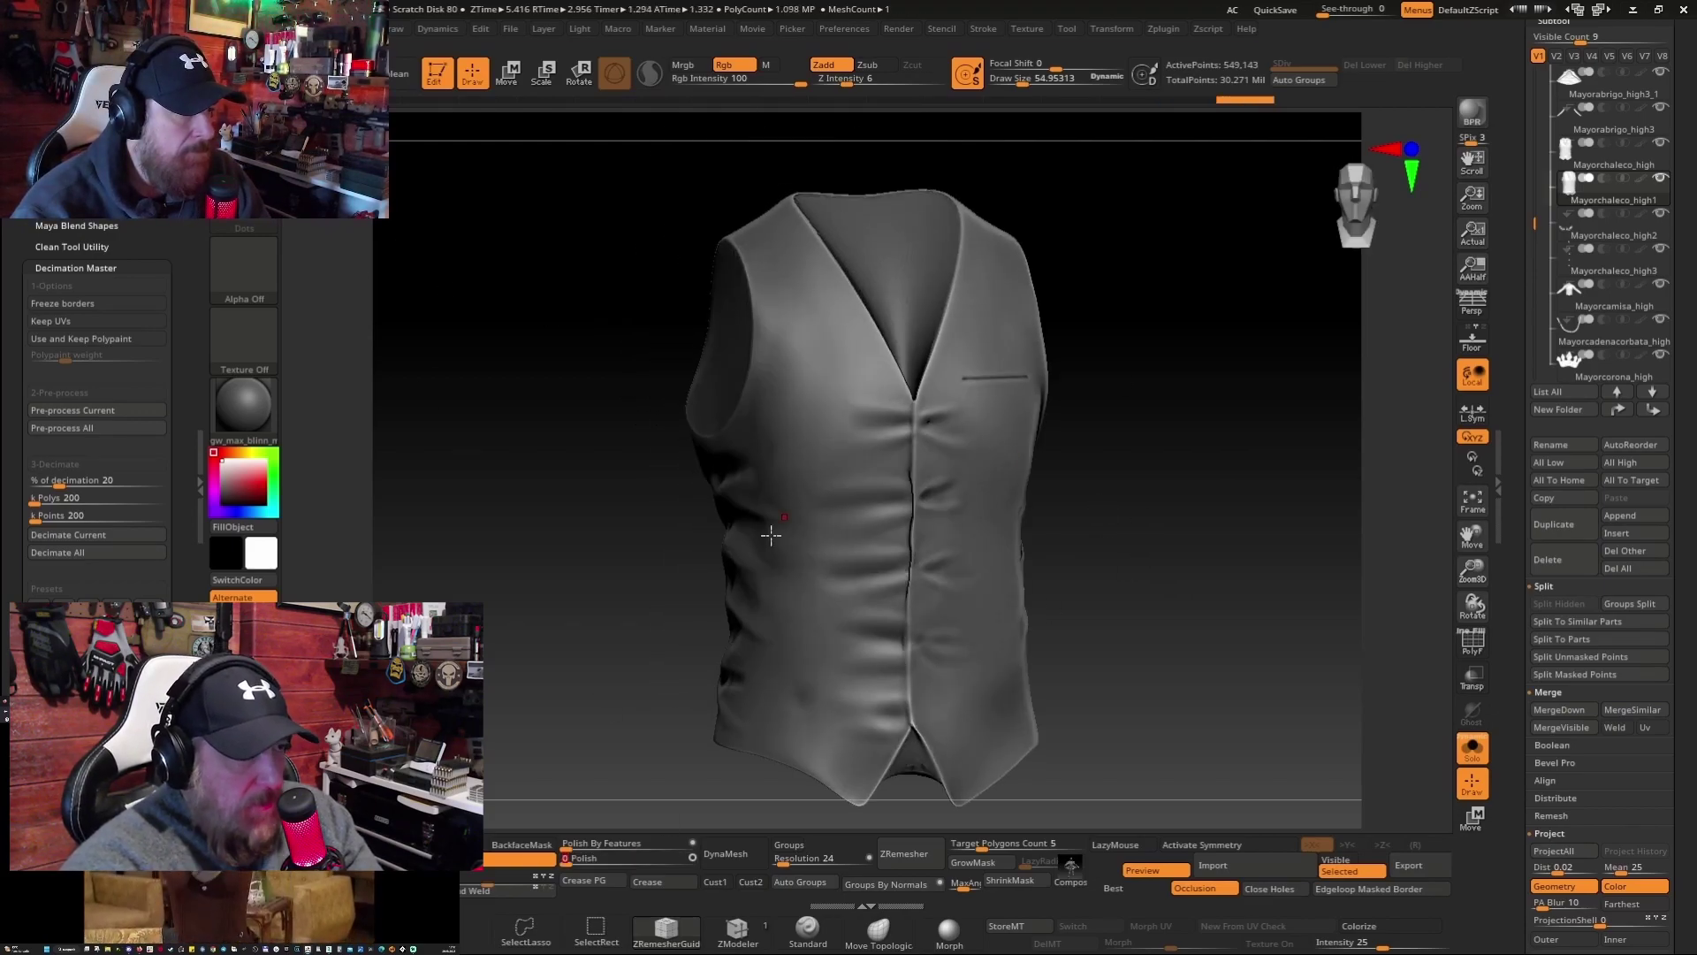
# Step: Enlarge the brush and draw ZRemesherGuides curves down the vest front, checking the armhole
pyautogui.press('space')
pyautogui.moveTo(737, 767)
pyautogui.mouseDown()
pyautogui.moveTo(1201, 610)
pyautogui.moveTo(1119, 105)
pyautogui.mouseUp()
pyautogui.press('space')
pyautogui.moveTo(762, 537); pyautogui.dragTo(838, 532, button='right')
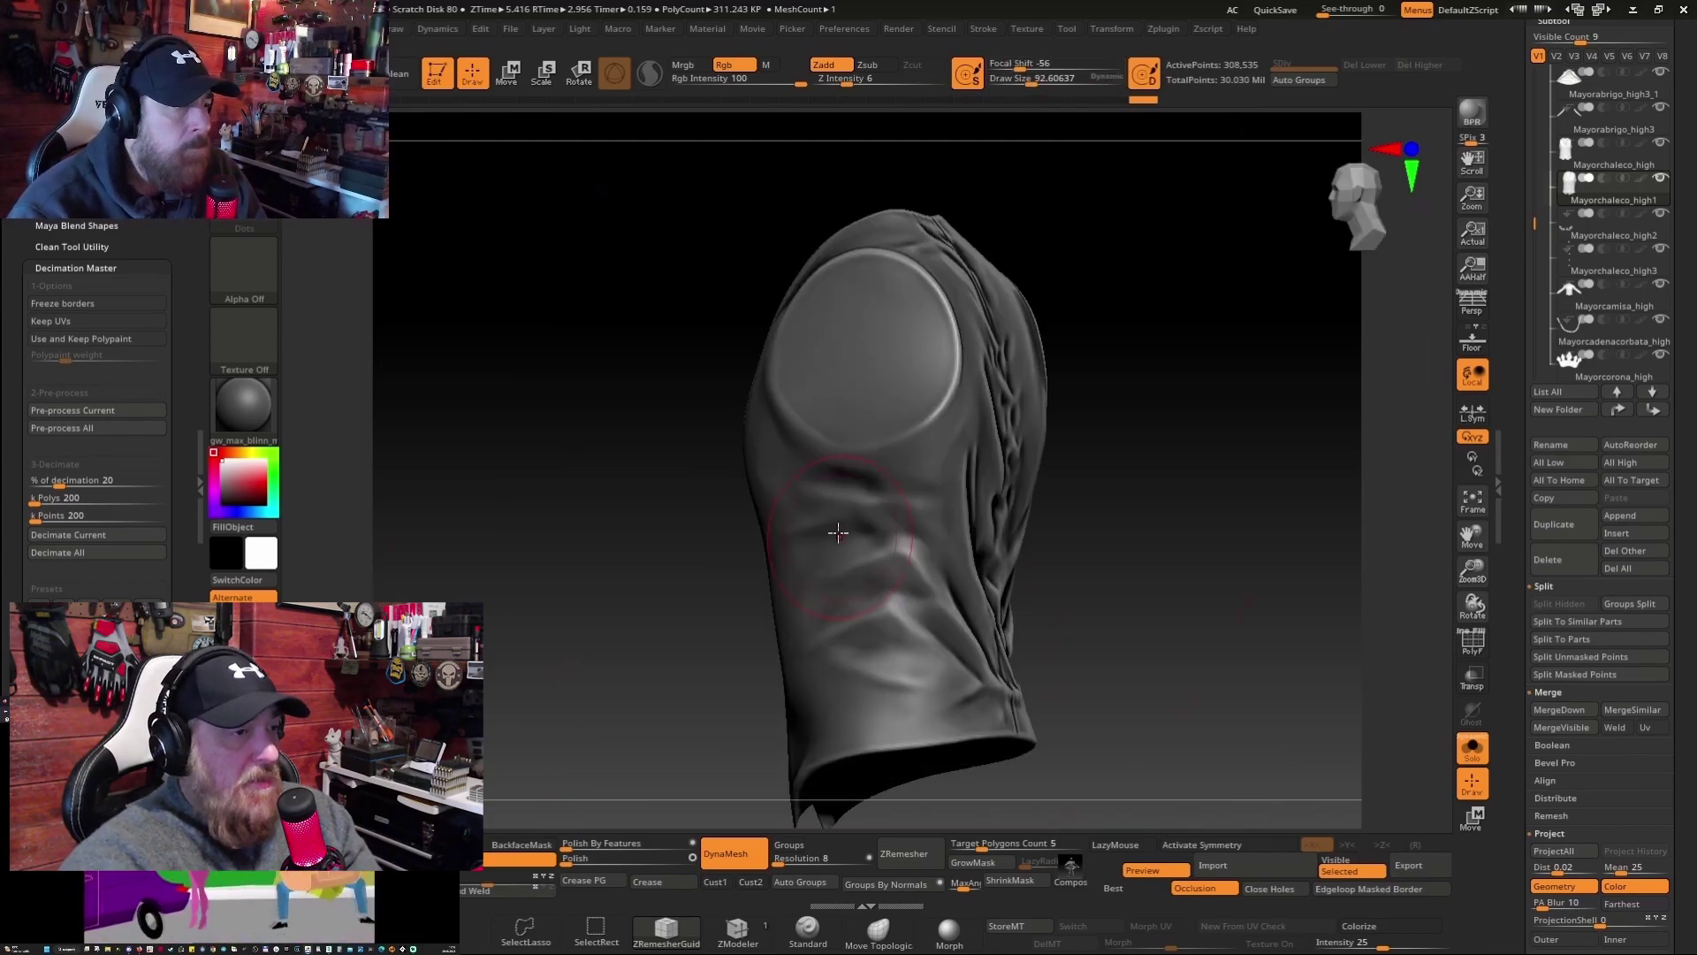
pyautogui.moveTo(769, 778)
pyautogui.mouseDown()
pyautogui.moveTo(890, 167)
pyautogui.moveTo(1212, 644)
pyautogui.mouseUp()
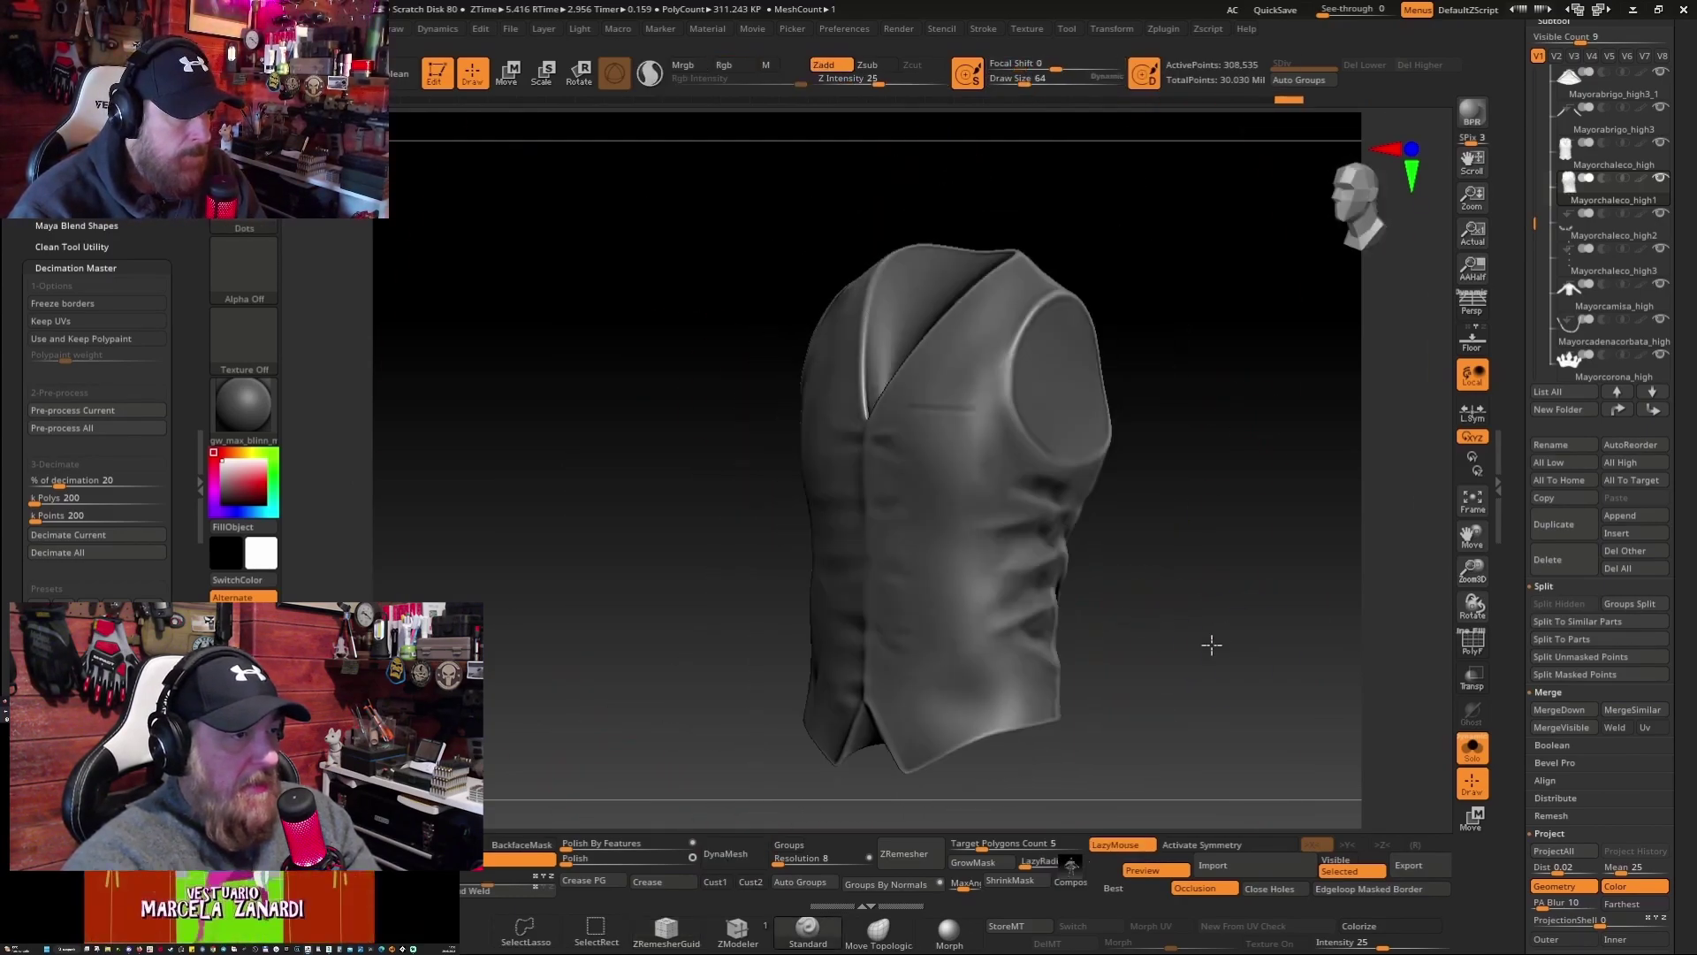
pyautogui.click(736, 928)
pyautogui.click(667, 928)
pyautogui.moveTo(1149, 752)
pyautogui.mouseDown()
pyautogui.moveTo(1157, 536)
pyautogui.moveTo(863, 752)
pyautogui.moveTo(777, 239)
pyautogui.mouseUp()
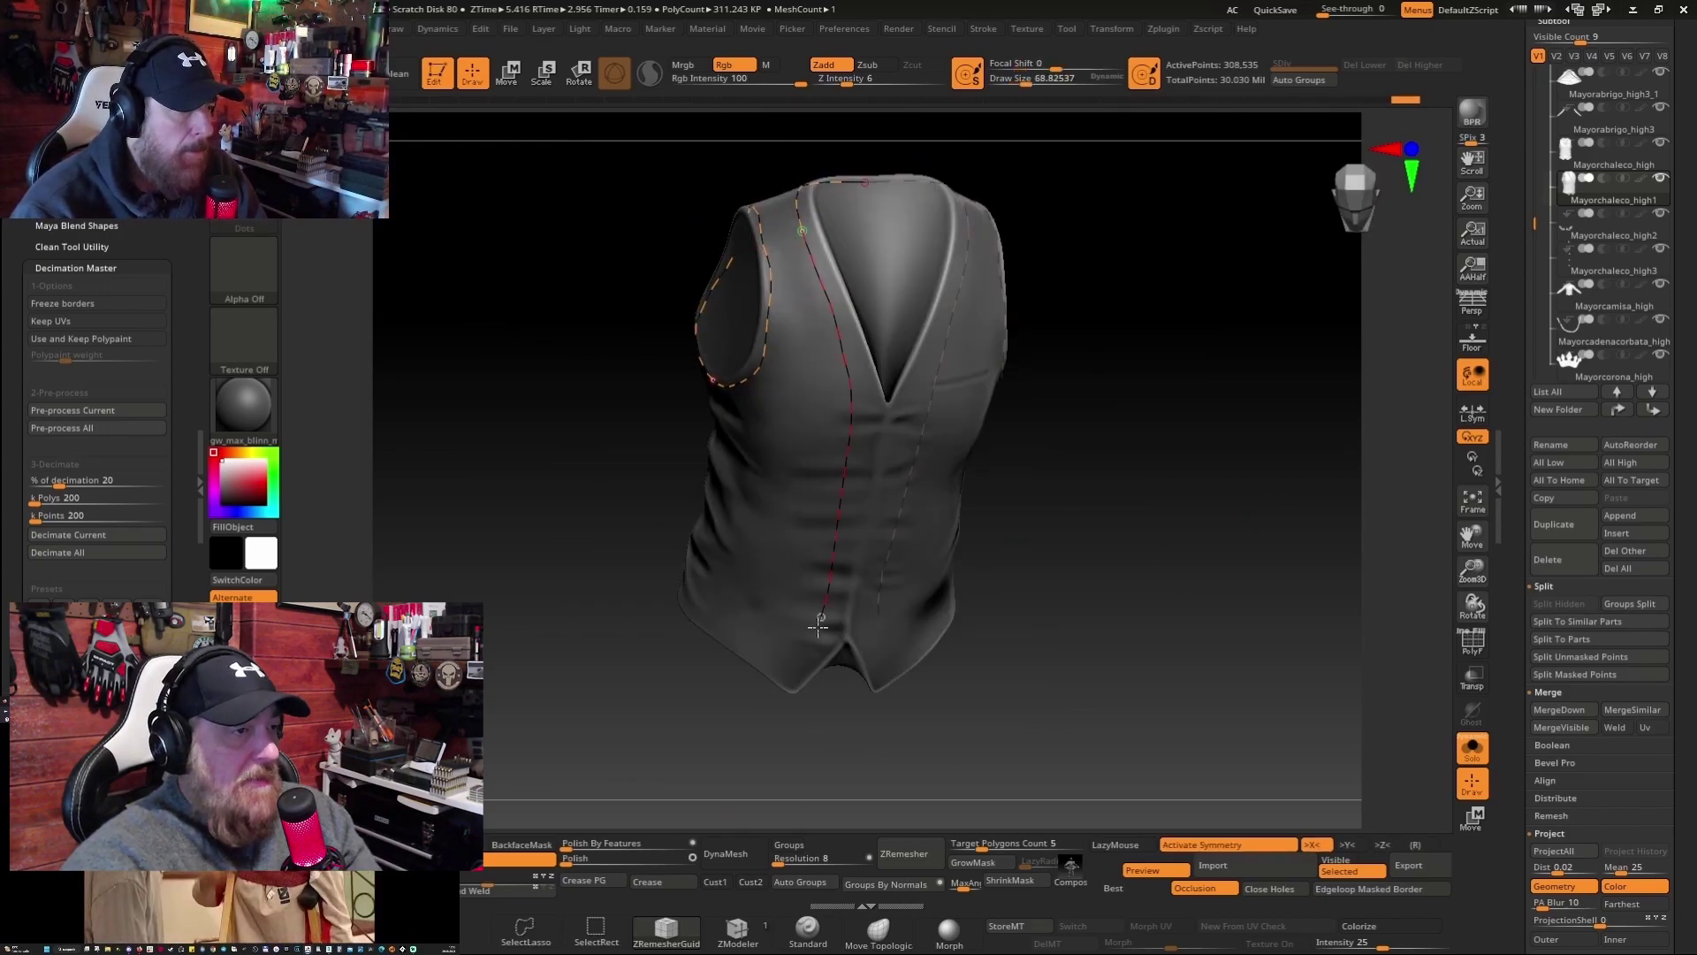
pyautogui.moveTo(761, 652)
pyautogui.mouseDown()
pyautogui.moveTo(972, 397)
pyautogui.moveTo(1216, 496)
pyautogui.moveTo(814, 303)
pyautogui.moveTo(760, 571)
pyautogui.moveTo(1175, 607)
pyautogui.mouseUp()
pyautogui.moveTo(1635, 796); pyautogui.dragTo(1635, 491)
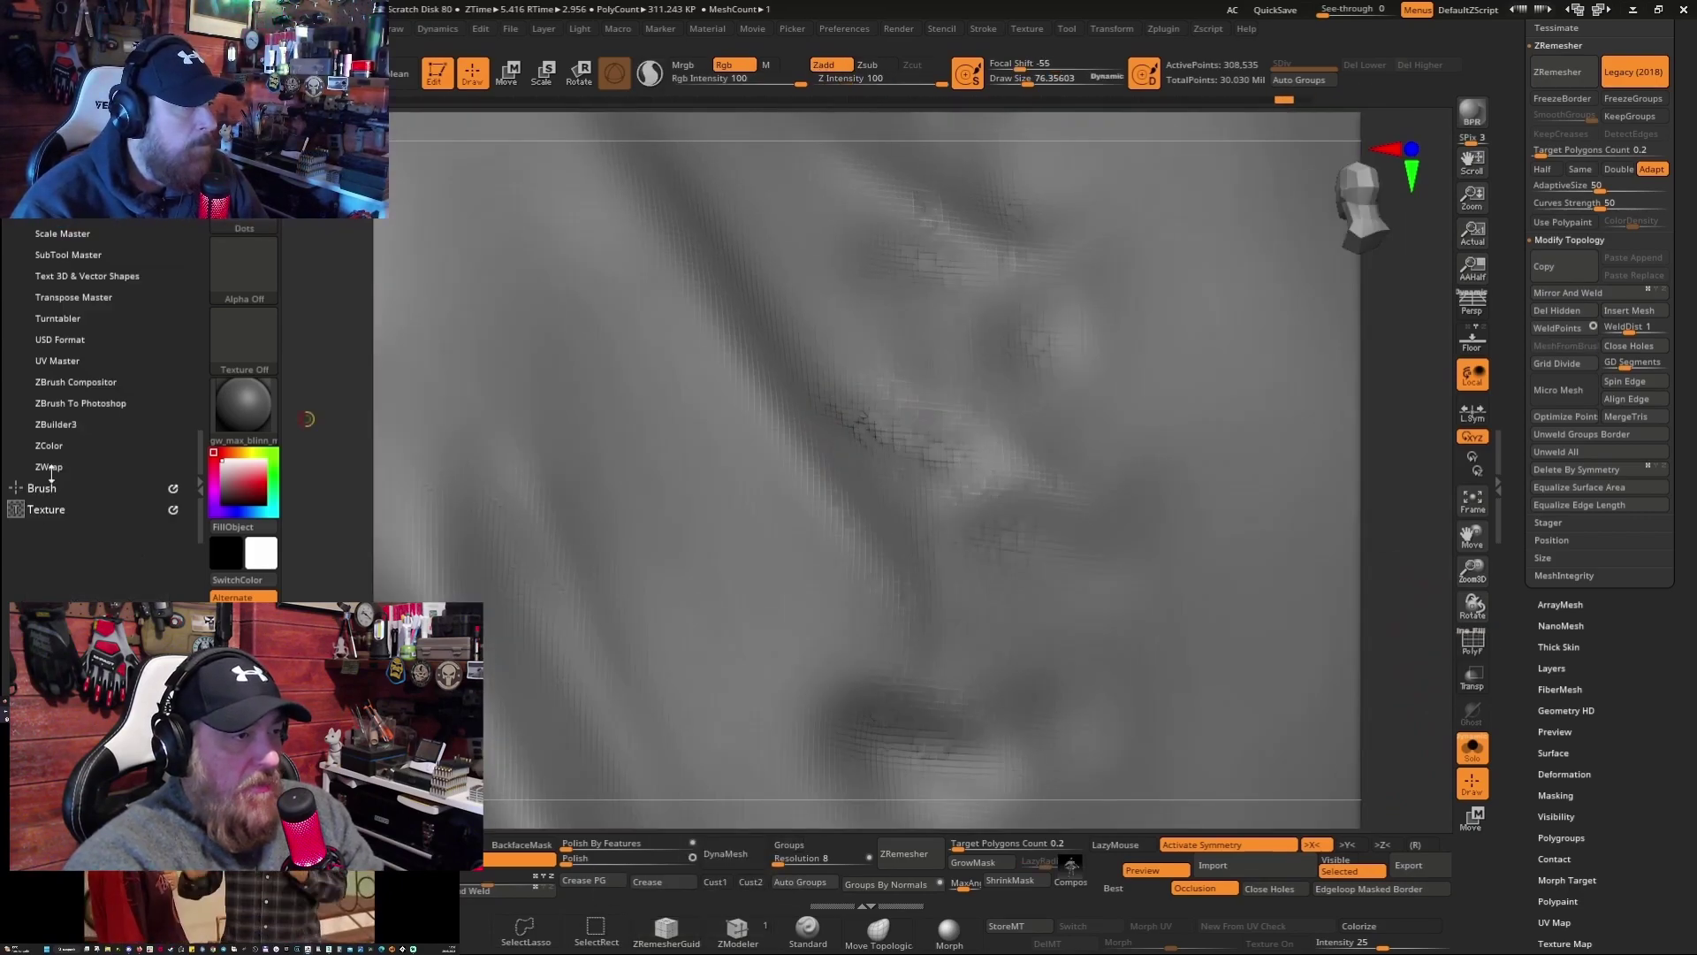
# Step: Pick the Standard brush and refine the wrinkles on the vest's back, sides and front
pyautogui.click(44, 487)
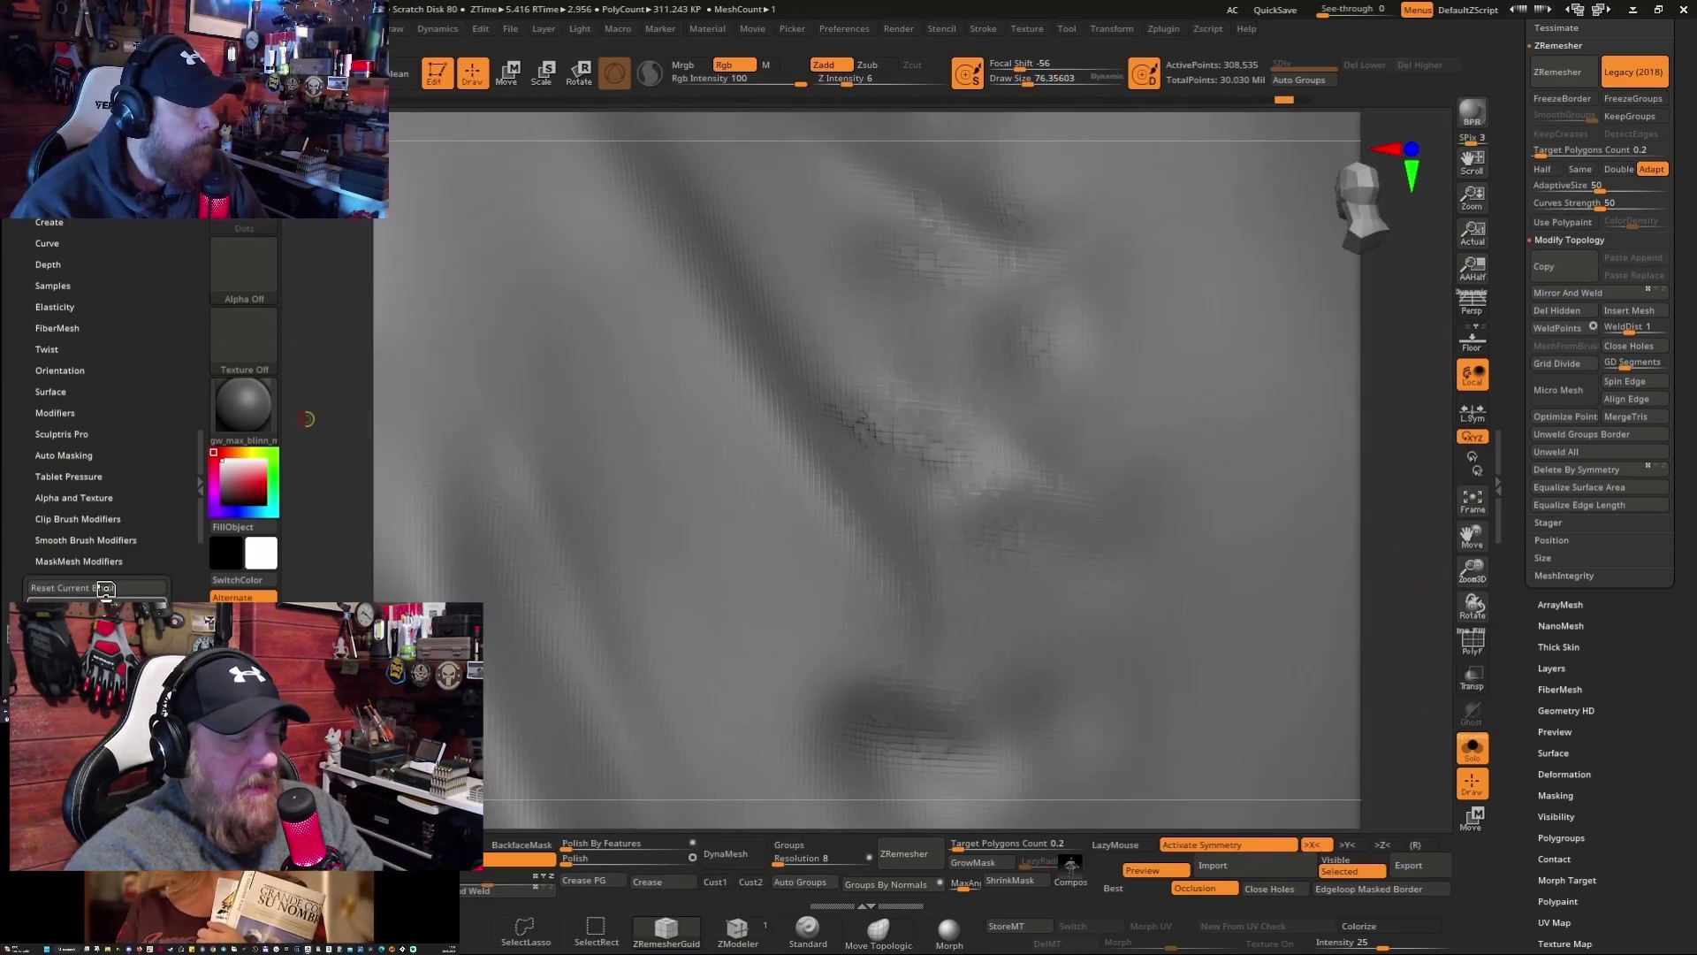
pyautogui.press('space')
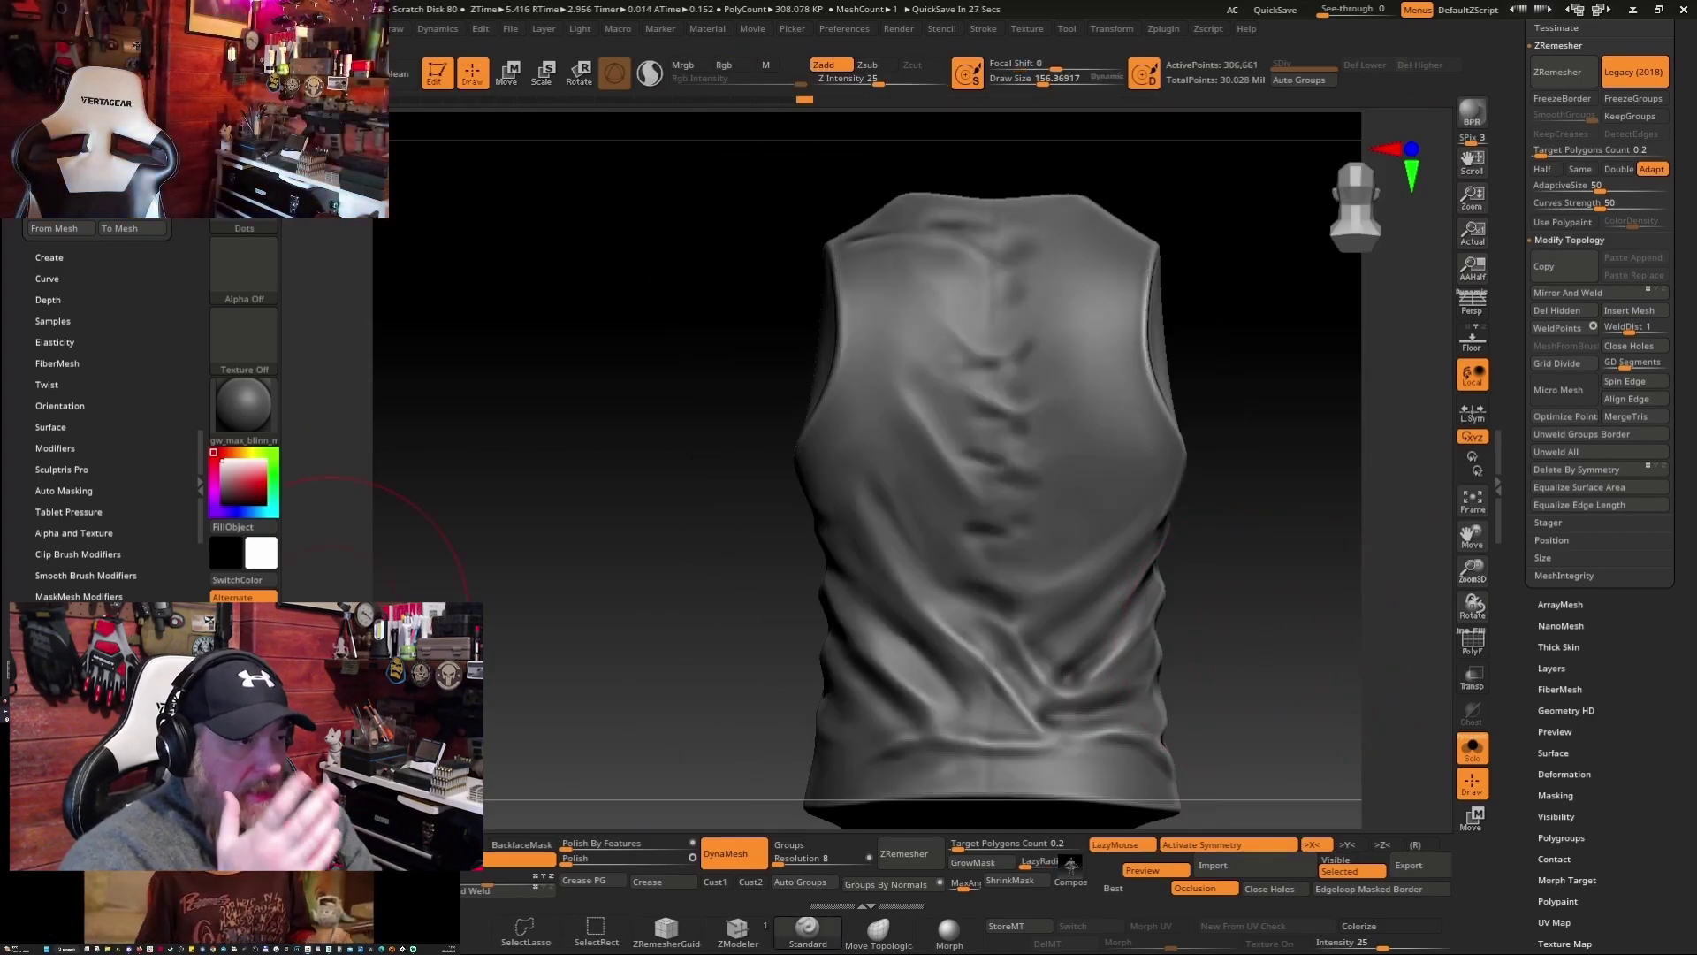
pyautogui.moveTo(924, 654); pyautogui.dragTo(1053, 607, button='right')
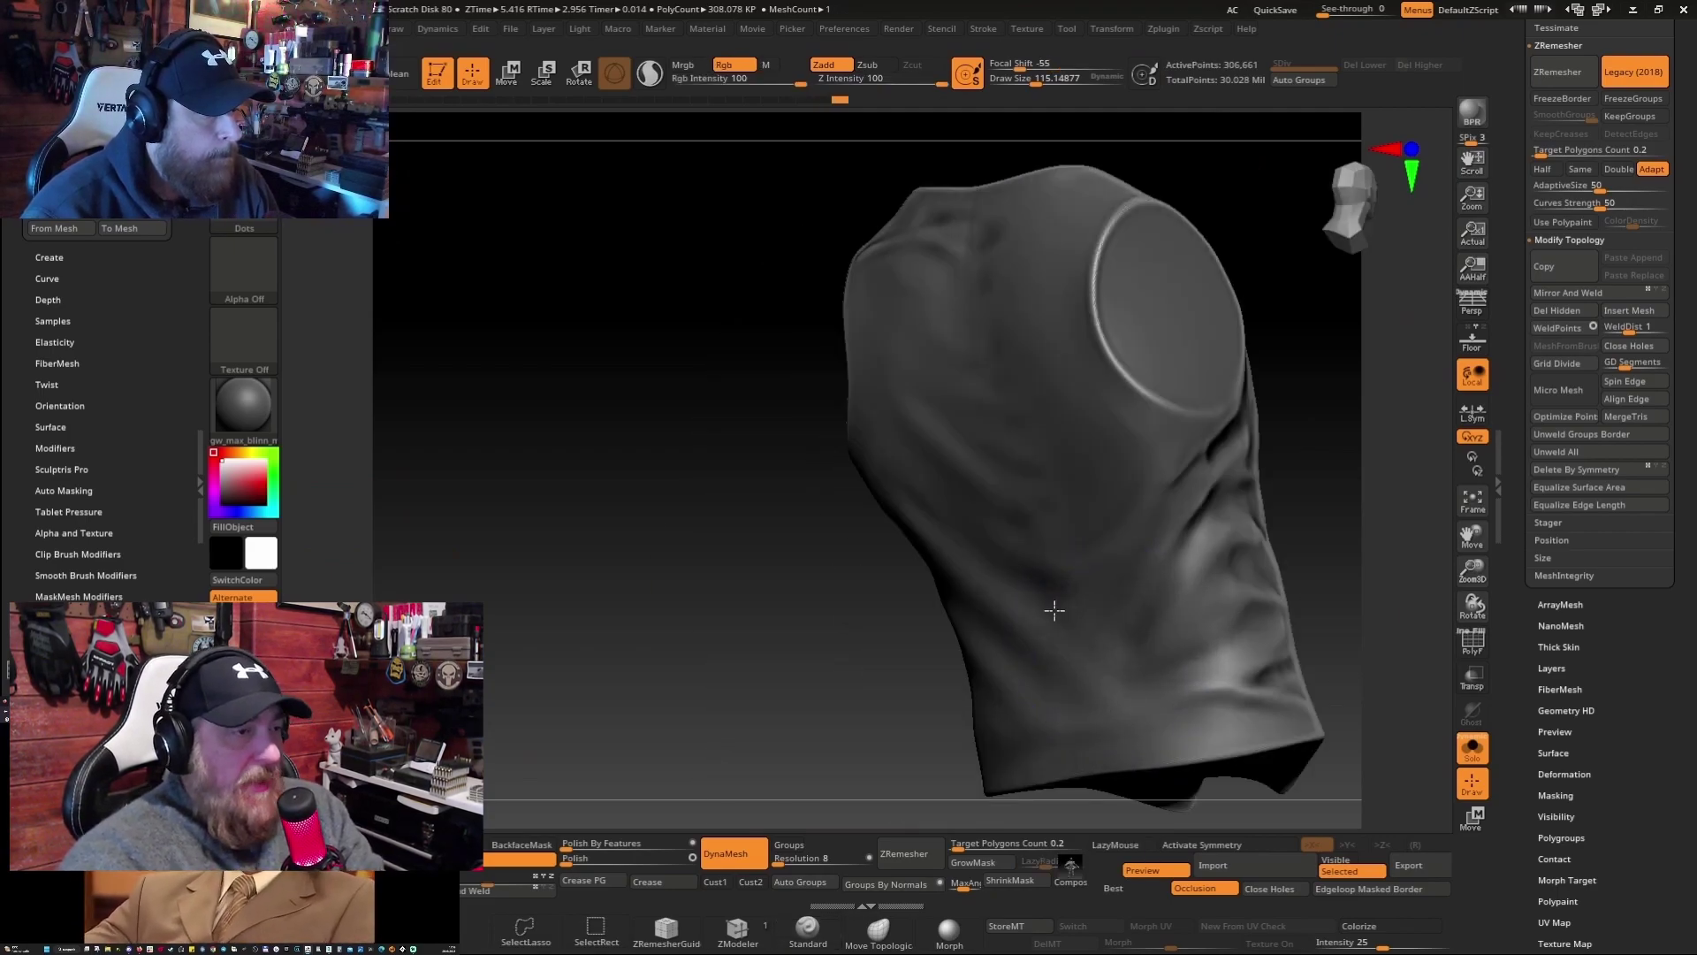
pyautogui.press('space')
pyautogui.moveTo(1081, 541)
pyautogui.mouseDown(button='right')
pyautogui.moveTo(1257, 577)
pyautogui.moveTo(784, 613)
pyautogui.moveTo(1341, 693)
pyautogui.moveTo(1406, 627)
pyautogui.mouseUp(button='right')
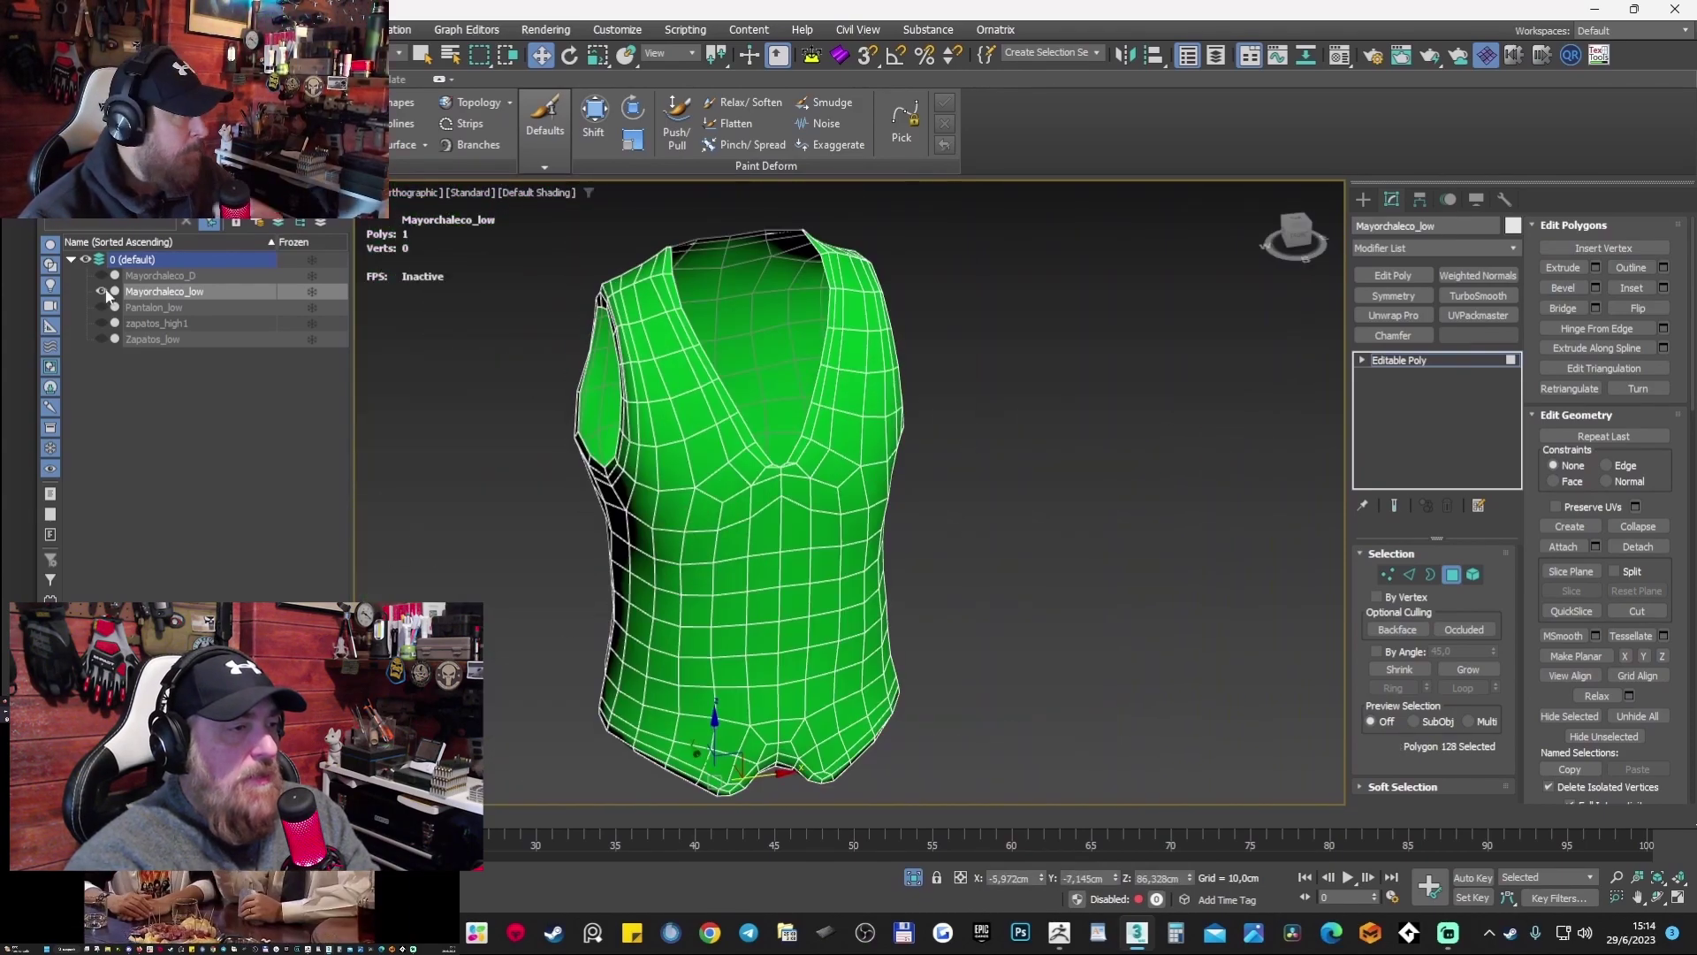
# Step: Hide Mayorchaleco_D and orbit around the whole low-poly vest mesh
pyautogui.click(101, 275)
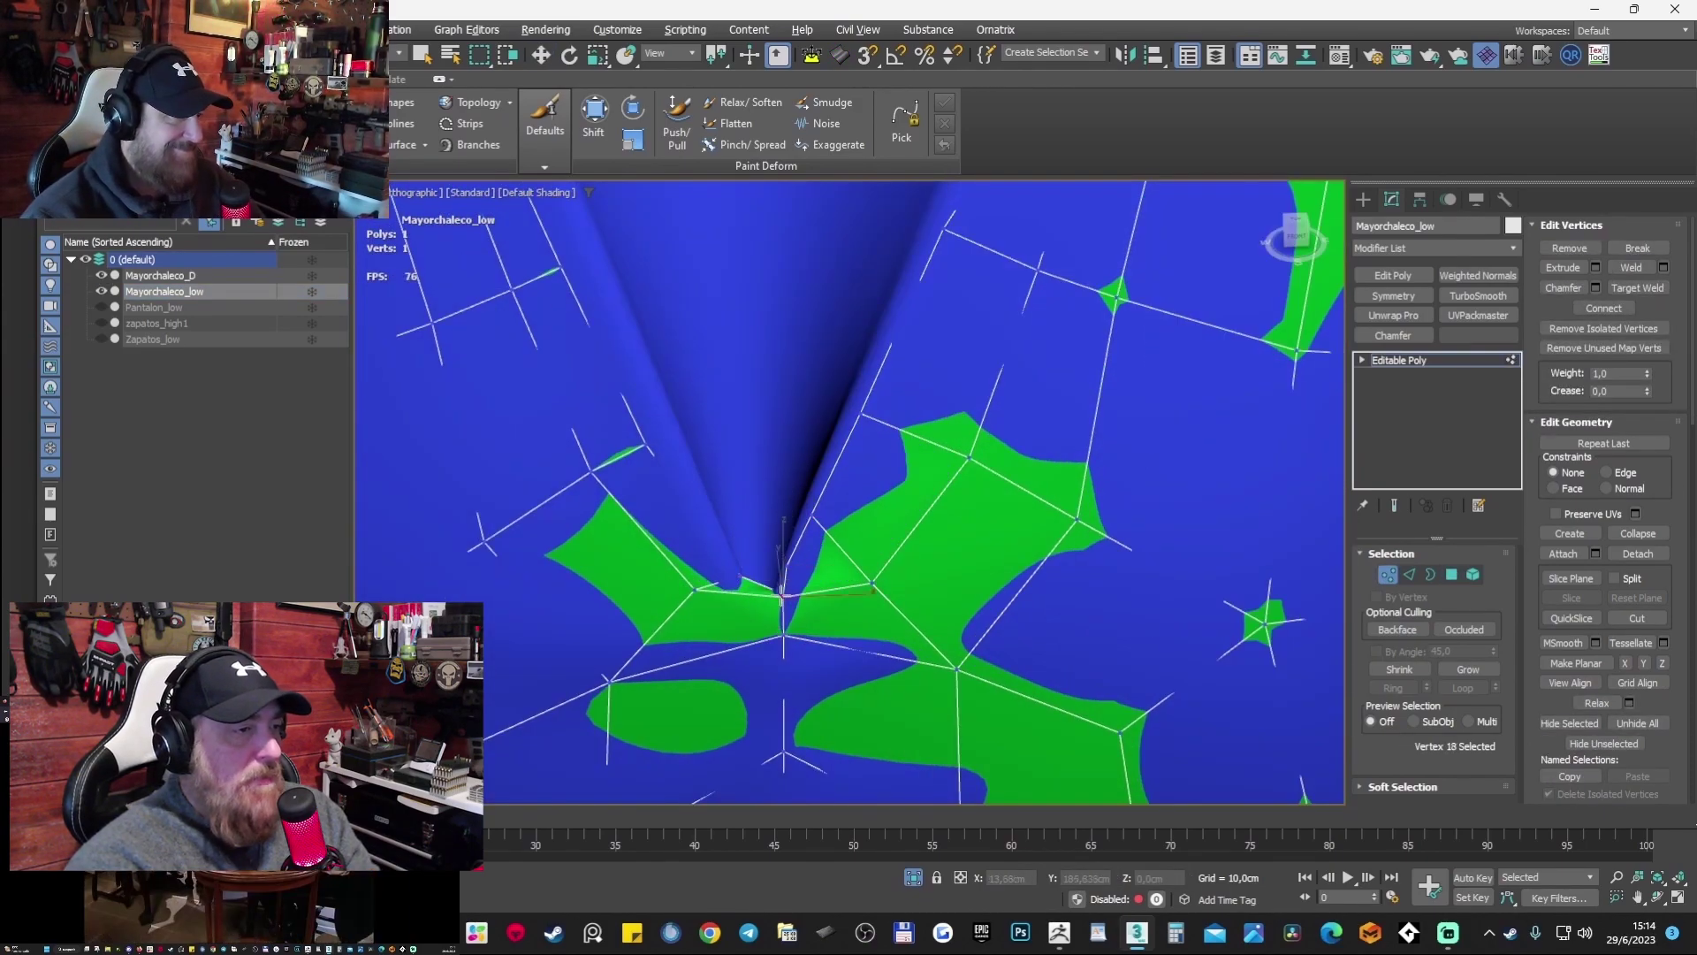
pyautogui.scroll(-5, 878, 587)
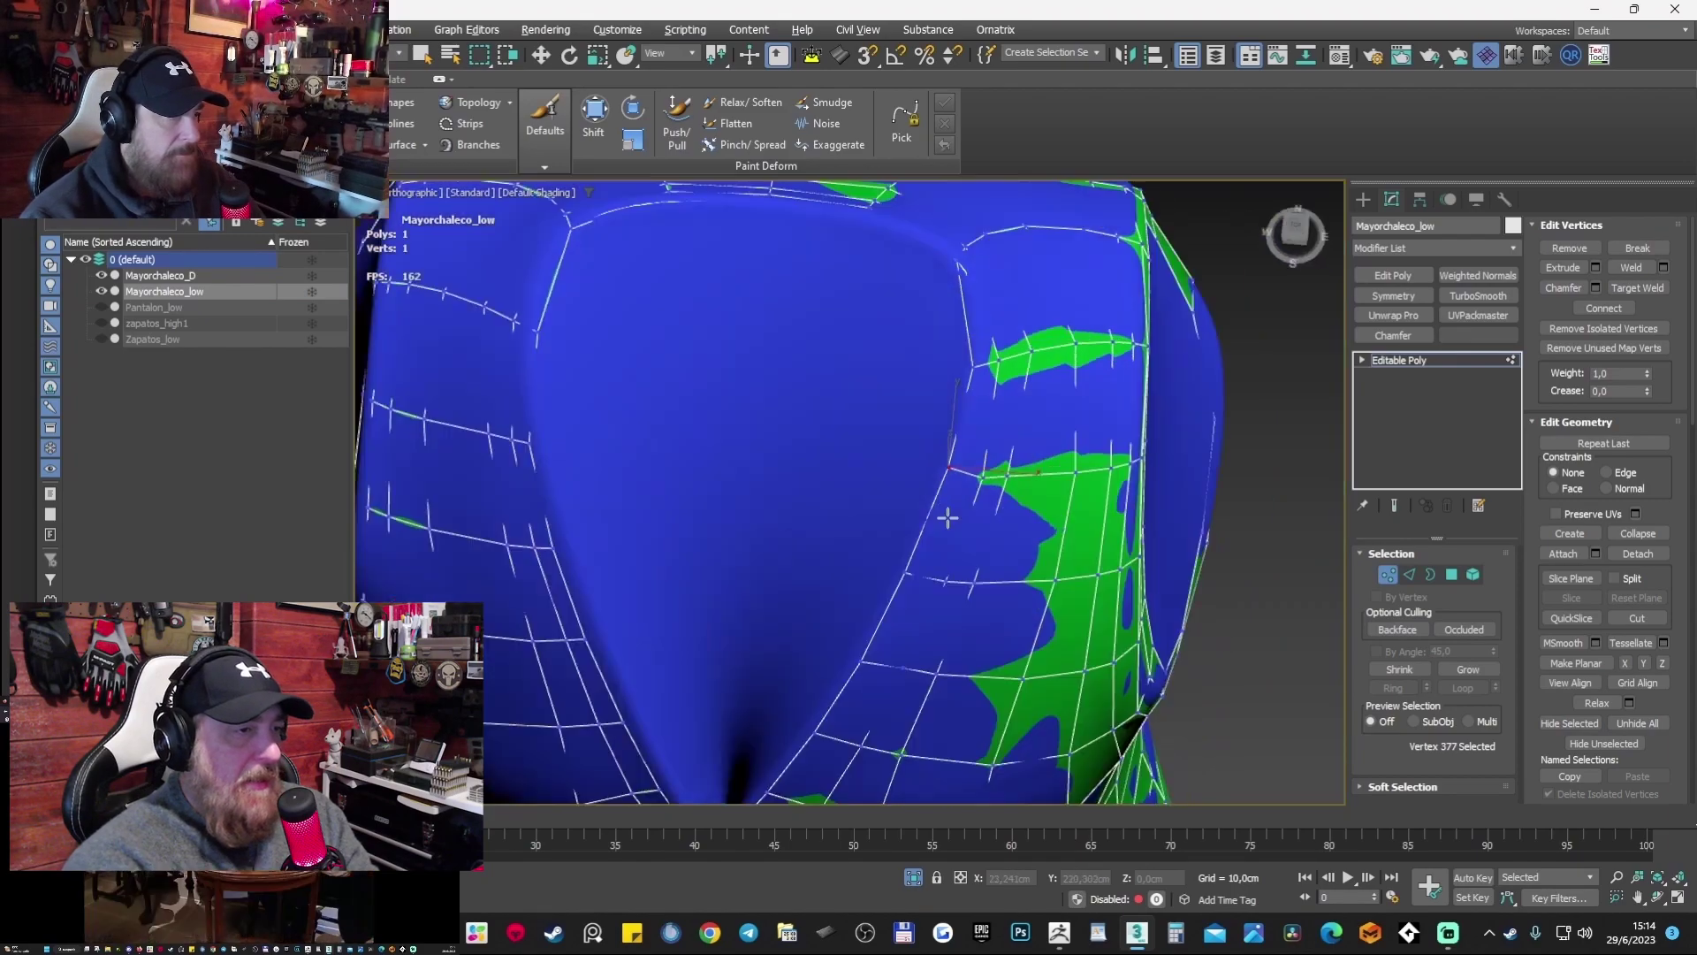
pyautogui.moveTo(951, 504)
pyautogui.keyDown('alt'); pyautogui.mouseDown(button='middle')
pyautogui.moveTo(1152, 501)
pyautogui.moveTo(880, 560)
pyautogui.moveTo(998, 616)
pyautogui.mouseUp(button='middle'); pyautogui.keyUp('alt')
pyautogui.scroll(10, 999, 616)
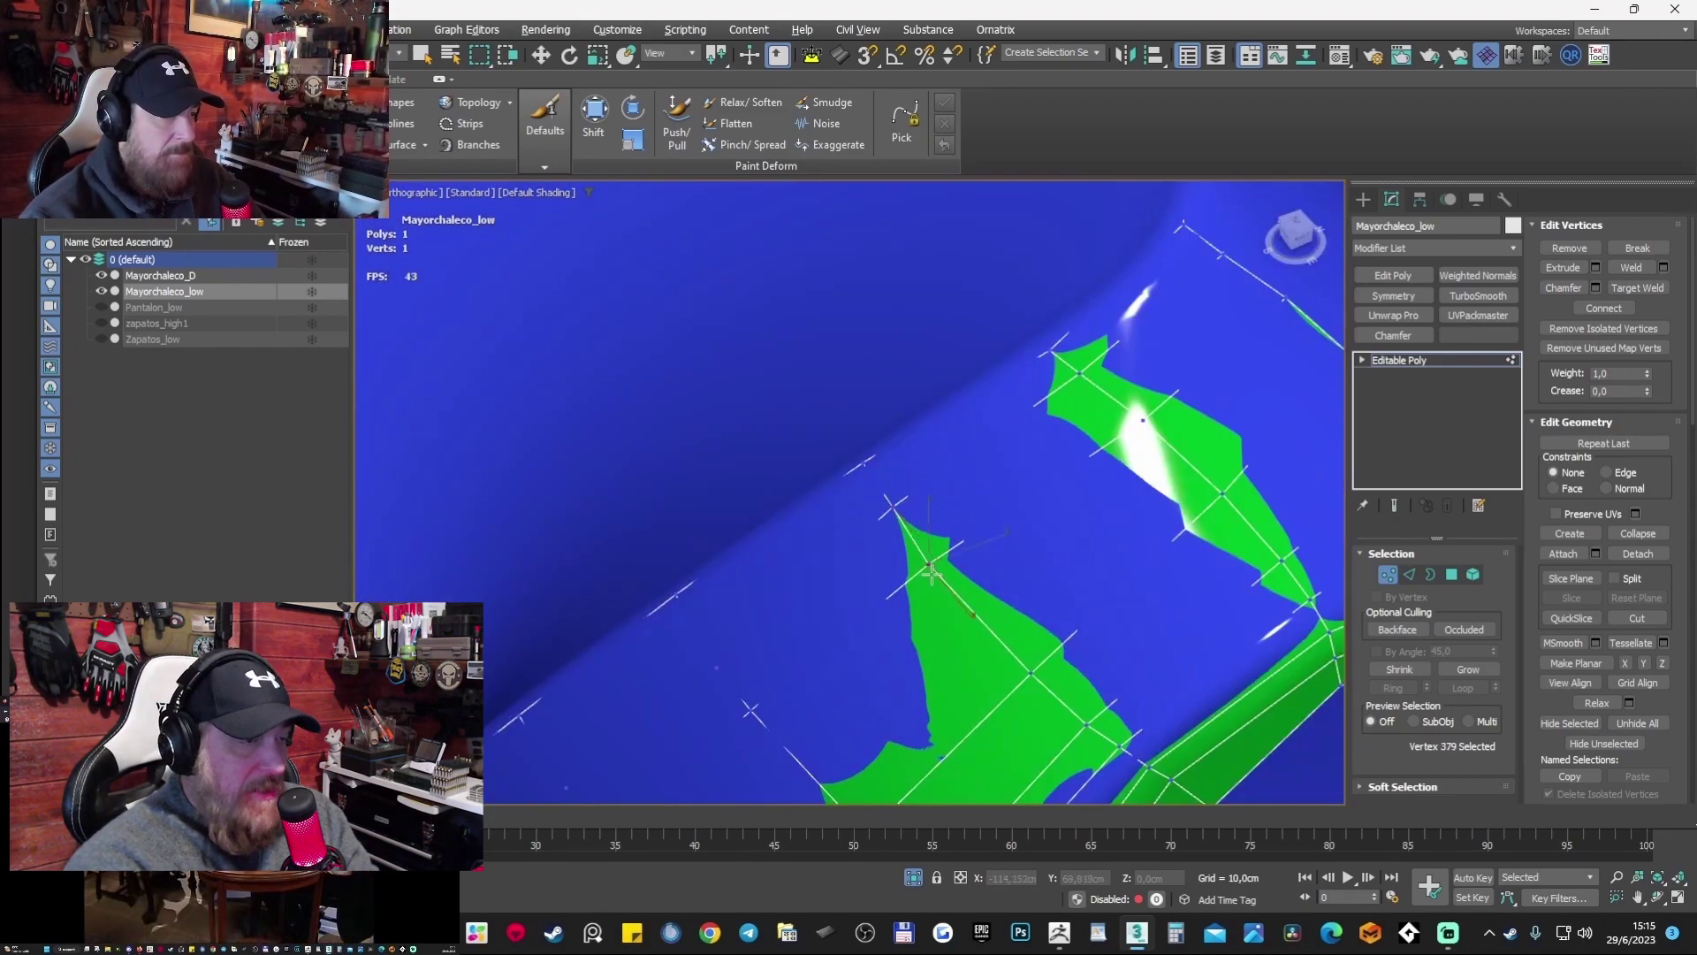
pyautogui.keyDown('alt'); pyautogui.moveTo(1086, 702); pyautogui.dragTo(987, 514, button='middle'); pyautogui.keyUp('alt')
pyautogui.moveTo(1079, 362)
pyautogui.keyDown('alt'); pyautogui.mouseDown(button='middle')
pyautogui.moveTo(1064, 569)
pyautogui.moveTo(672, 517)
pyautogui.moveTo(739, 530)
pyautogui.moveTo(646, 486)
pyautogui.moveTo(707, 495)
pyautogui.moveTo(984, 421)
pyautogui.moveTo(844, 355)
pyautogui.moveTo(851, 582)
pyautogui.mouseUp(button='middle'); pyautogui.keyUp('alt')
# Step: In vertex mode on Mayorchaleco_low, select and move vertices around the shoulder opening
pyautogui.press('w')
pyautogui.press('3')
pyautogui.press('1')
pyautogui.scroll(5, 707, 513)
pyautogui.click(983, 421)
pyautogui.keyDown('ctrl'); pyautogui.click(845, 355); pyautogui.keyUp('ctrl')
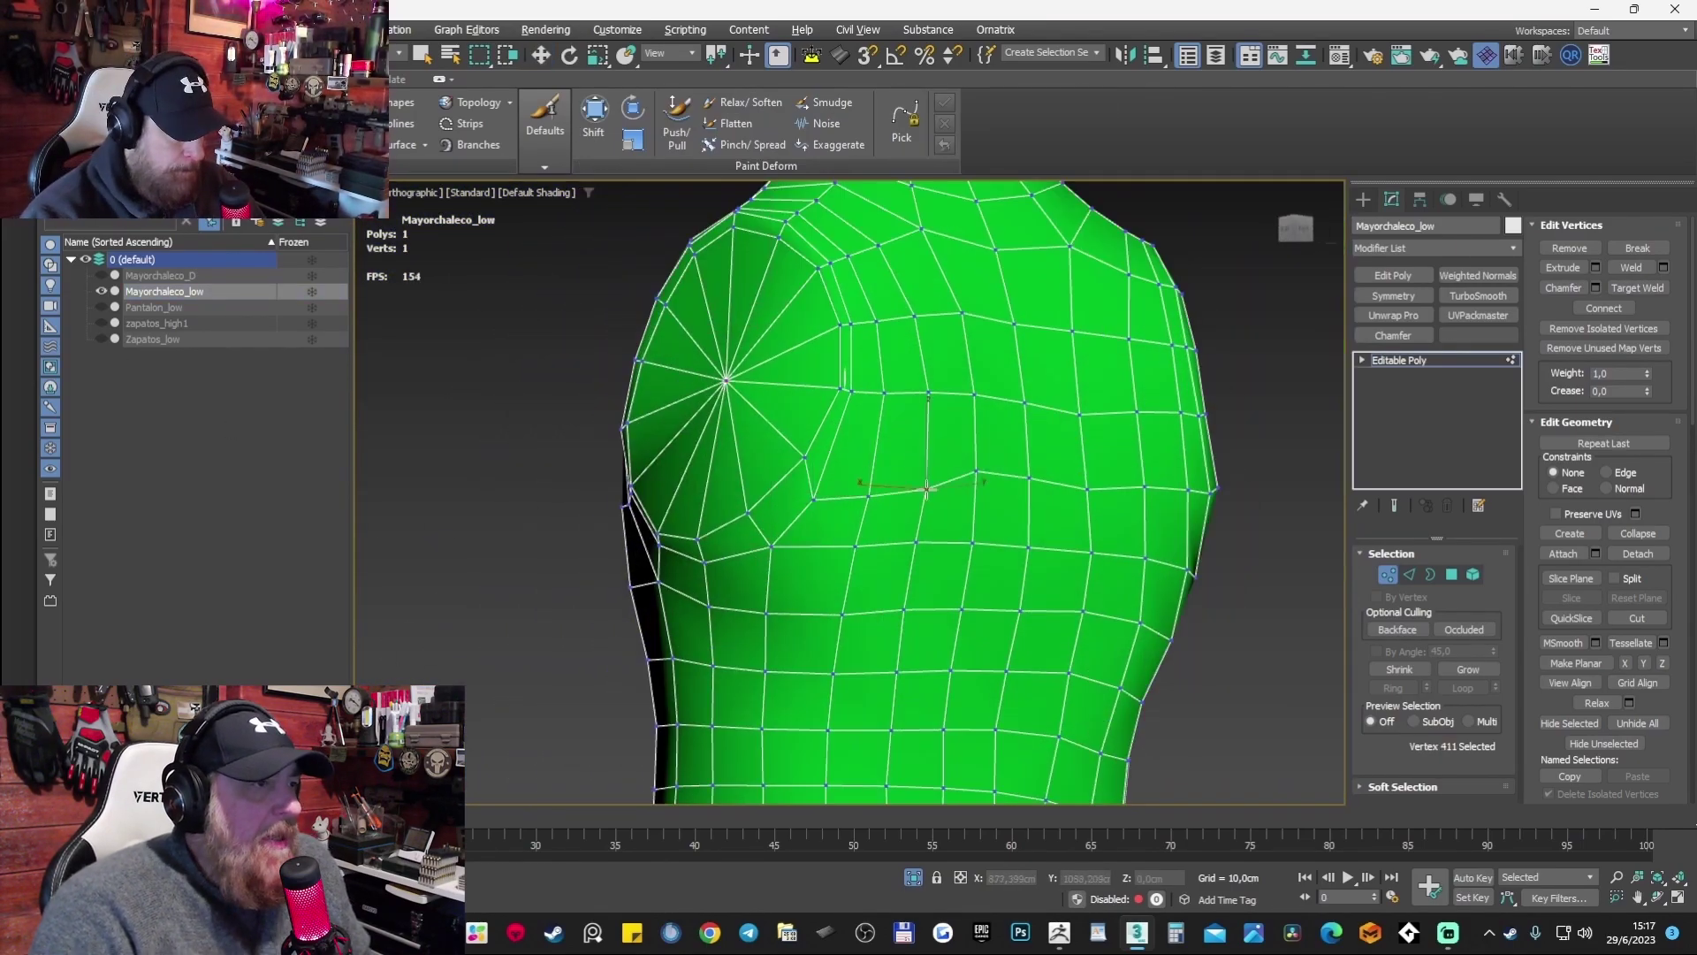
# Step: Select a vertex on the vest's front and grow the selection toward the shoulder
pyautogui.moveTo(829, 430)
pyautogui.keyDown('alt'); pyautogui.mouseDown(button='middle')
pyautogui.moveTo(842, 518)
pyautogui.moveTo(909, 562)
pyautogui.moveTo(807, 565)
pyautogui.mouseUp(button='middle'); pyautogui.keyUp('alt')
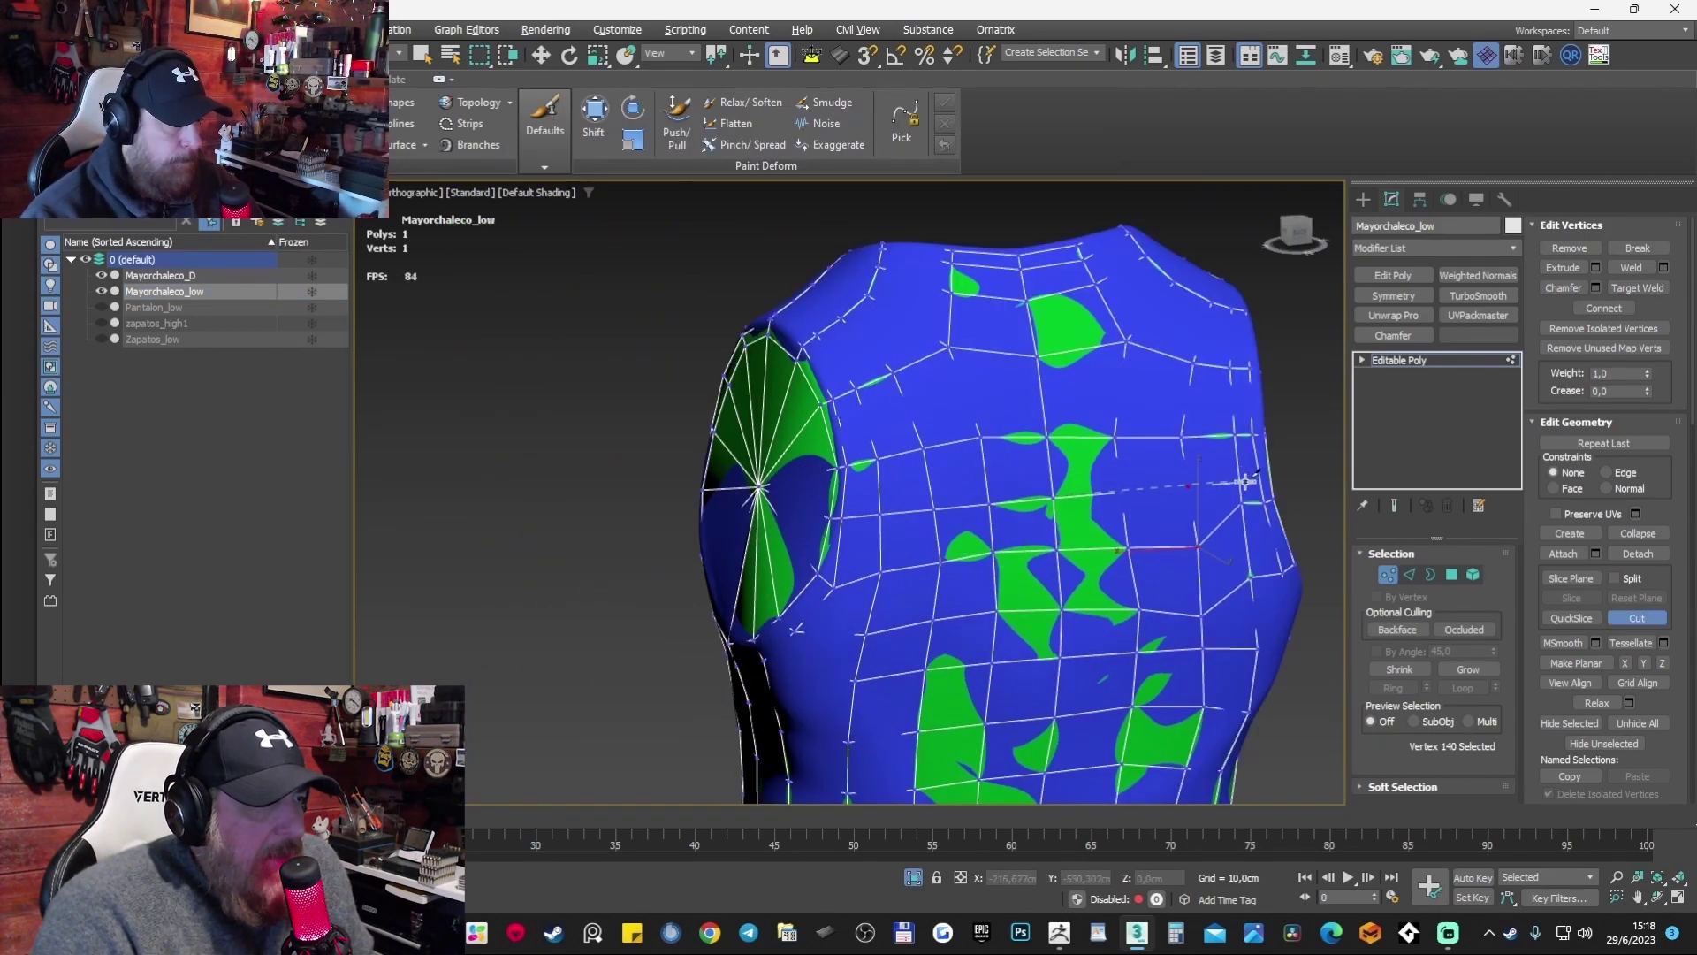
pyautogui.moveTo(934, 444)
pyautogui.keyDown('alt'); pyautogui.mouseDown(button='middle')
pyautogui.moveTo(892, 530)
pyautogui.moveTo(953, 691)
pyautogui.moveTo(1011, 652)
pyautogui.moveTo(1189, 625)
pyautogui.mouseUp(button='middle'); pyautogui.keyUp('alt')
pyautogui.click(928, 619)
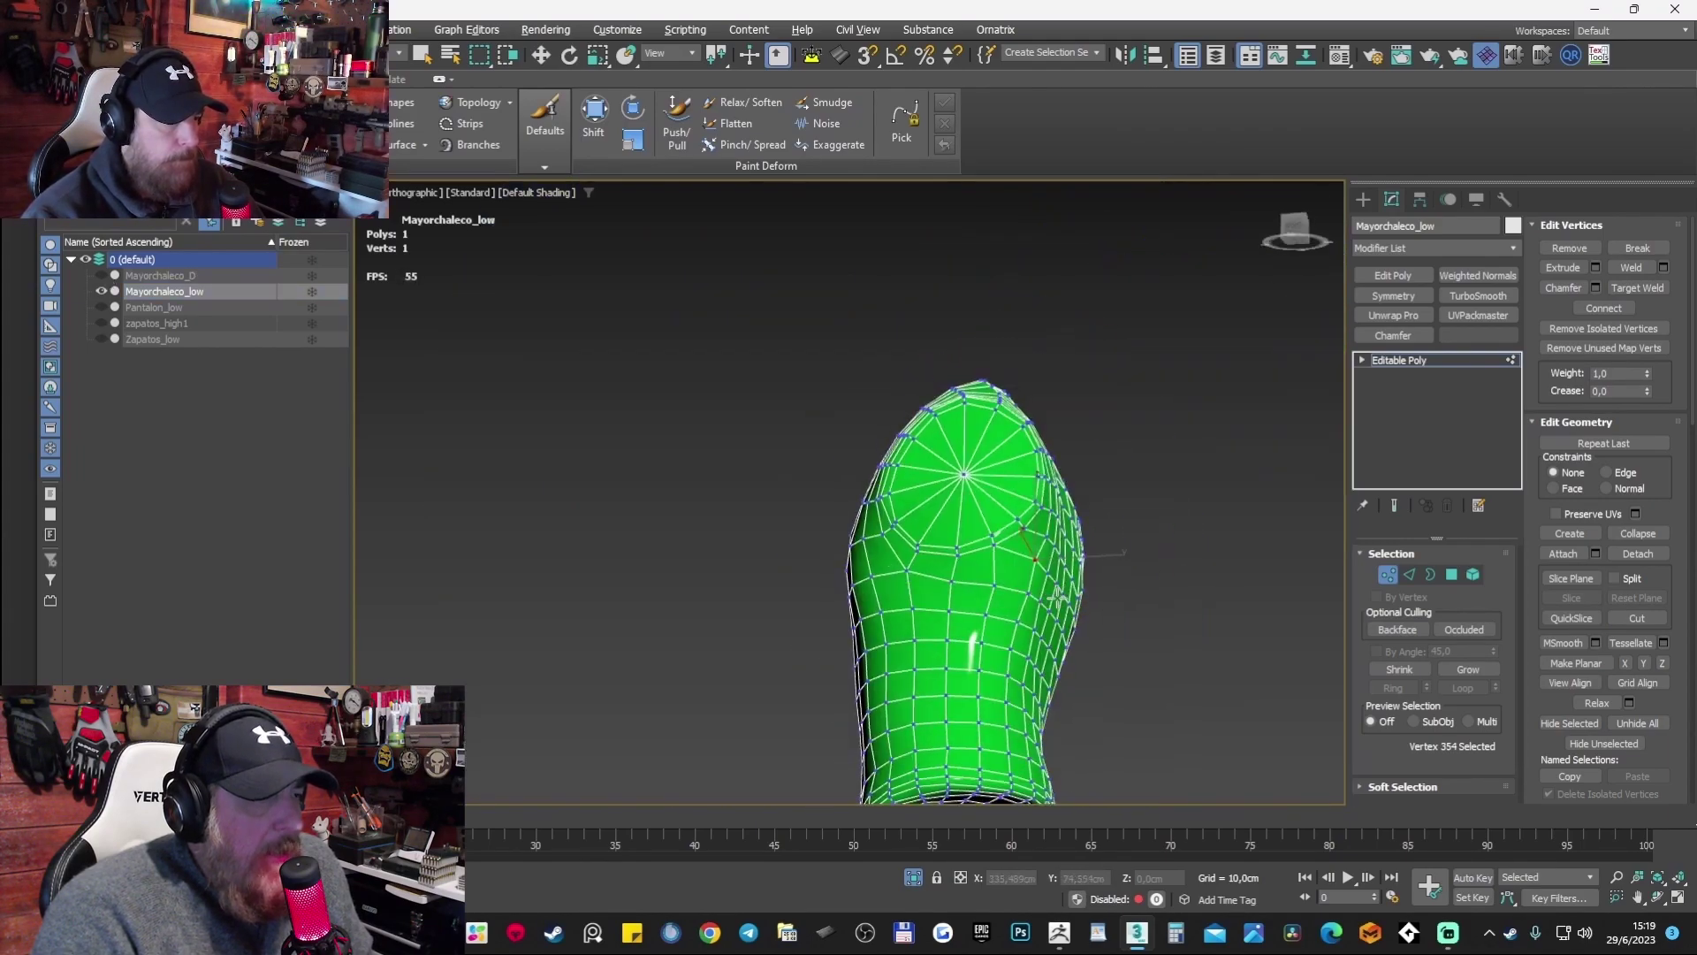
pyautogui.scroll(3, 1058, 598)
pyautogui.moveTo(1058, 598)
pyautogui.keyDown('alt'); pyautogui.mouseDown(button='middle')
pyautogui.moveTo(977, 614)
pyautogui.moveTo(1006, 591)
pyautogui.mouseUp(button='middle'); pyautogui.keyUp('alt')
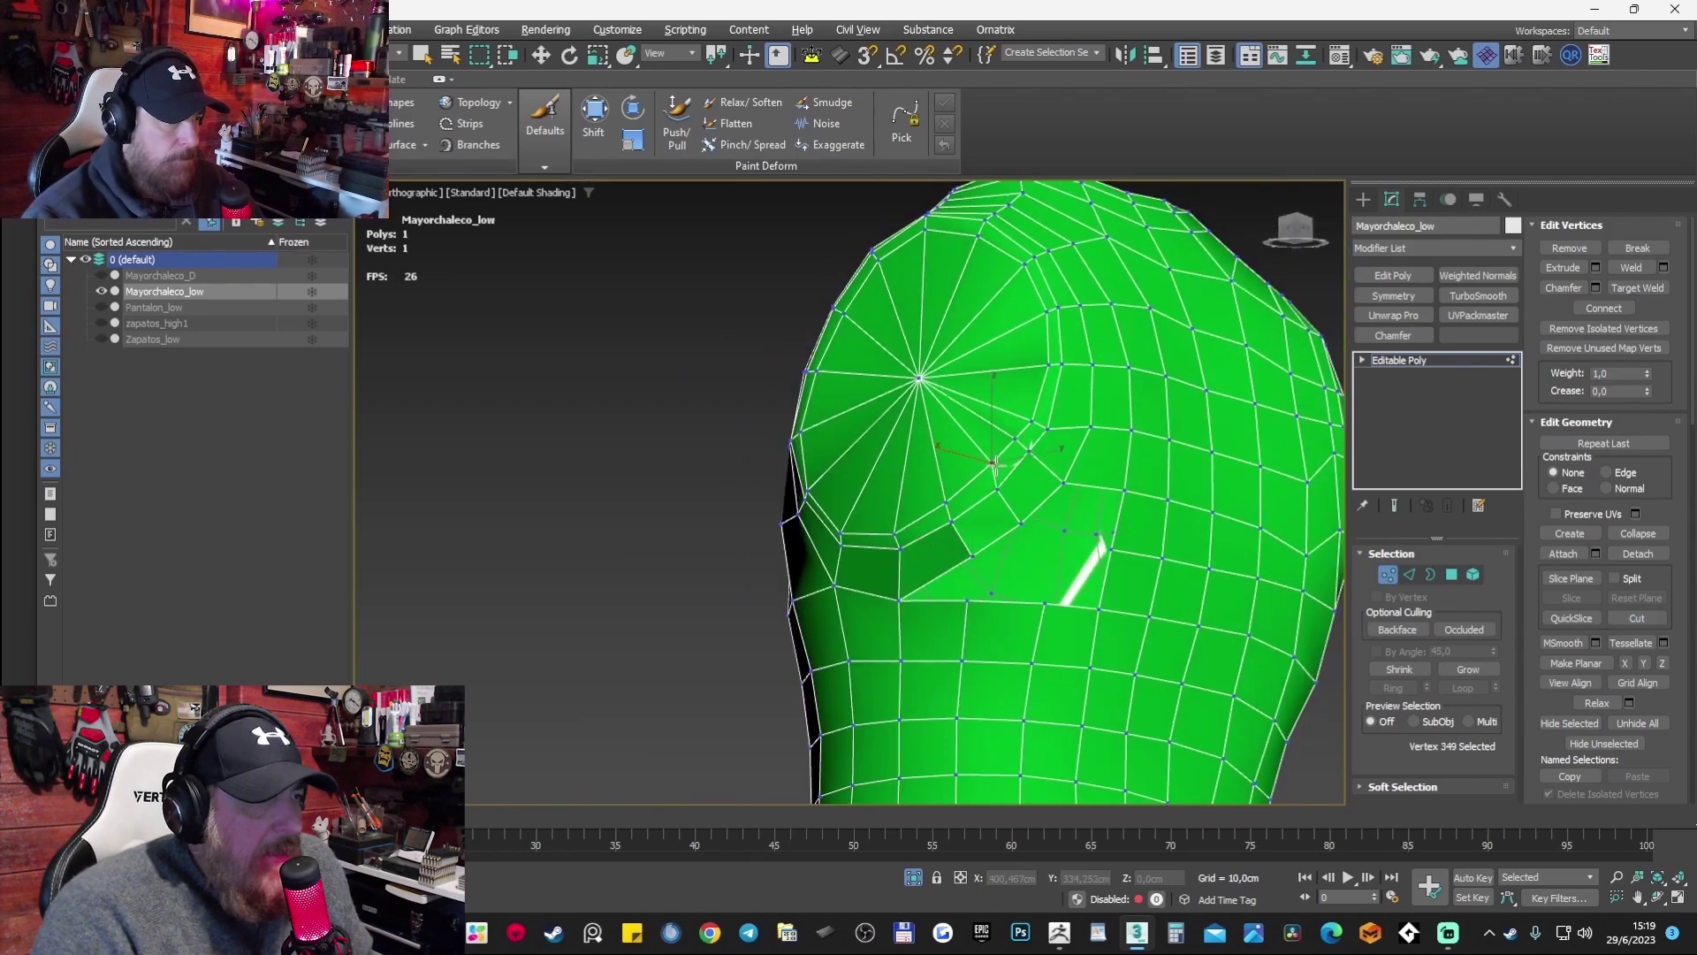
pyautogui.moveTo(994, 464)
pyautogui.keyDown('alt'); pyautogui.mouseDown(button='middle')
pyautogui.moveTo(1056, 617)
pyautogui.moveTo(987, 571)
pyautogui.moveTo(1050, 547)
pyautogui.moveTo(1033, 594)
pyautogui.moveTo(1069, 587)
pyautogui.mouseUp(button='middle'); pyautogui.keyUp('alt')
pyautogui.hotkey('ctrl', 'pageup')
# Step: Pick individual vertices near the shoulder and across the vest's torso
pyautogui.click(1032, 594)
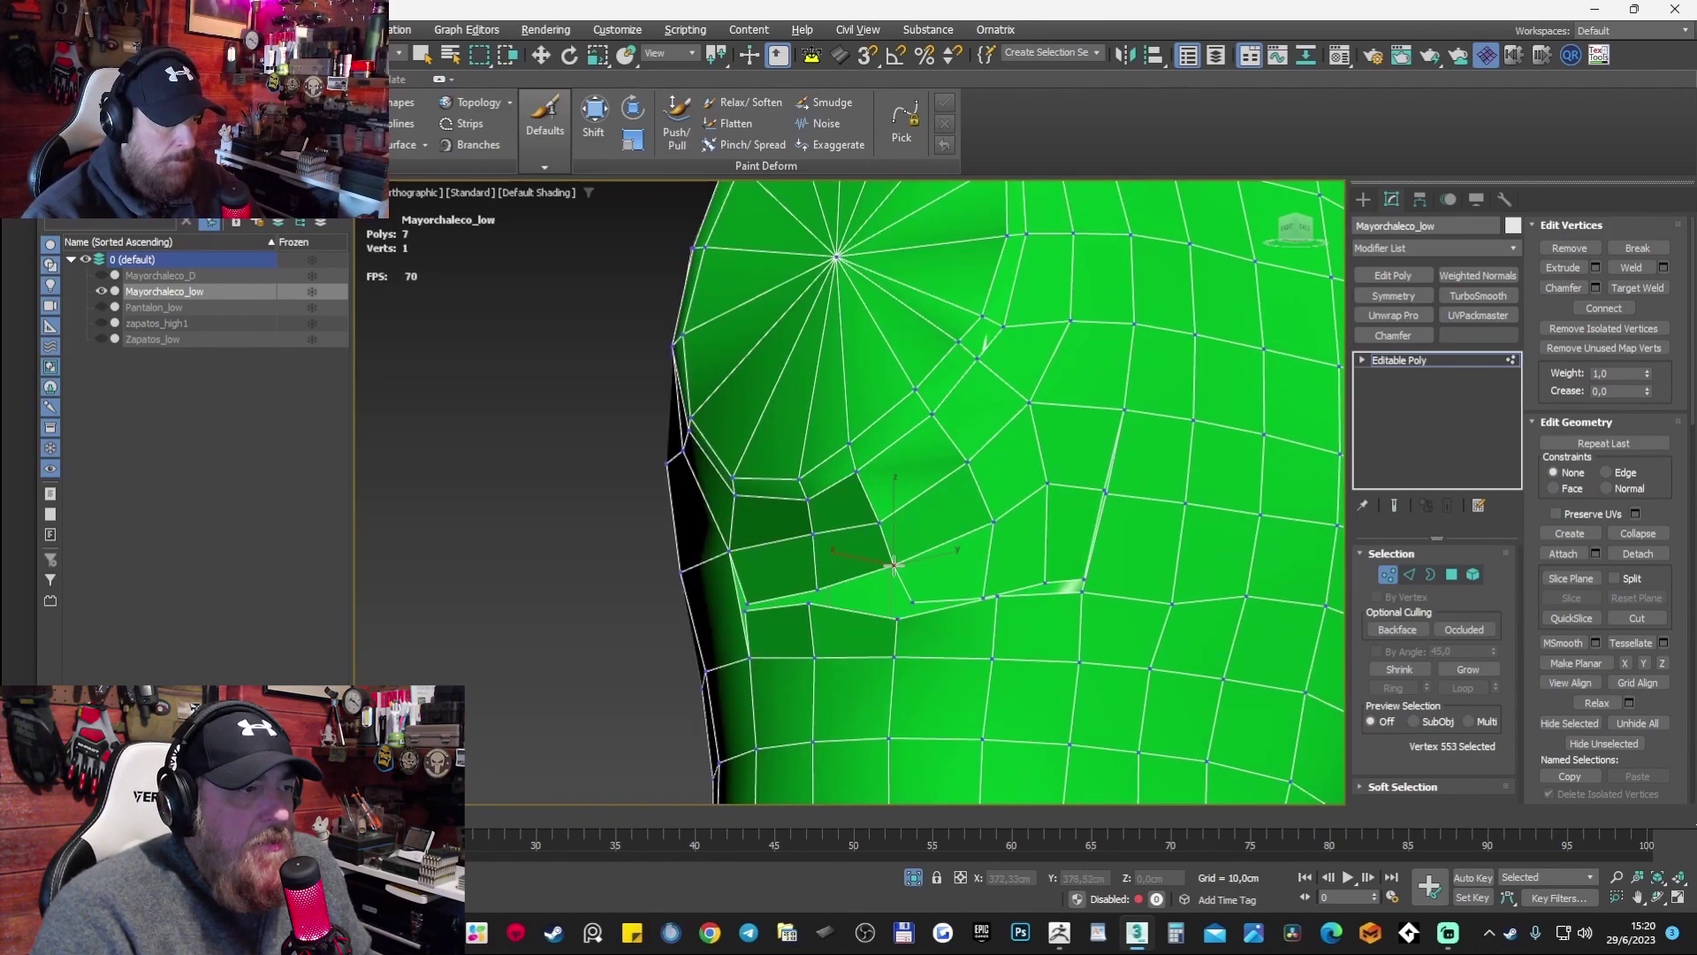
pyautogui.scroll(-3, 1026, 594)
pyautogui.scroll(3, 1054, 475)
pyautogui.click(1028, 412)
pyautogui.scroll(-3, 1054, 476)
pyautogui.moveTo(1054, 476)
pyautogui.keyDown('alt'); pyautogui.mouseDown(button='middle')
pyautogui.moveTo(979, 484)
pyautogui.moveTo(996, 481)
pyautogui.mouseUp(button='middle'); pyautogui.keyUp('alt')
pyautogui.scroll(3, 979, 485)
pyautogui.click(955, 539)
pyautogui.click(996, 481)
# Step: With the Move tool active, select several chest vertices on the low-poly vest
pyautogui.press('w')
pyautogui.scroll(2, 966, 332)
pyautogui.keyDown('alt'); pyautogui.moveTo(978, 723); pyautogui.dragTo(1008, 636, button='middle'); pyautogui.keyUp('alt')
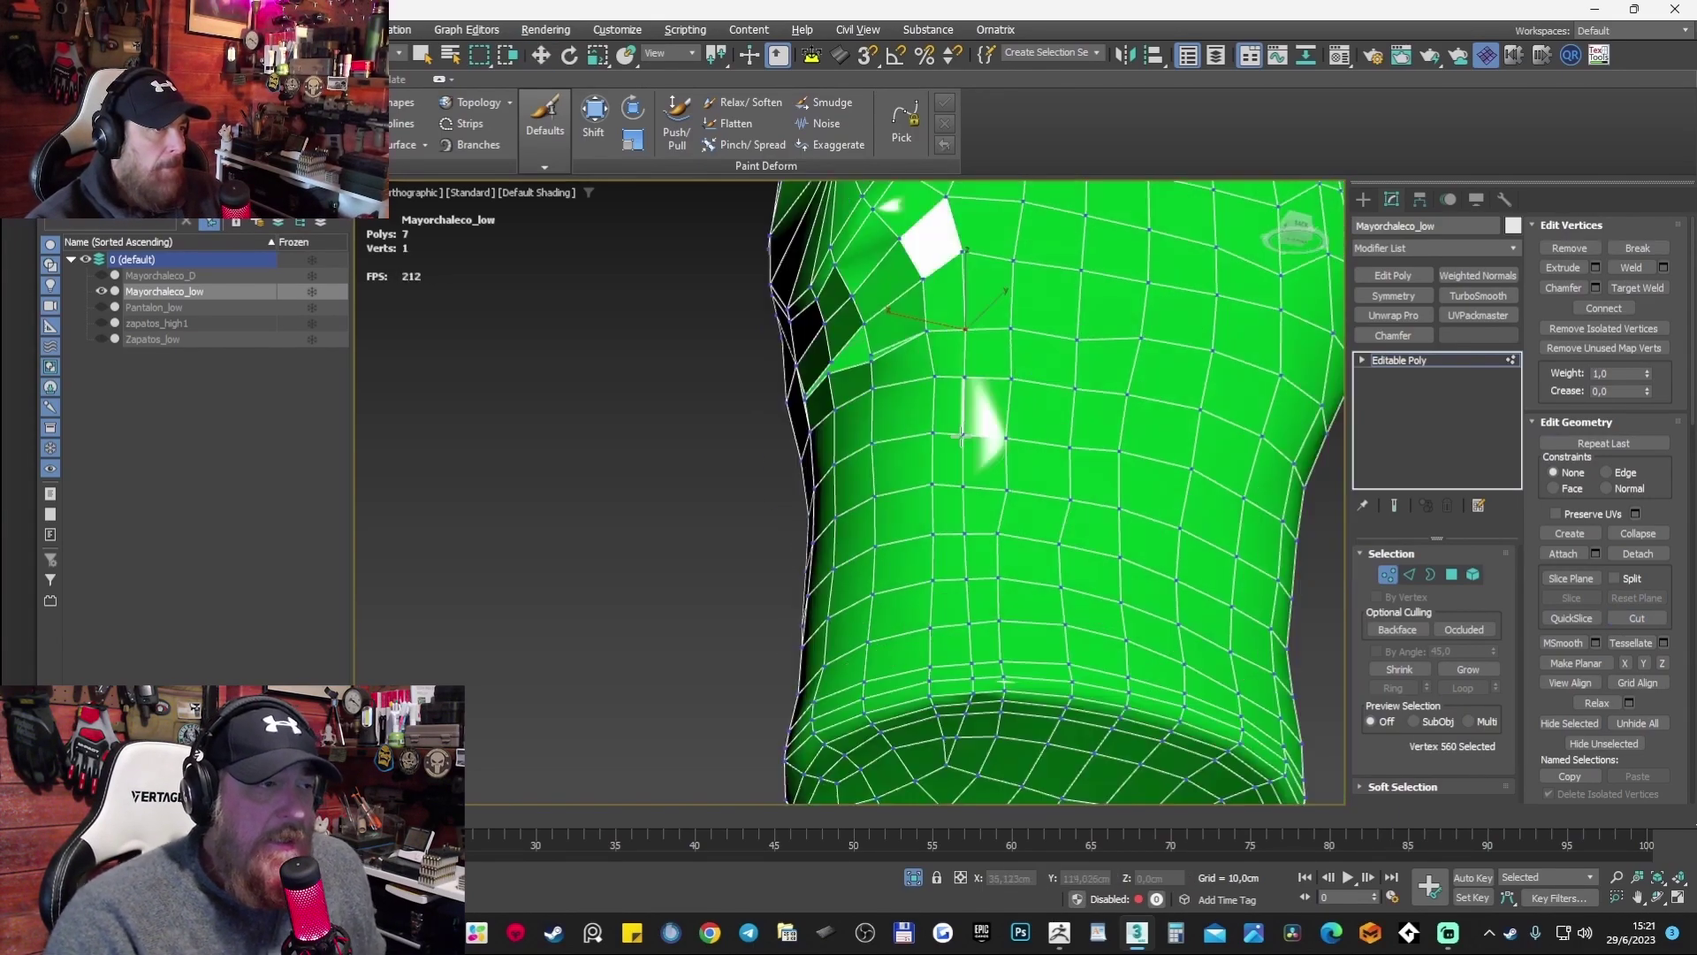
pyautogui.click(931, 477)
pyautogui.moveTo(785, 456)
pyautogui.keyDown('alt'); pyautogui.mouseDown(button='middle')
pyautogui.moveTo(758, 486)
pyautogui.moveTo(795, 474)
pyautogui.moveTo(742, 597)
pyautogui.mouseUp(button='middle'); pyautogui.keyUp('alt')
pyautogui.keyDown('ctrl'); pyautogui.click(797, 504); pyautogui.keyUp('ctrl')
pyautogui.keyDown('ctrl'); pyautogui.click(742, 439); pyautogui.keyUp('ctrl')
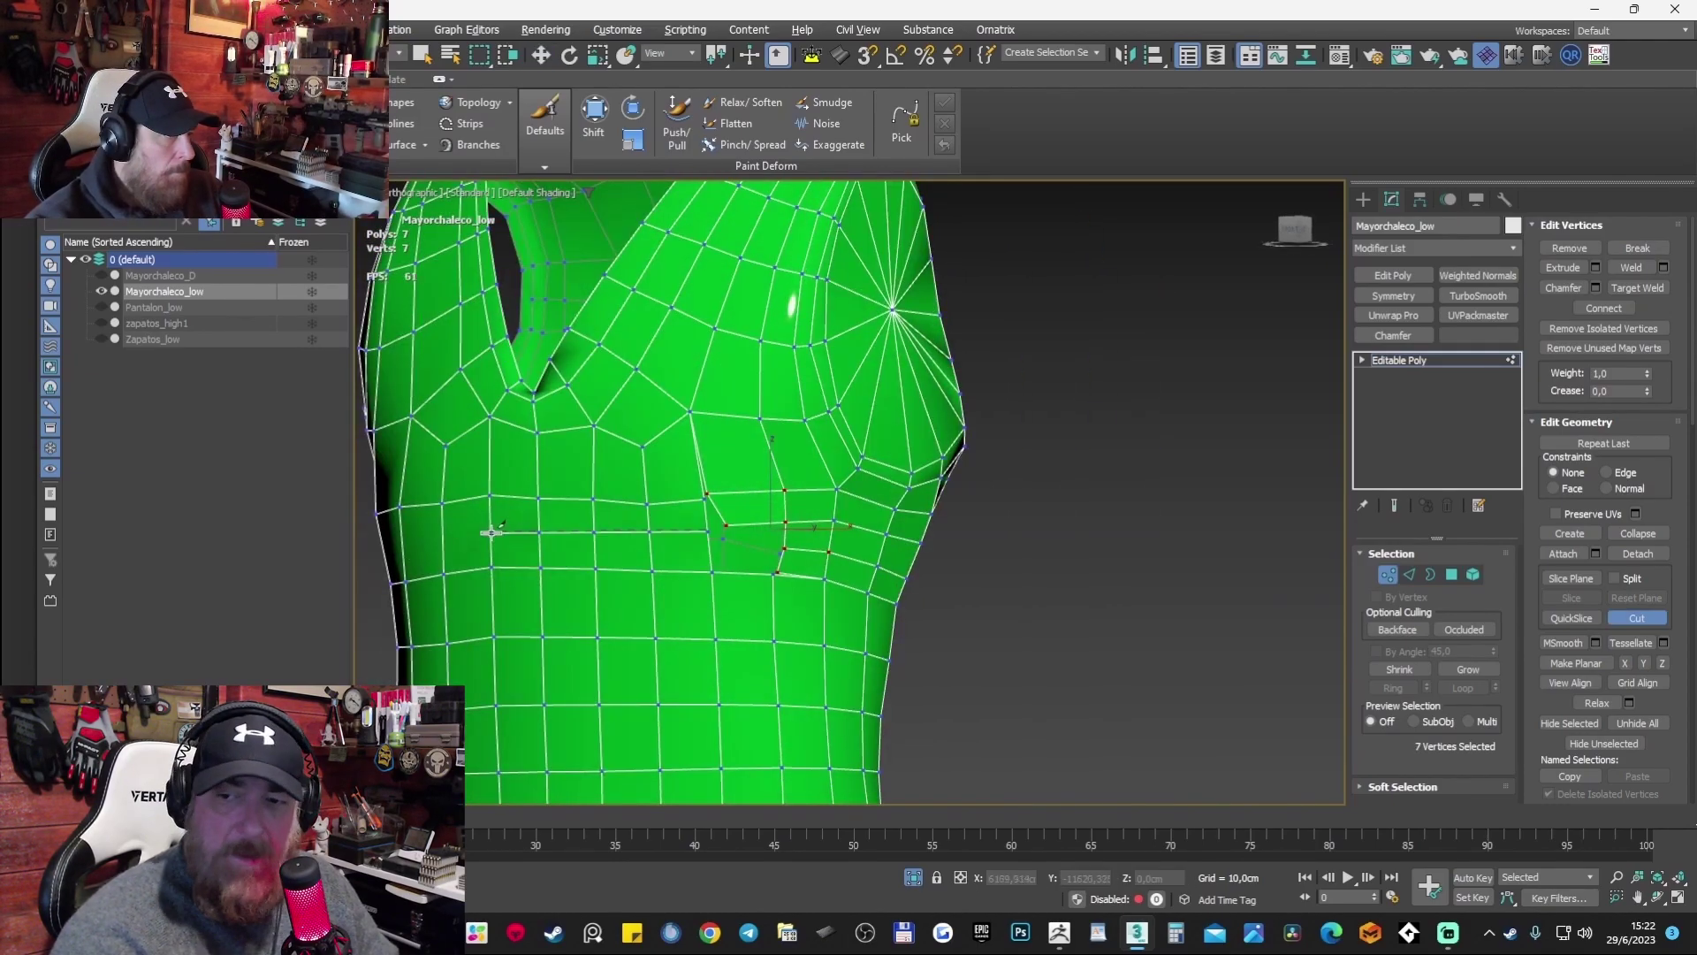